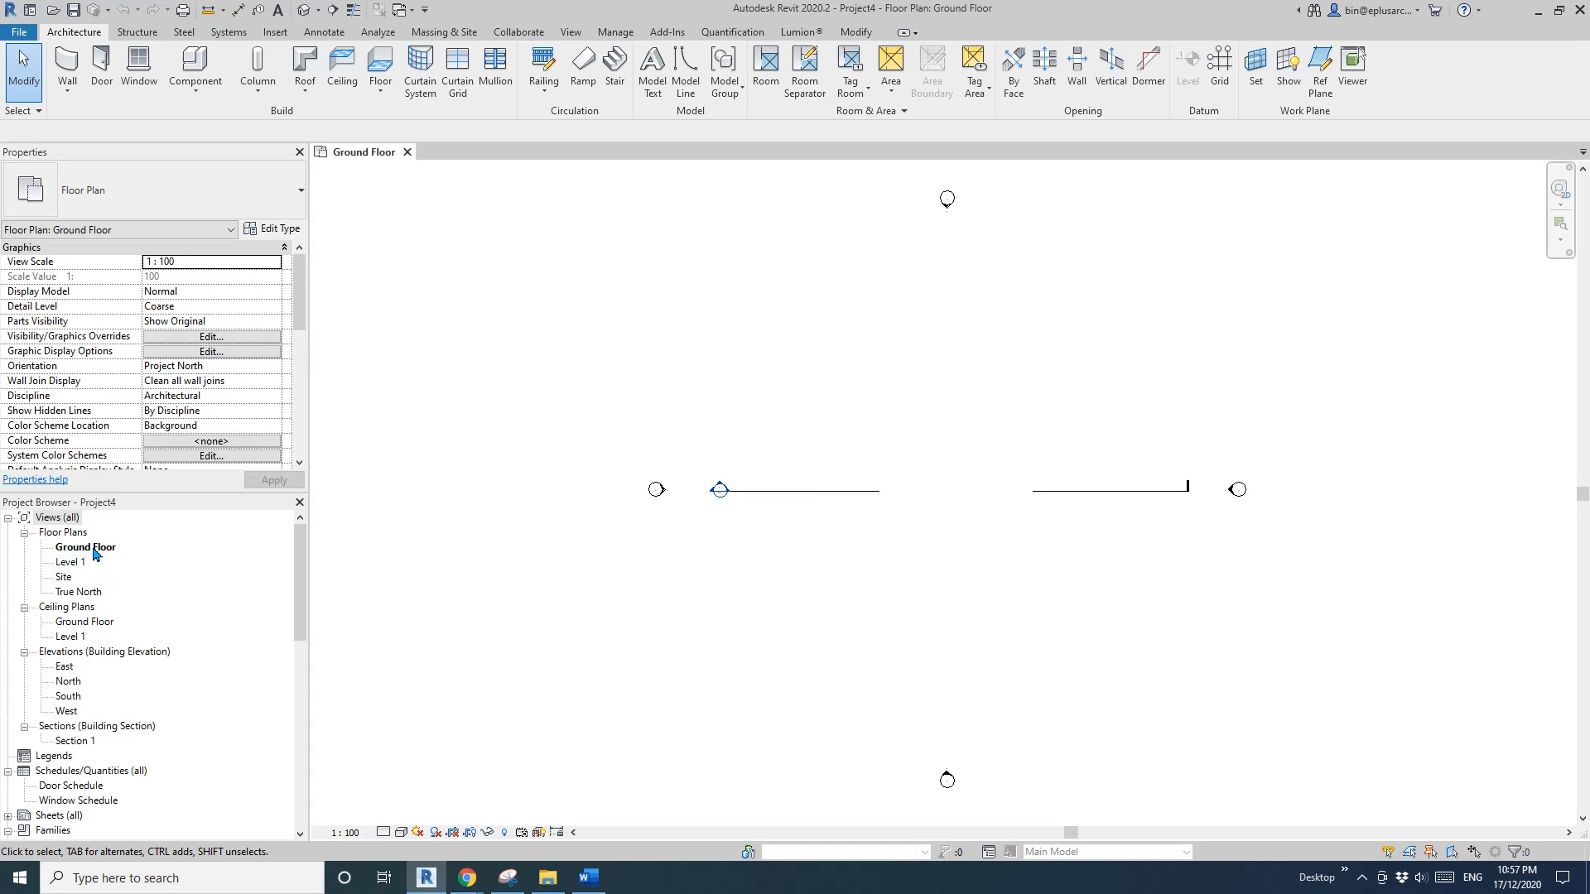
Draw a zigzag of six connected detail lines in the Wide Lines style above the section line, starting with a horizontal segment about 6300 mm long
middle_click_drag(1020, 474, 872, 436)
scroll(872, 436, "up", 1)
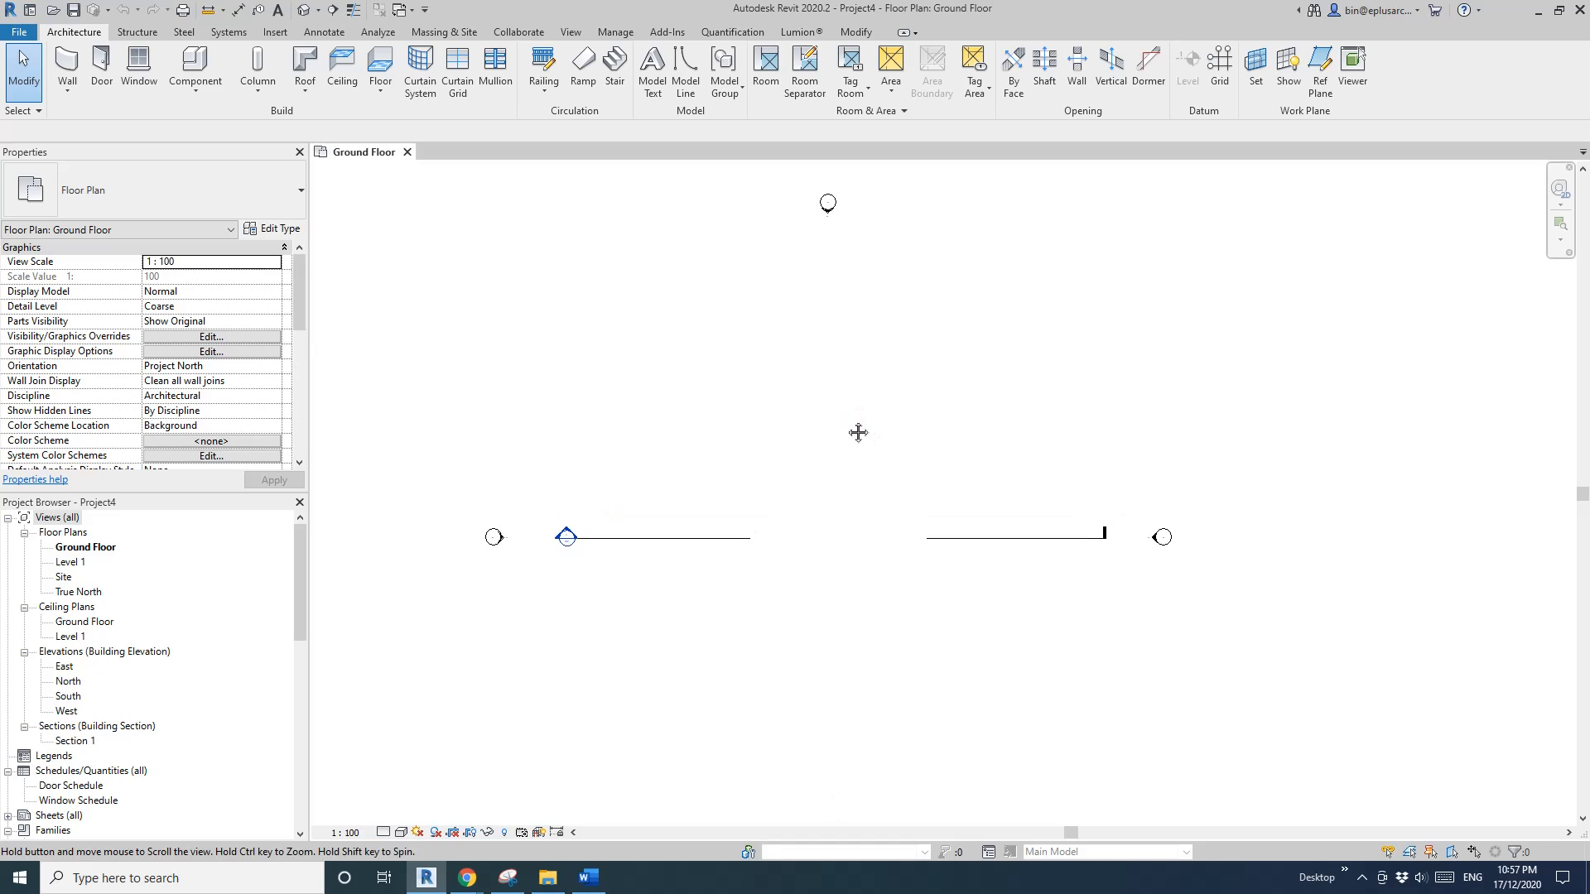
key("l")
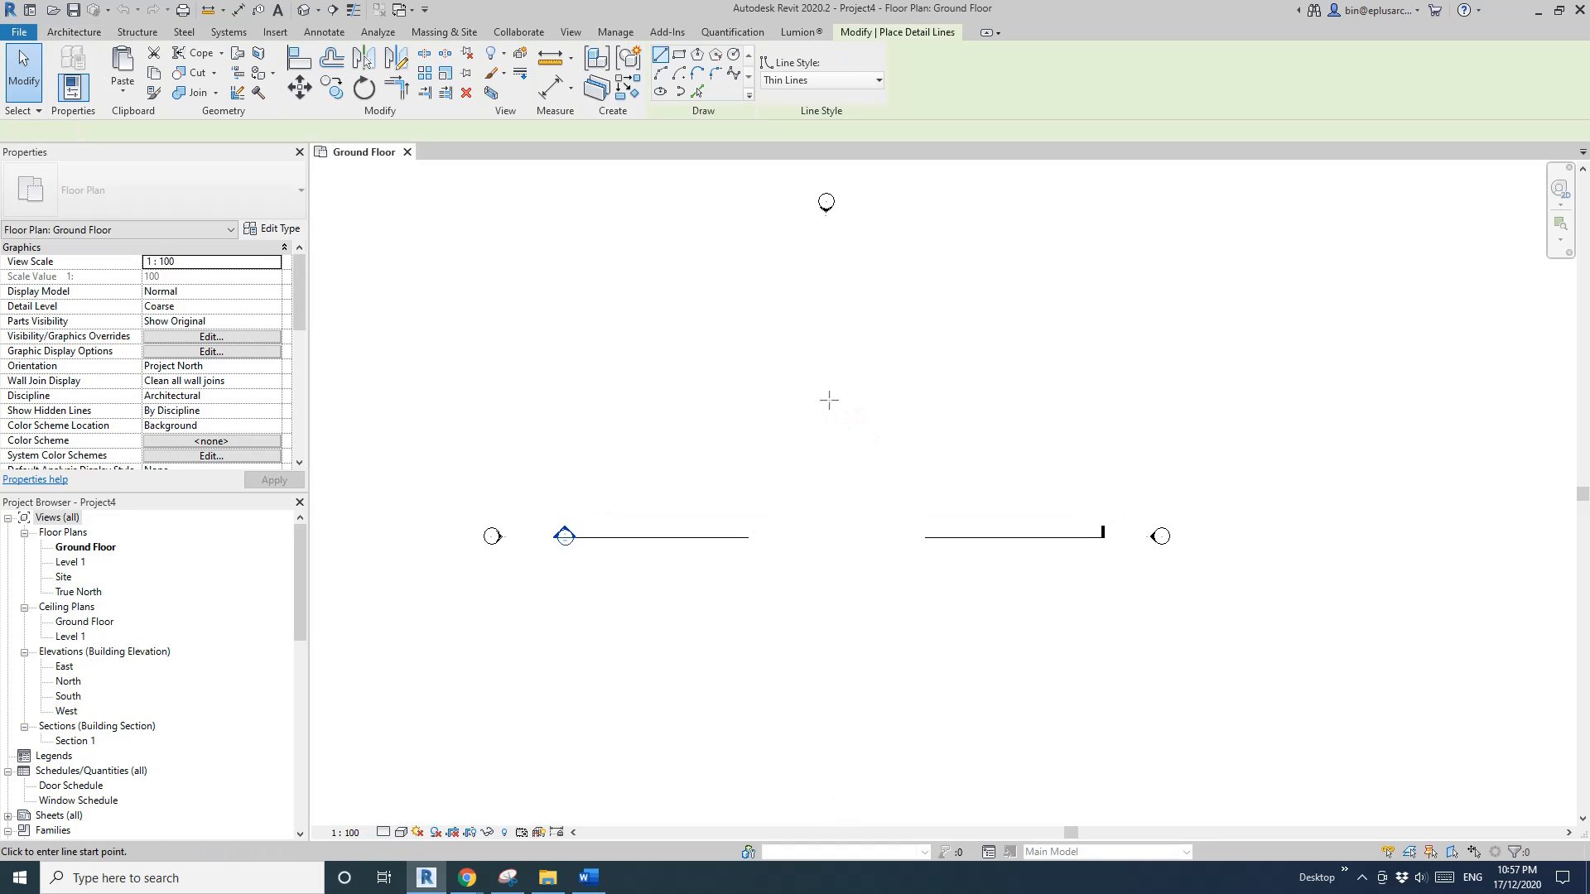
left_click(834, 82)
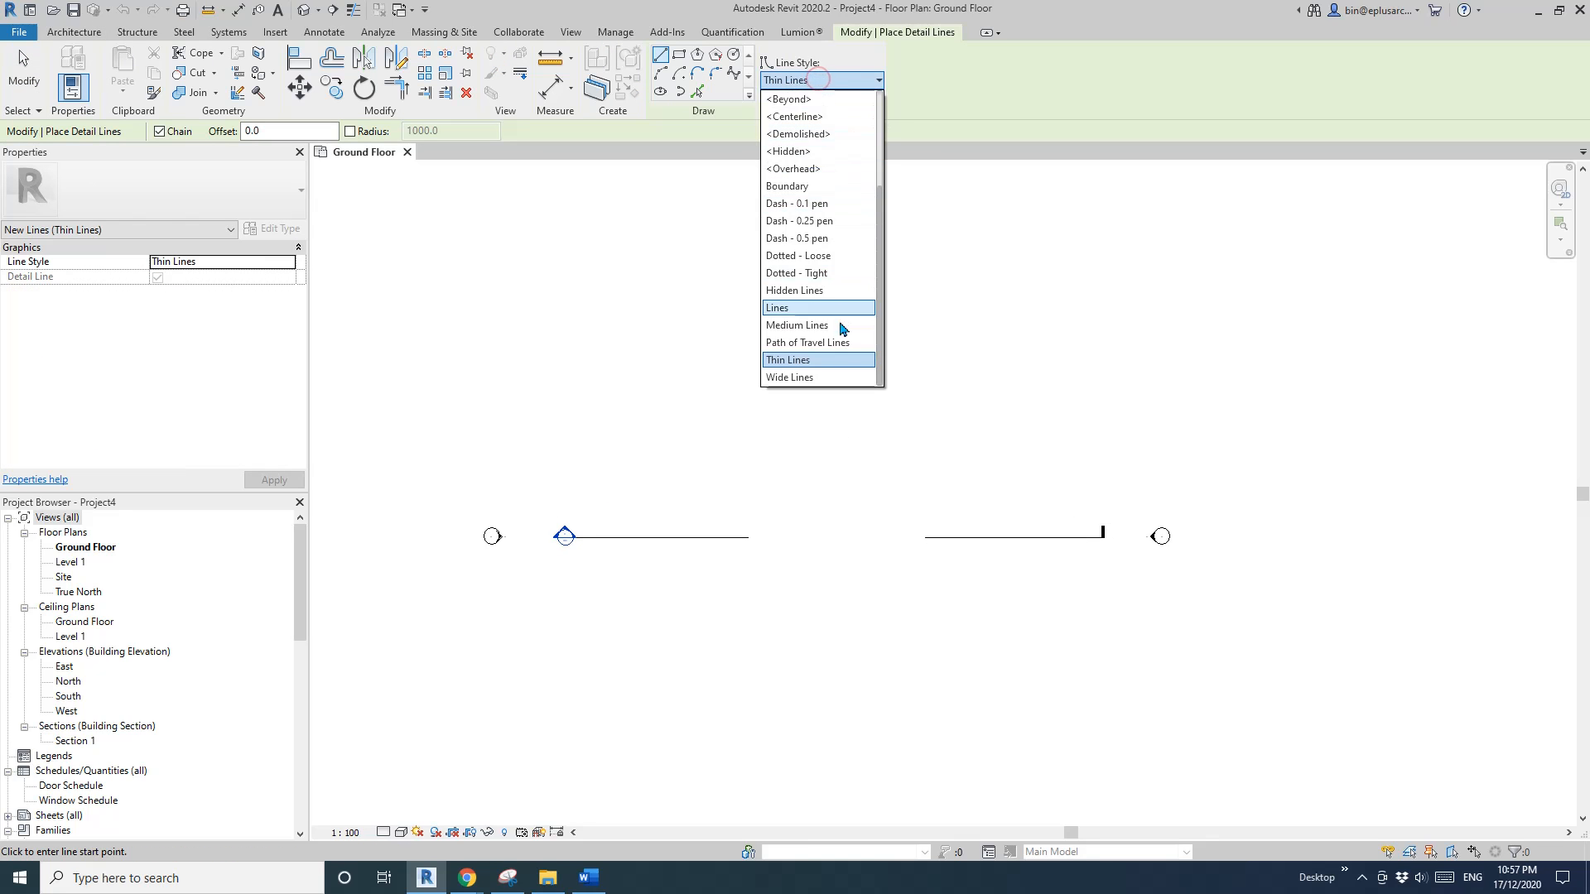
scroll(834, 285, "up", 3)
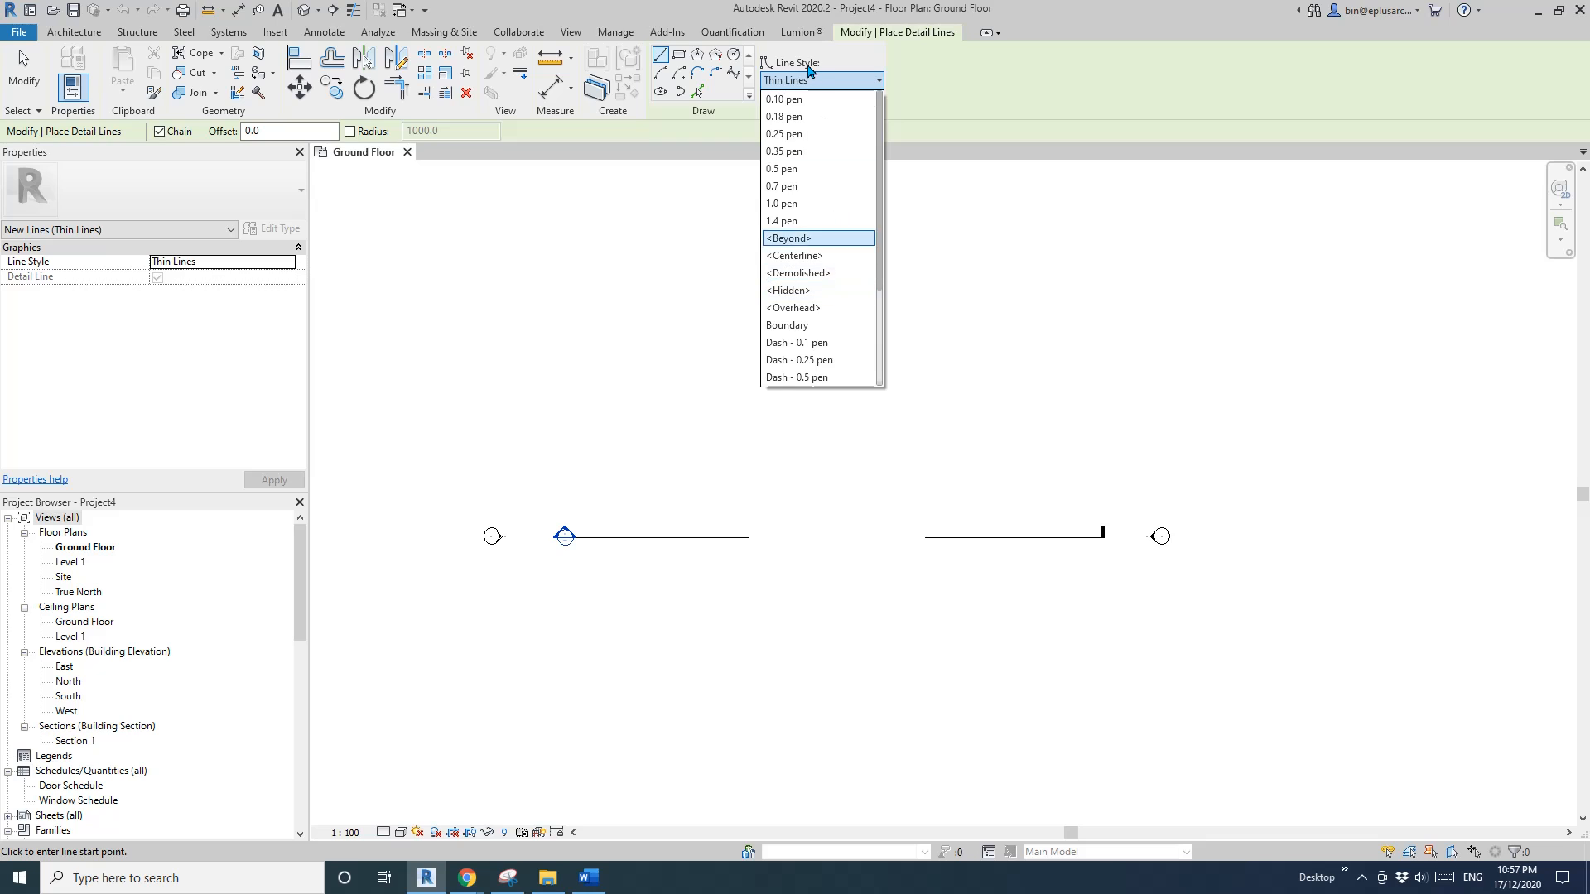
scroll(824, 265, "down", 3)
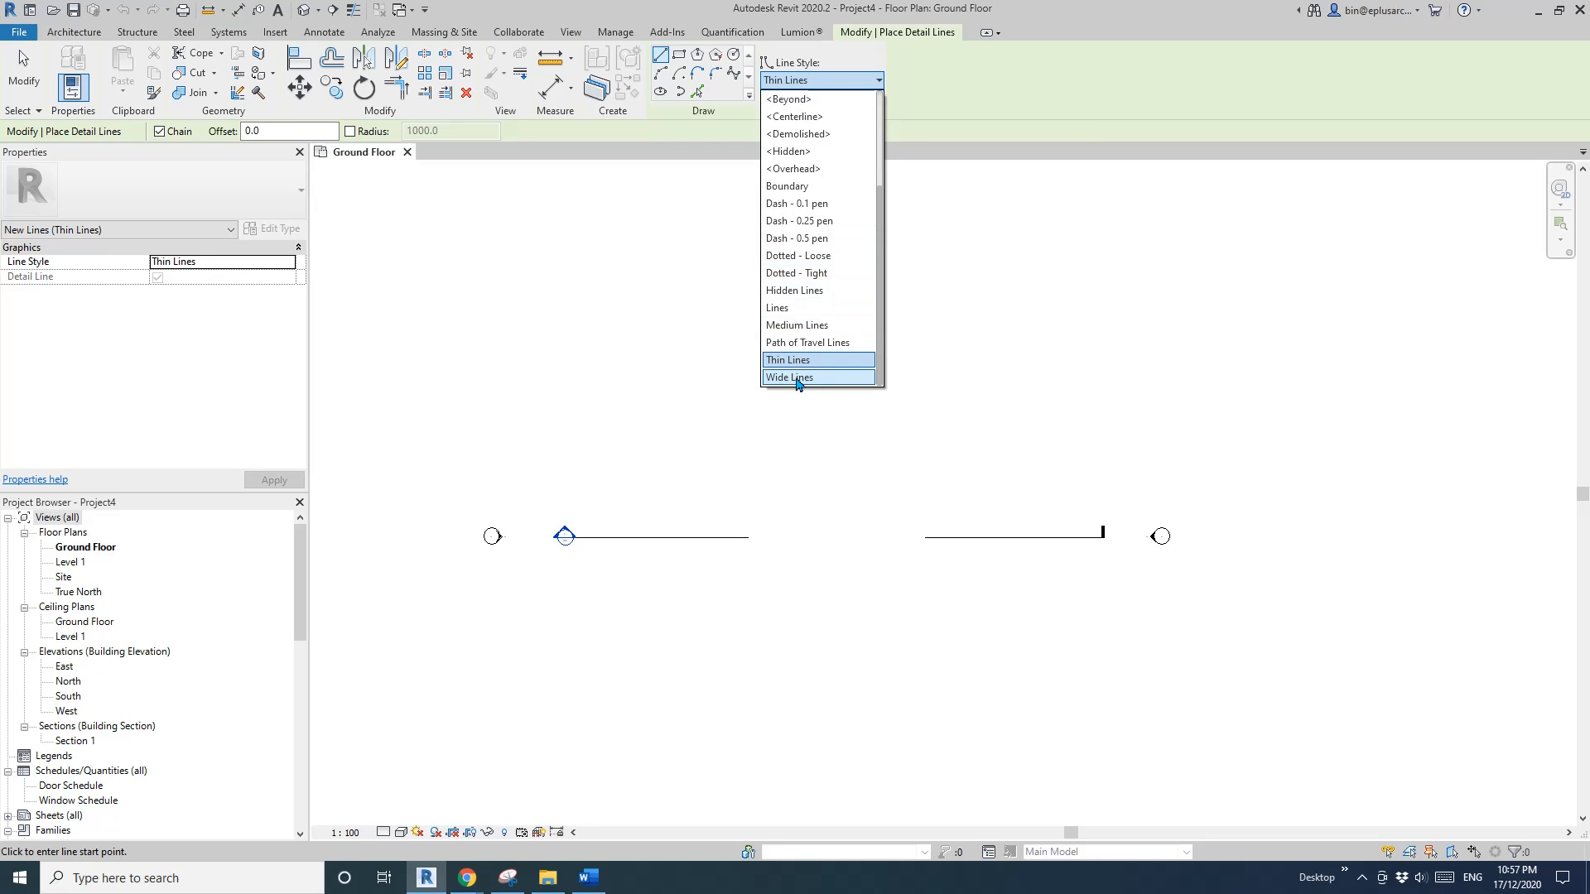
left_click(799, 378)
scroll(767, 402, "up", 2)
middle_click_drag(731, 440, 703, 209)
left_click(713, 315)
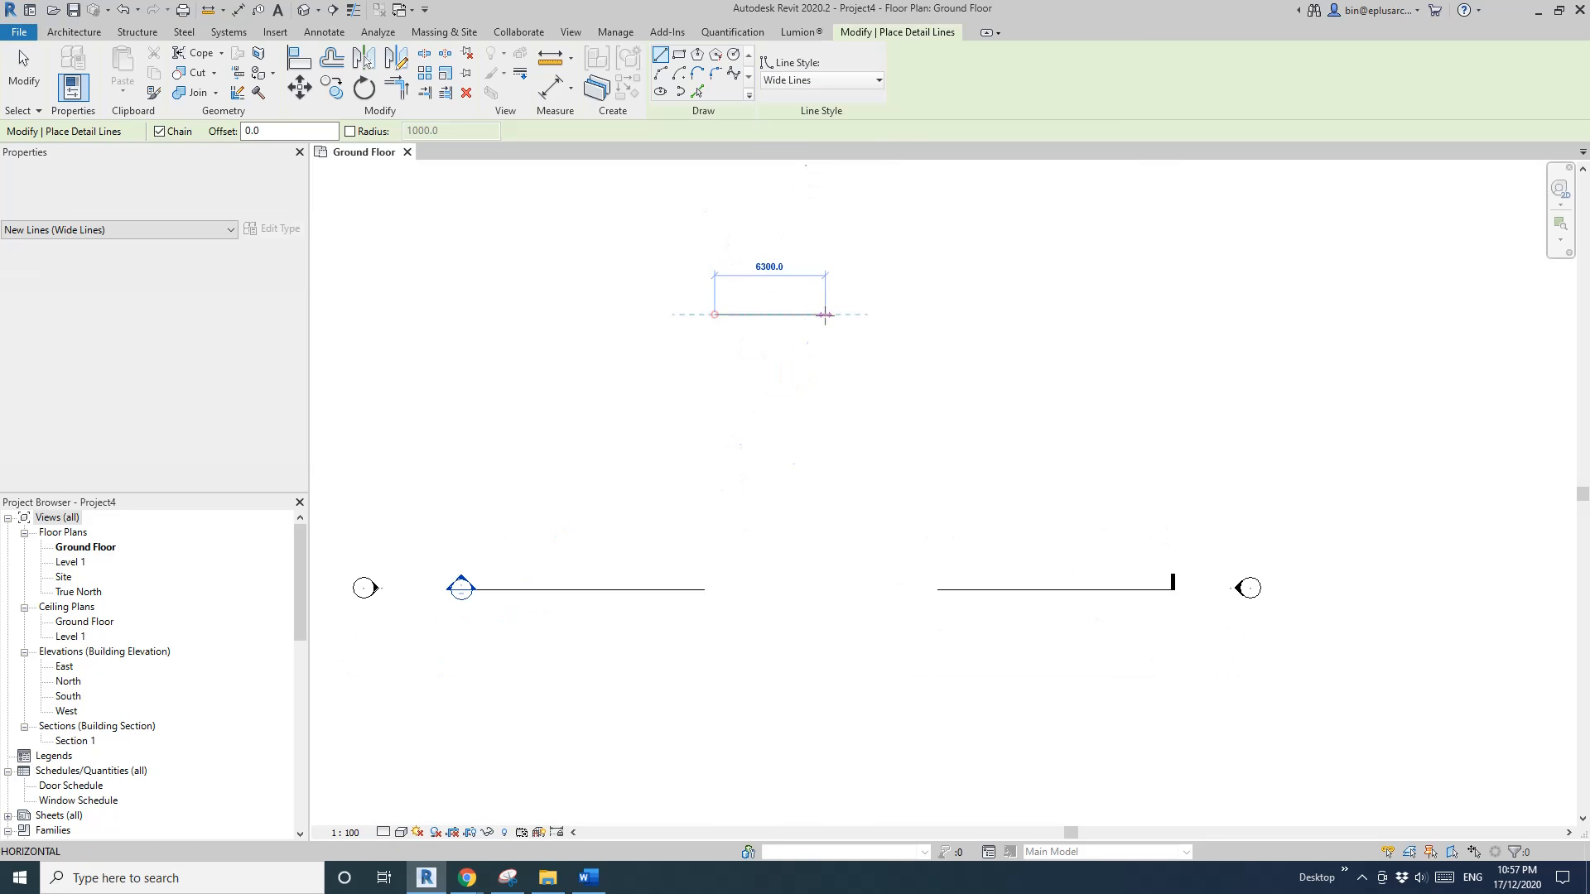
left_click(825, 315)
left_click(703, 417)
left_click(837, 418)
left_click(715, 486)
left_click(859, 499)
left_click(705, 539)
key("Escape")
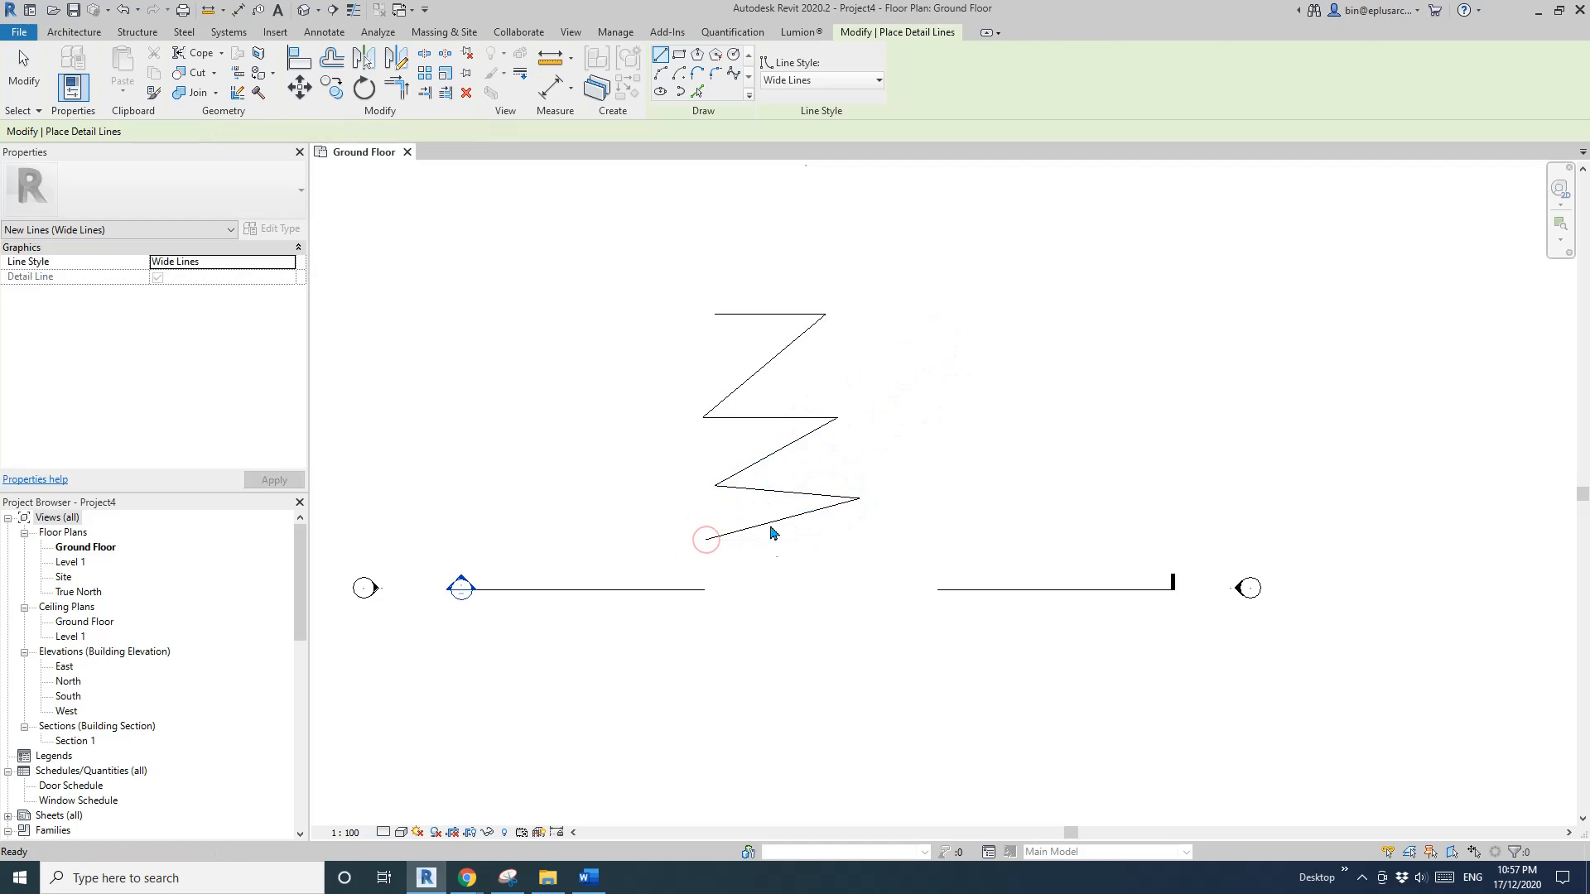
key("Escape")
Select the six zigzag lines and check the Level 1 plan, the Site plan and the default 3D view for them
scroll(844, 472, "up", 2)
left_click_drag(836, 588, 734, 210)
middle_click_drag(892, 385, 858, 419)
left_click(880, 371)
left_click_drag(801, 258, 730, 617)
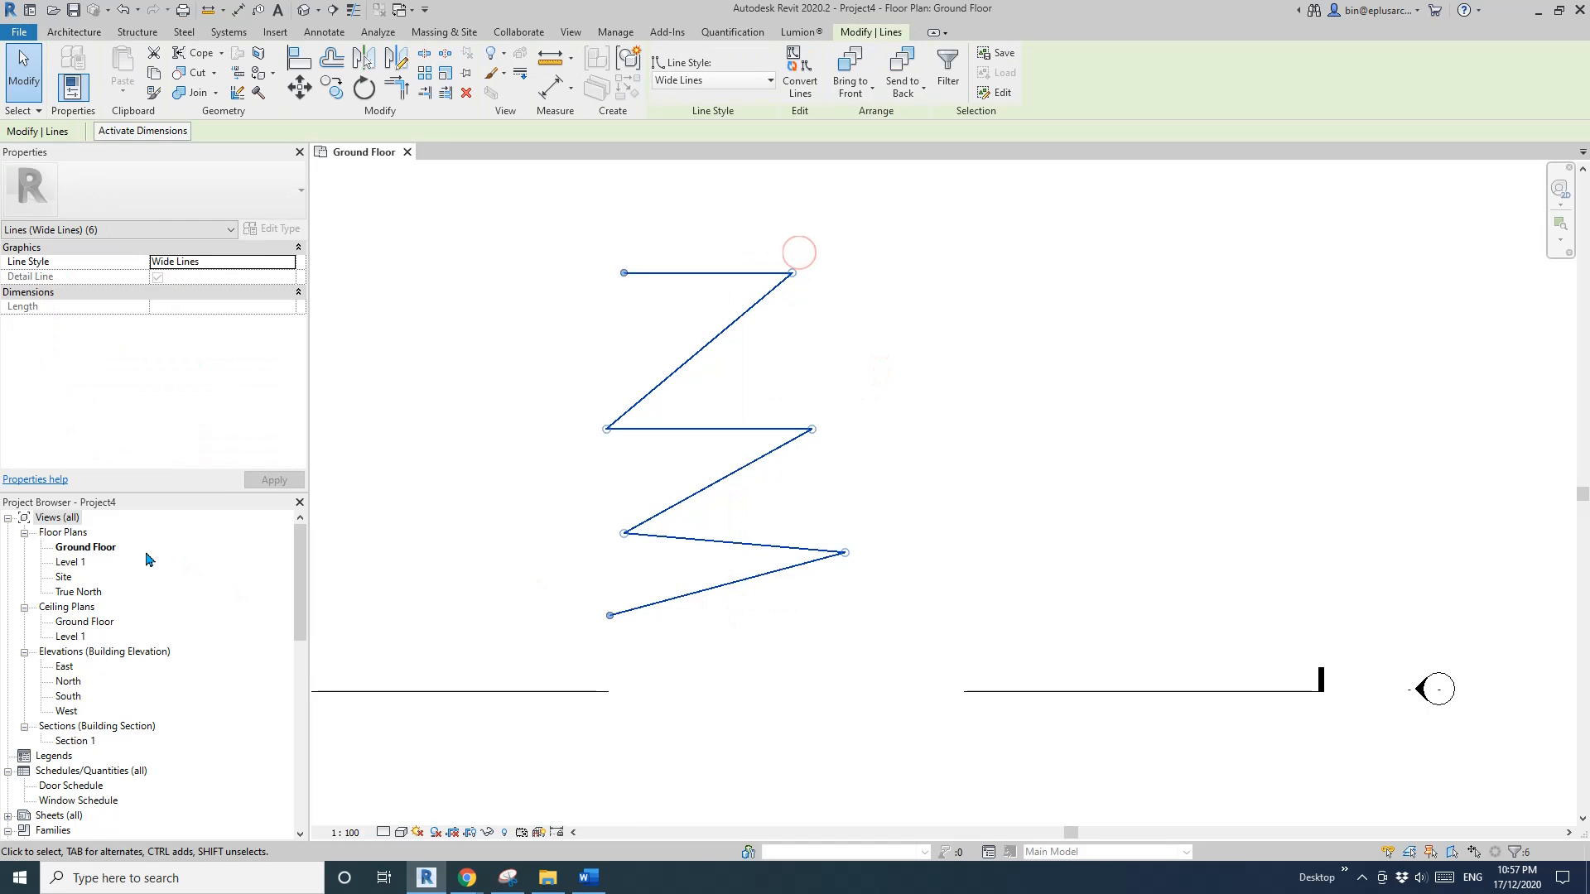
double_click(79, 563)
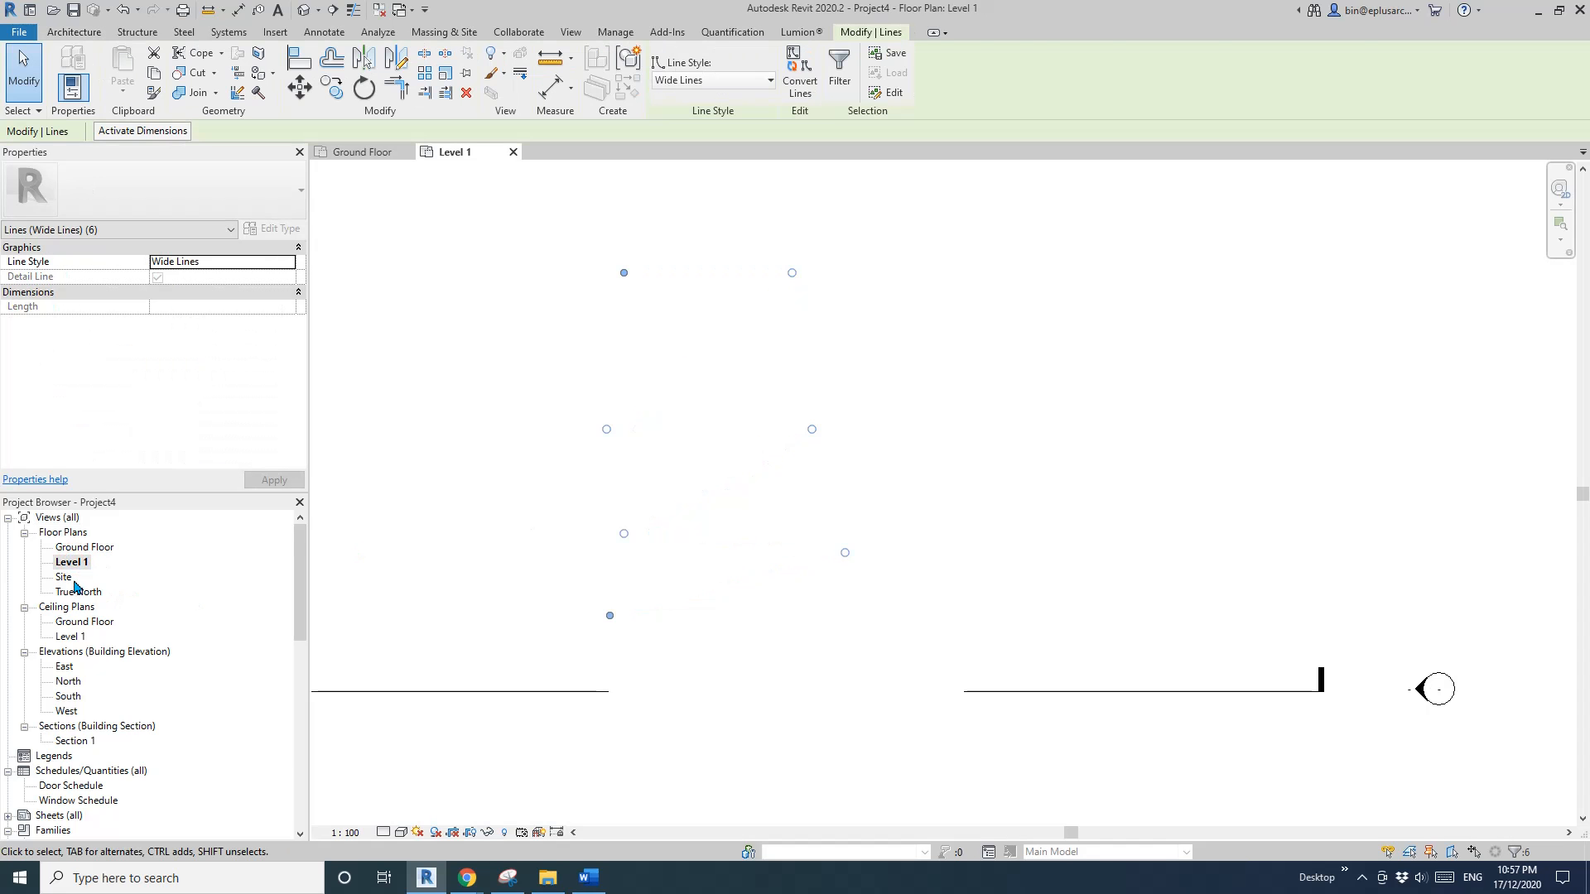
double_click(65, 577)
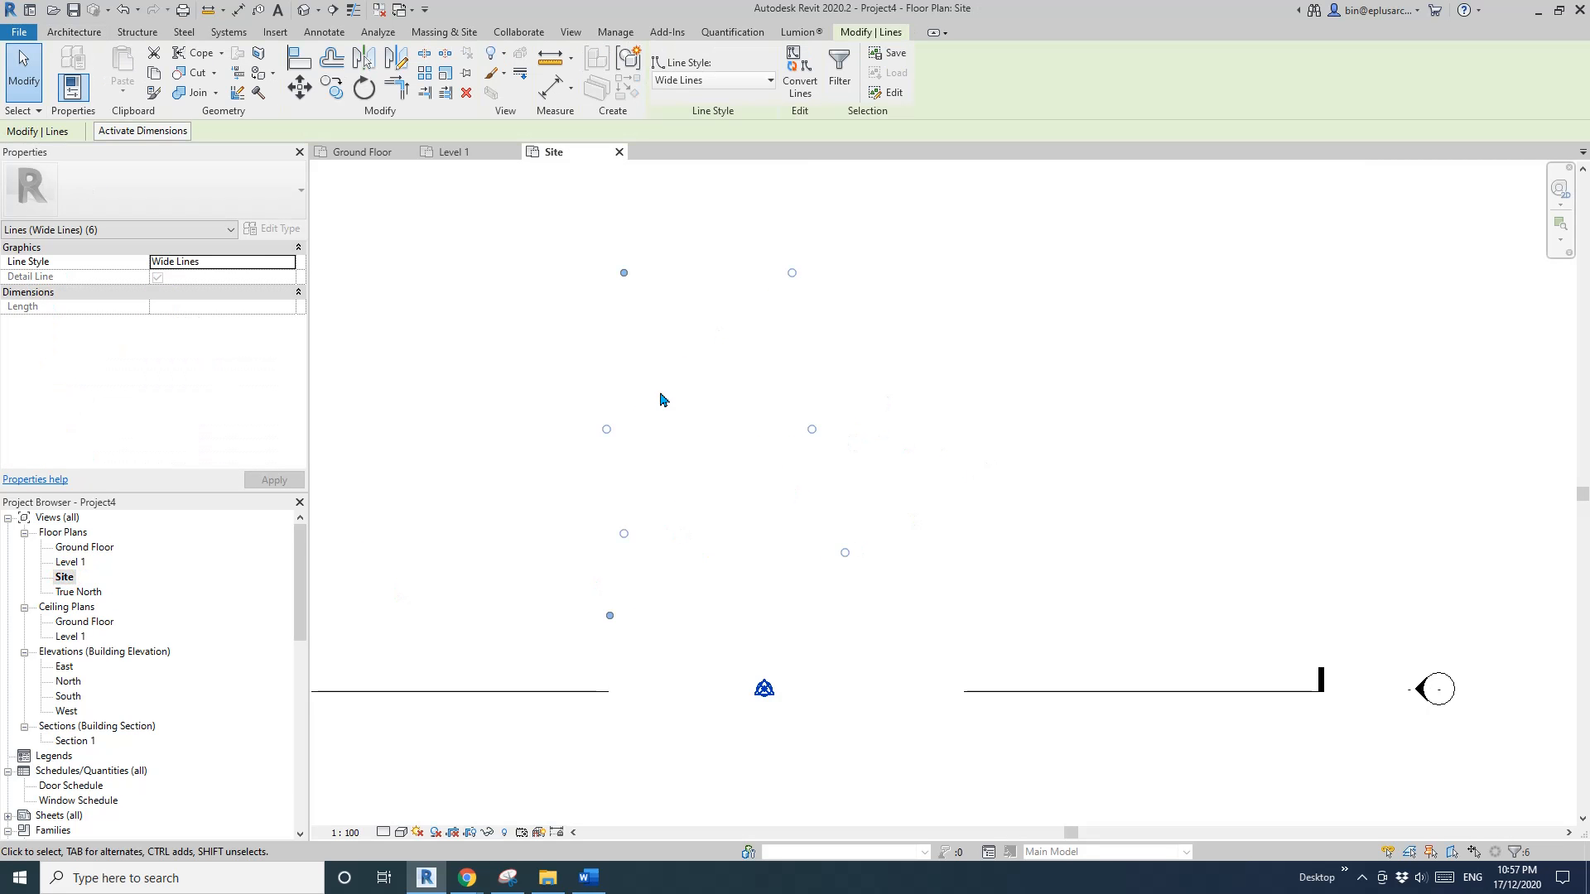
key("Delete")
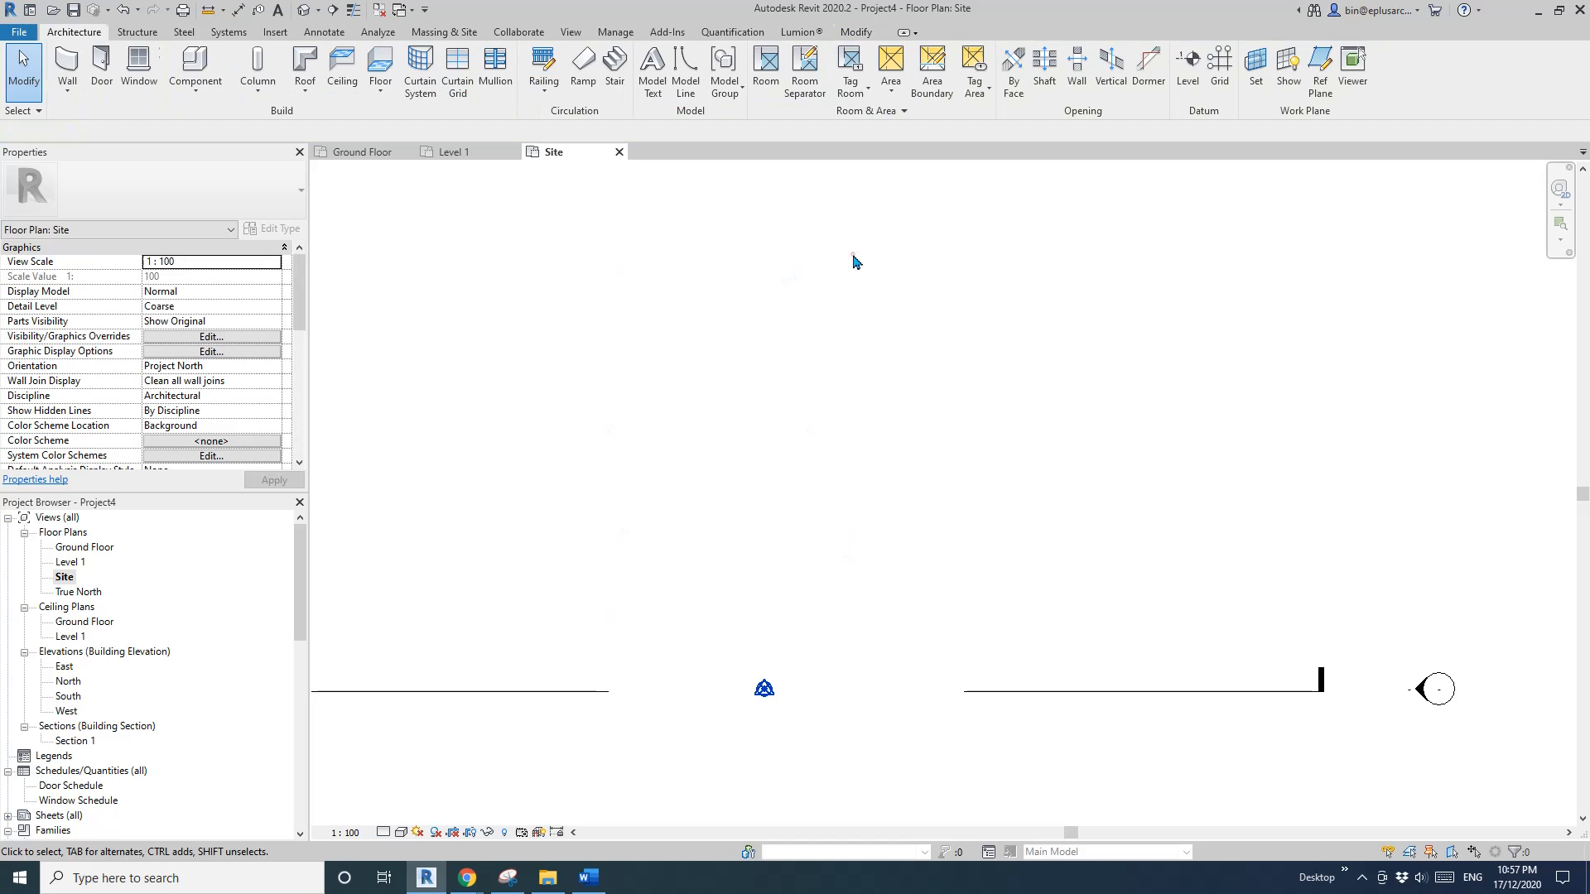
left_click_drag(879, 222, 603, 462)
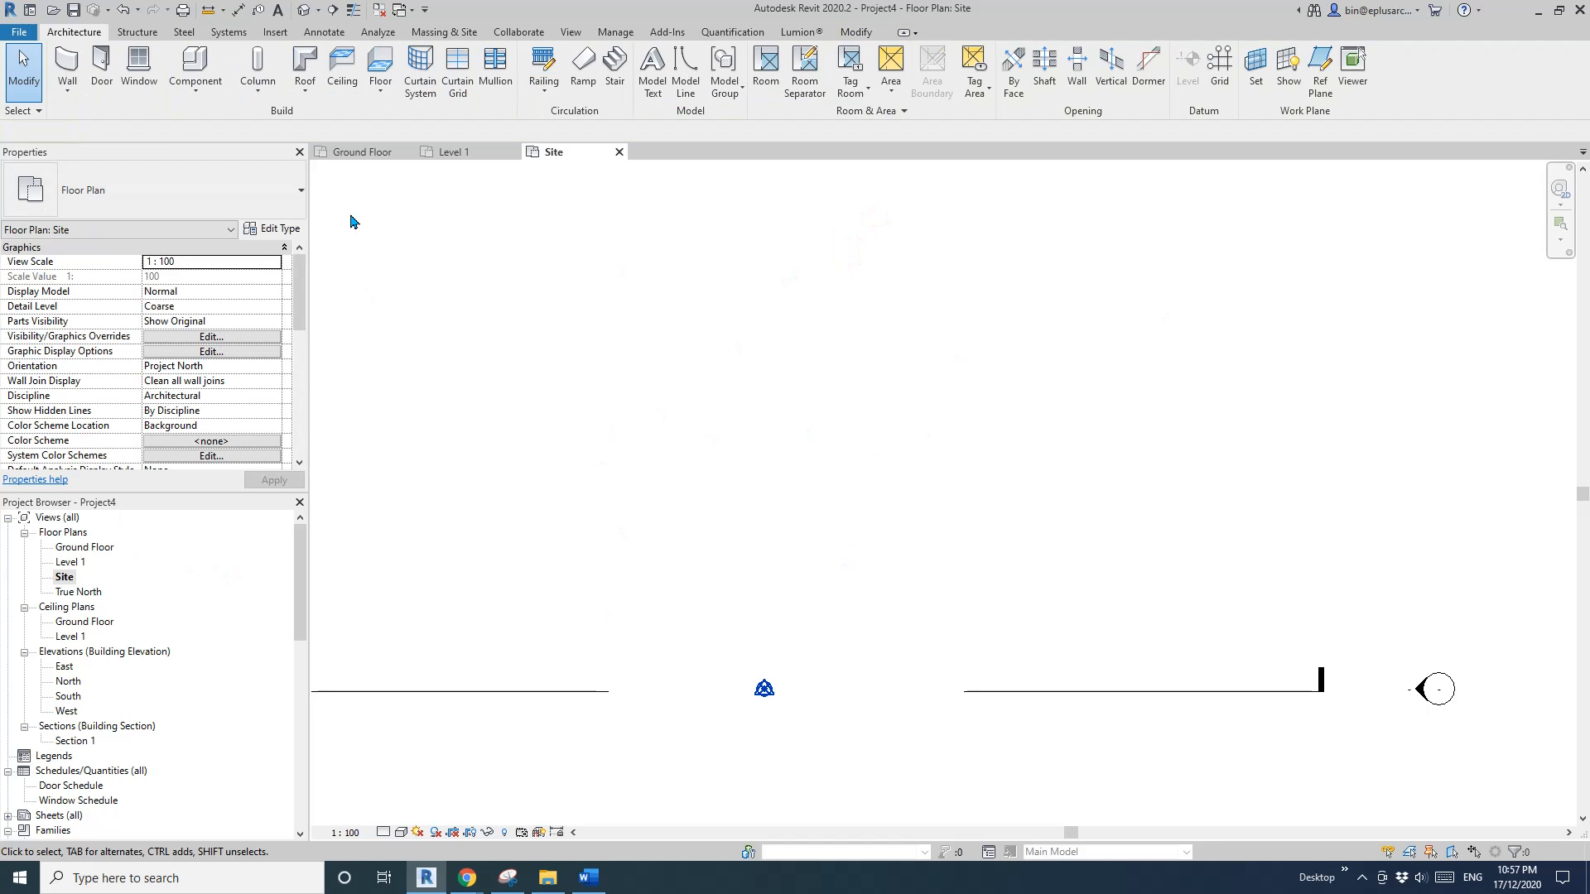
left_click(304, 12)
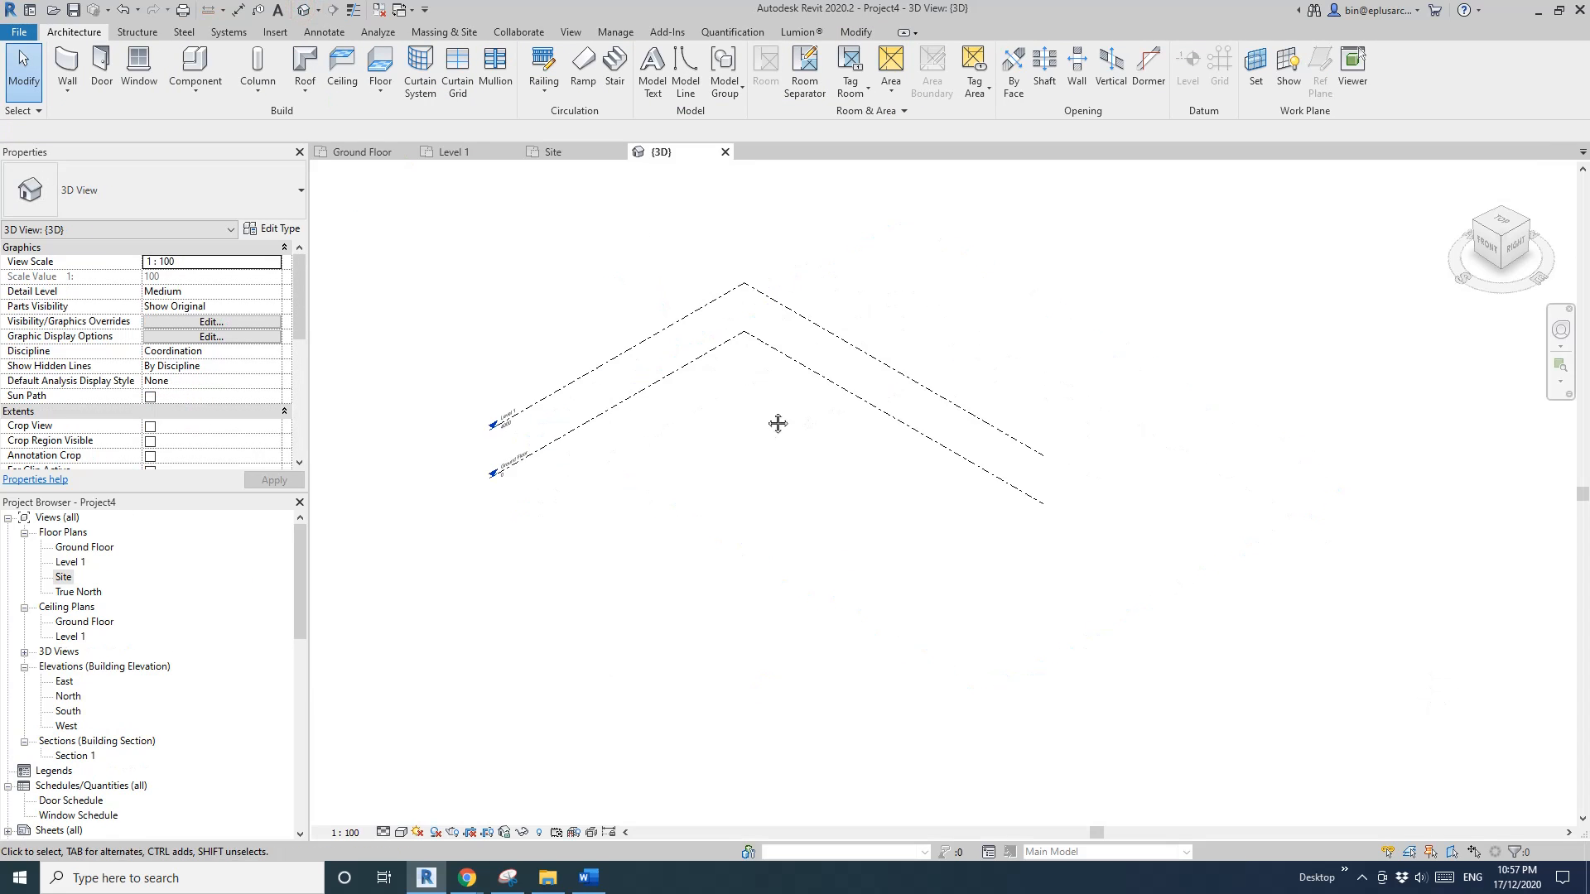
Copy the six zigzag detail lines from the Ground Floor plan and paste them at the same position in the Level 1 plan
double_click(104, 548)
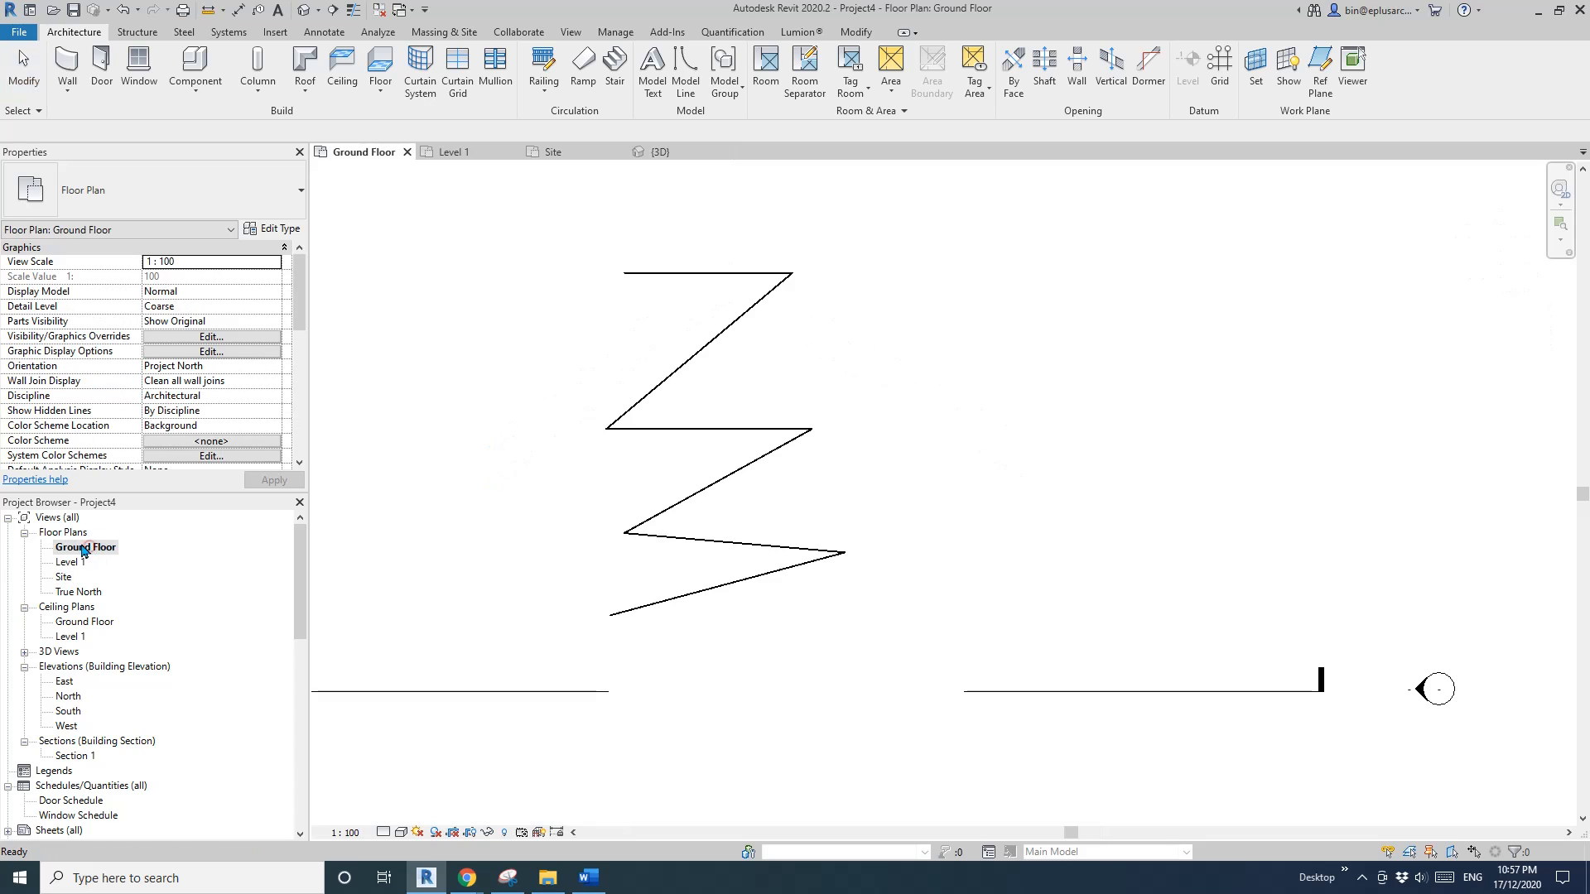
left_click_drag(848, 236, 617, 649)
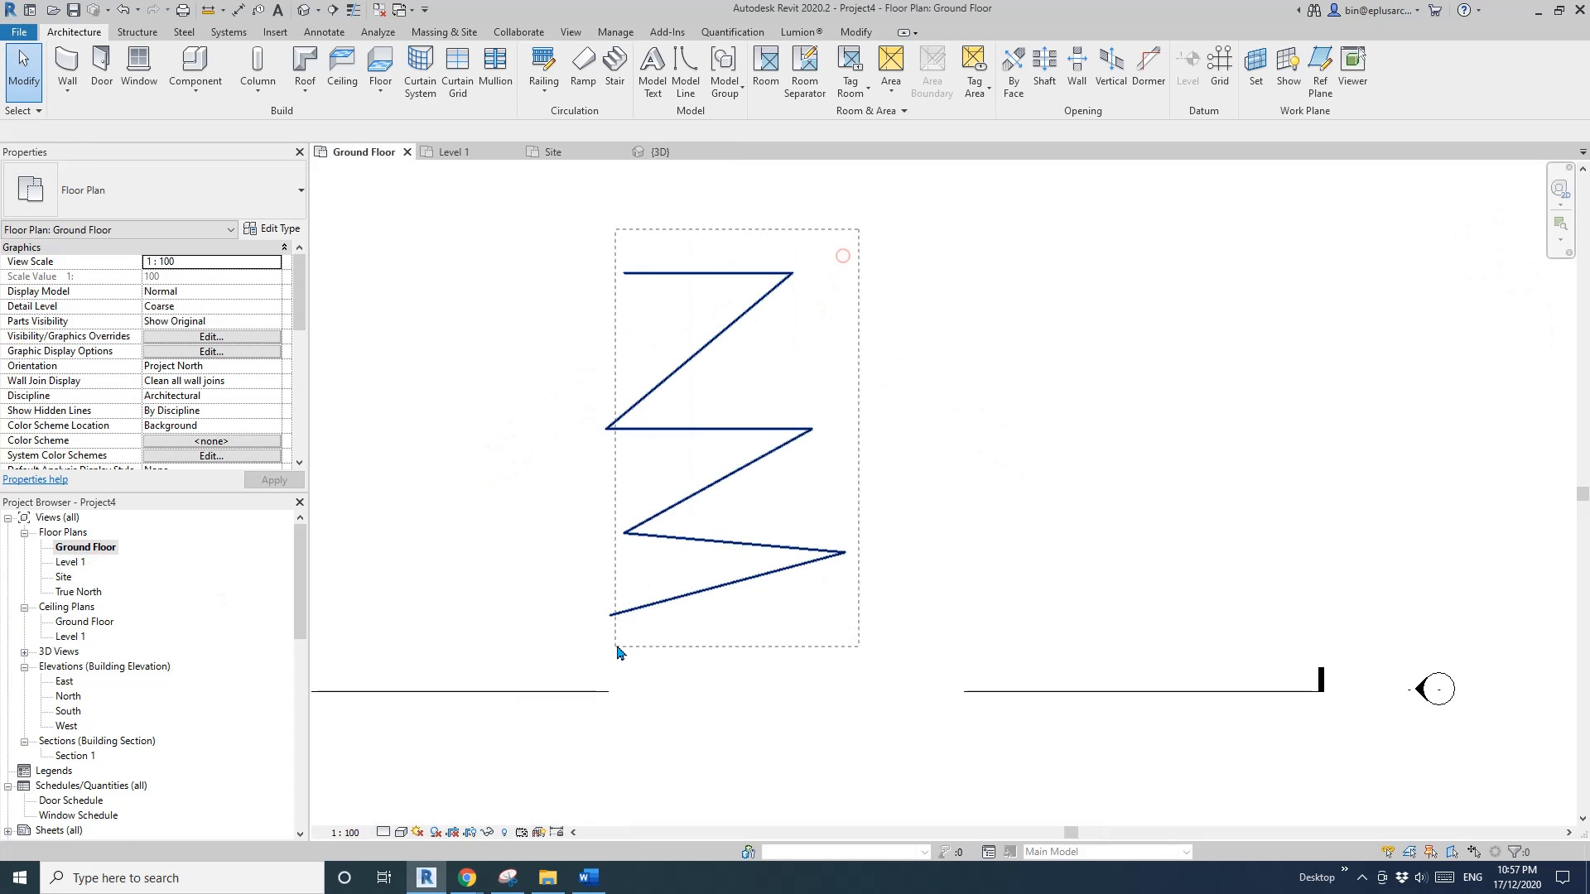
double_click(70, 563)
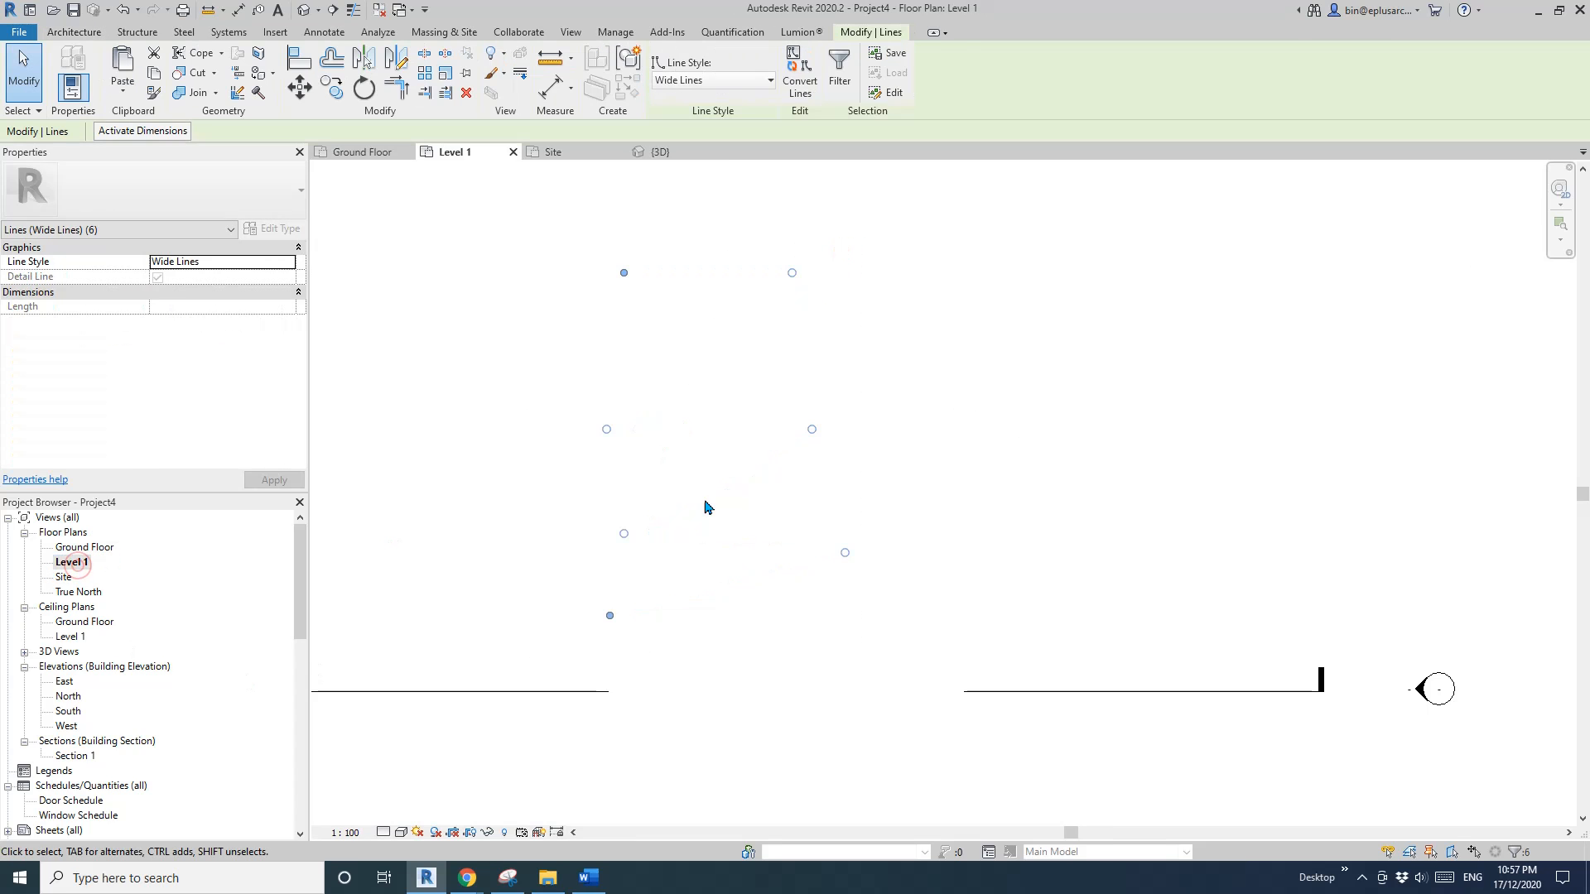
left_click(871, 33)
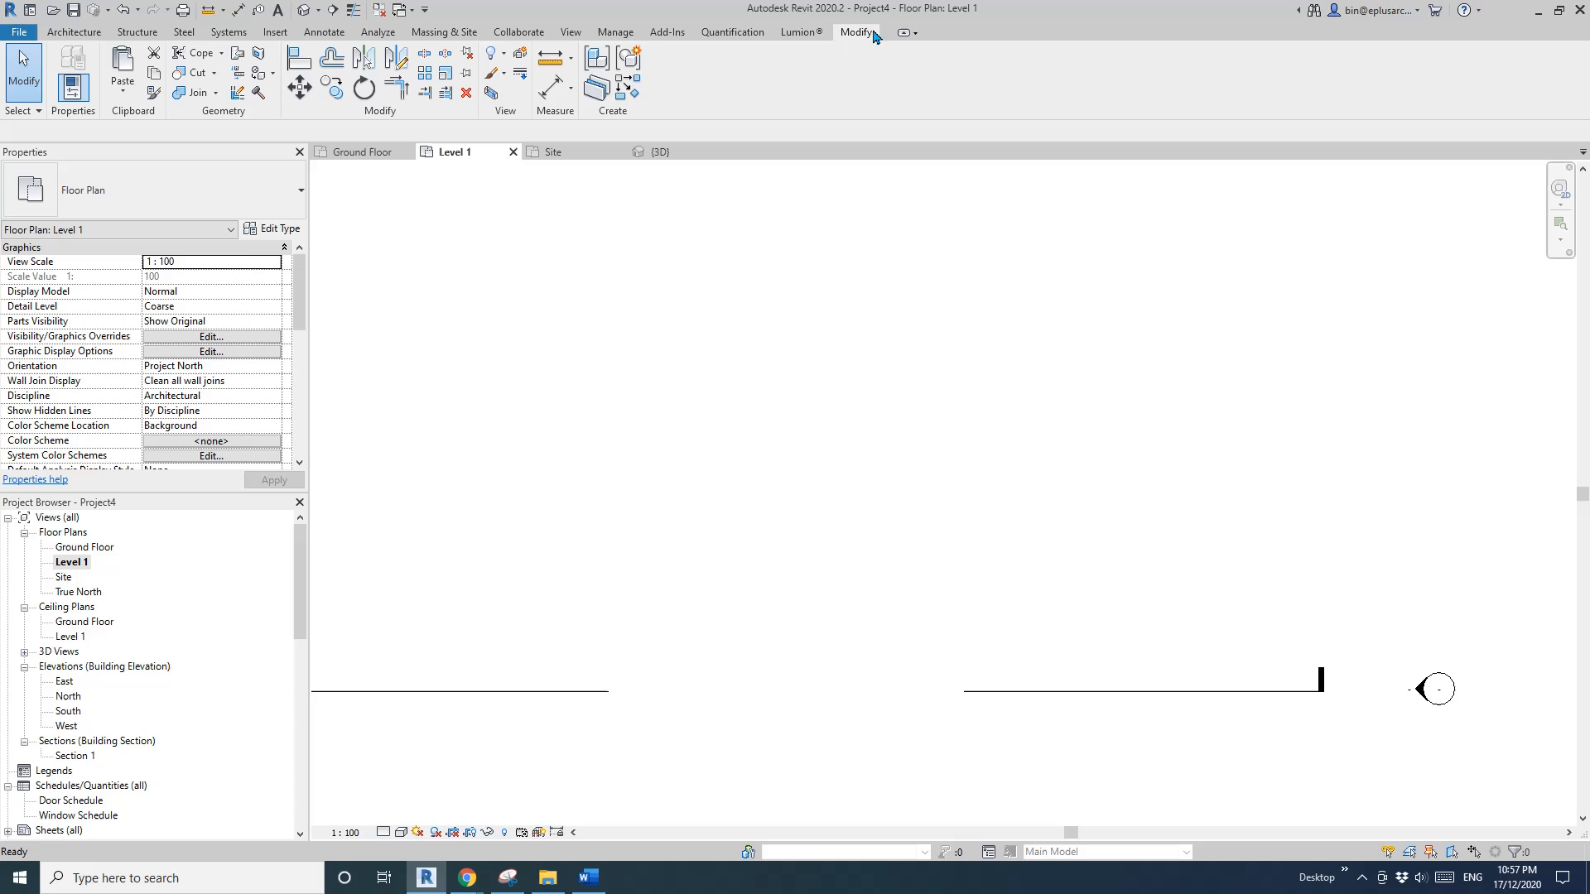
left_click(142, 94)
left_click(164, 247)
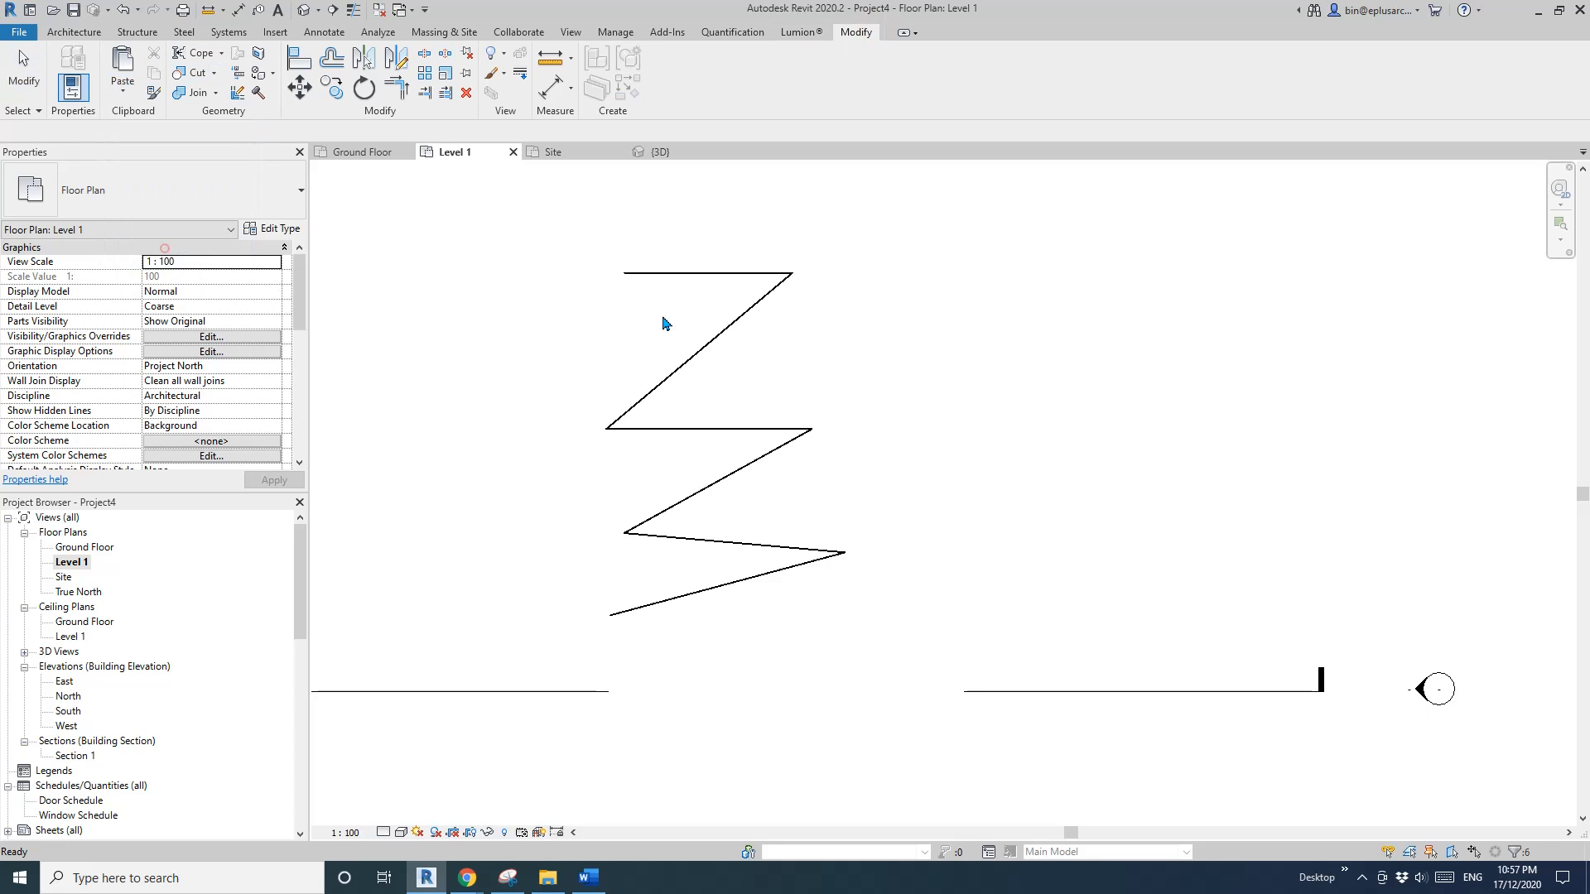
left_click(1018, 291)
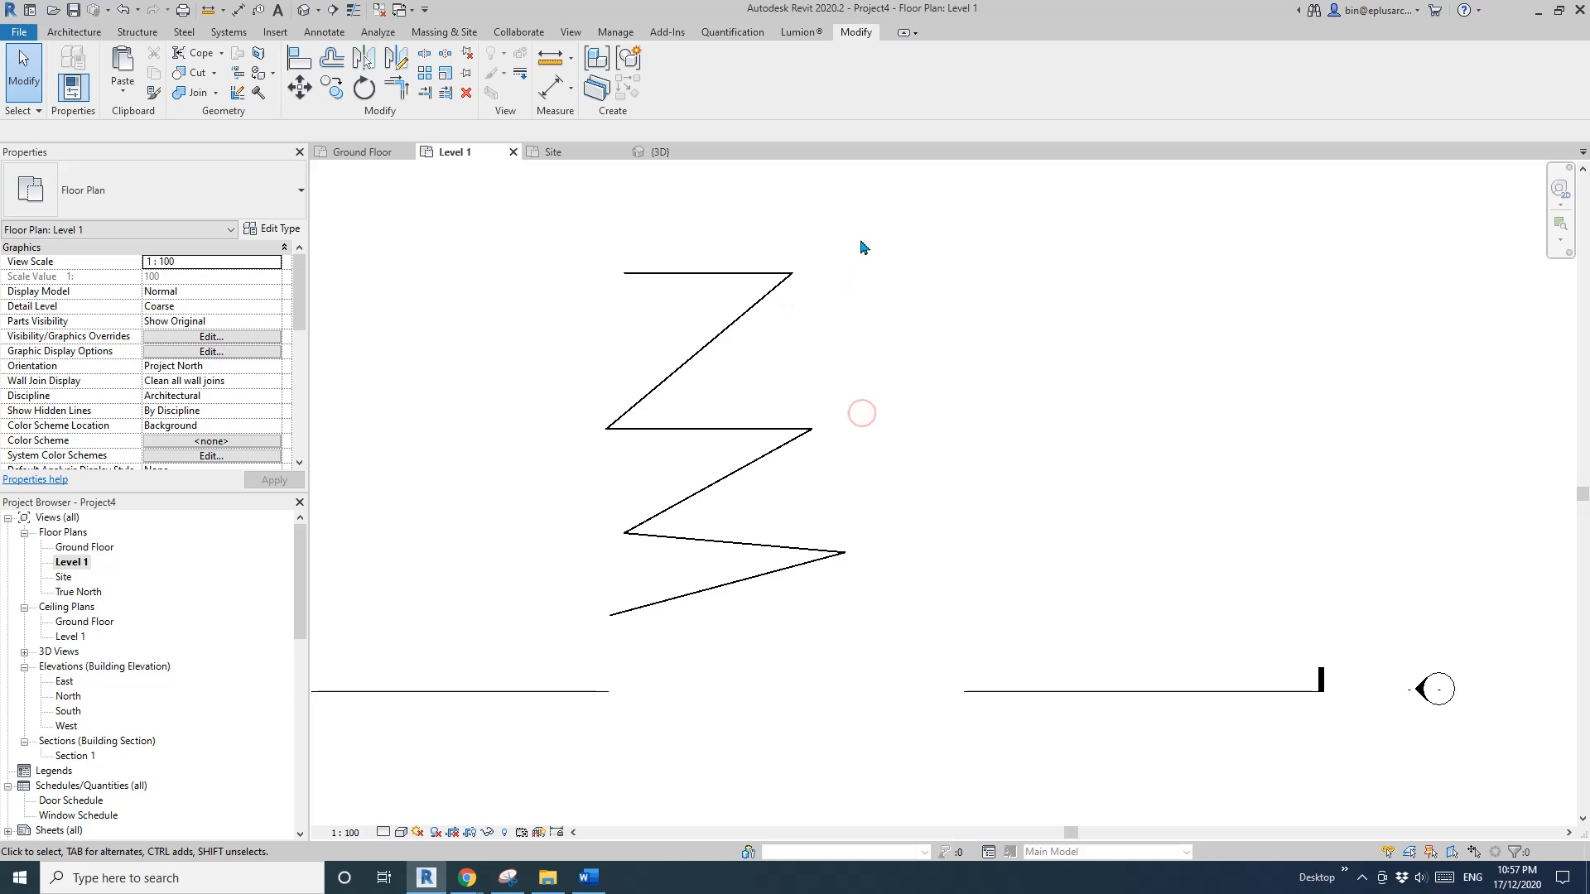
Delete the pasted zigzag lines from the Level 1 plan and return to the Ground Floor plan
left_click_drag(861, 247, 693, 675)
key("Delete")
left_click(78, 550)
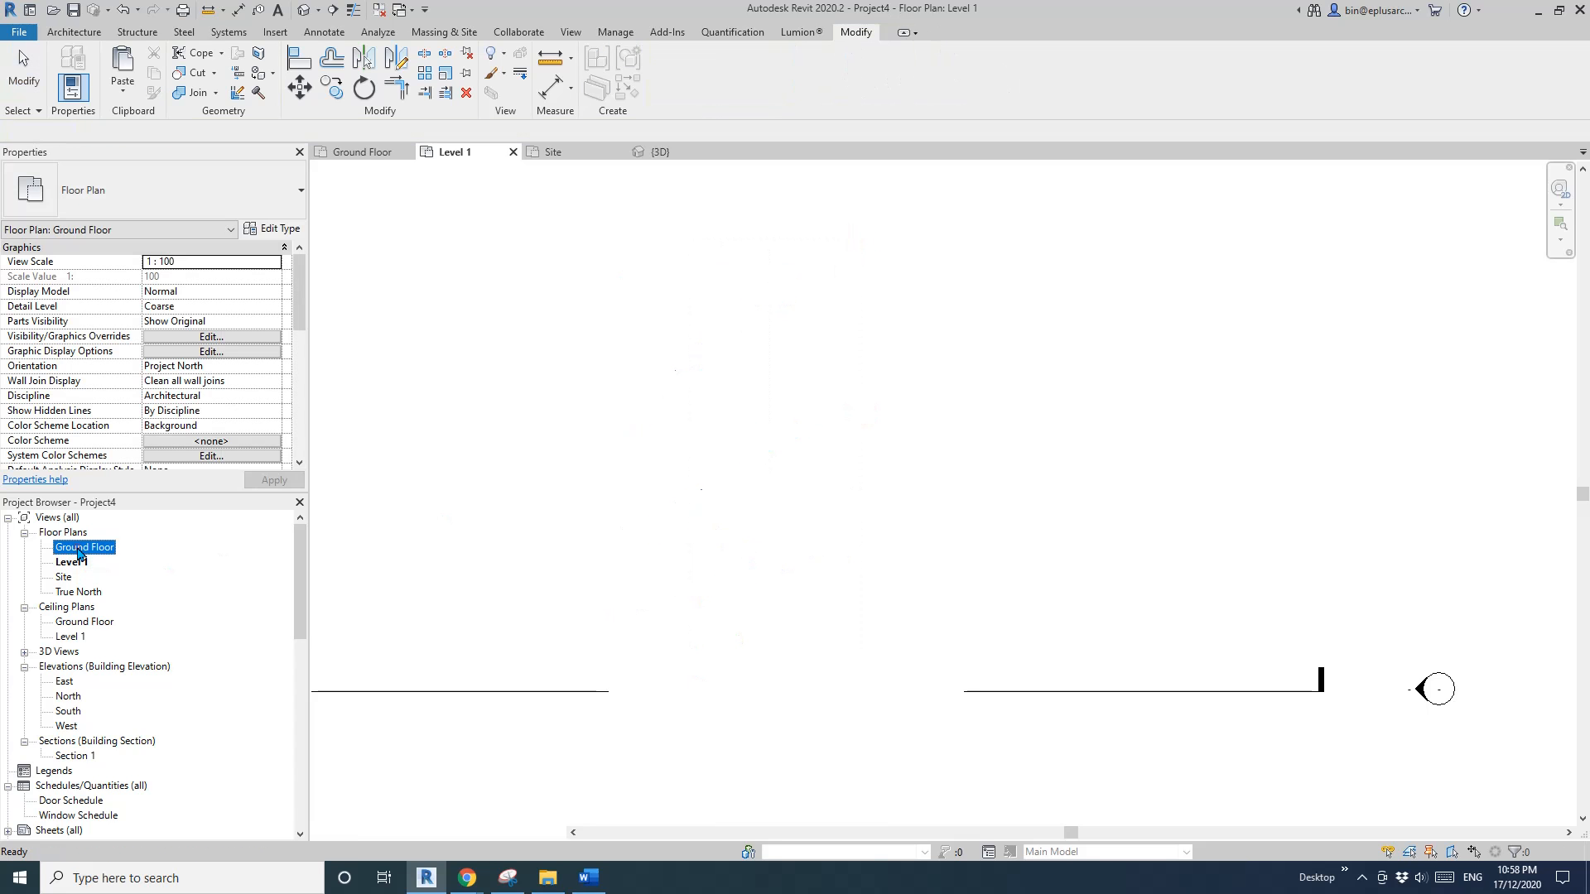
double_click(80, 550)
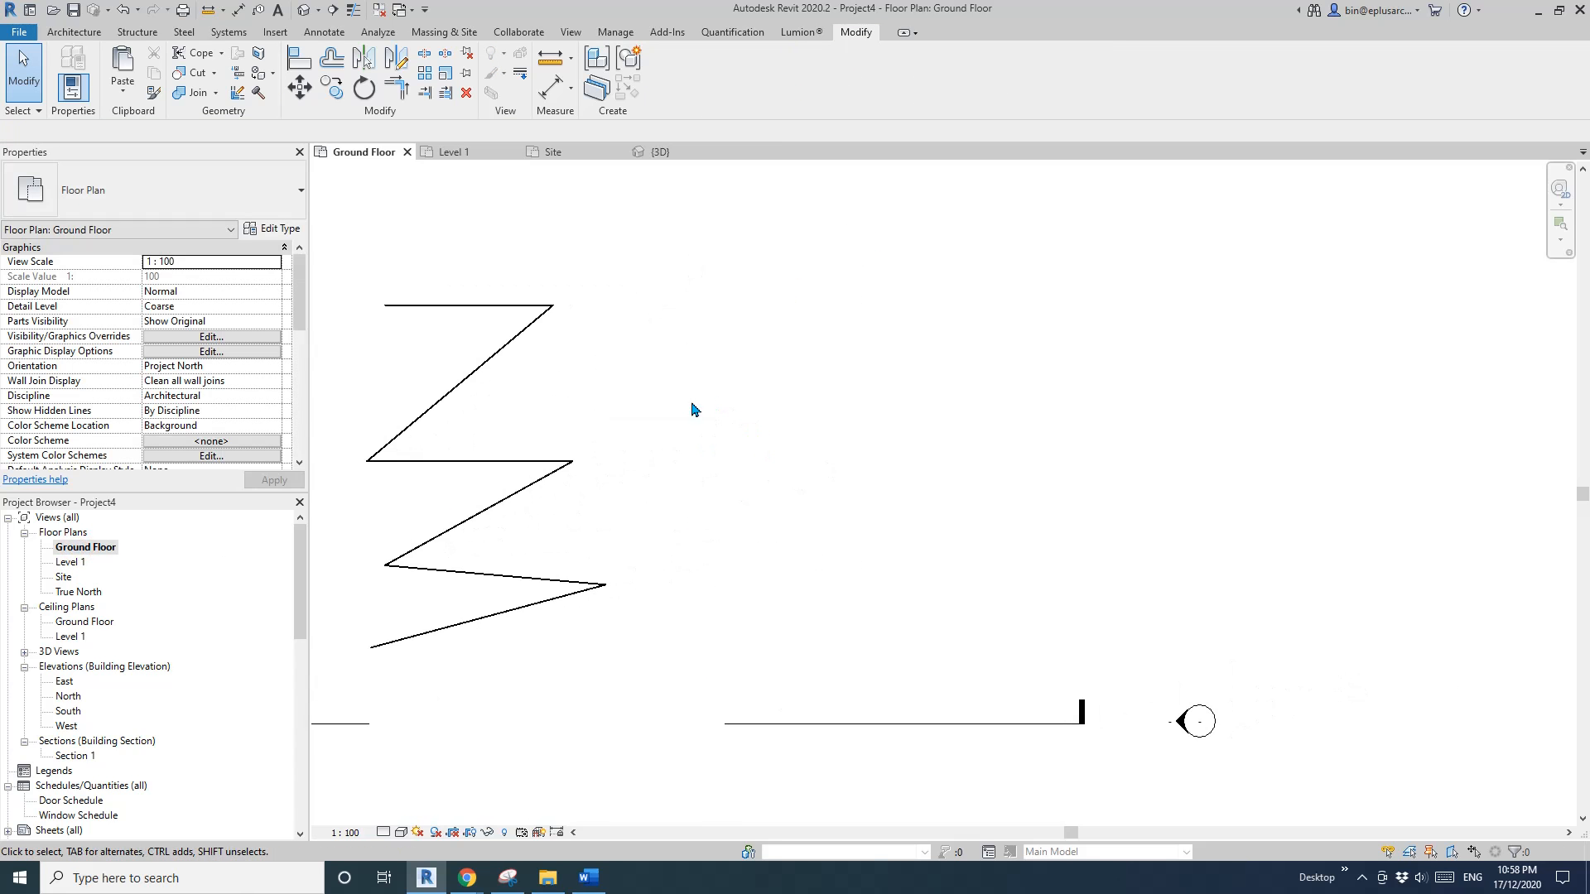
Change the line style of the zigzag's upper horizontal line and the diagonal below it to Thin Lines
middle_click_drag(629, 406, 681, 390)
left_click(521, 289)
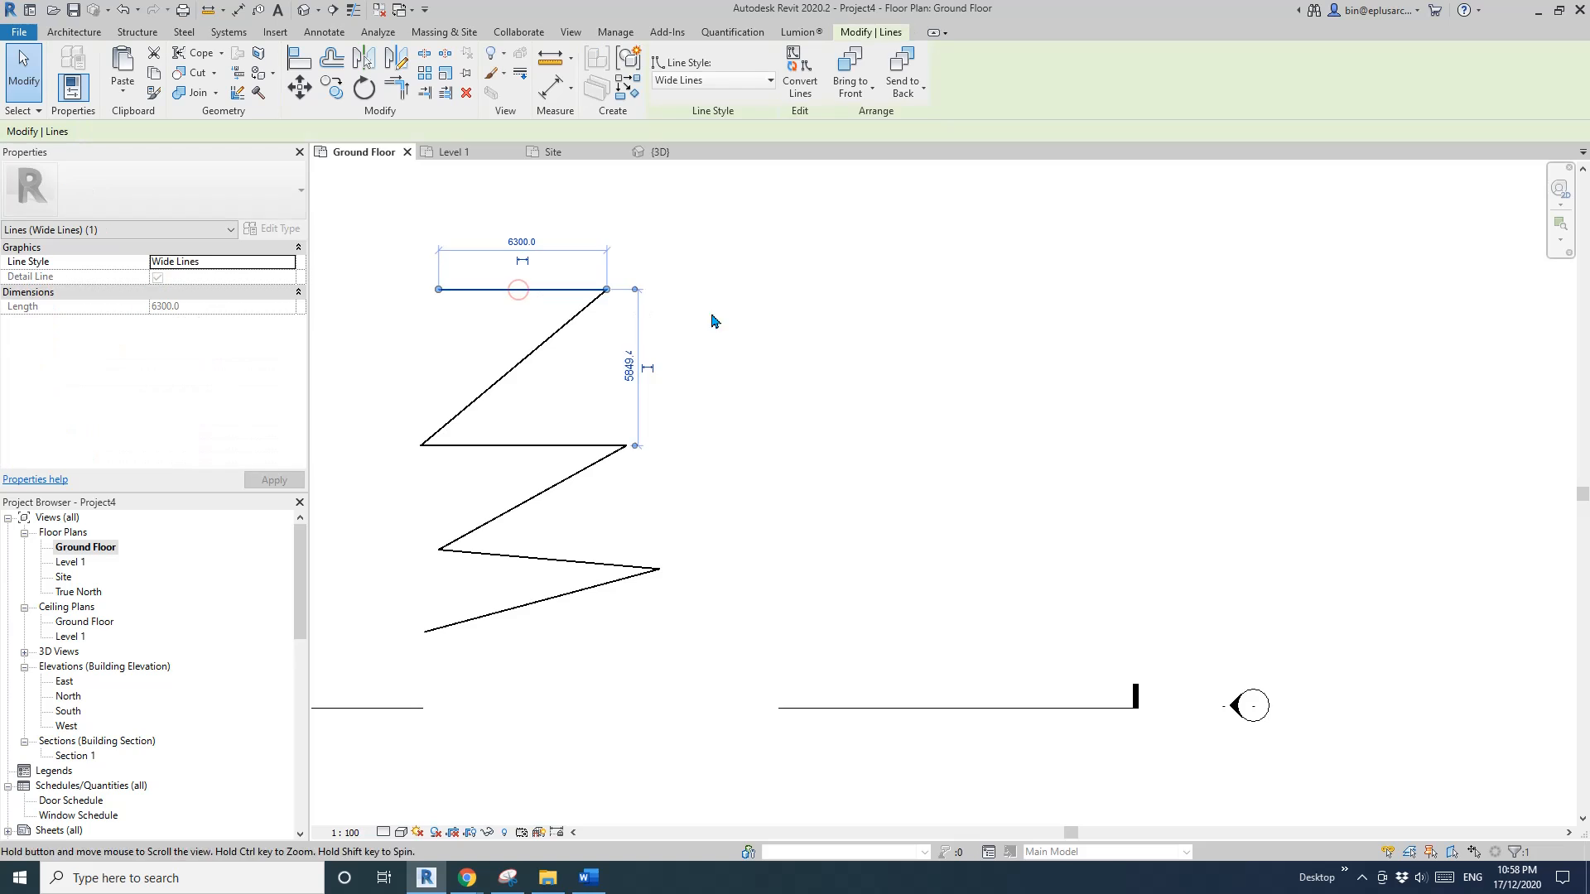
key("Escape")
left_click(534, 292)
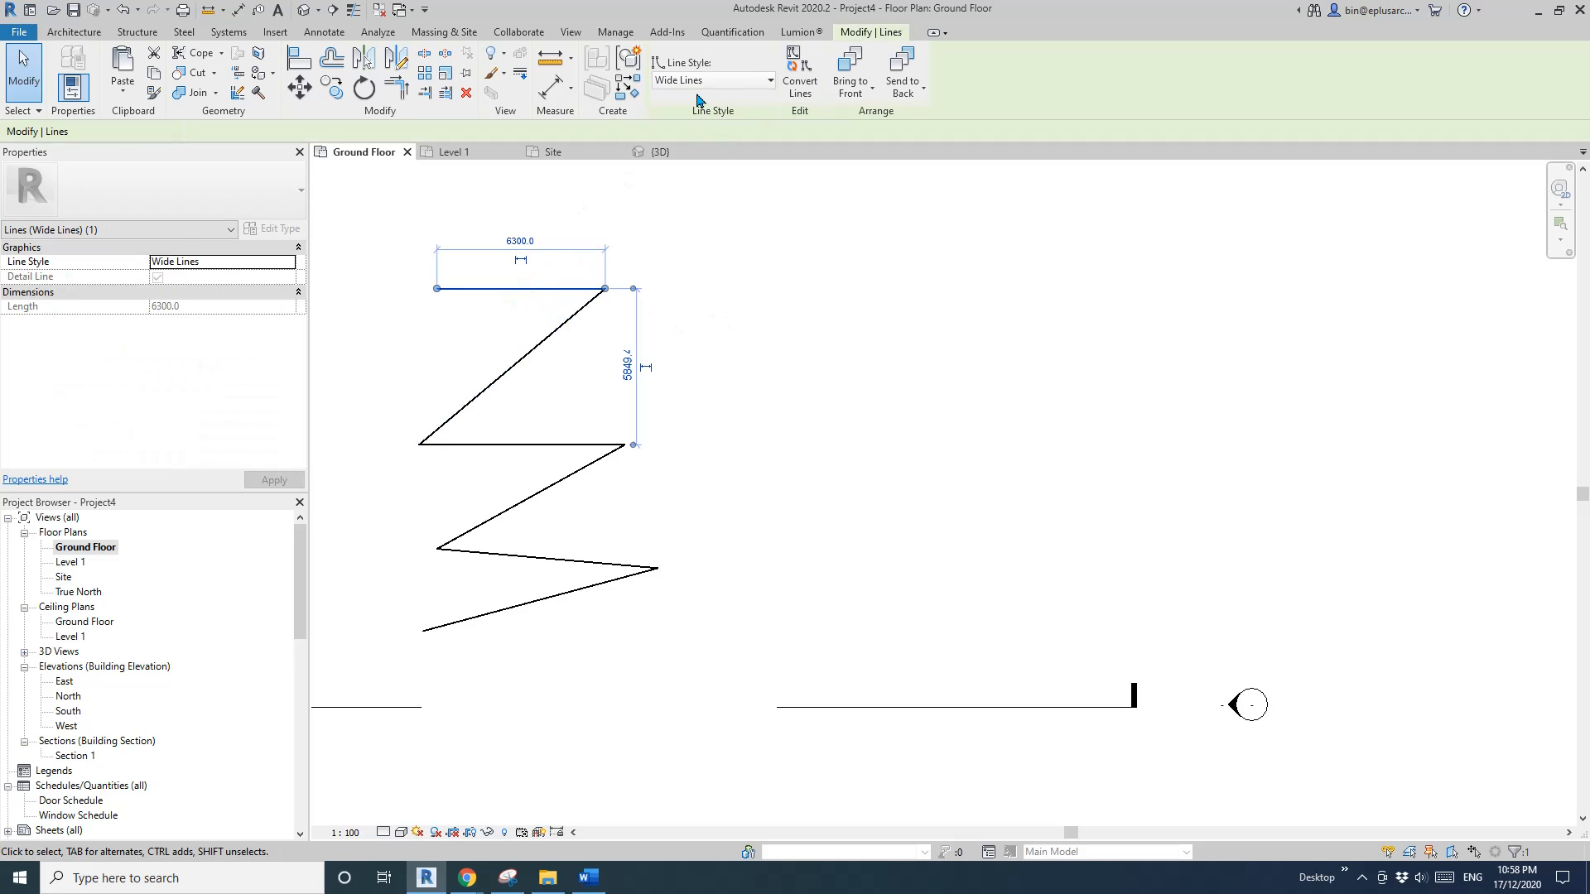
left_click(727, 80)
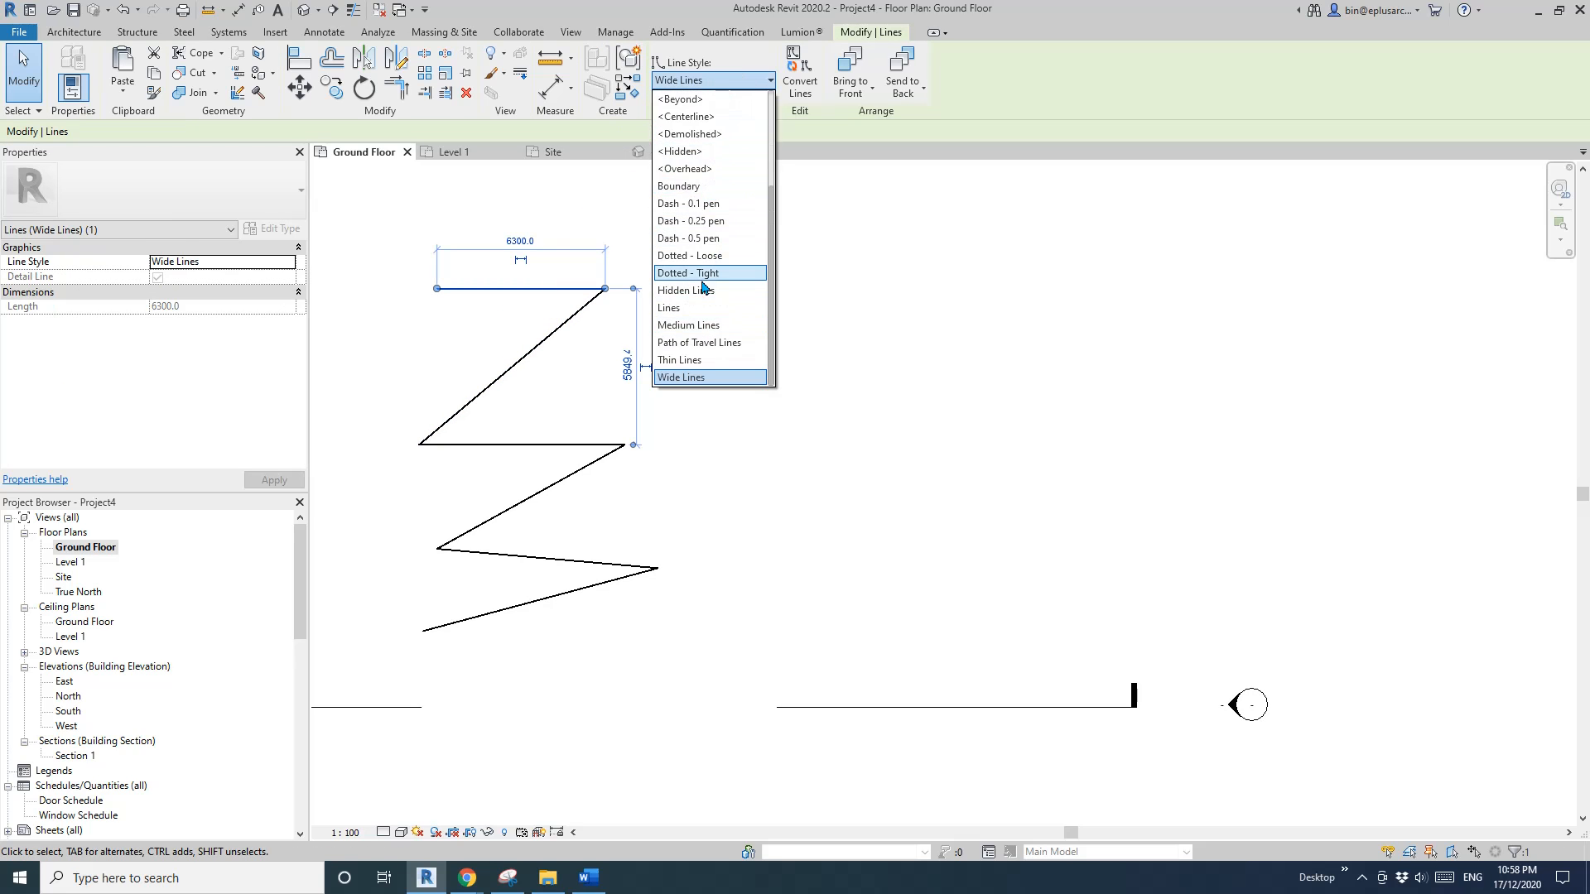
scroll(709, 291, "up", 5)
left_click(569, 294)
left_click(572, 316, "ctrl")
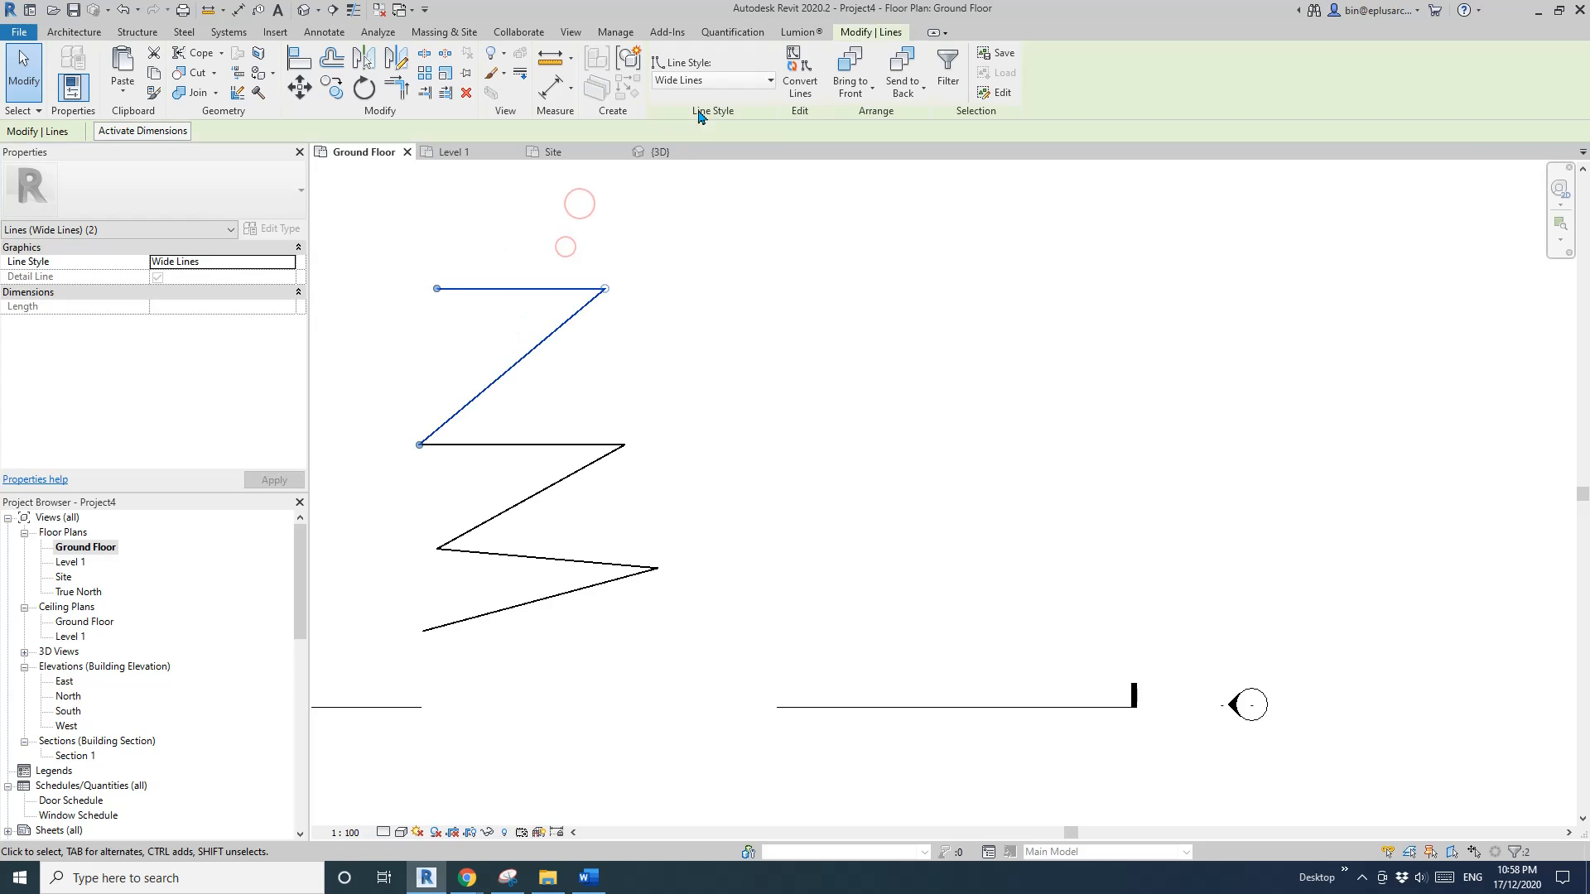
left_click(710, 80)
scroll(700, 247, "down", 5)
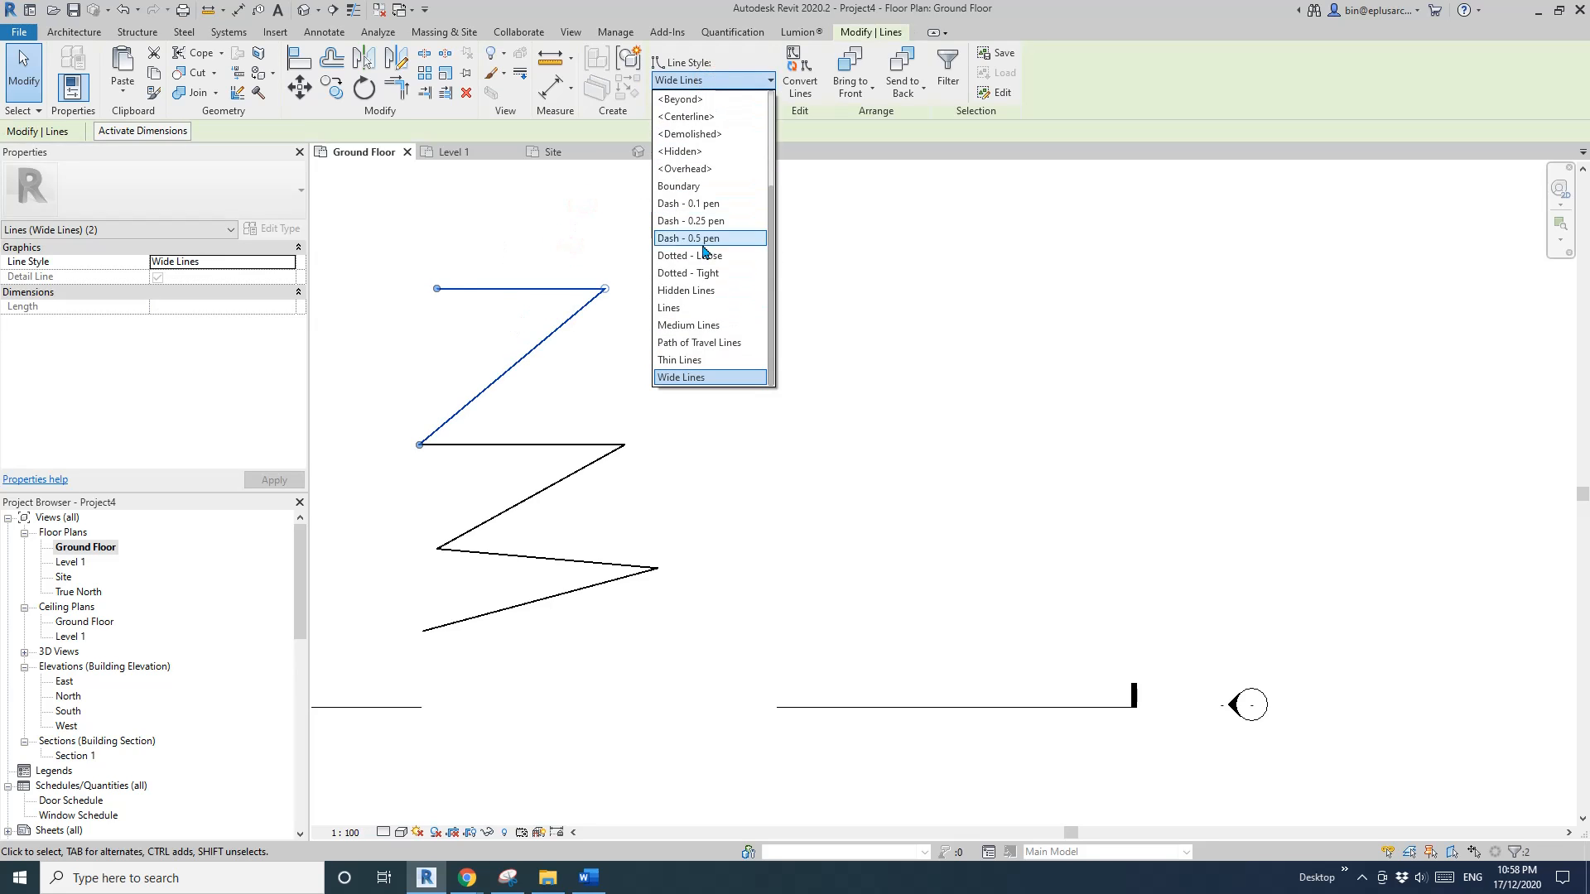
left_click(702, 374)
left_click(688, 308)
scroll(668, 329, "up", 2)
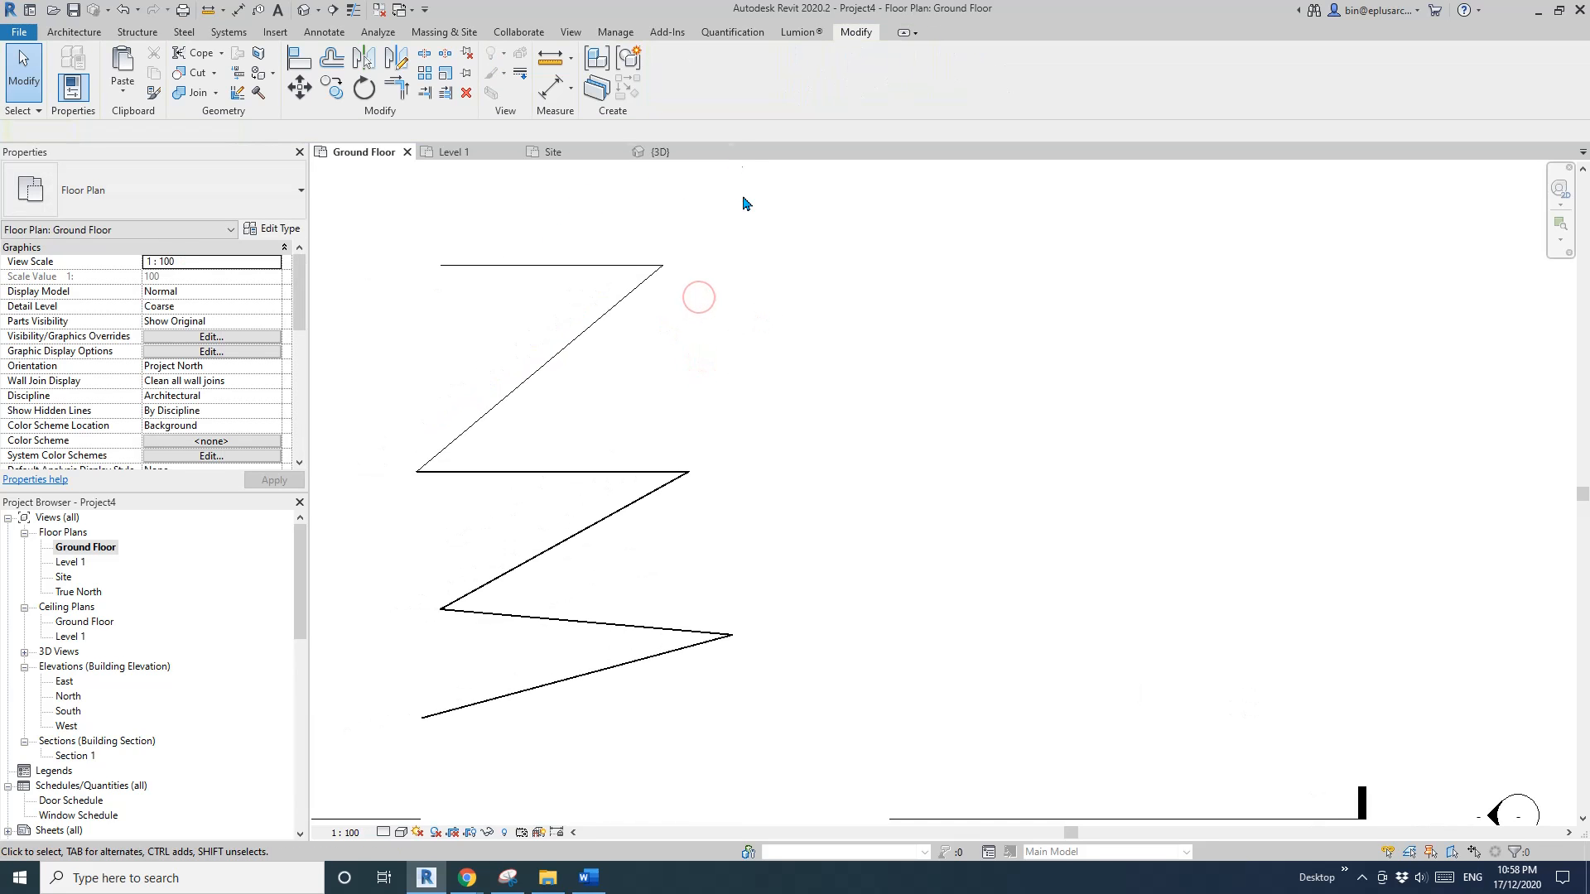
Examine the line weights, colors and patterns under the Lines category in the project's Line Styles settings, and close them without changes
left_click(616, 33)
left_click(762, 83)
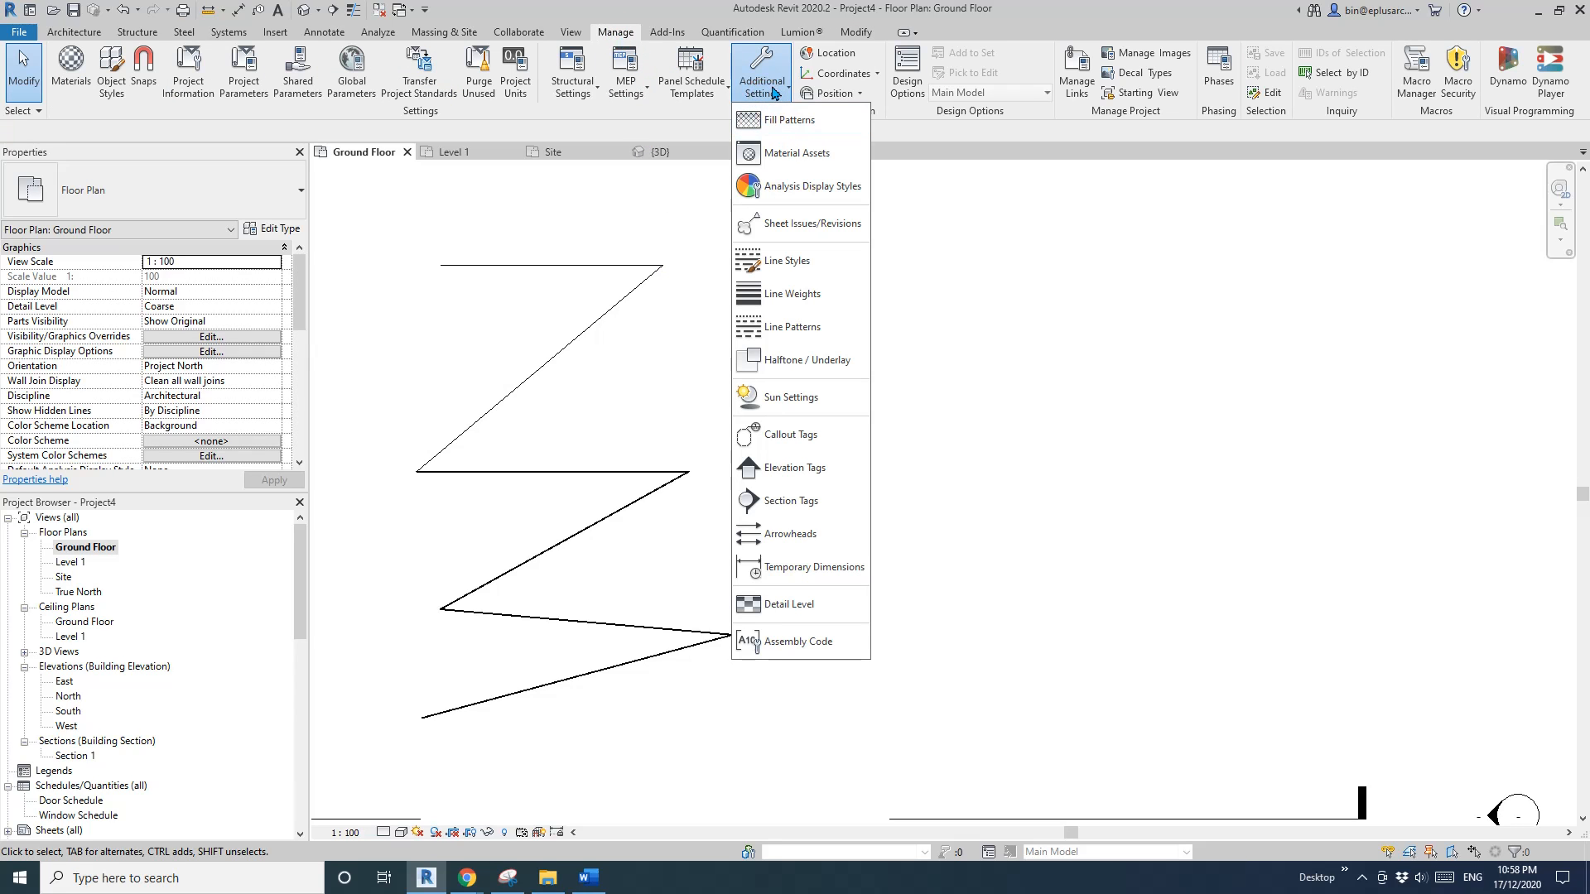
left_click(797, 269)
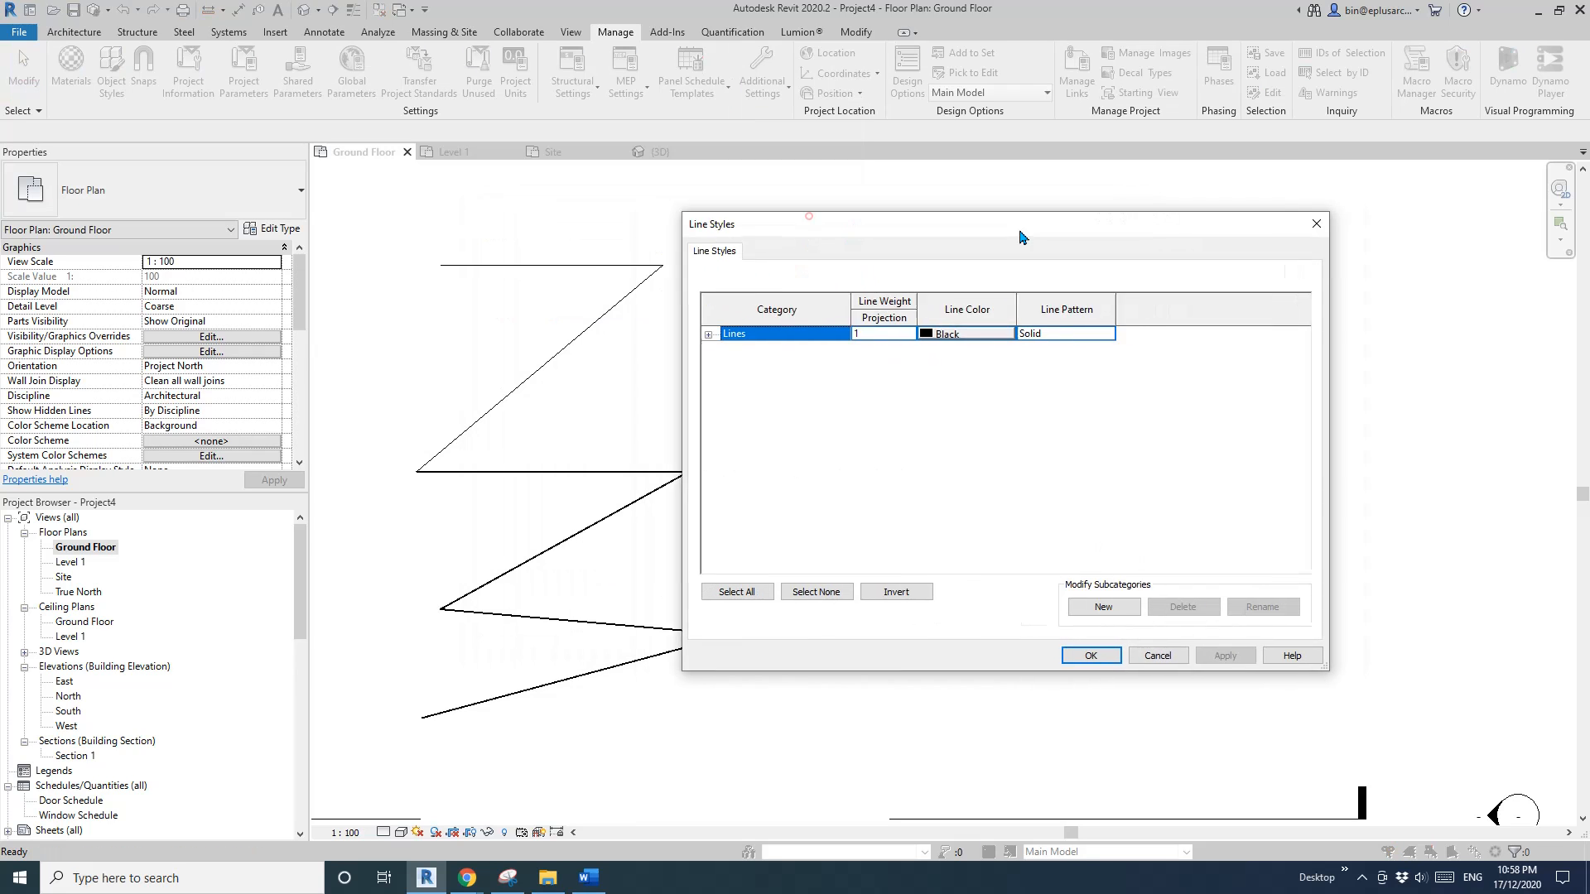
left_click(771, 333)
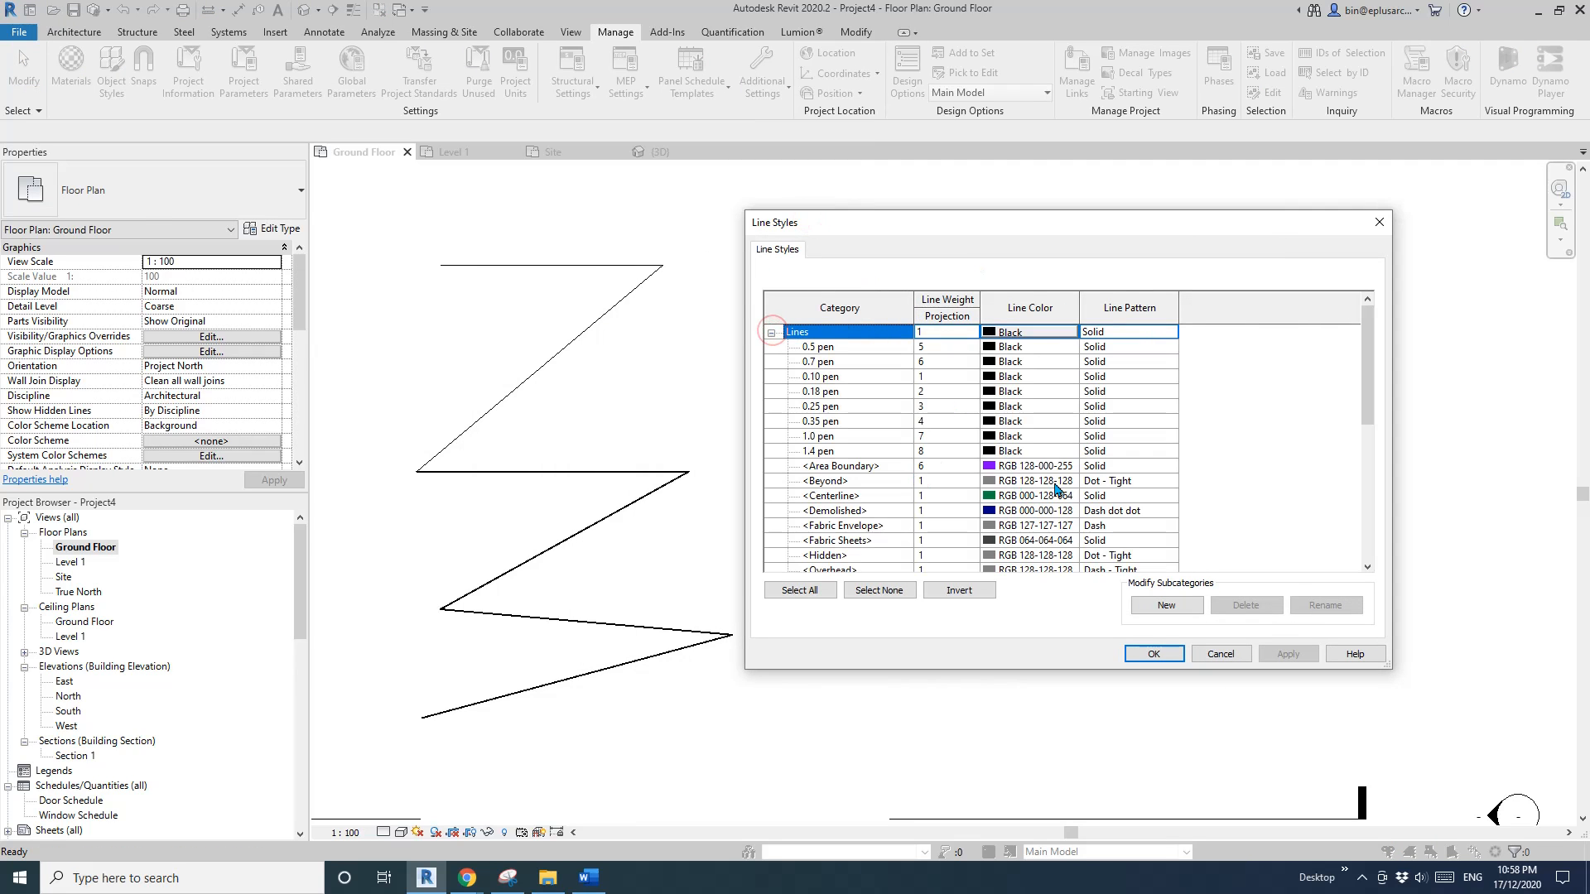
left_click_drag(1368, 410, 1367, 547)
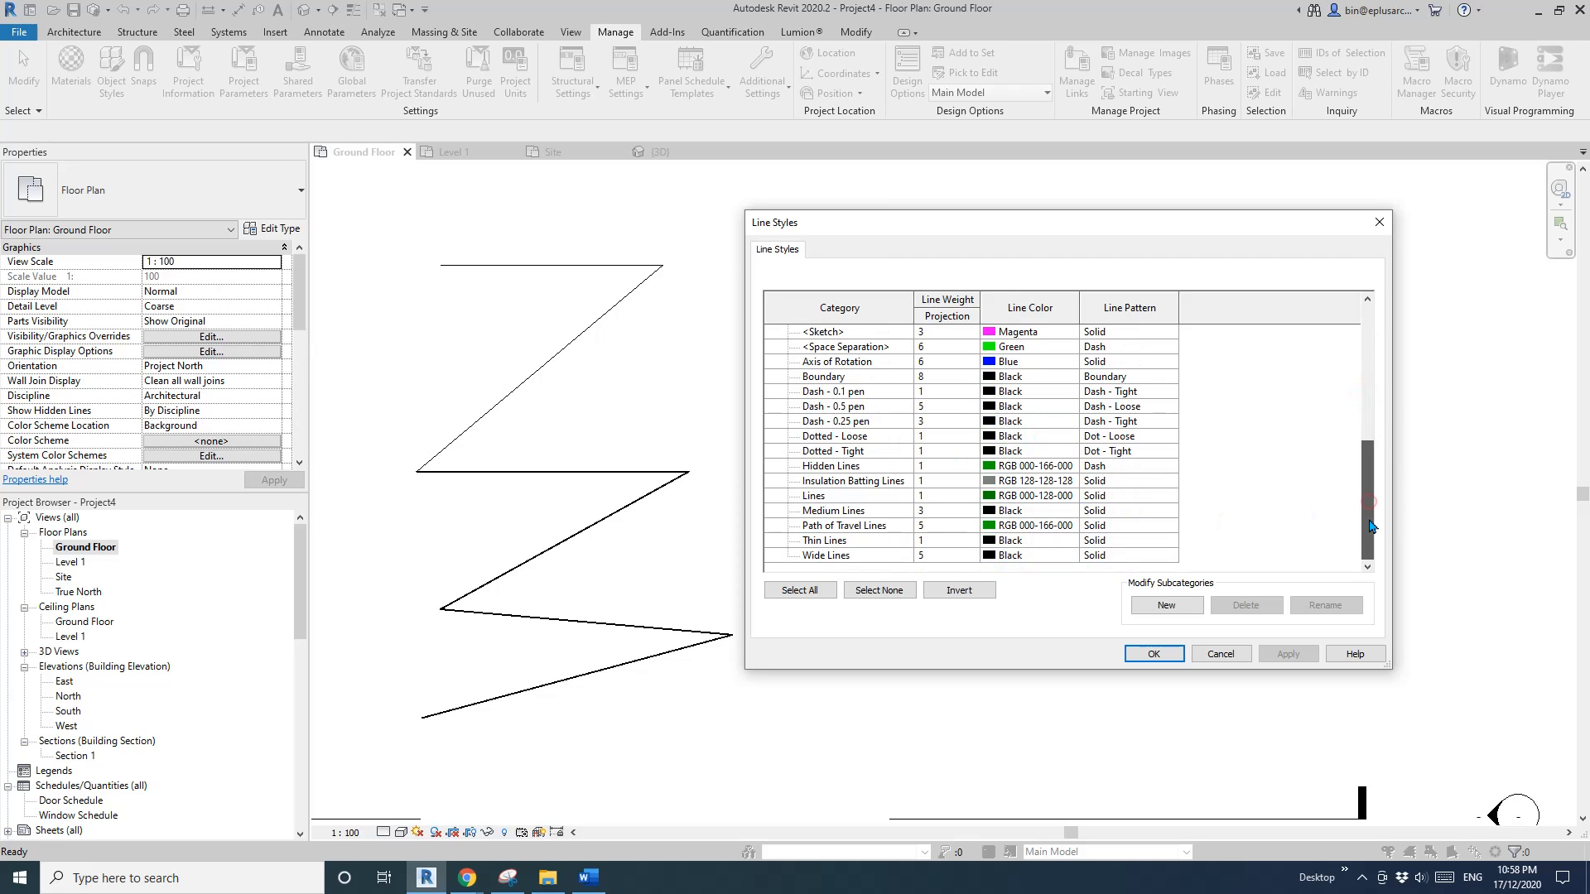
left_click(1220, 654)
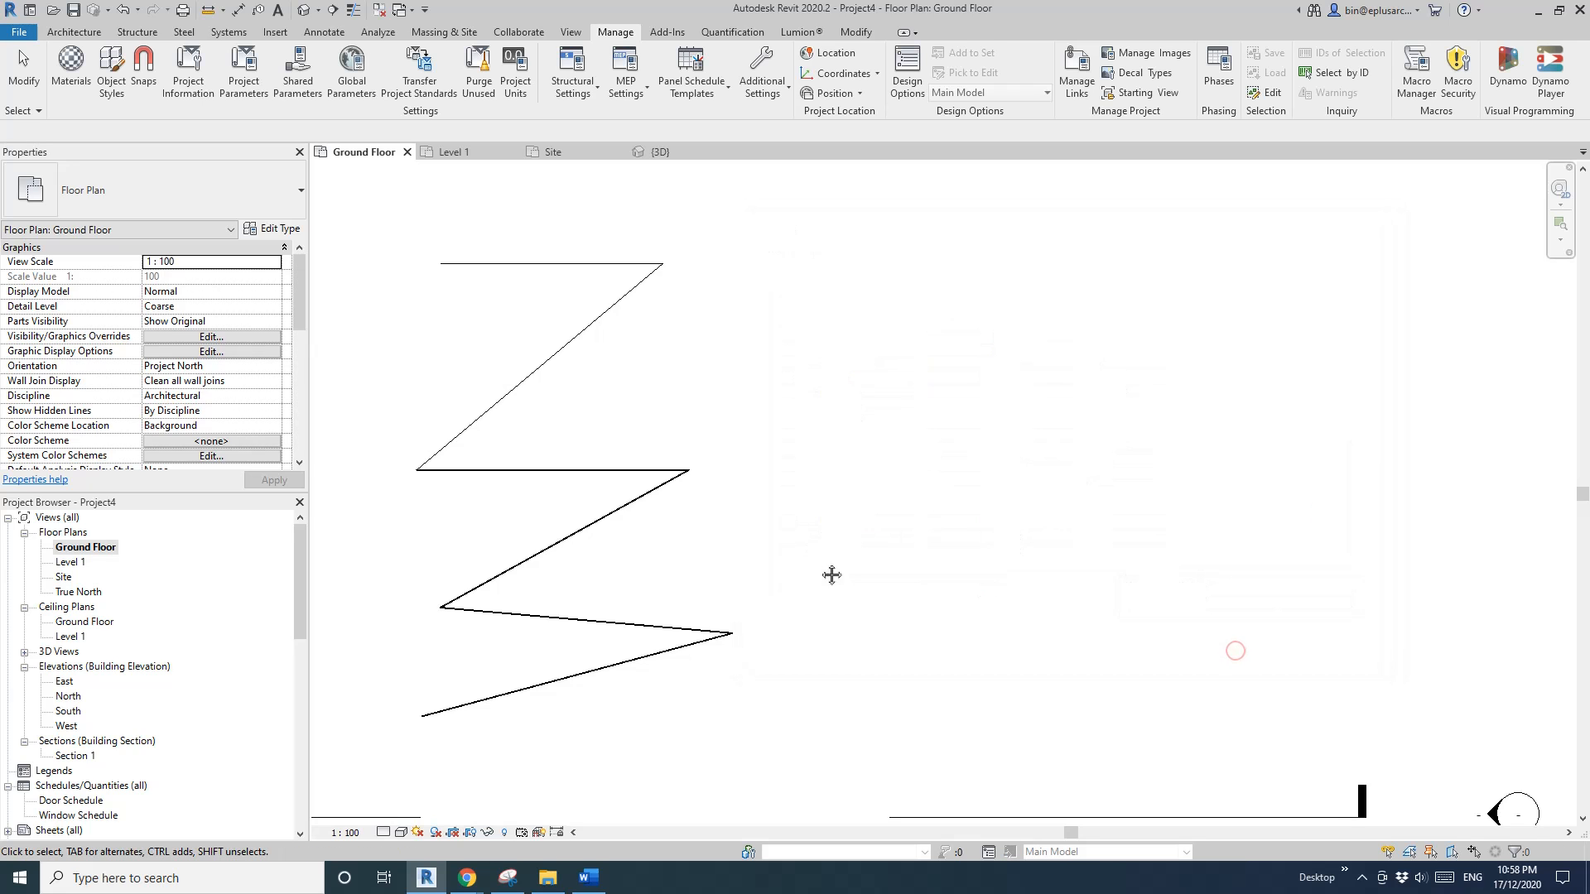
Draw two connected model lines in the Thin Lines style beside the detail-line zigzag: a horizontal line and a diagonal back below it
scroll(787, 547, "down", 1)
middle_click_drag(746, 532, 788, 500)
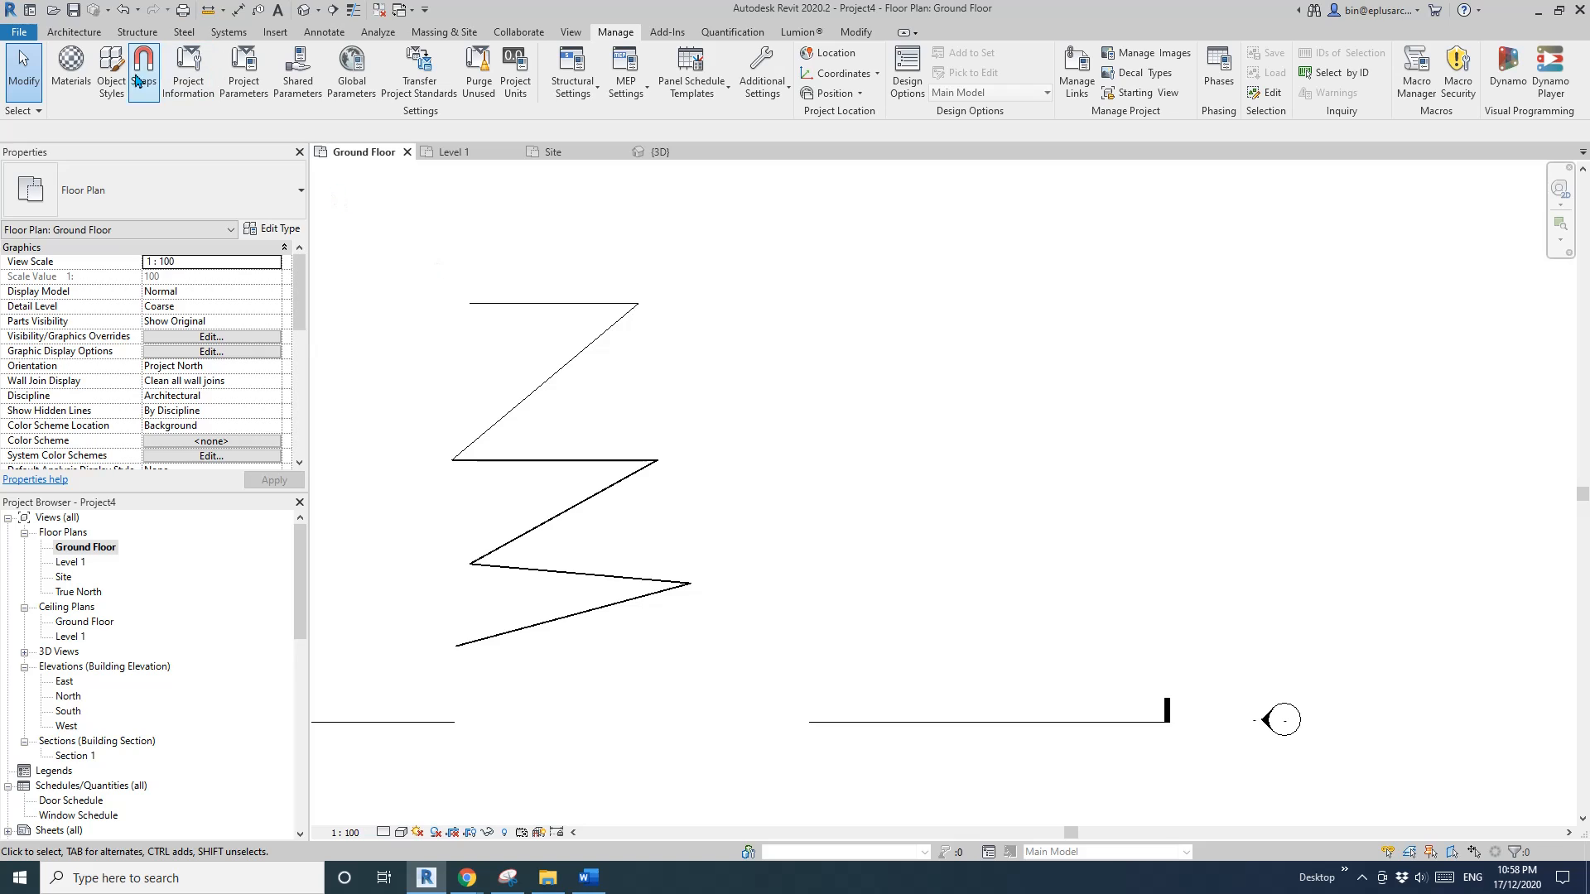
left_click(73, 33)
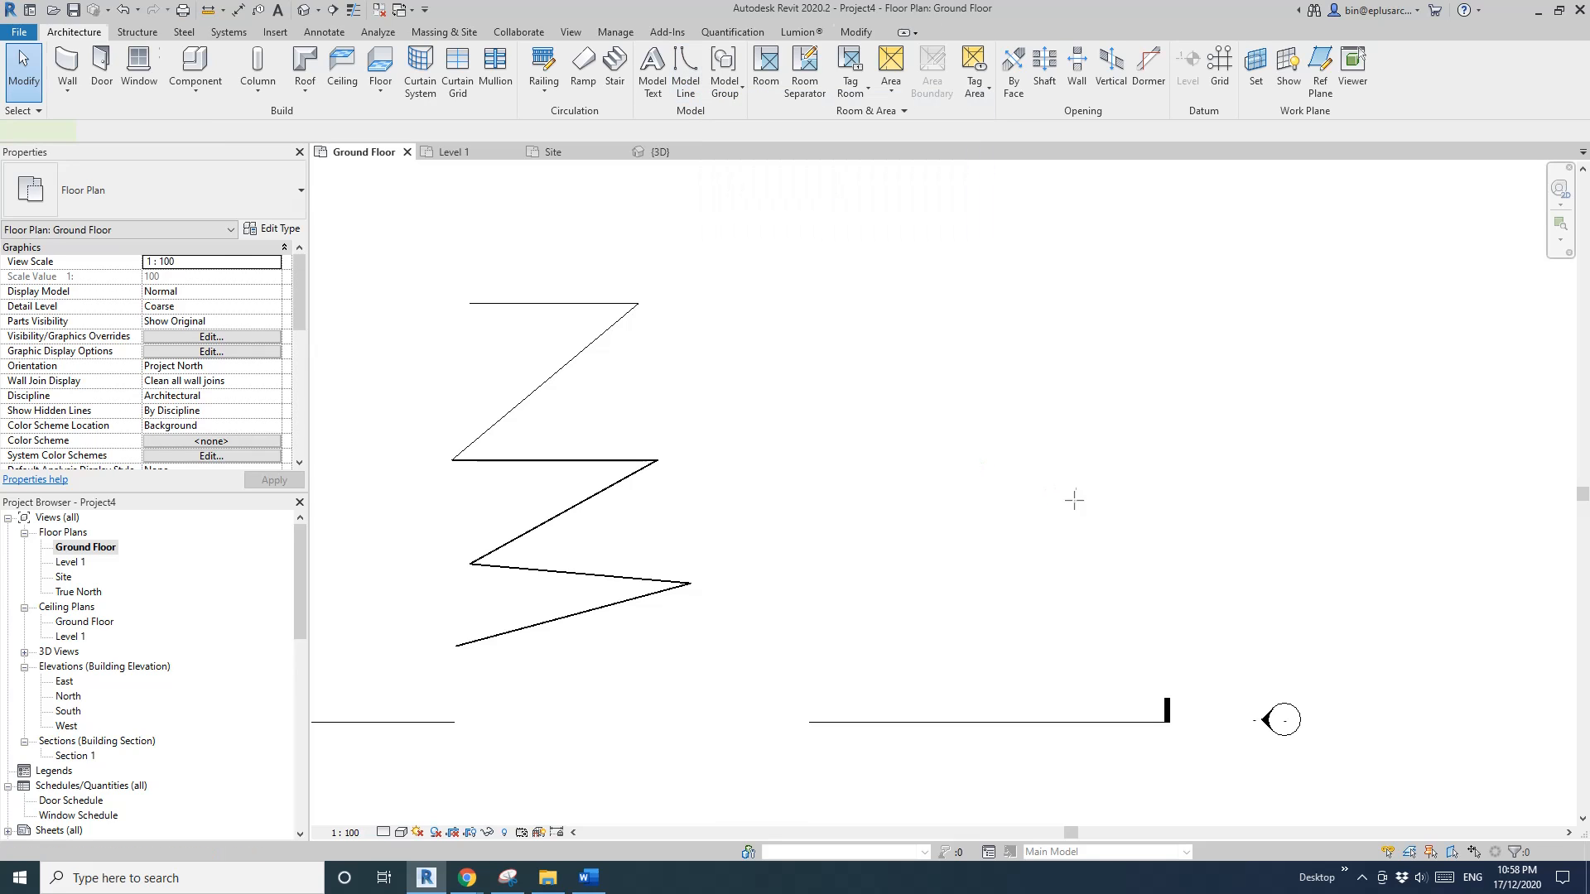
key("l")
key("i")
left_click(815, 80)
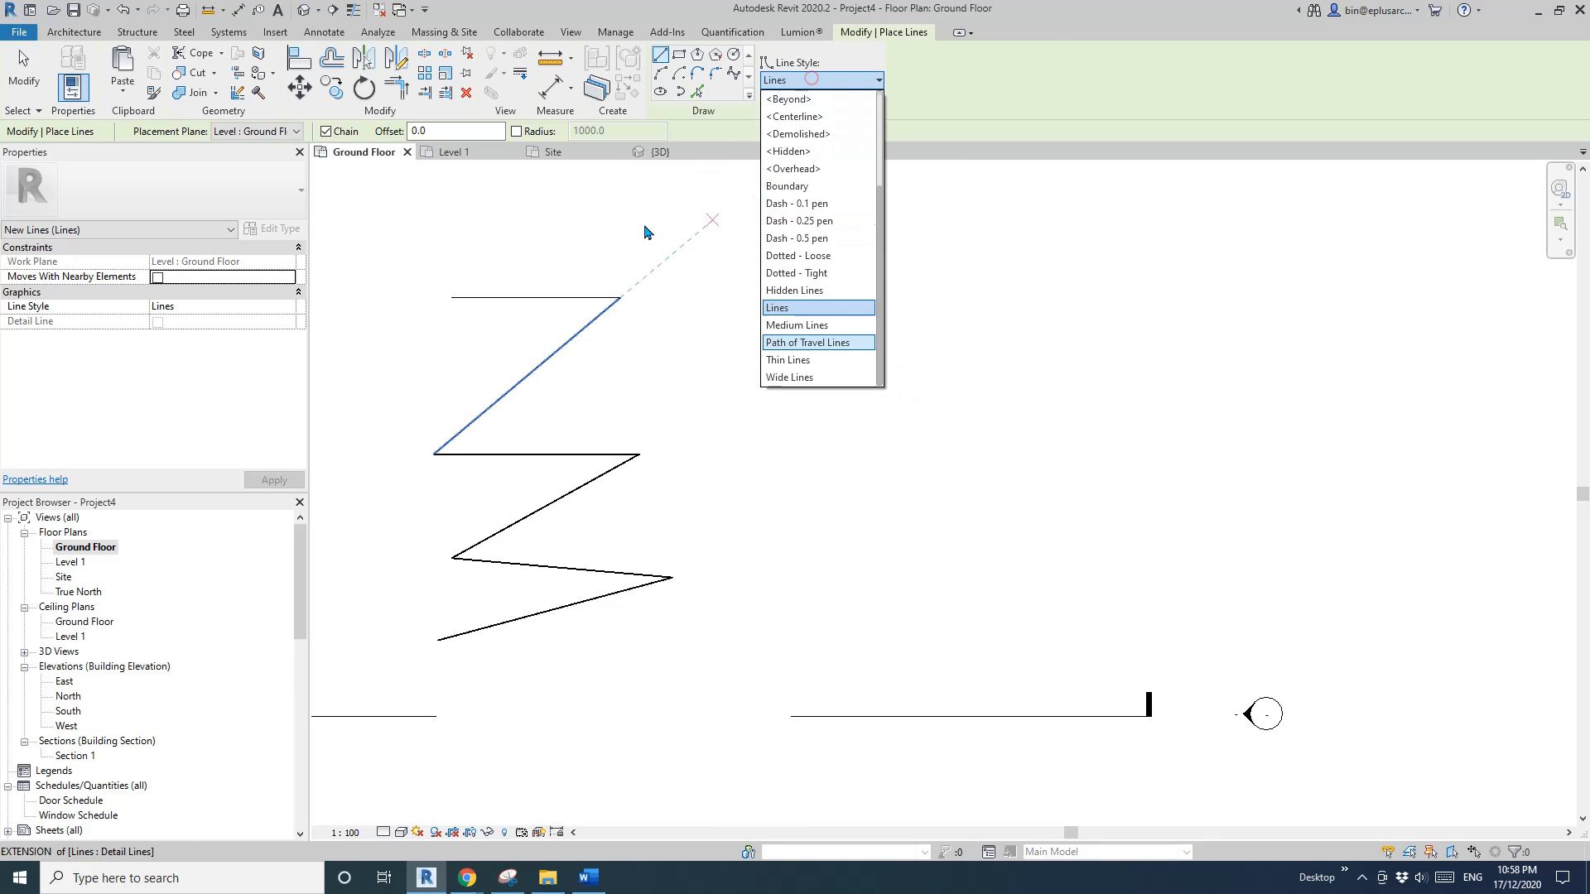
left_click(807, 361)
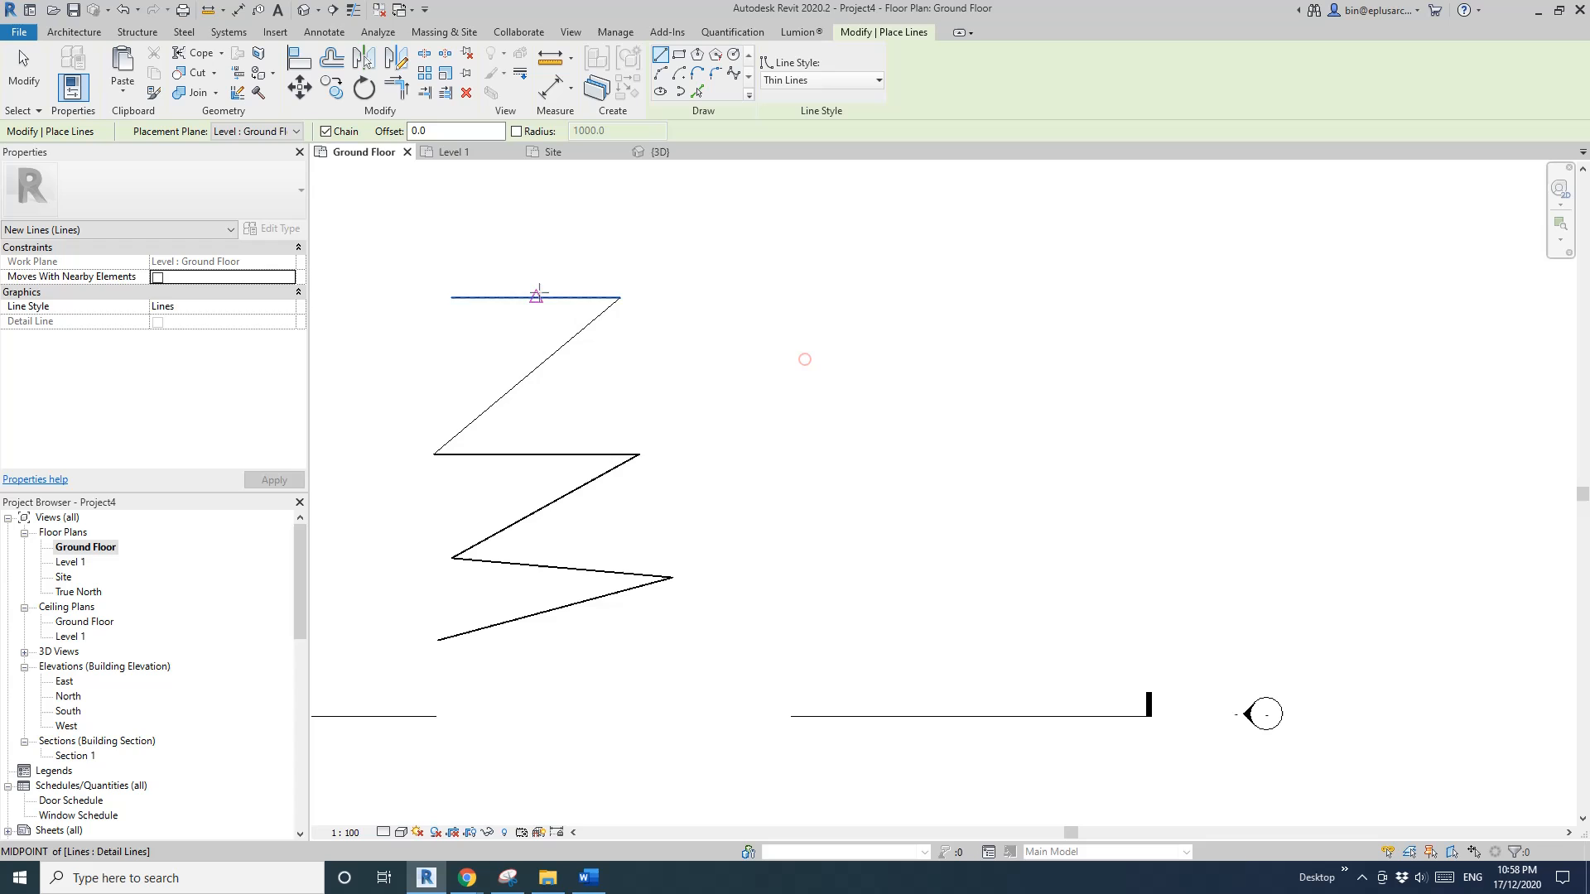
left_click(889, 297)
left_click(1065, 297)
left_click(879, 423)
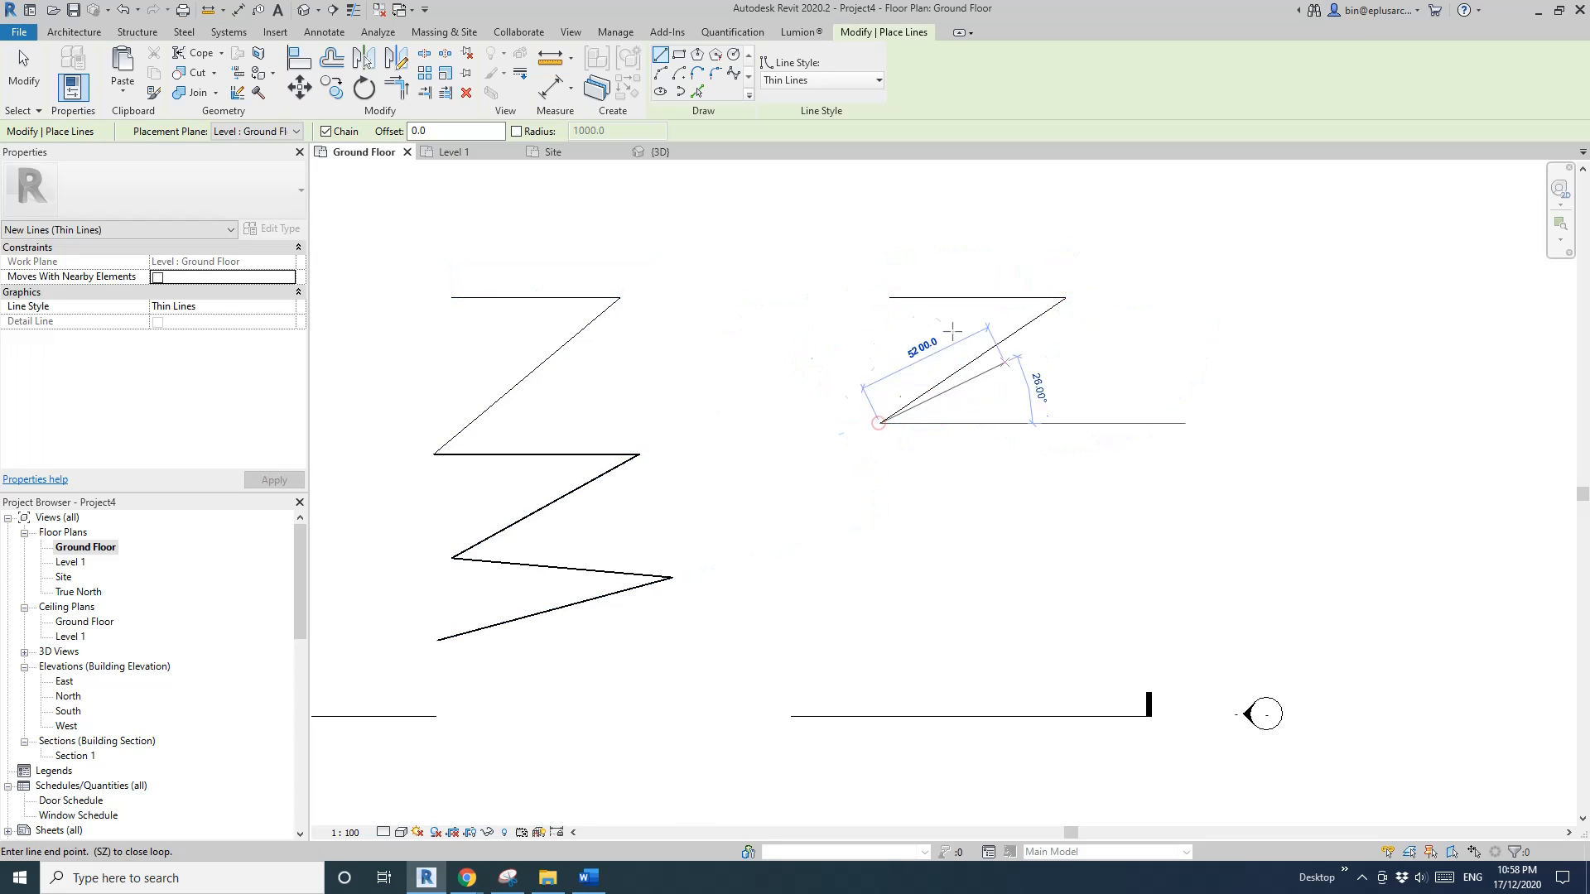
Continue the second zigzag downward with a chain of four model lines in the Wide Lines style
left_click(855, 80)
left_click(811, 378)
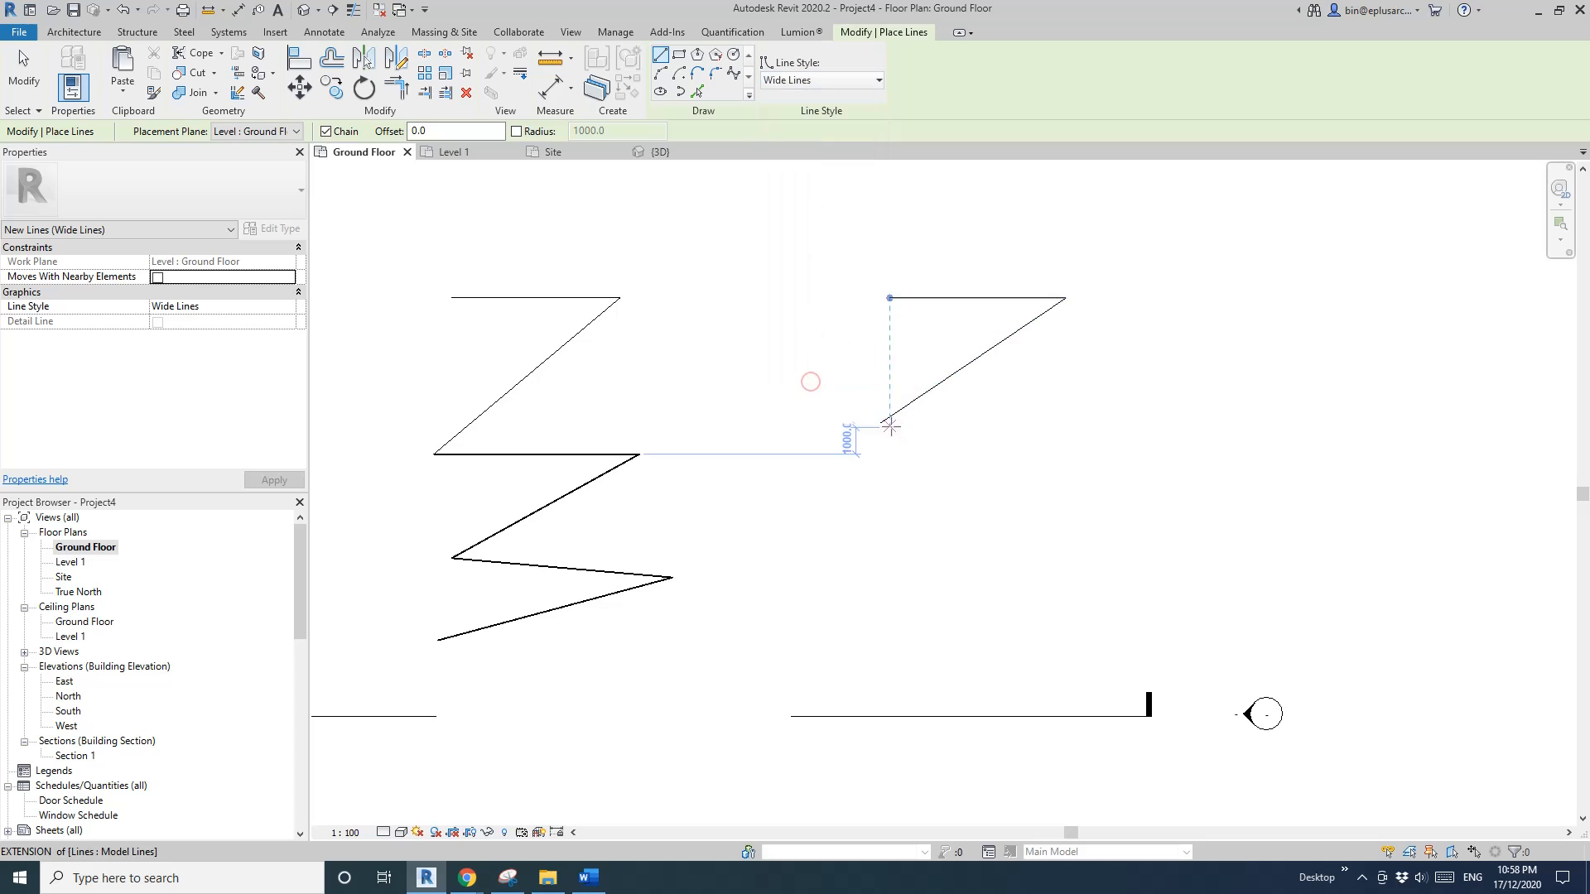
left_click(885, 426)
left_click(1068, 443)
left_click(882, 522)
left_click(1063, 537)
left_click(934, 580)
key("Escape")
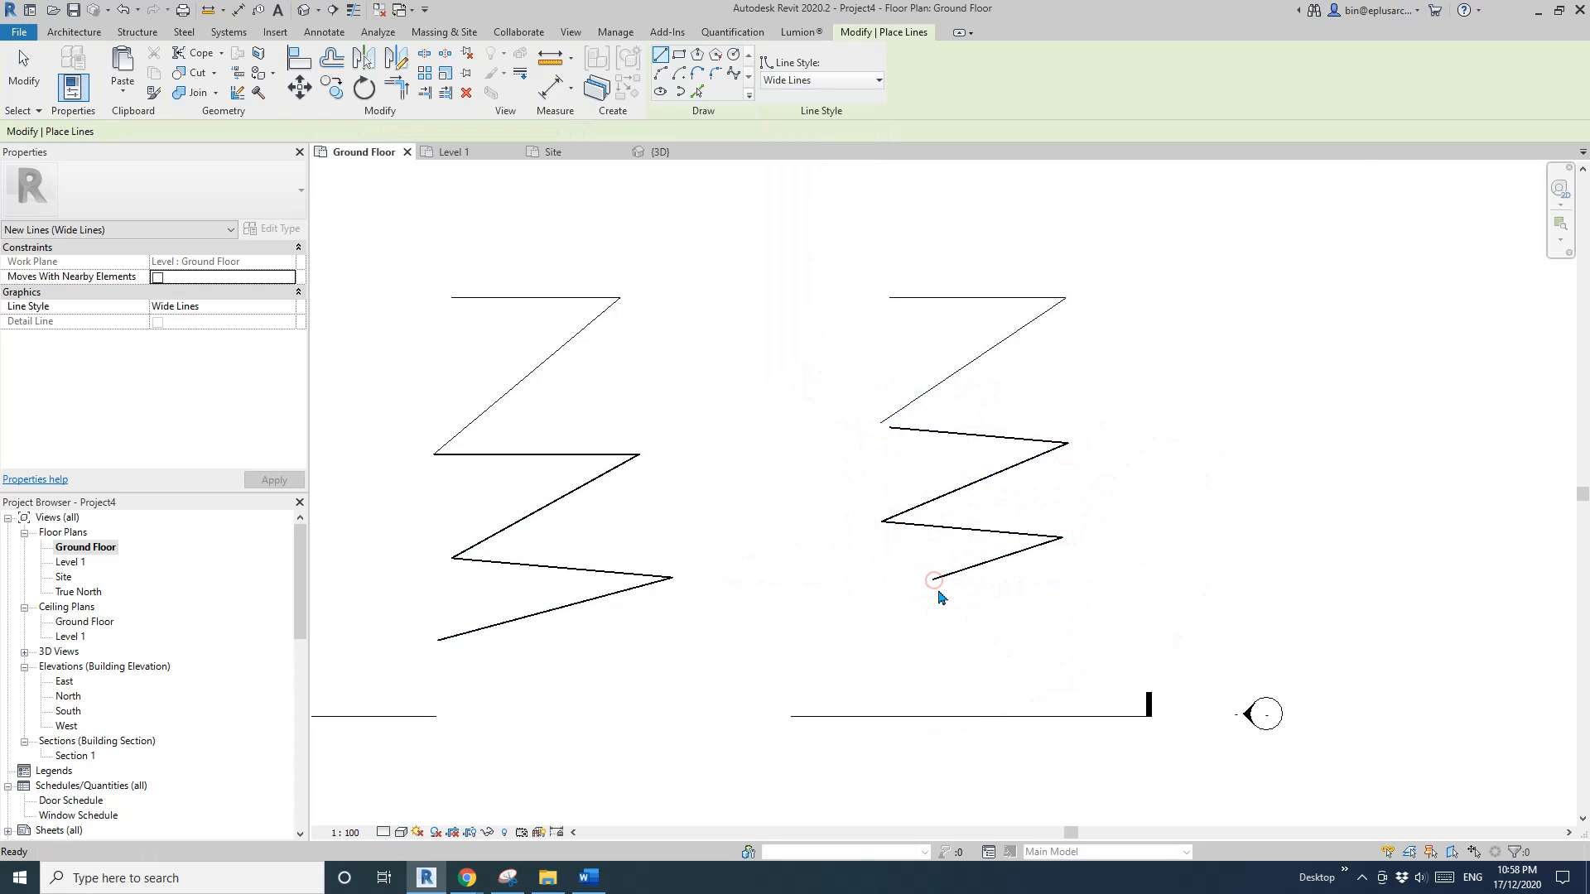
key("Escape")
Stretch the lowest model line's free end down and outward, and join the first wide line's start to the thin diagonal's end
left_click(952, 575)
left_click_drag(934, 580, 852, 635)
key("Escape")
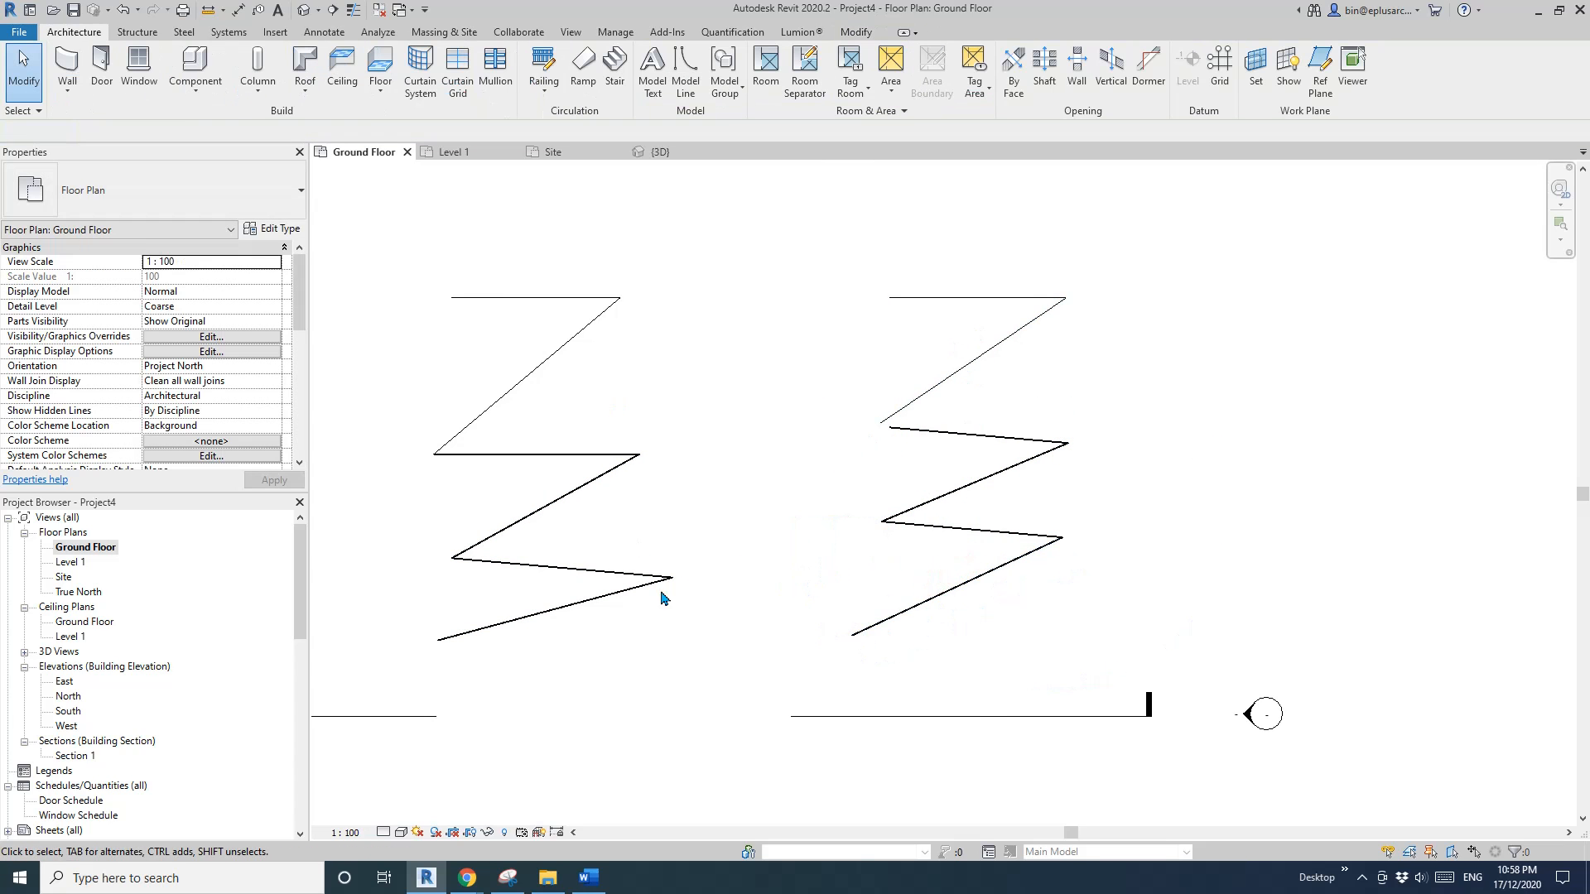
scroll(856, 497, "up", 1)
left_click(921, 401)
left_click_drag(899, 399, 883, 398)
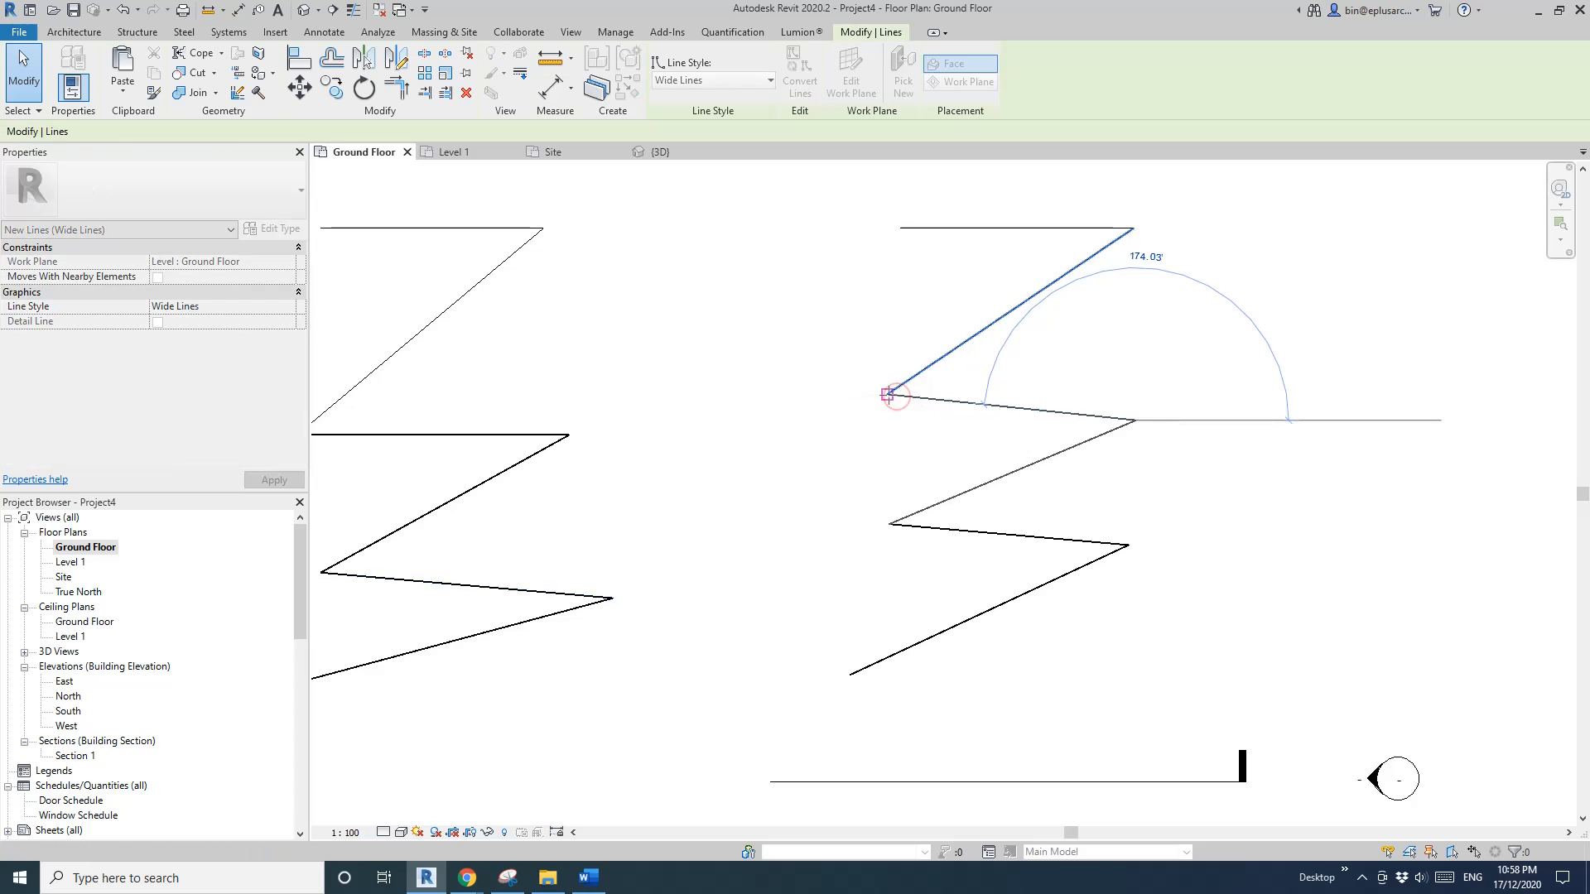
scroll(861, 418, "down", 2)
key("Escape")
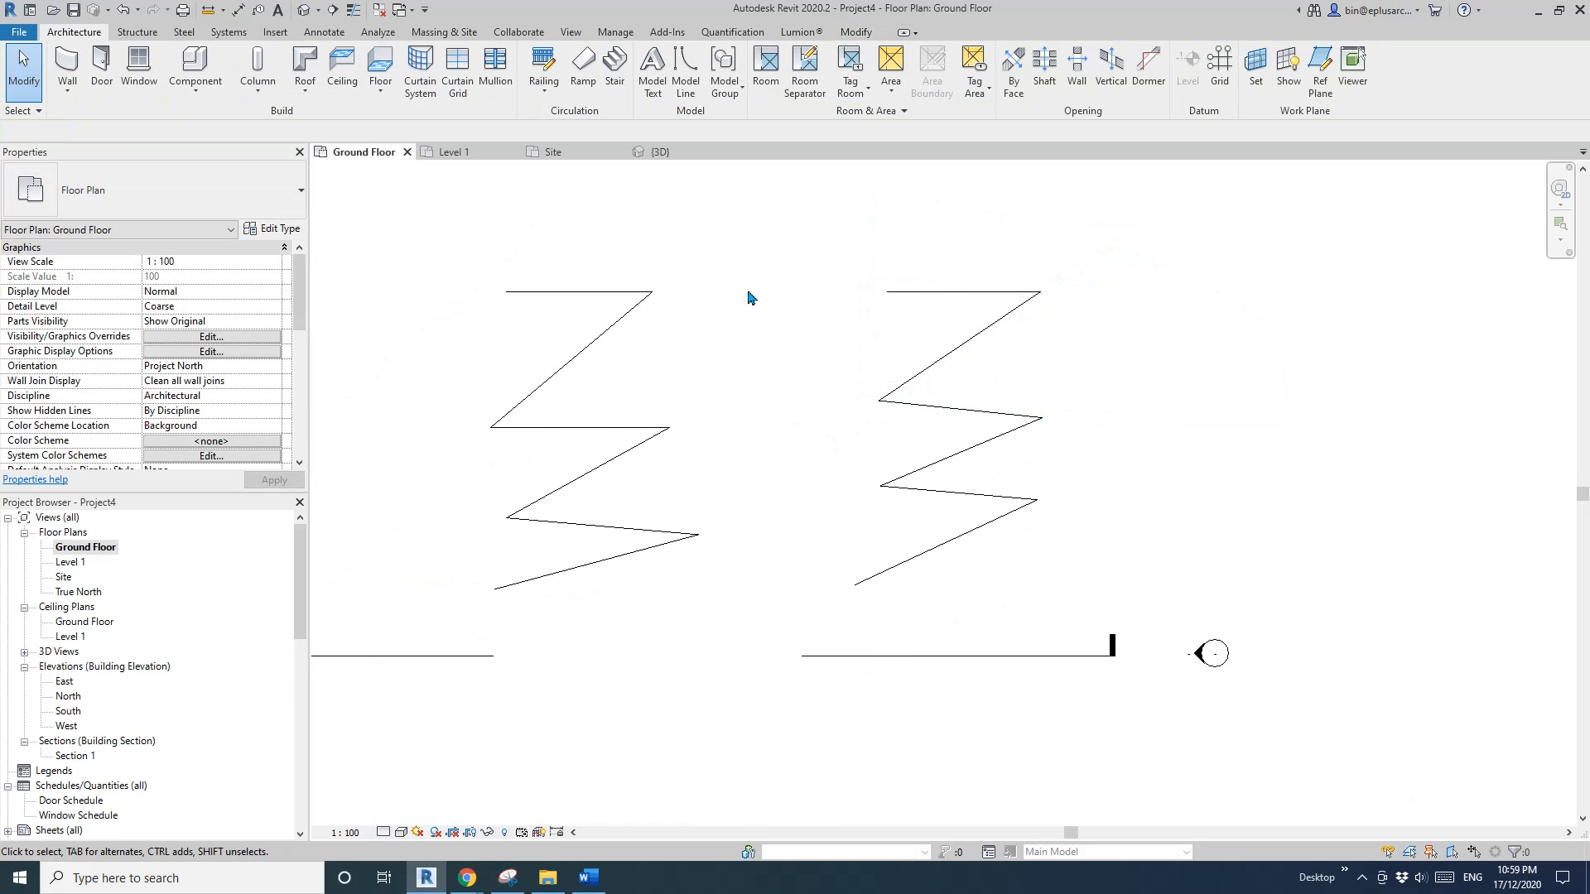
Inspect the model-line zigzag in the Level 1 plan, the 3D view, the Site plan and the South elevation
double_click(70, 563)
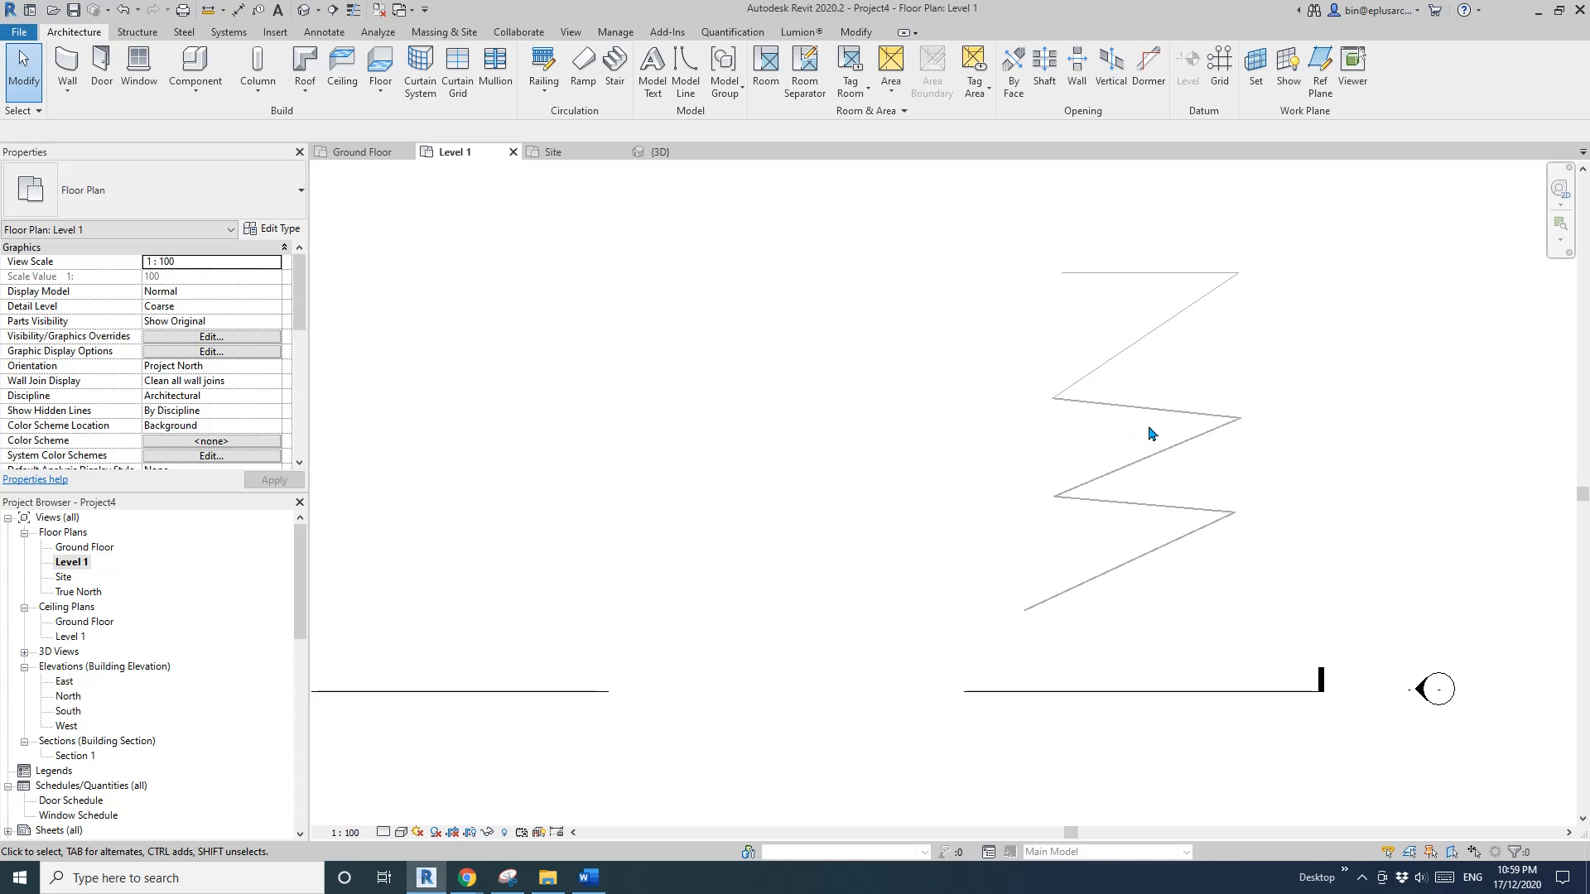
left_click(304, 10)
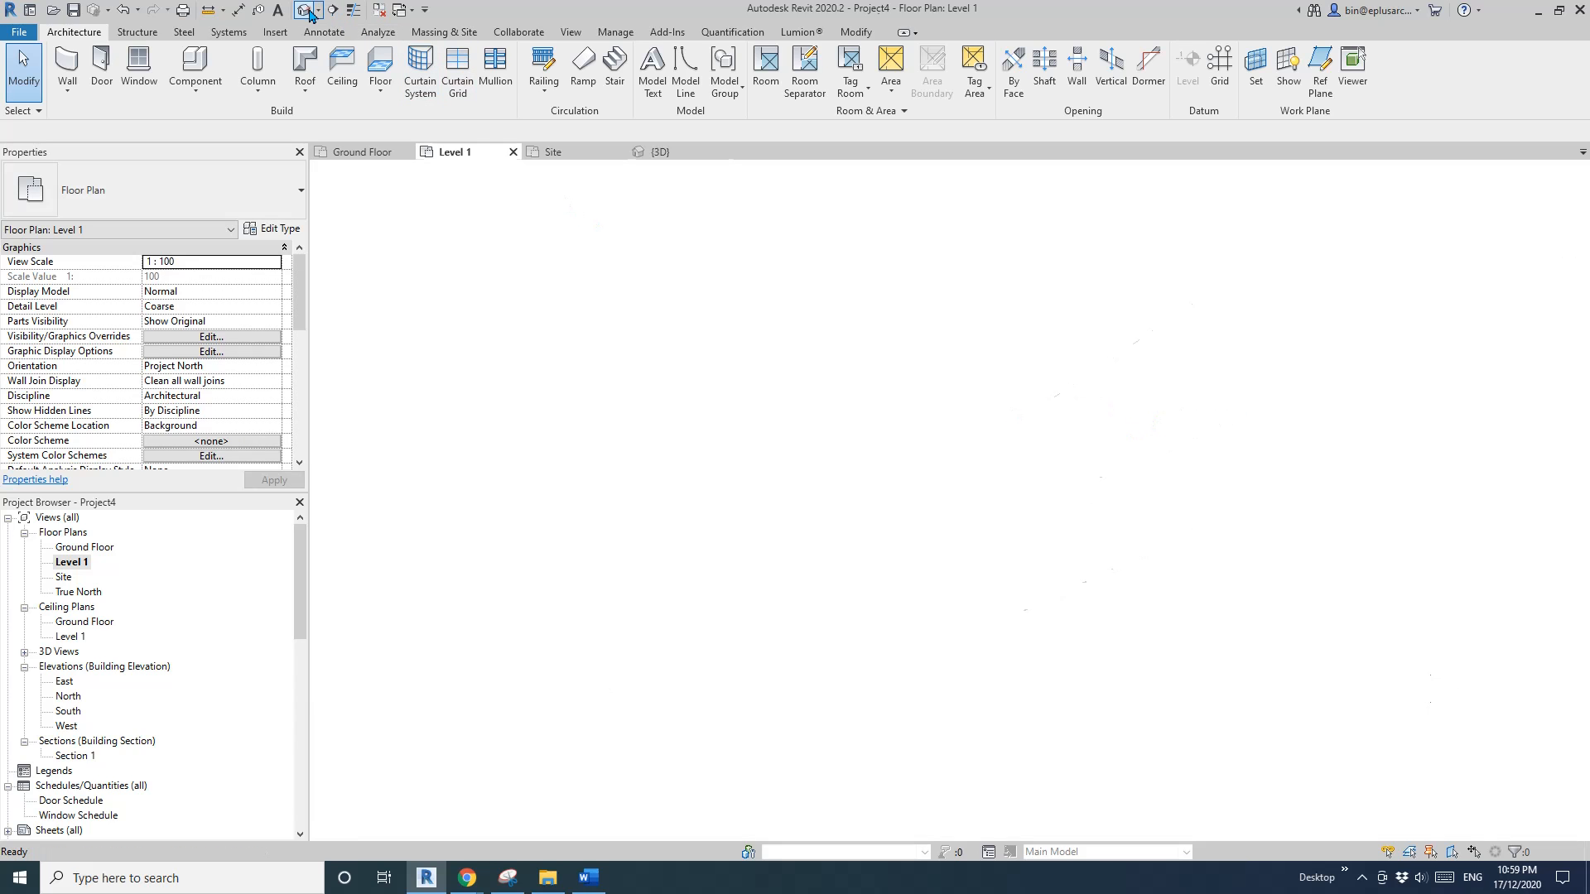
middle_click_drag(956, 497, 1009, 495, "shift")
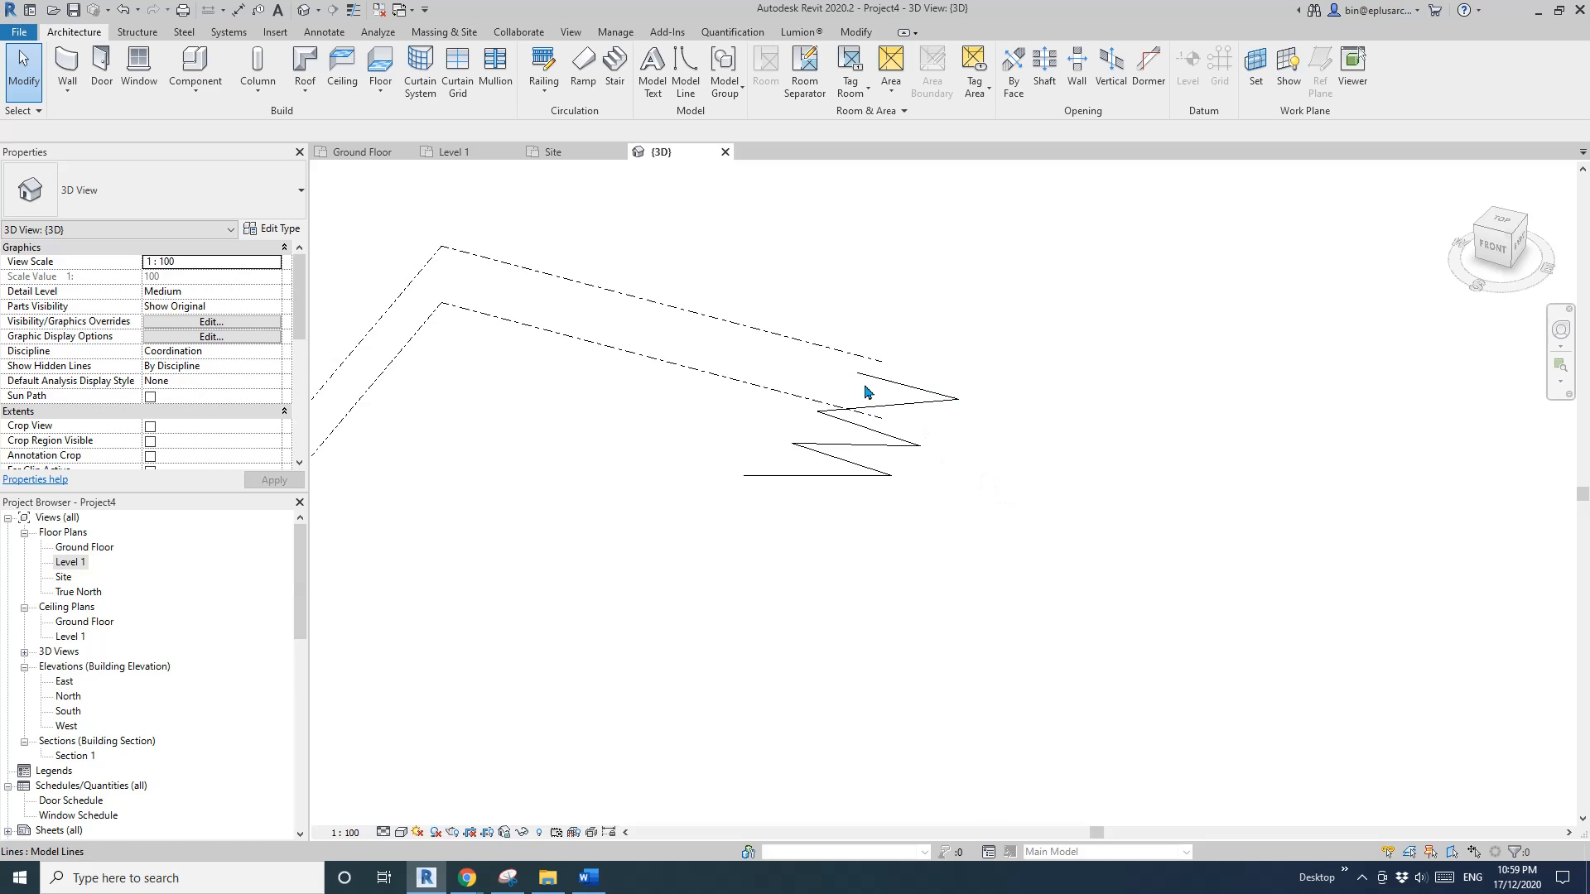
double_click(68, 578)
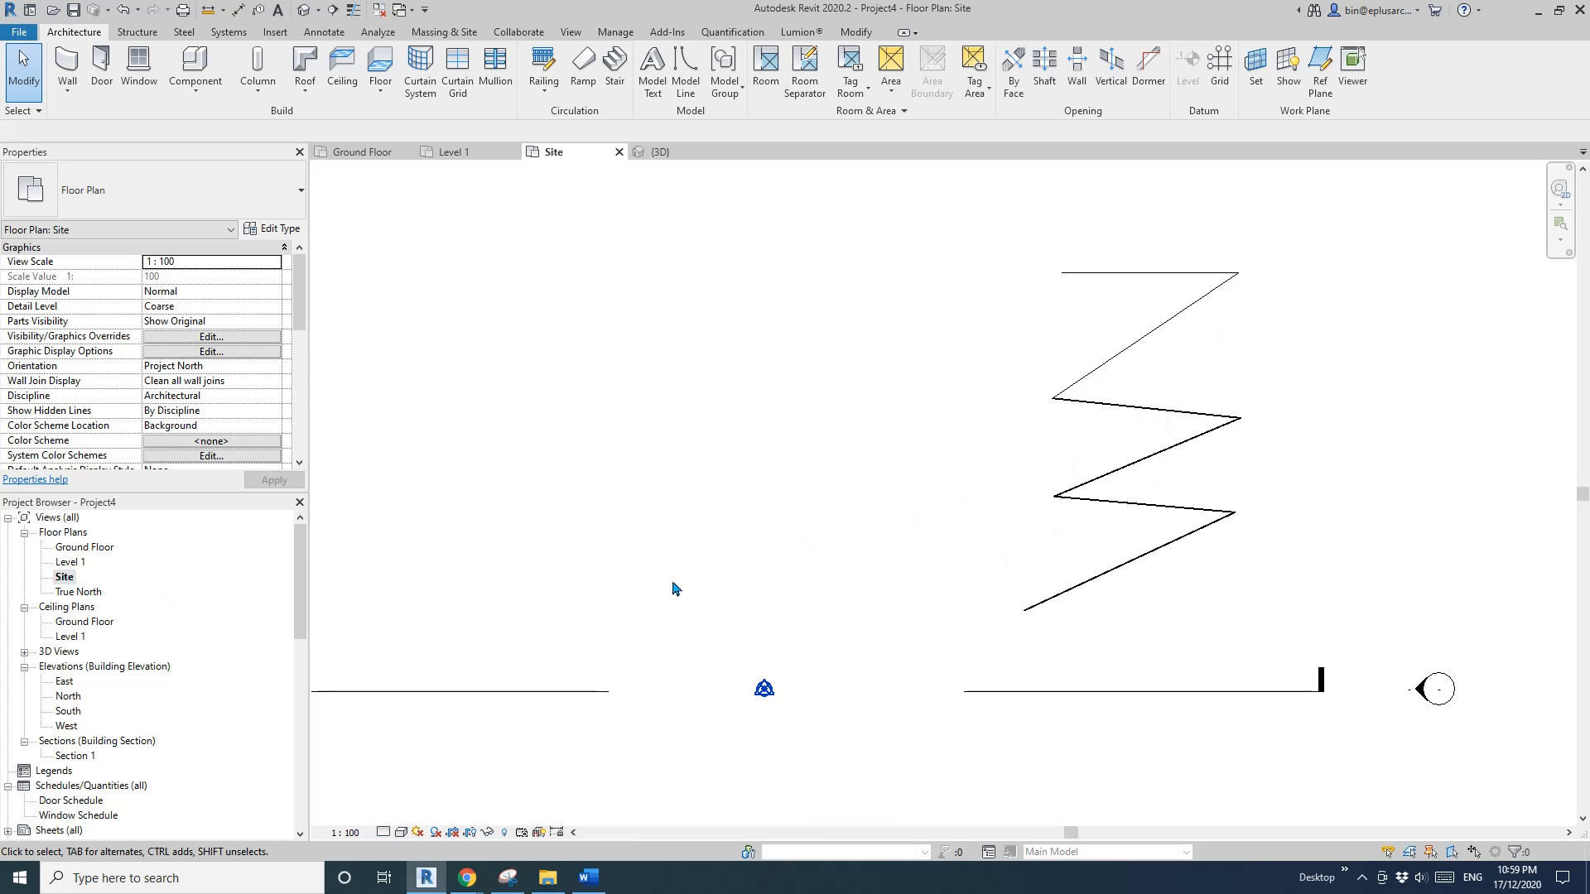
double_click(76, 711)
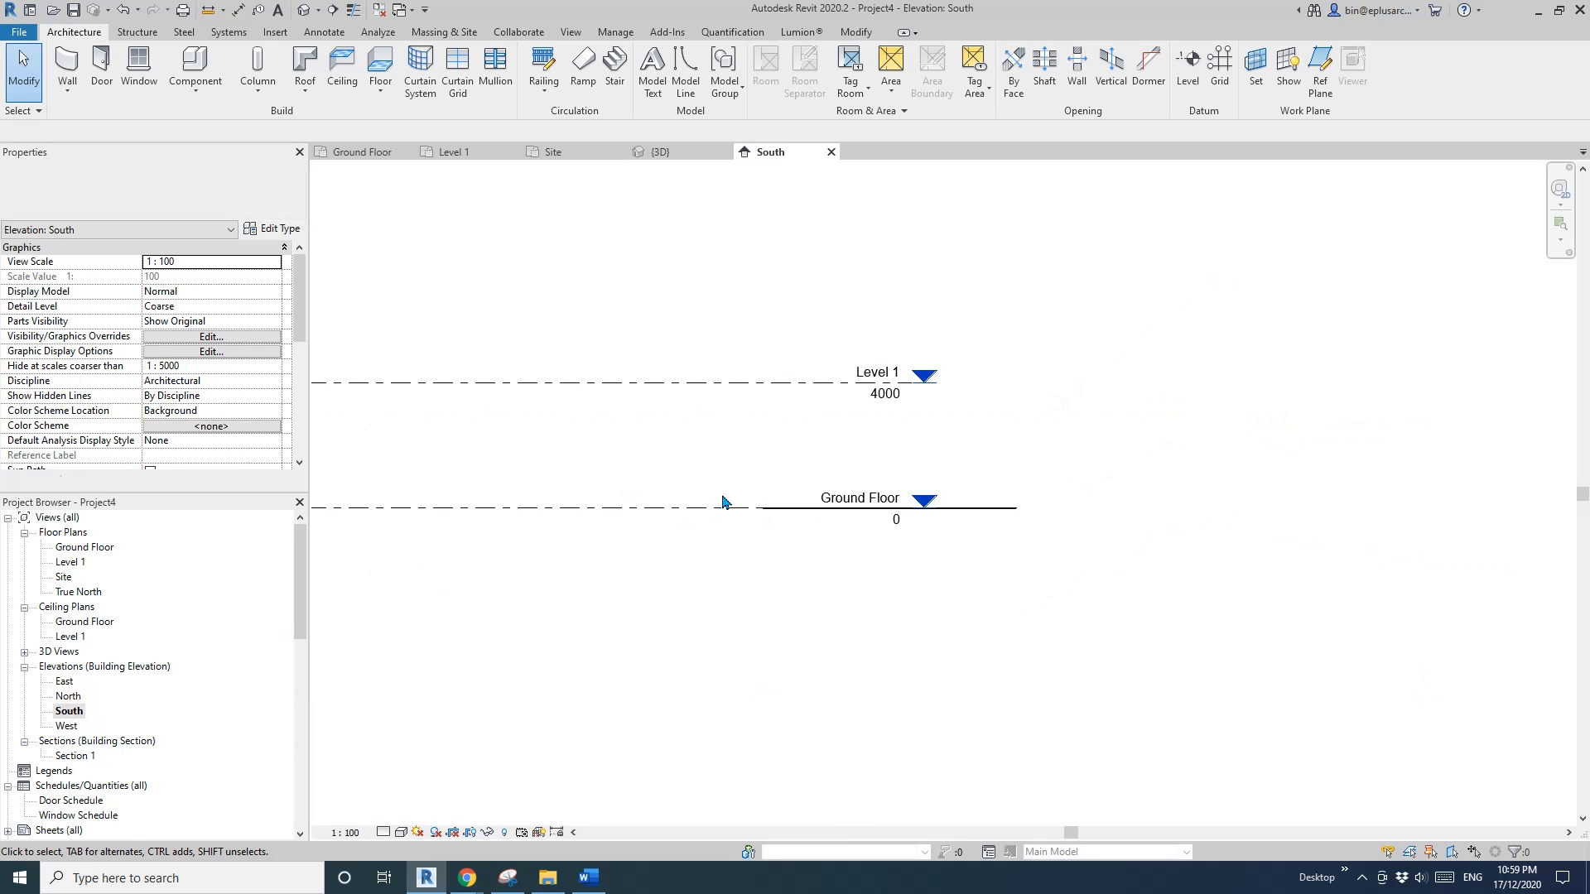
left_click_drag(710, 478, 1040, 577)
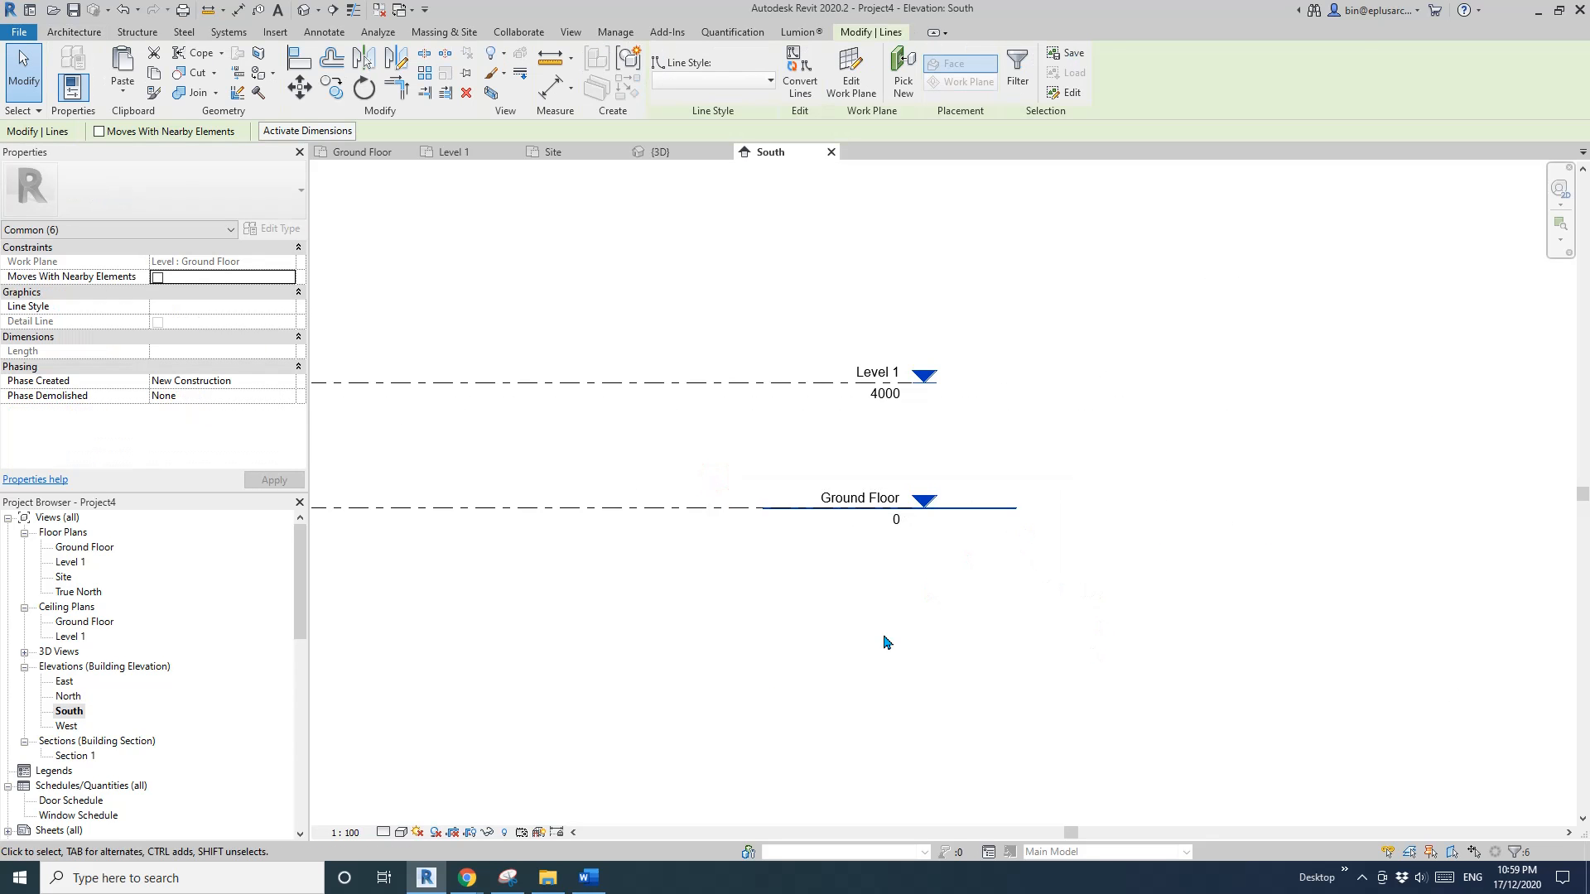
left_click(445, 216)
Return to the 3D view and examine where the model lines lie relative to the level planes
left_click(304, 9)
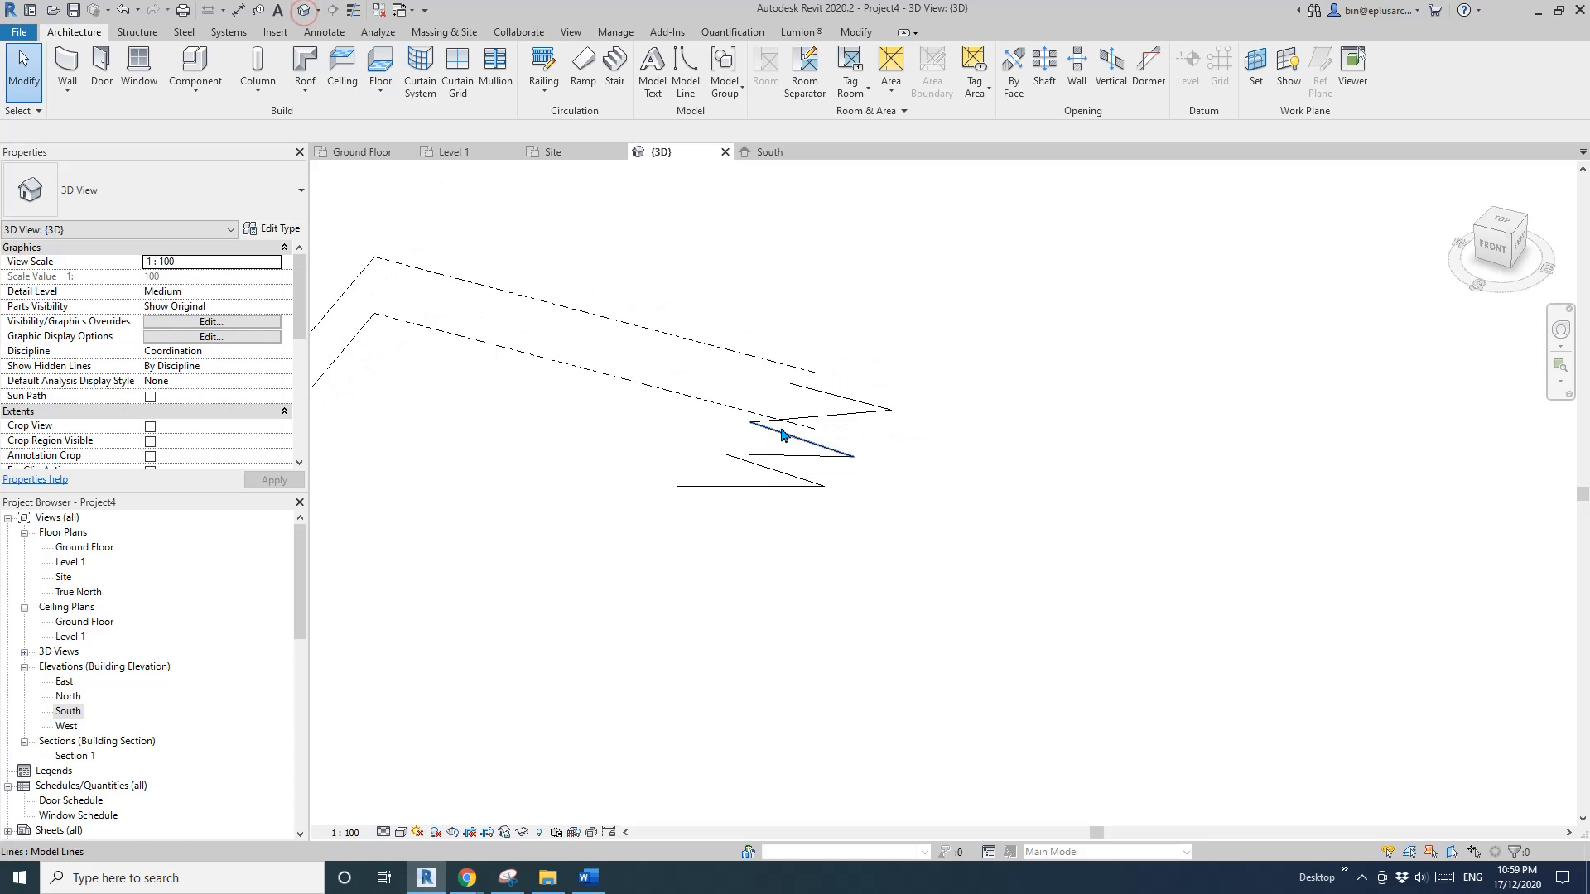
middle_click_drag(745, 483, 740, 496)
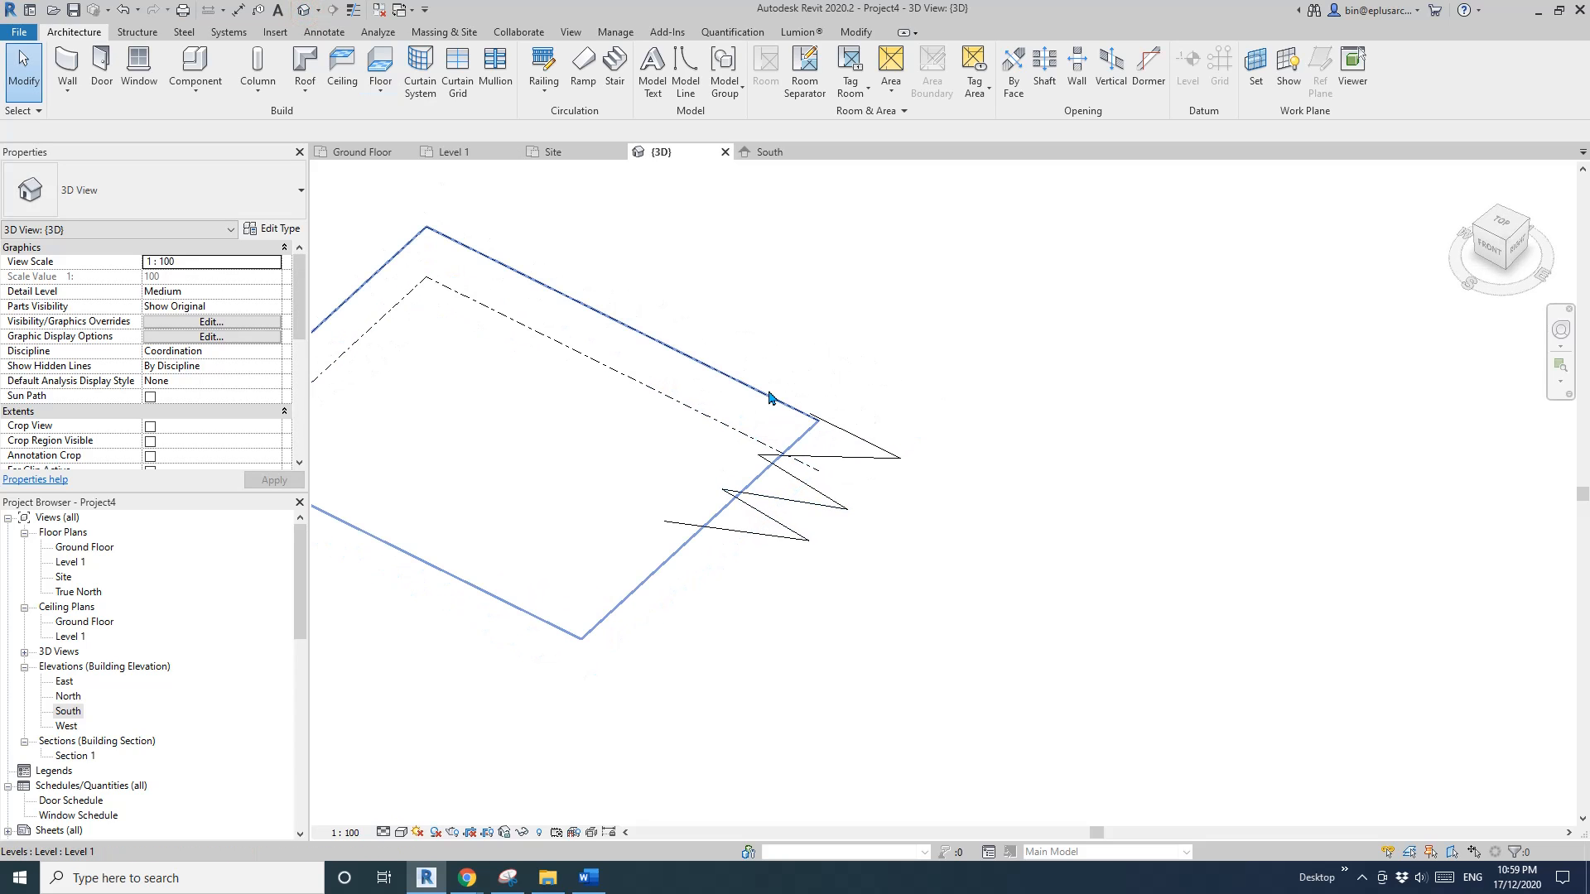
scroll(790, 423, "up", 1)
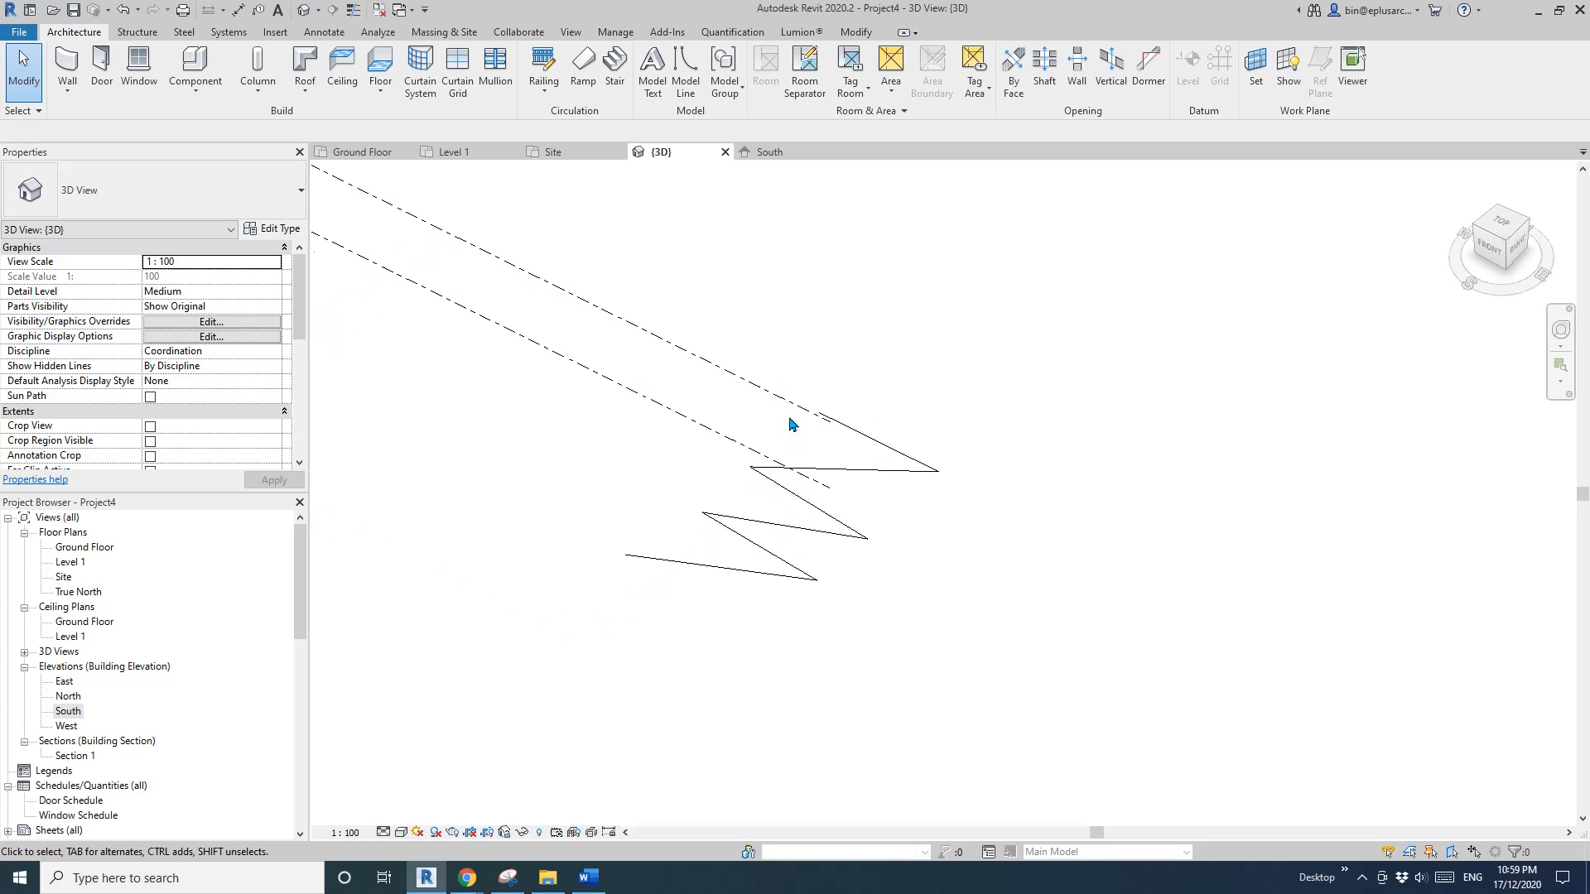
scroll(778, 515, "down", 1)
middle_click_drag(779, 515, 677, 447)
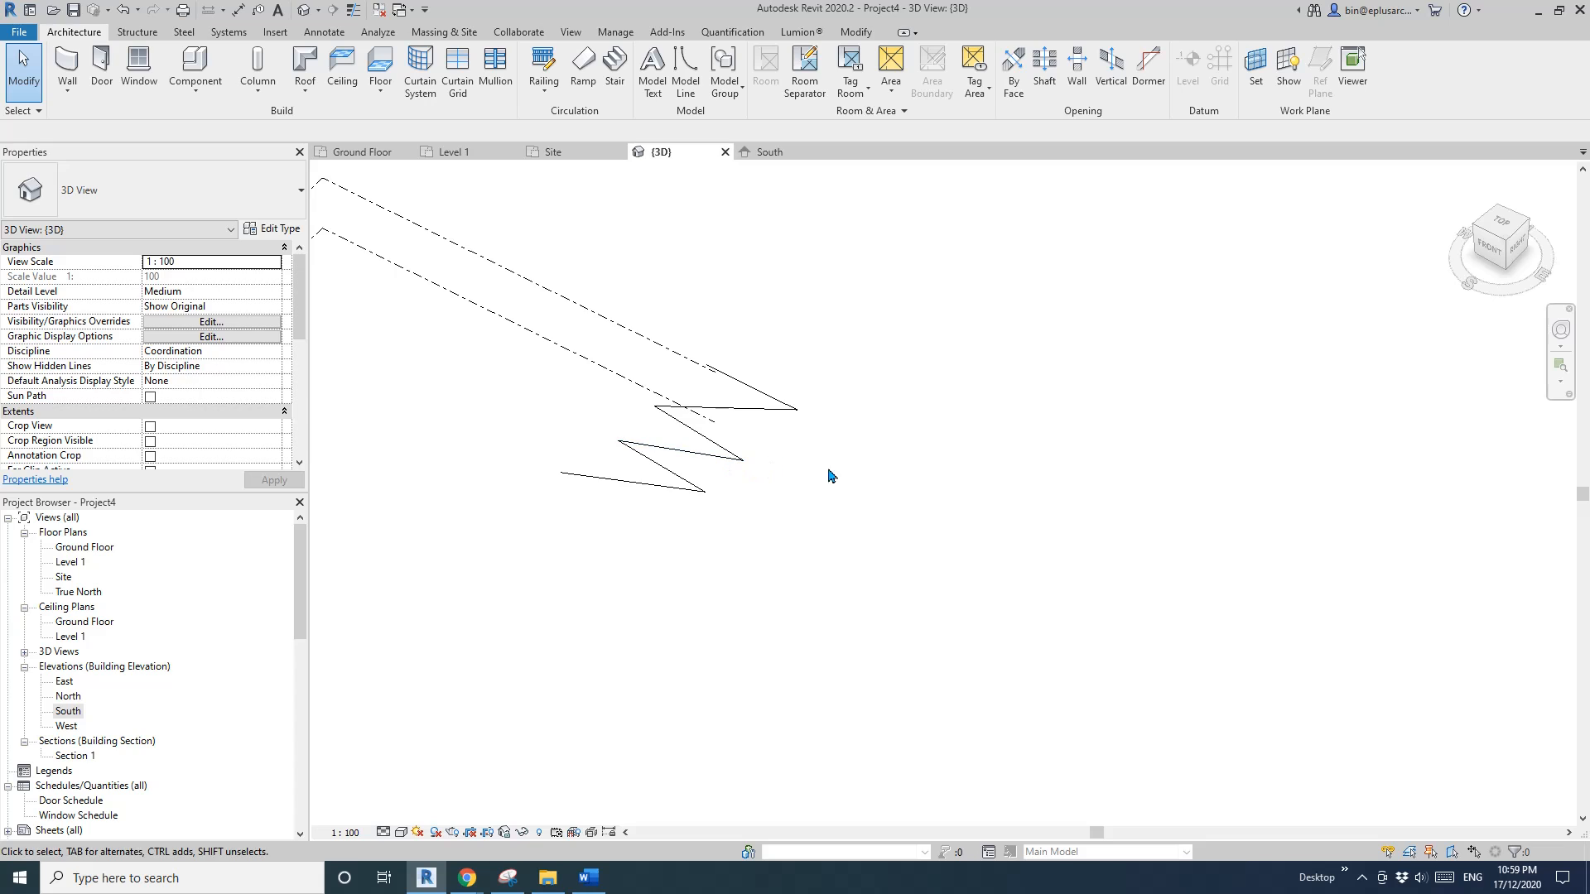
Create a Generic - 400mm roof by footprint on Level 1 from a sloped rectangular boundary about 19 m long beside the zigzag
key("w")
key("a")
left_click(65, 33)
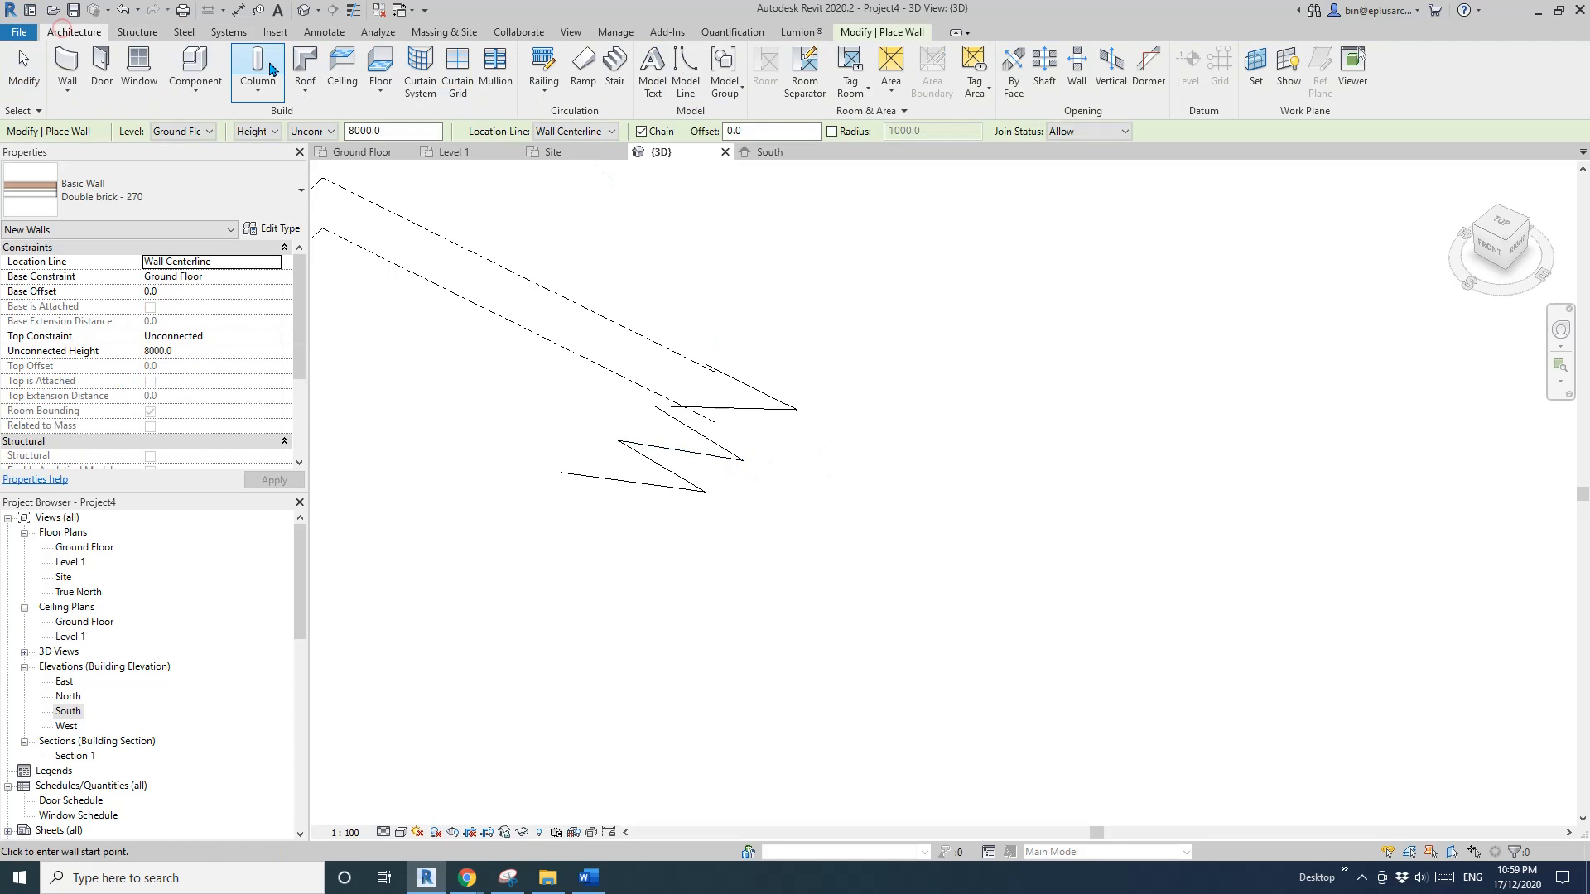
left_click(304, 60)
left_click(772, 475)
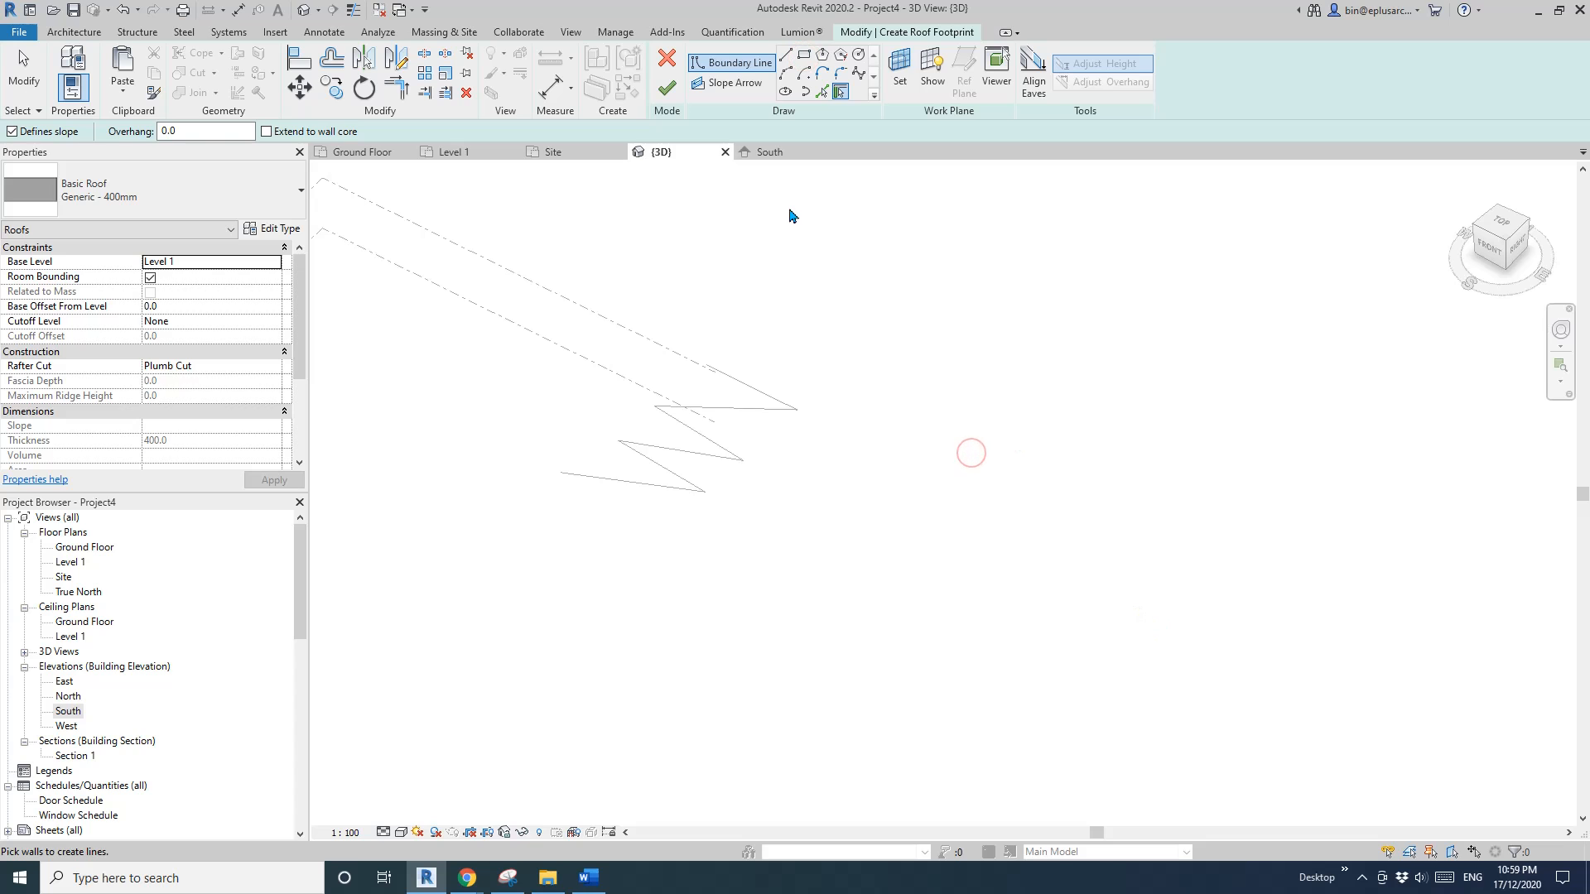
left_click(802, 58)
middle_click_drag(1004, 454, 764, 413)
left_click(698, 369)
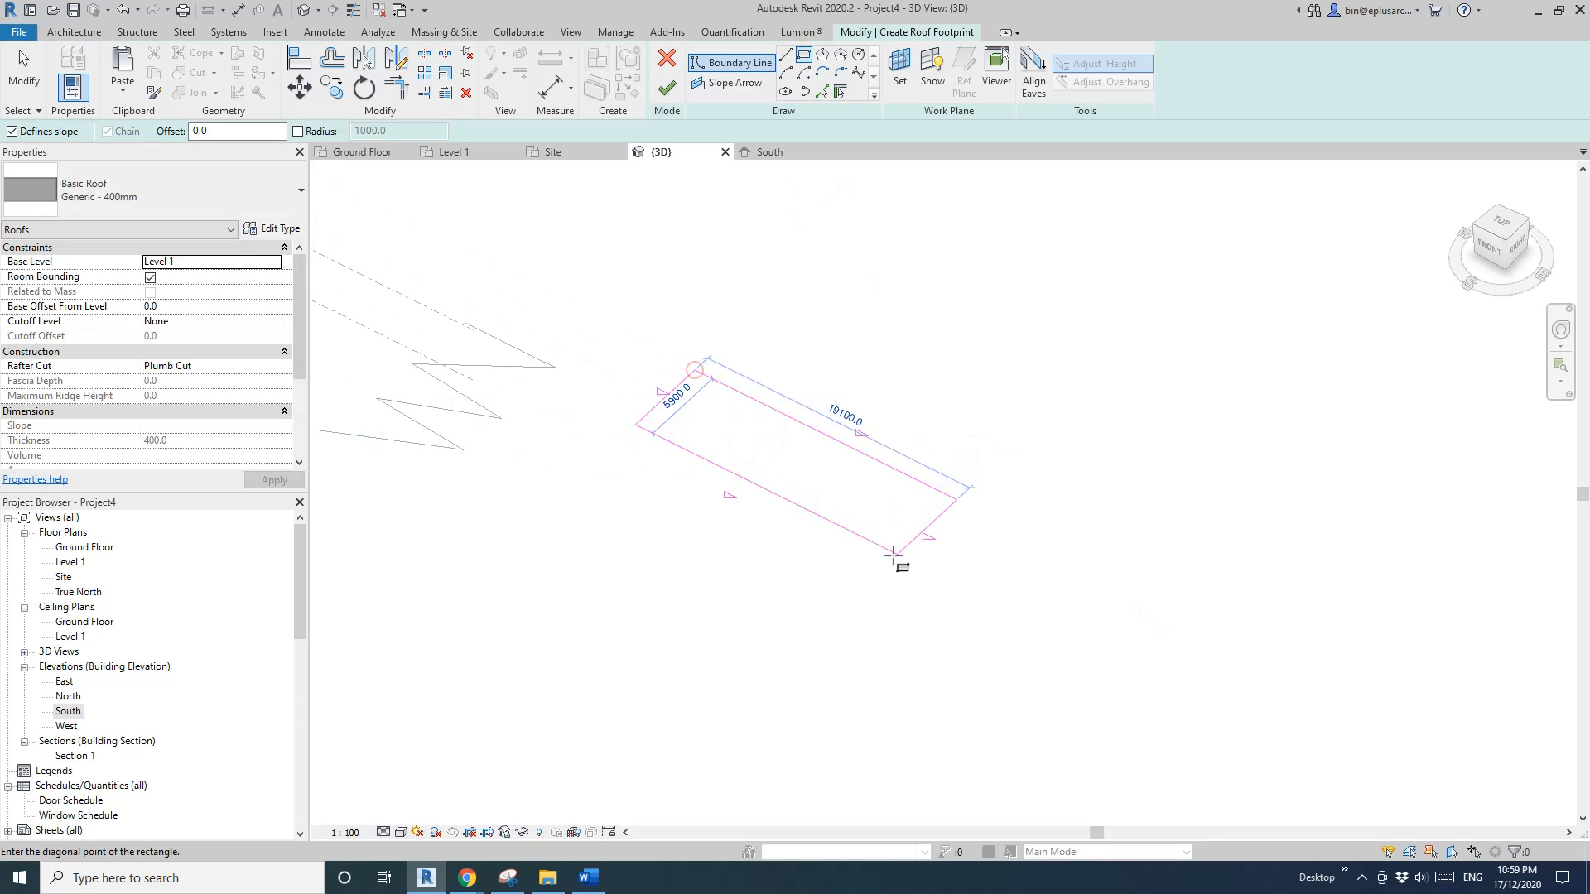
left_click(826, 614)
left_click(666, 87)
left_click(883, 370)
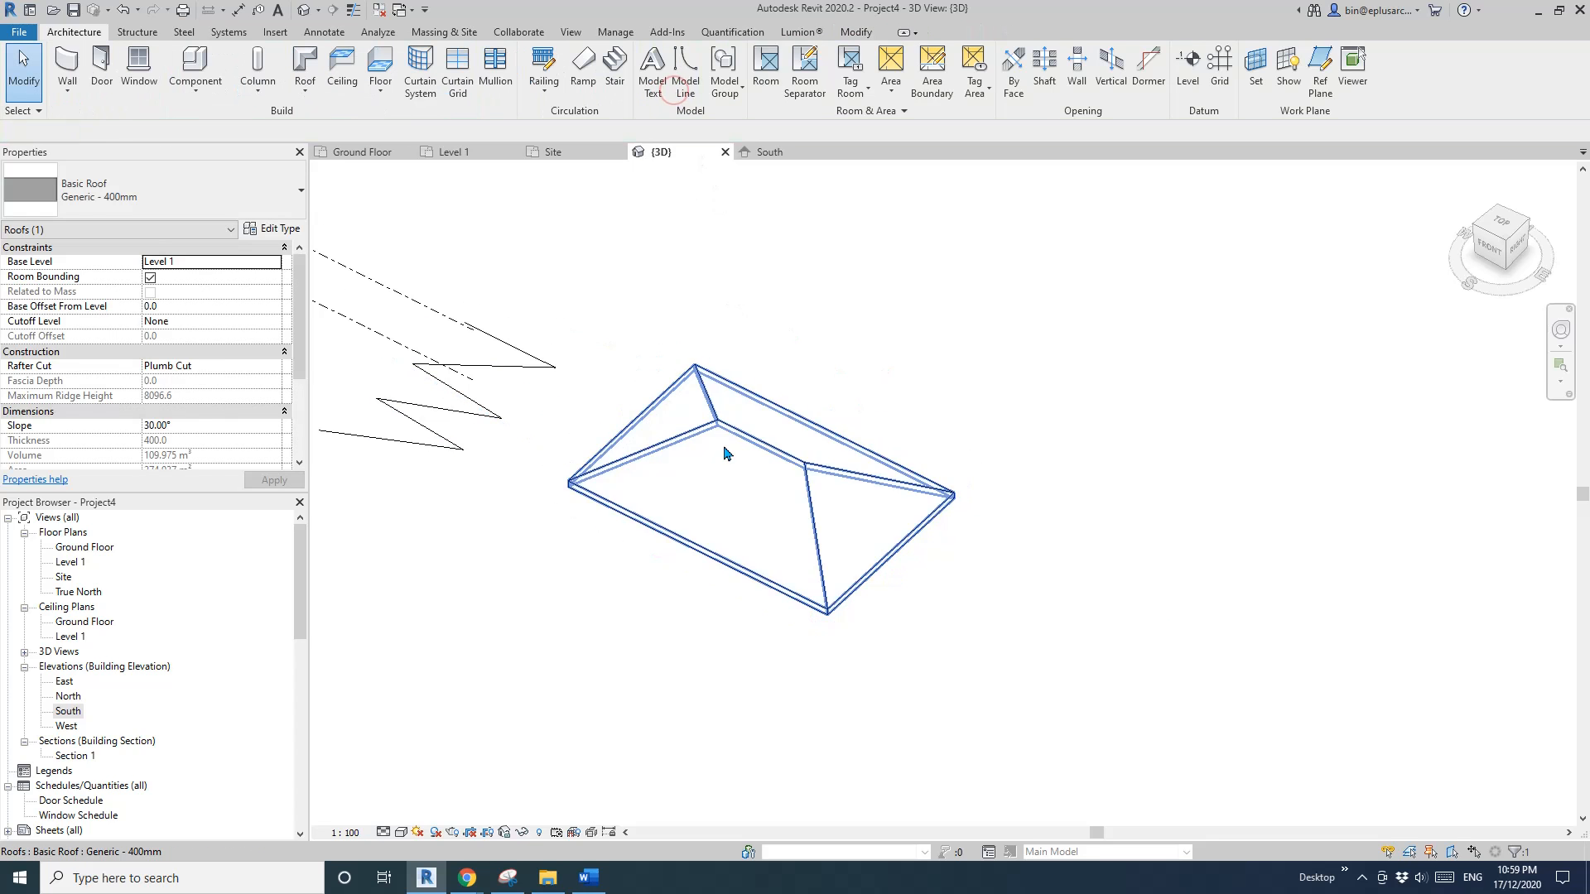
Set the model line work plane by picking the roof's long front slope
scroll(720, 469, "up", 2)
mouse_move(719, 469)
middle_mouse_down()
mouse_move(778, 486)
mouse_move(810, 462)
middle_mouse_up()
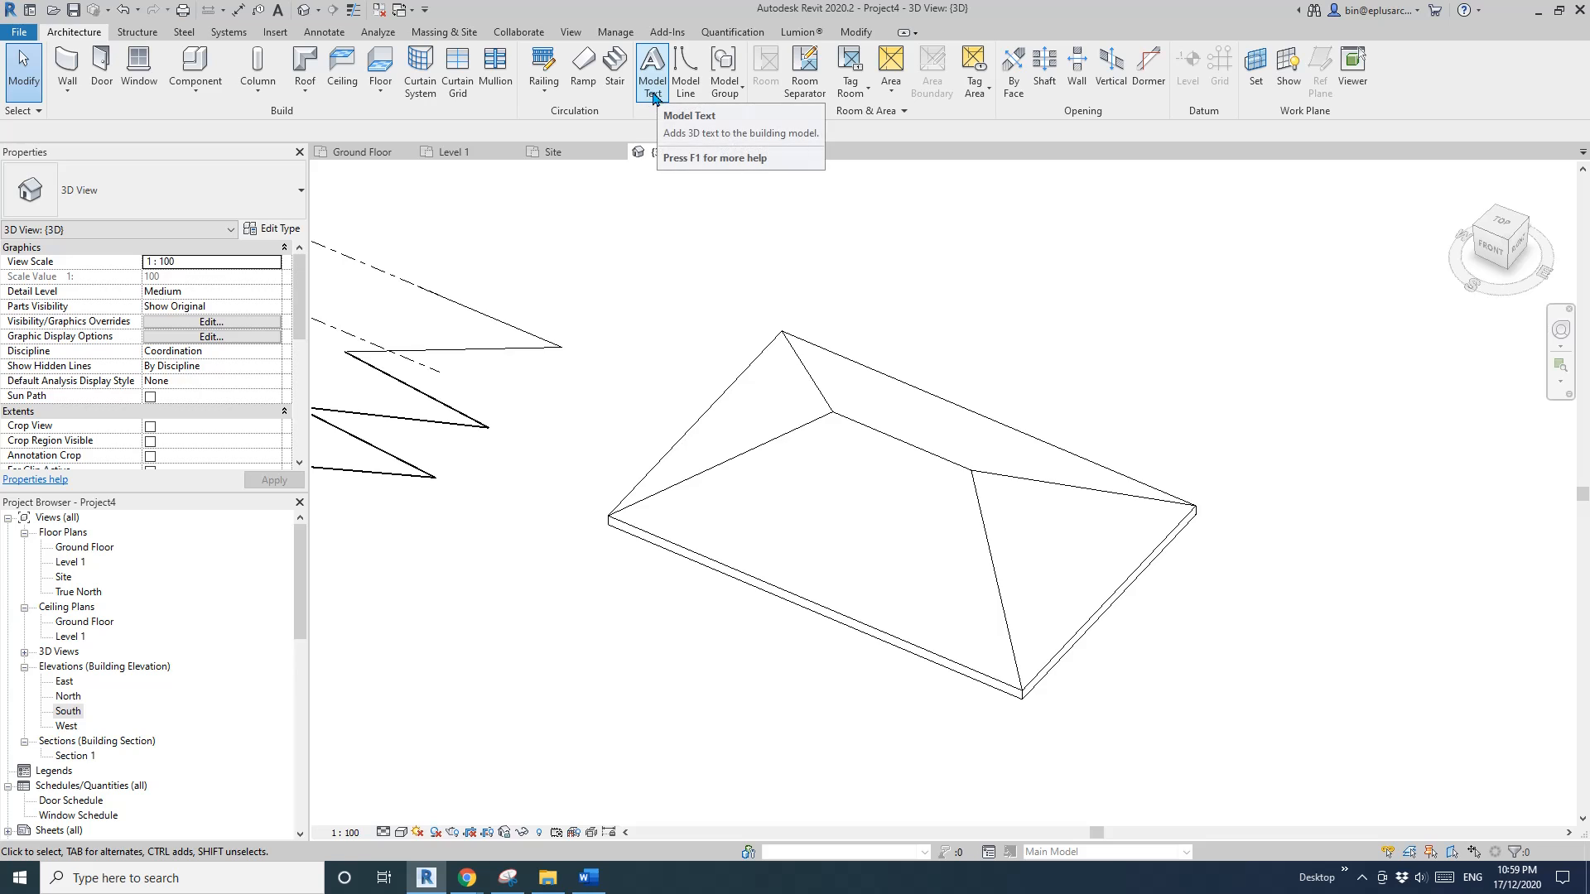
left_click(685, 89)
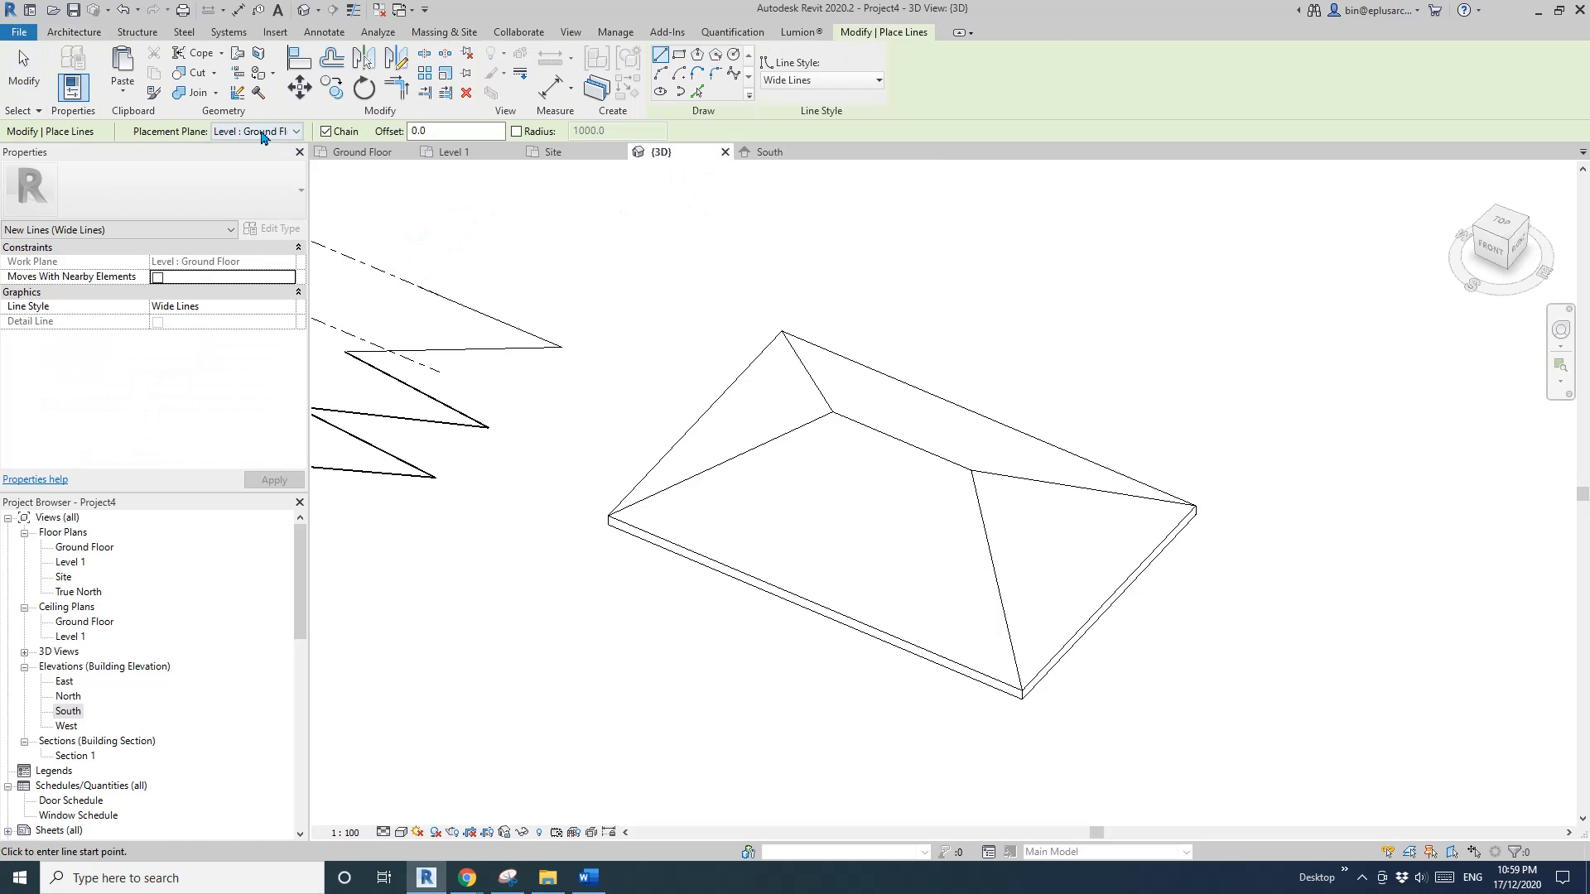
left_click(262, 133)
left_click(240, 176)
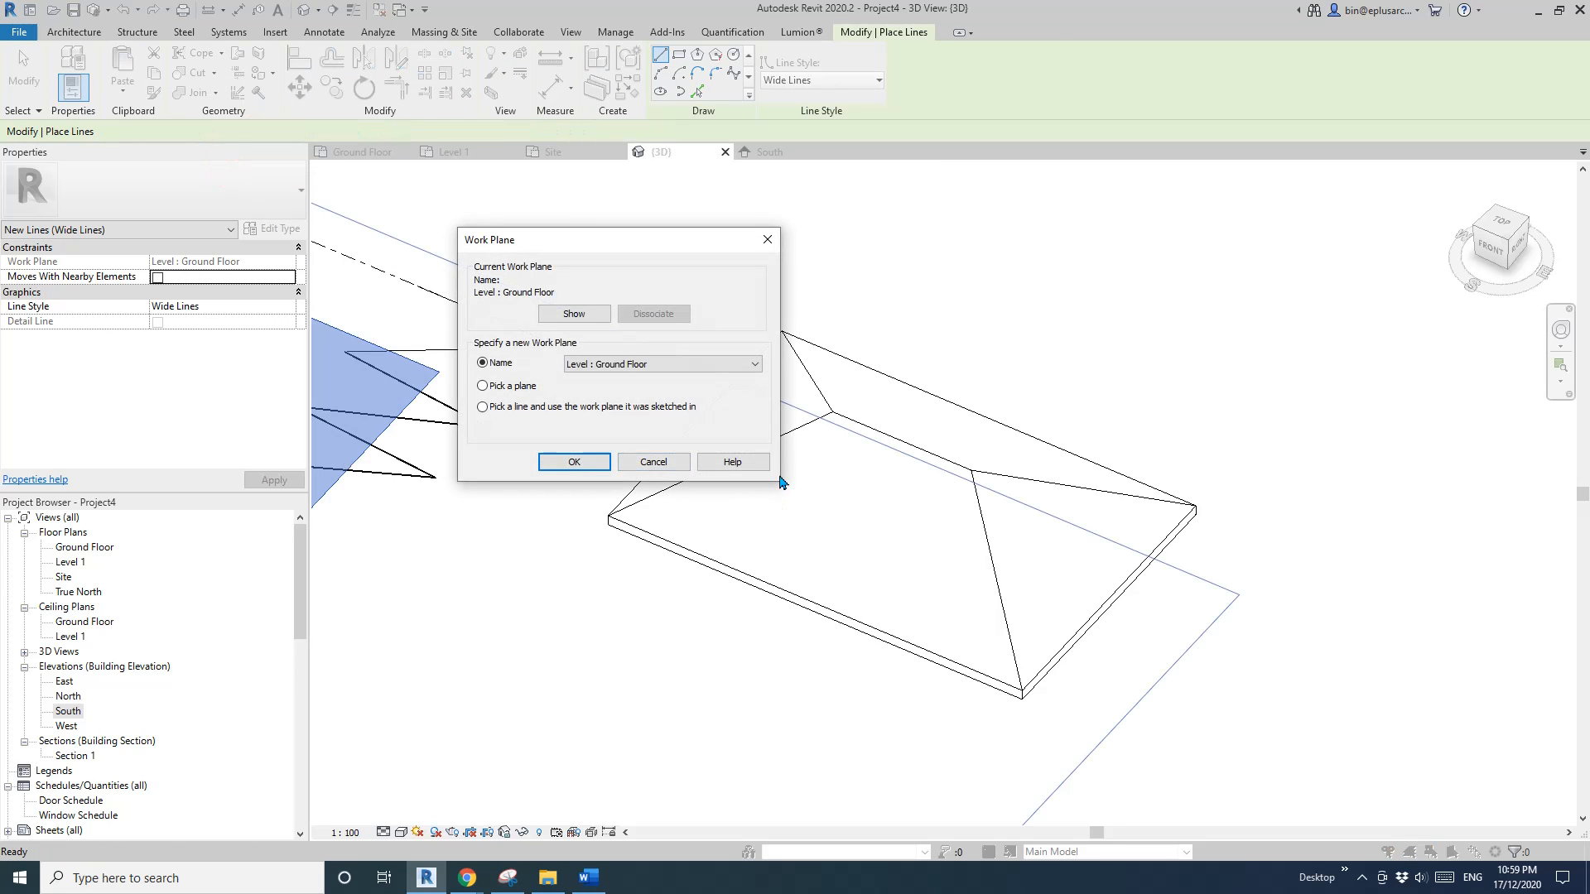
left_click(582, 471)
scroll(759, 504, "down", 1)
middle_click_drag(759, 504, 852, 448, "shift")
scroll(785, 420, "up", 1)
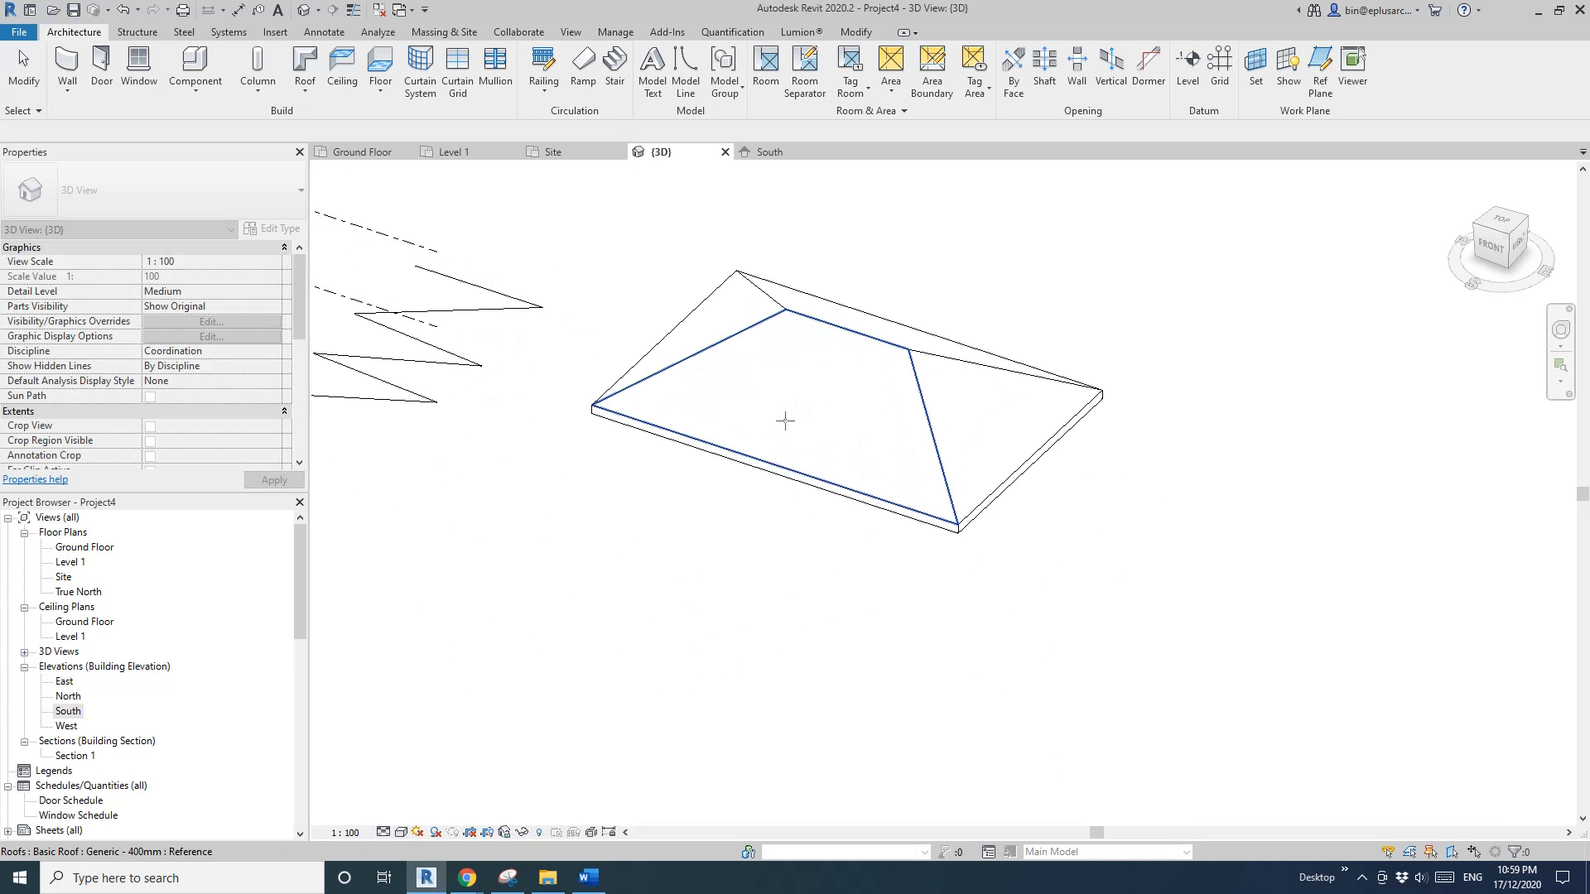
left_click(818, 381)
Draw three side-by-side Wide Lines model-line rectangles on the roof's front slope, the second and third about 1.6 m and 1.8 m wide
middle_click_drag(782, 382, 830, 400, "shift")
key("l")
key("i")
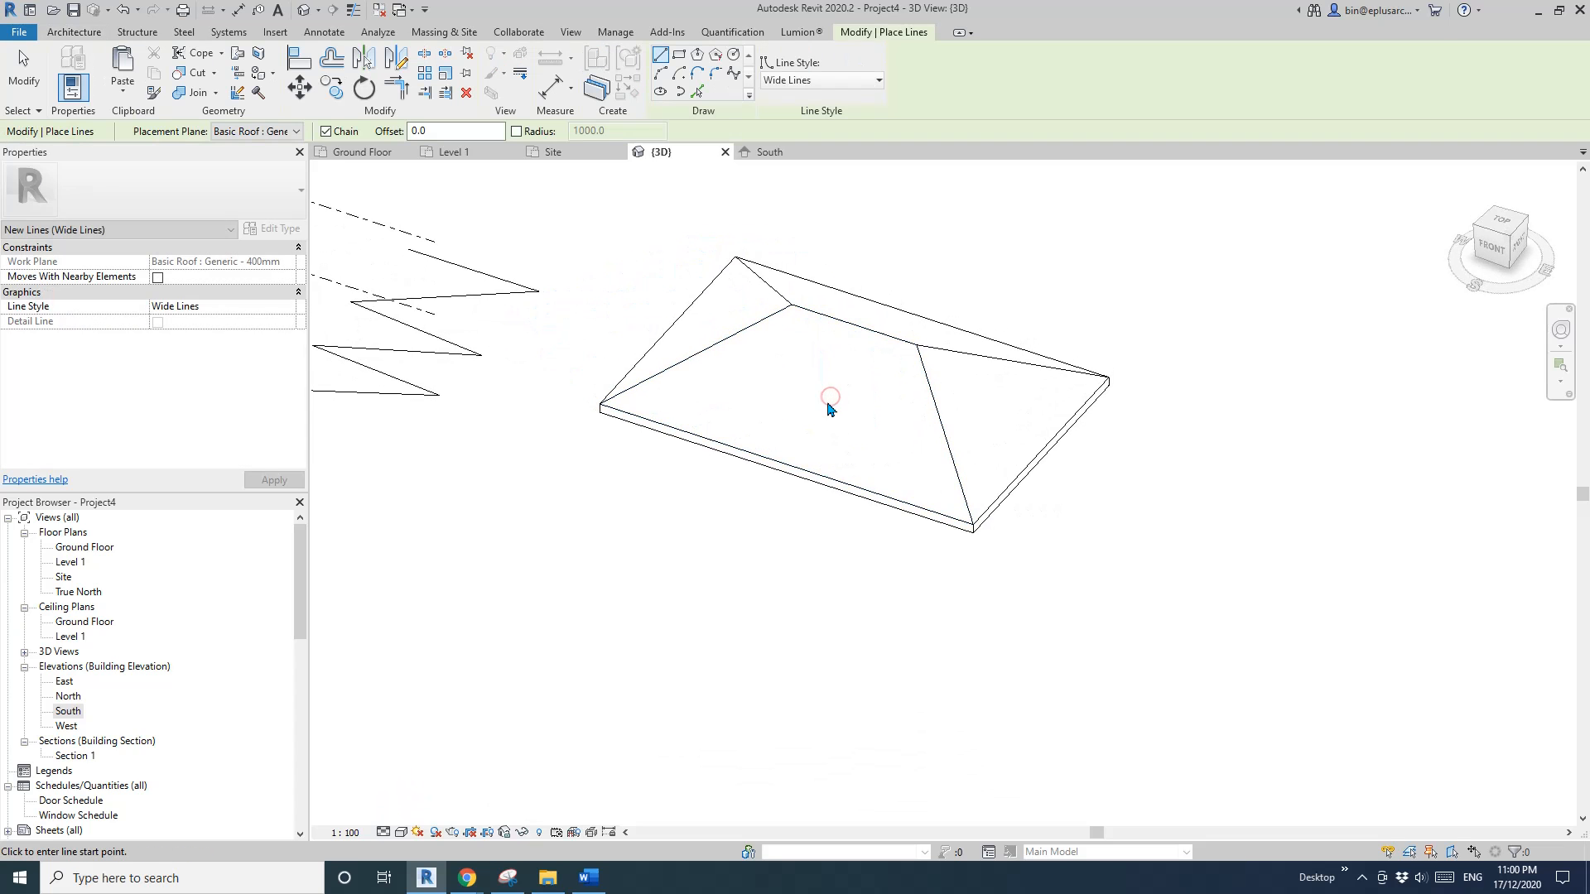
left_click(680, 56)
scroll(770, 352, "up", 2)
left_click(795, 321)
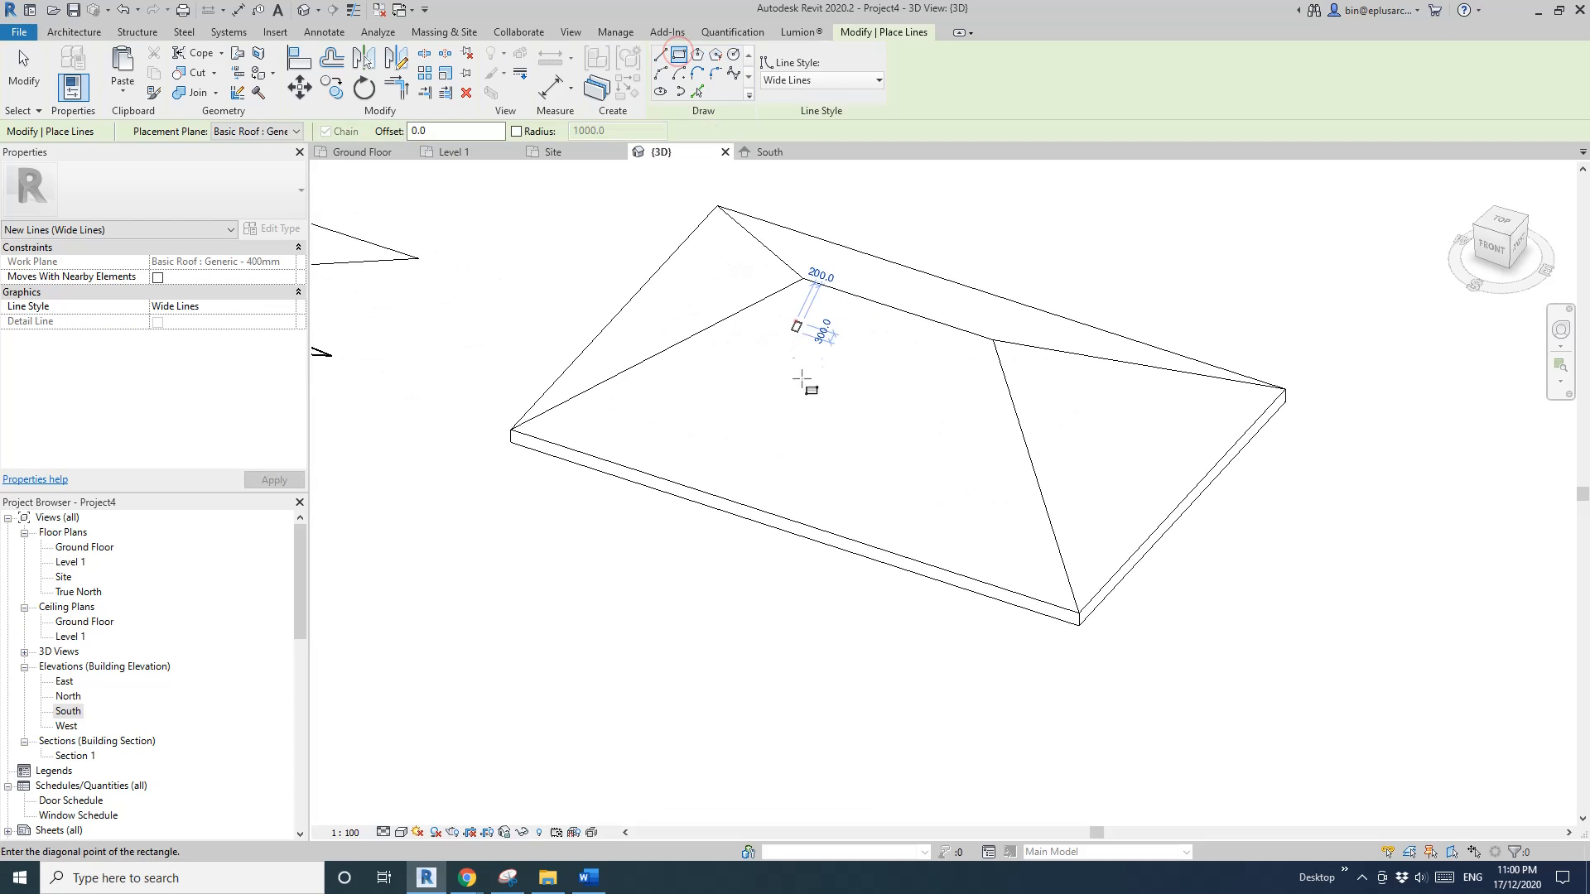
left_click(793, 425)
left_click(861, 343)
left_click(868, 448)
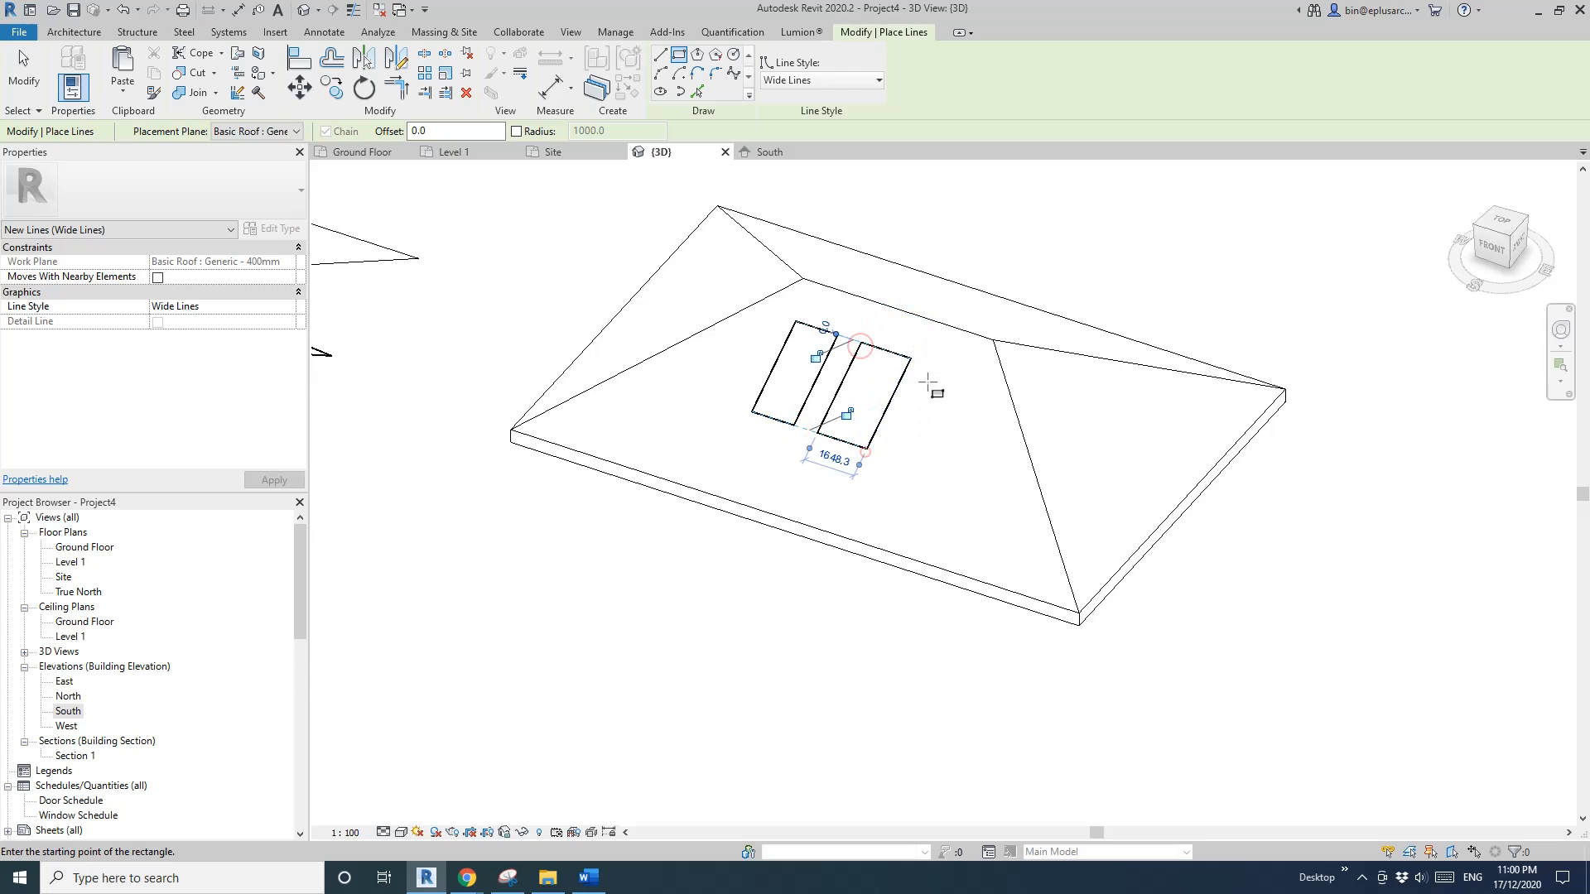
left_click(933, 364)
left_click(948, 473)
scroll(692, 408, "up", 2)
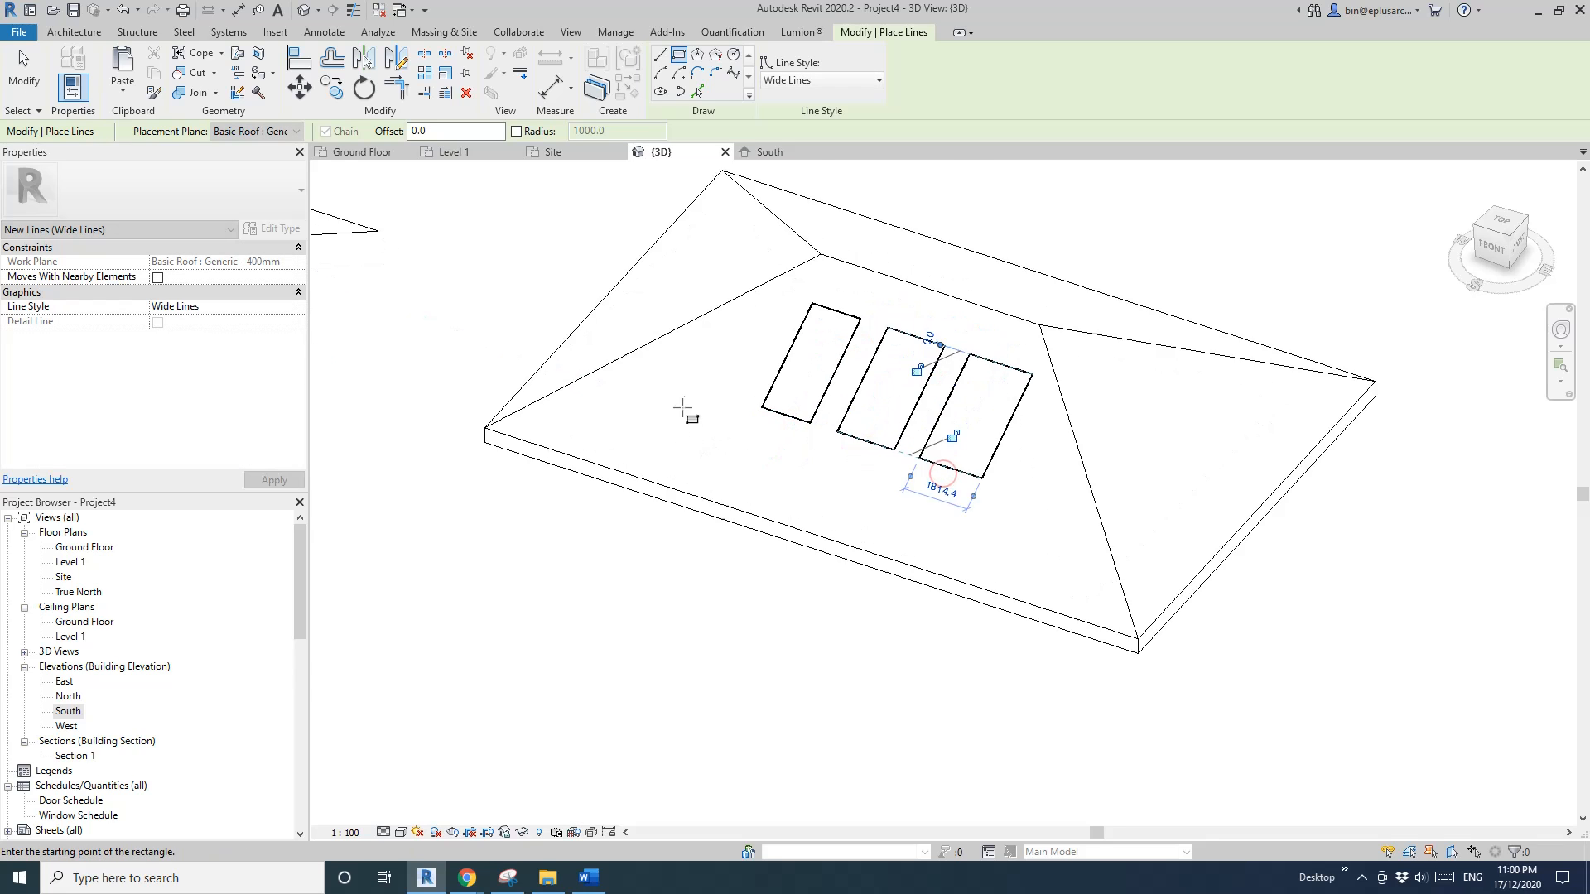
Add a fourth, shorter and wider model-line rectangle near the eave end of the same roof slope
left_click(626, 380)
left_click(689, 474)
key("Escape")
key("Escape")
scroll(742, 446, "down", 2)
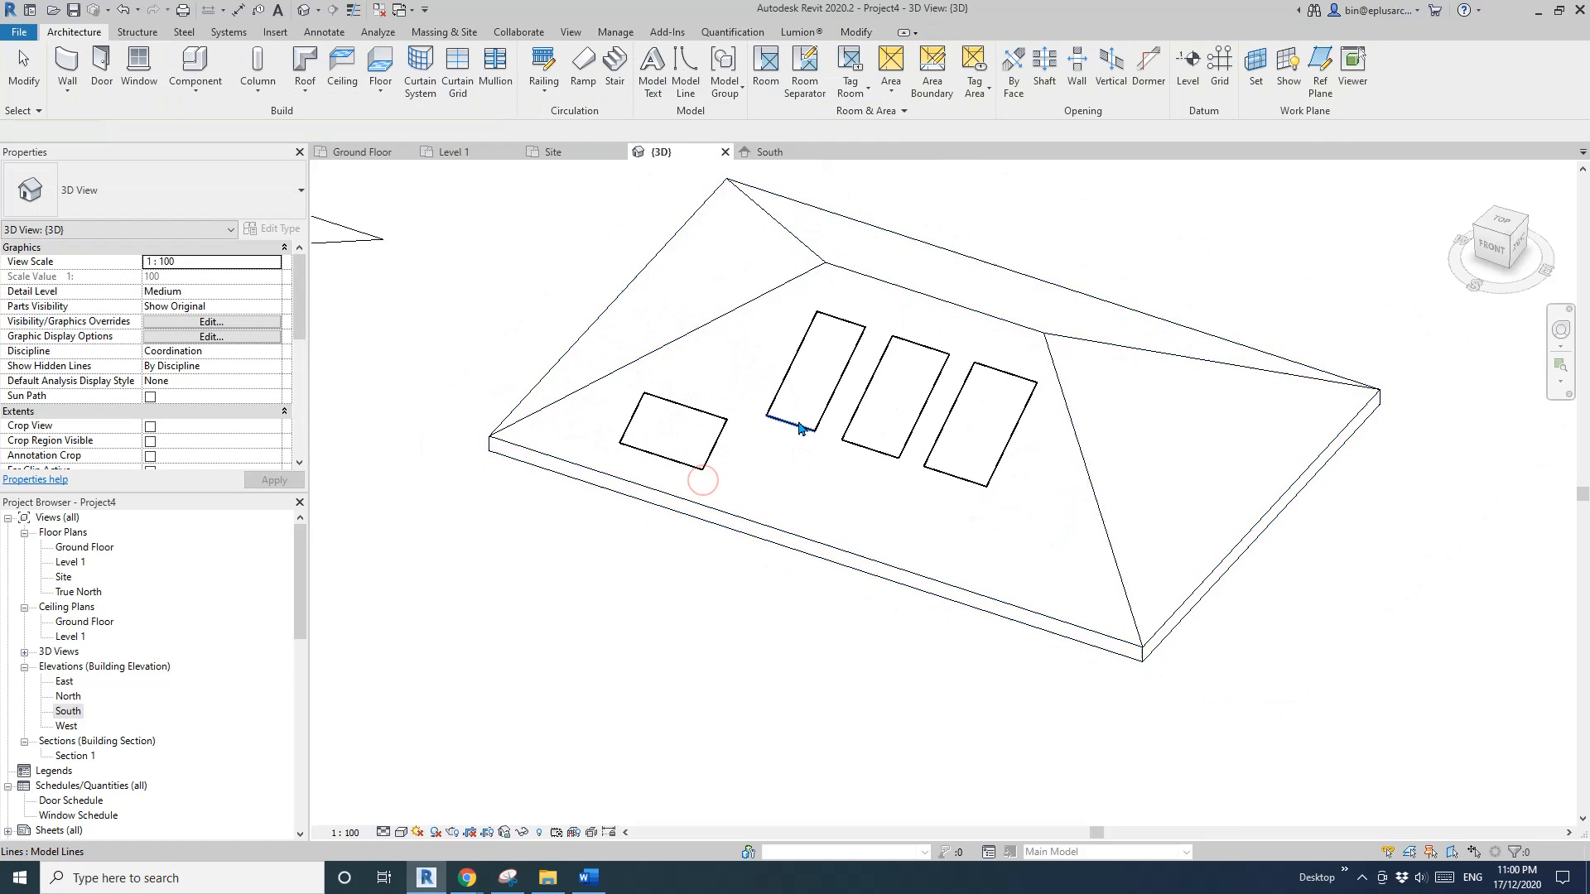
Check the rectangles on the roof from another angle and set the 3D view's visual style to Shaded
left_click(788, 426)
middle_click_drag(851, 497, 852, 442, "shift")
left_click(612, 568)
left_click(402, 833)
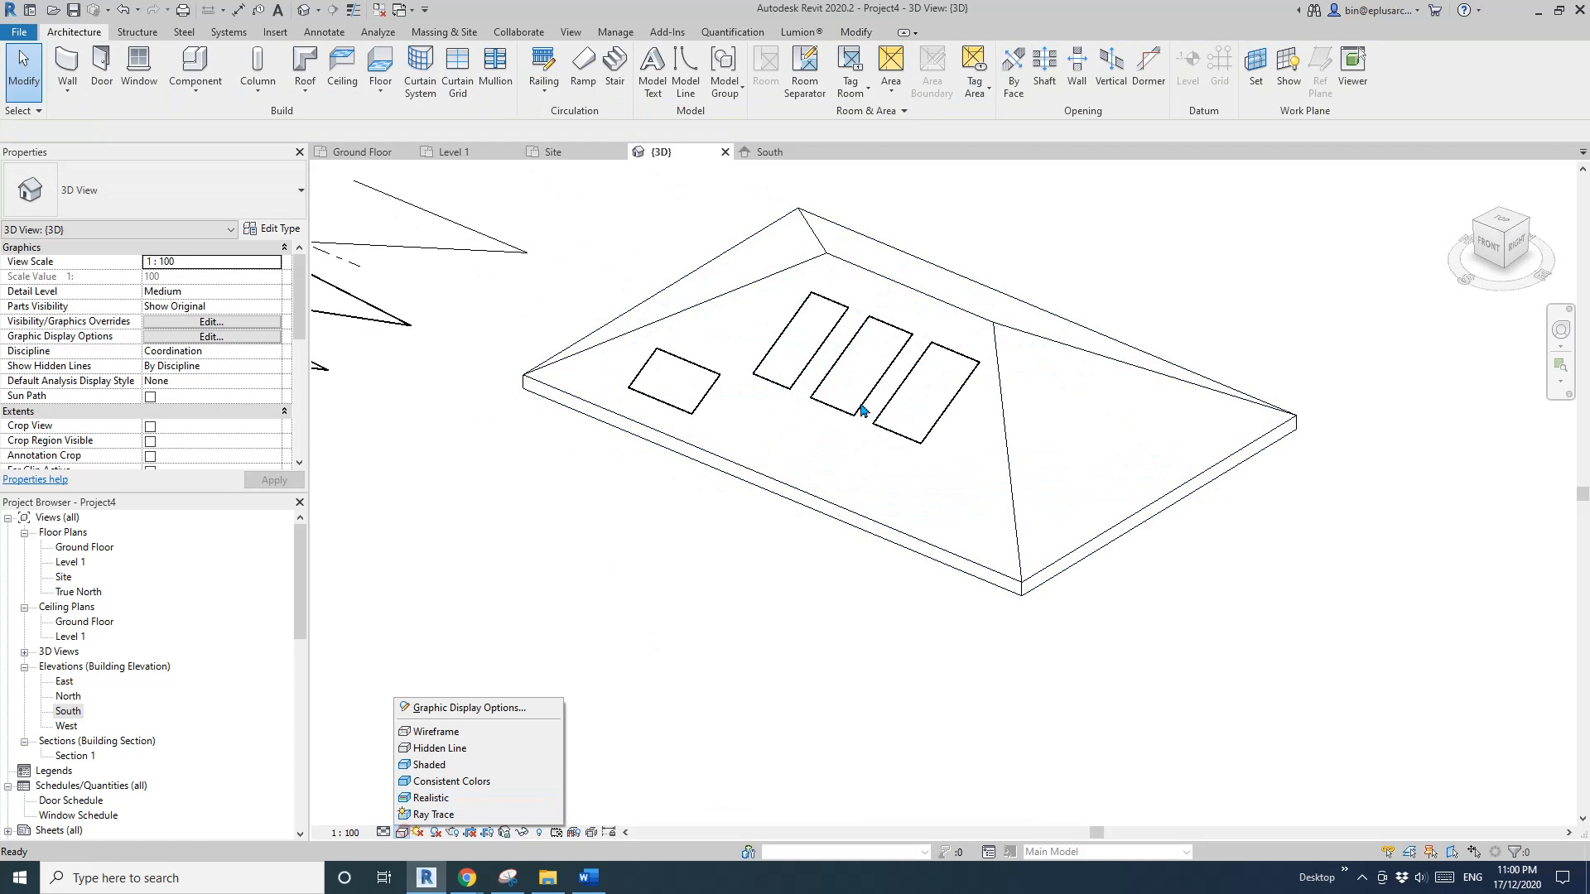
left_click(451, 769)
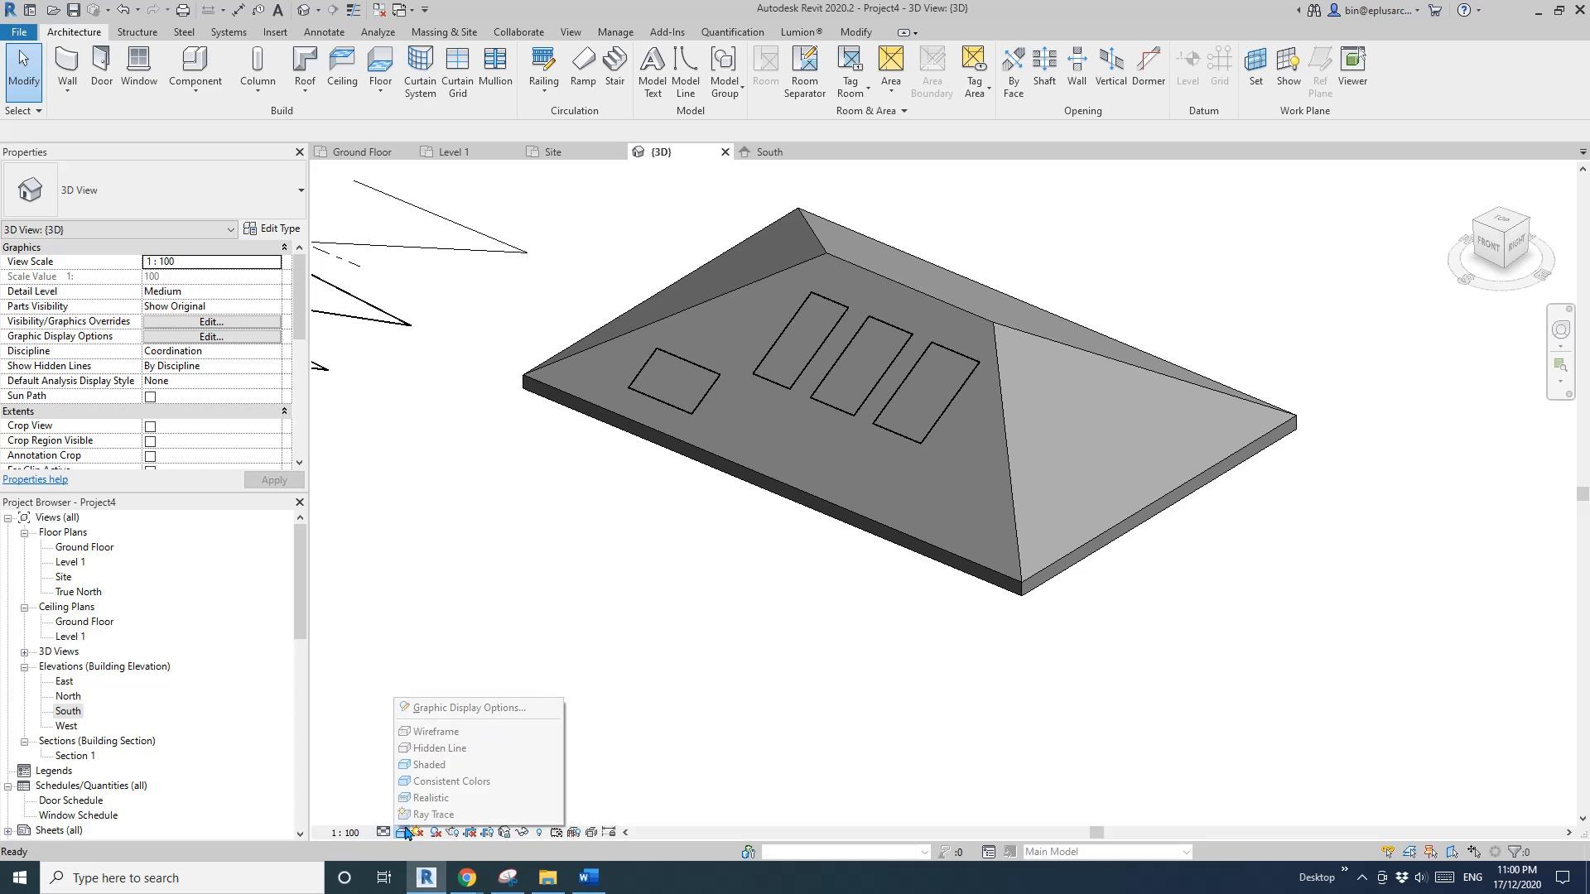
Try the Realistic visual style in the 3D view and set the view to Hidden Line
left_click(432, 797)
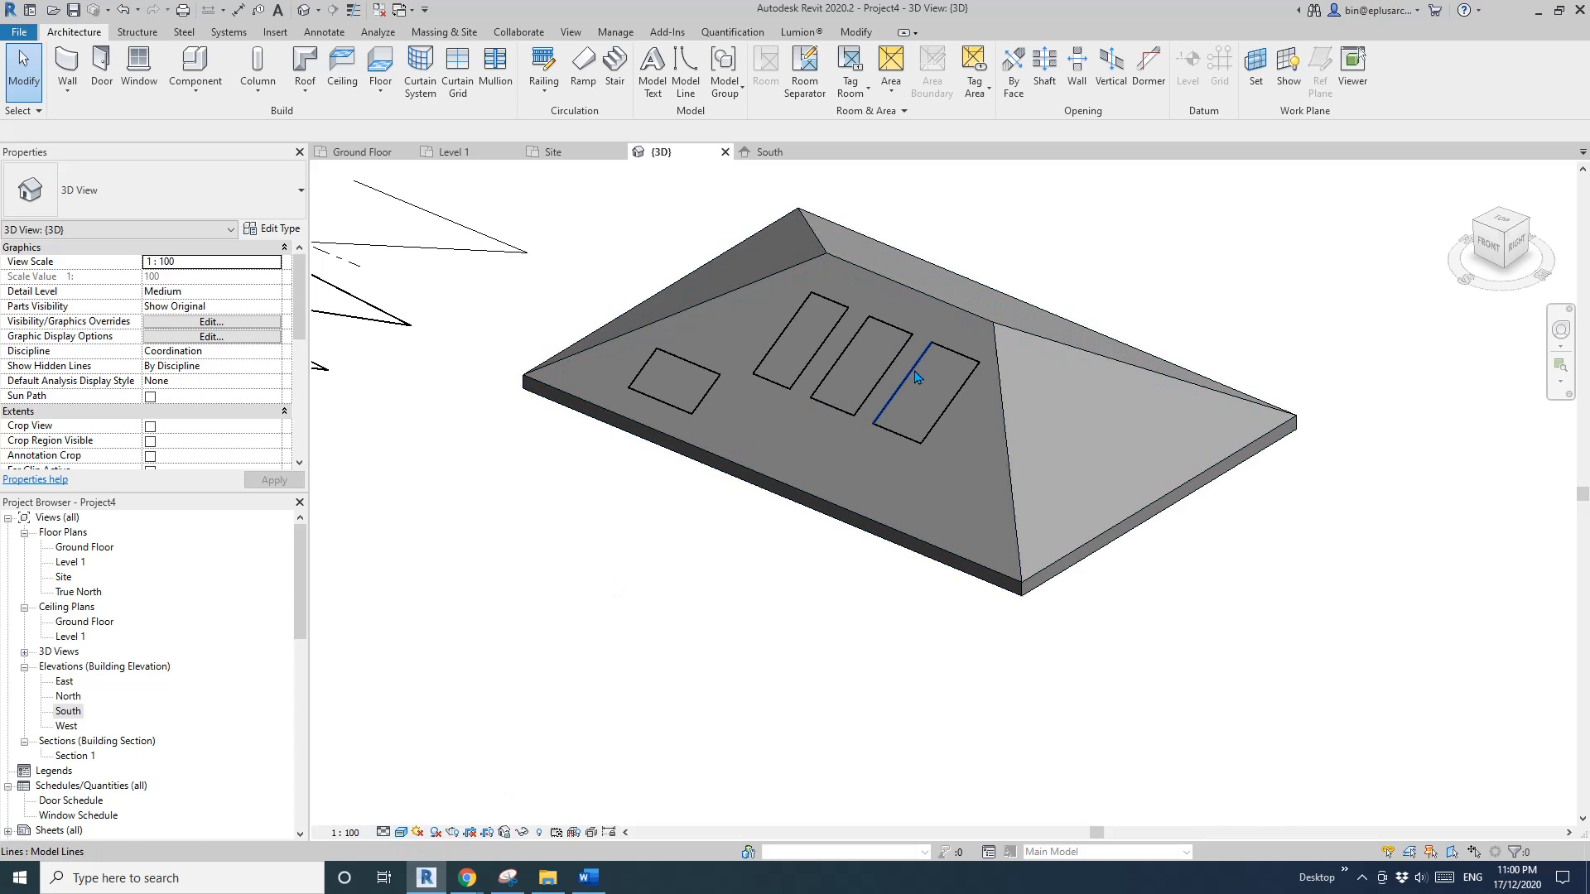
left_click(406, 832)
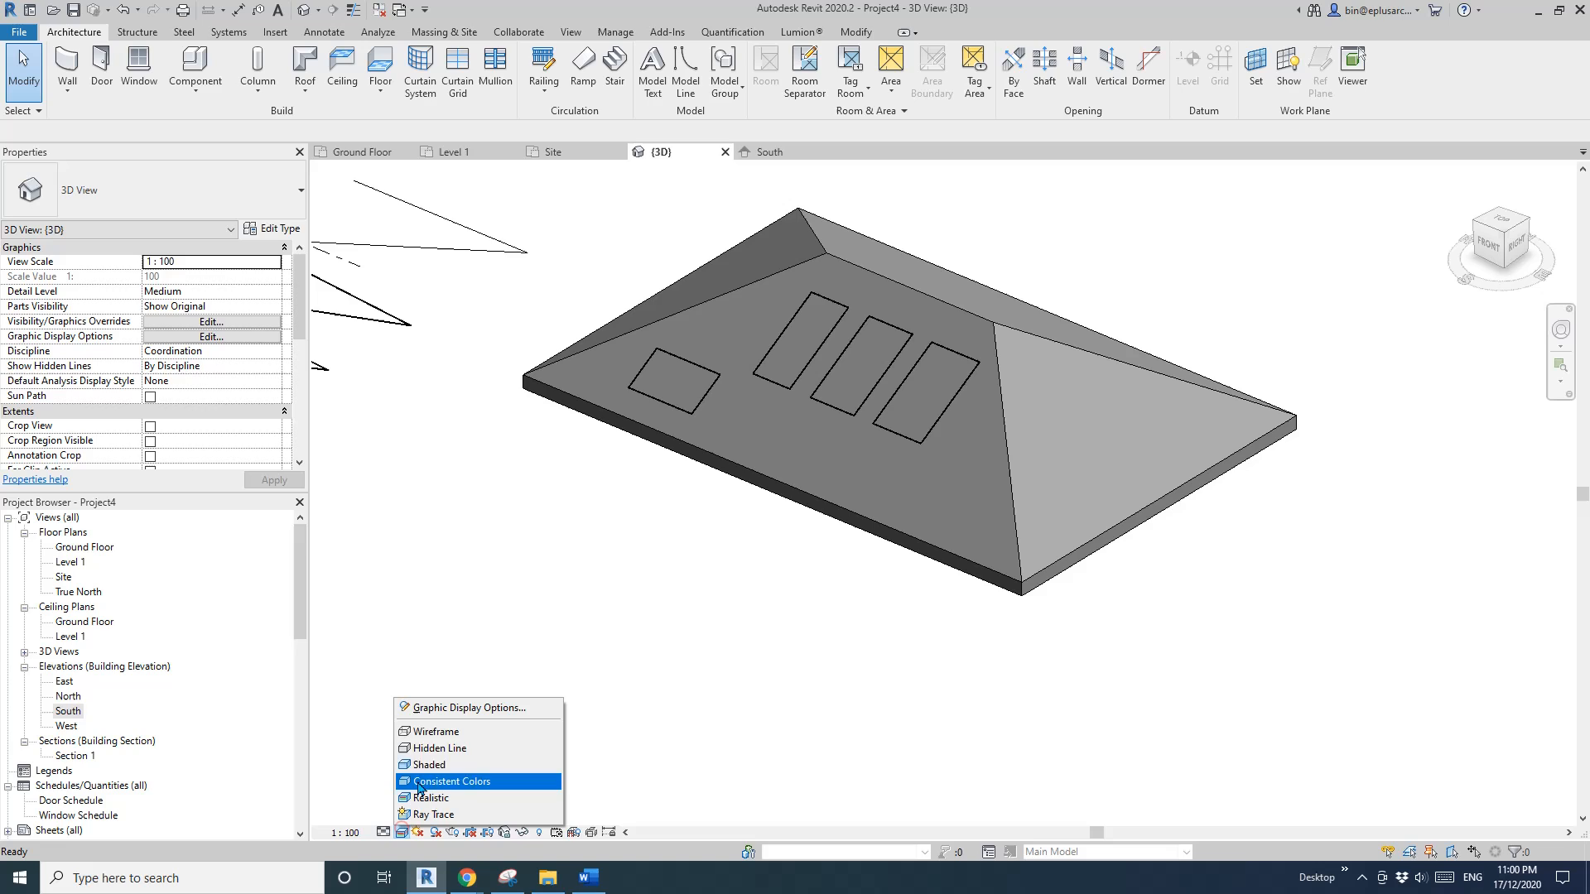
left_click(442, 748)
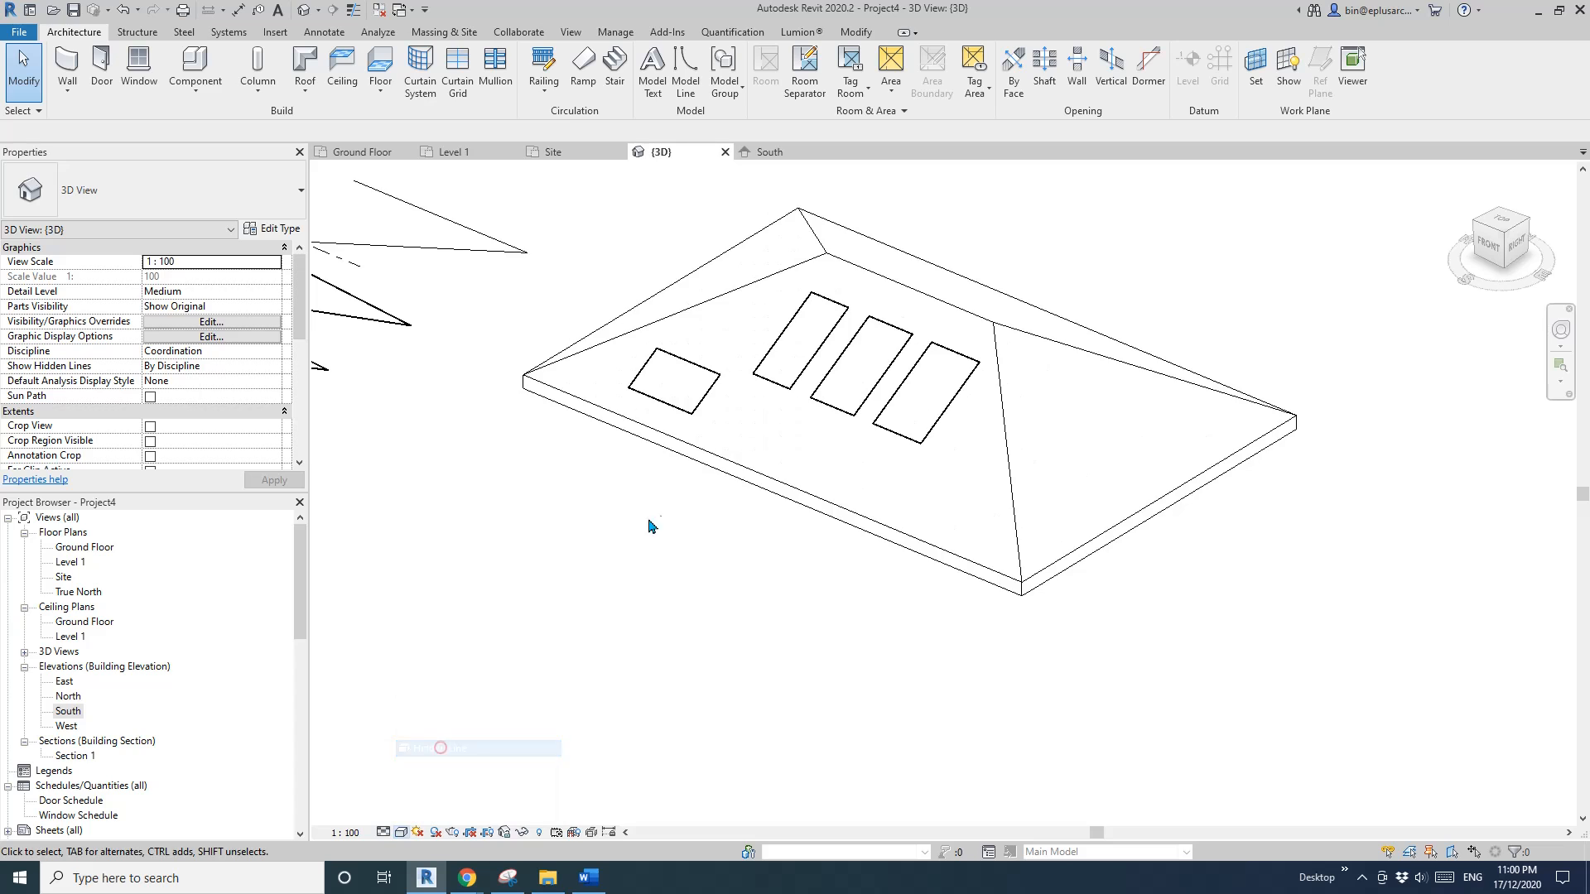
scroll(629, 579, "down", 1)
middle_click_drag(566, 593, 616, 603)
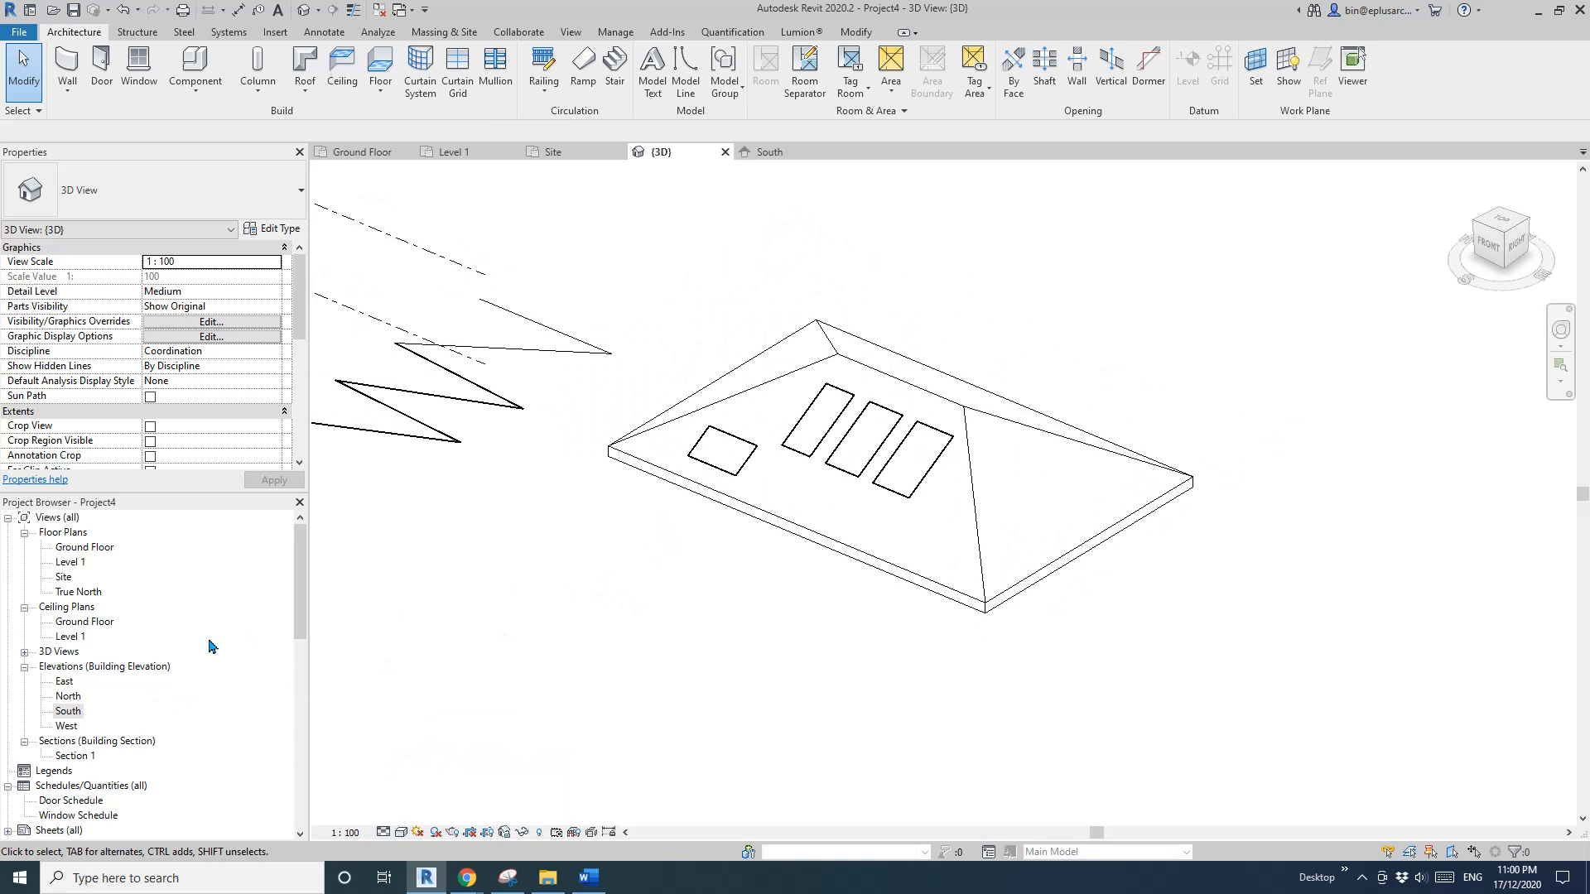
Check which lines and roof parts show in the Ground Floor and Level 1 floor plans
left_click(84, 547)
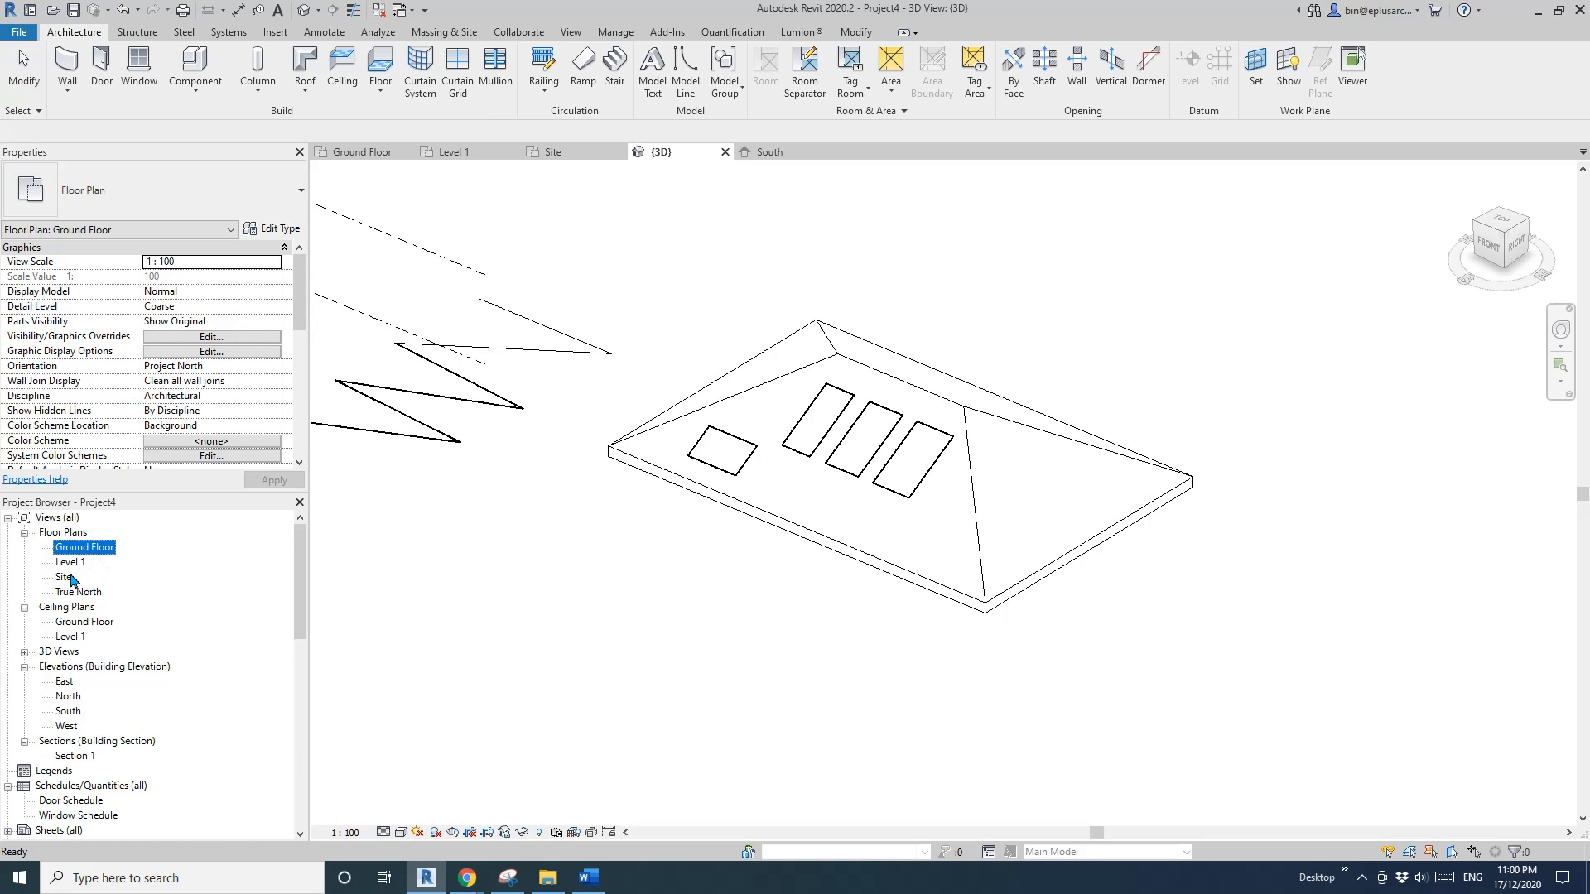
double_click(77, 547)
scroll(682, 624, "down", 3)
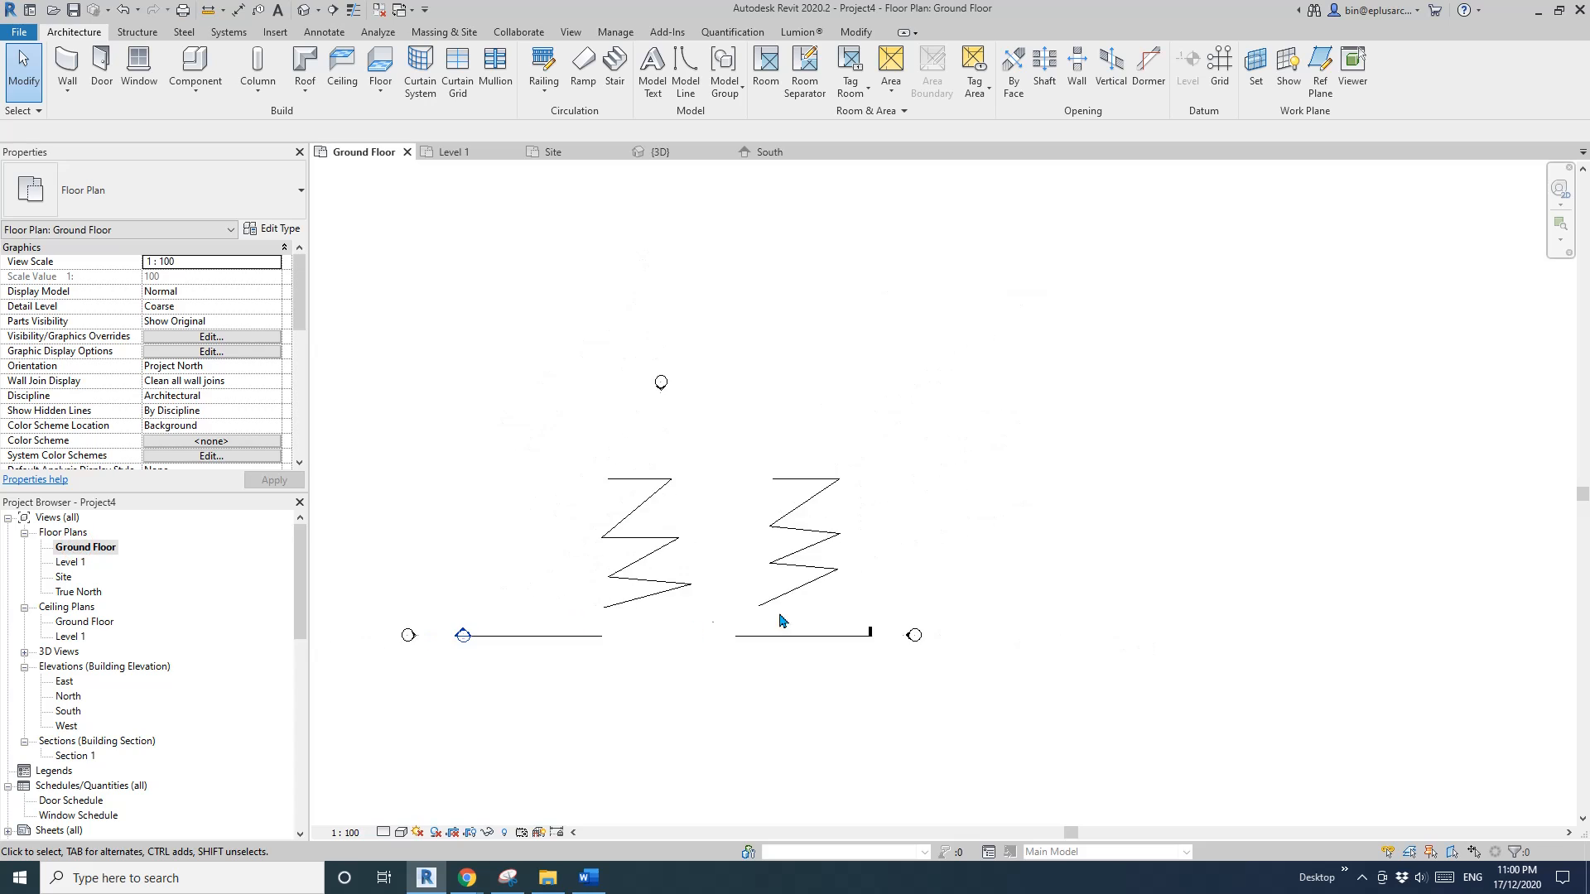
middle_click_drag(888, 597, 646, 502)
double_click(70, 564)
scroll(1074, 497, "down", 2)
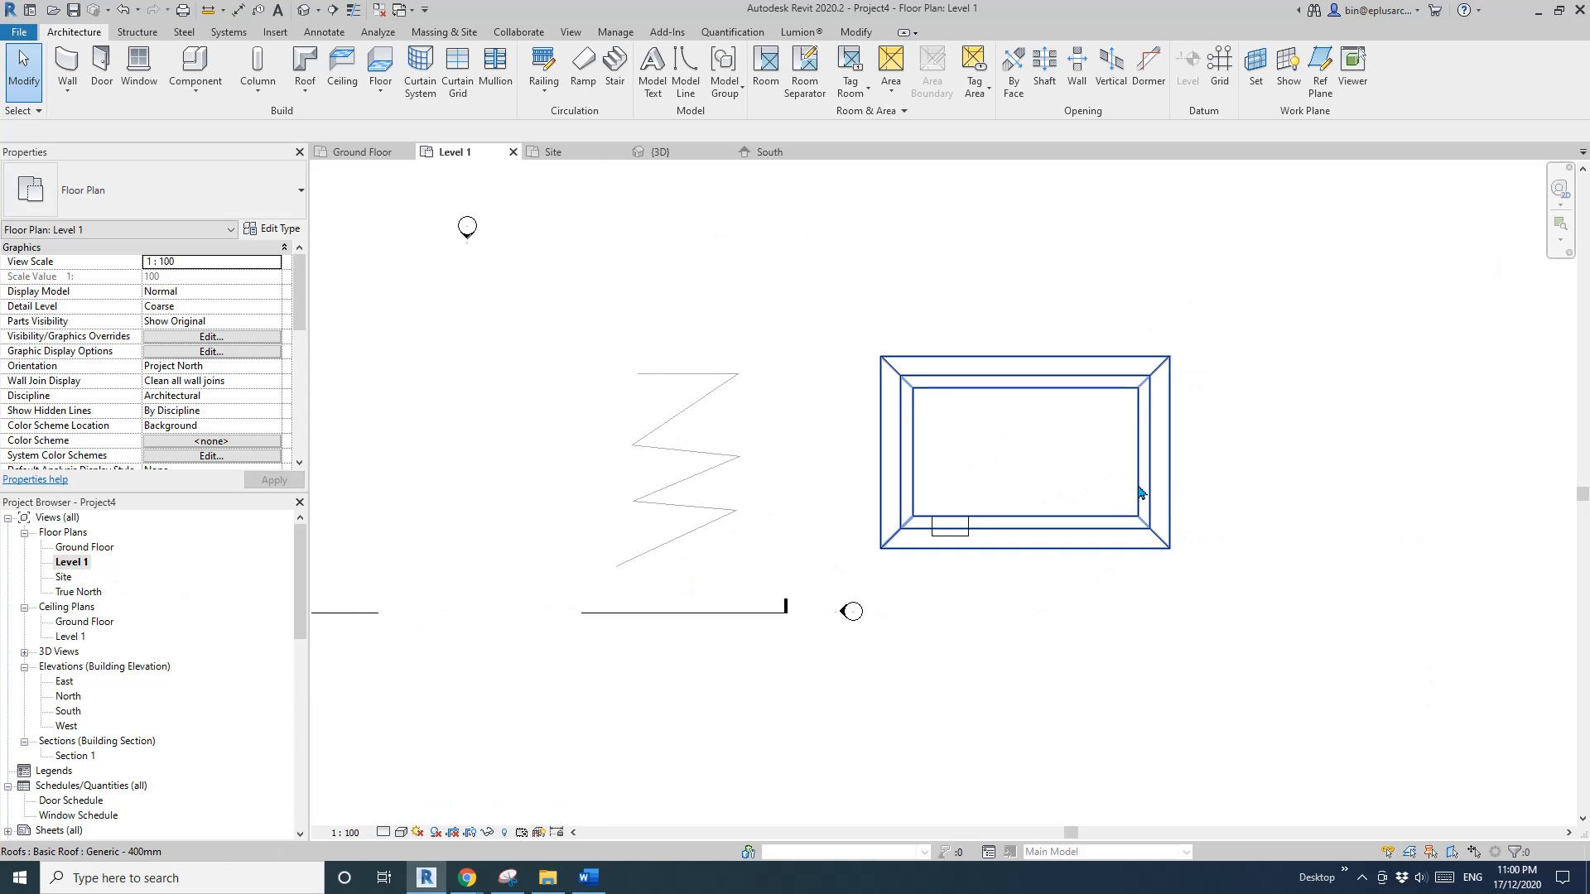
scroll(1031, 502, "up", 1)
Examine the rectangles on the roof and the zigzag model lines beside it in the Site floor plan
double_click(64, 577)
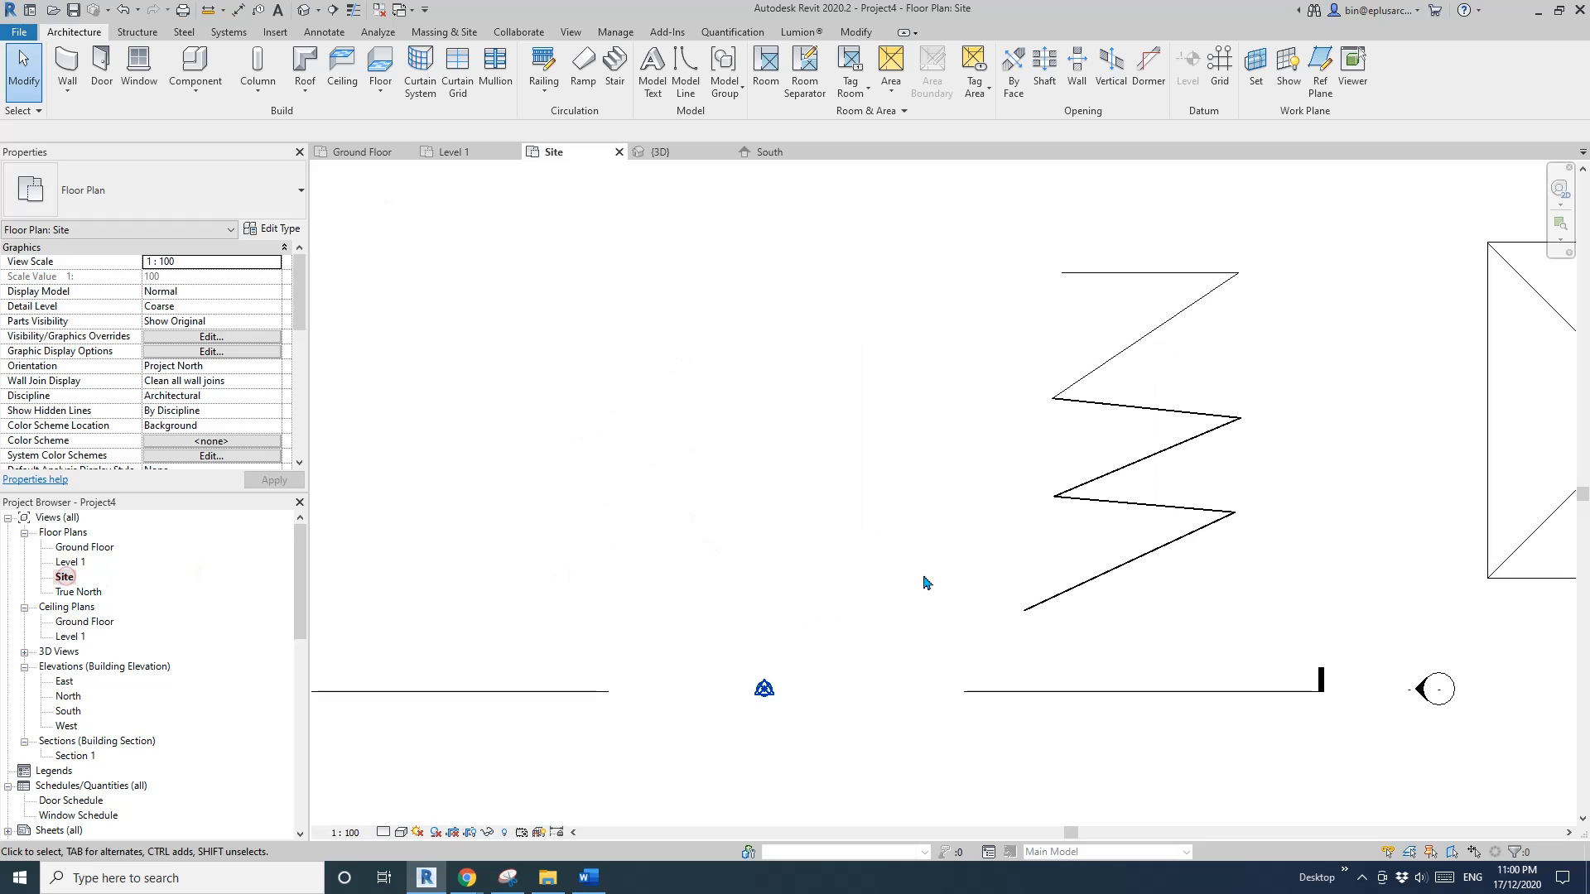
scroll(922, 564, "down", 4)
middle_click_drag(1520, 539, 956, 512)
scroll(955, 512, "up", 2)
scroll(847, 472, "up", 2)
scroll(786, 443, "up", 2)
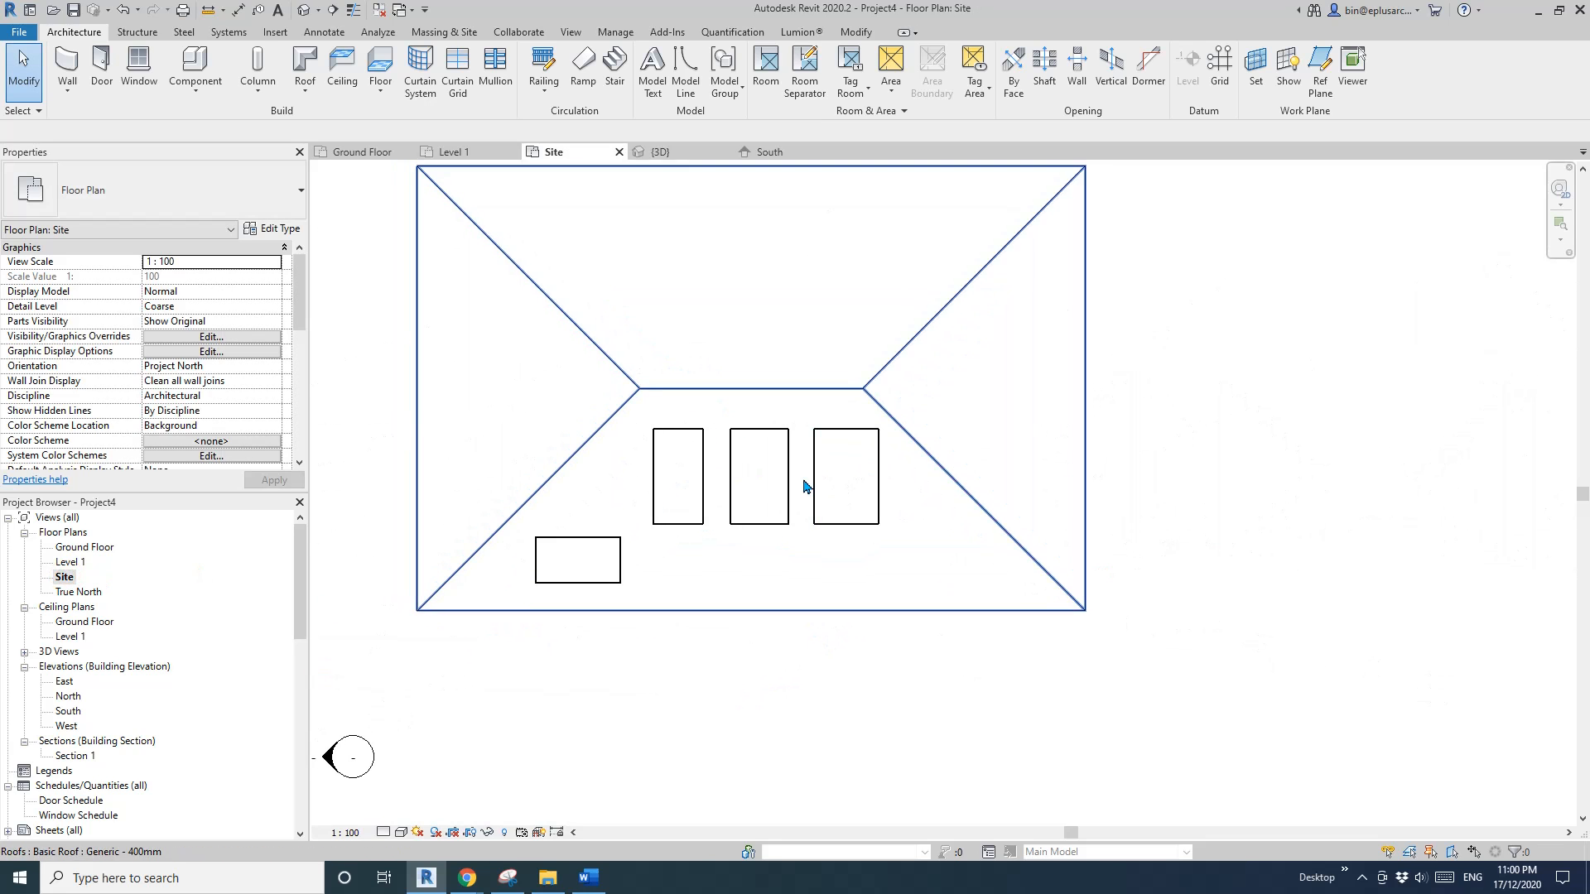
scroll(702, 507, "down", 2)
middle_click_drag(472, 521, 821, 505)
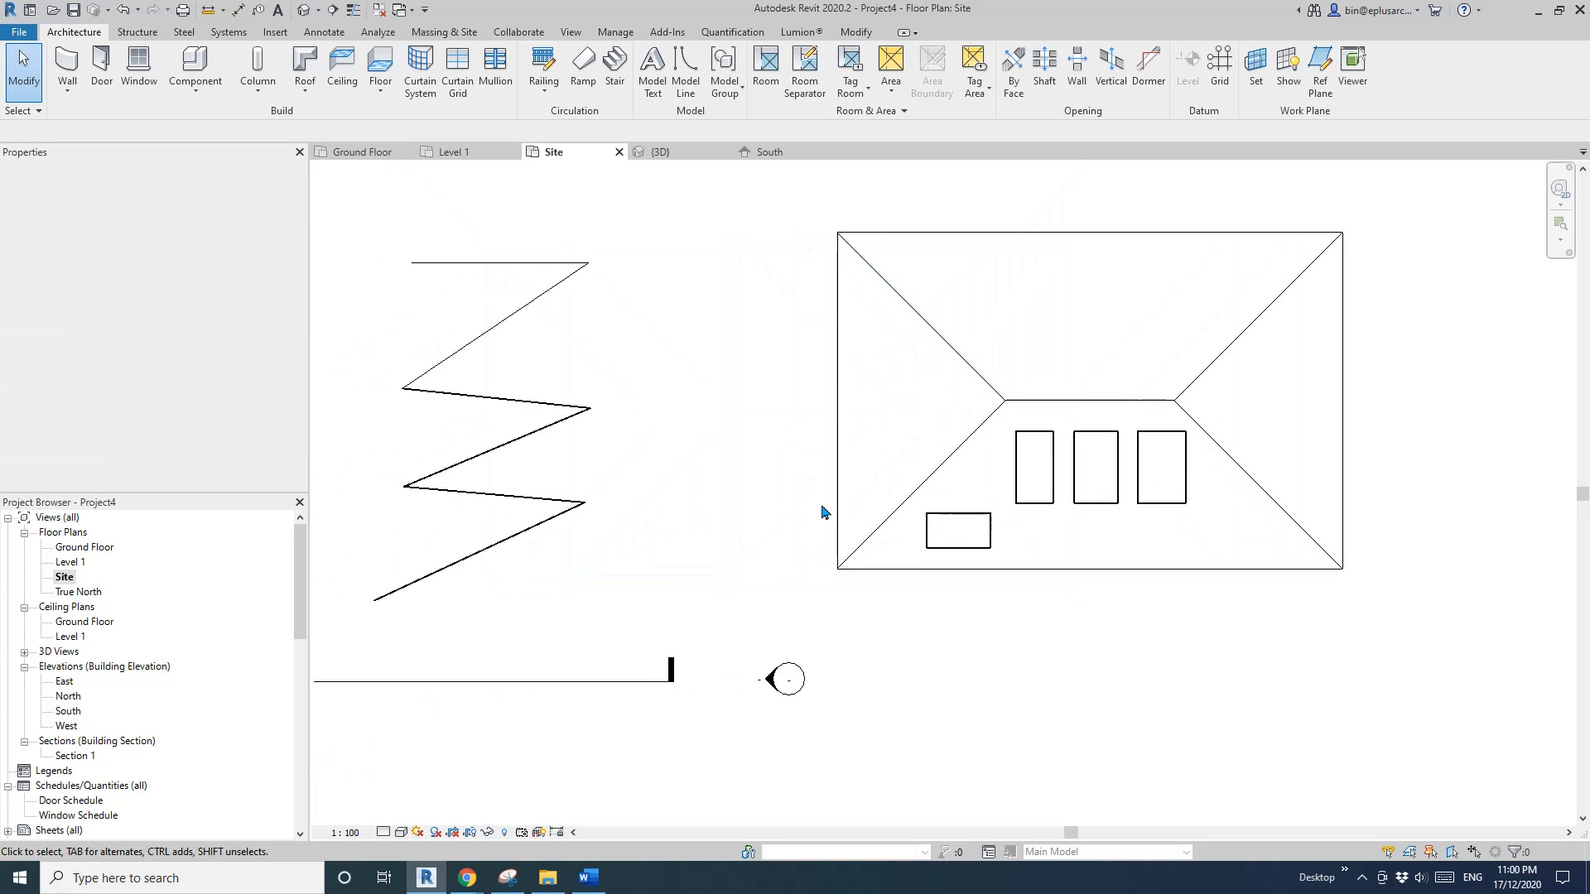
middle_click_drag(642, 495, 832, 513)
scroll(828, 513, "down", 1)
scroll(812, 519, "down", 2)
middle_click_drag(701, 525, 768, 559)
scroll(932, 508, "down", 1)
scroll(930, 492, "down", 2)
scroll(758, 513, "up", 2)
scroll(748, 447, "up", 1)
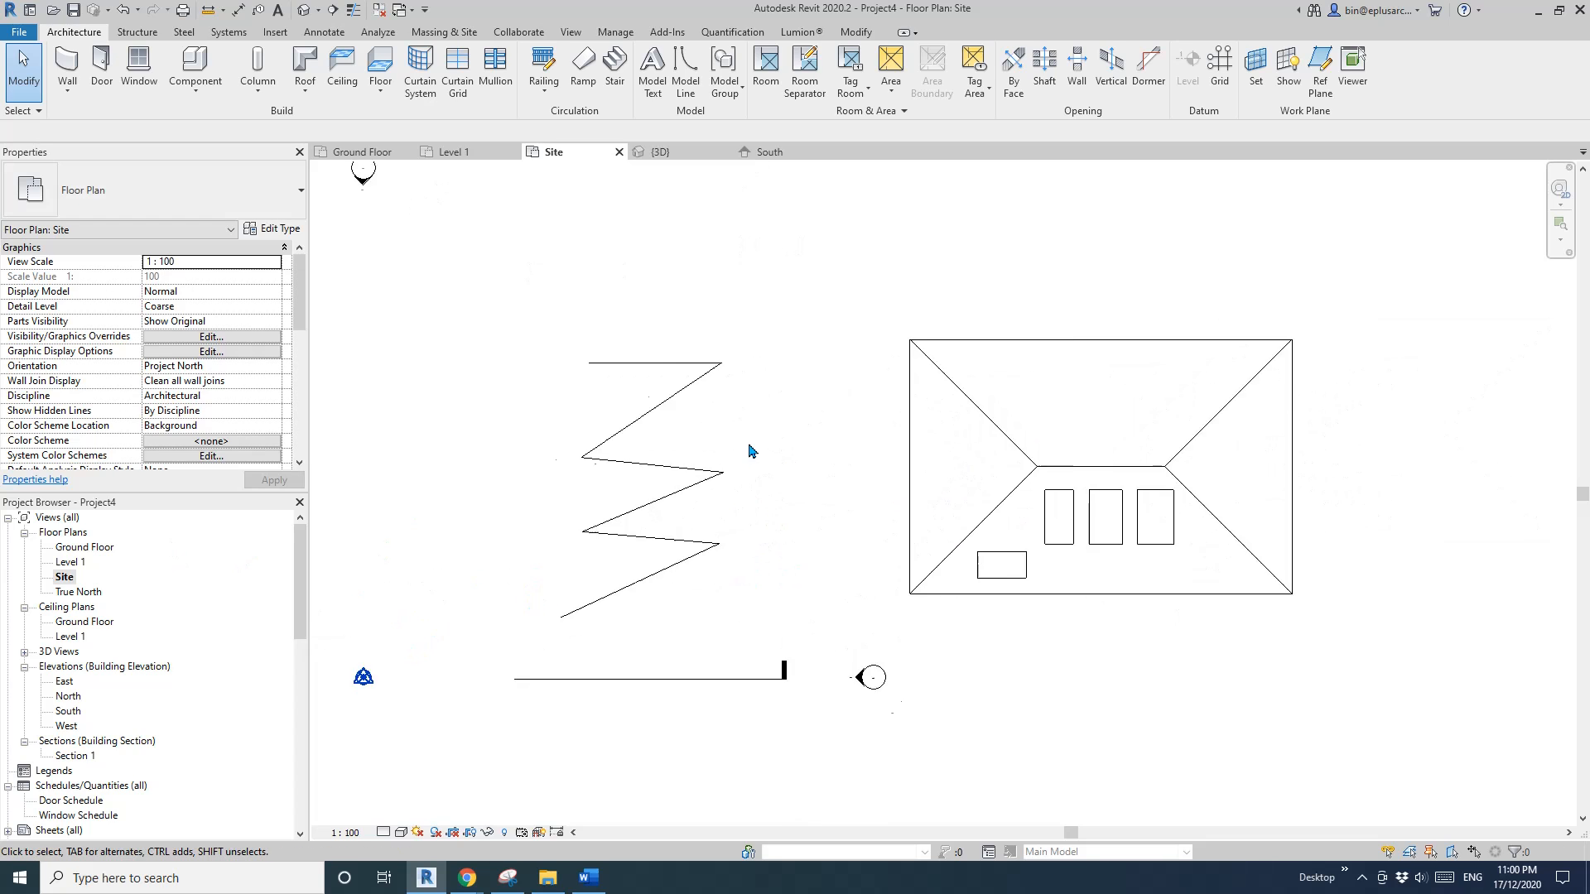
Select the zigzag in the Site plan to inspect its properties, and compare it in the 3D view before returning to Site
left_click_drag(746, 335, 642, 623)
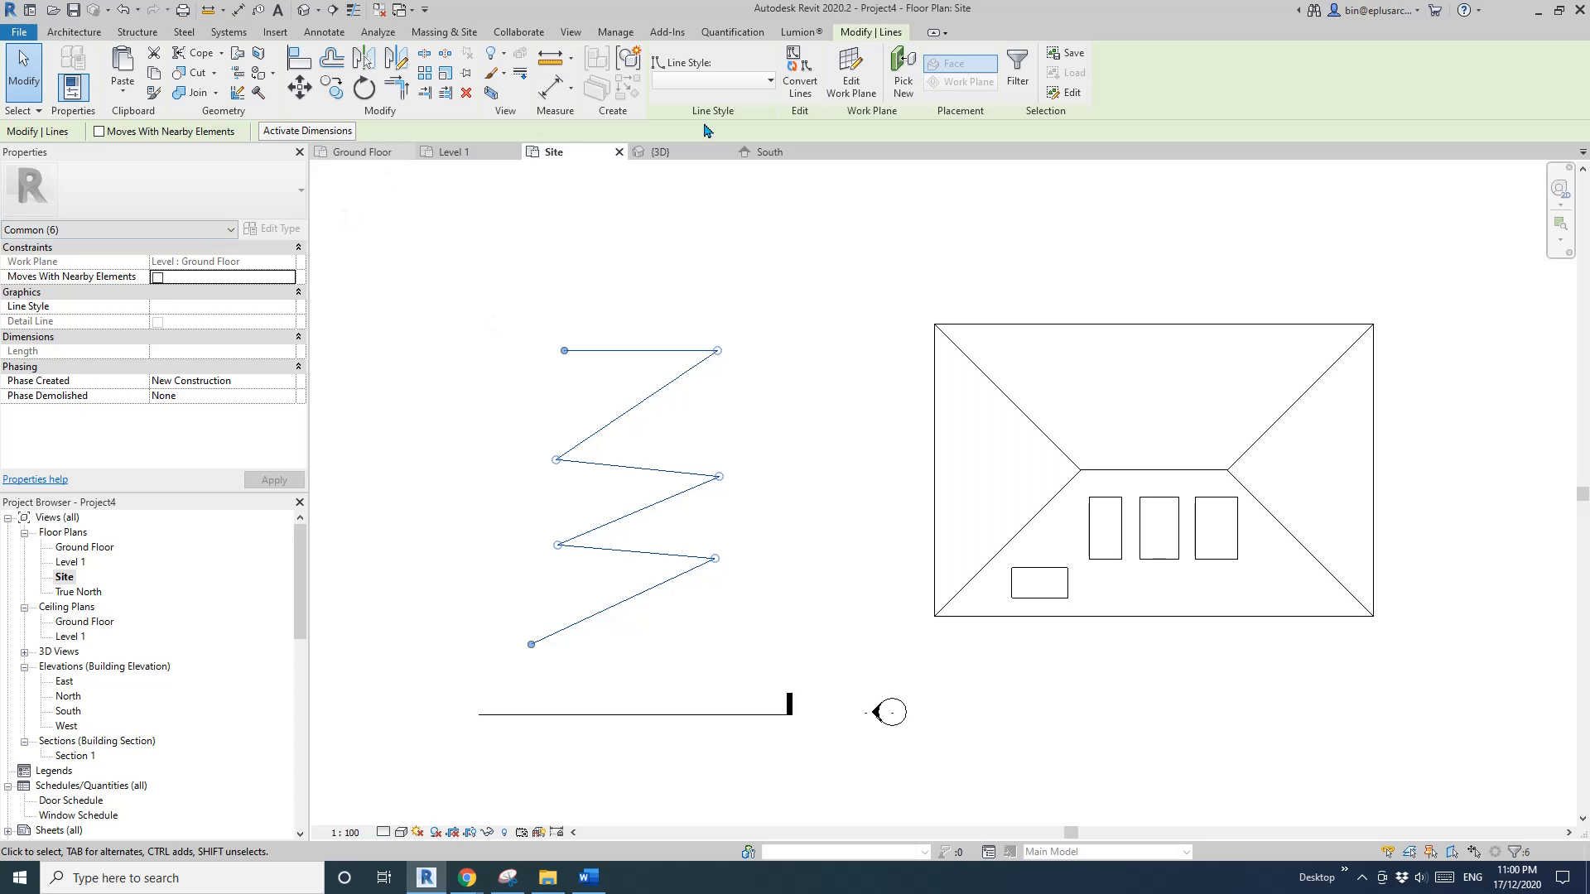
left_click(305, 13)
middle_click_drag(579, 400, 874, 419)
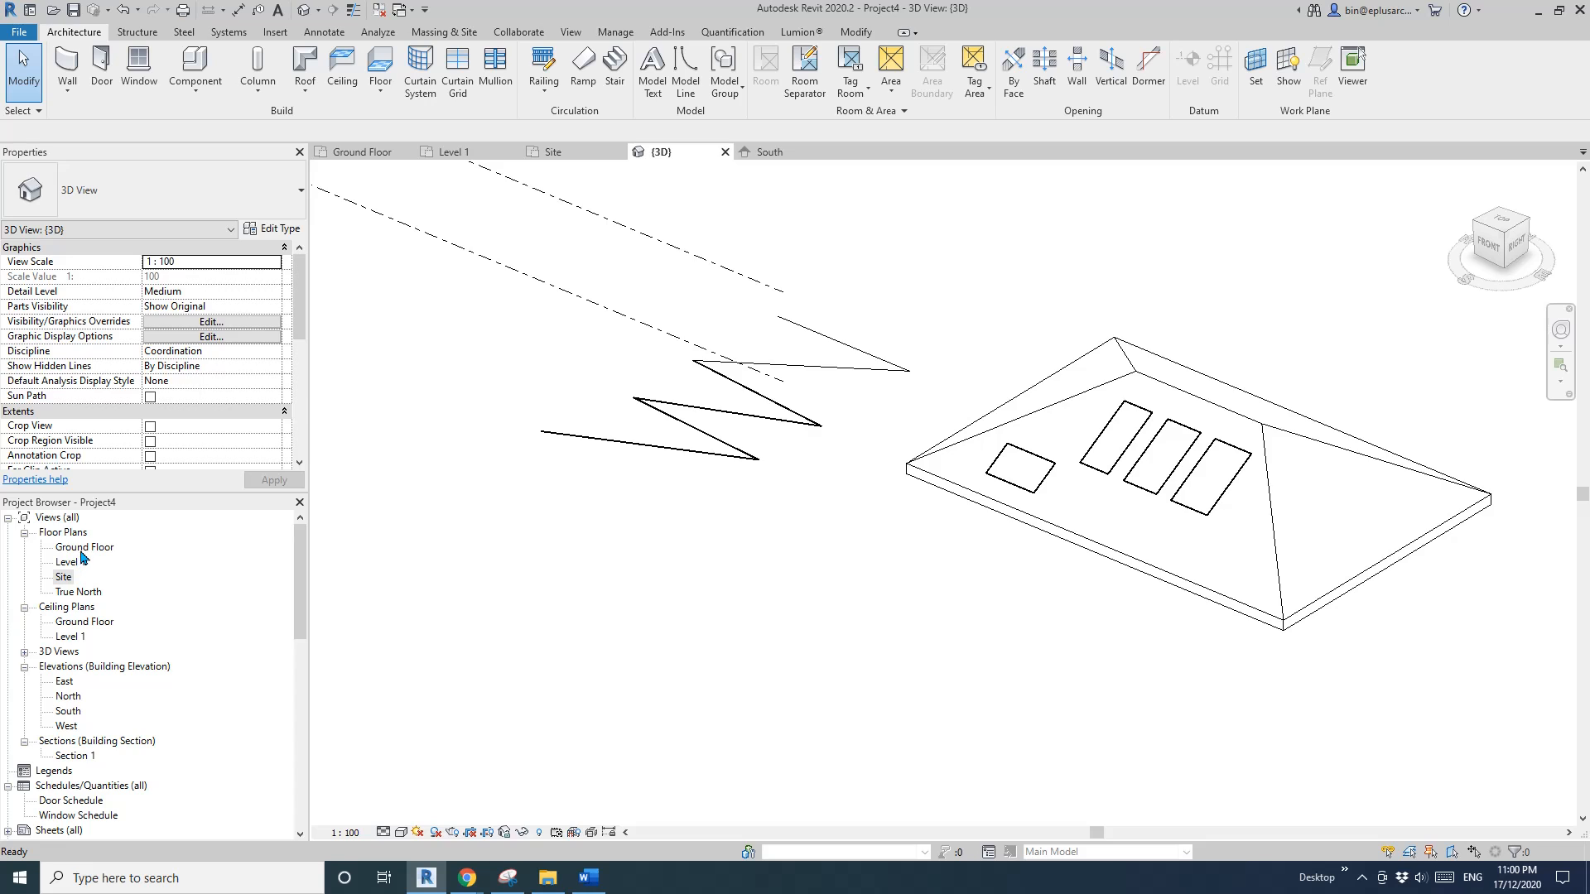
double_click(65, 577)
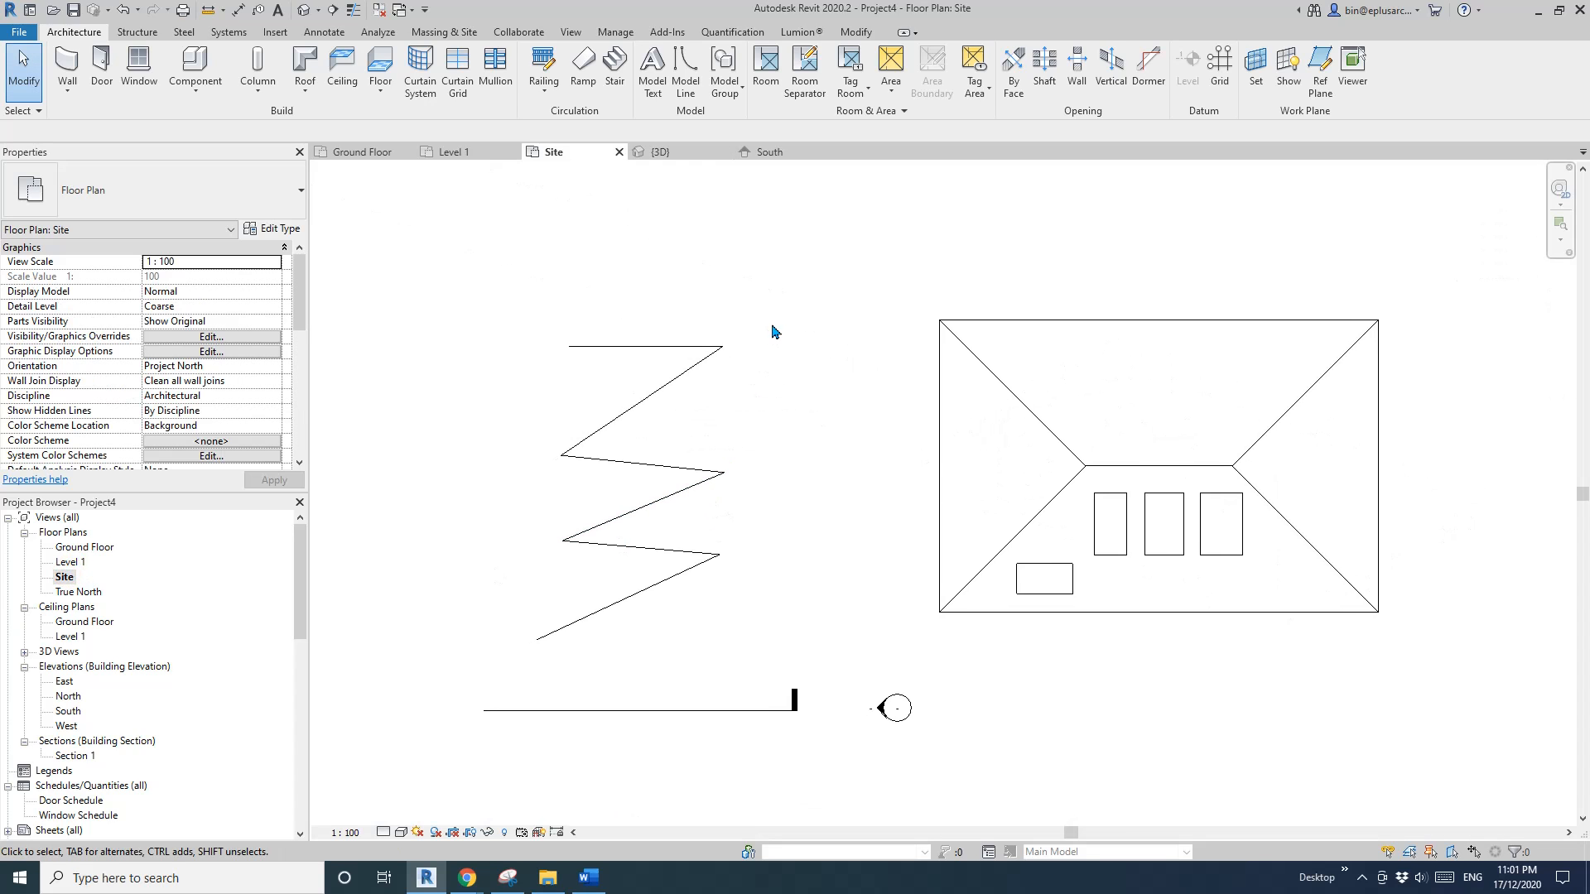
Convert the six zigzag model lines in the Site plan to detail lines
left_click_drag(774, 338, 636, 629)
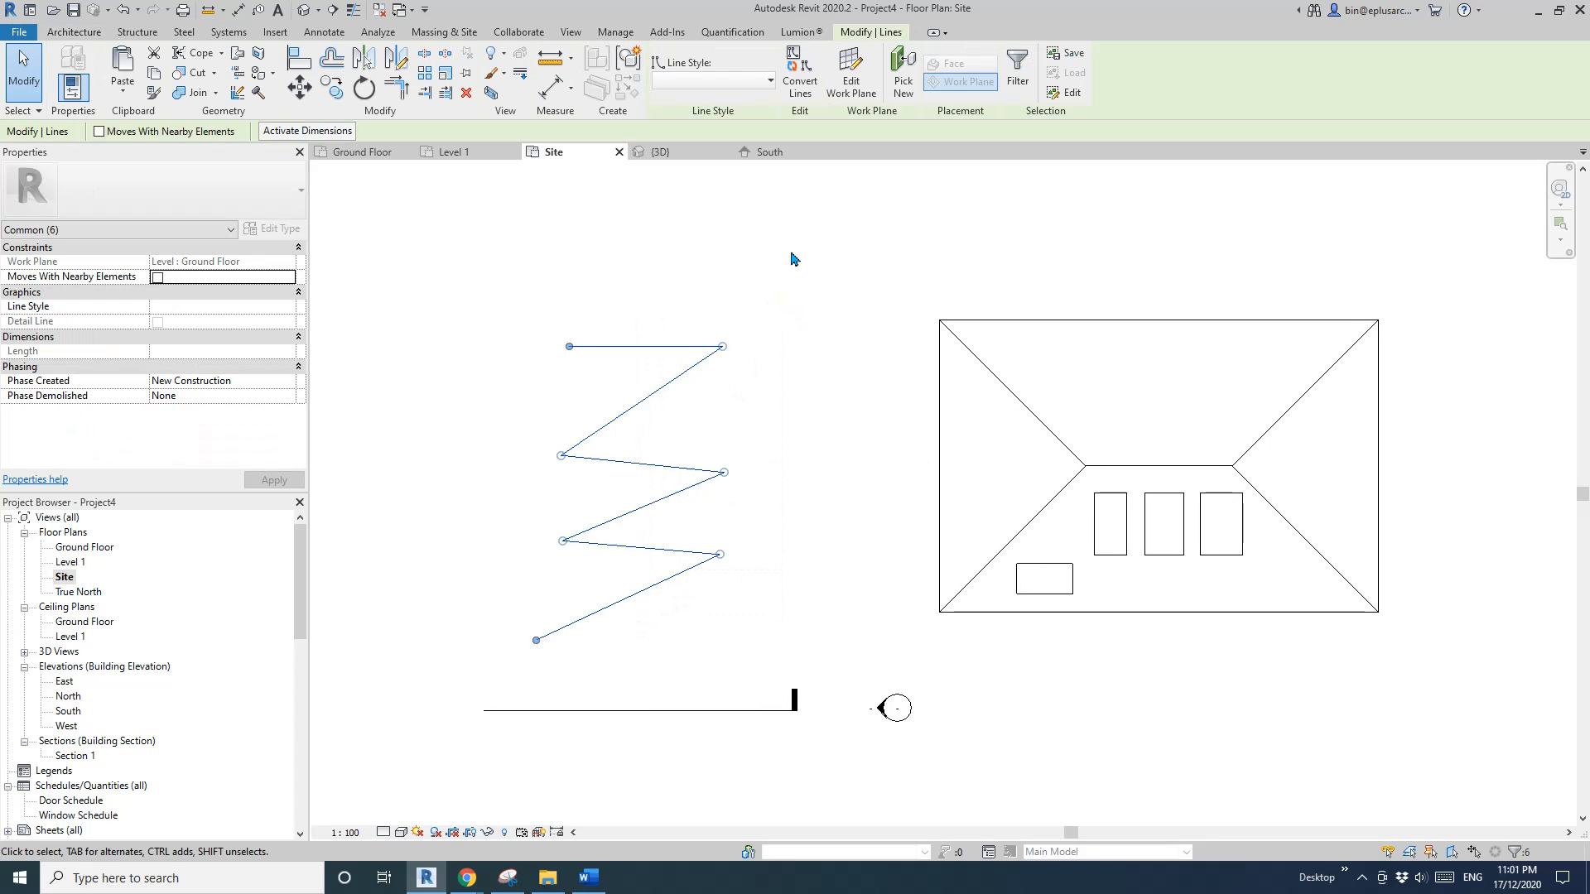
left_click(800, 76)
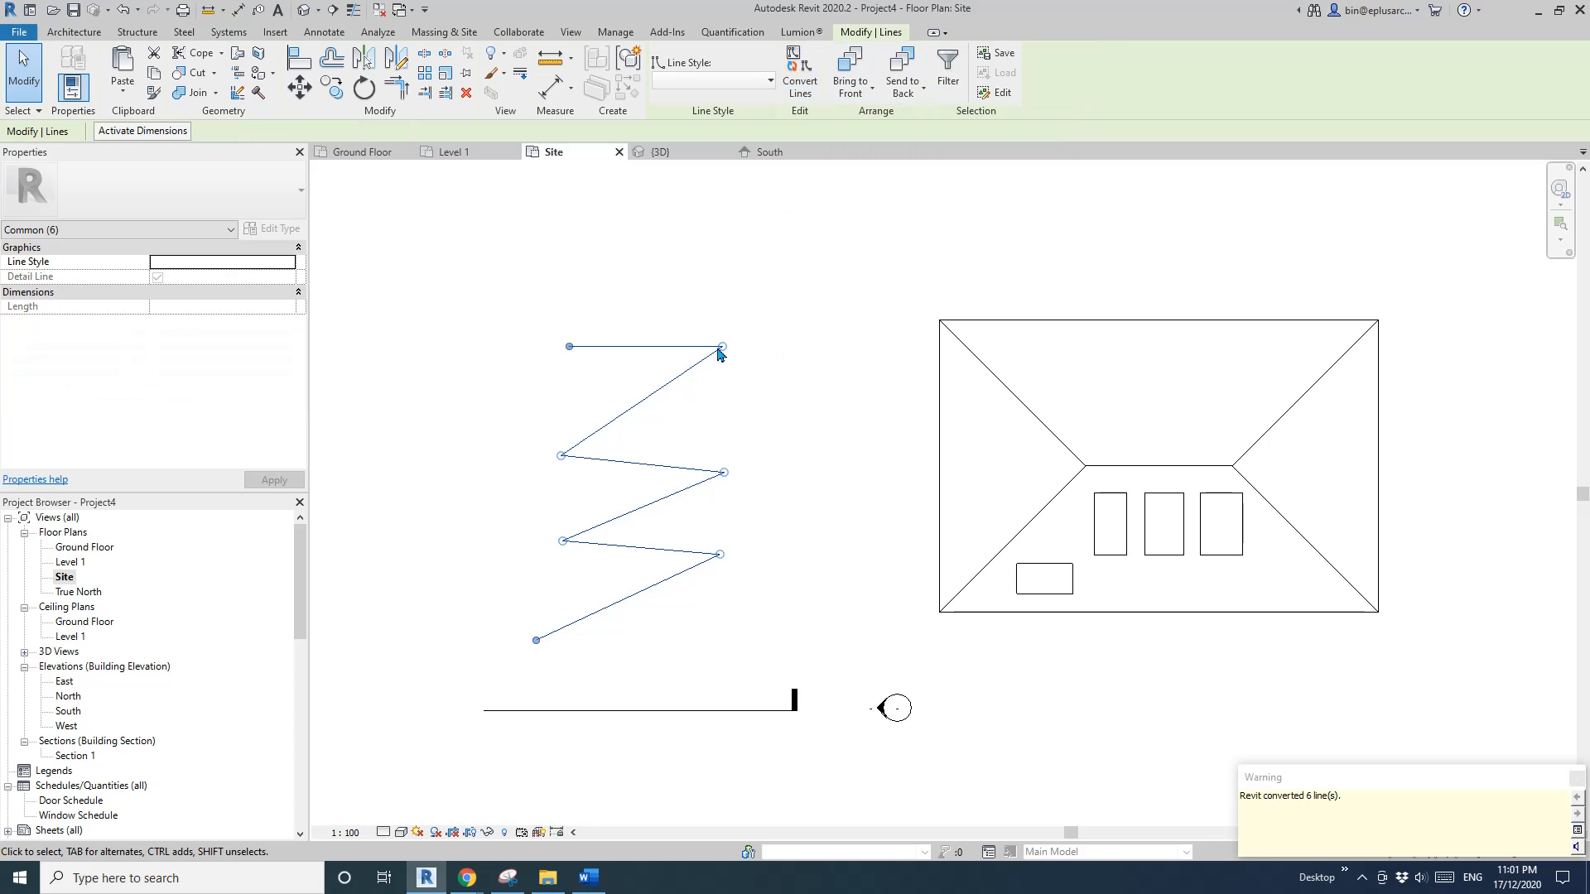
left_click(721, 440)
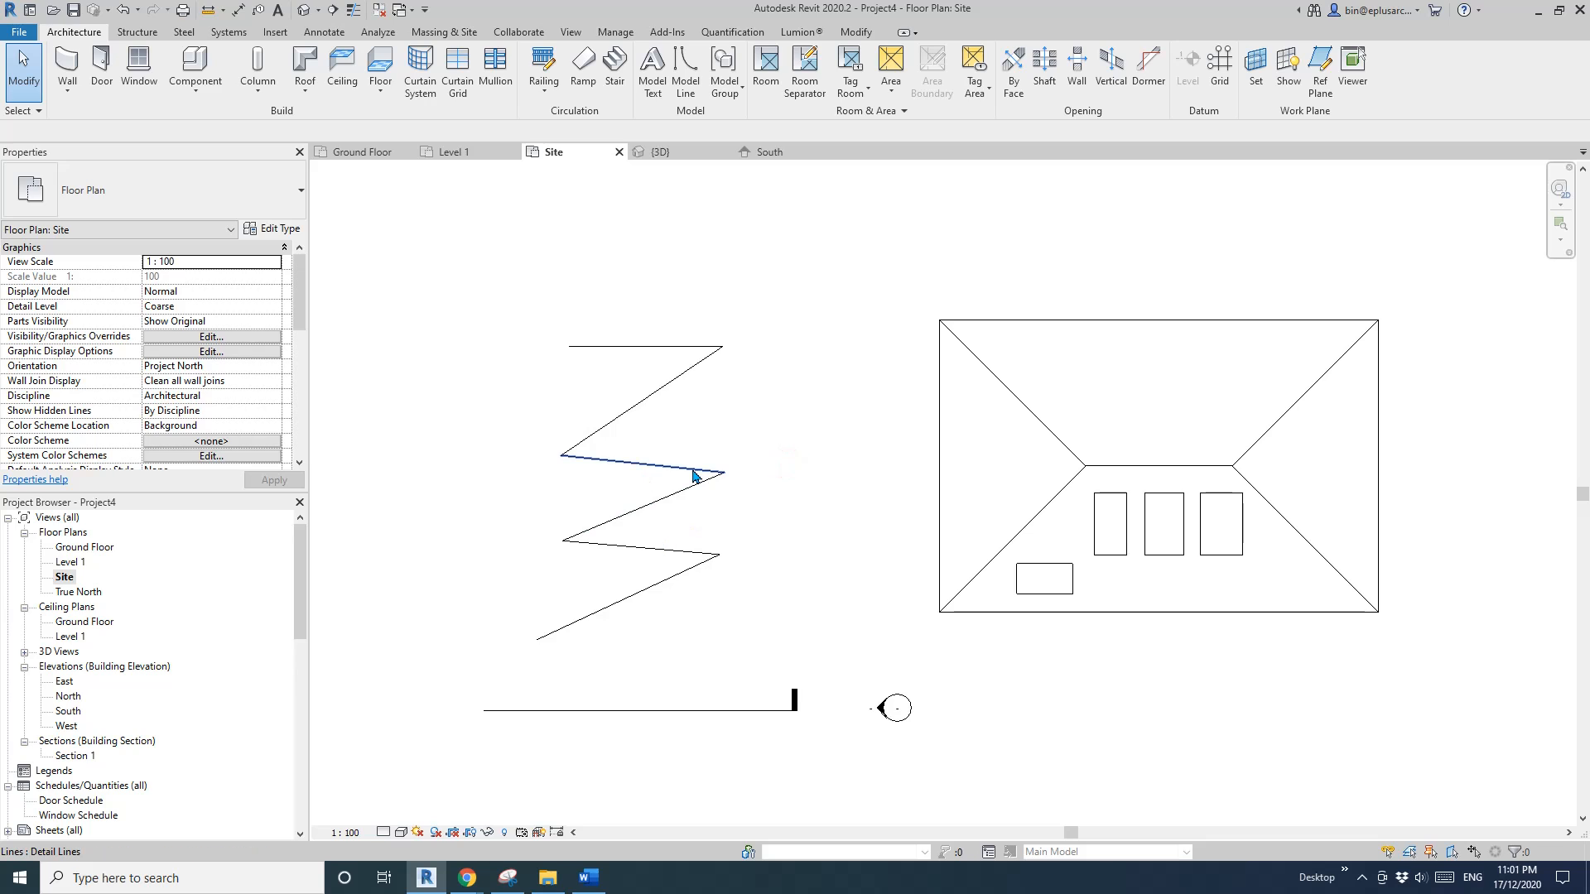
Check the converted zigzag's visibility in the 3D, Site and Ground Floor views, and inspect the Ground Floor plan's remaining zigzag chain
left_click(304, 12)
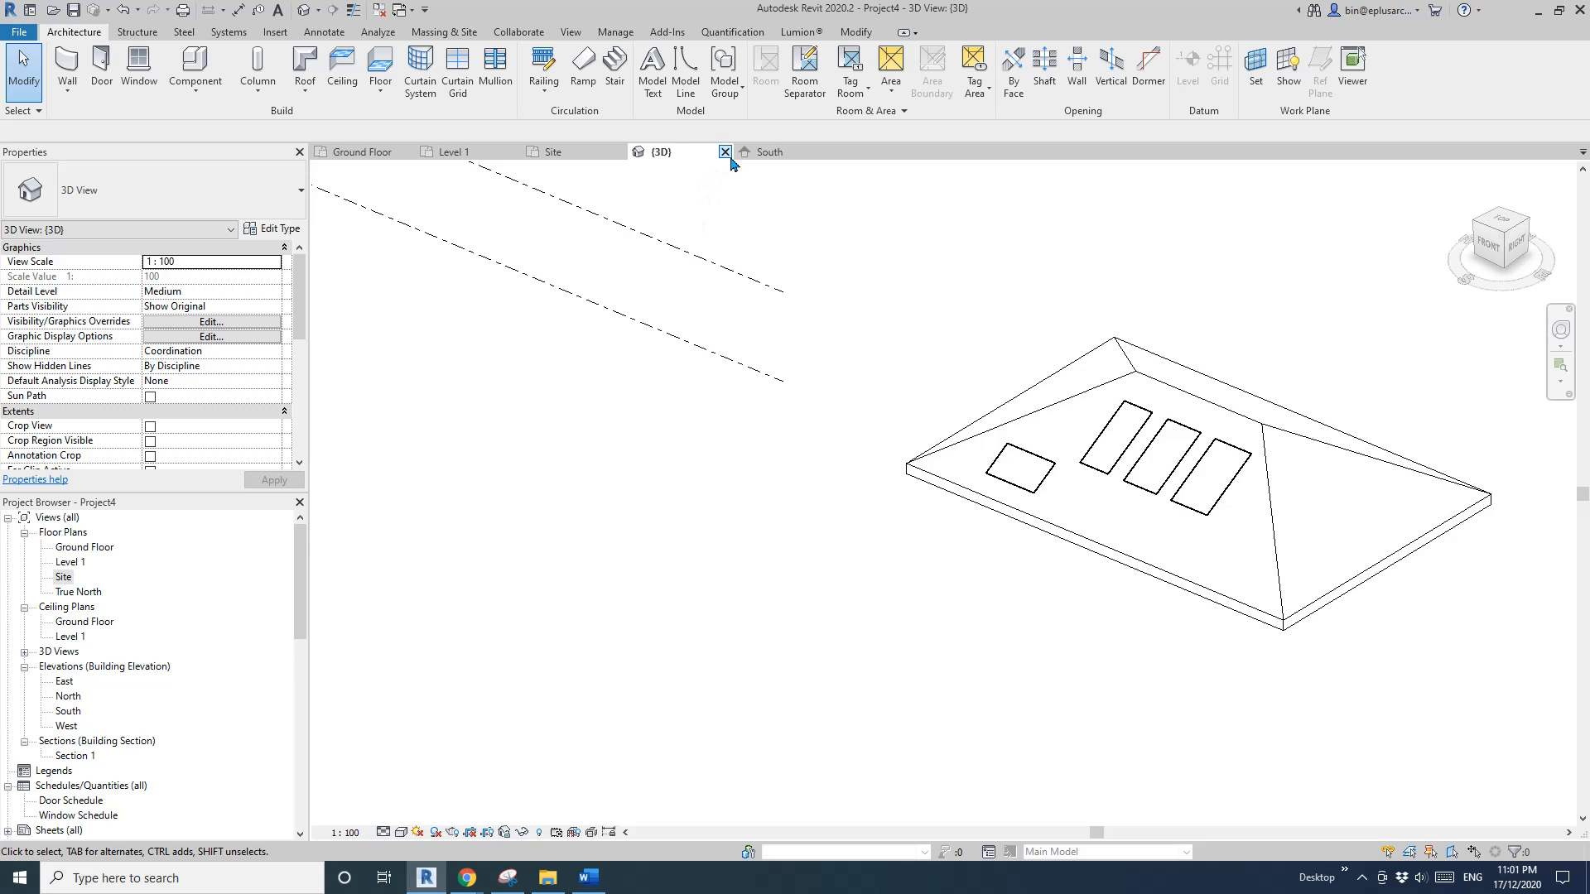
double_click(72, 579)
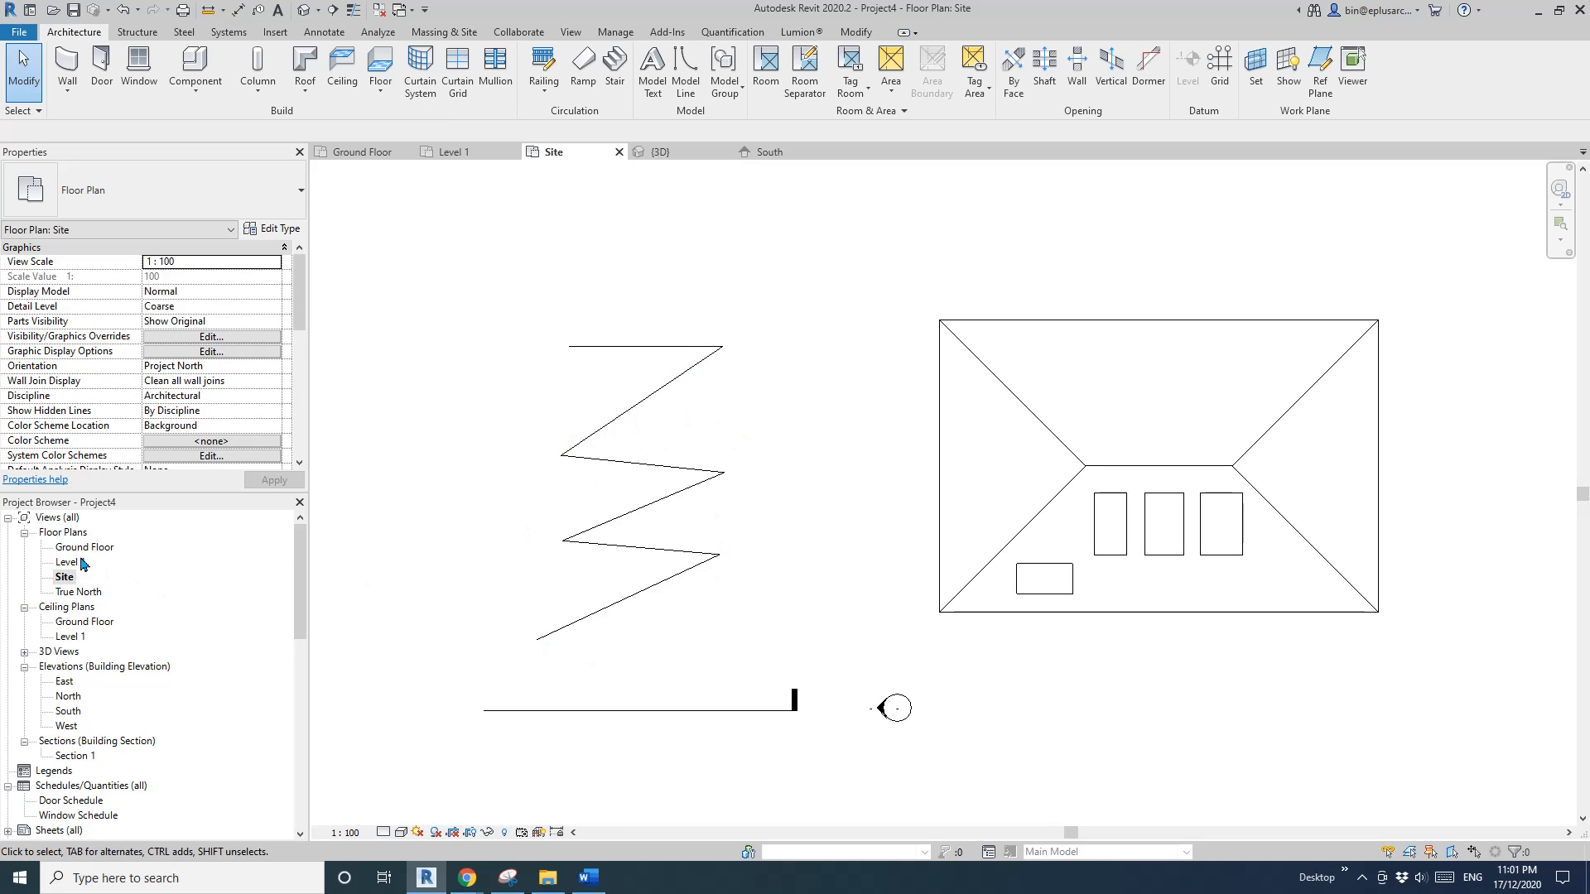
double_click(81, 548)
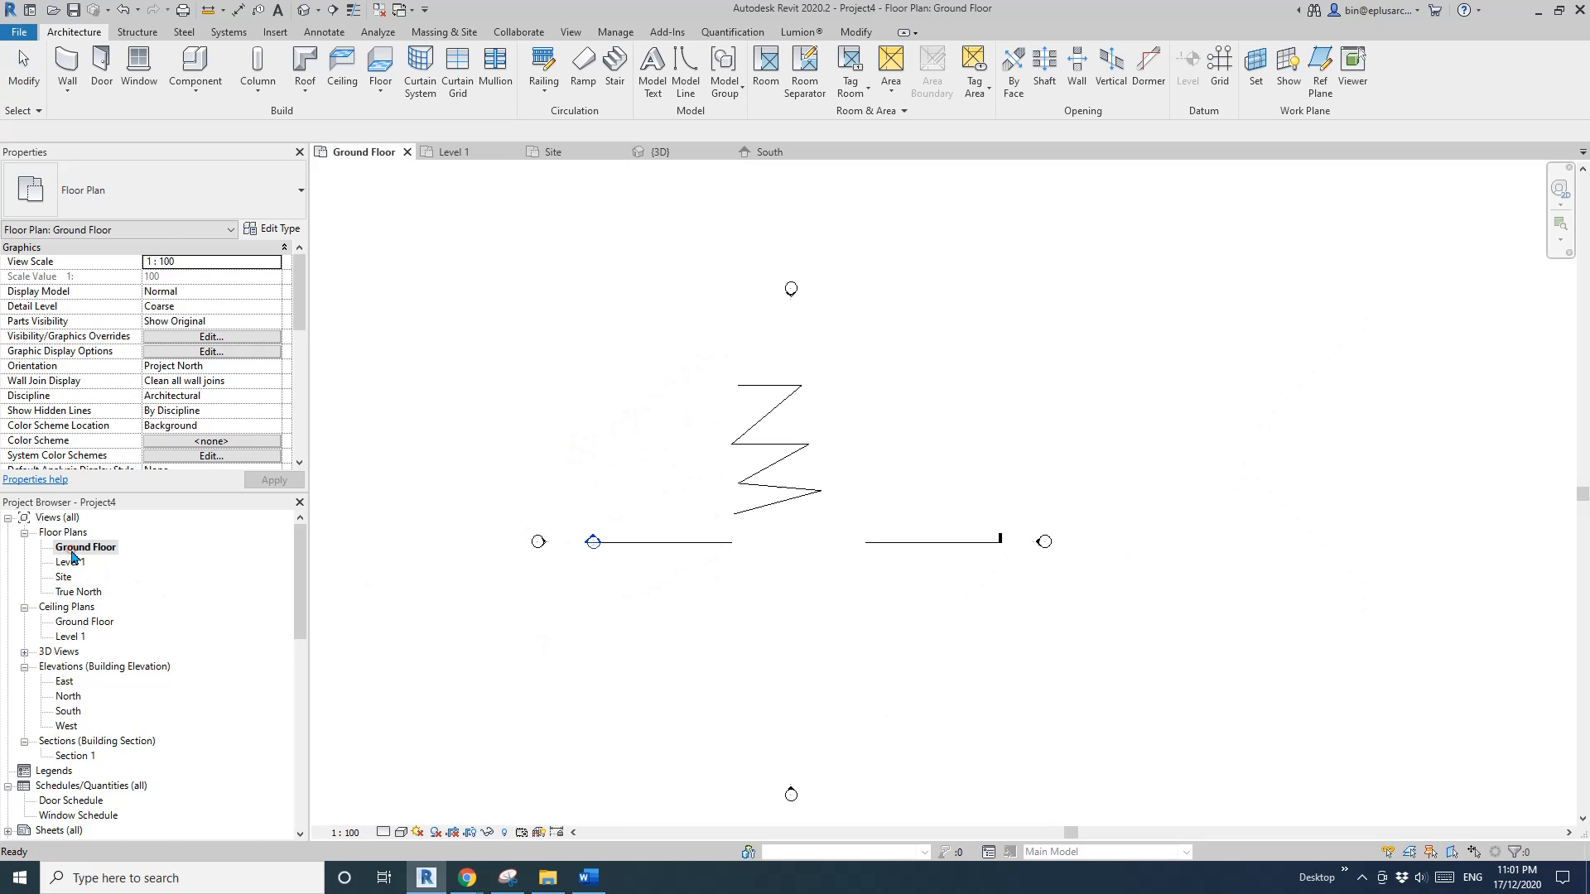
key("Tab")
left_click(762, 481)
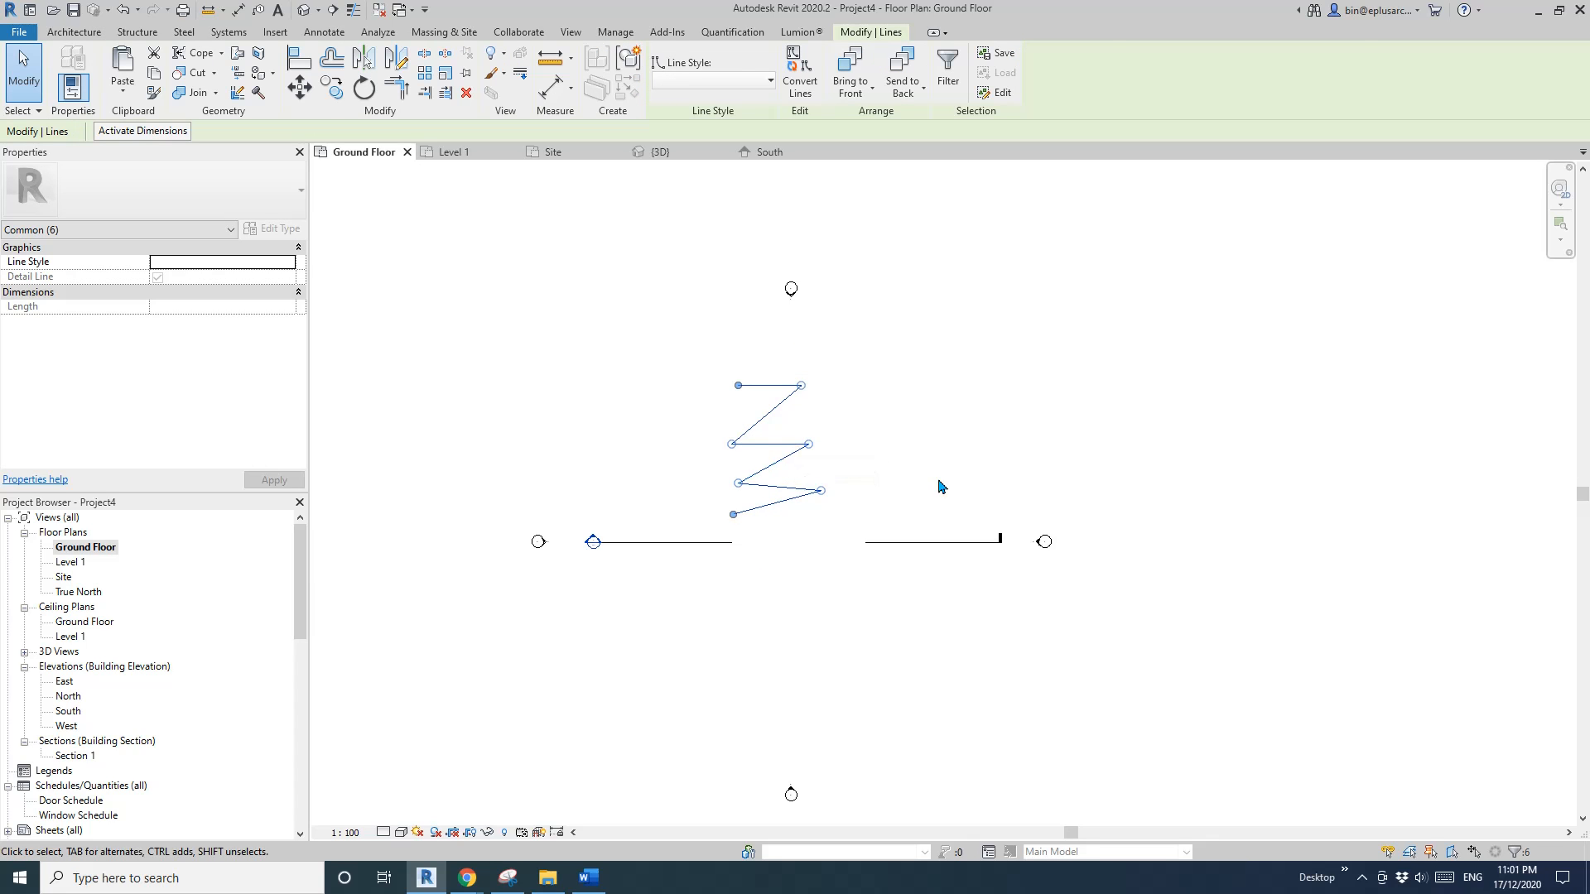
left_click(925, 431)
left_click_drag(882, 370, 891, 434)
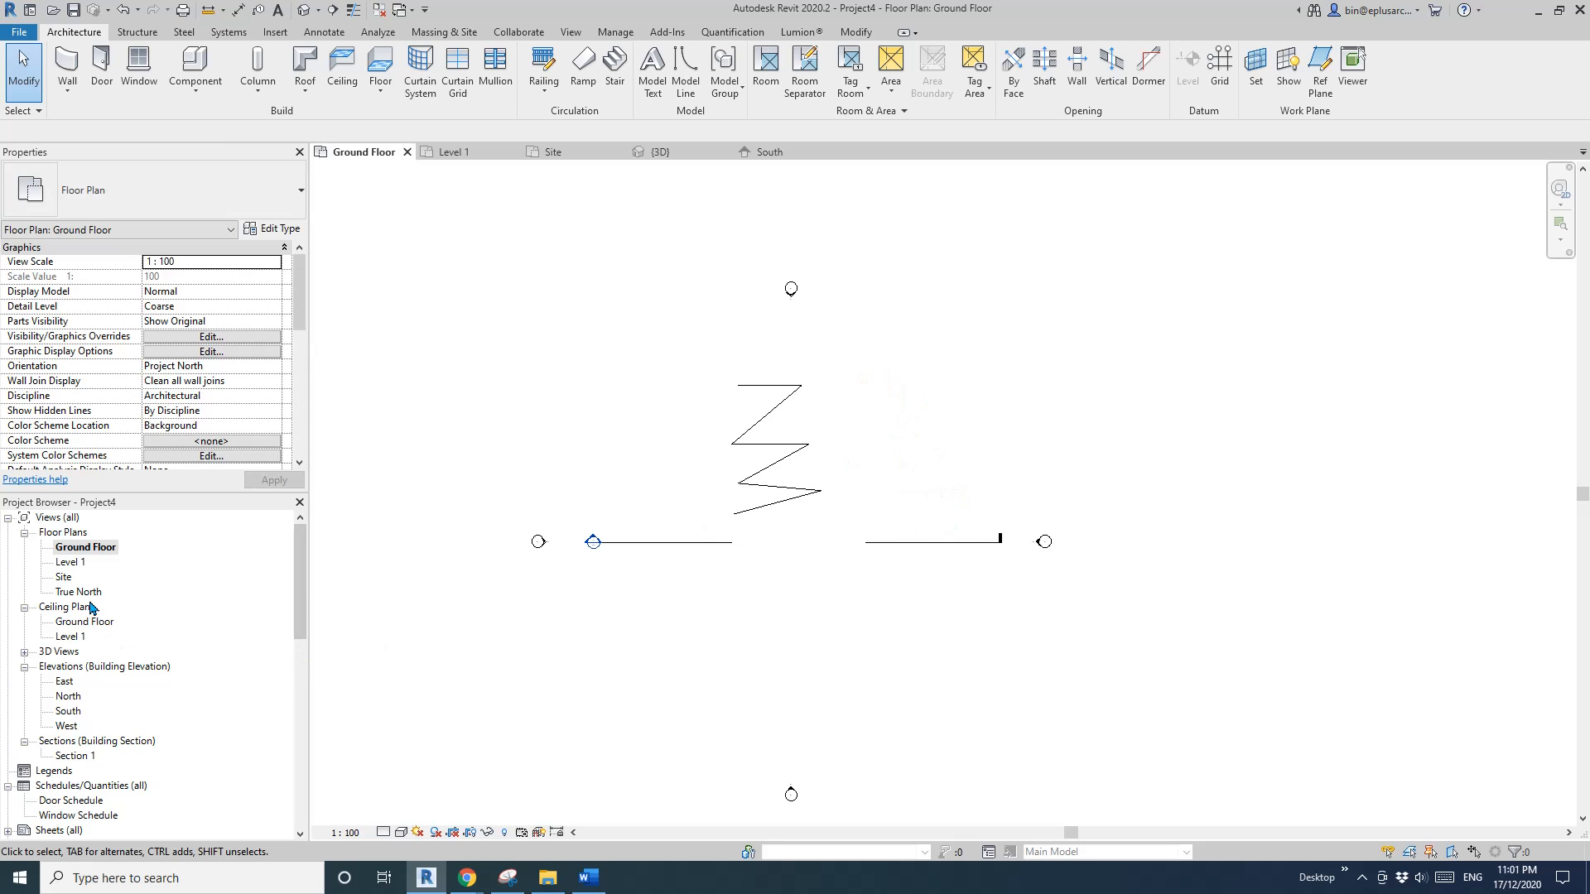
Convert the six zigzag detail lines in the Site plan back to model lines
double_click(64, 578)
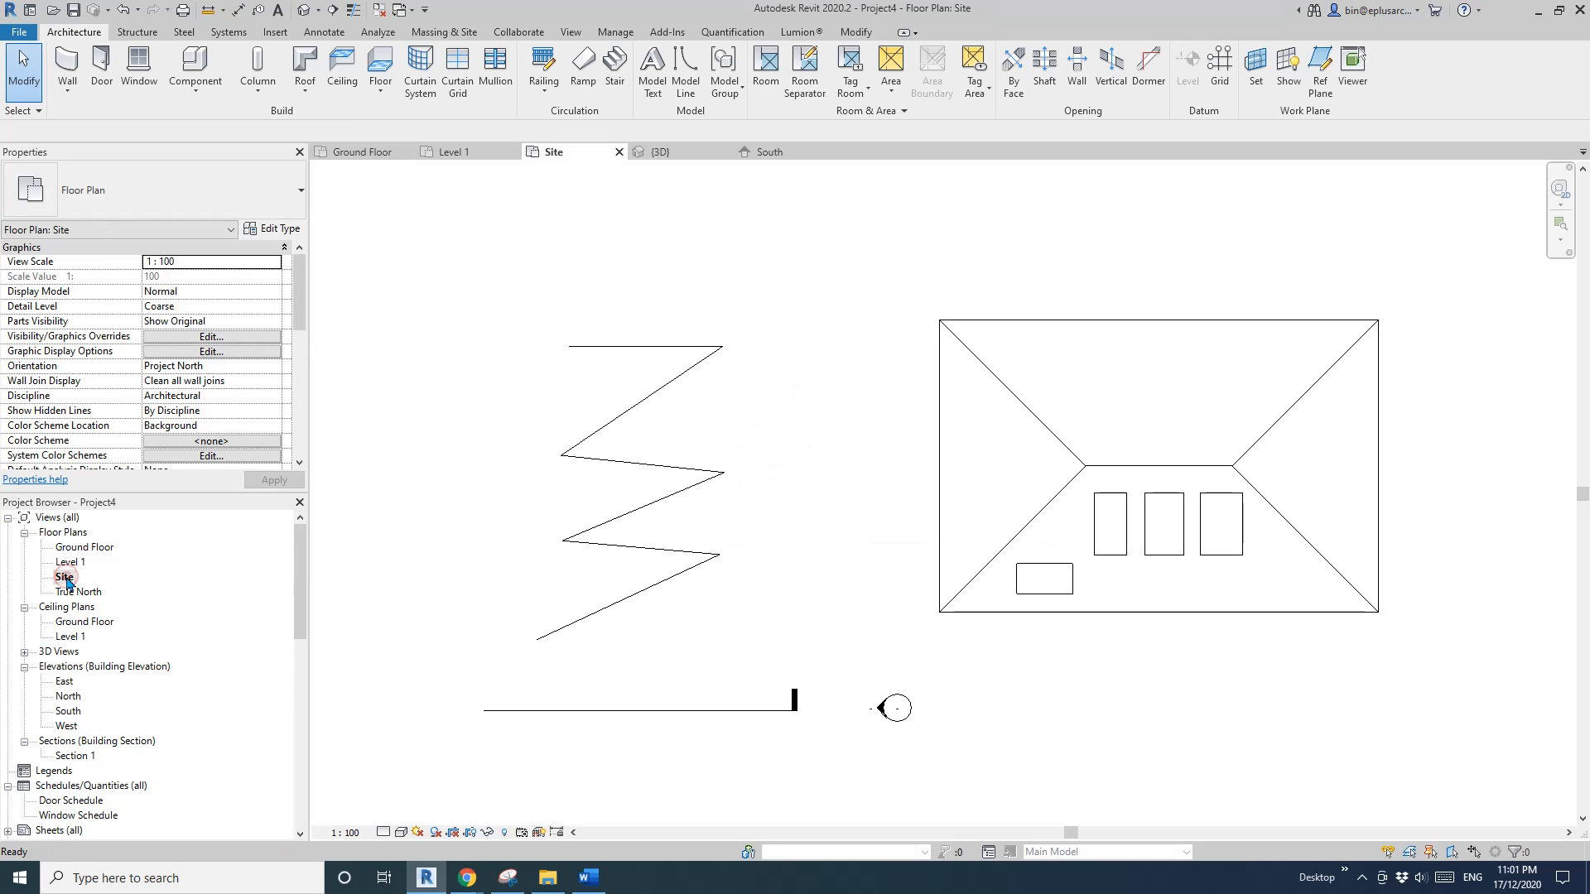
middle_click_drag(547, 508, 751, 509)
left_click_drag(935, 327, 805, 627)
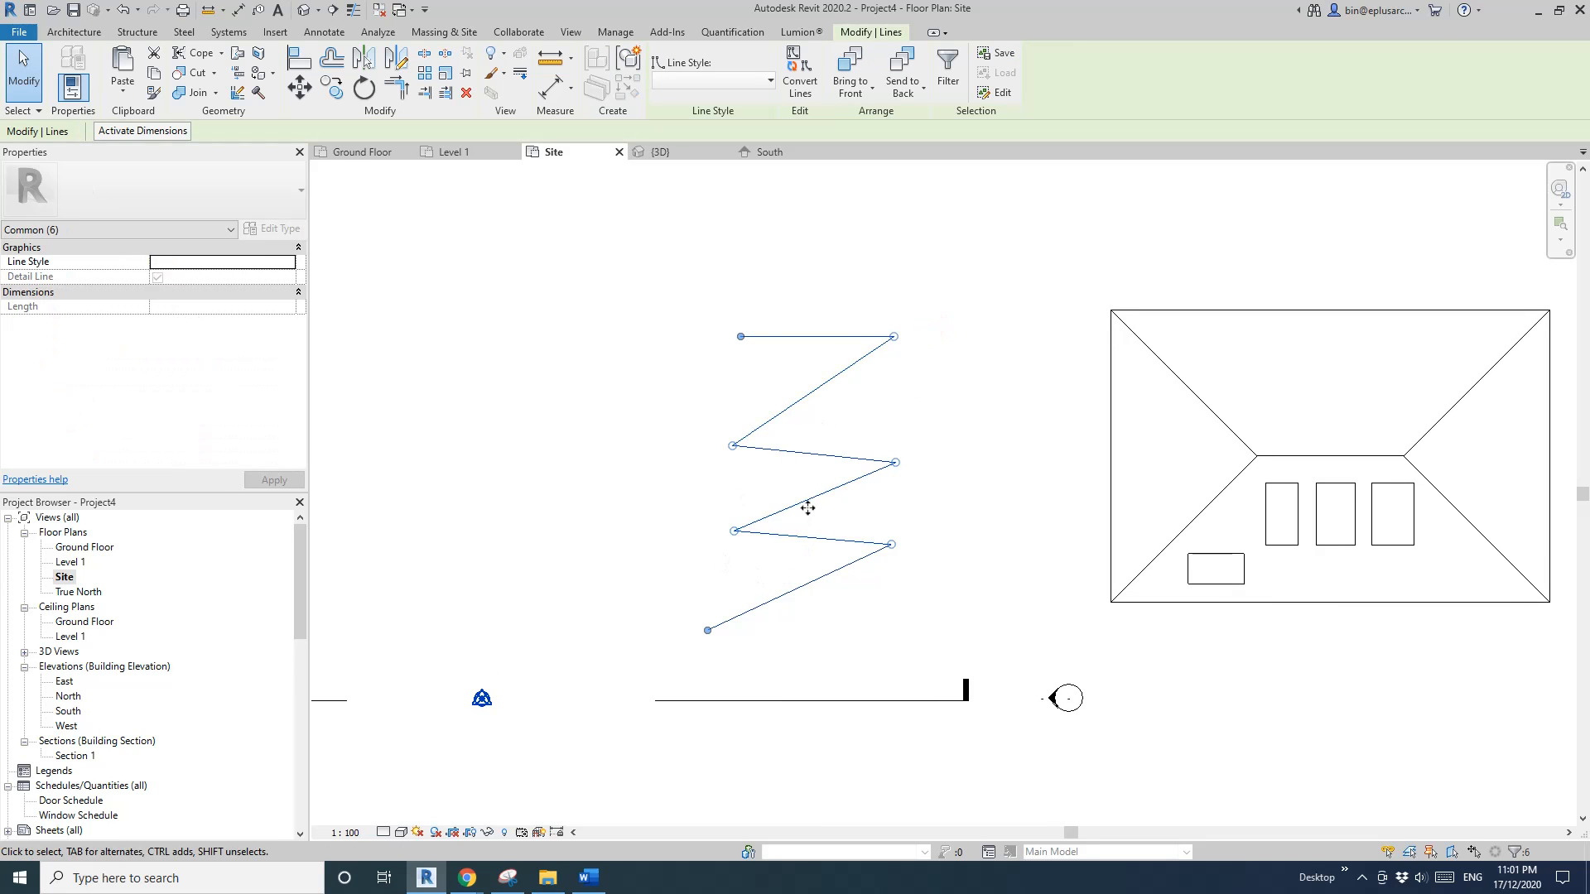
left_click(801, 87)
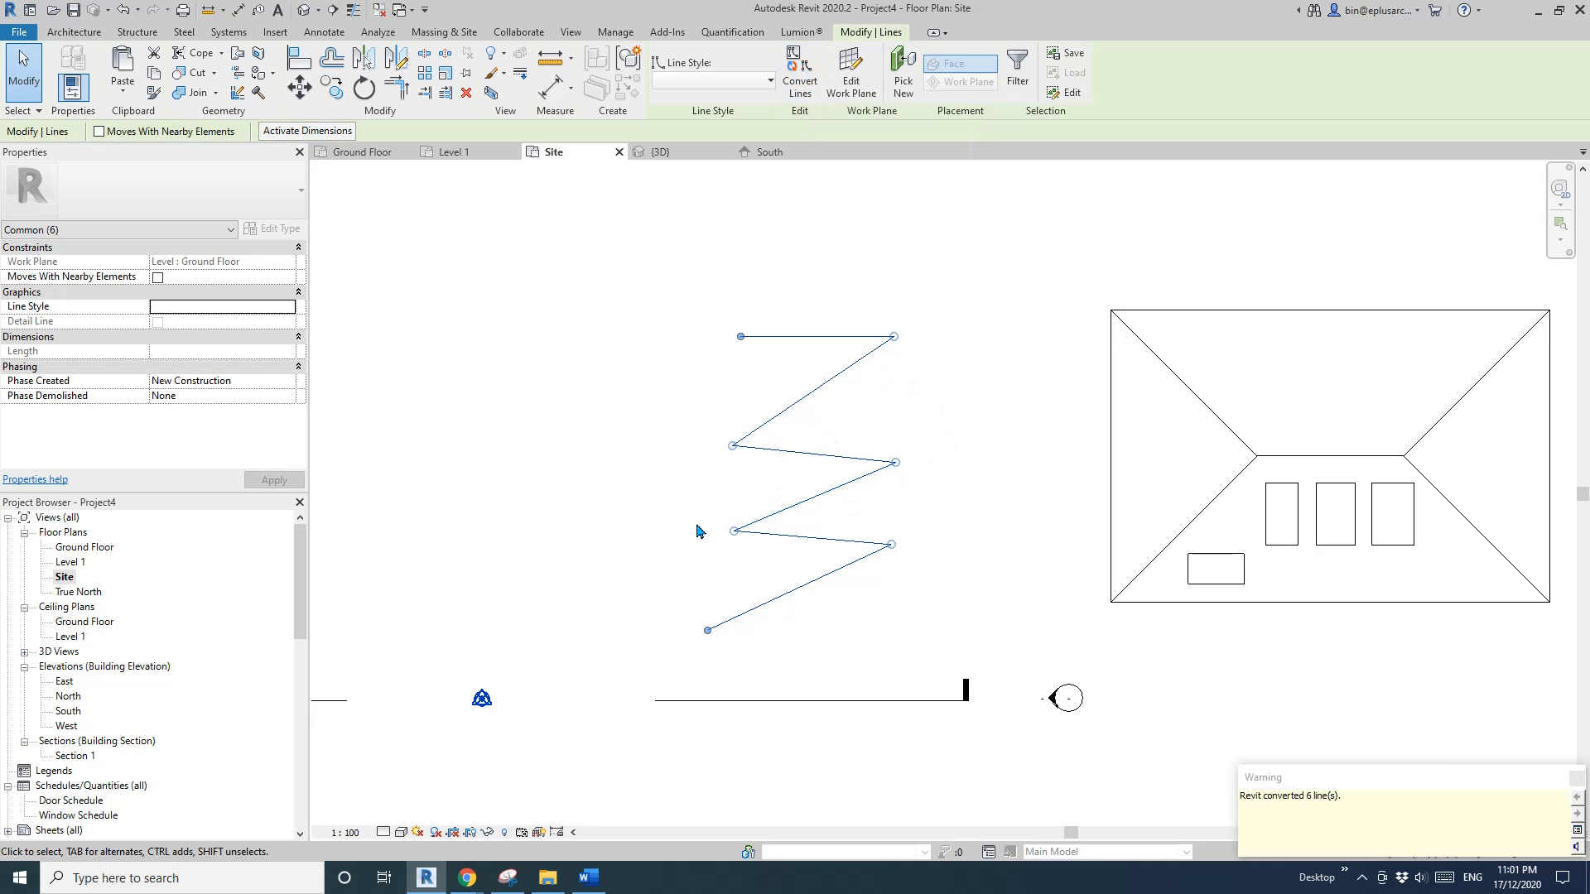
key("Escape")
scroll(698, 499, "down", 2)
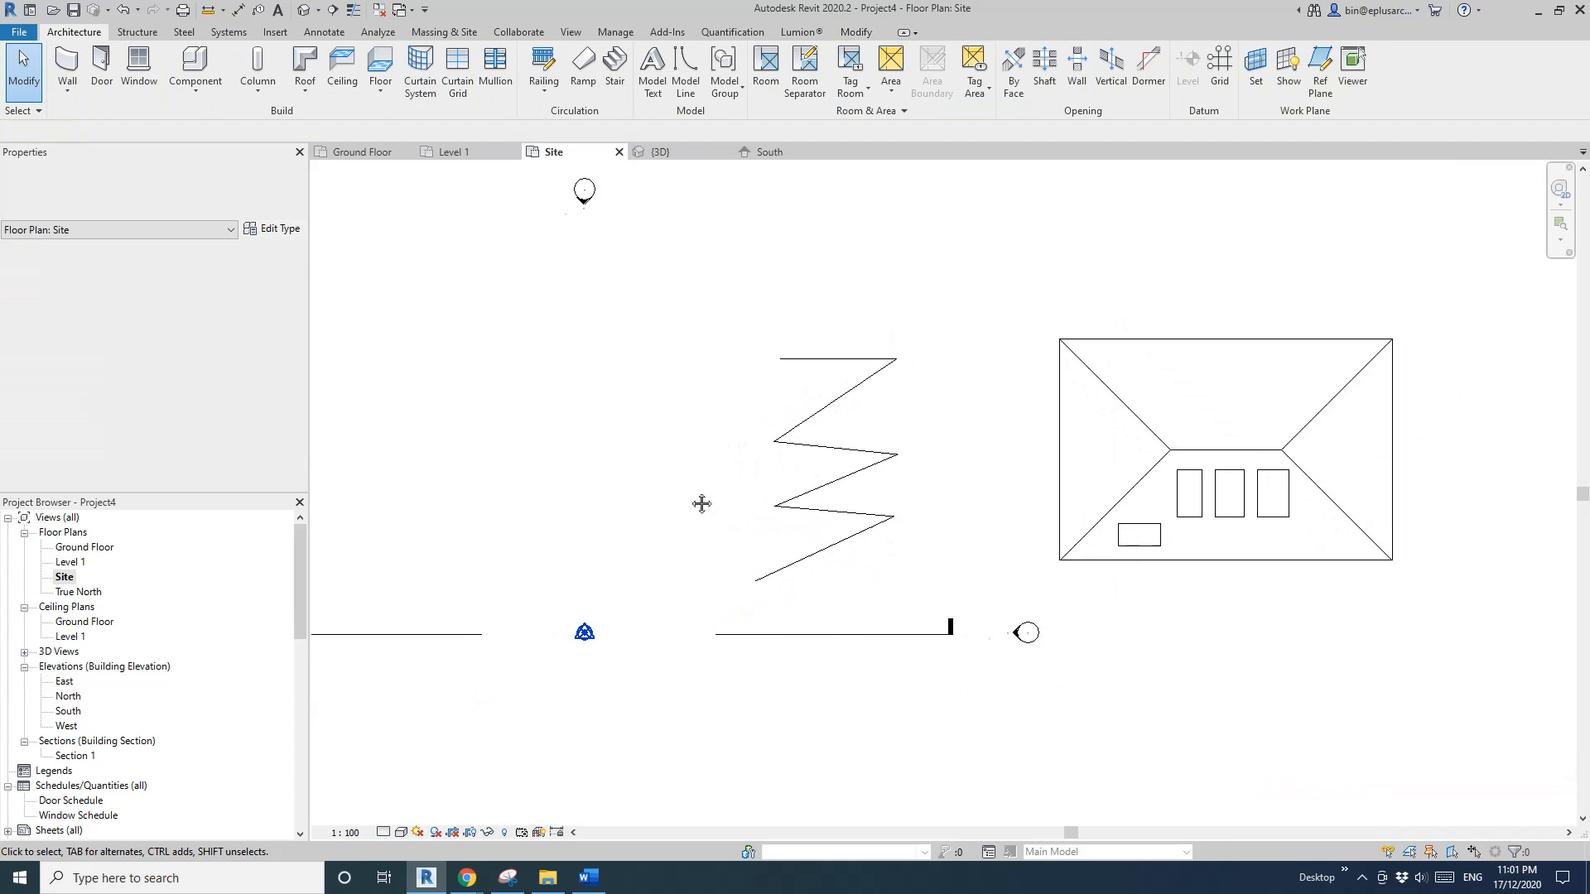
Check the zigzag beside the roof in the 3D view and the Ground Floor plan
left_click(304, 9)
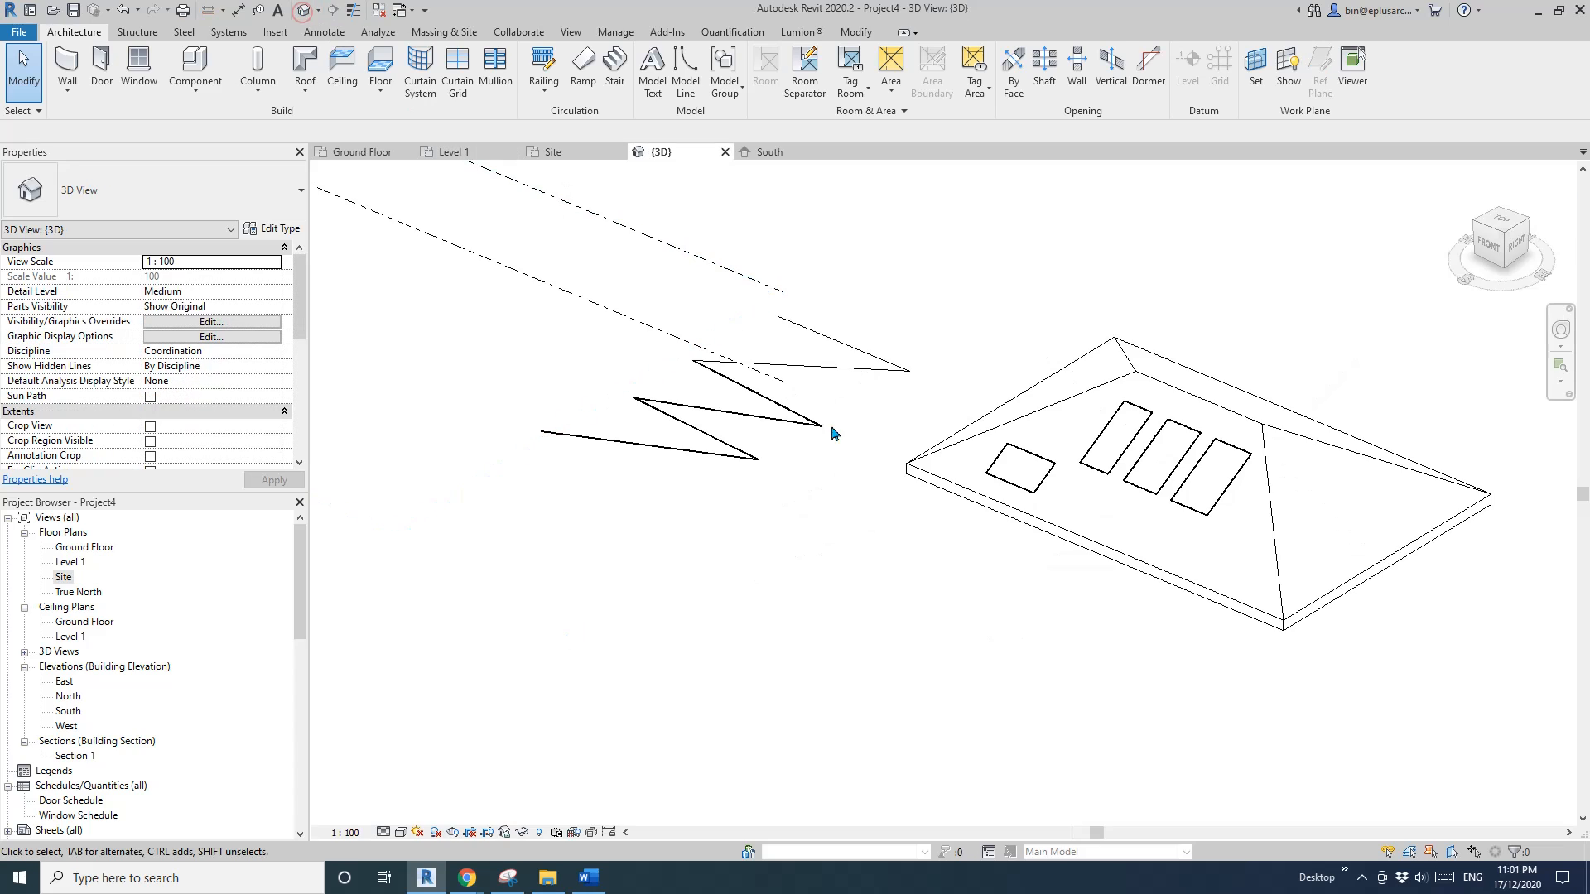
double_click(83, 547)
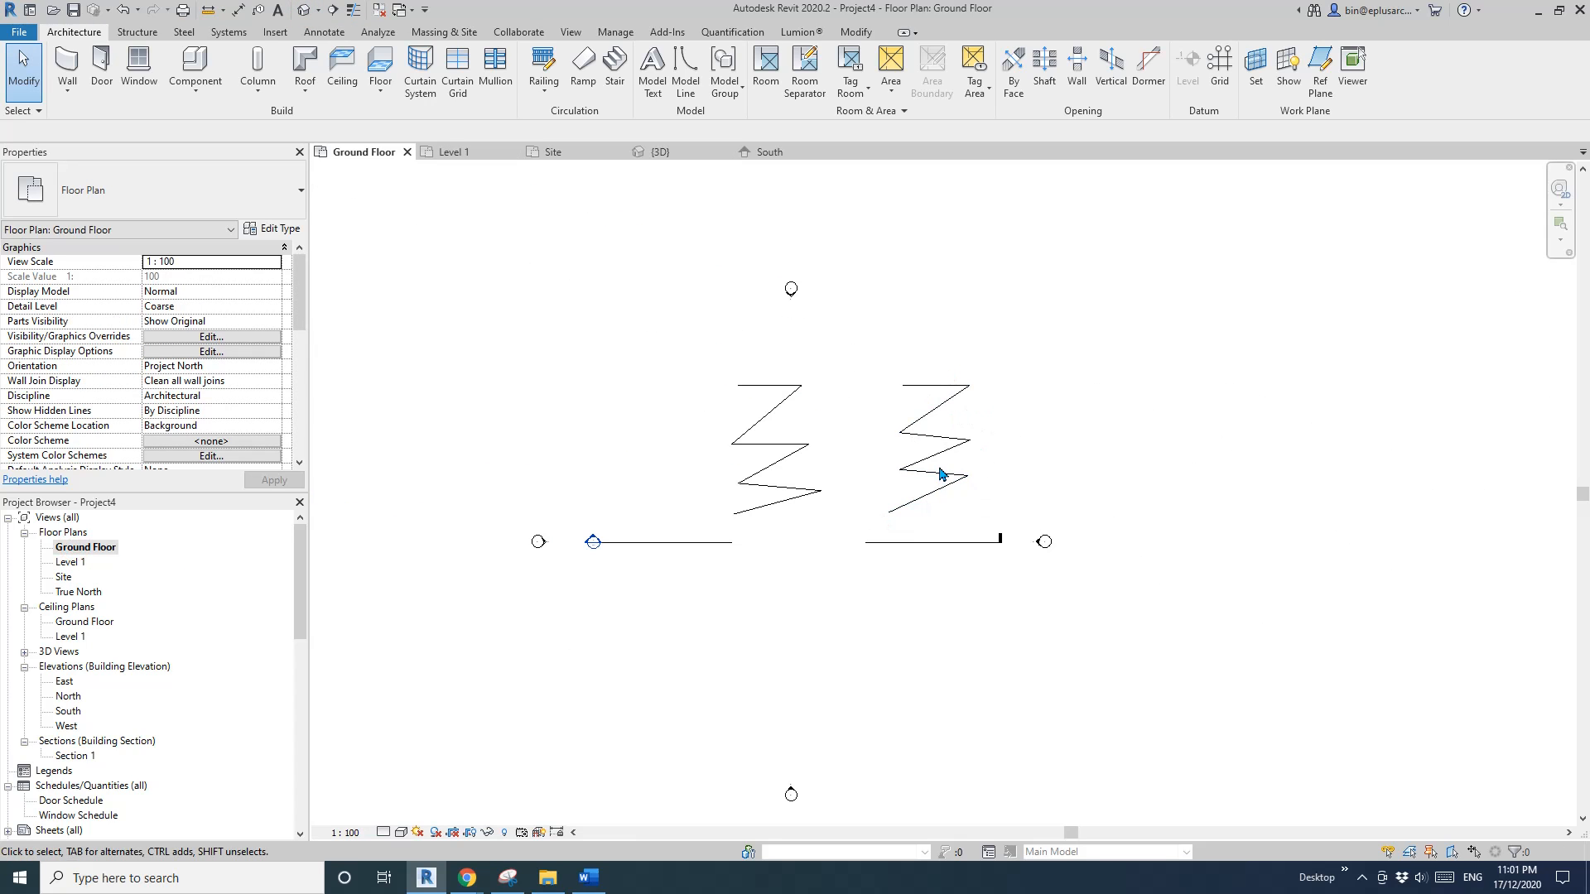
scroll(931, 471, "up", 2)
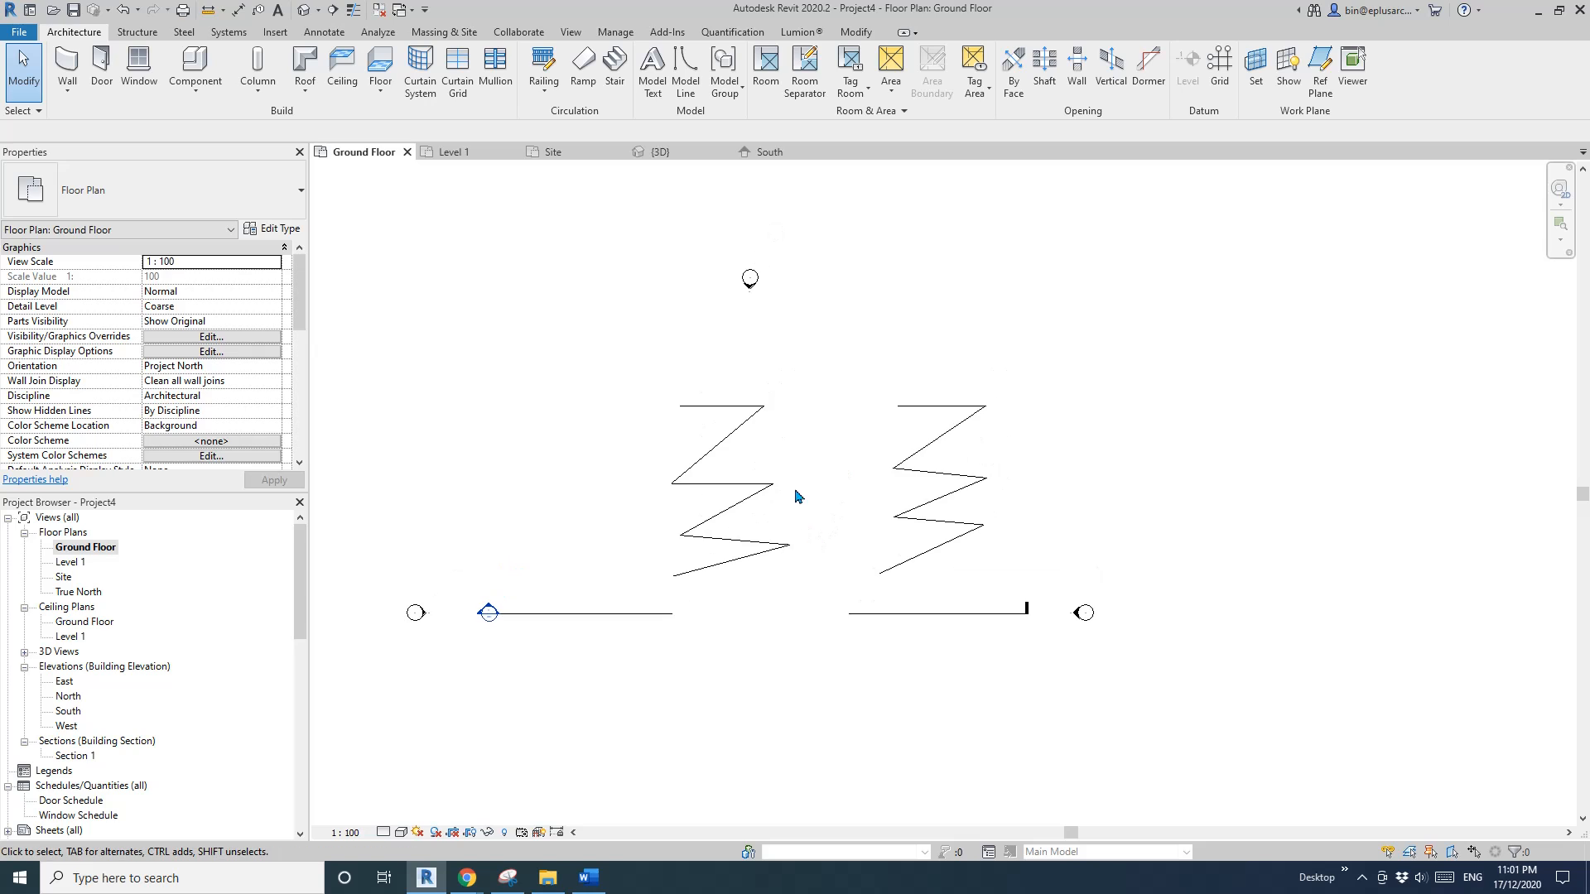
Convert the six detail lines of the western zigzag in the Ground Floor plan to model lines
left_click_drag(783, 390, 719, 593)
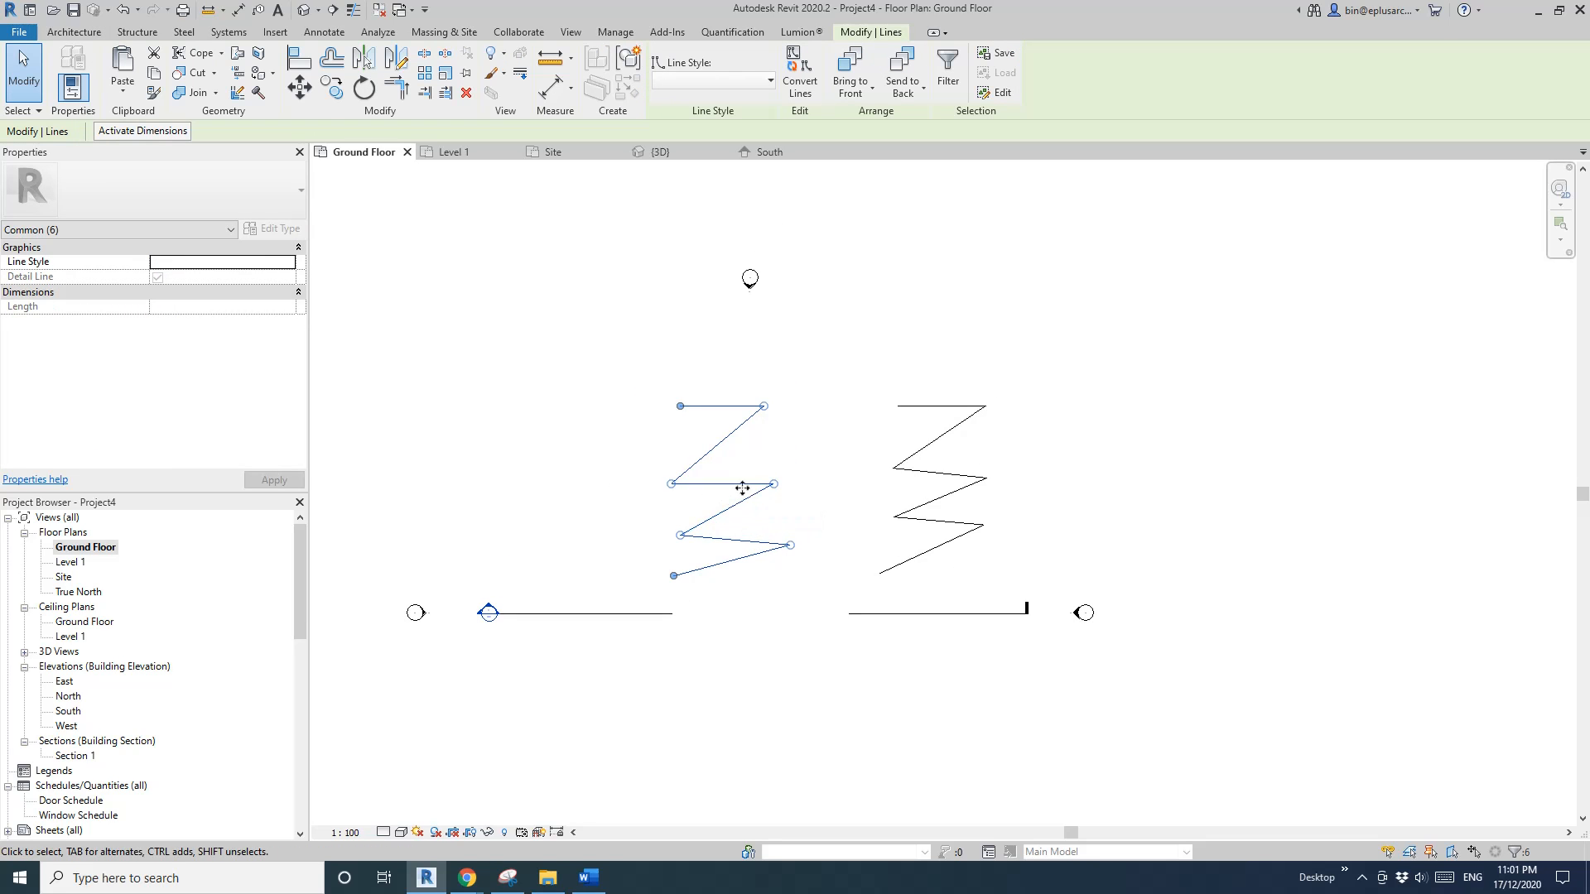
left_click(801, 73)
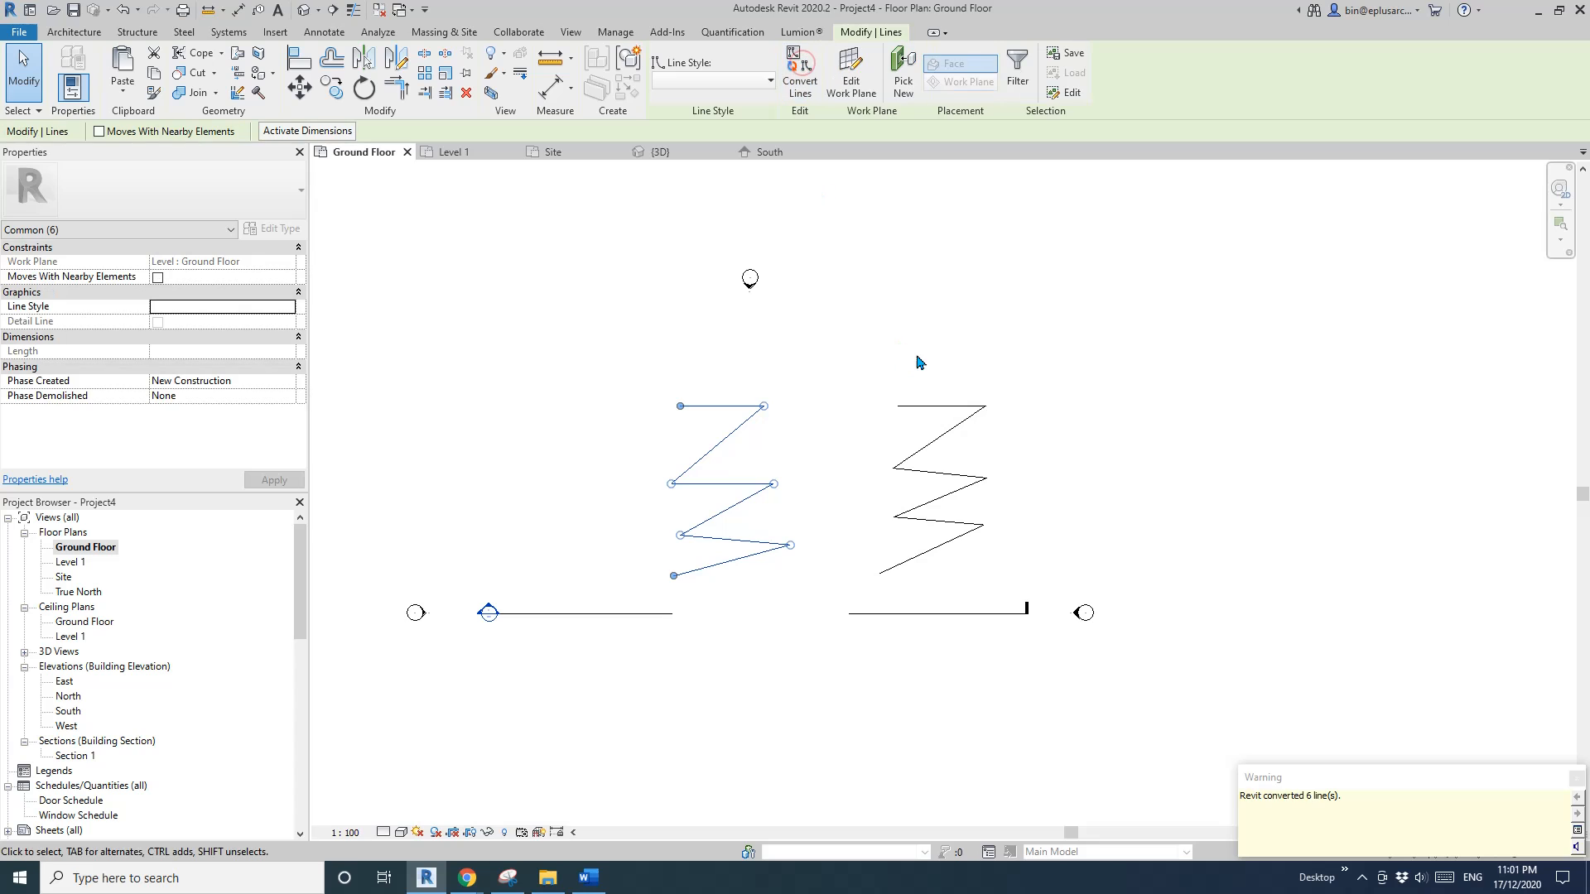
left_click(552, 527)
Check both zigzag chains in the Site plan and the 3D view
double_click(64, 577)
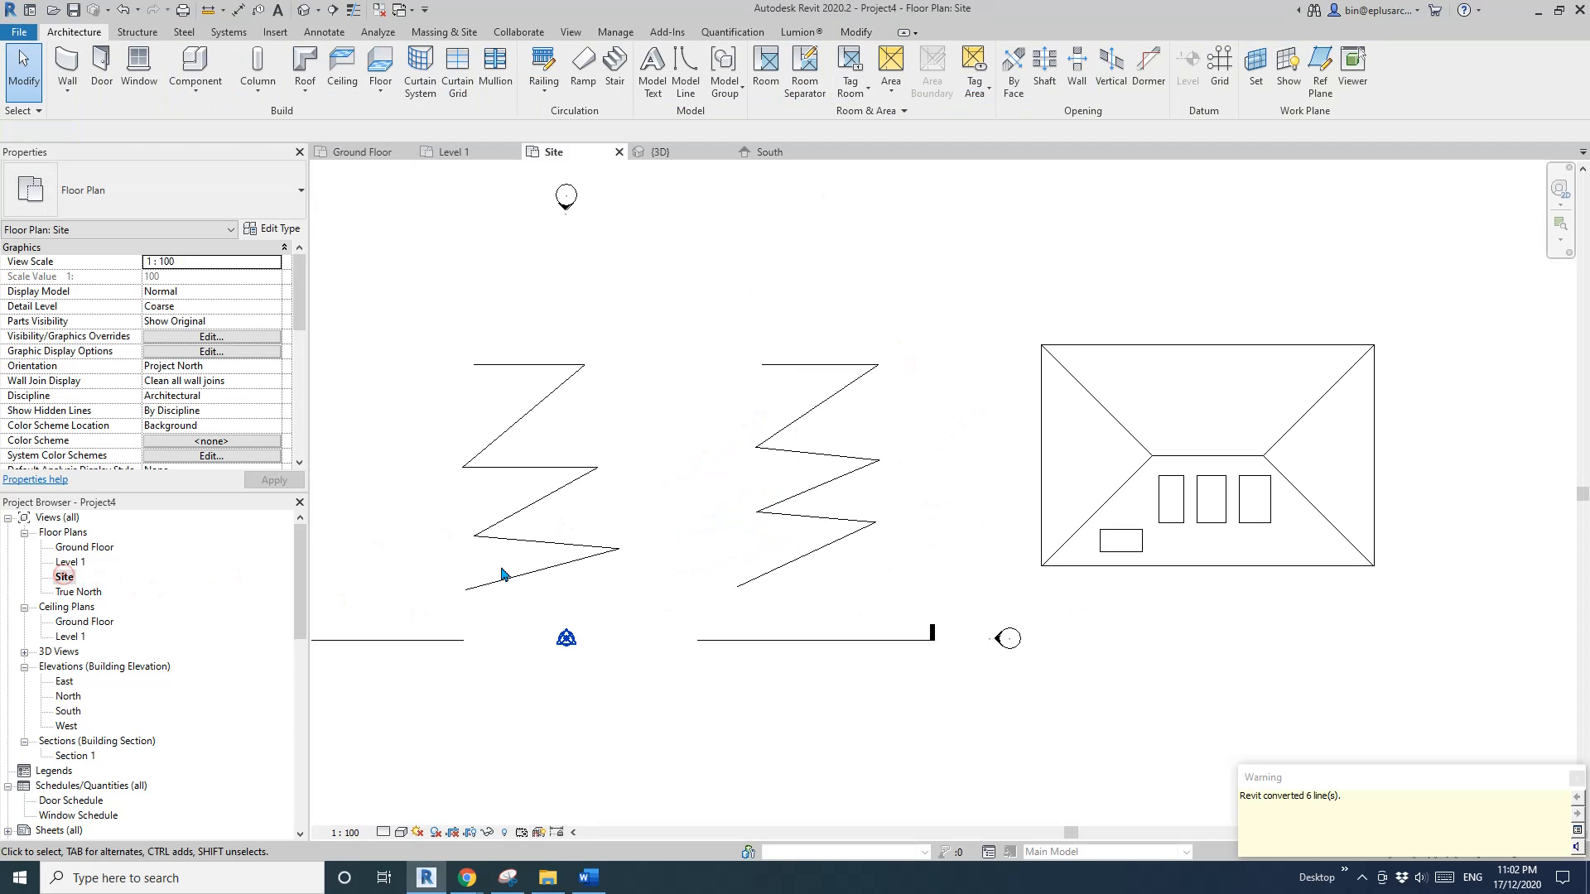
left_click(305, 10)
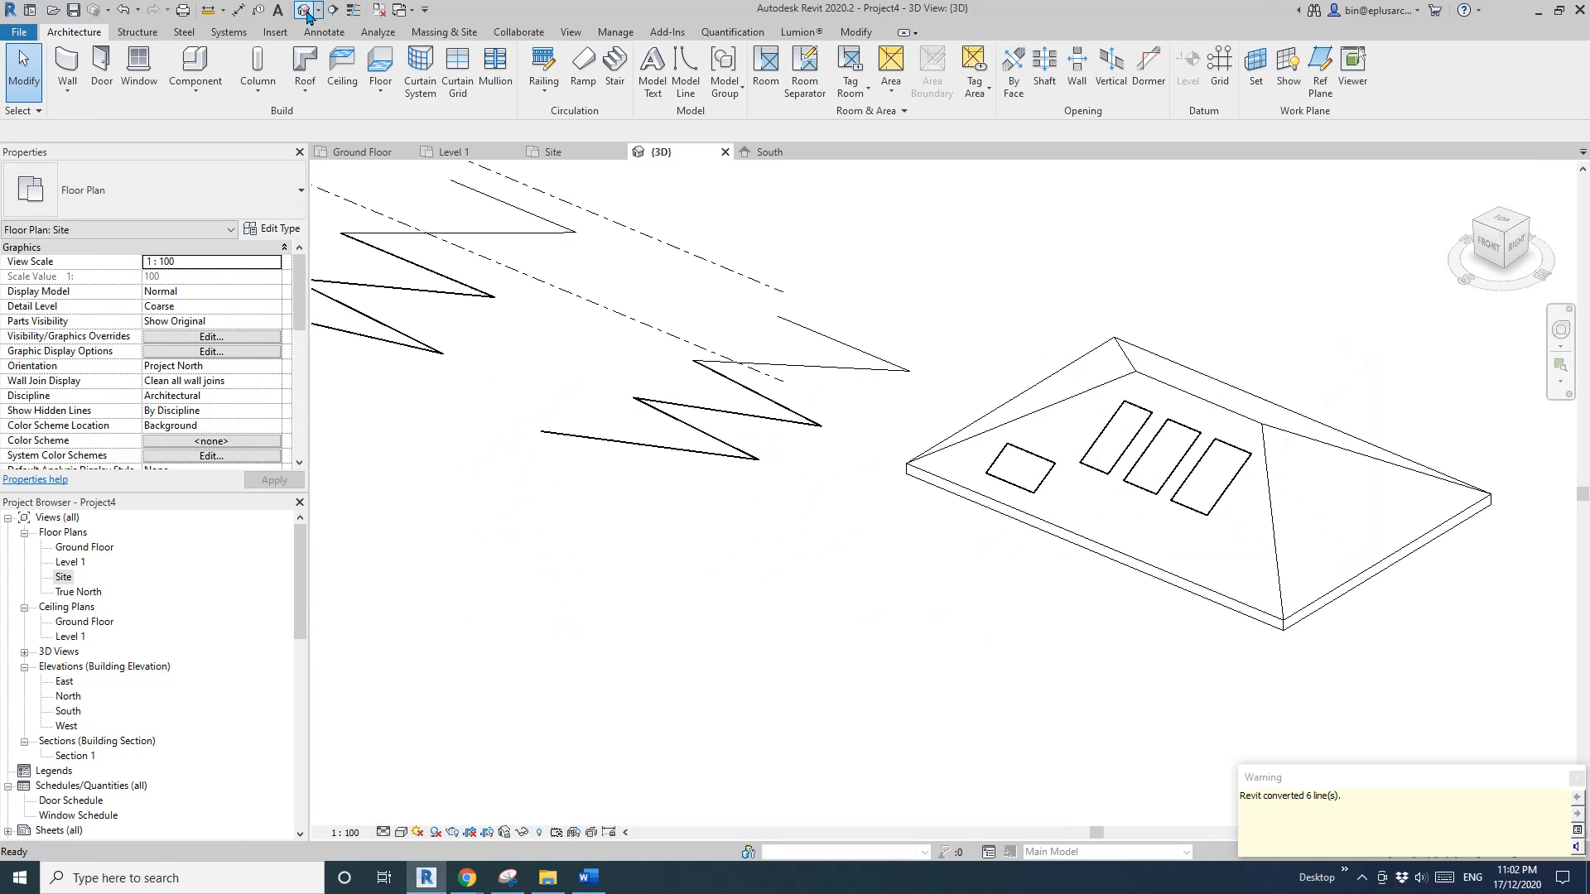
middle_click_drag(511, 390, 717, 524)
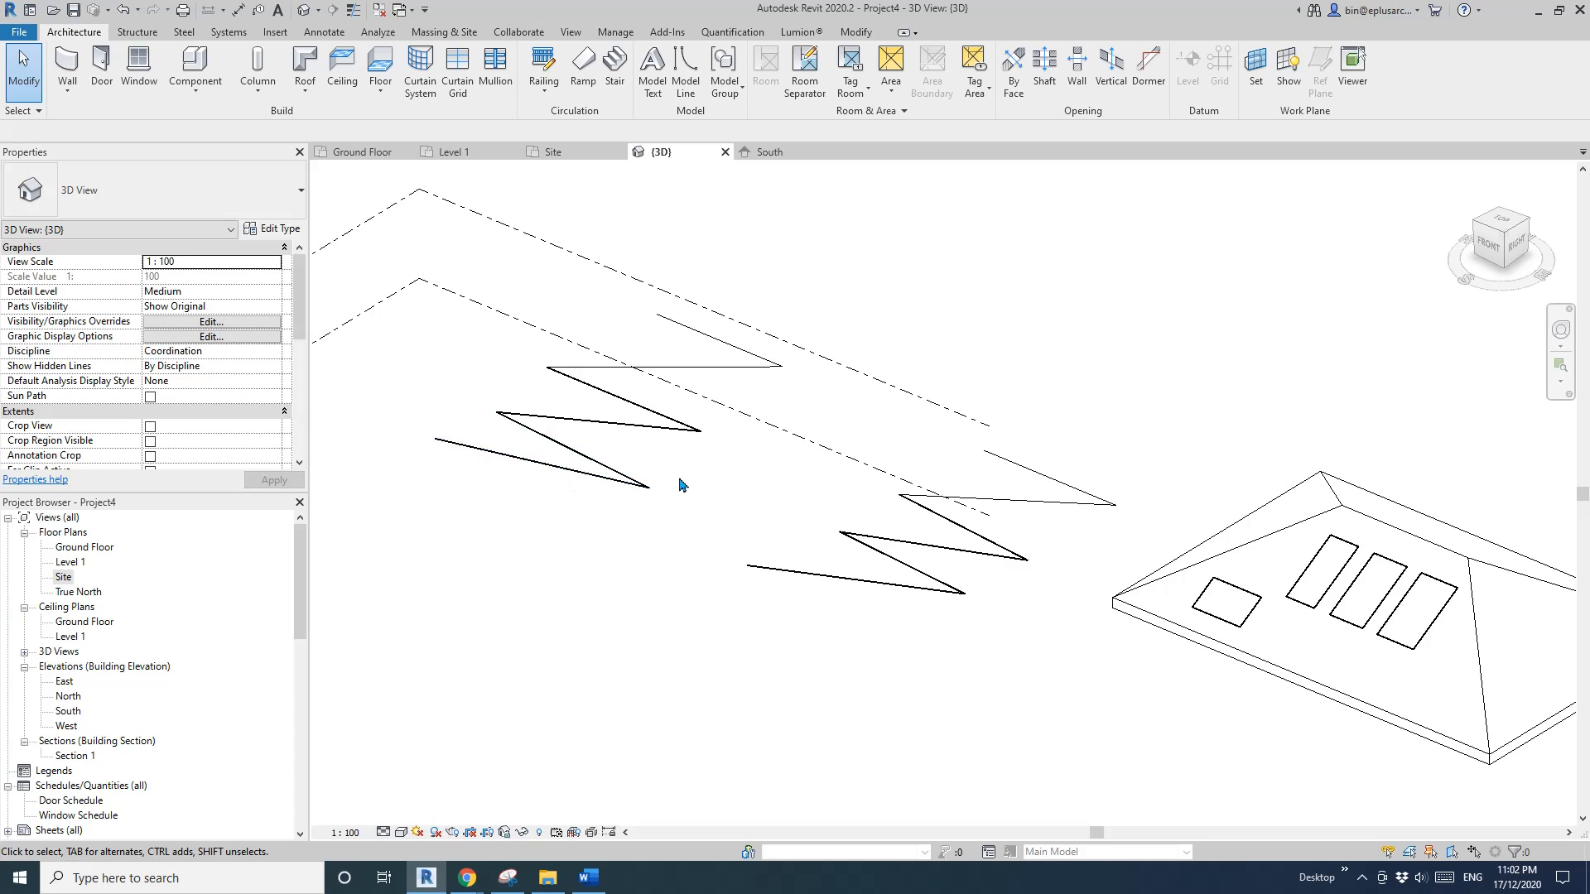
scroll(679, 485, "down", 2)
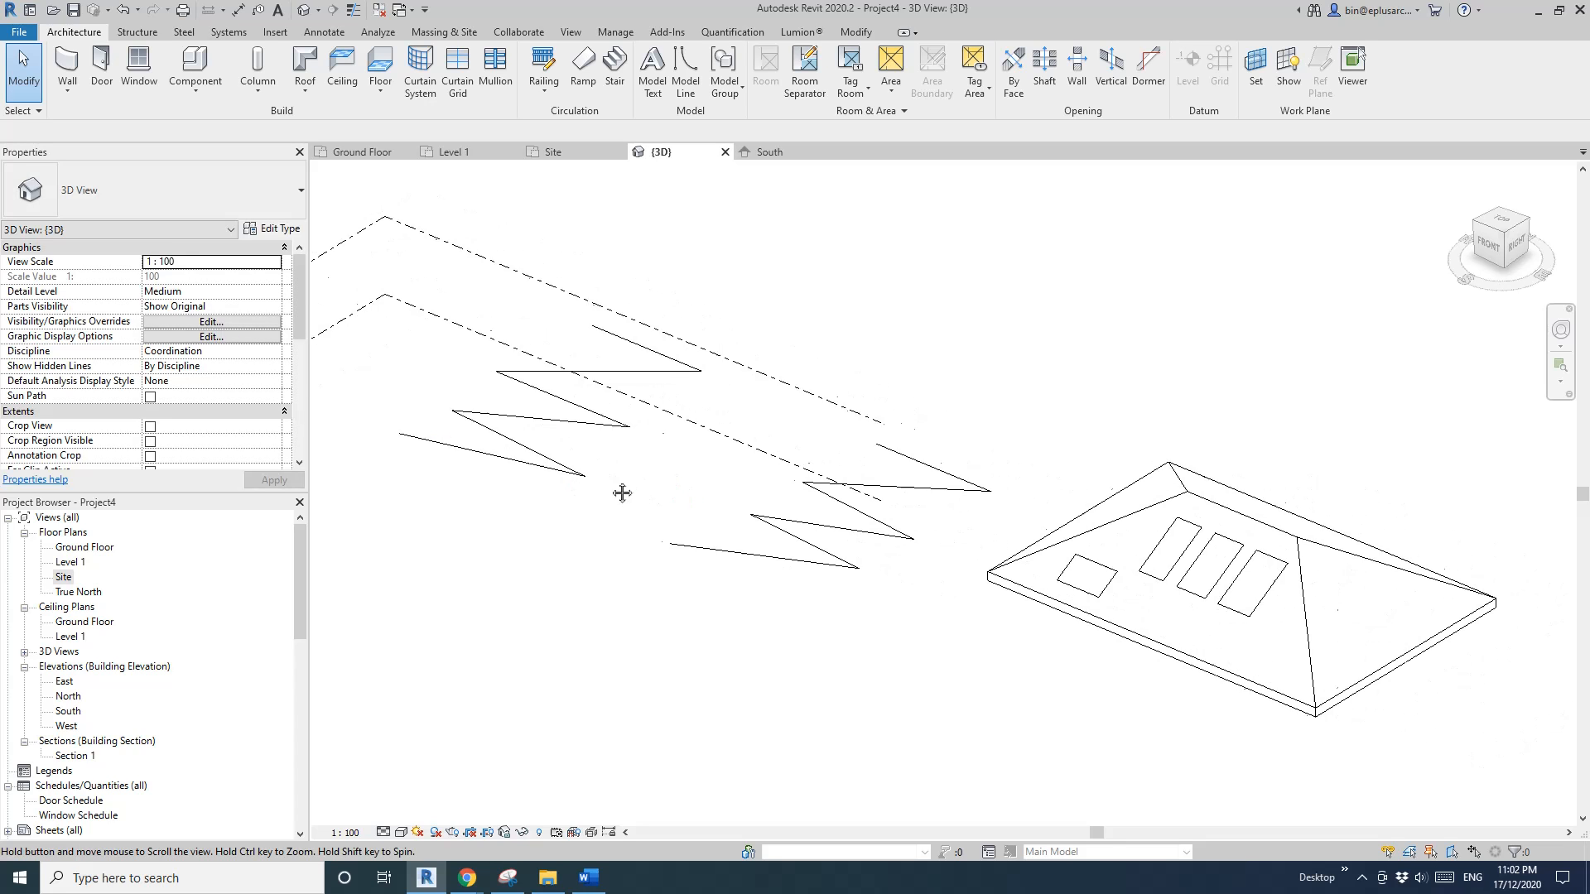
Compare the rectangles drawn on the roof in the Site plan and 3D view, and check for them in the Ground Floor plan
double_click(63, 577)
scroll(994, 543, "up", 3)
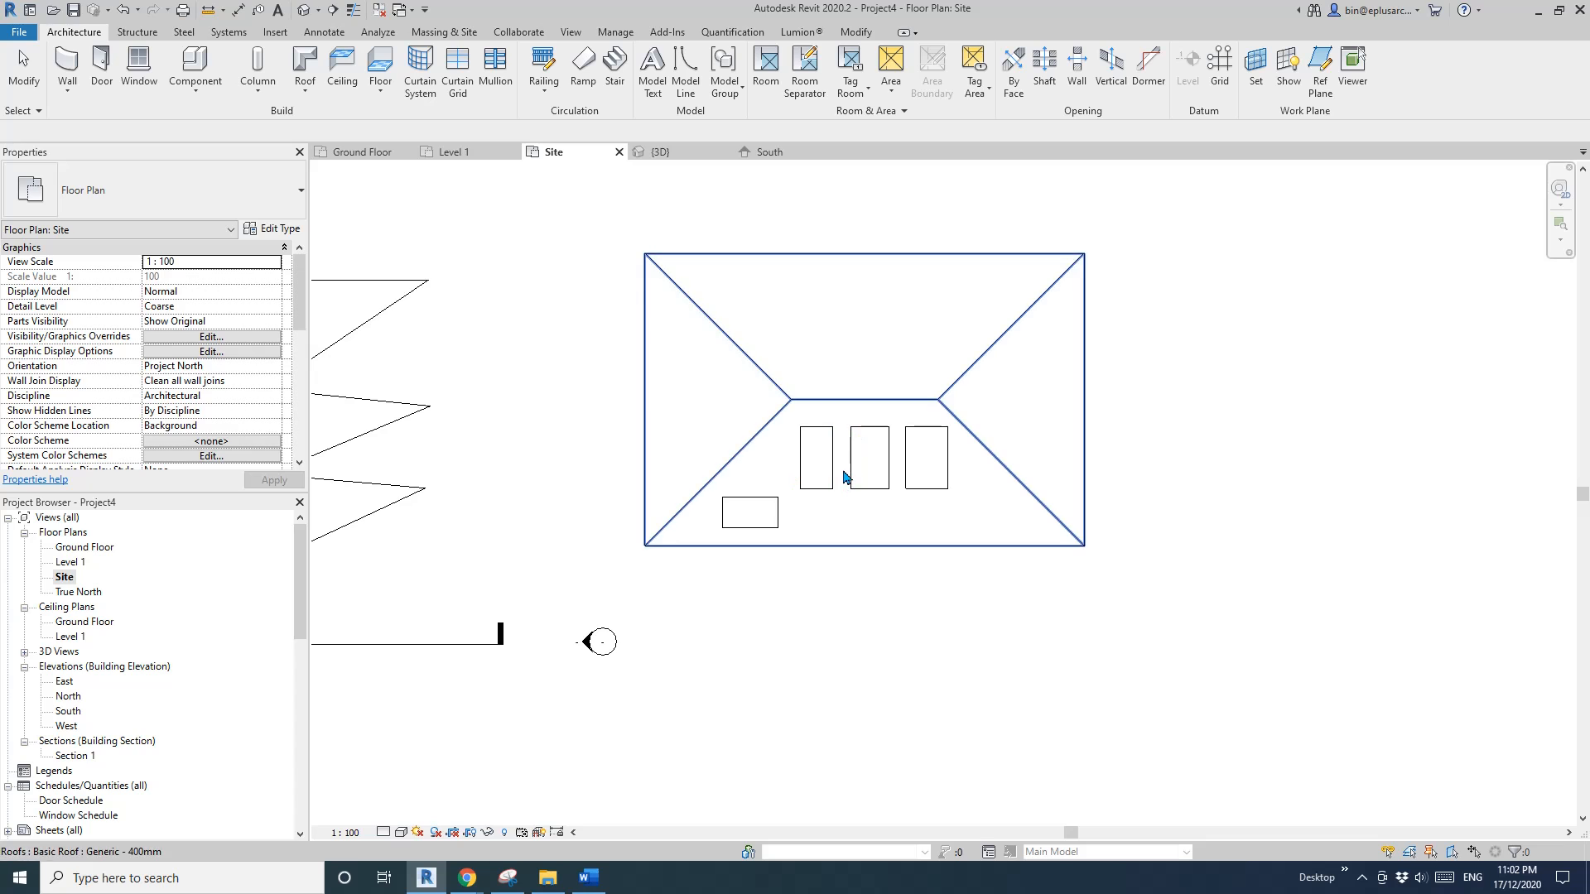
left_click(308, 10)
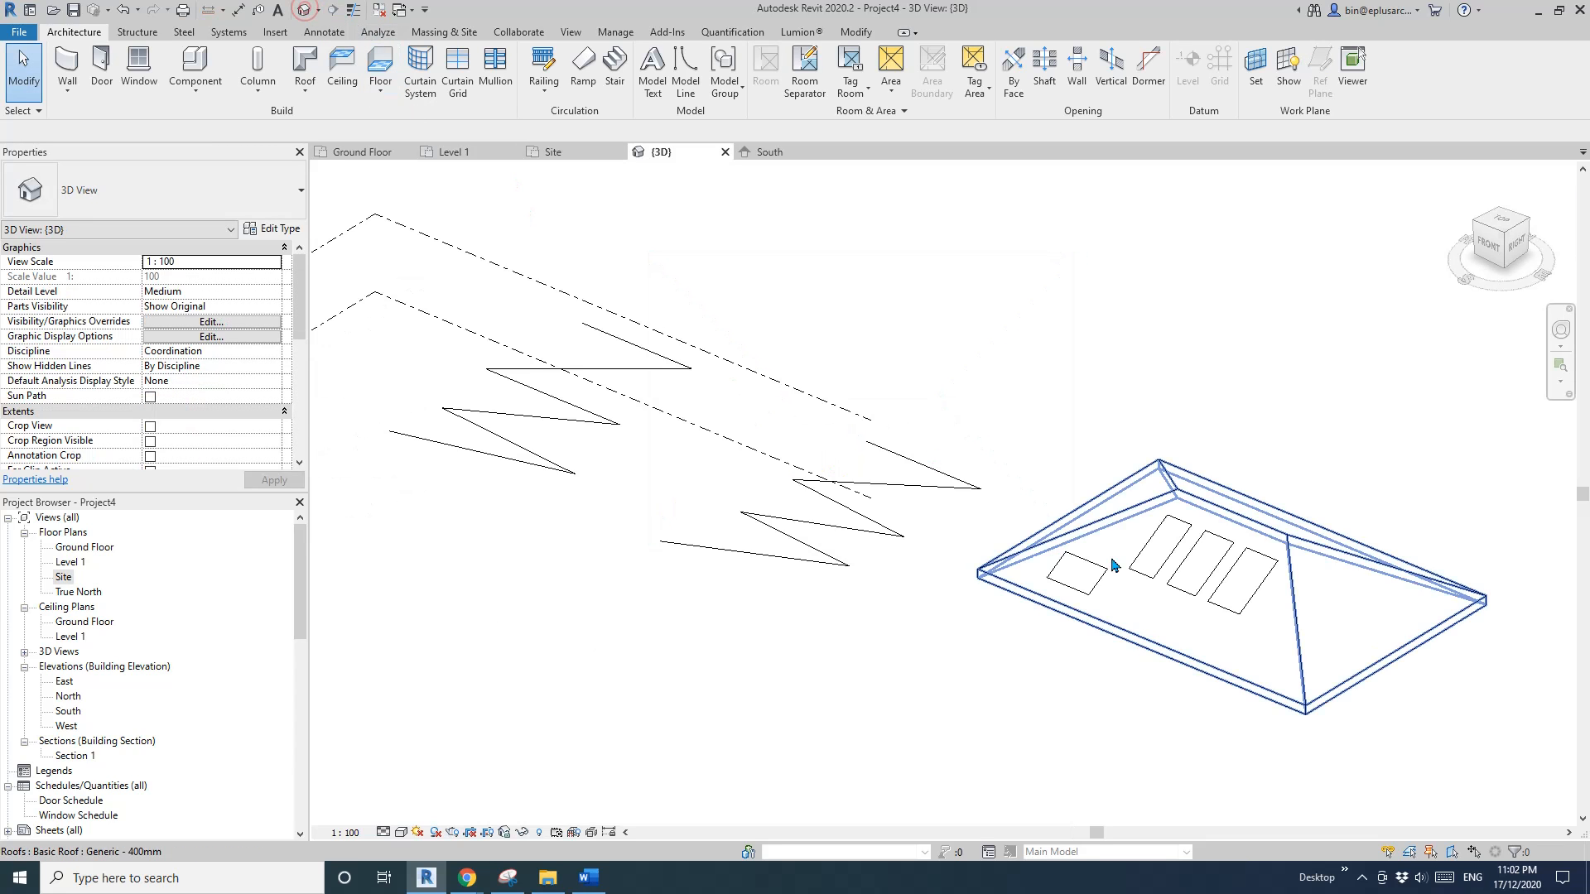
middle_click_drag(1070, 535, 917, 438)
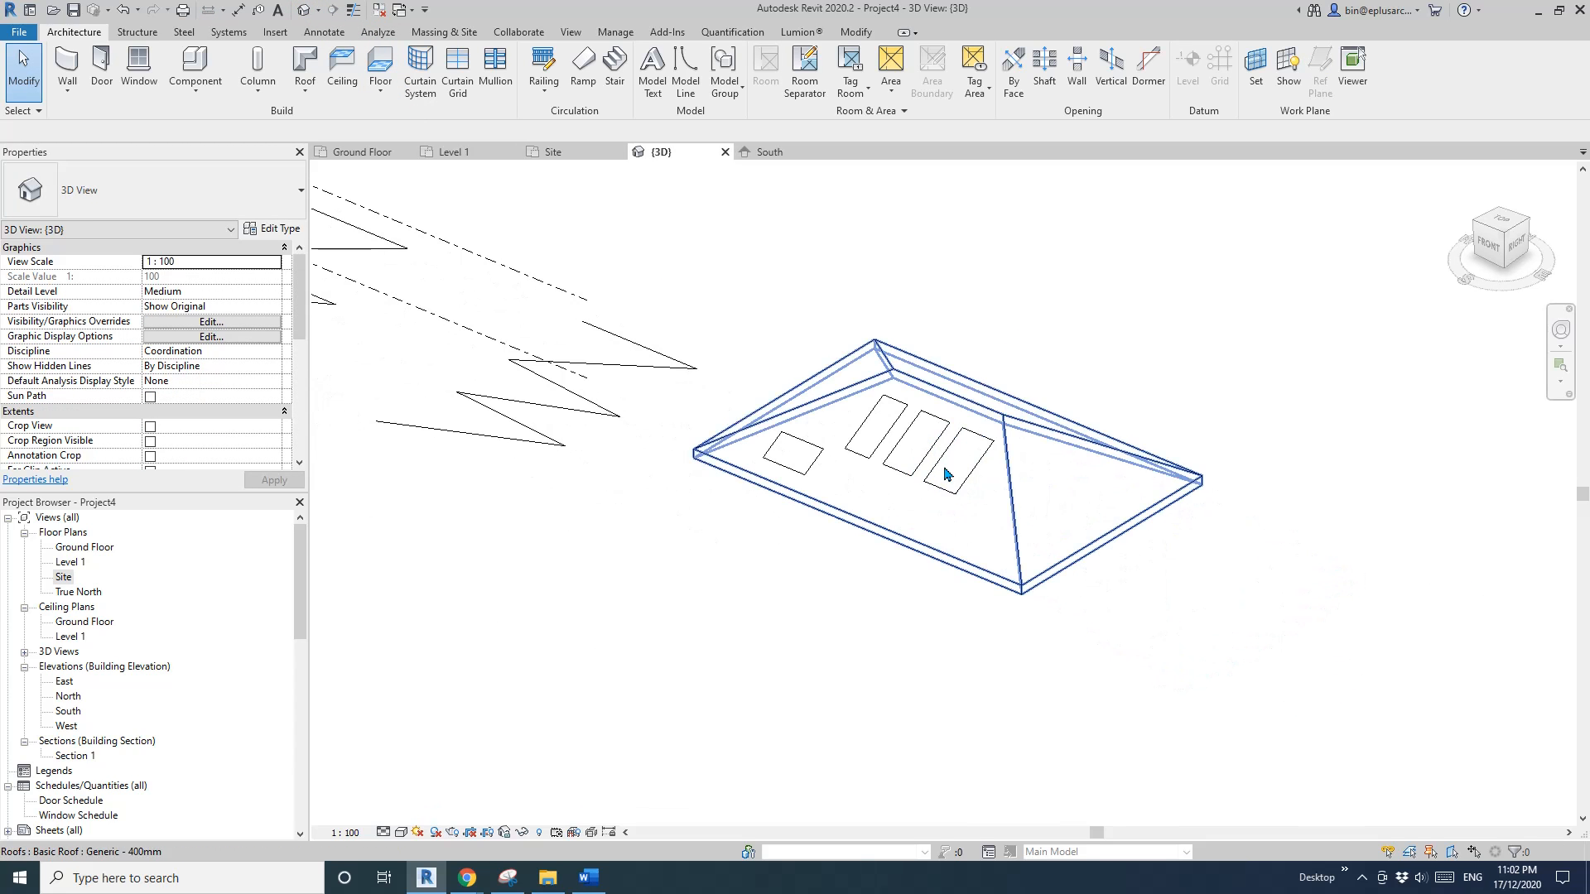
left_click(931, 447)
middle_click_drag(974, 521, 1101, 472, "shift")
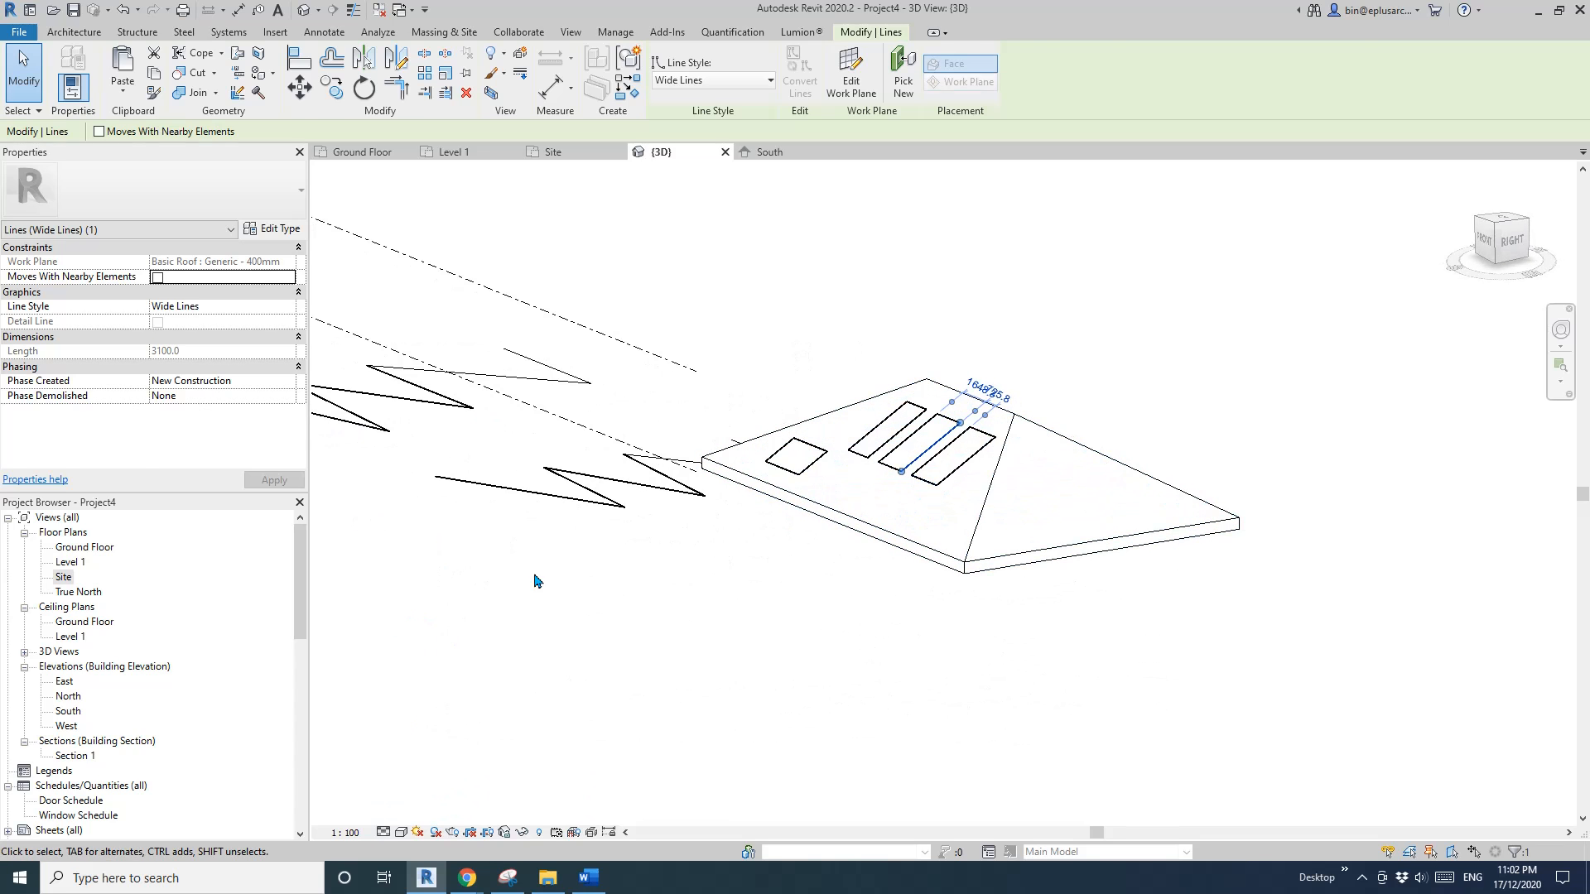
left_click(536, 578)
left_click(81, 547)
double_click(81, 548)
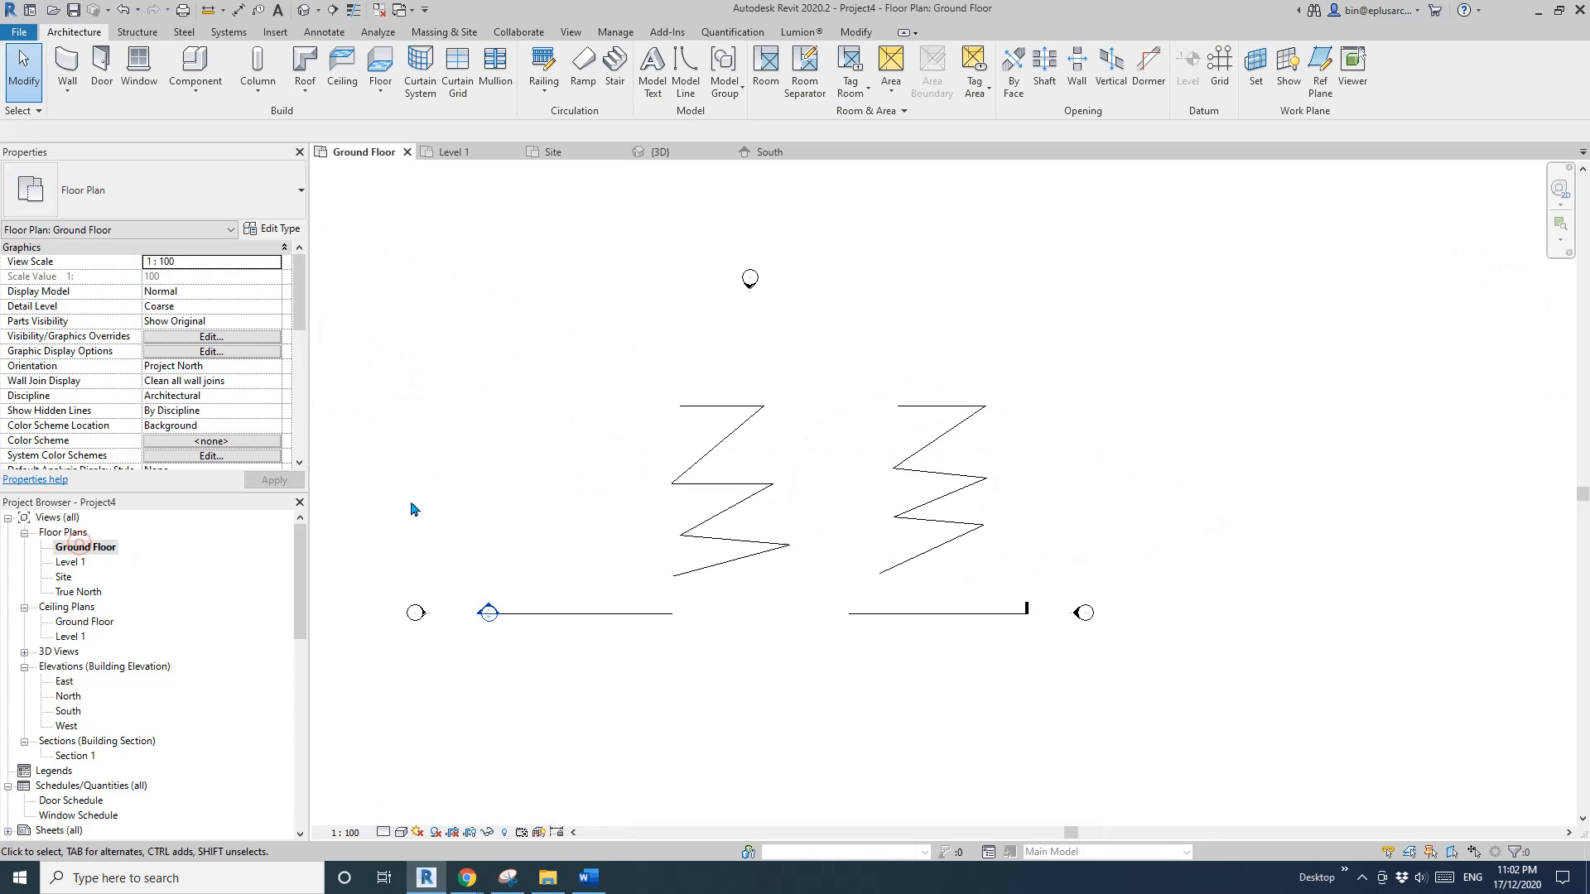
middle_click_drag(894, 508, 785, 505)
Convert the 16 model lines forming the four rectangles on the roof in the Site plan to detail lines
double_click(64, 577)
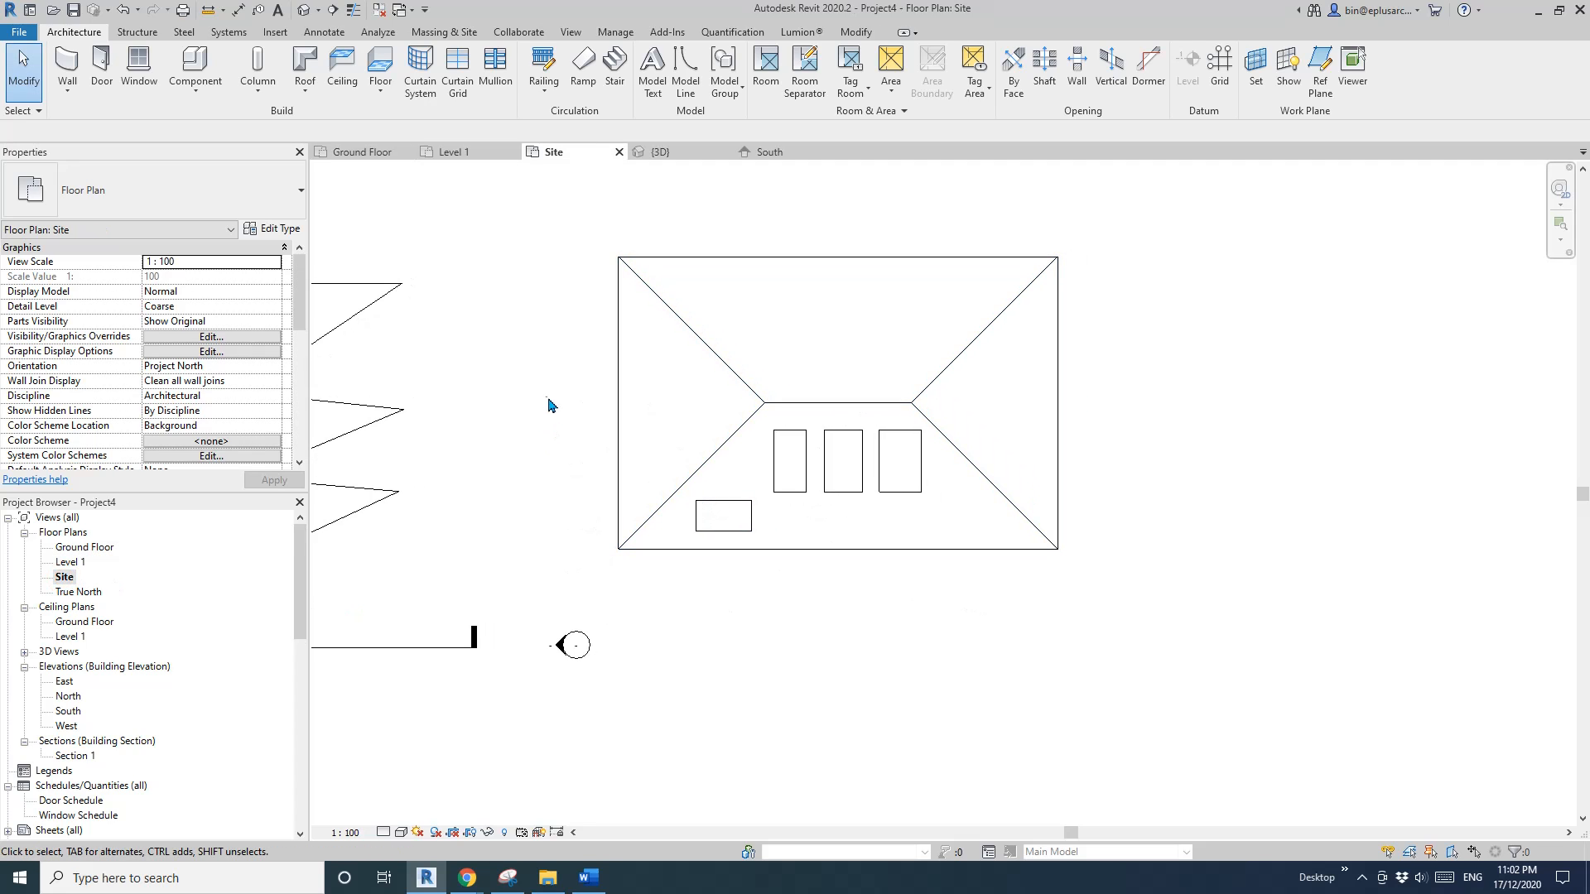
middle_click_drag(841, 454, 809, 474)
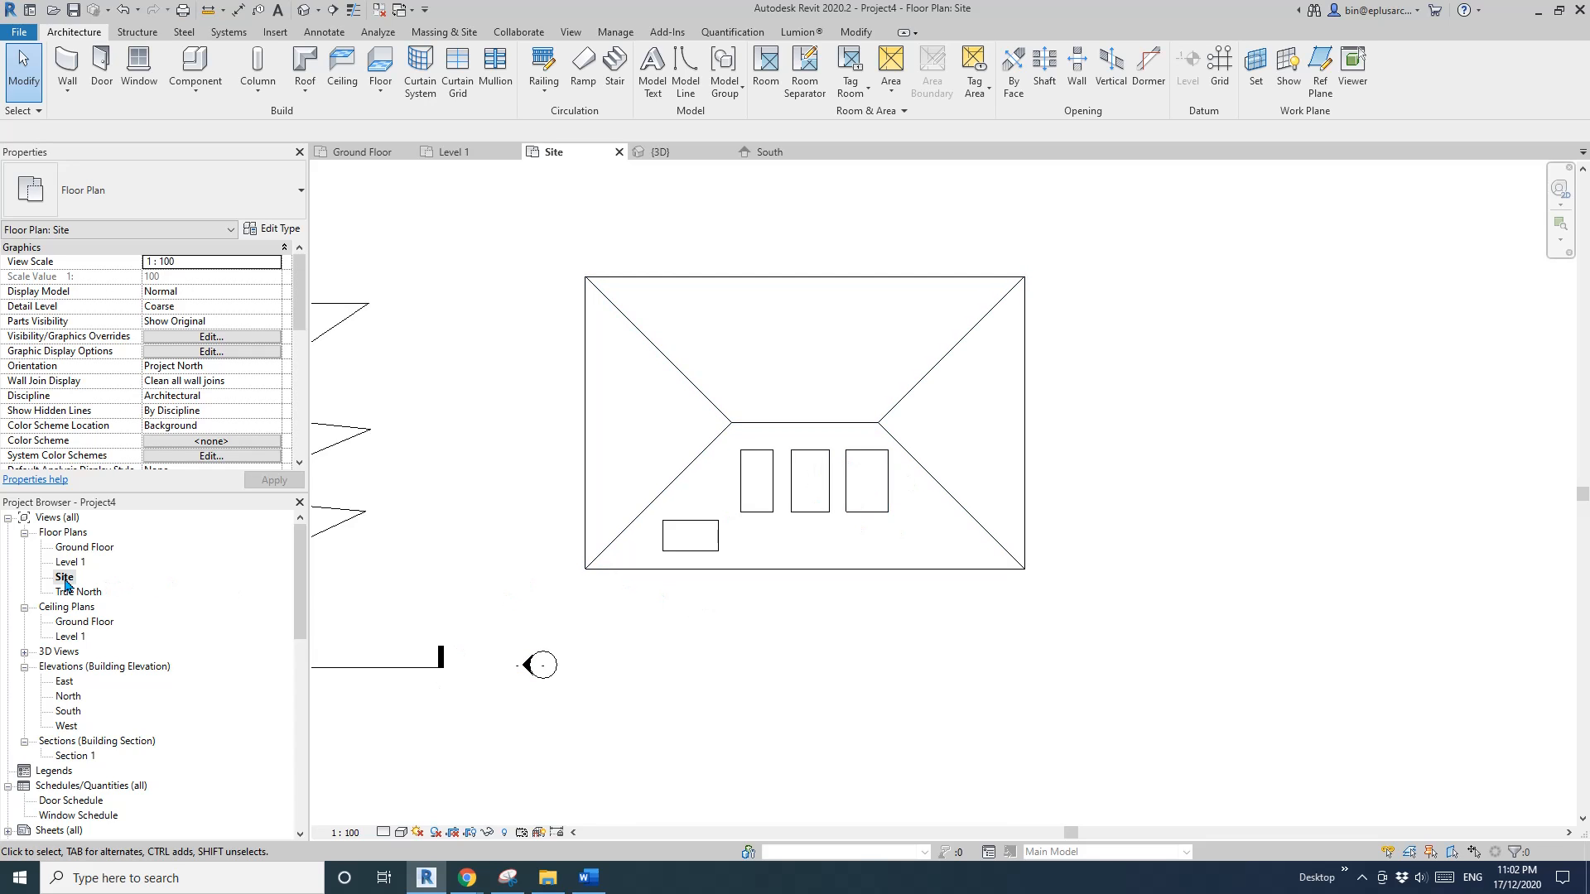
left_click_drag(516, 370, 923, 621)
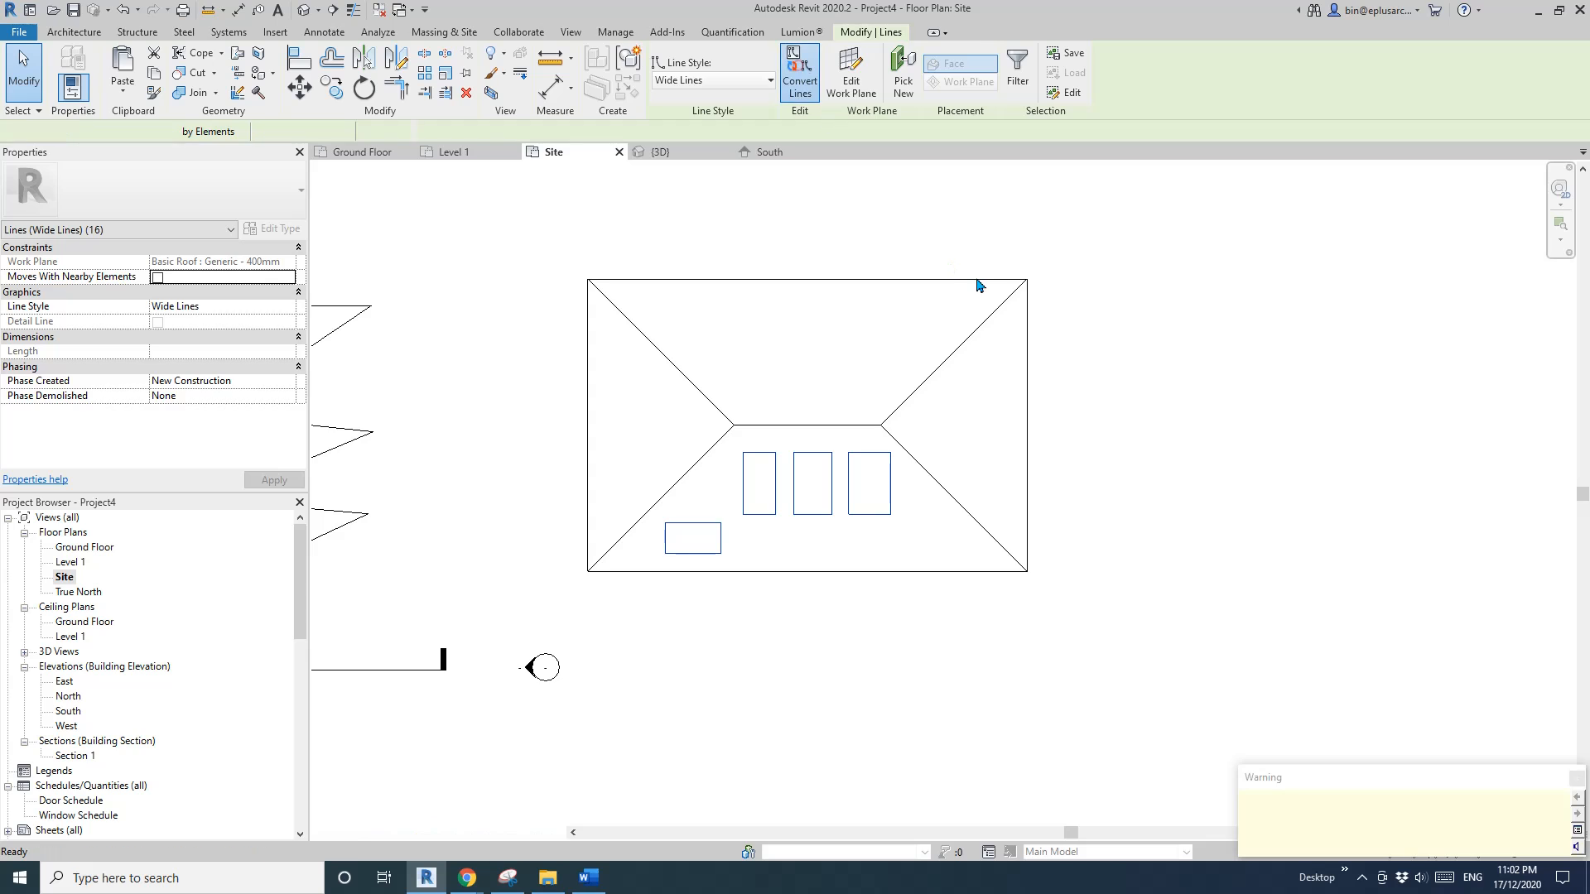
scroll(894, 273, "down", 2)
key("Escape")
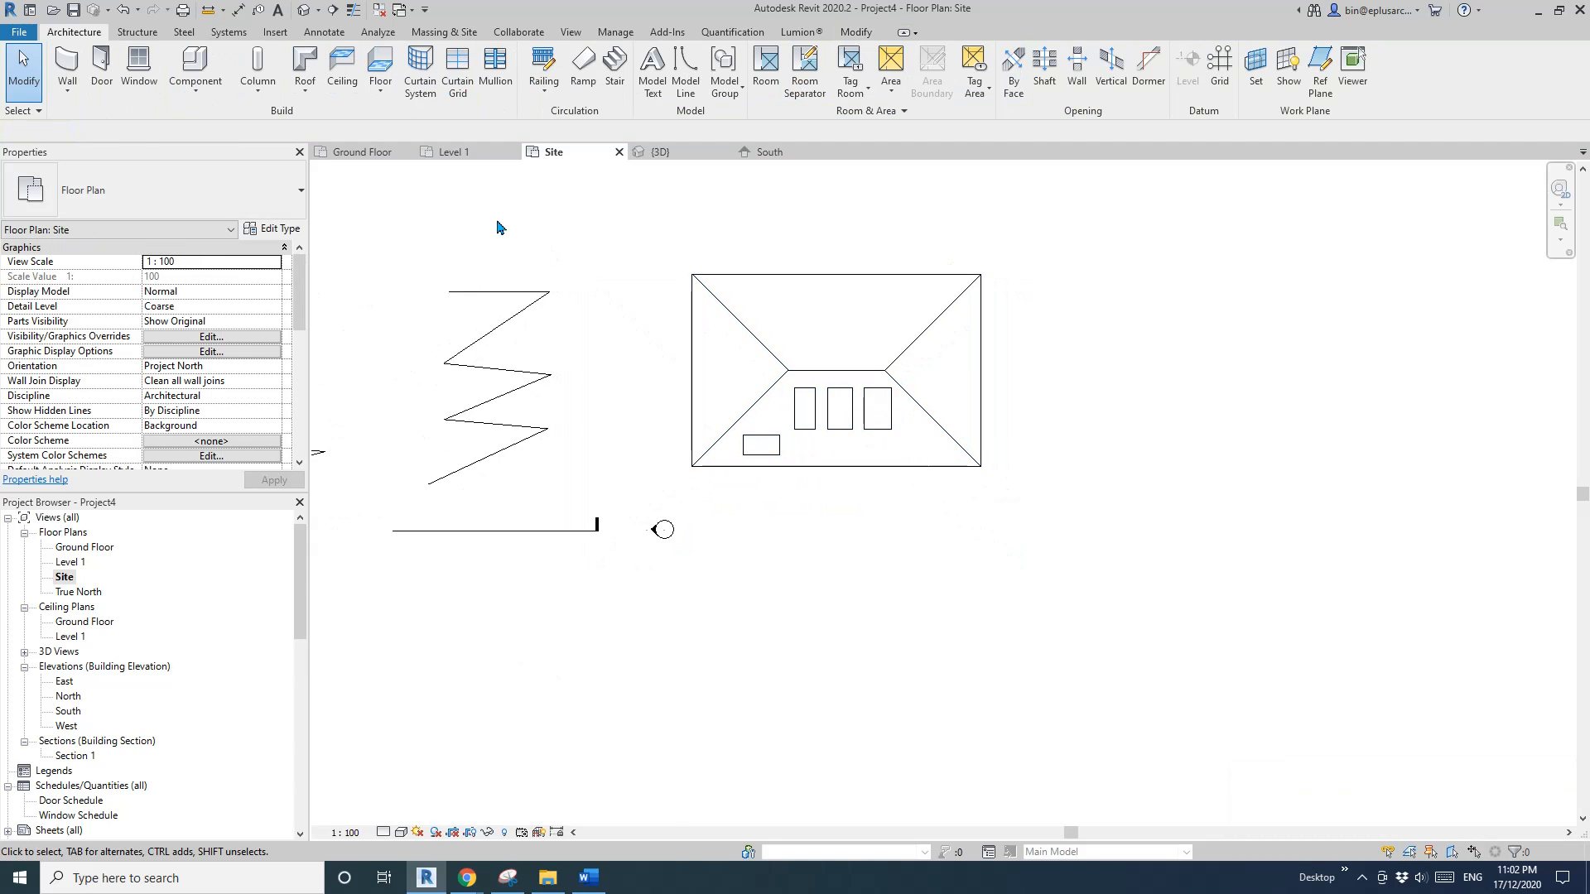
Check the roof's converted rectangle lines in the 3D view and the Site plan
left_click(305, 10)
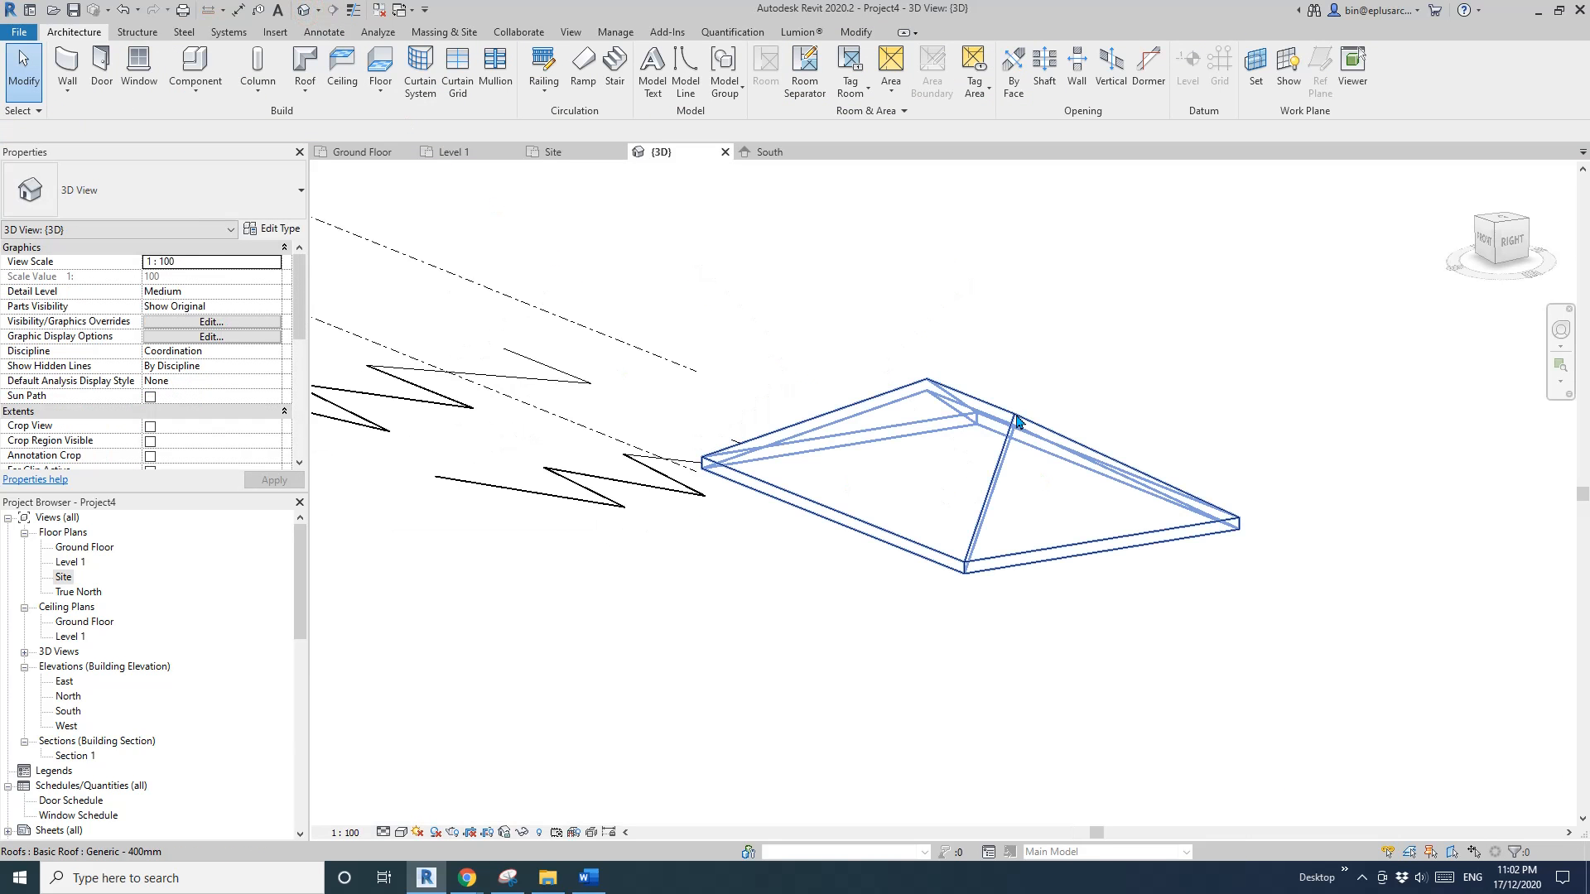
middle_click_drag(964, 491, 844, 513, "shift")
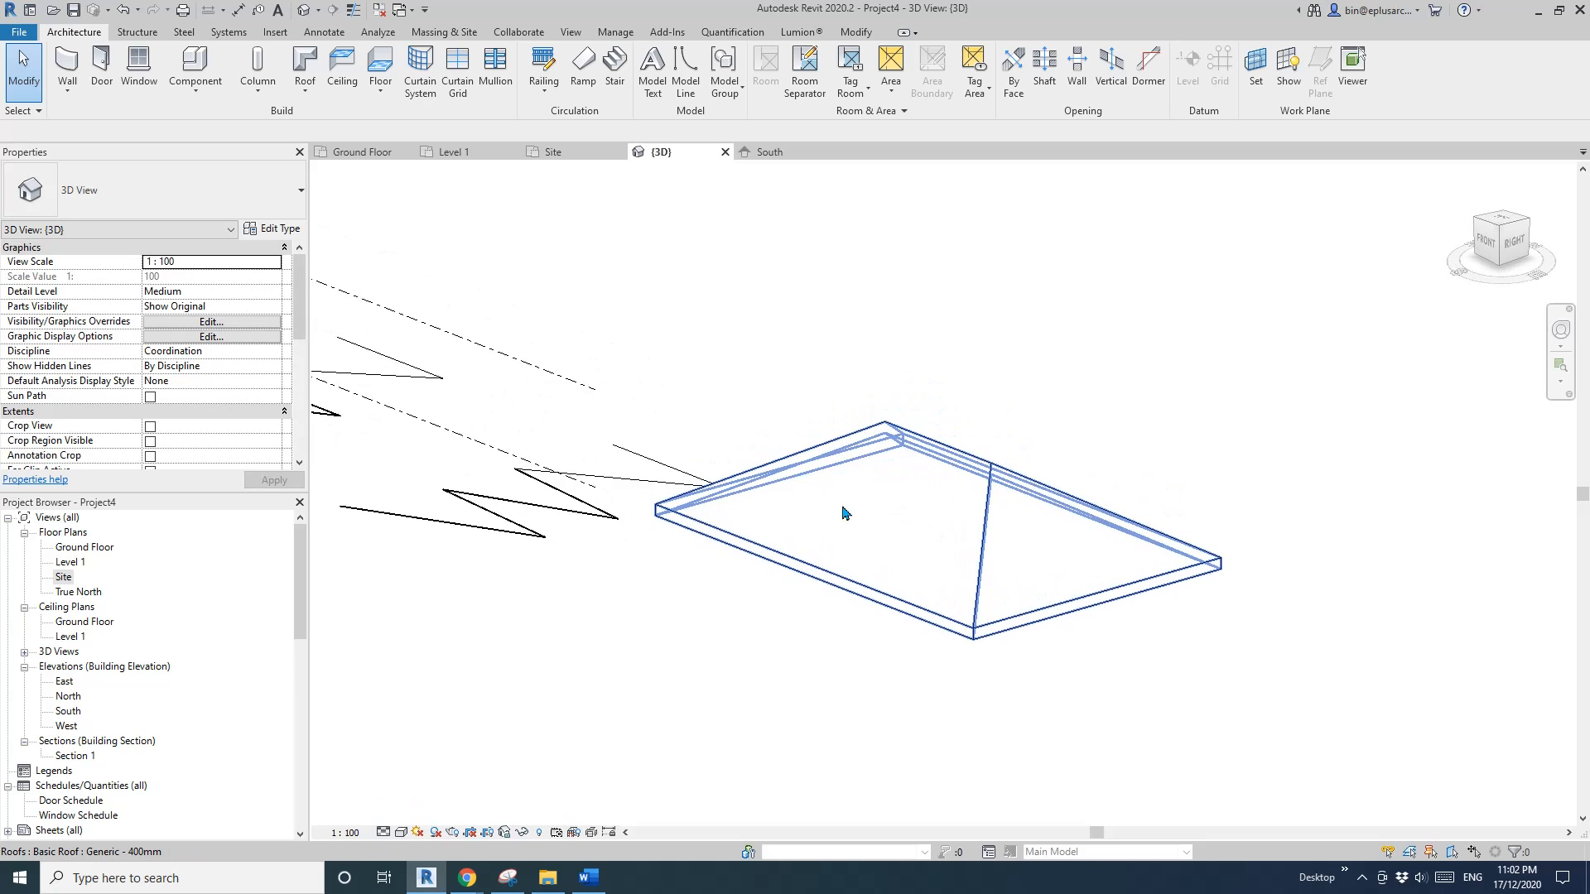
double_click(63, 577)
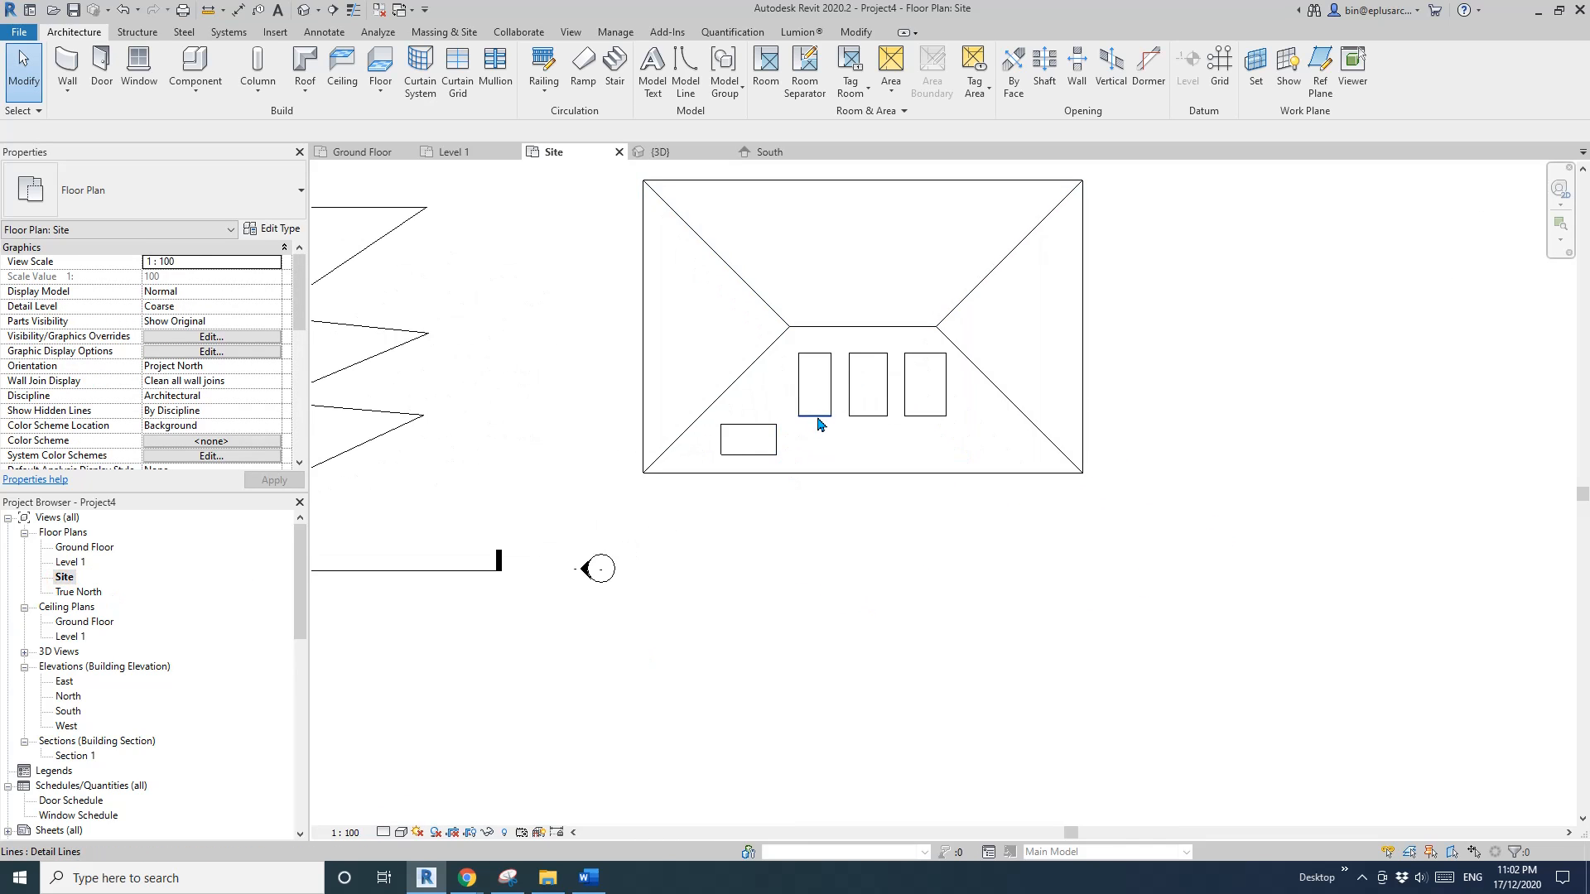
left_click(817, 421)
left_click(1222, 525)
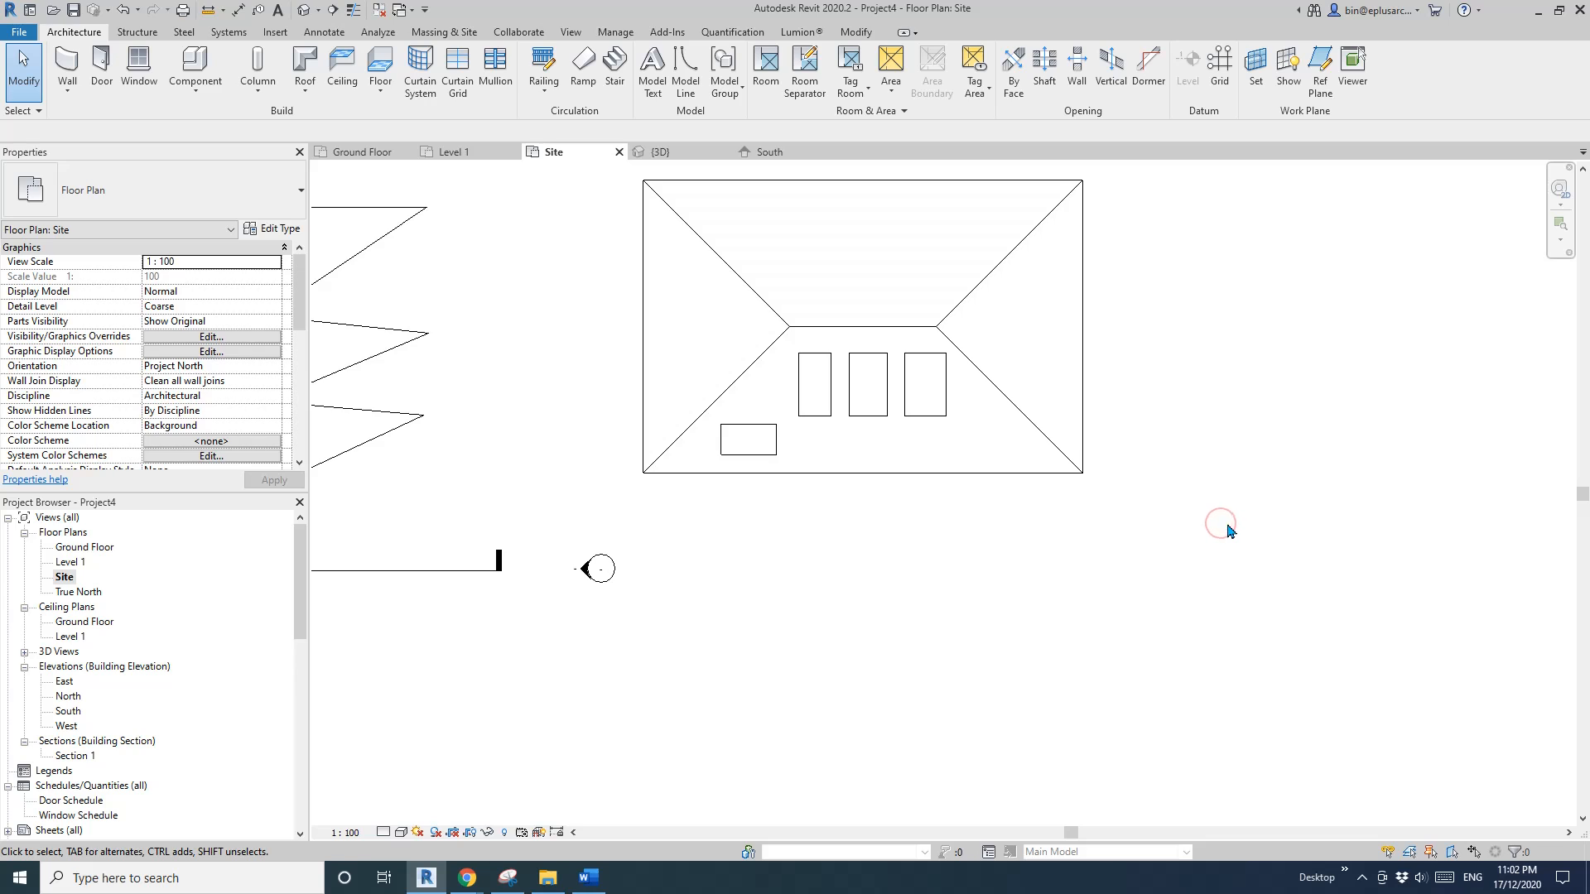
scroll(1026, 528, "down", 2)
middle_click_drag(1027, 528, 896, 498)
scroll(1129, 549, "down", 1)
middle_click_drag(808, 435, 773, 436)
scroll(794, 433, "up", 3)
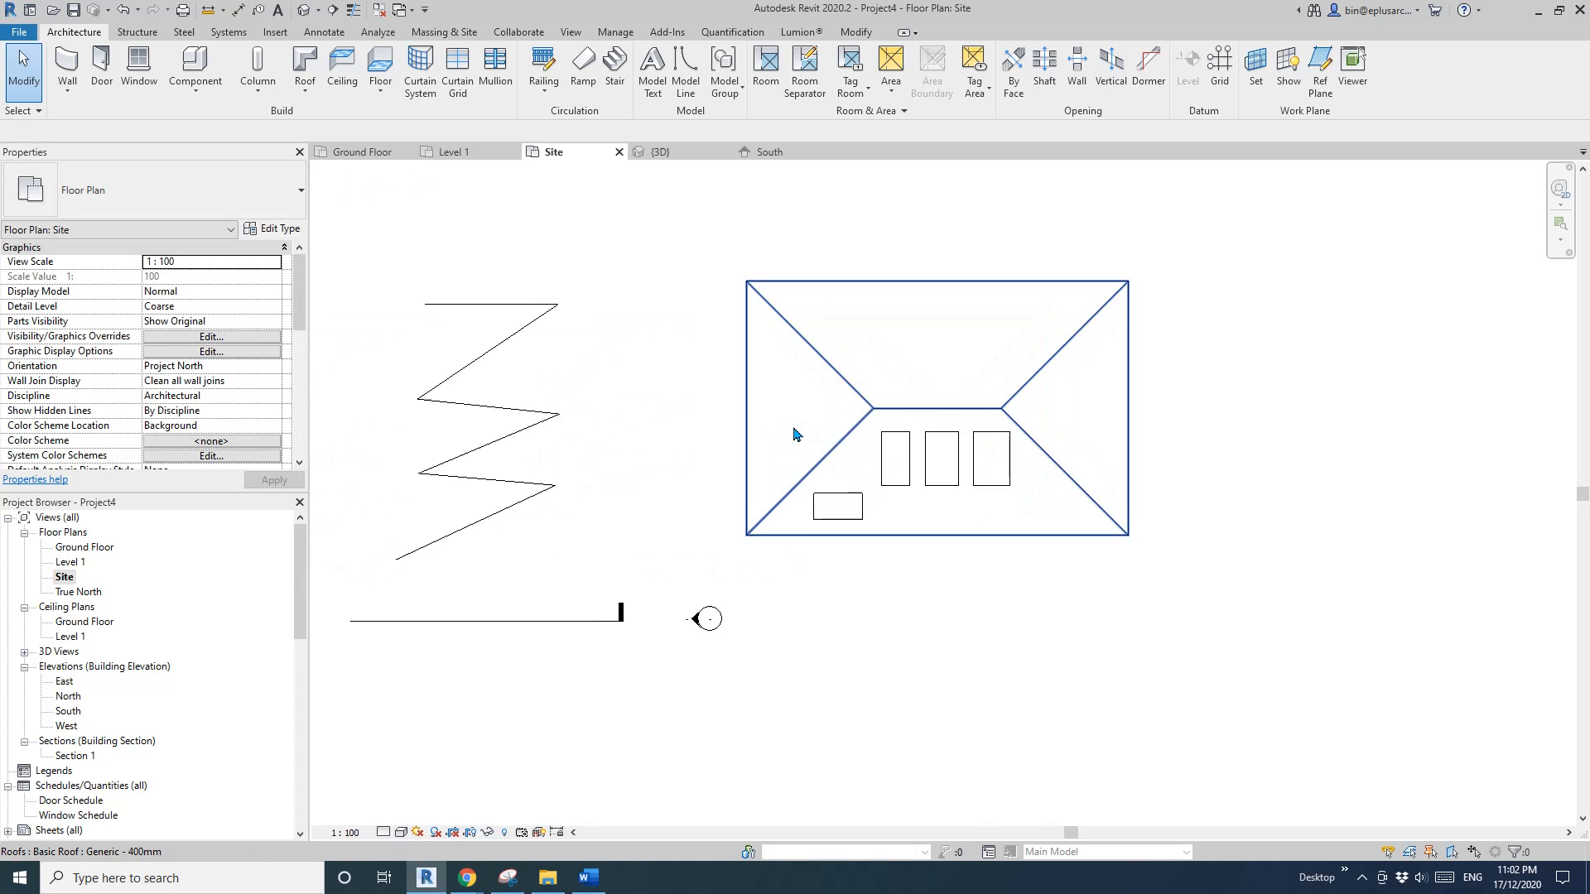
middle_click_drag(657, 348, 646, 354)
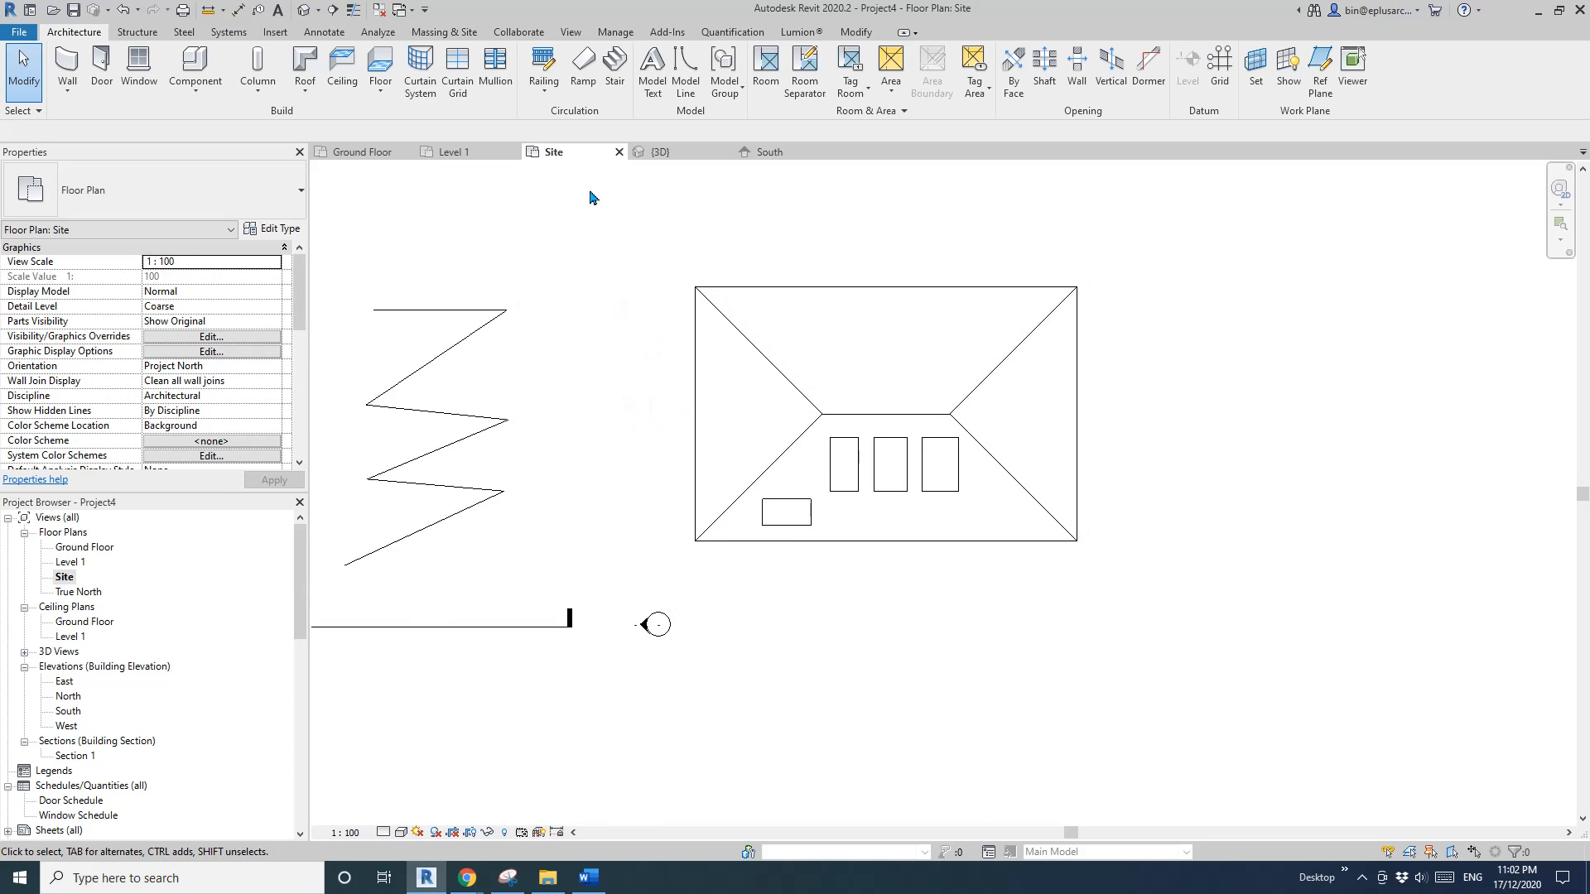
Close all inactive views and inspect the roof surface in the 3D view
left_click(375, 14)
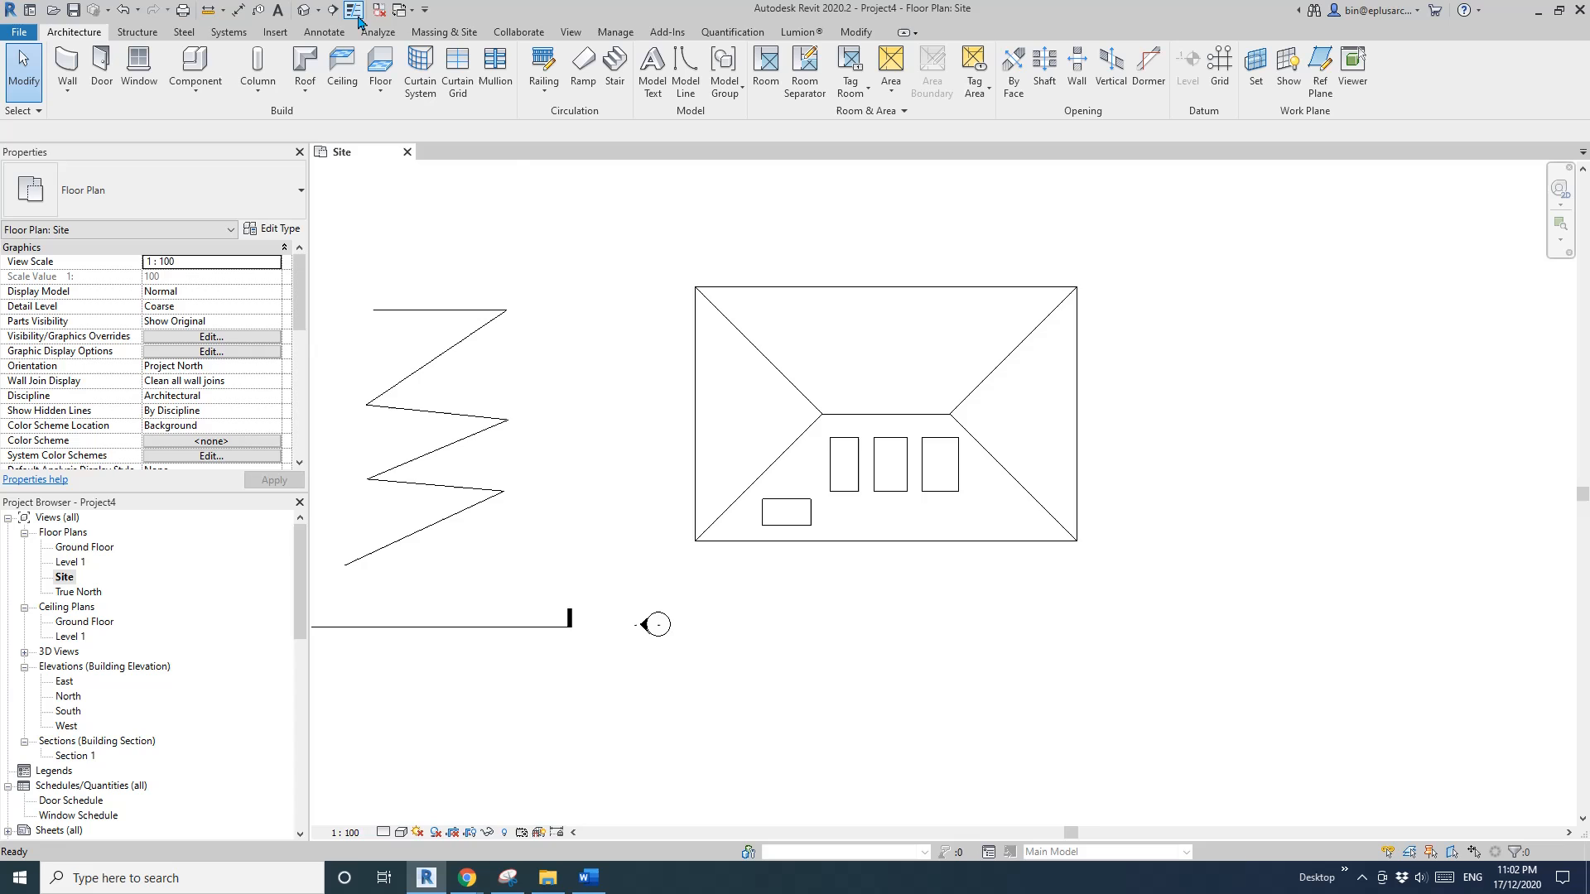
left_click(302, 11)
middle_click_drag(987, 426, 757, 378)
scroll(916, 435, "up", 1)
middle_click_drag(916, 435, 967, 548, "shift")
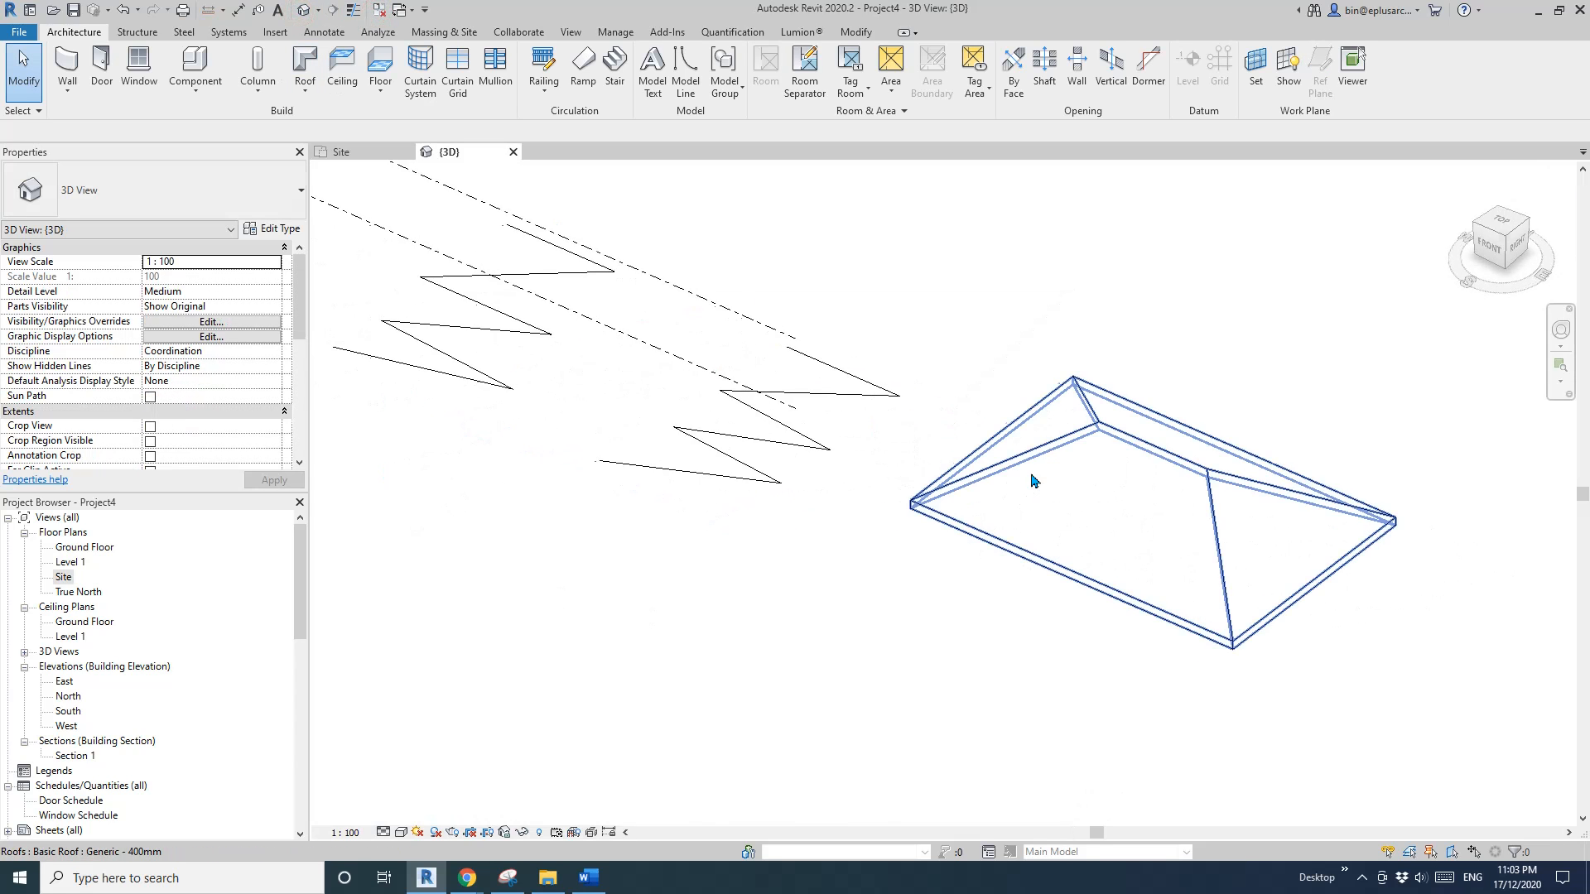
middle_click_drag(1032, 480, 857, 454)
scroll(969, 473, "down", 2)
scroll(857, 453, "down", 1)
left_click(917, 473)
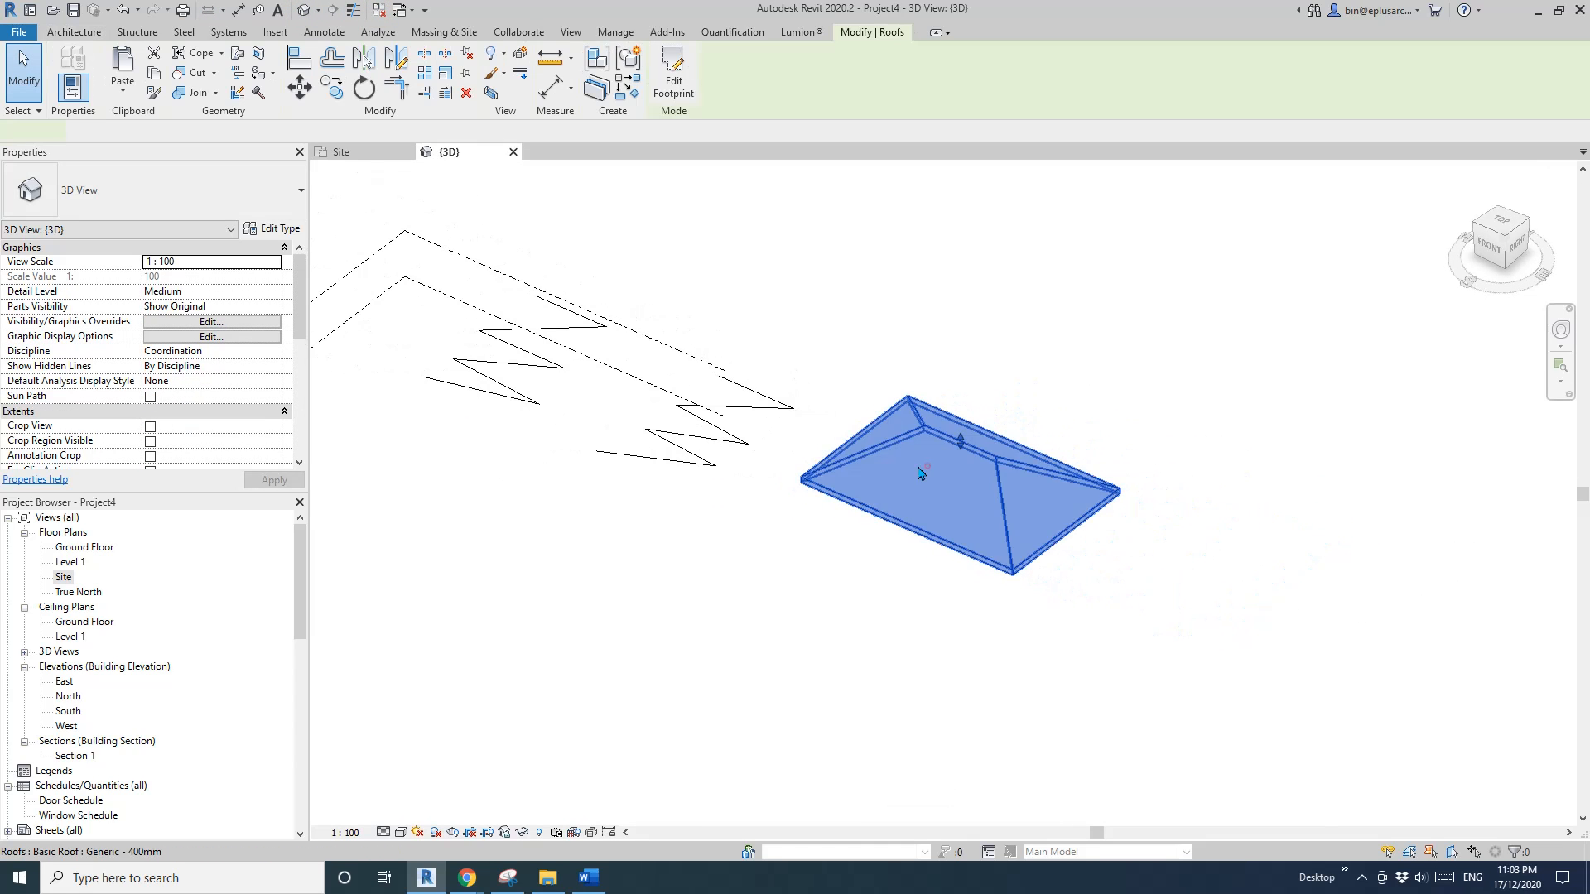
key("Escape")
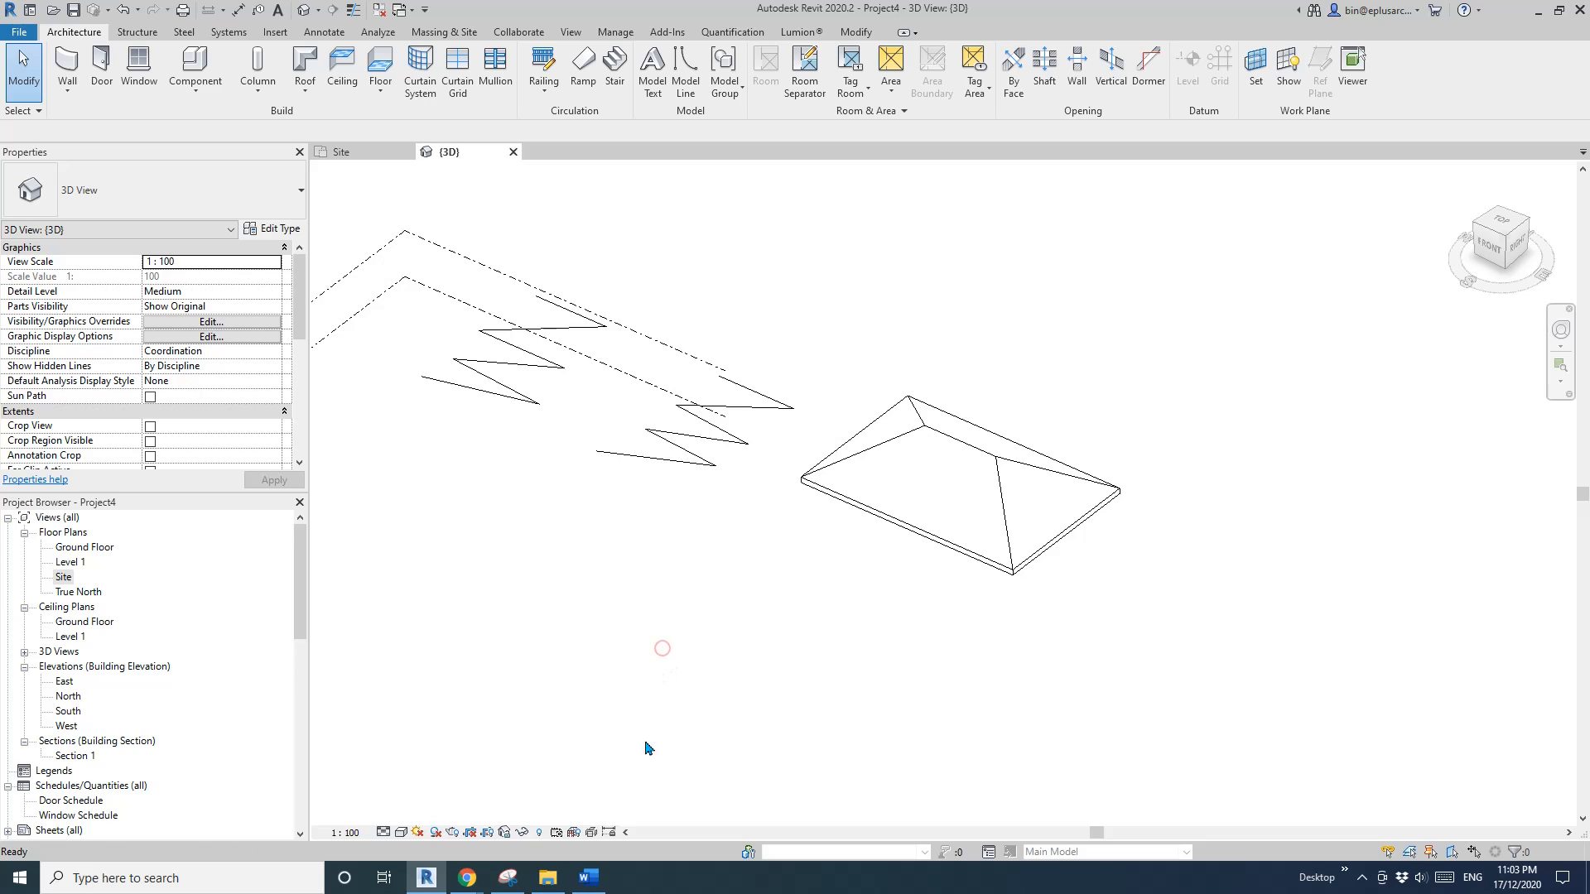
Switch to the Word document, highlight the Reference Line entry under Different Lines, and return to Revit
left_click(588, 878)
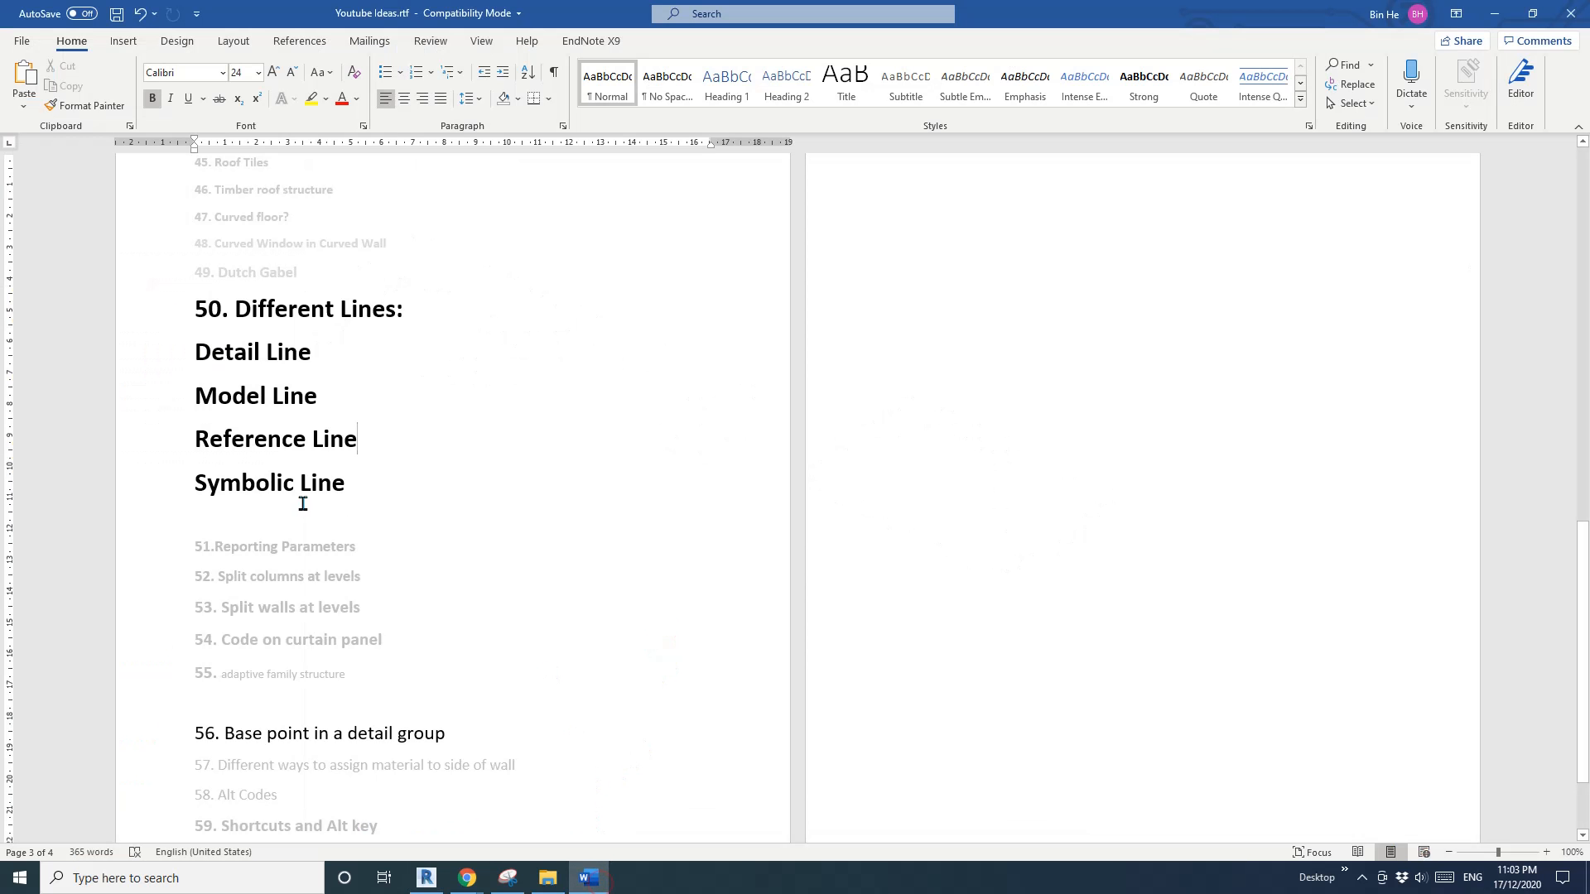
left_click_drag(199, 438, 358, 439)
left_click(395, 459)
left_click(426, 877)
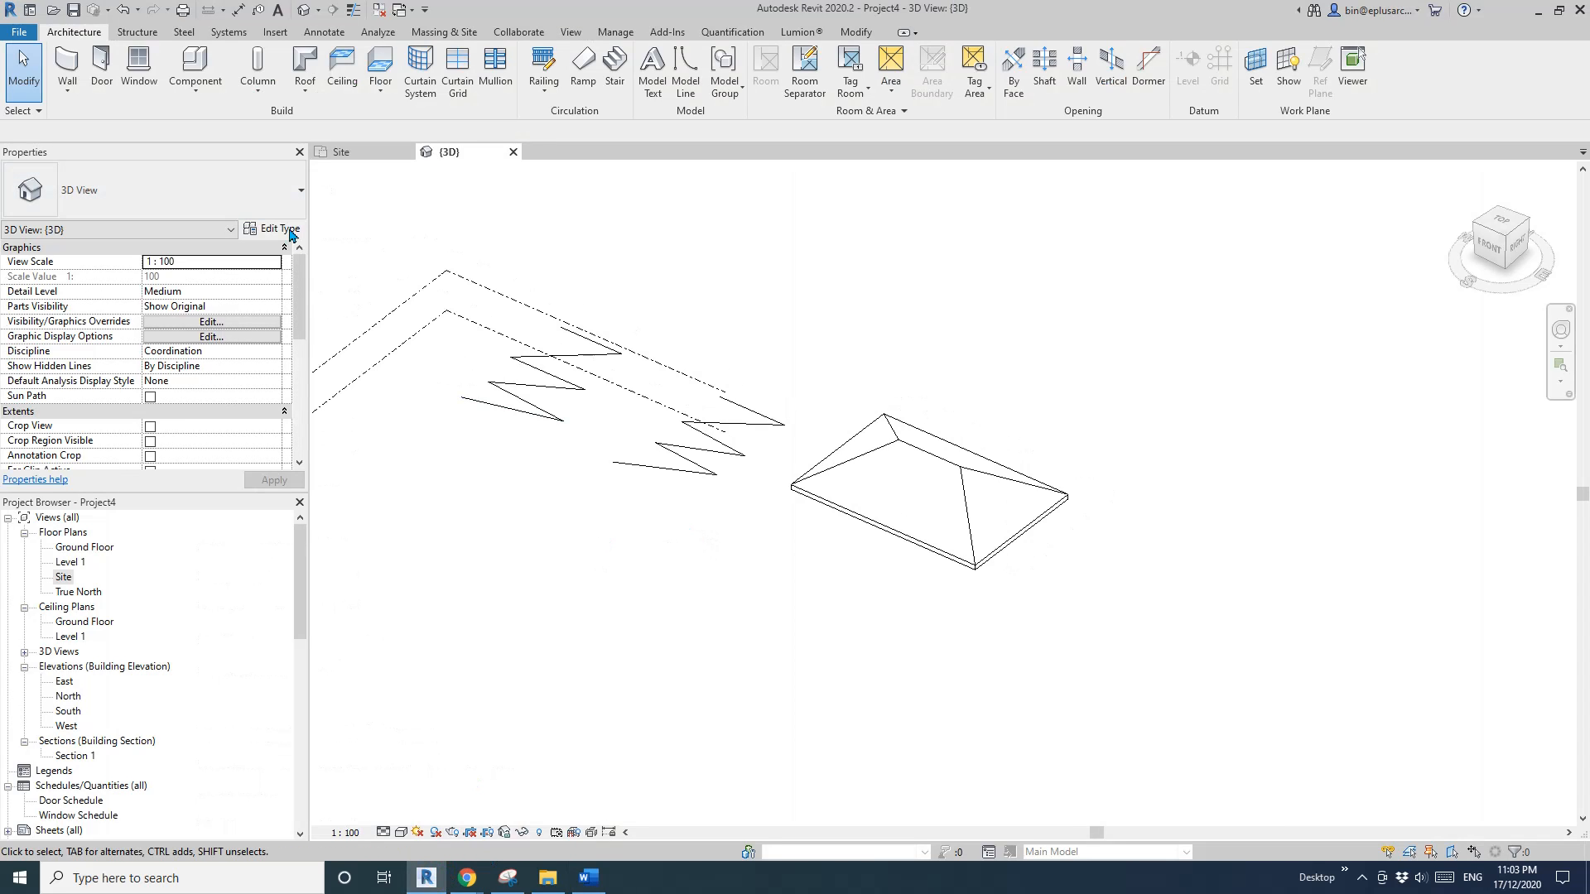
Start an in-place model of the Generic Models category in the Ground Floor plan, accepting the suggested name
double_click(87, 546)
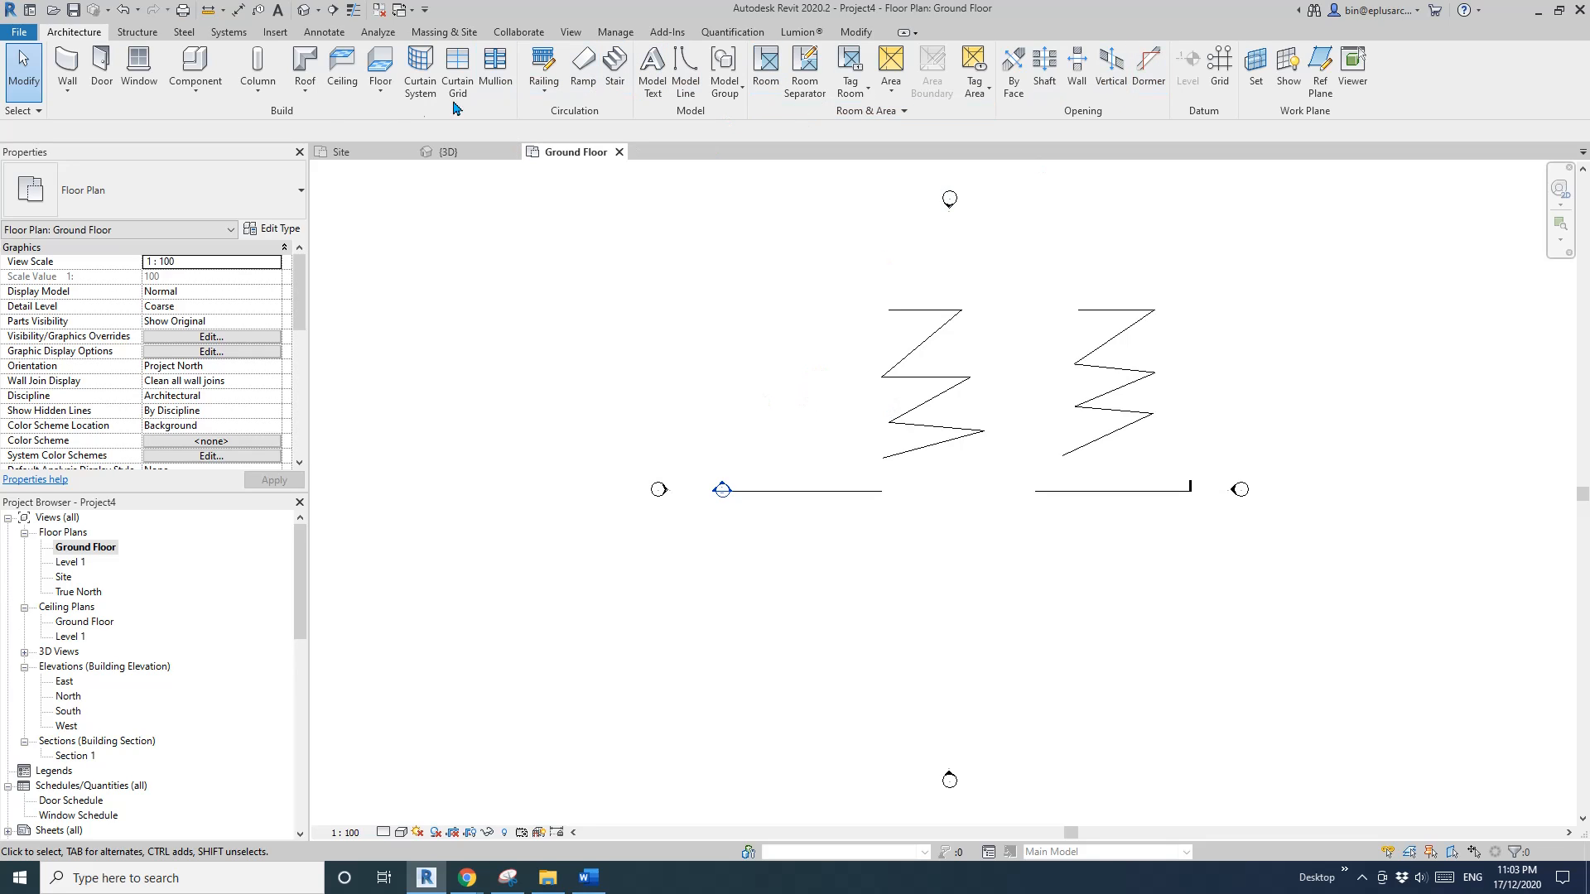
left_click(197, 88)
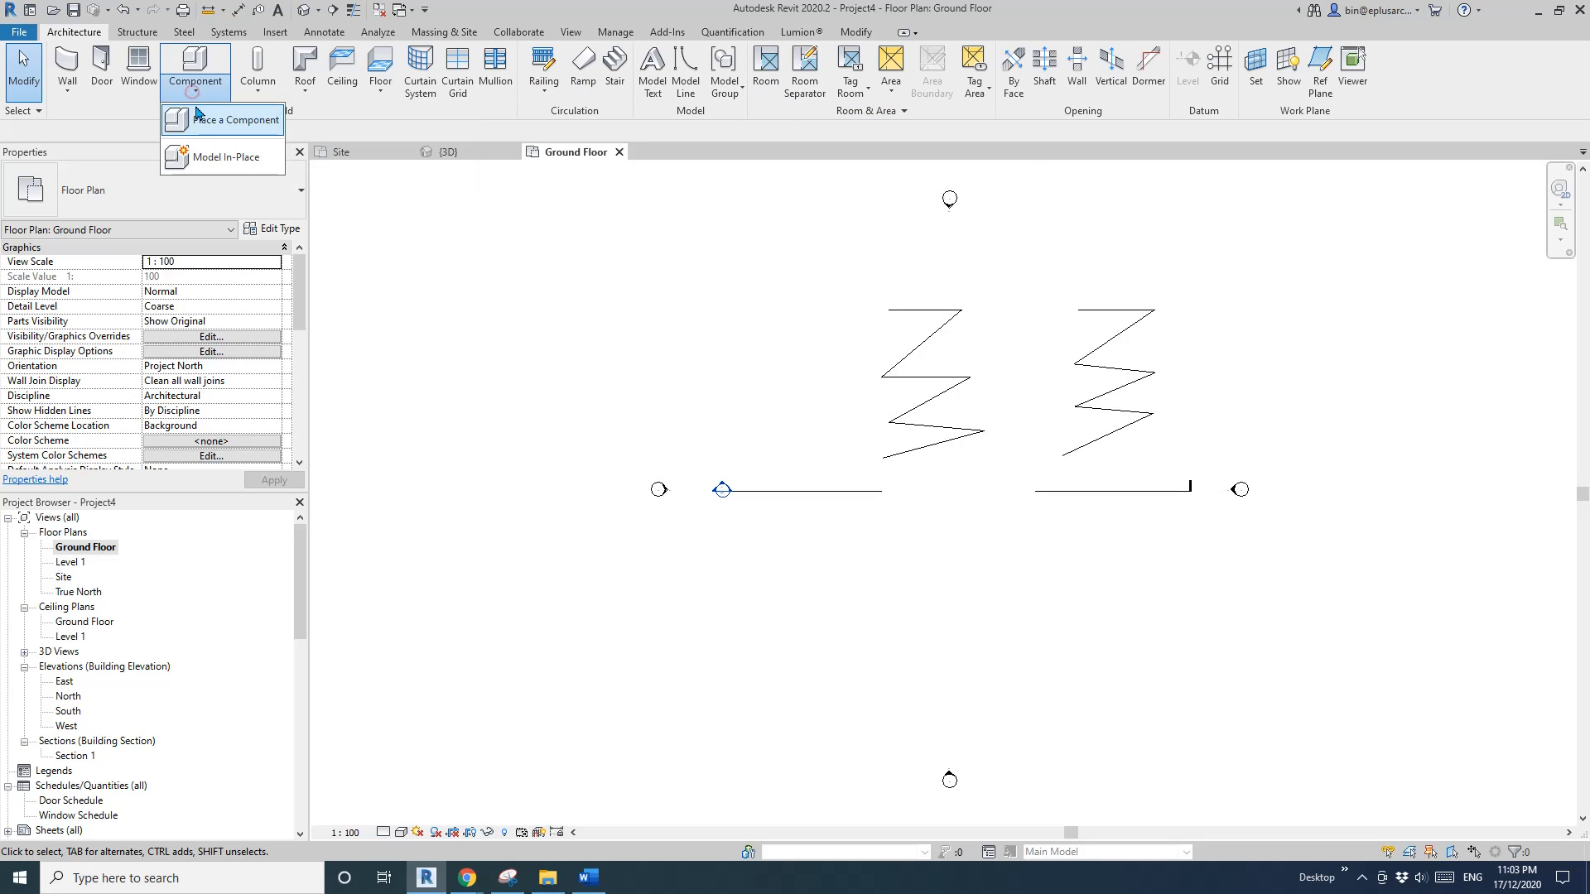
left_click(202, 159)
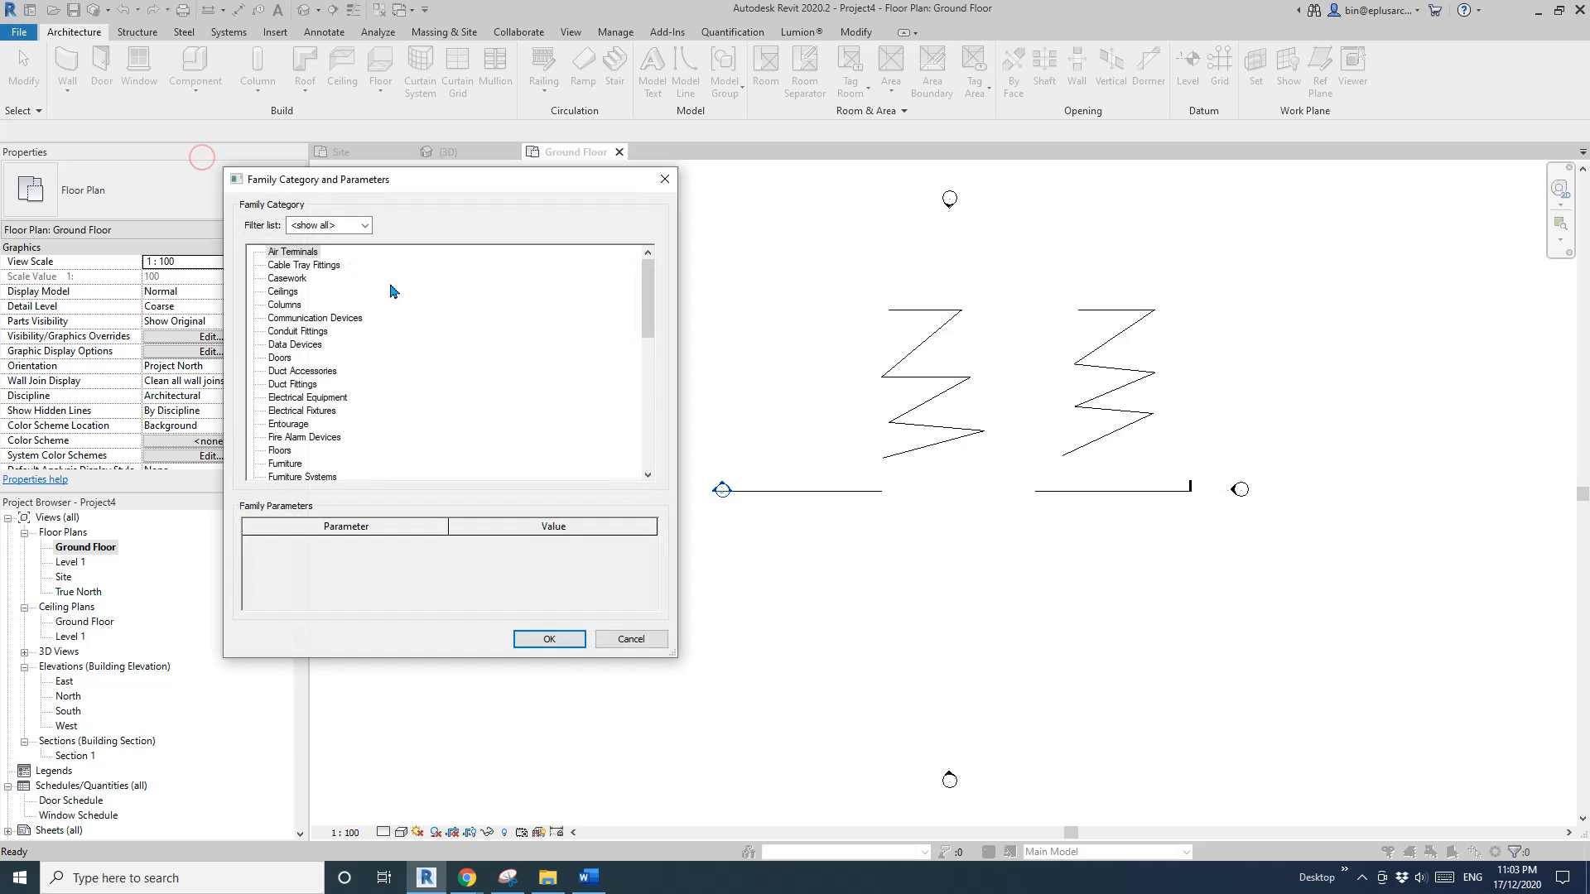
left_click_drag(648, 326, 656, 368)
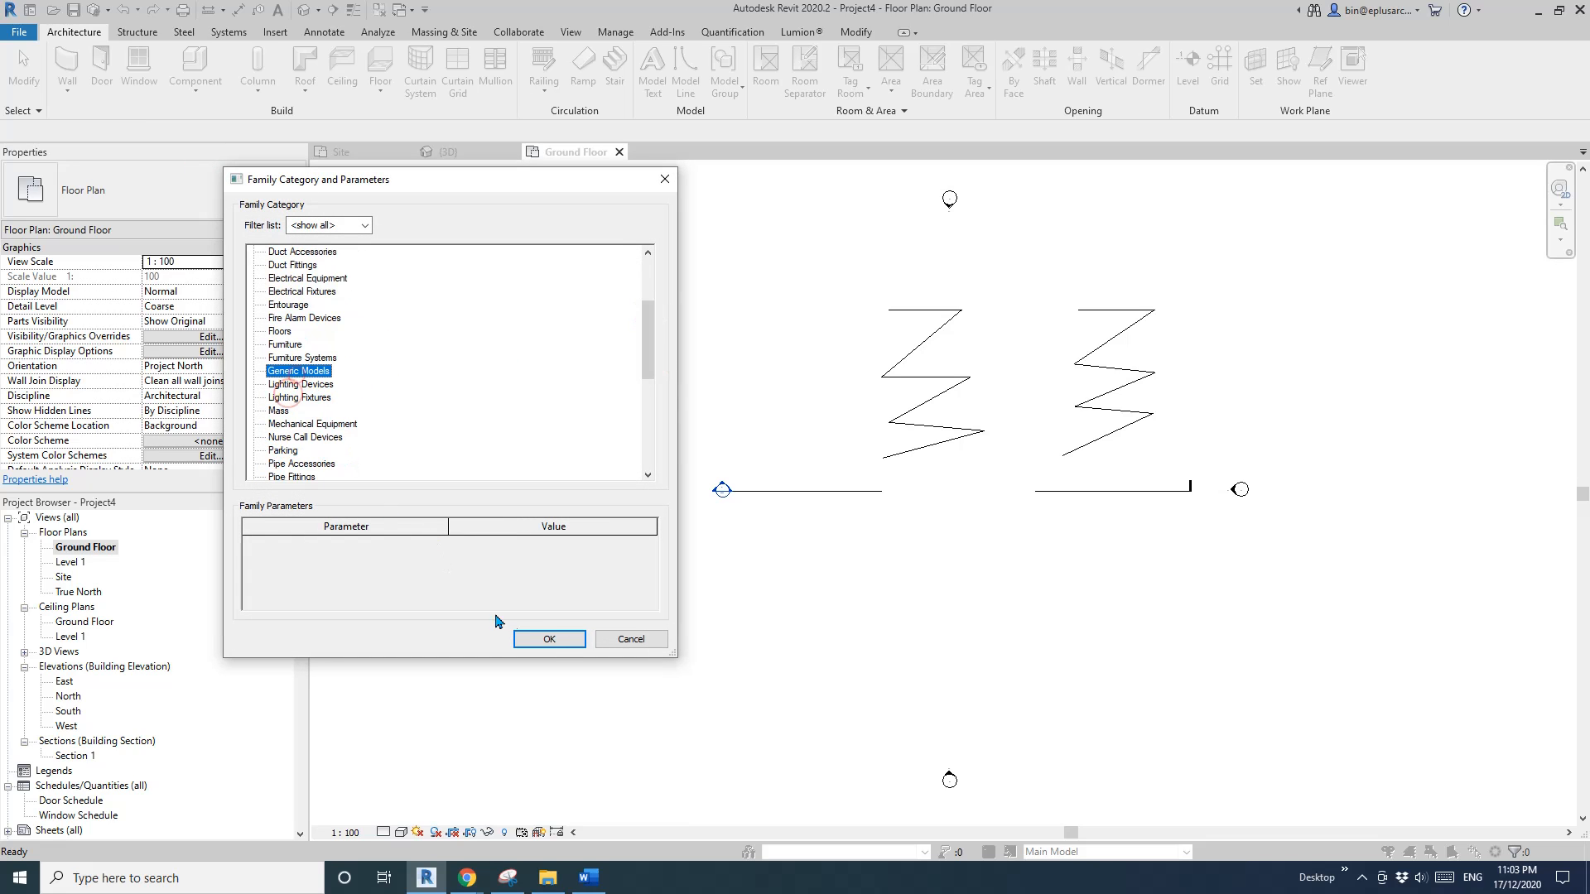
left_click(549, 638)
left_click(741, 459)
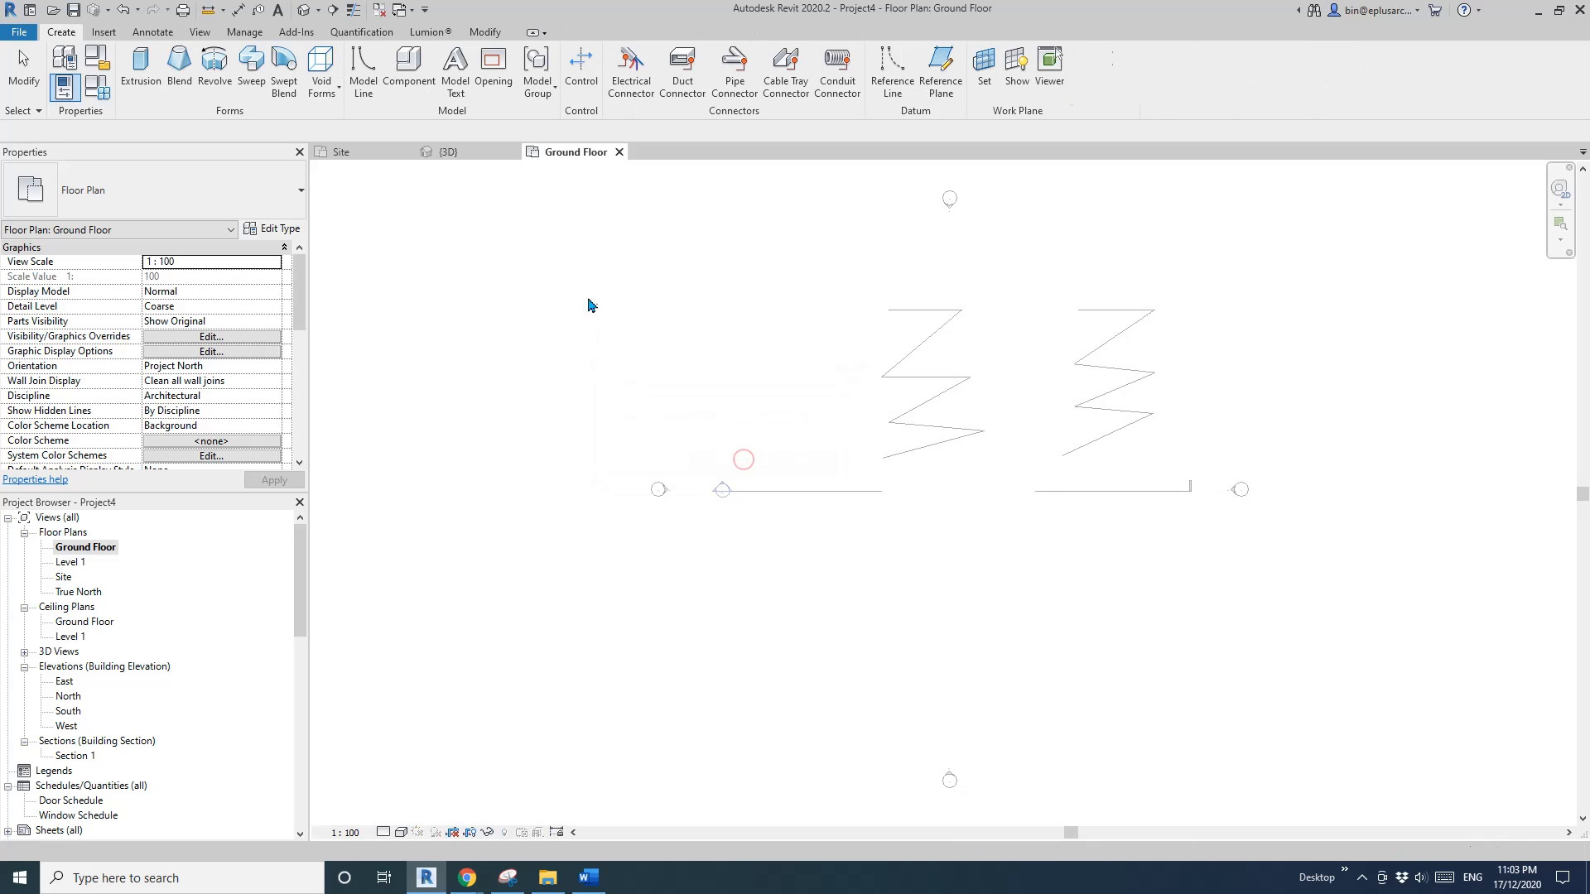
Create a 250 mm deep rectangular extrusion about 11400 mm wide, west of the zigzag lines
left_click(140, 67)
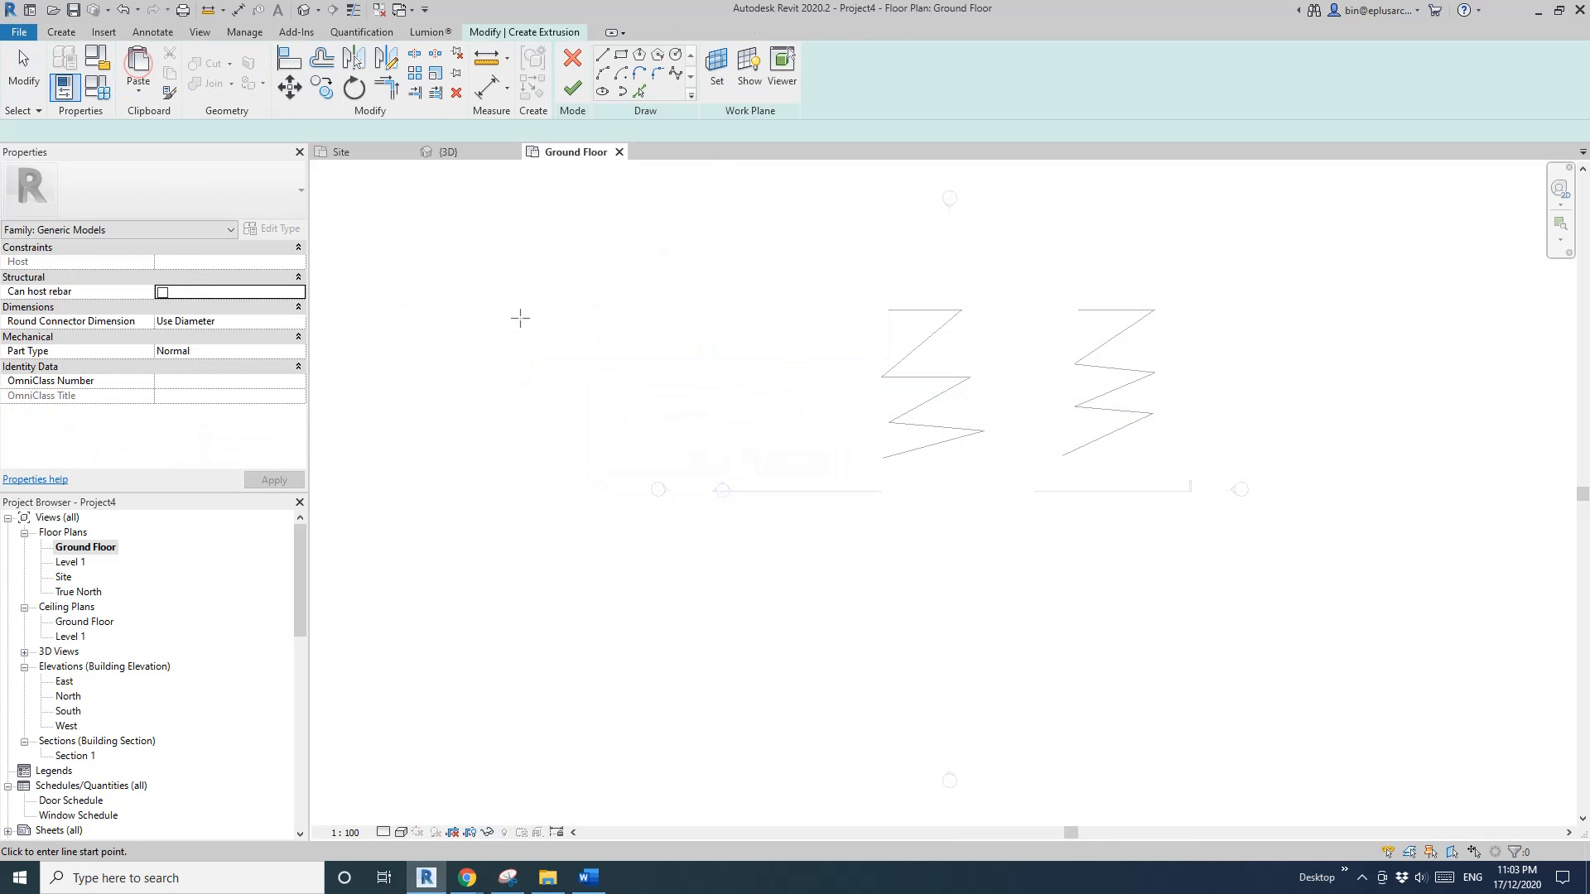
left_click(520, 318)
left_click(621, 55)
left_click(548, 271)
left_click(681, 374)
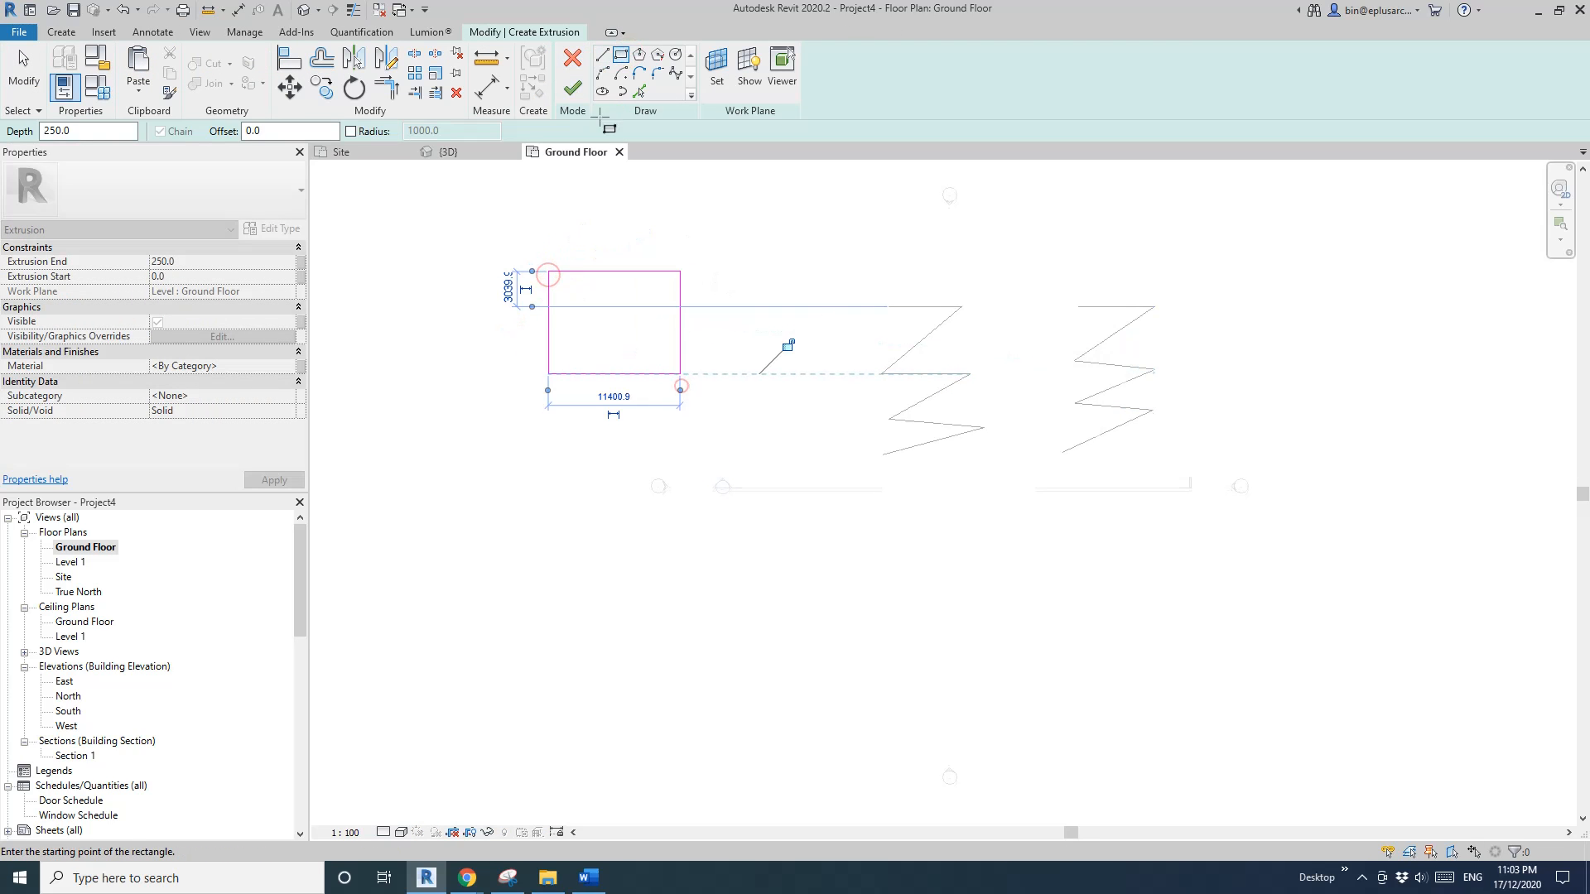
left_click(572, 88)
key("Escape")
scroll(656, 316, "up", 2)
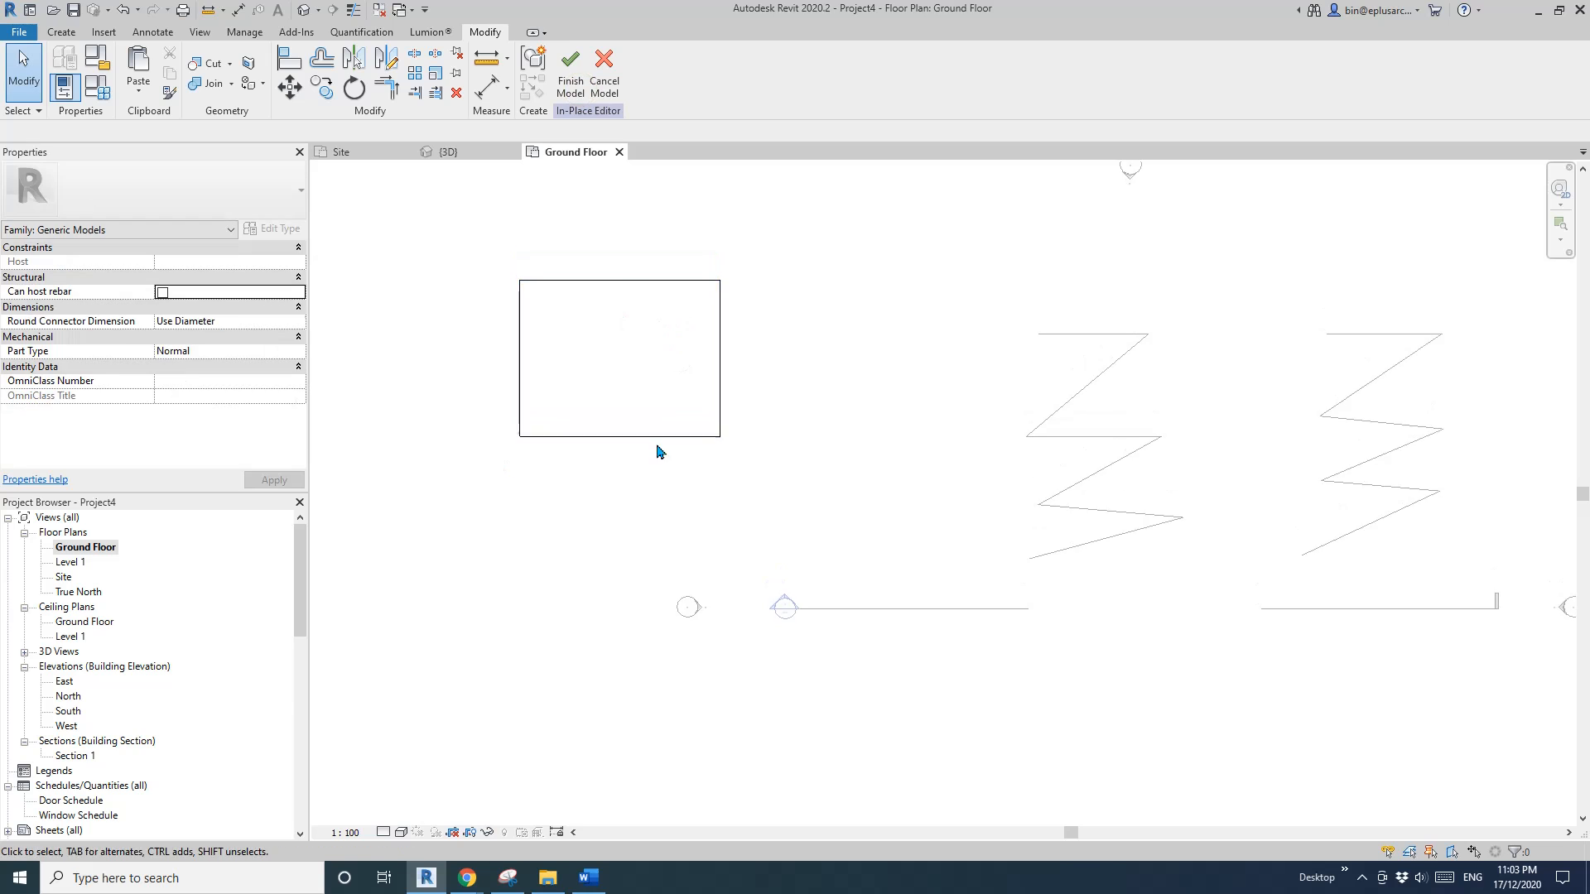
Draw a vertical reference line between the rectangular extrusion and the western zigzag
middle_click_drag(660, 451, 567, 582)
left_click(61, 32)
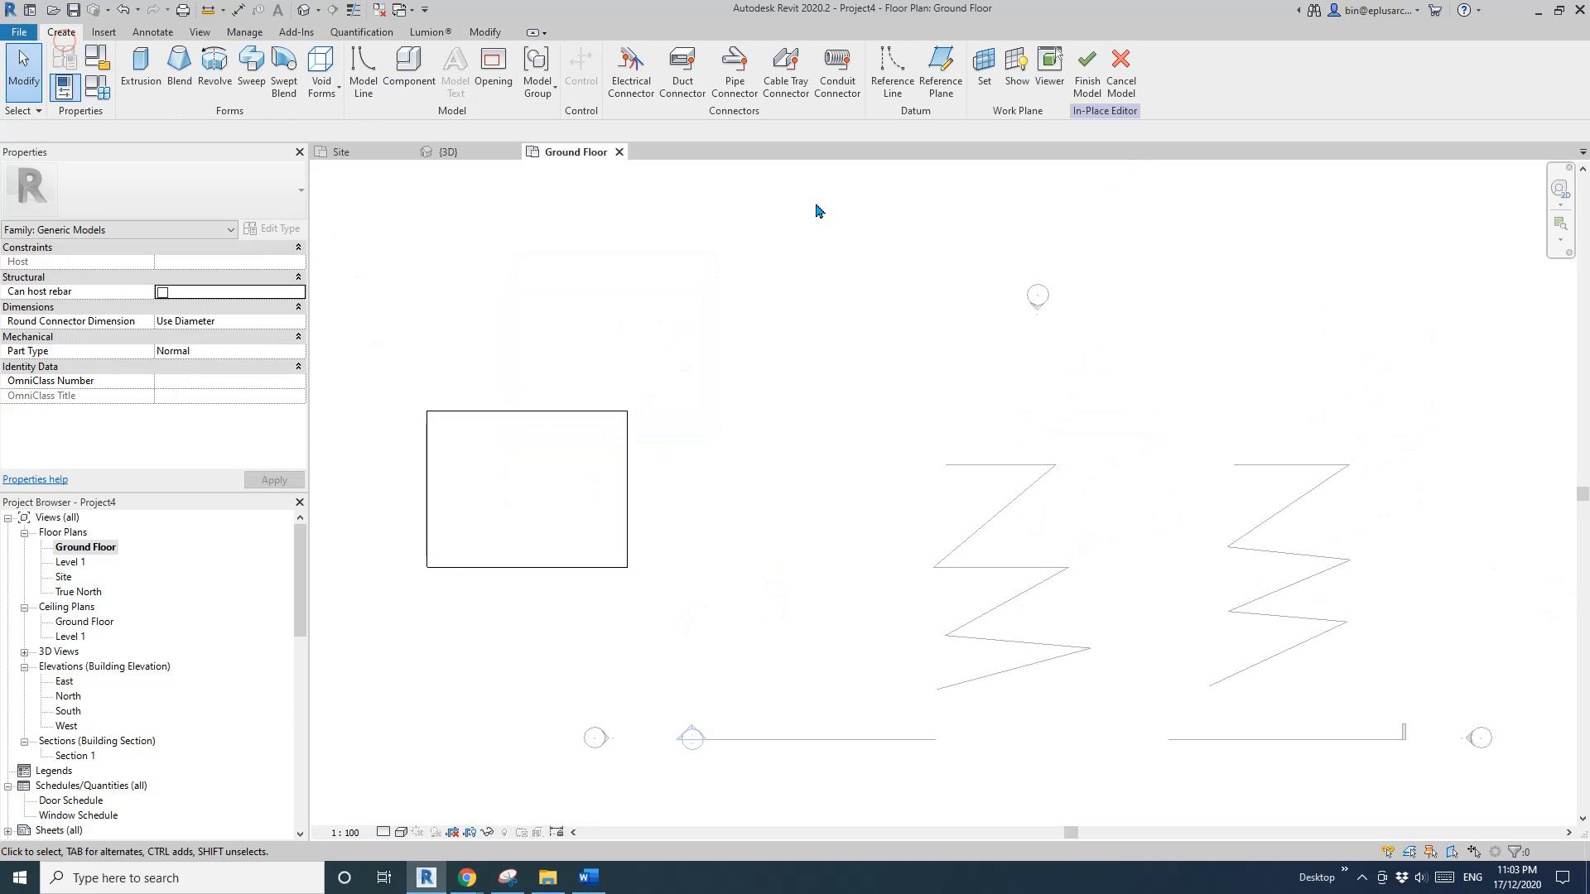
left_click(892, 79)
left_click(705, 511)
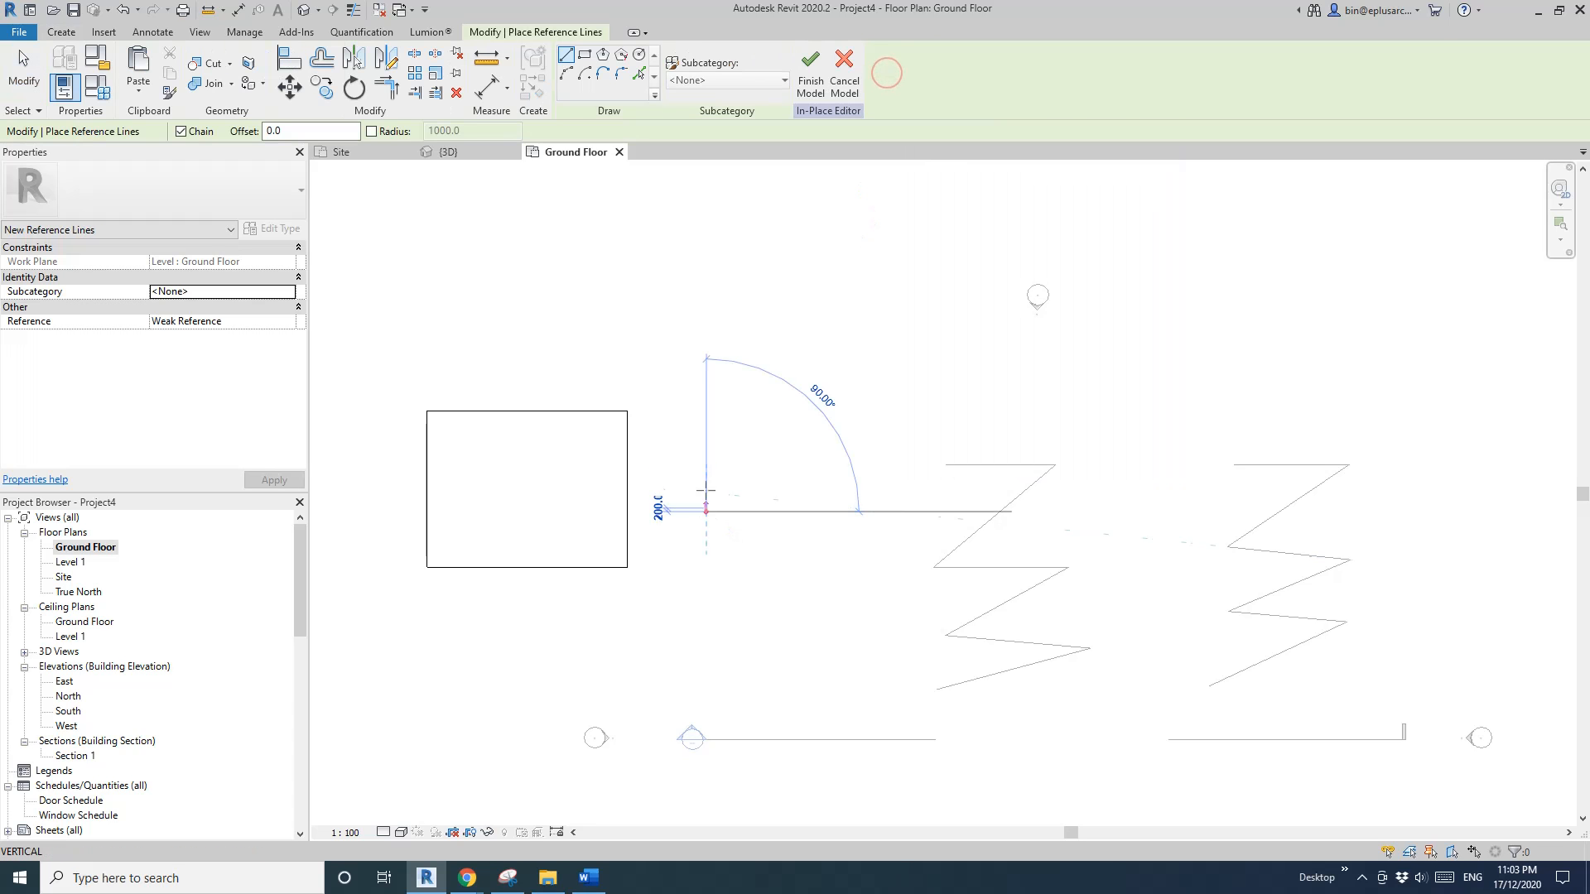
left_click(705, 395)
key("Escape")
middle_click_drag(685, 490, 696, 489)
key("d")
key("i")
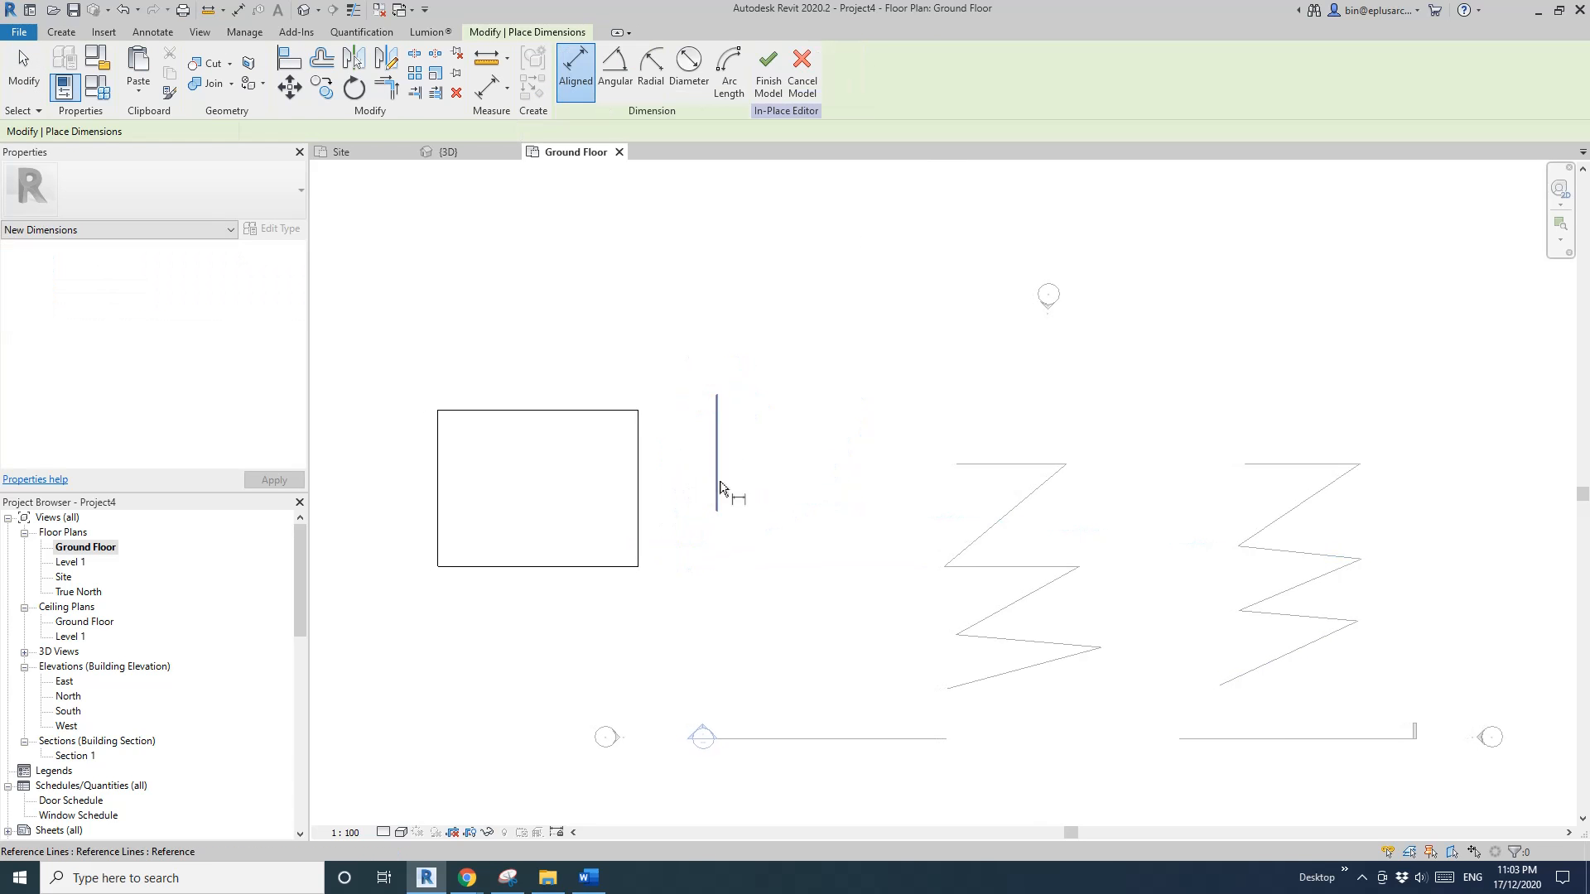
left_click(718, 488)
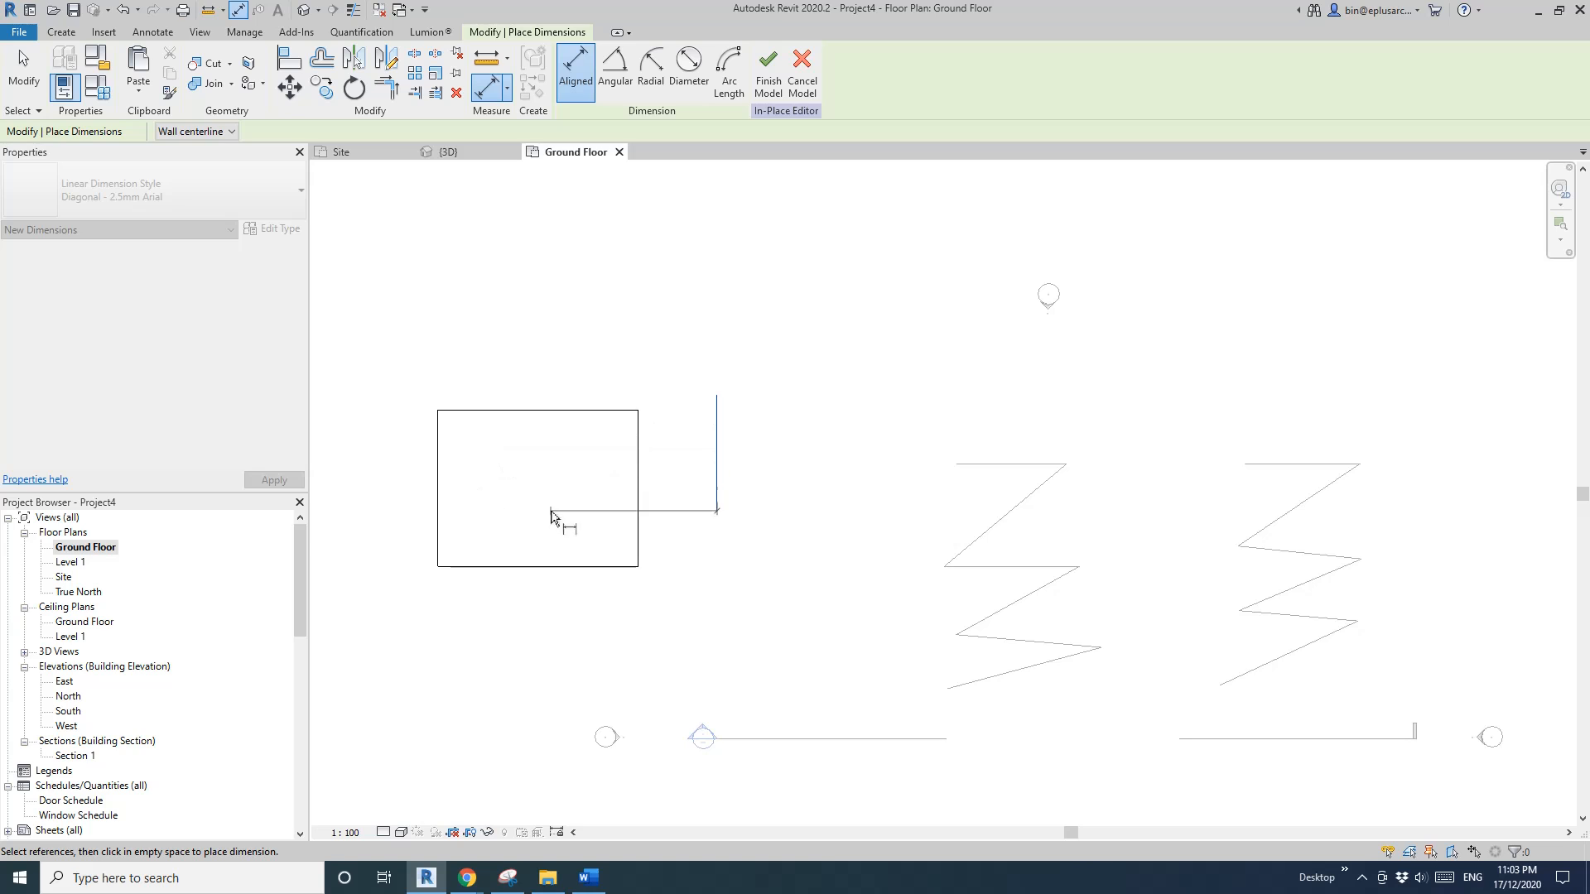
middle_click_drag(568, 496, 629, 492)
key("Escape")
key("Escape")
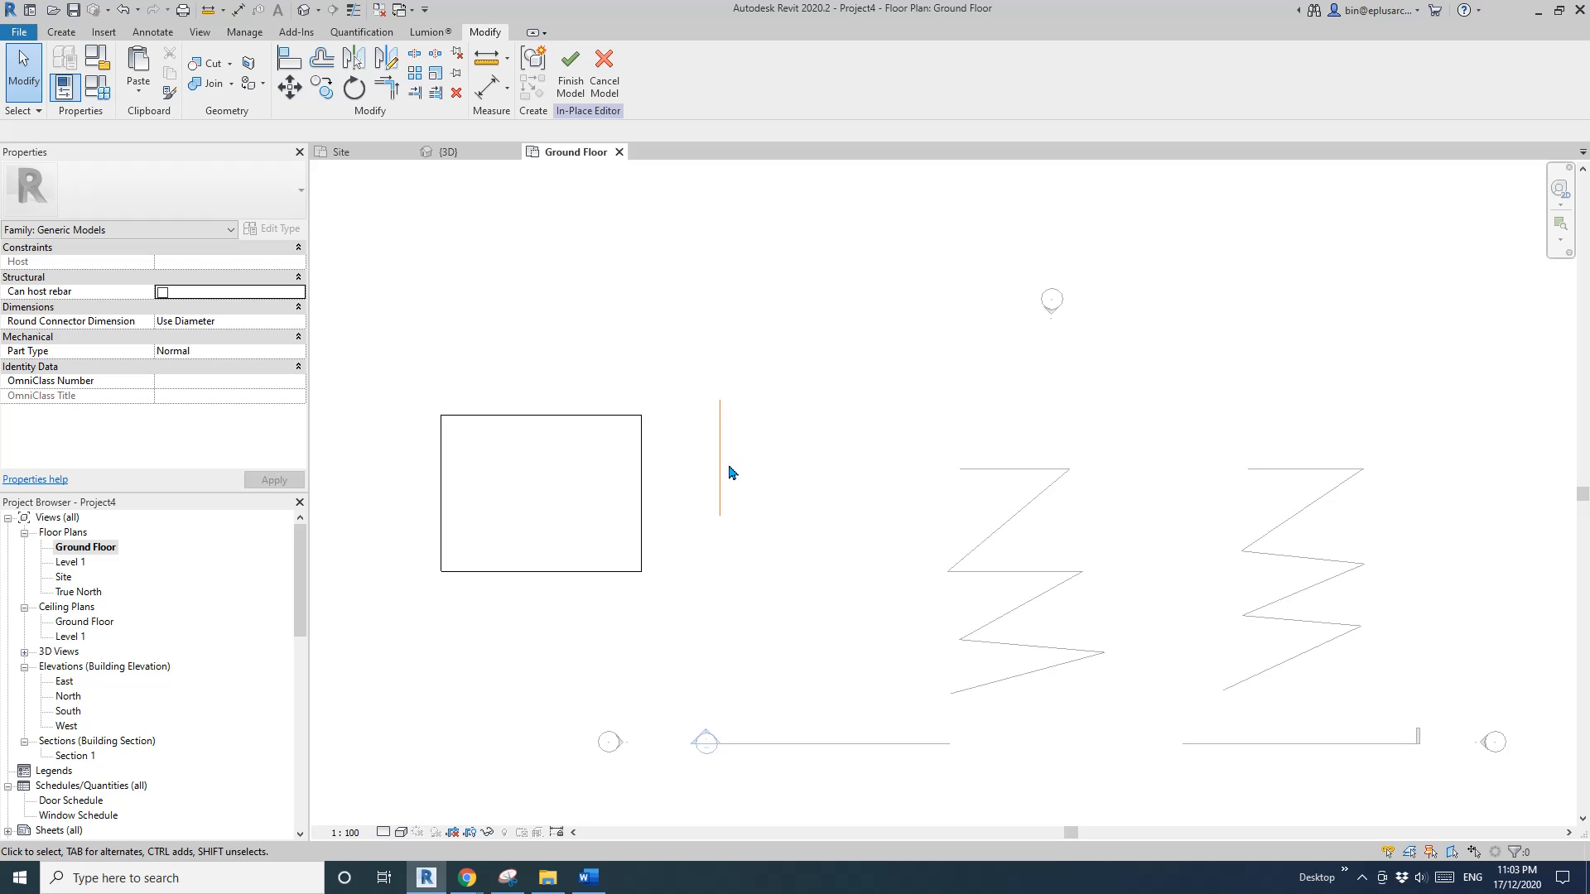
scroll(728, 473, "down", 1)
middle_click_drag(708, 467, 627, 403)
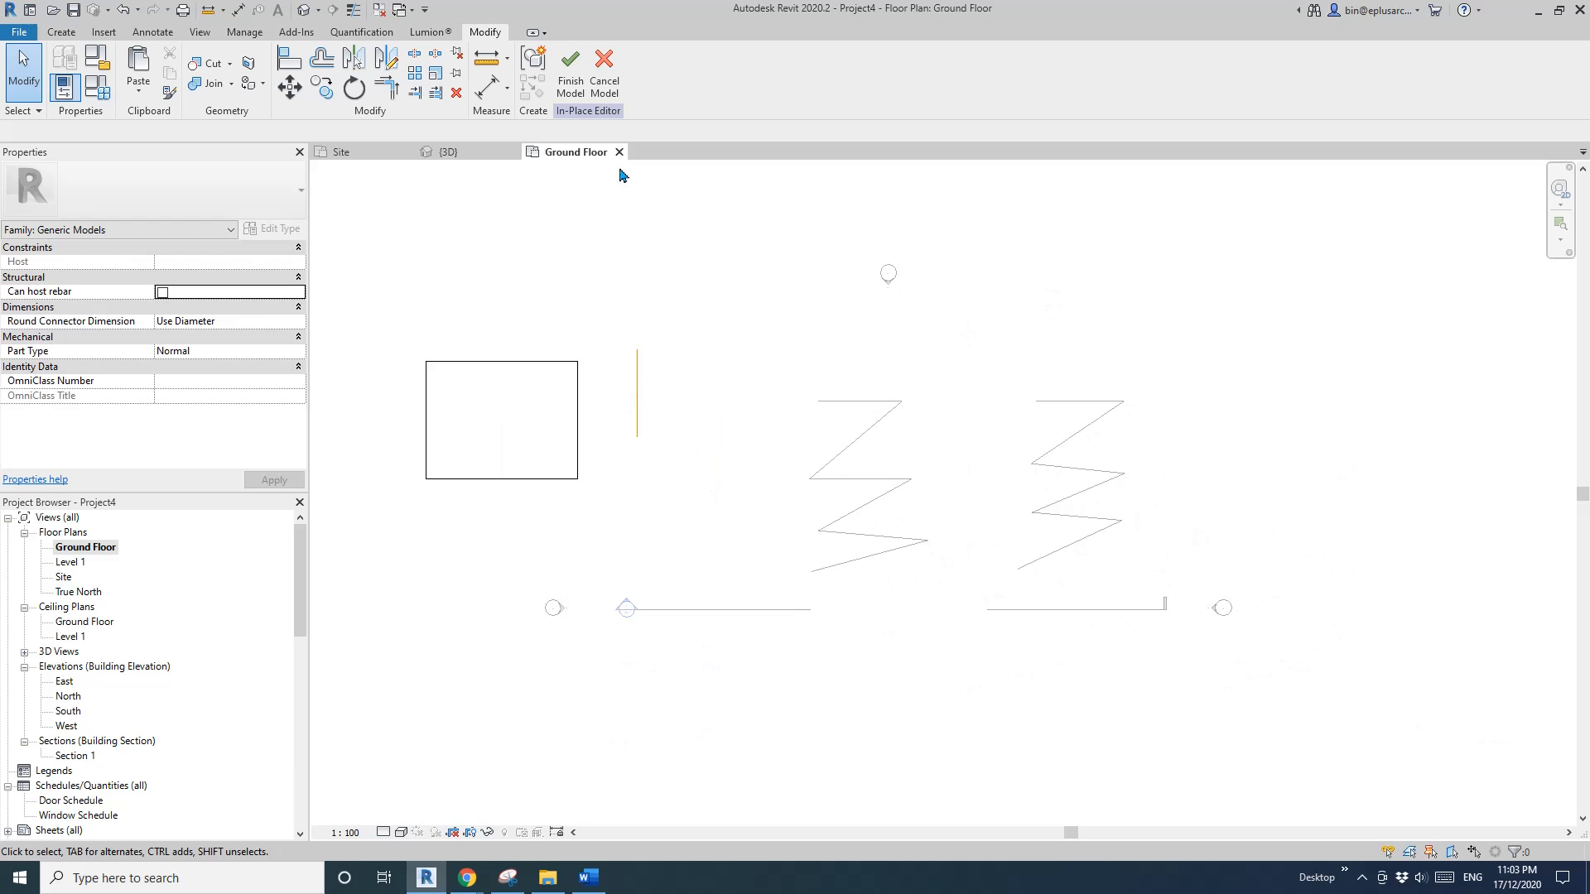
Finish the in-place generic model and check the rectangular extrusion by selecting and deselecting it in the Ground Floor plan
left_click(573, 88)
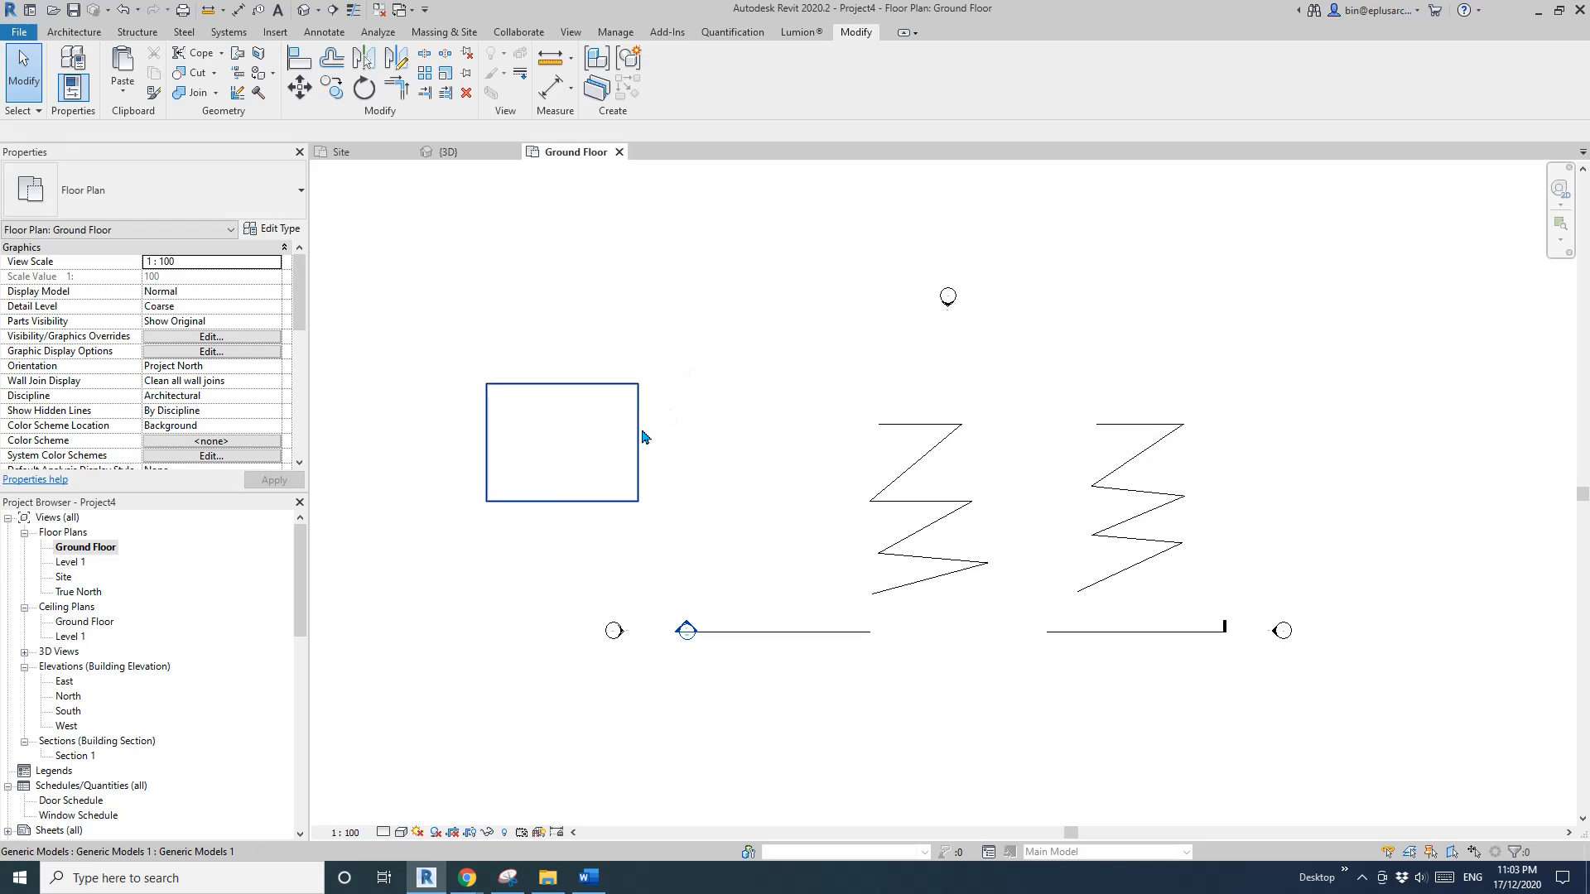
left_click(641, 436)
left_click(732, 403)
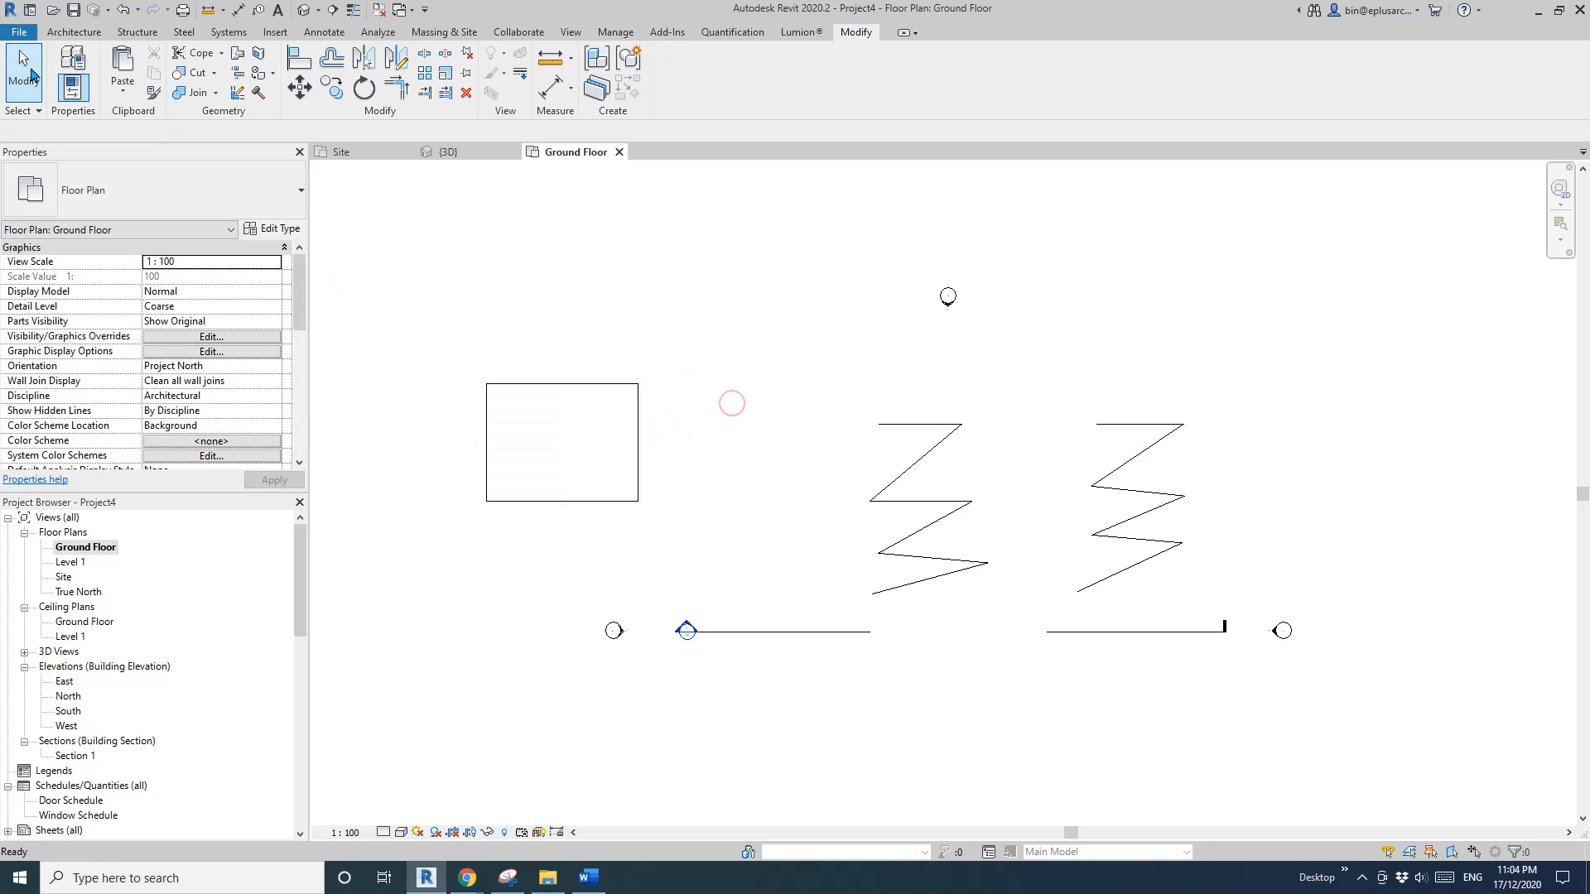
Create a new family from the Metric Generic Model.rft template
left_click(20, 33)
mouse_move(106, 101)
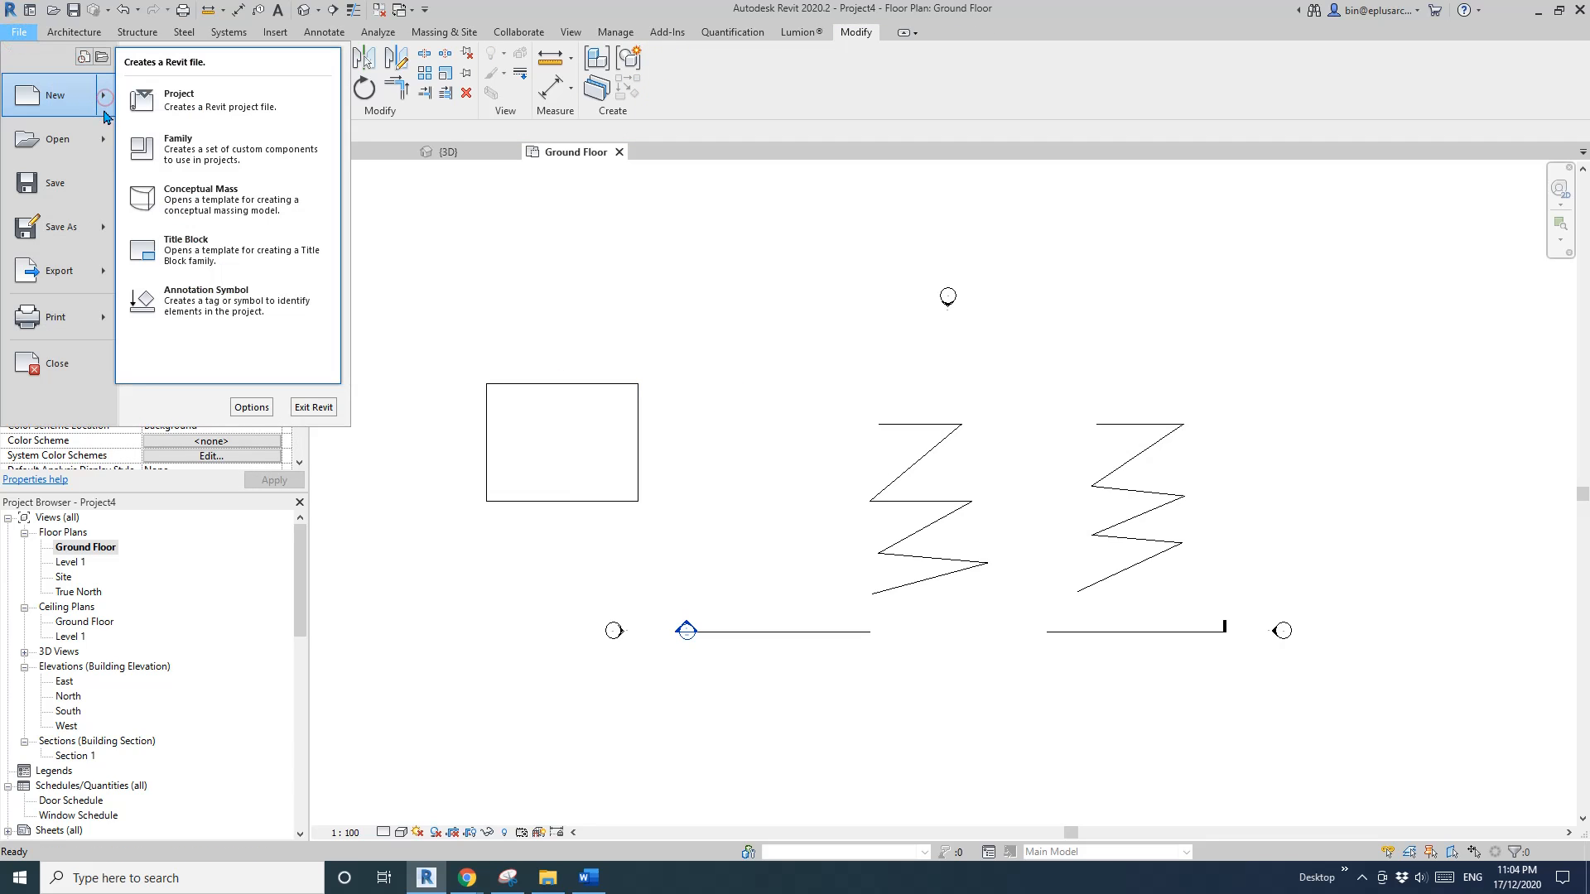
left_click(251, 155)
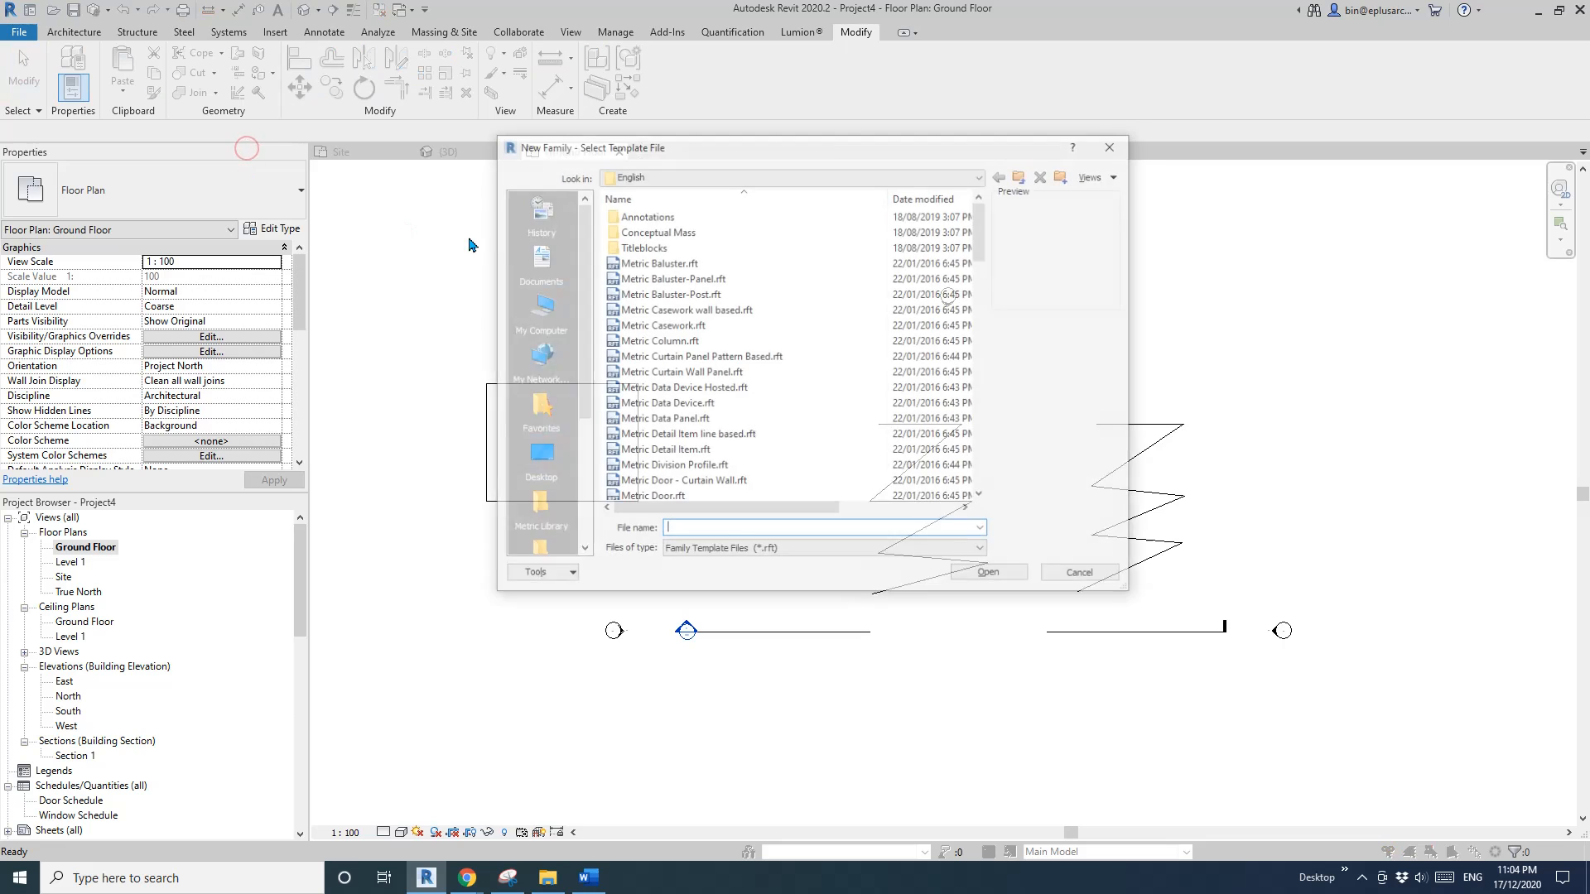
left_click(980, 328)
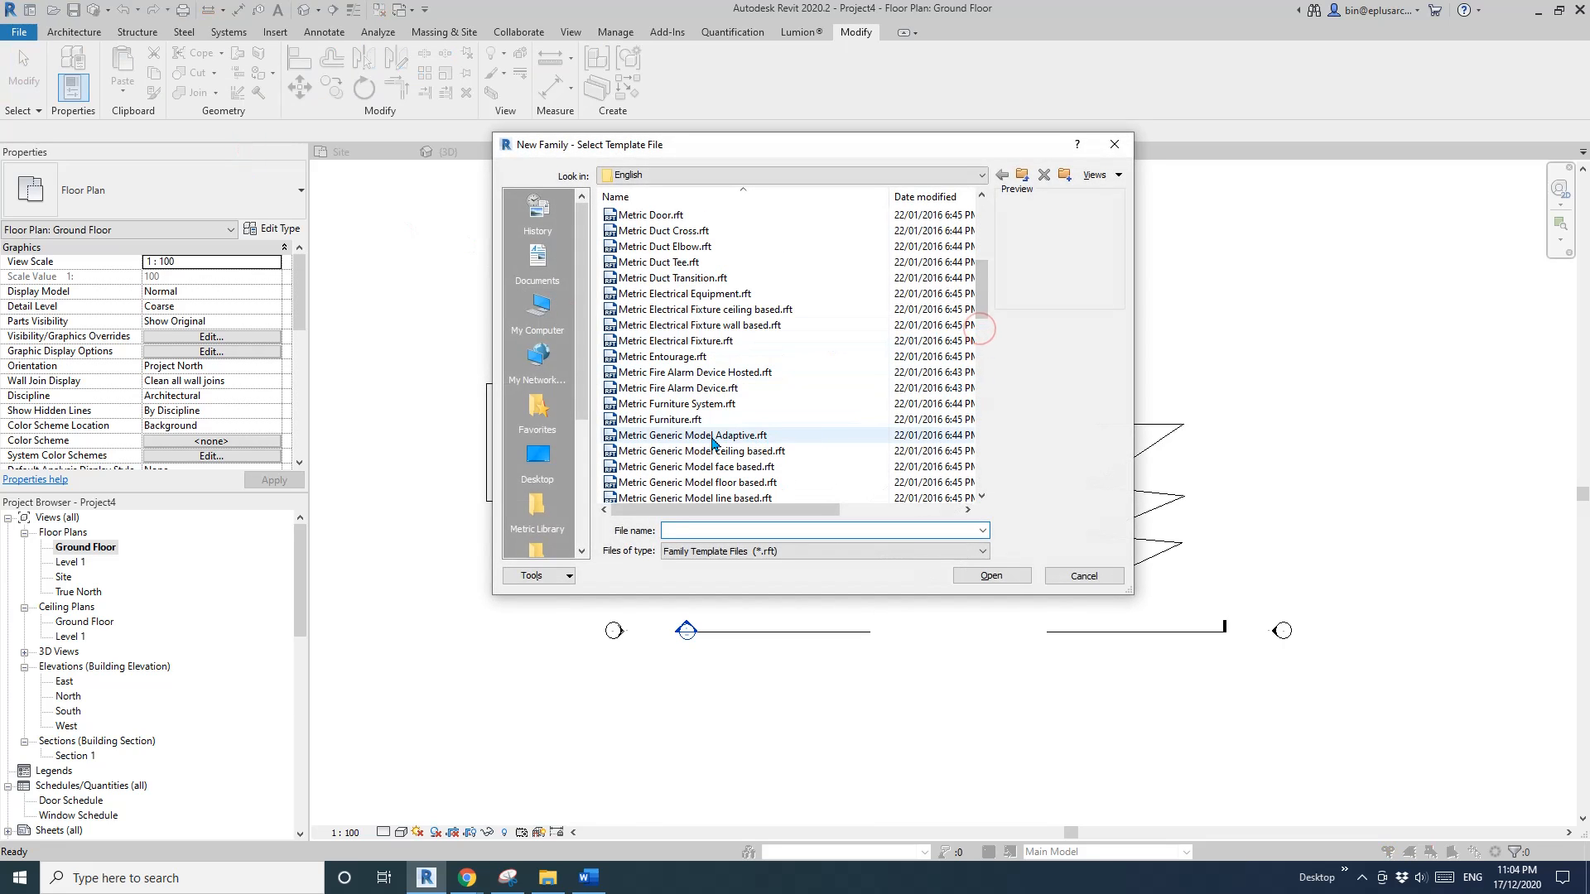
left_click(981, 363)
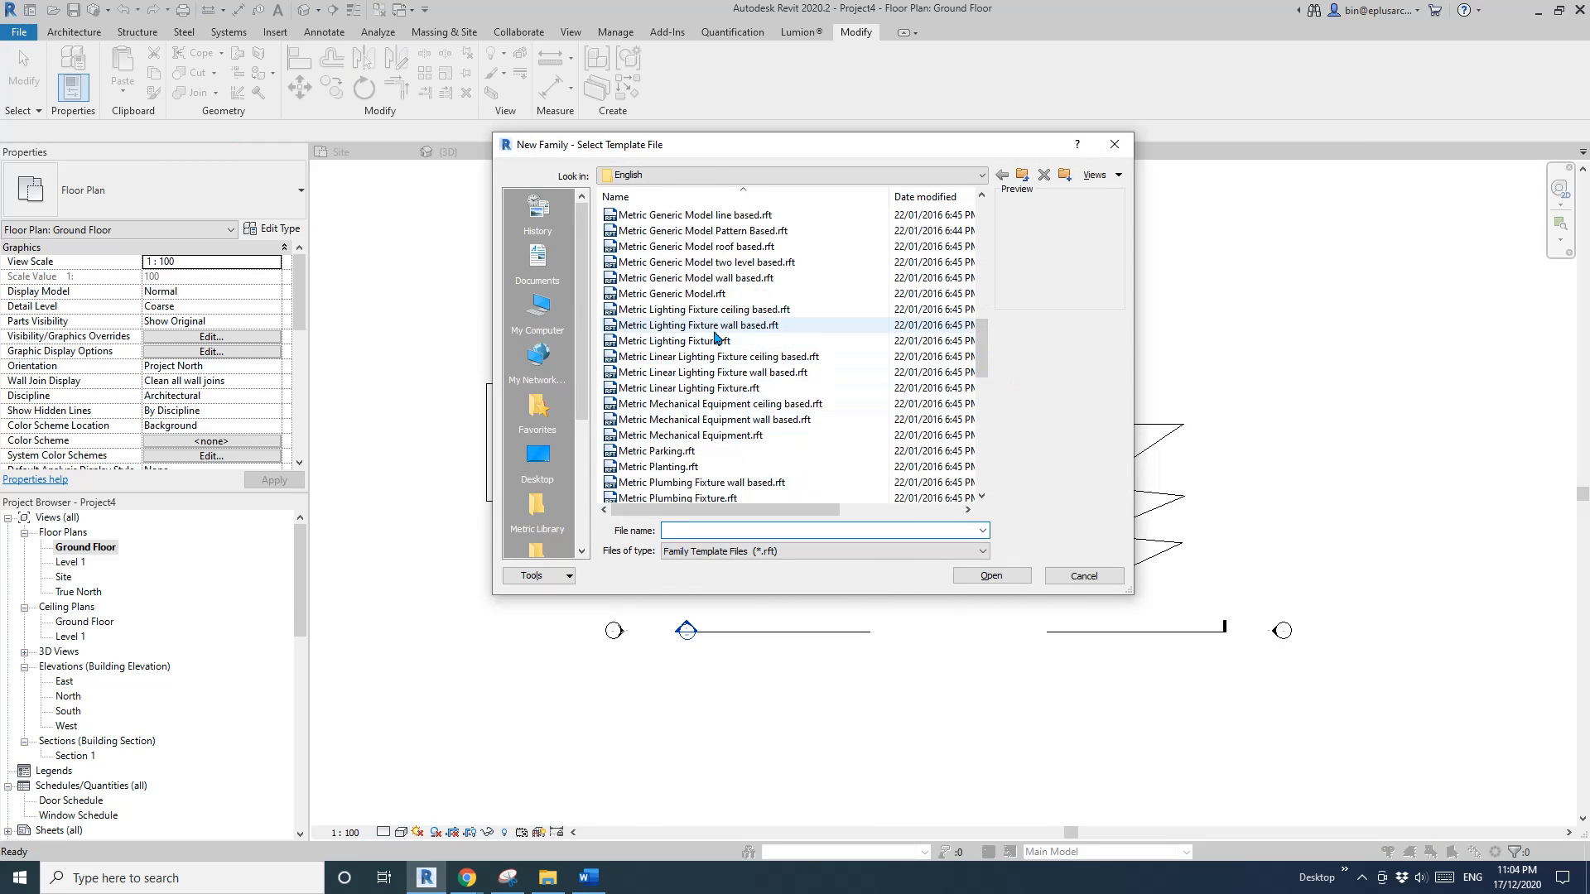
left_click(701, 295)
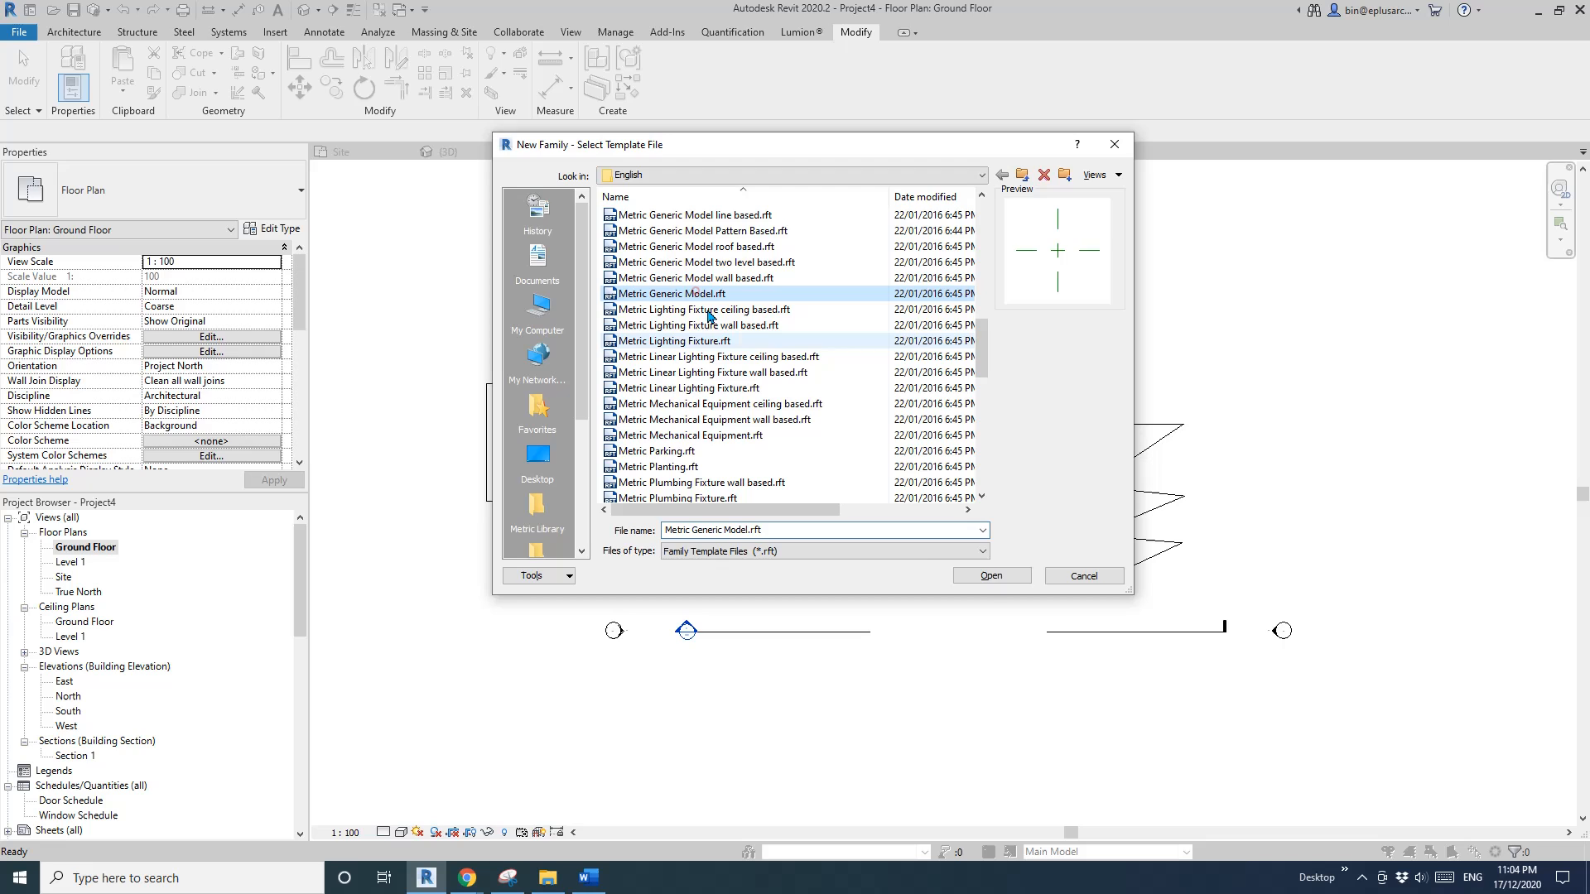
left_click(991, 575)
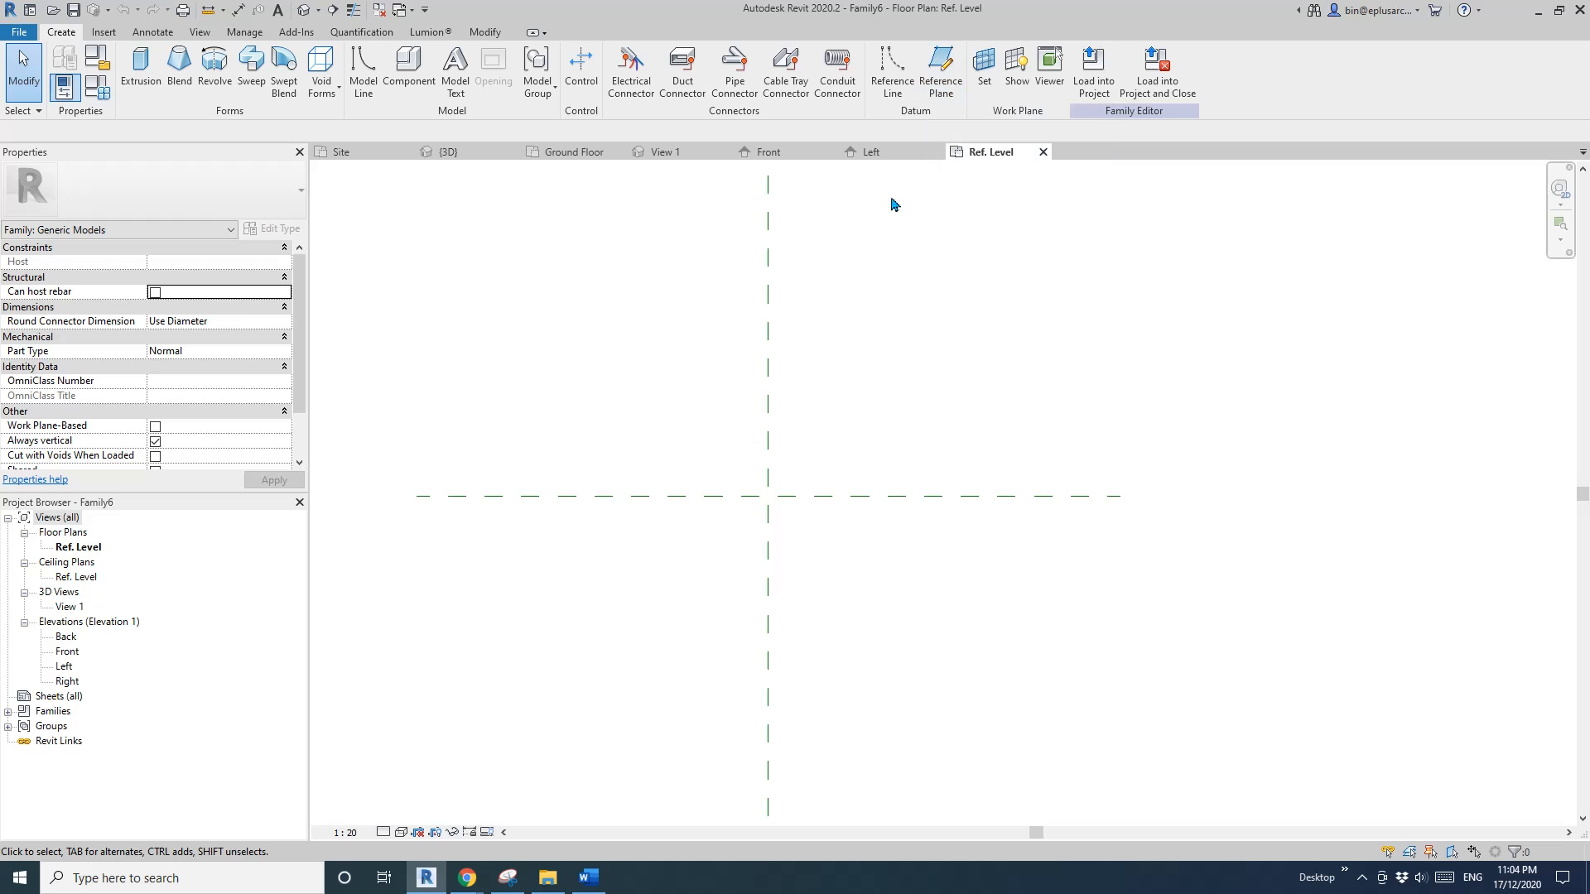
Draw four reference planes in the Ref. Level plan, one on each side of the two centre planes
key("r")
key("p")
left_click(852, 407)
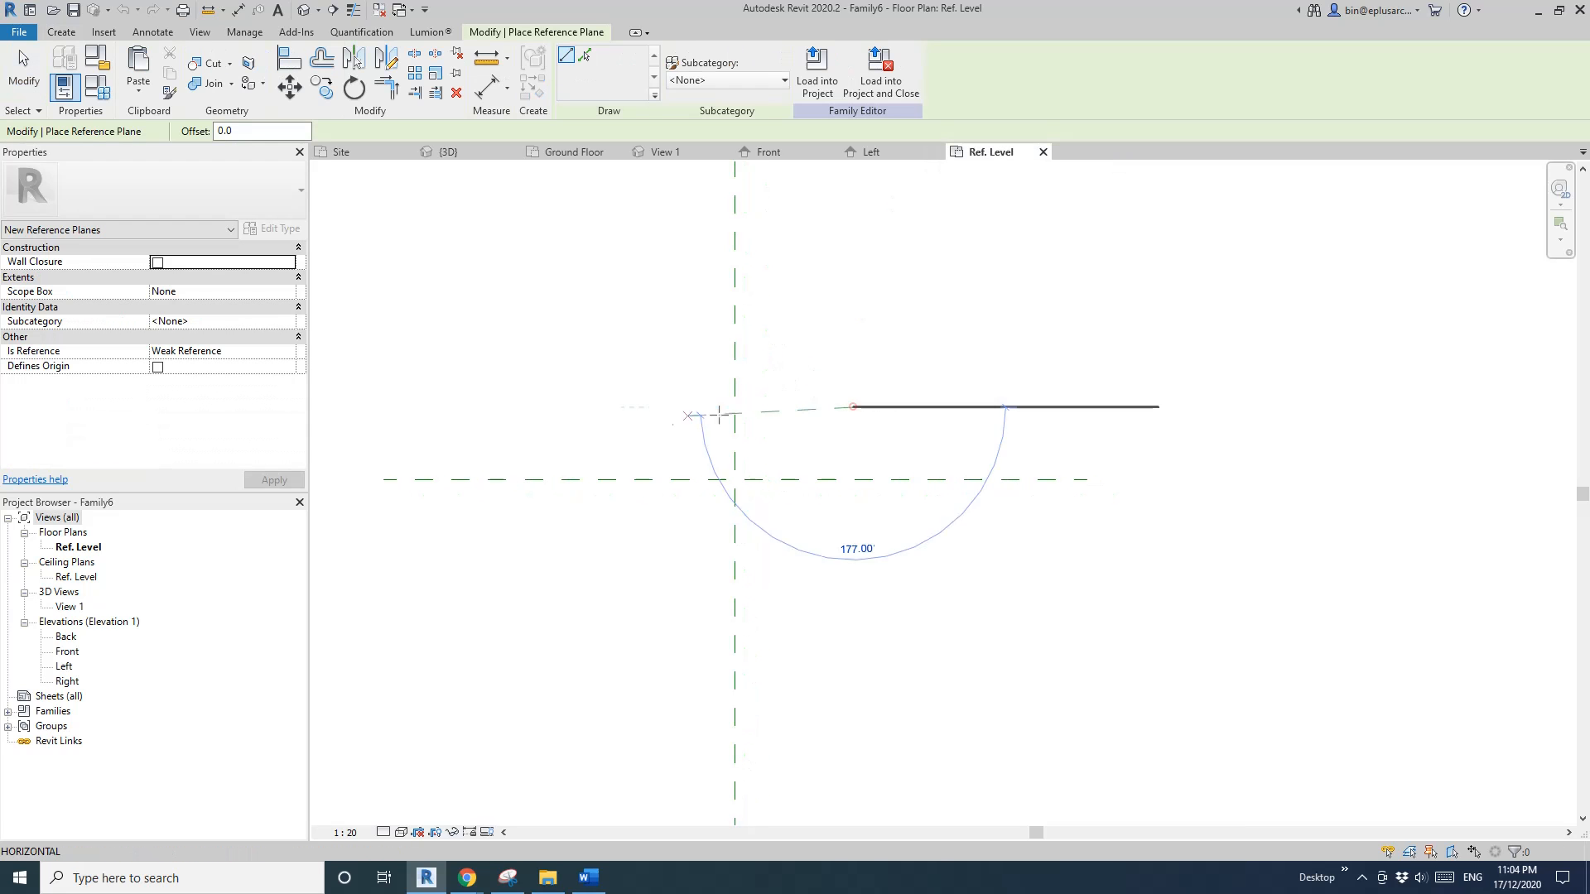
left_click(647, 553)
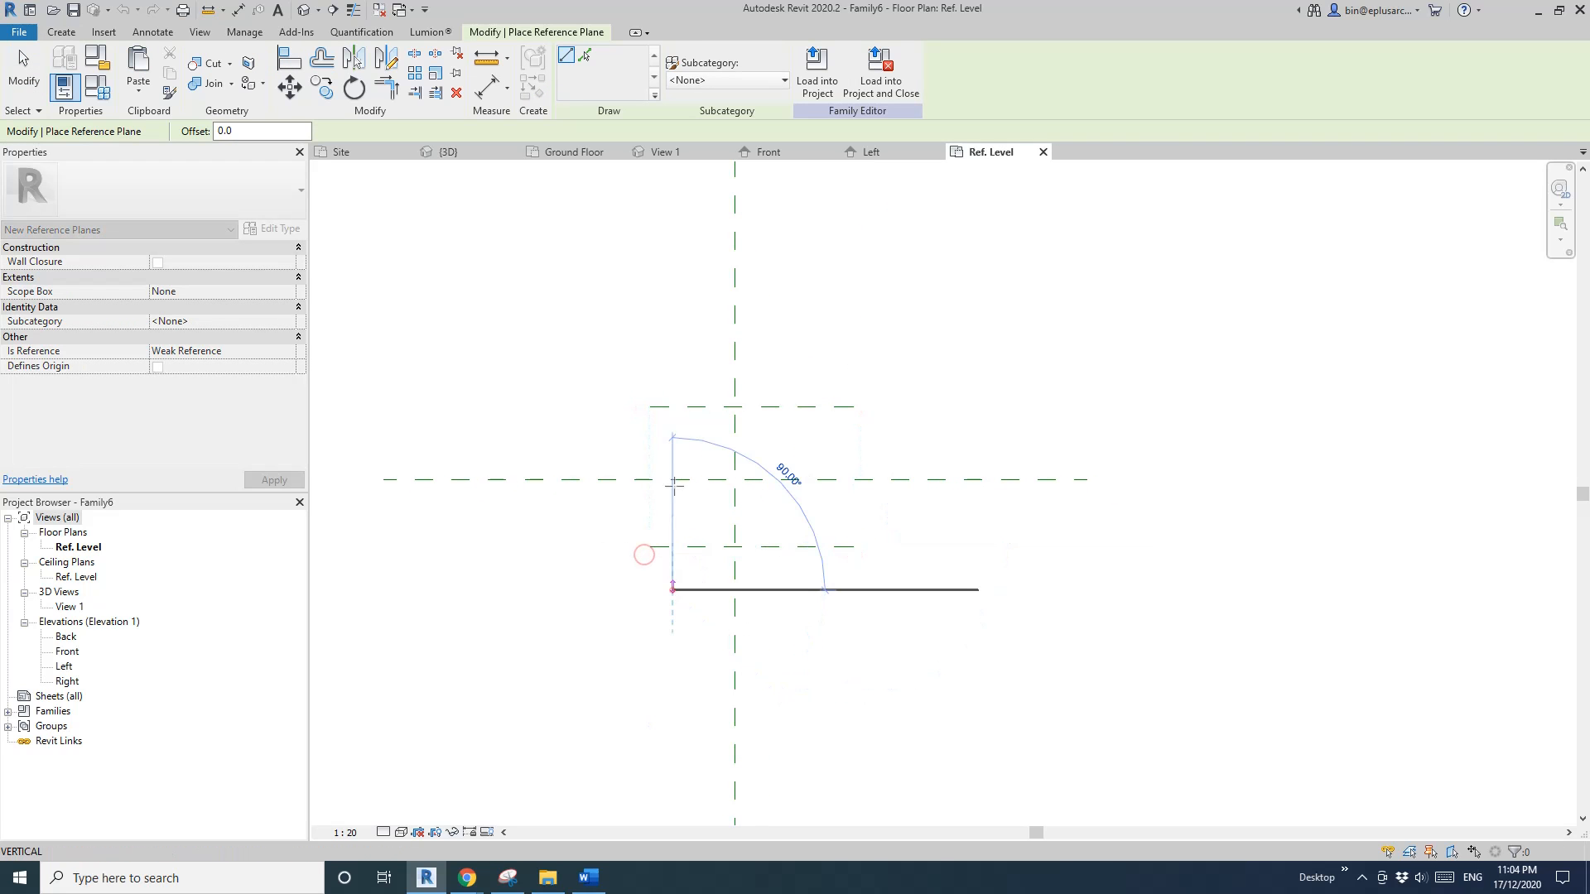
left_click(673, 377)
left_click(785, 387)
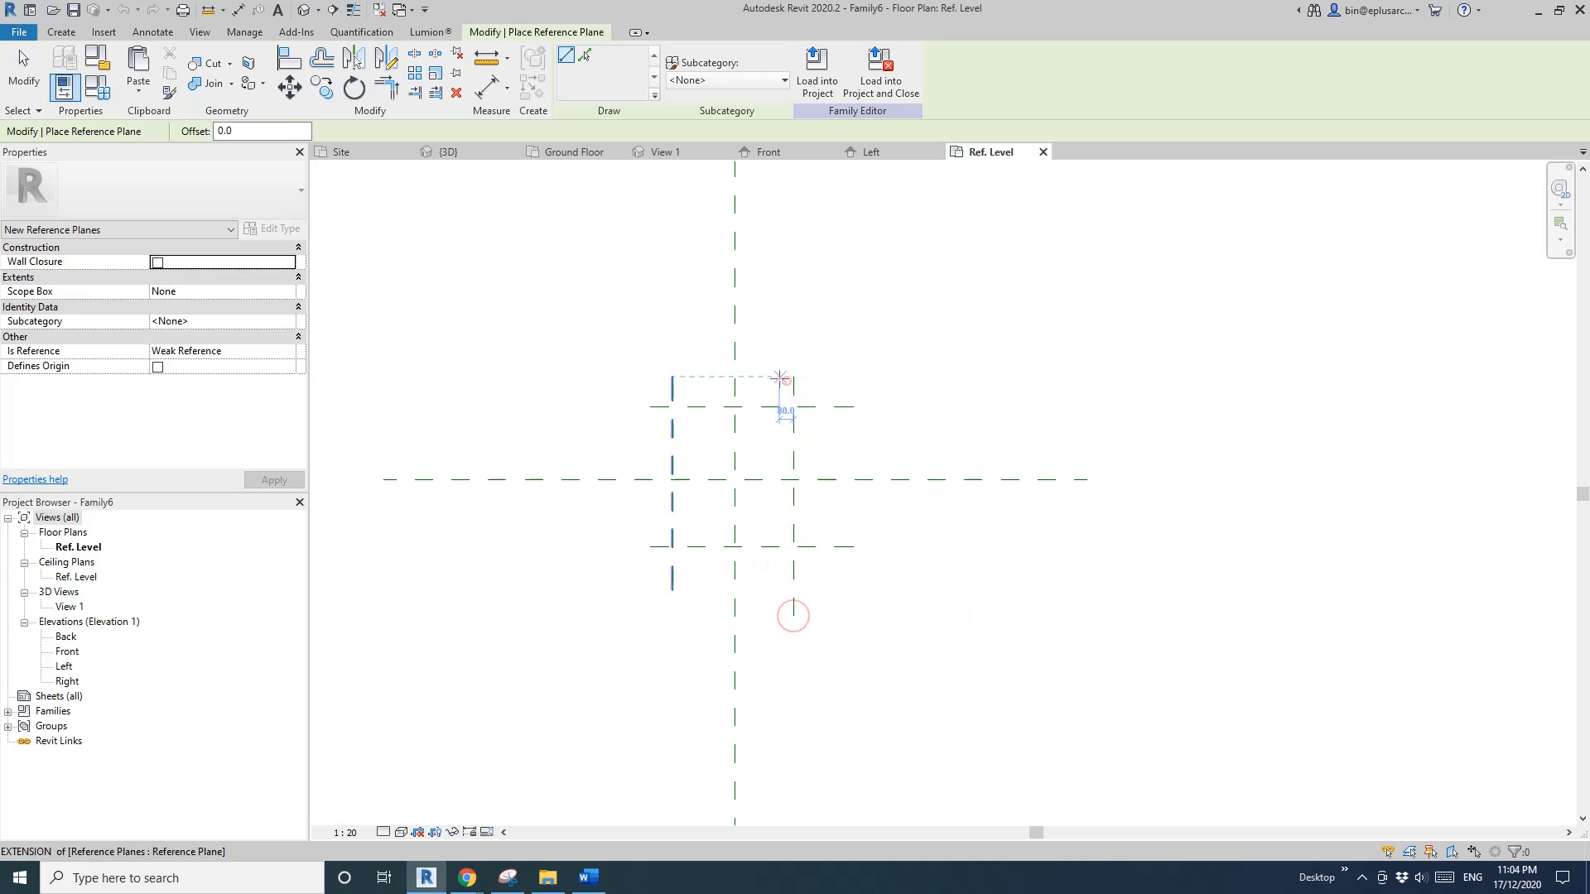
Place one continuous aligned dimension across the three vertical reference planes, north of them
key("d")
key("i")
left_click(793, 430)
left_click(733, 432)
left_click(693, 438)
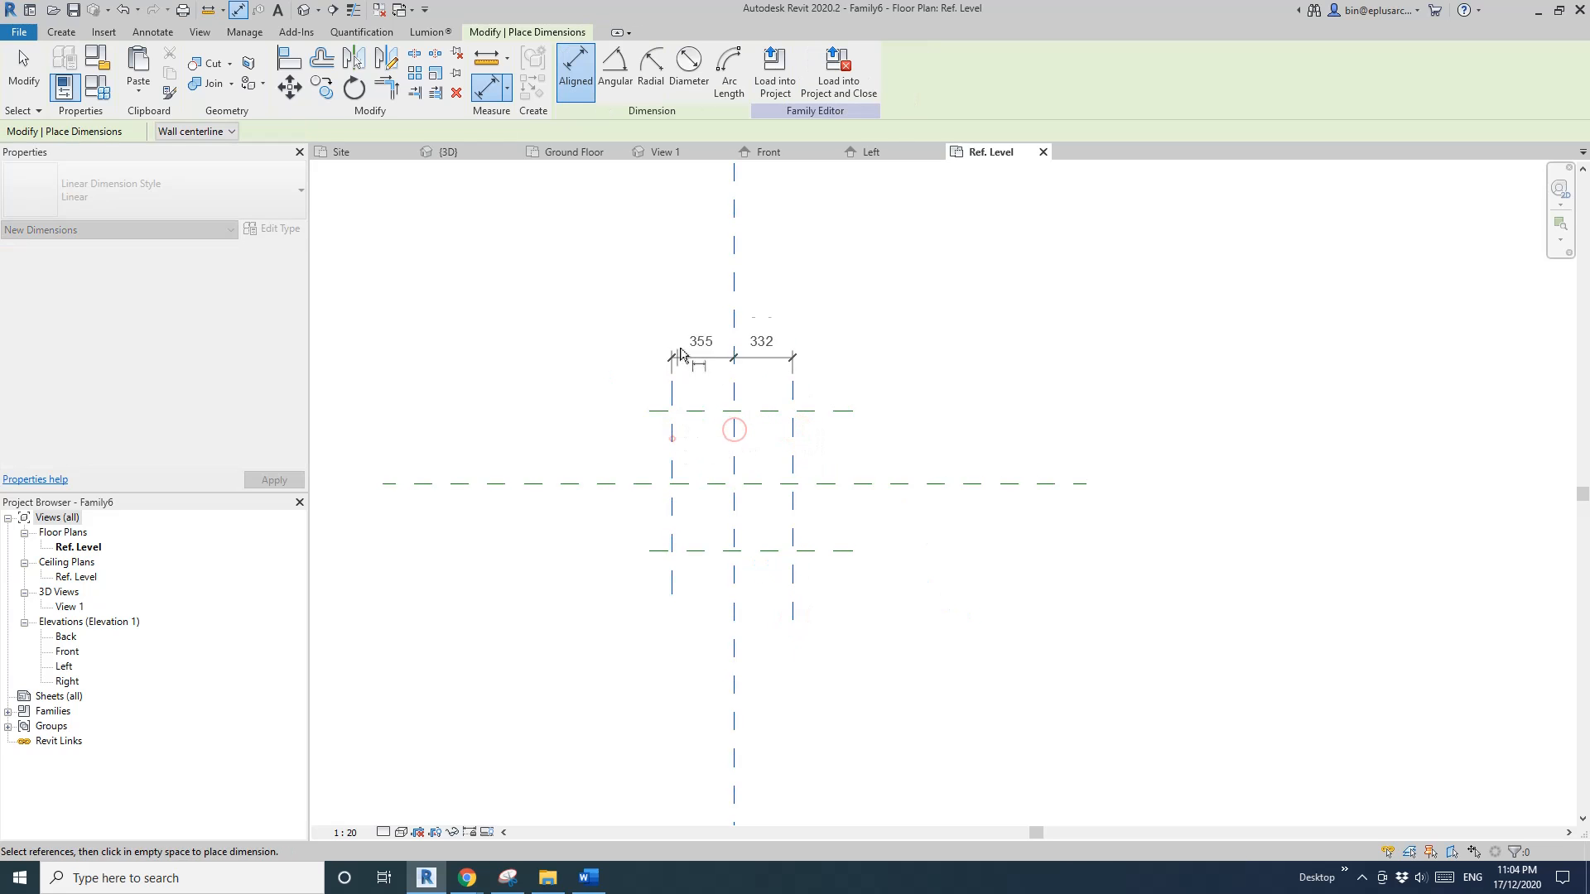
left_click(702, 323)
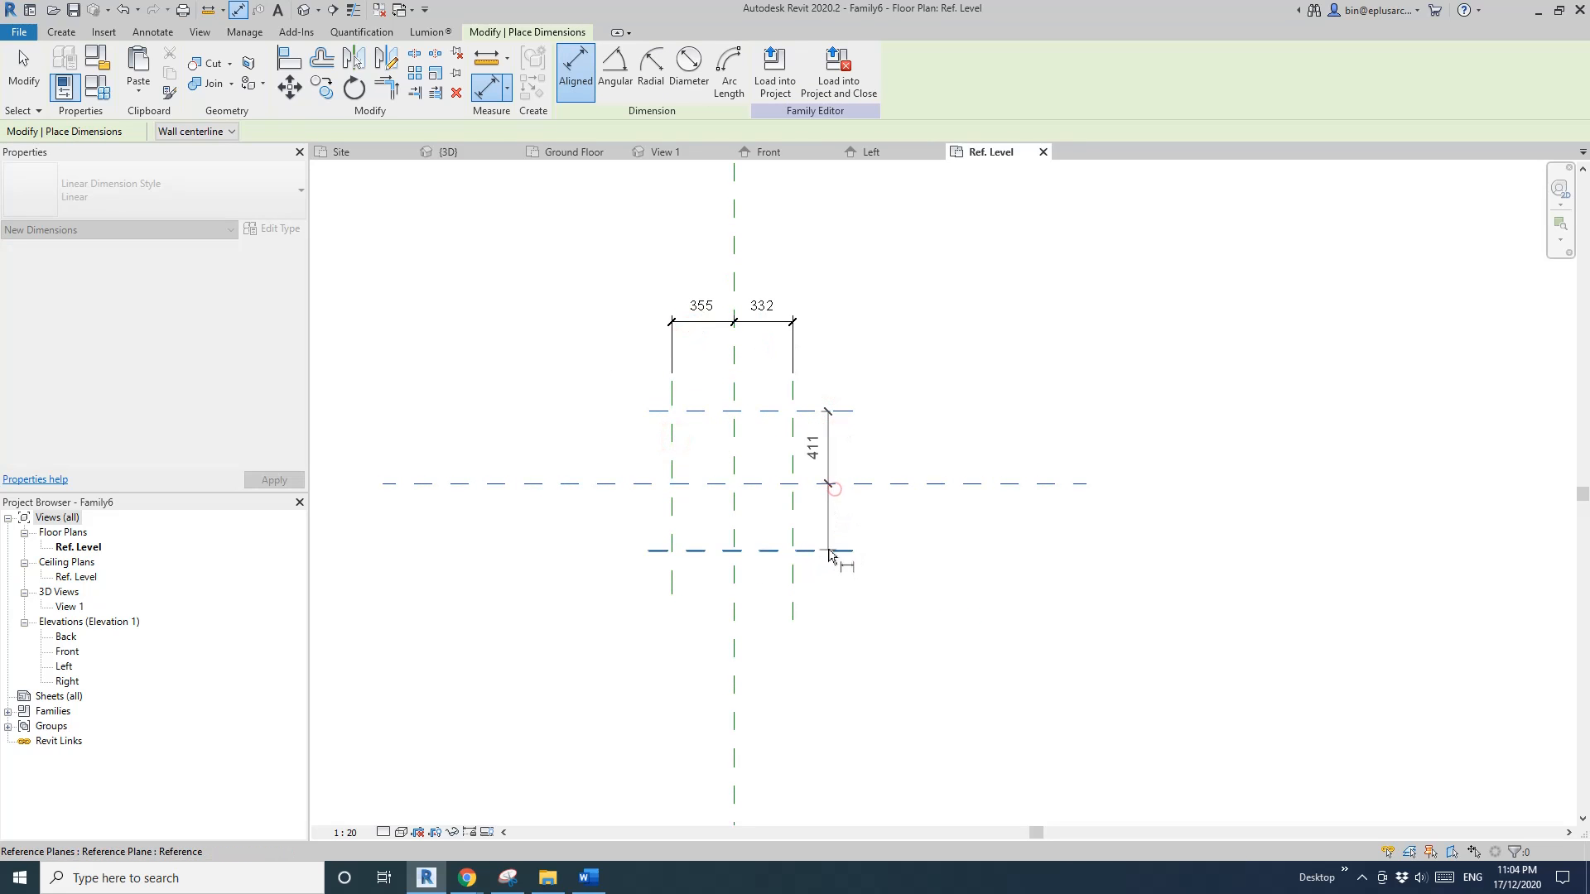
Complete a continuous dimension across the three horizontal reference planes and set both dimension strings to equal spacing
left_click(829, 550)
left_click(880, 505)
key("Escape")
key("Escape")
left_click(733, 324)
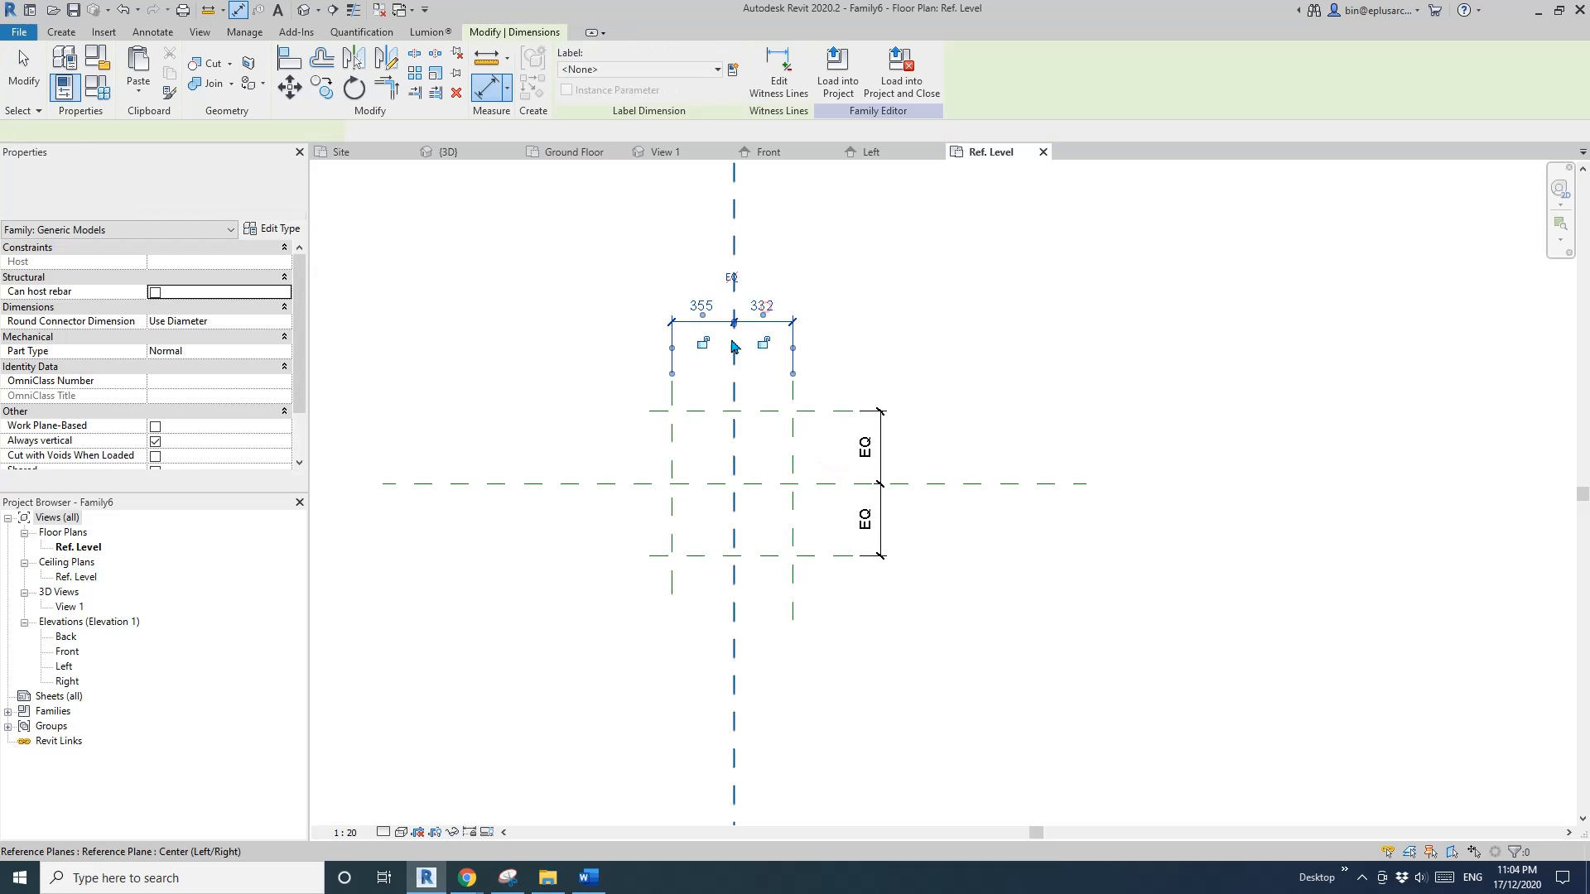
left_click(733, 267)
Add overall dimensions between the outer vertical planes and between the outer horizontal planes, outside the EQ dimensions
key("d")
key("i")
left_click(792, 451)
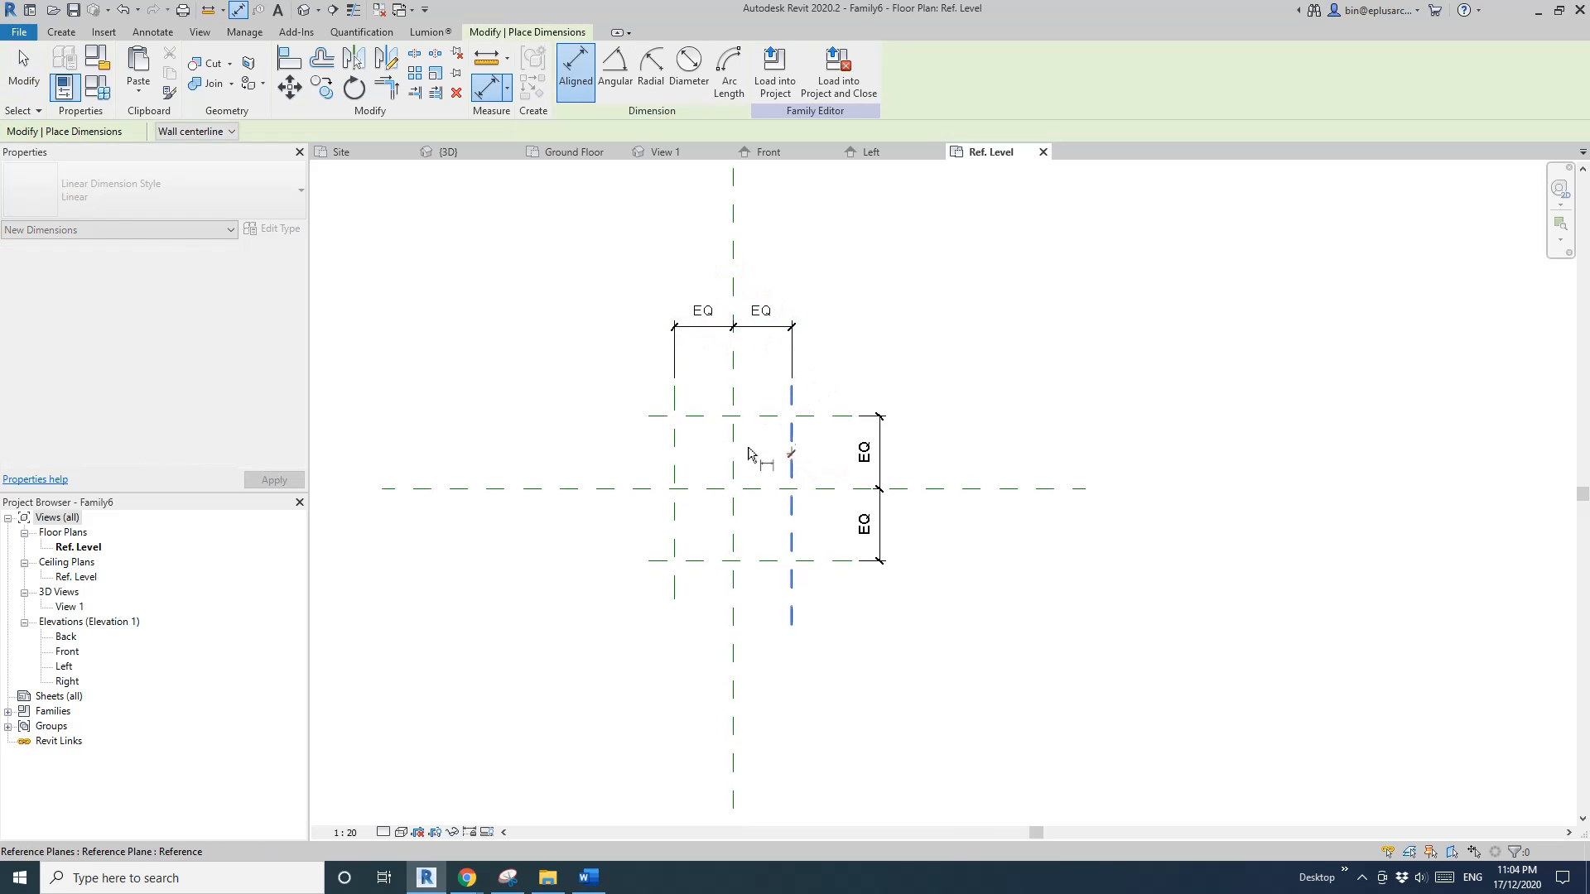
left_click(674, 448)
left_click(664, 270)
left_click(818, 418)
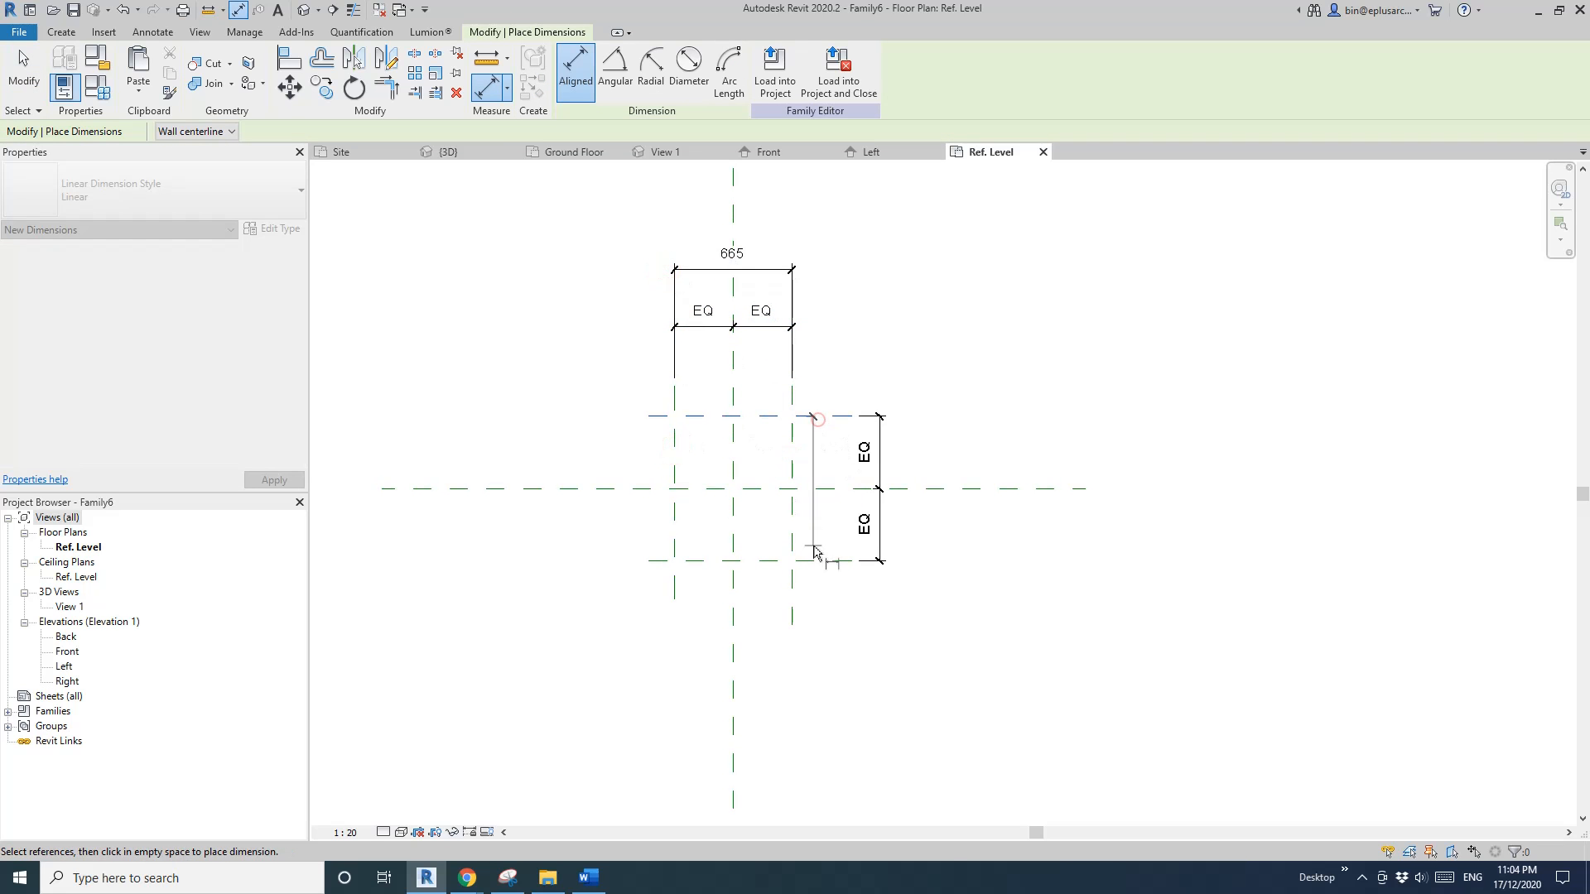
left_click(941, 526)
key("Escape")
key("Escape")
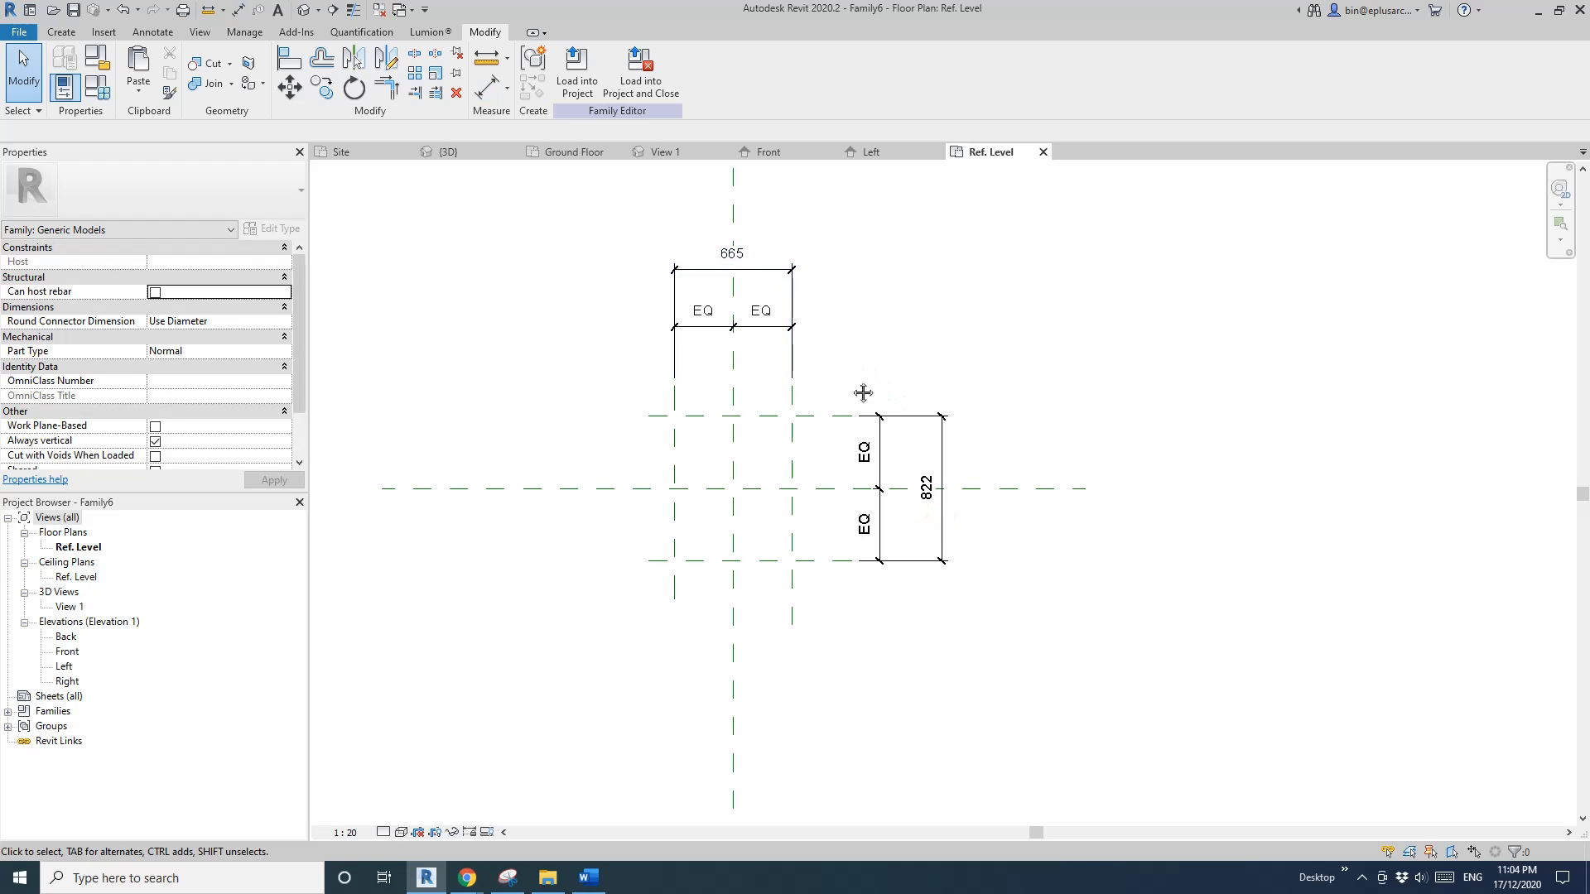
Draw a horizontal reference line north of the overall width dimension, crossing the vertical centre plane
middle_click_drag(757, 410, 751, 409)
scroll(789, 466, "down", 3)
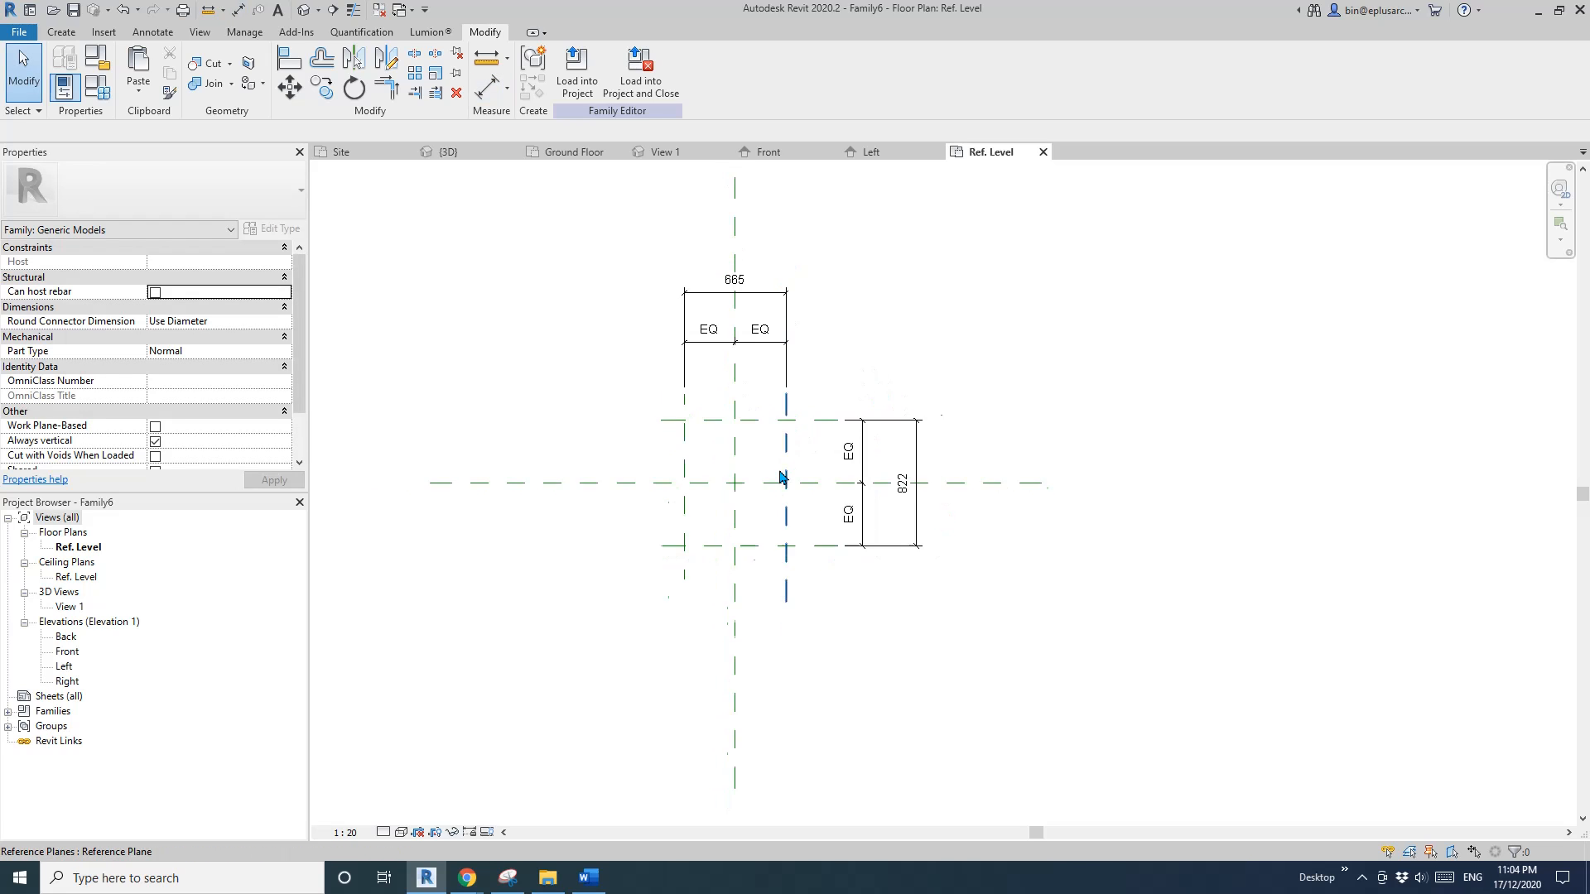
middle_click_drag(788, 486, 784, 501)
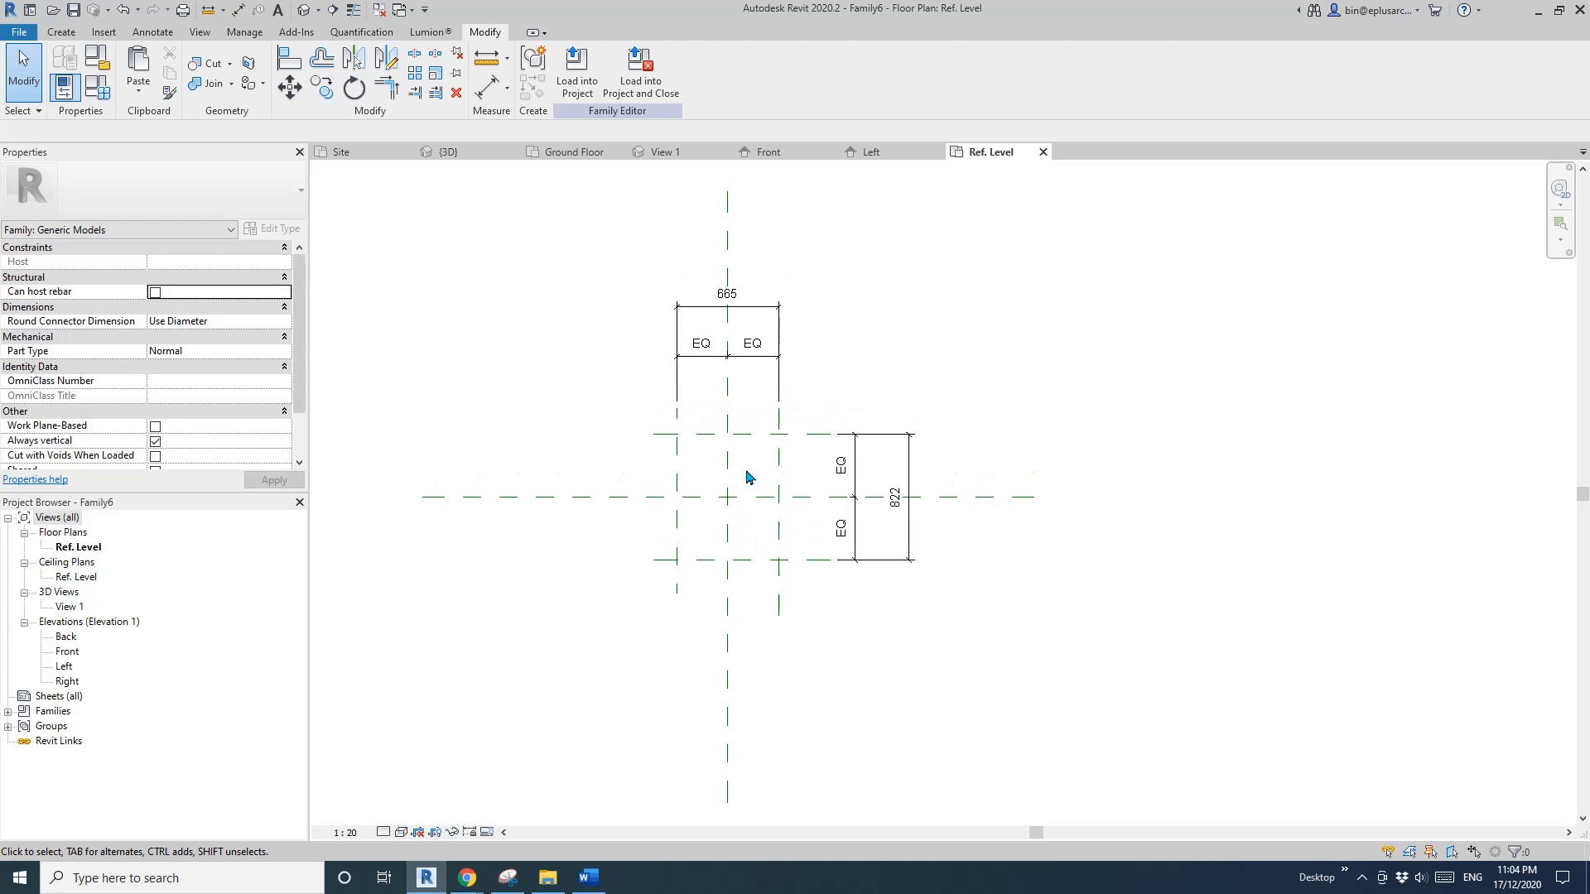
left_click(61, 32)
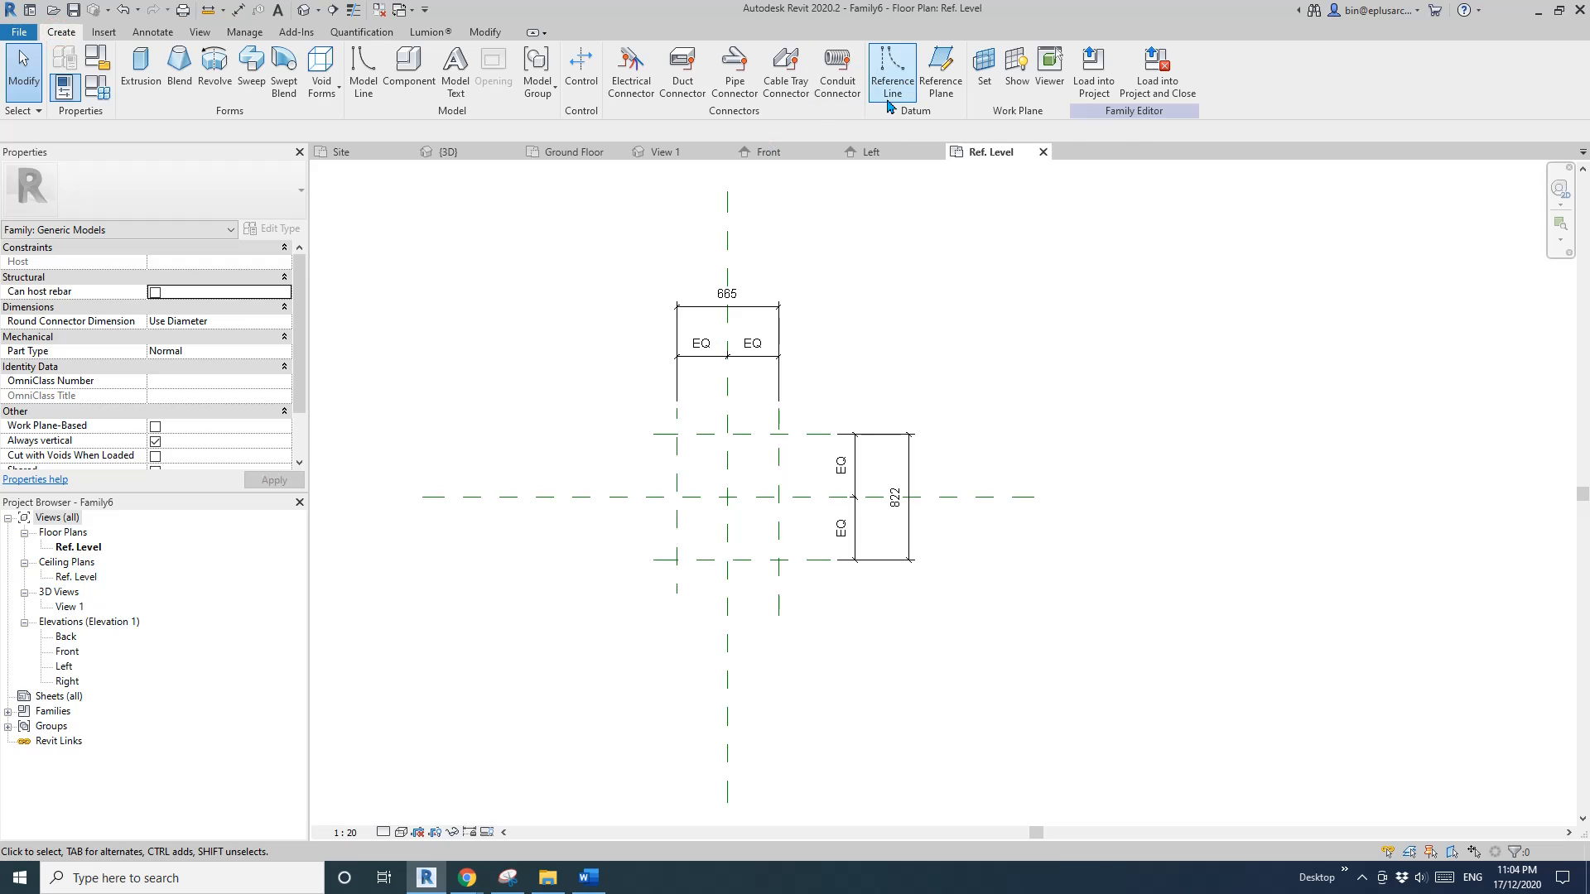
middle_click_drag(924, 323, 872, 349)
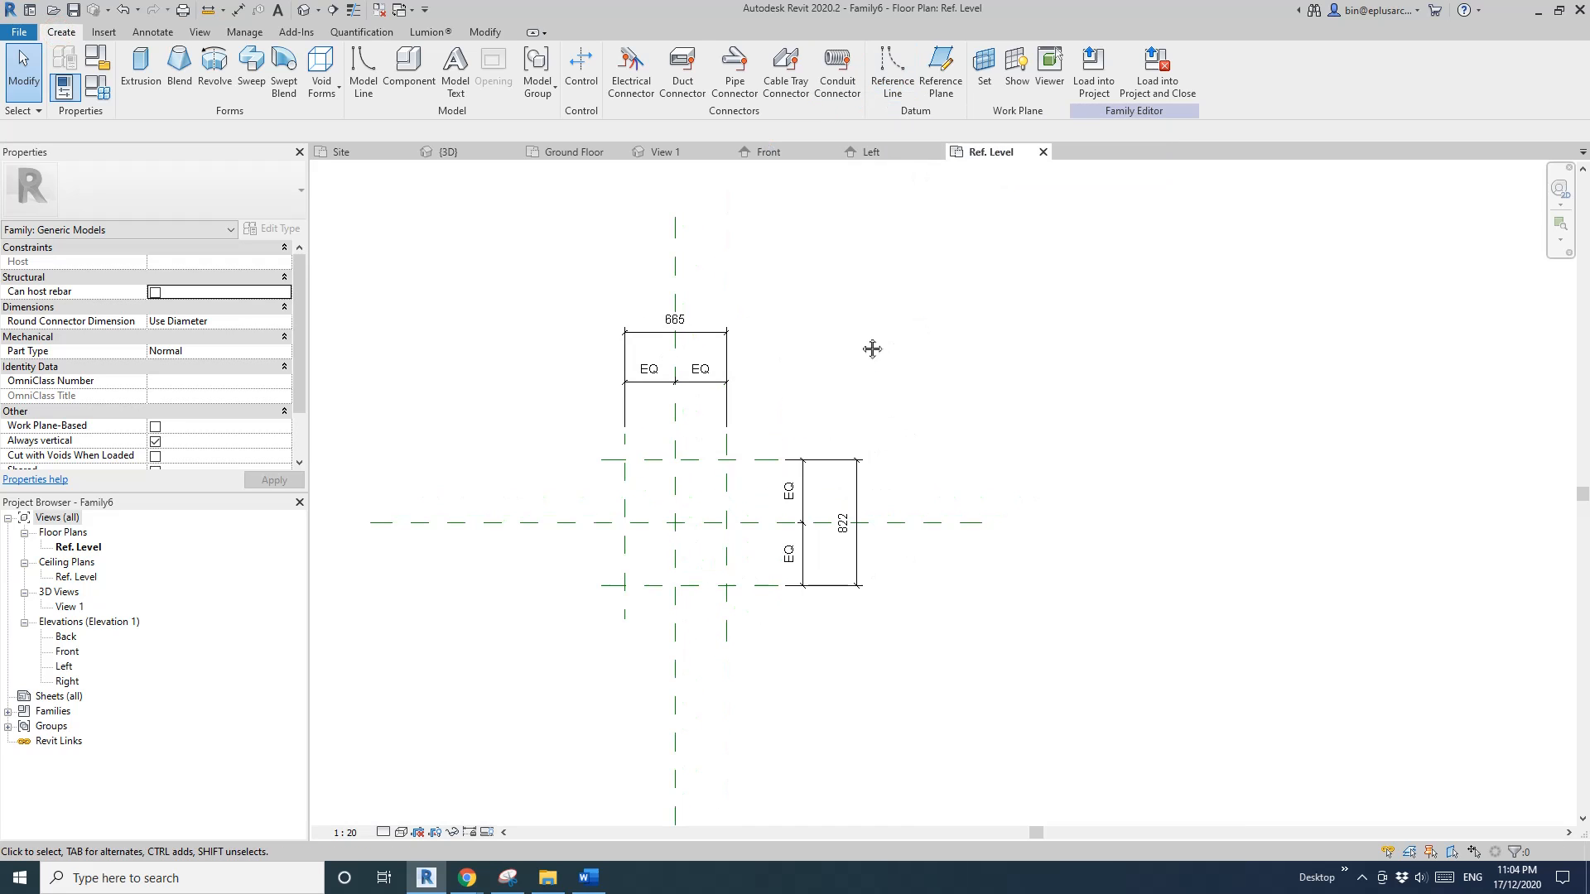
scroll(704, 381, "down", 1)
left_click(588, 313)
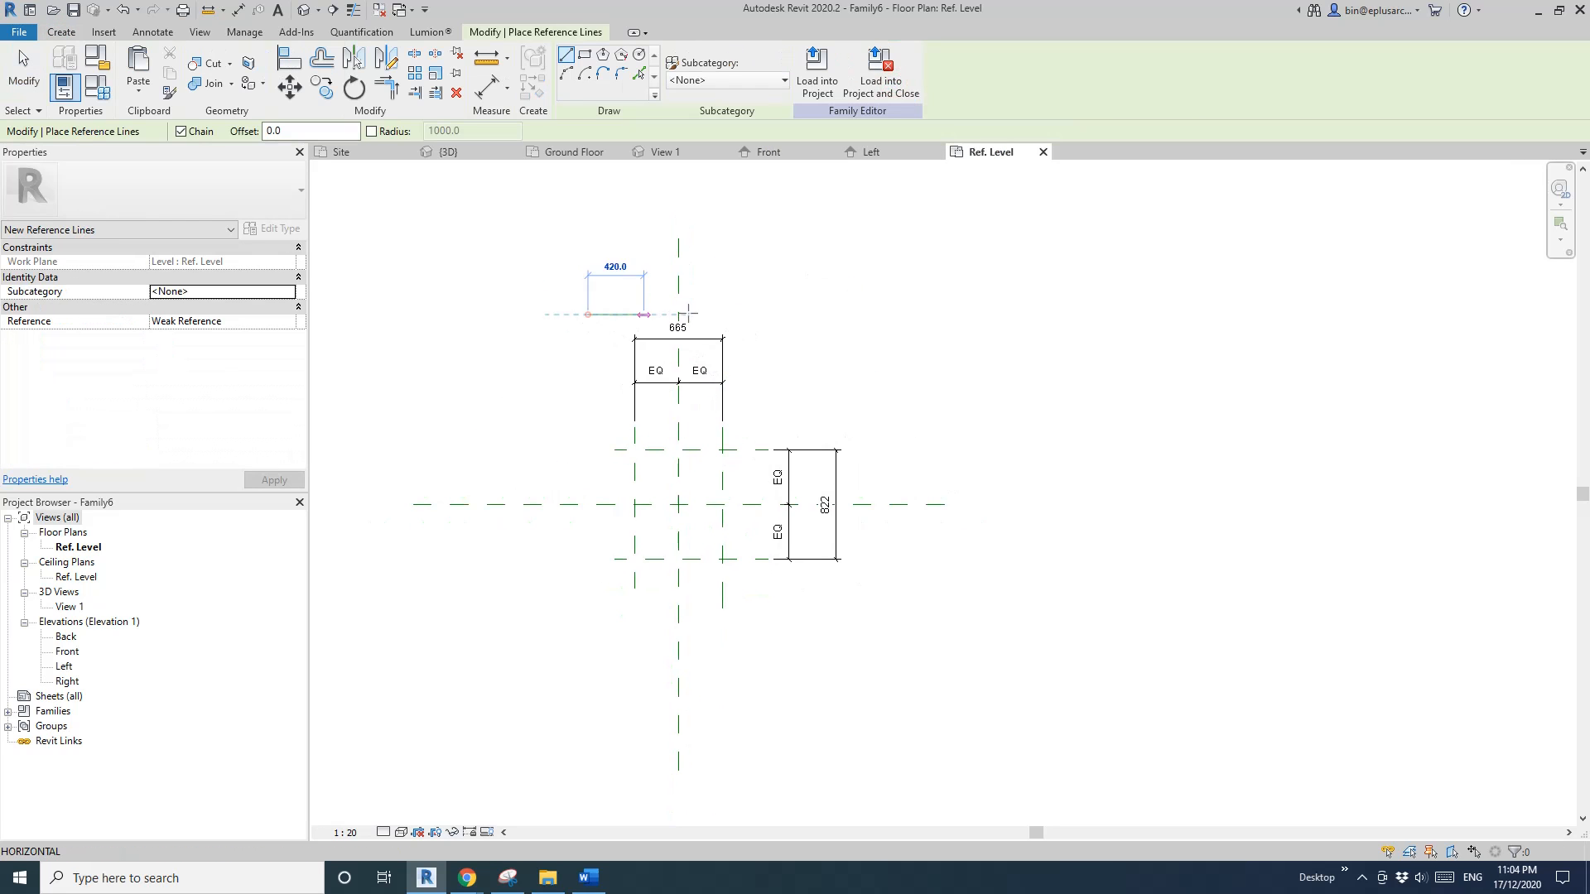
left_click(808, 311)
Draw reference lines west, east (about 1760 mm long) and south (about 1640 mm long) of the dimensioned reference planes
left_click(577, 648)
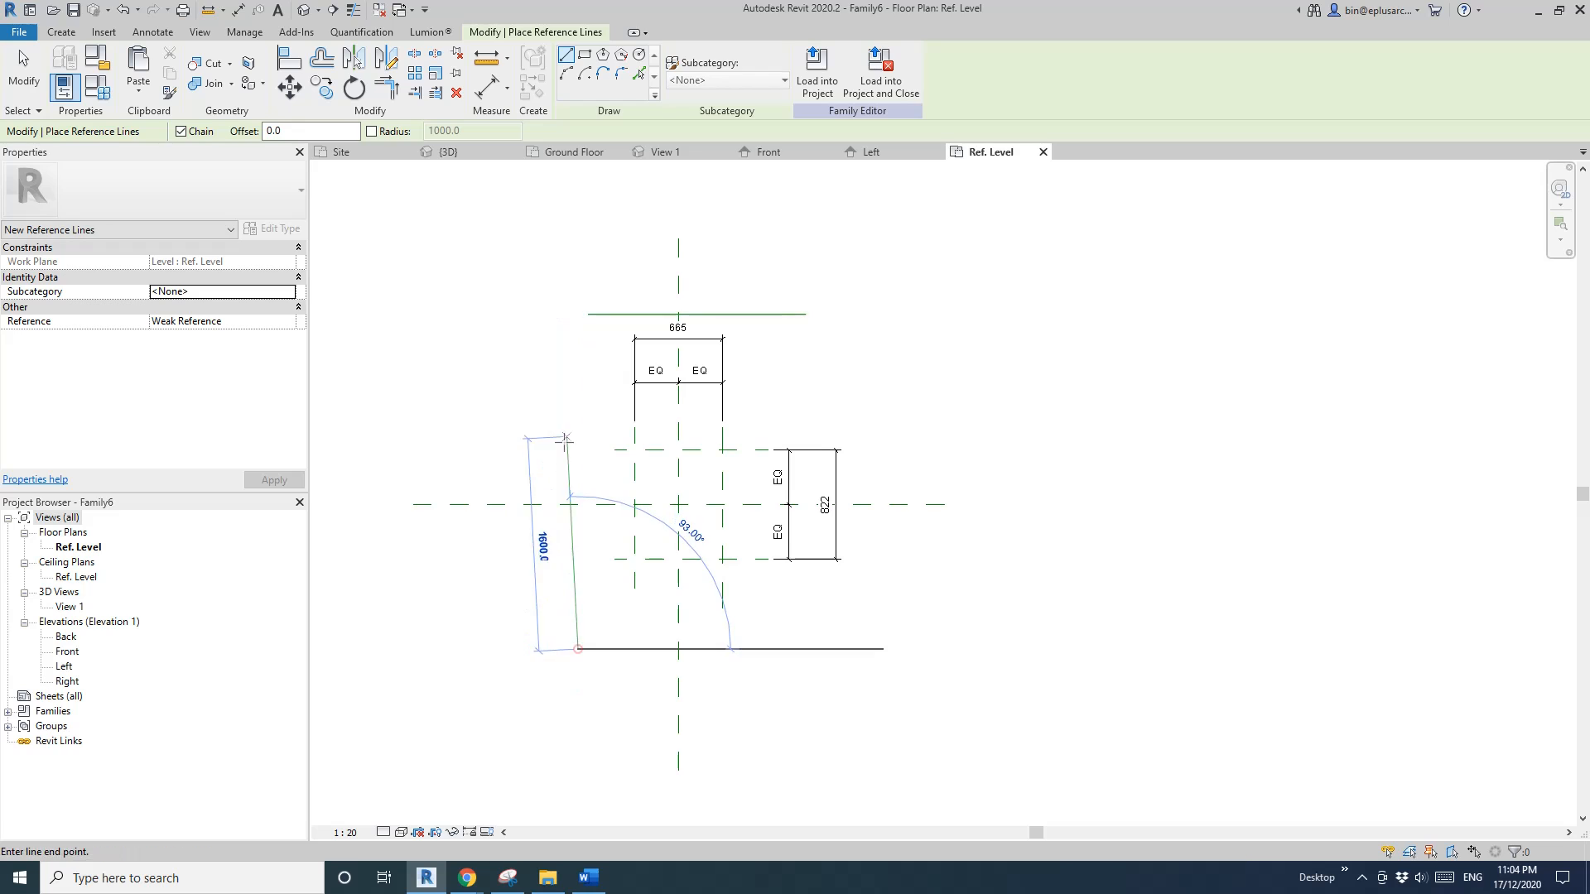
left_click(580, 359)
left_click(863, 614)
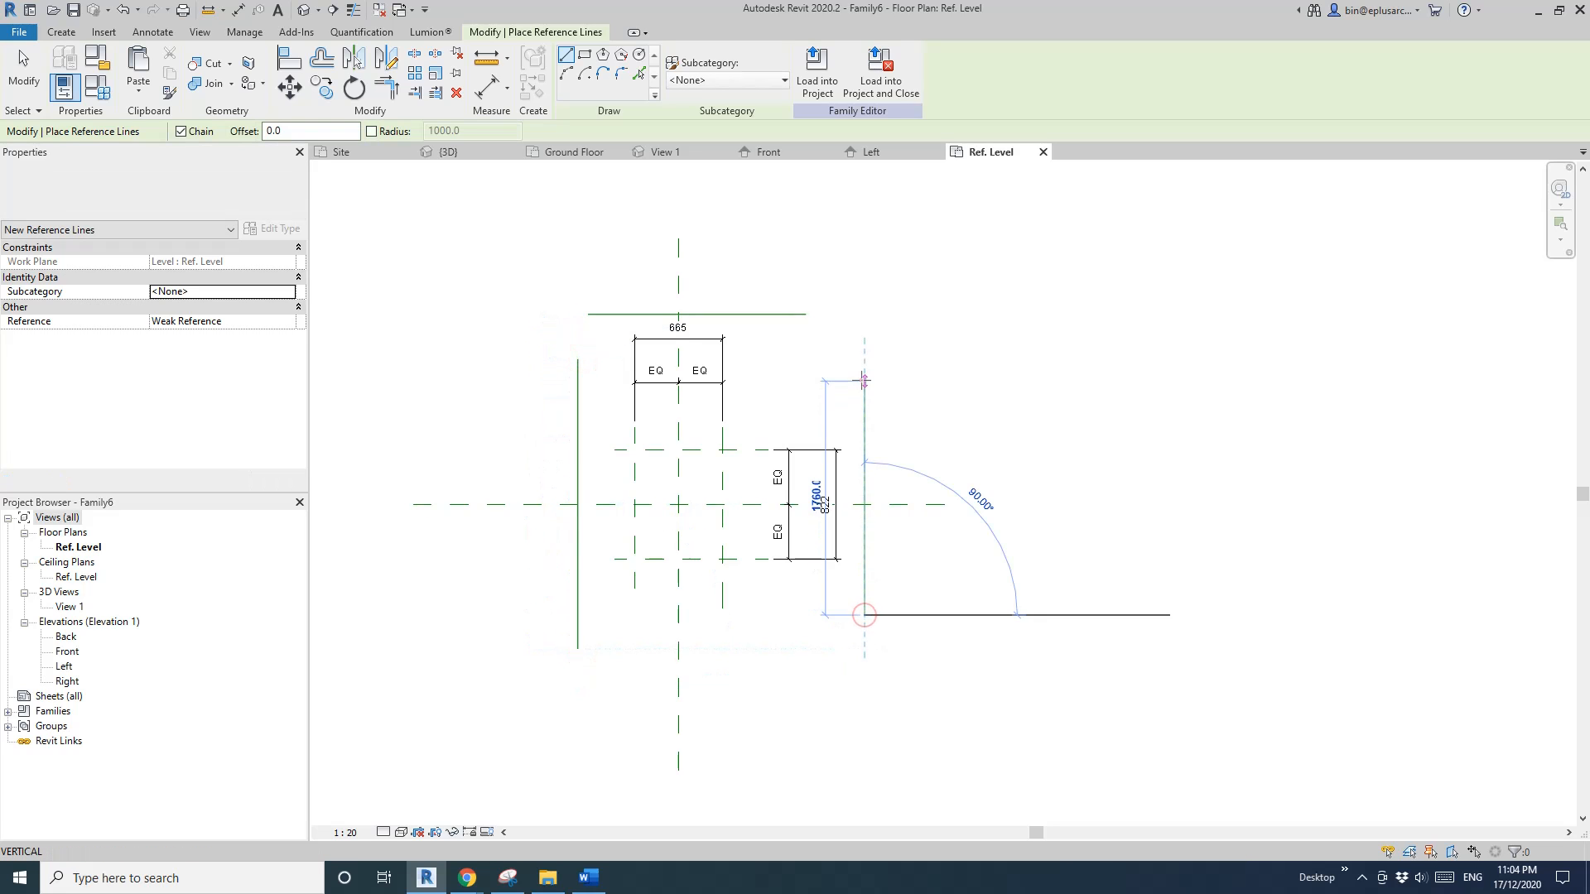
left_click(864, 380)
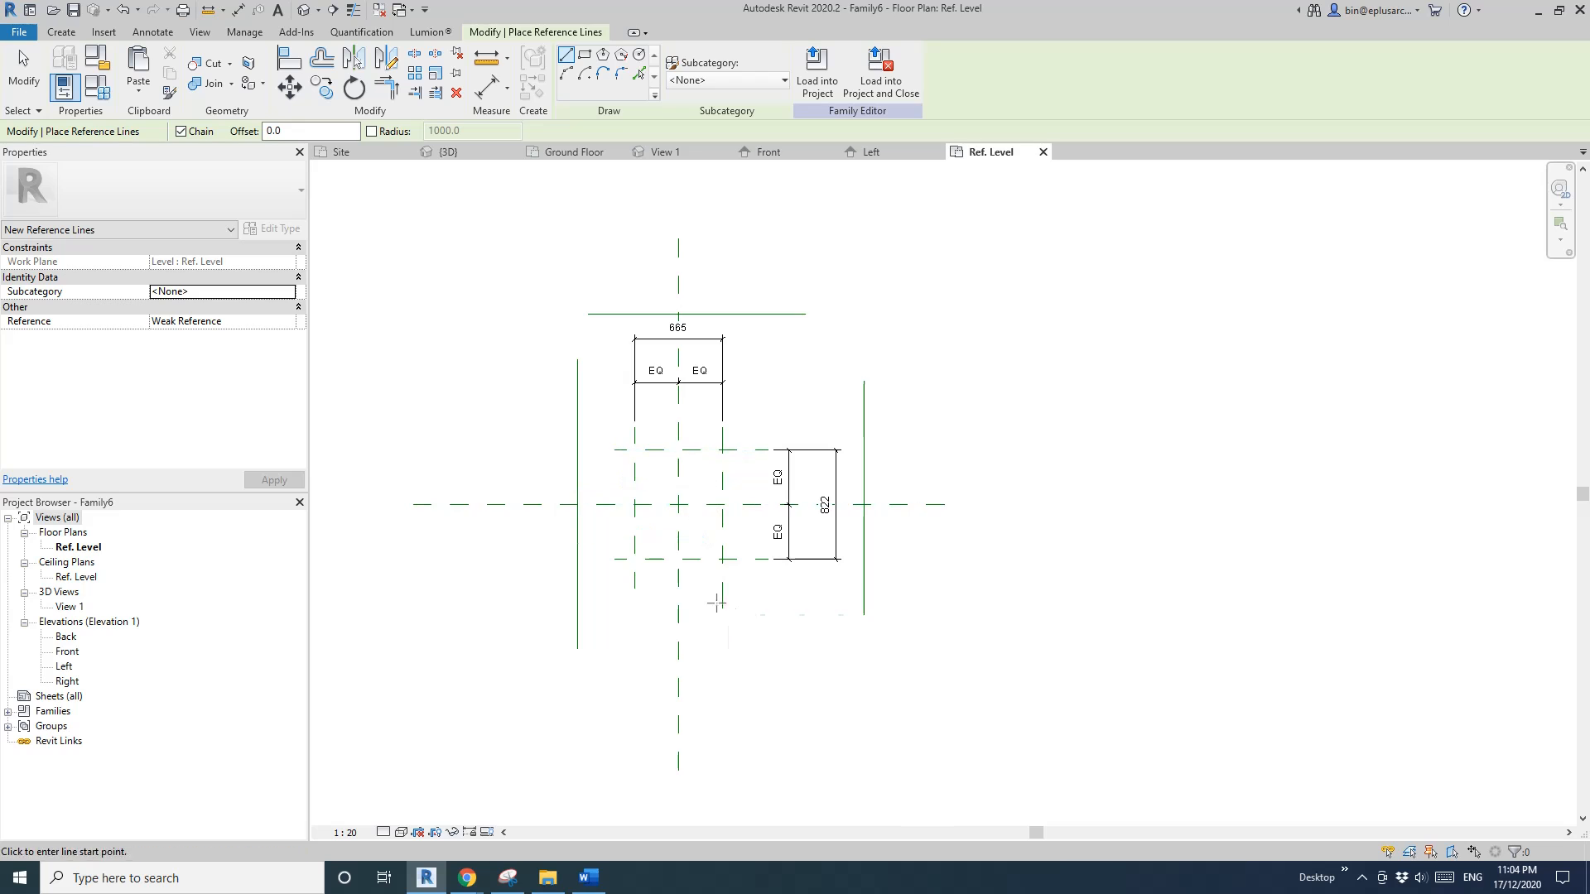
left_click(820, 672)
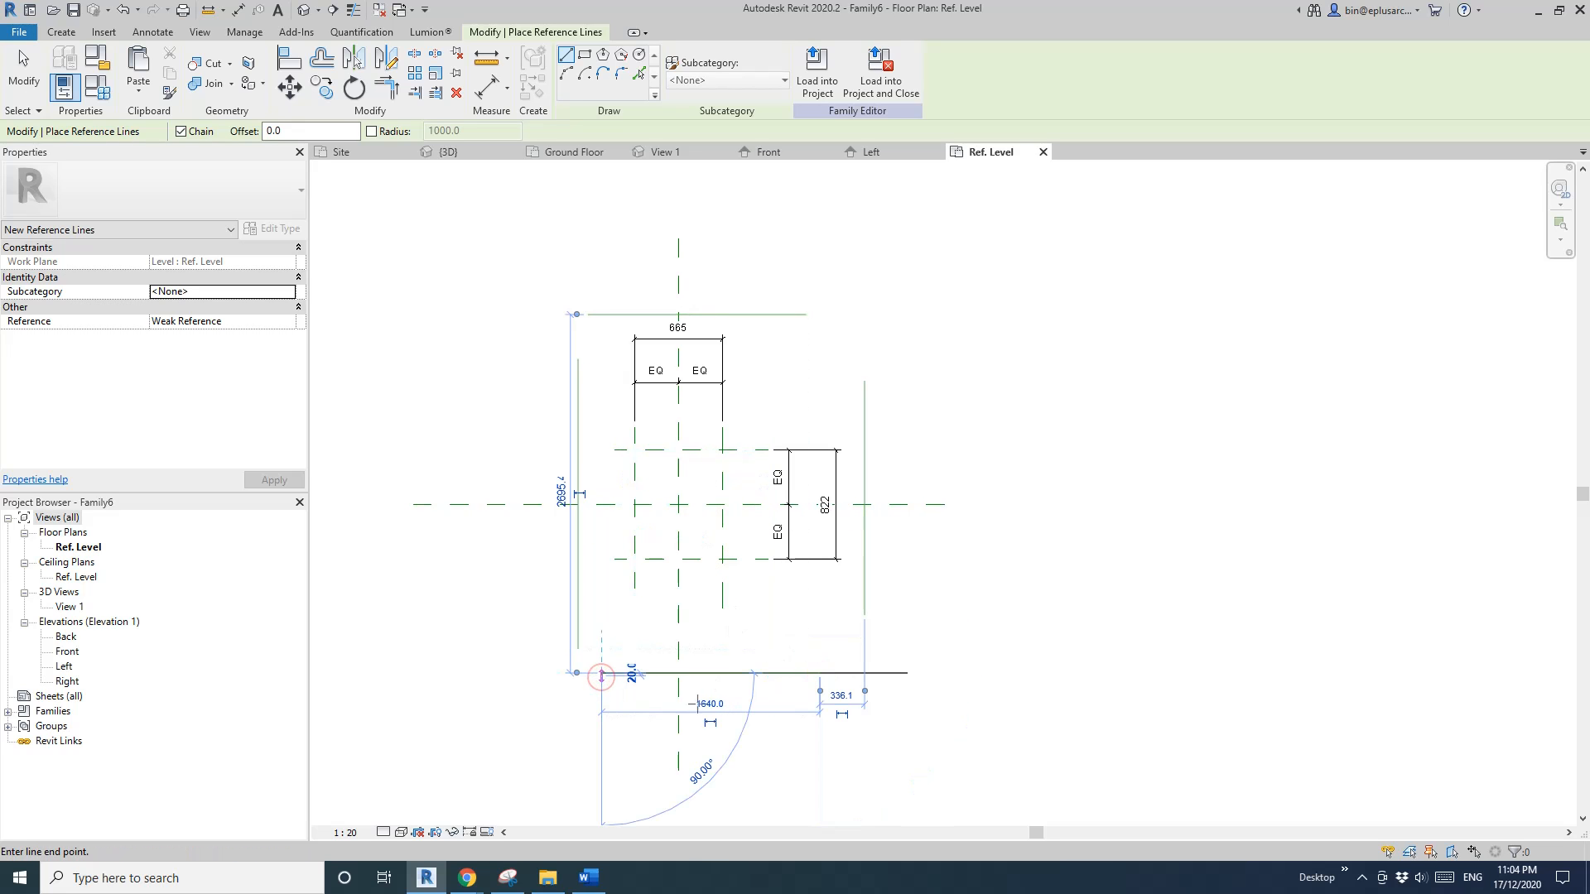
left_click(601, 673)
key("Escape")
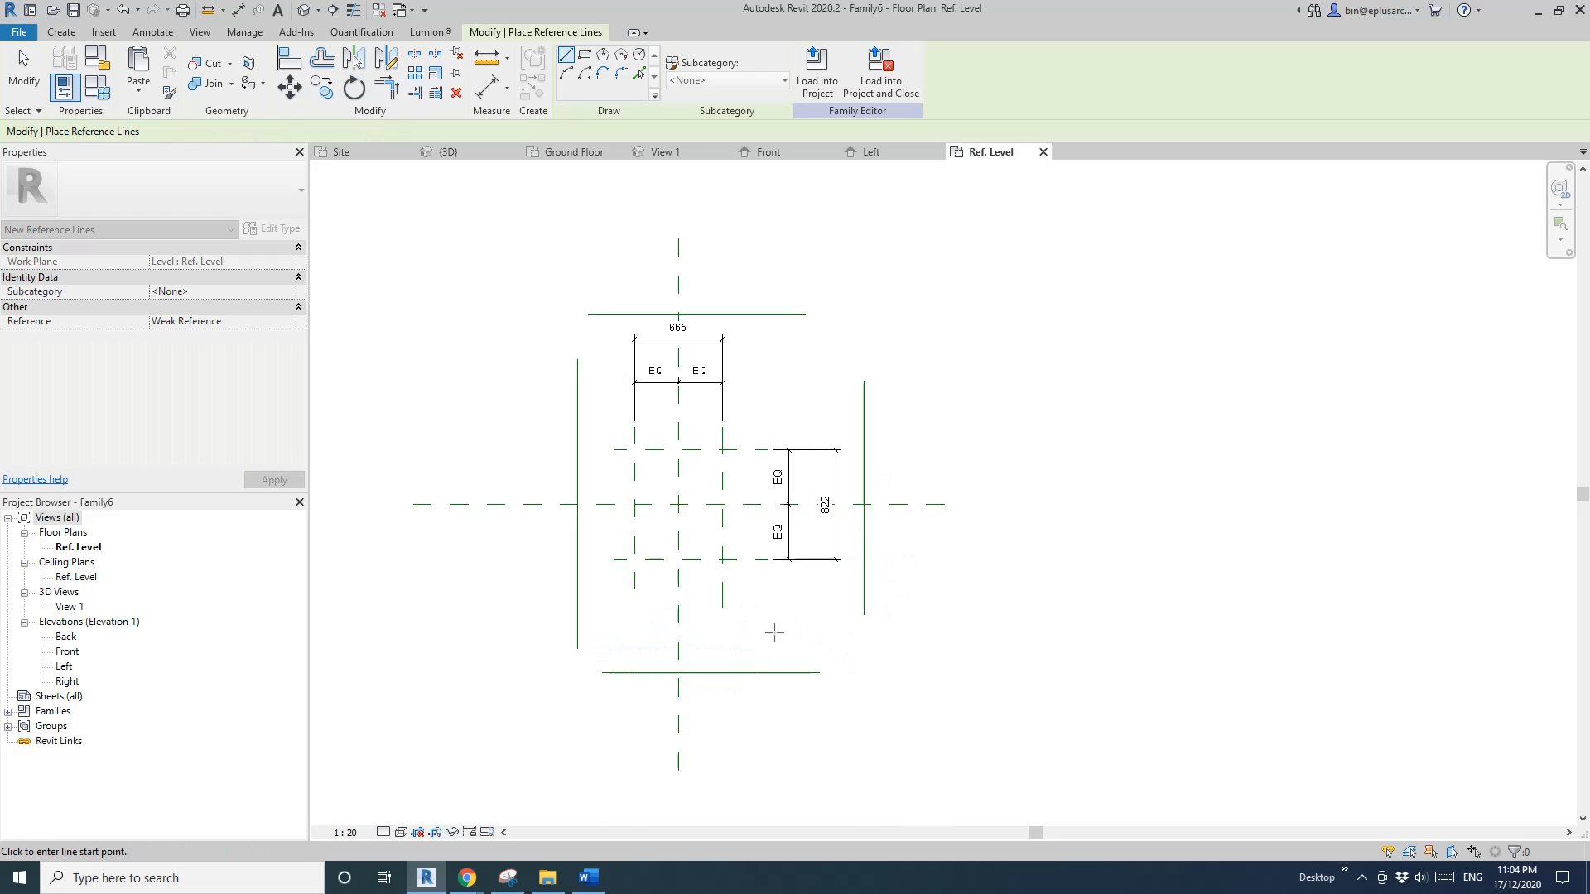
Delete the east, south and west reference lines, leaving the northern one
middle_click_drag(775, 636, 769, 584)
key("d")
key("i")
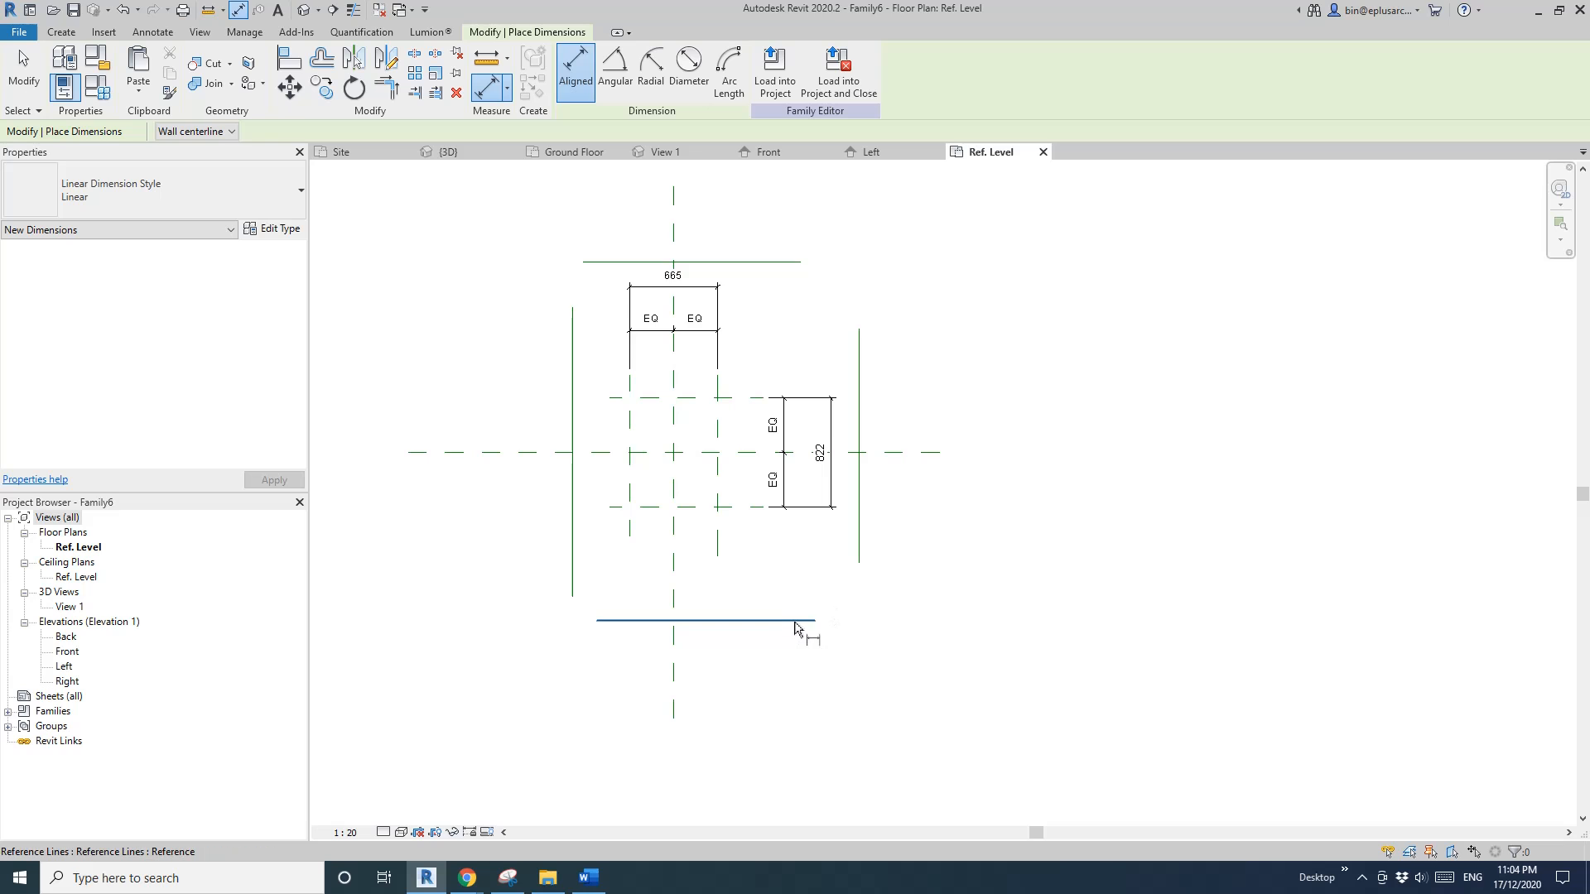
key("Escape")
key("Escape")
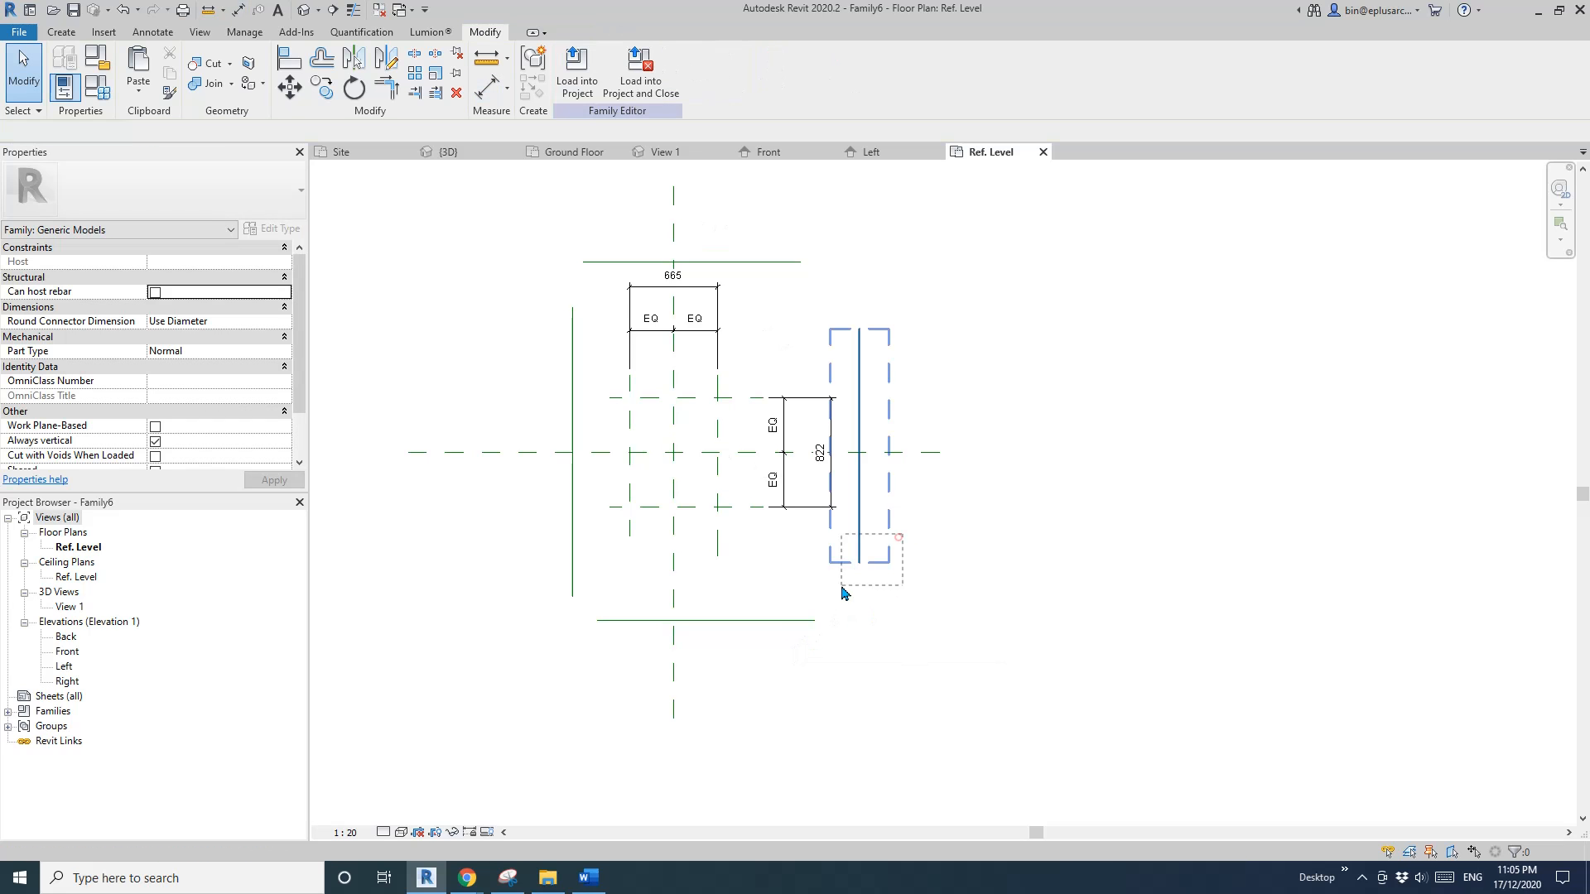
left_click(745, 620)
key("Delete")
left_click(572, 546)
key("Delete")
middle_click_drag(576, 472, 607, 549)
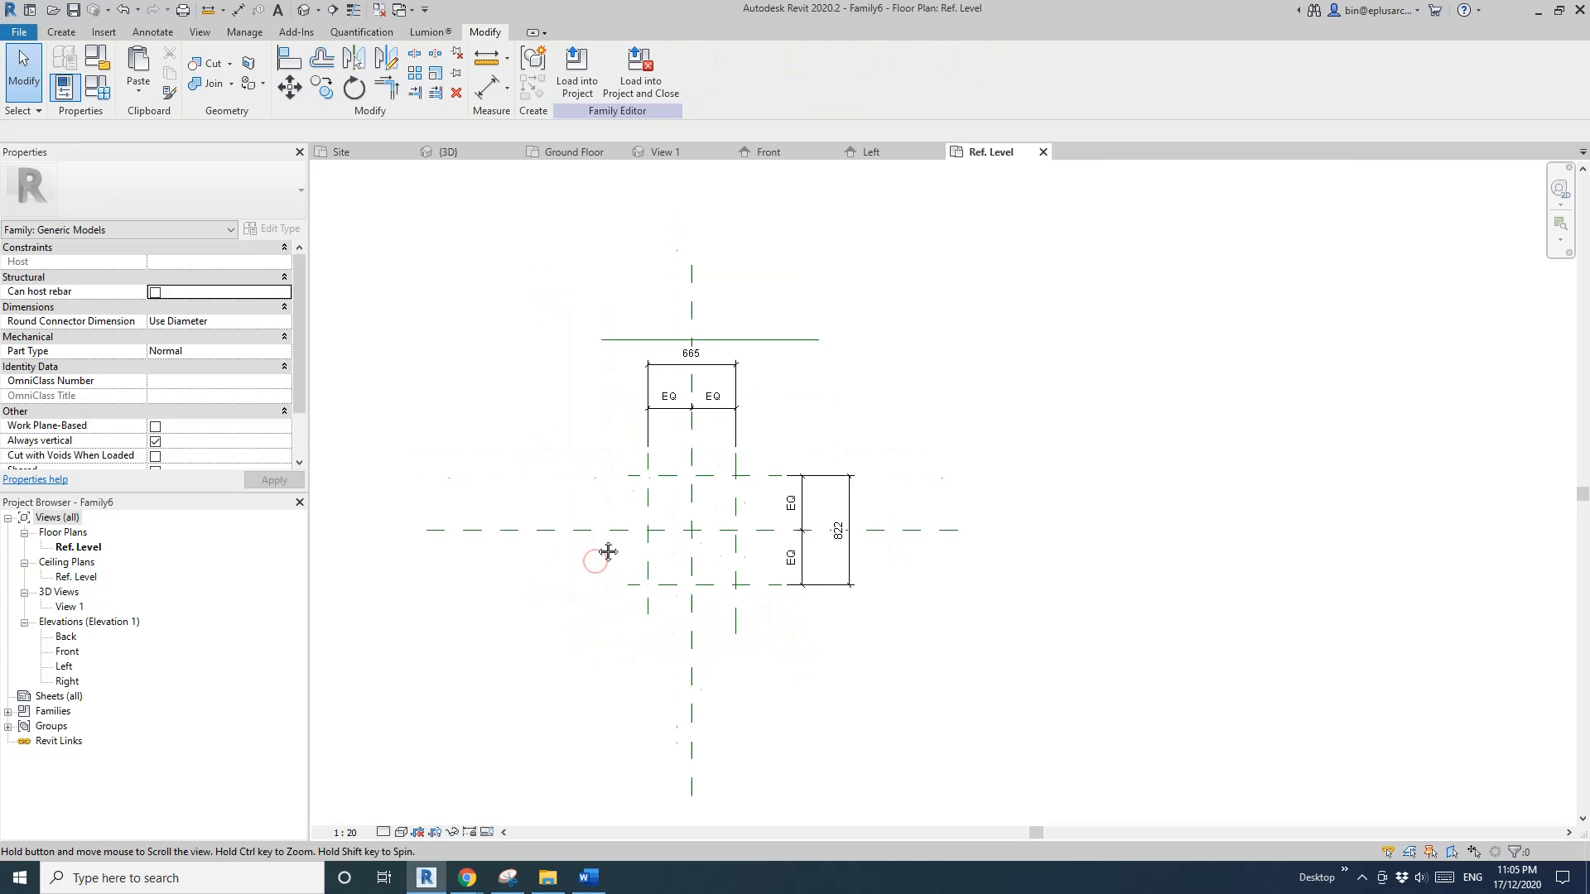
Dimension from the horizontal centre plane to the northern reference line and label it with a new family type parameter named A
key("d")
key("i")
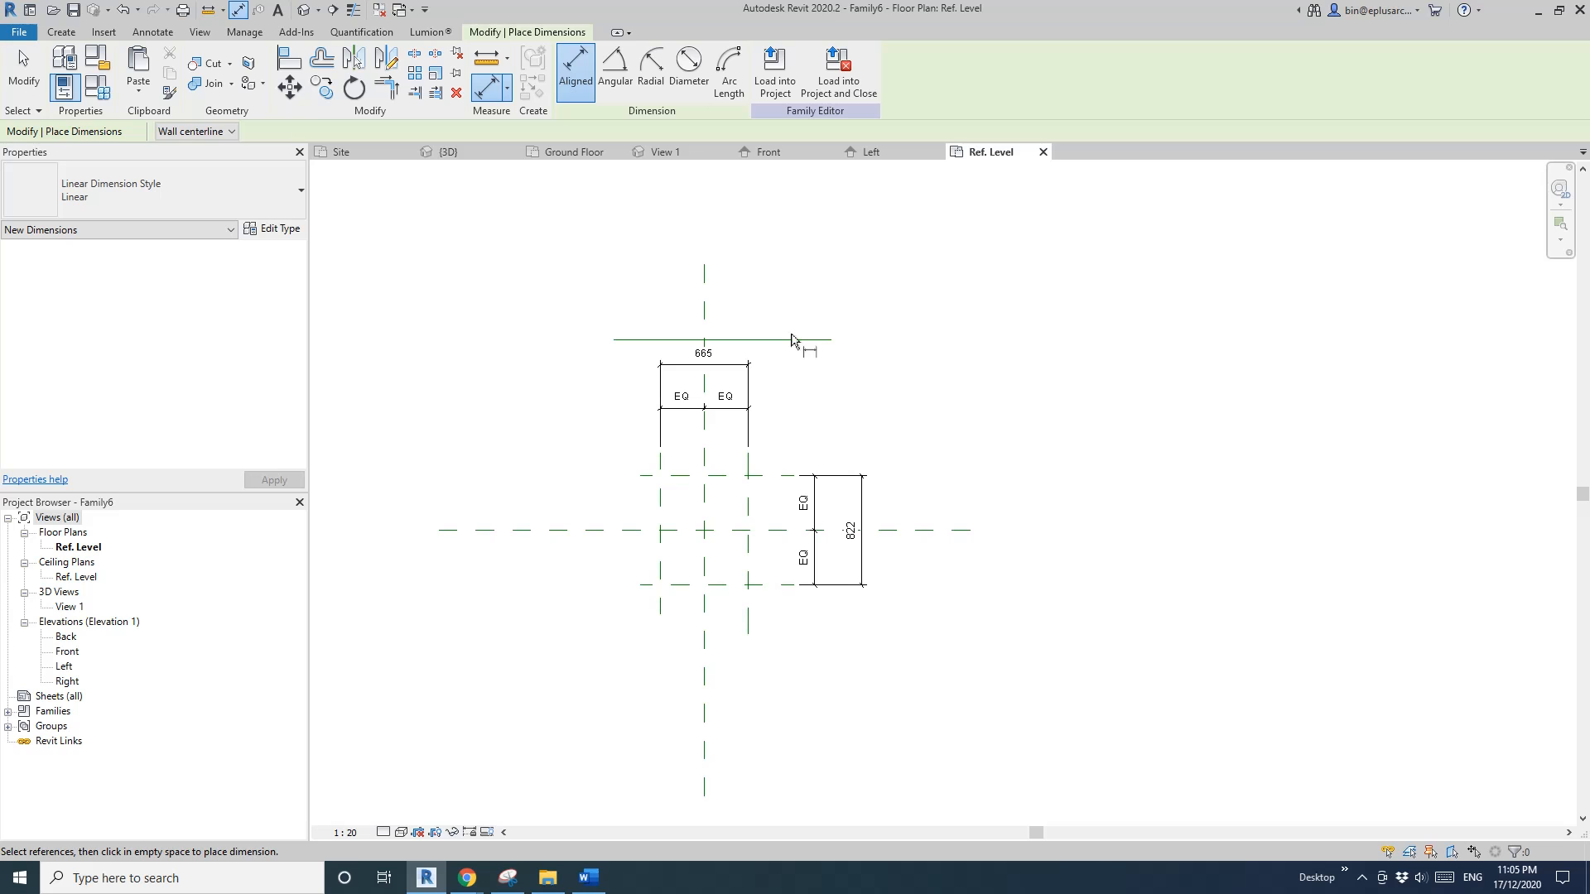
left_click(610, 531)
left_click(642, 339)
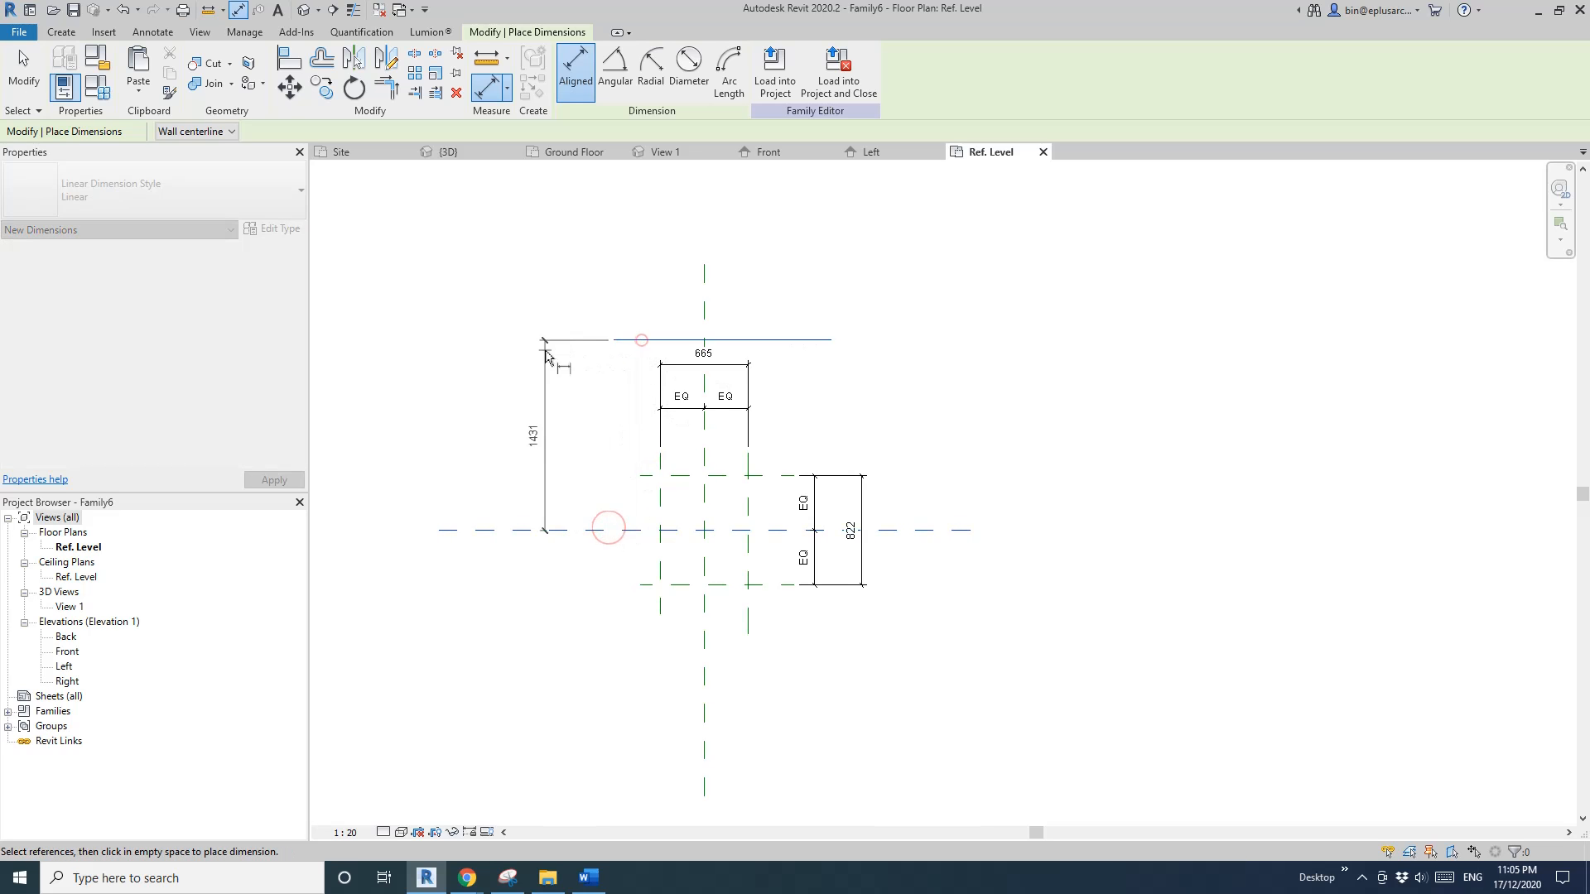
left_click(544, 349)
key("Escape")
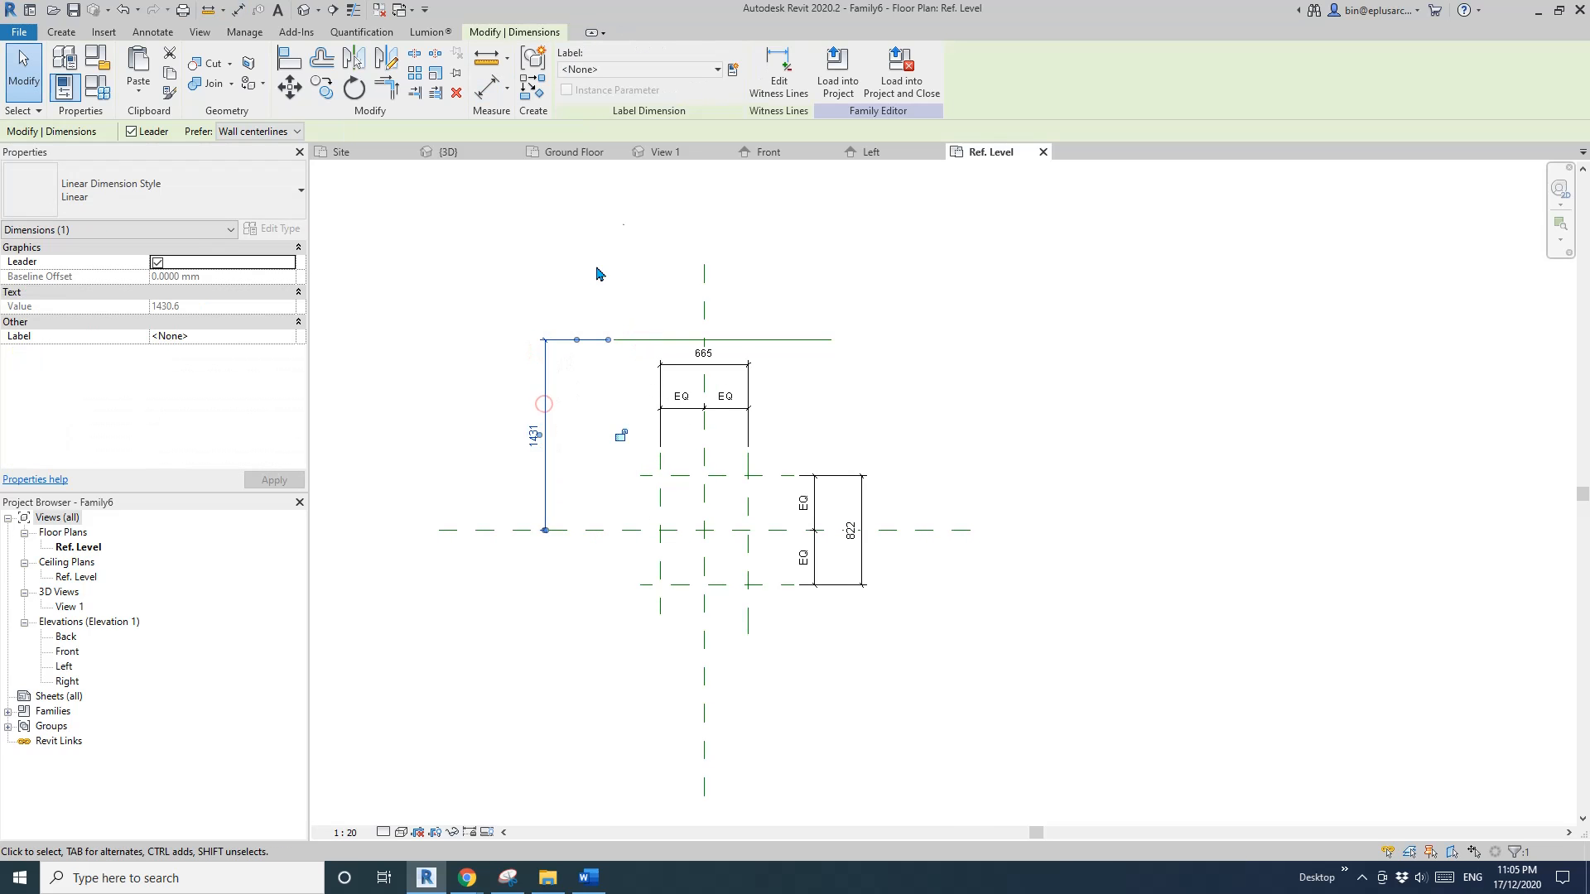
left_click(732, 71)
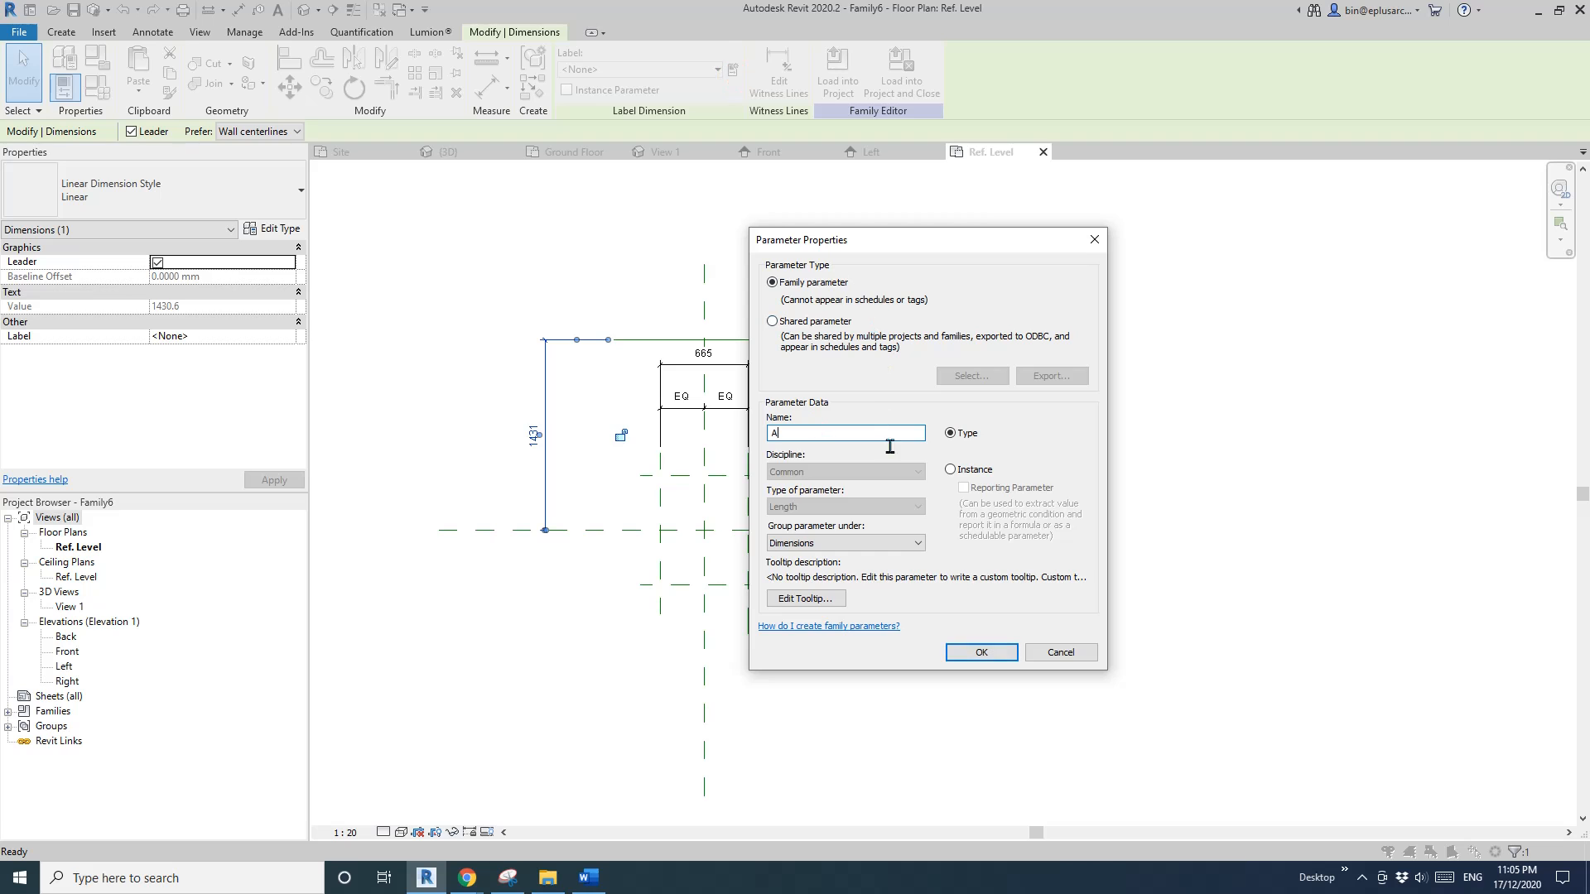
left_click(981, 653)
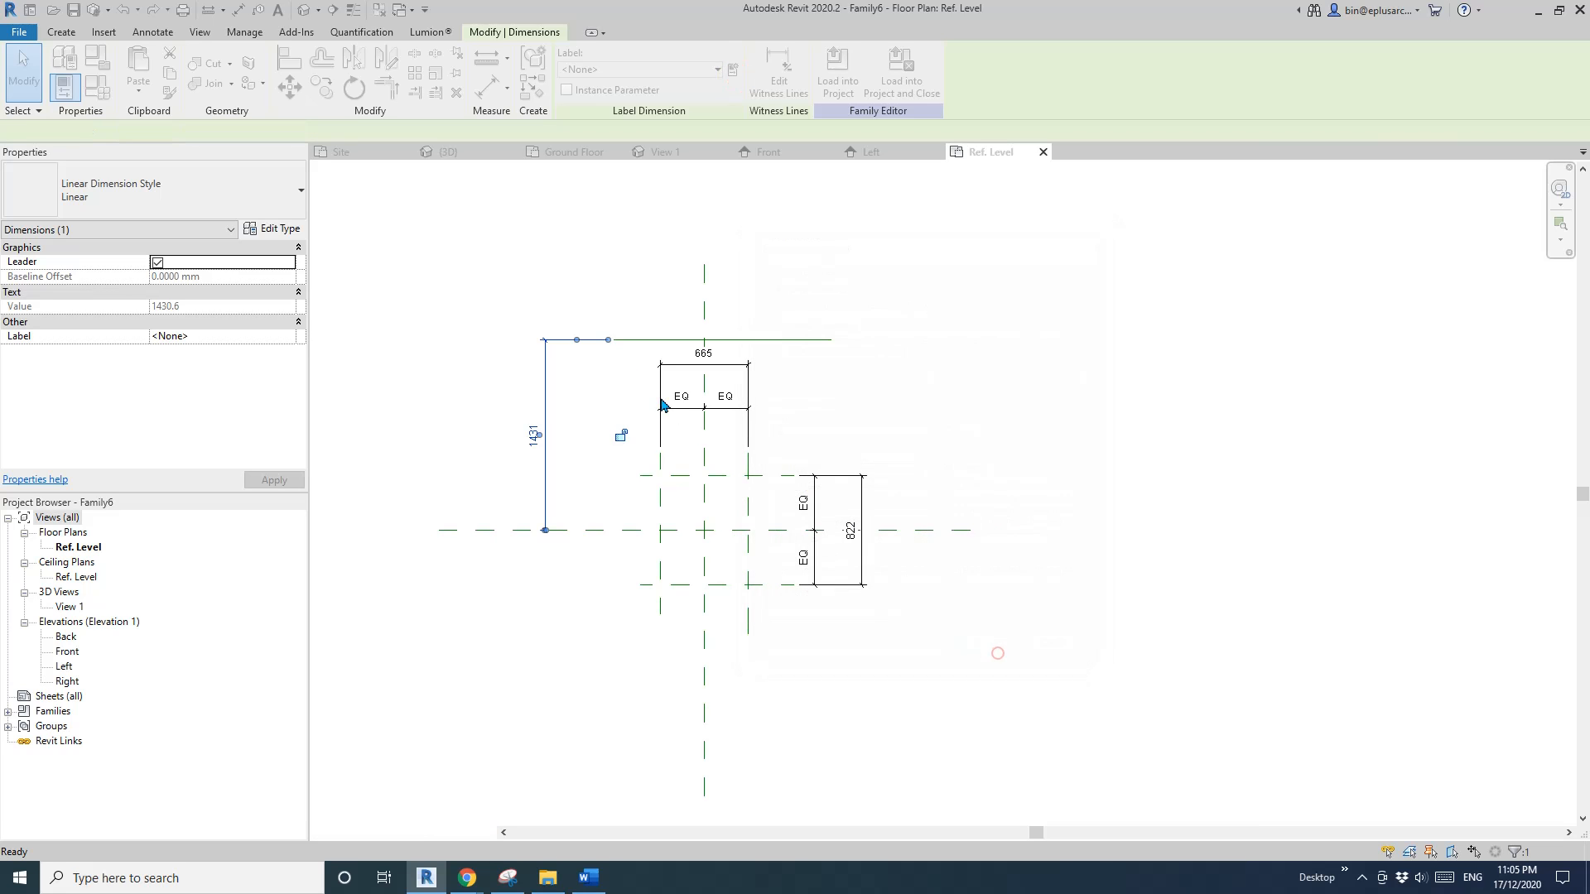
Delete the four side reference planes with their equality and overall dimensions, keeping the centre planes and the dimension labelled A
left_click(629, 384)
left_click_drag(615, 355, 817, 607)
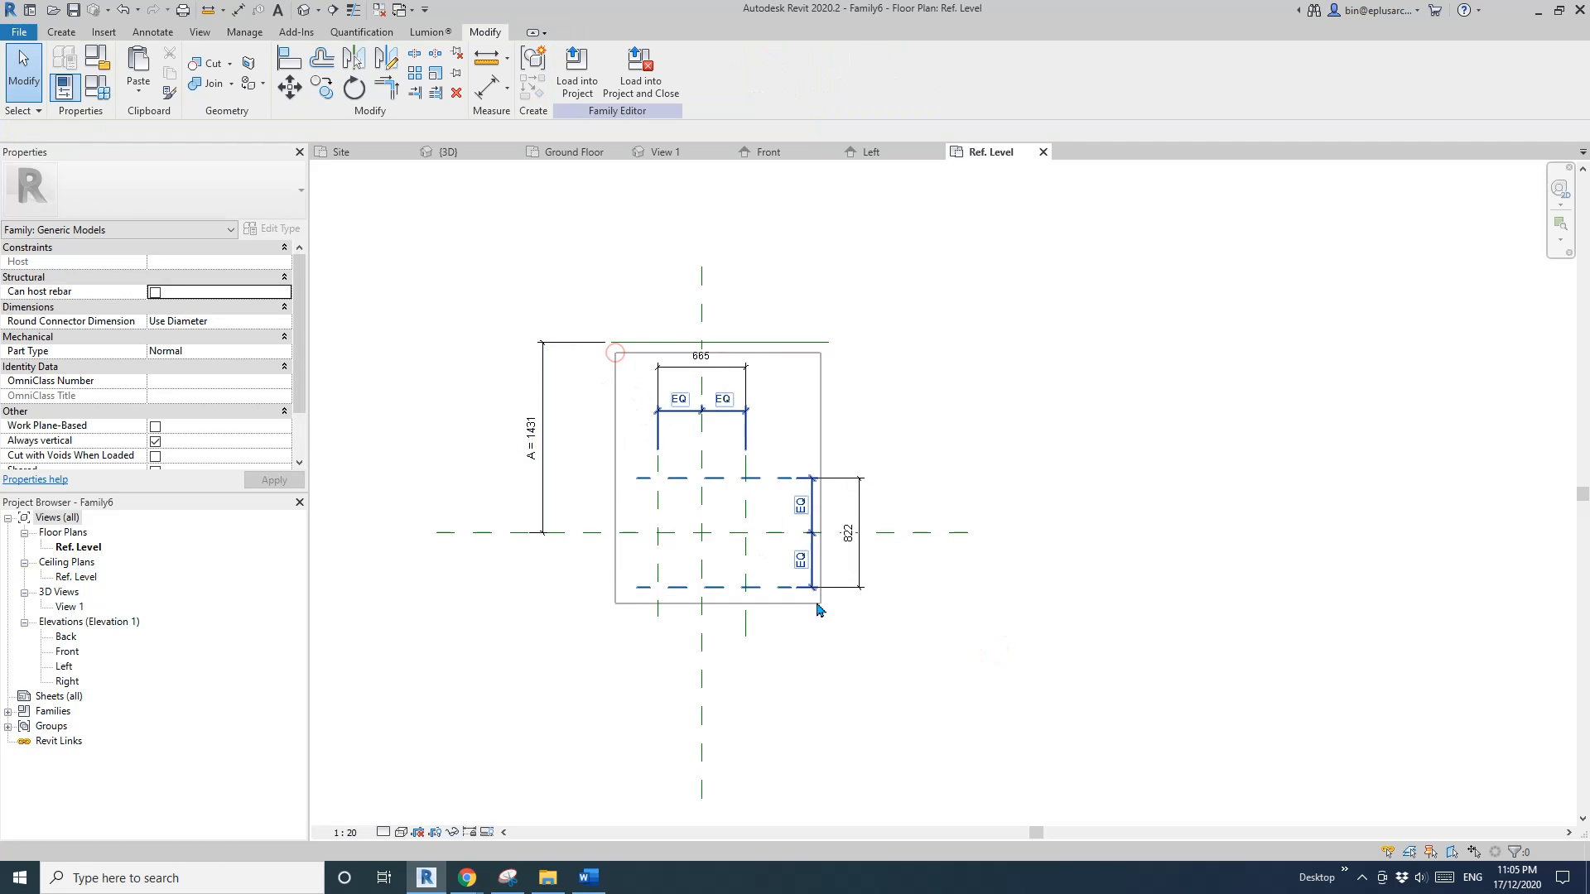
left_click_drag(879, 661, 869, 630)
key("Delete")
key("z")
key("f")
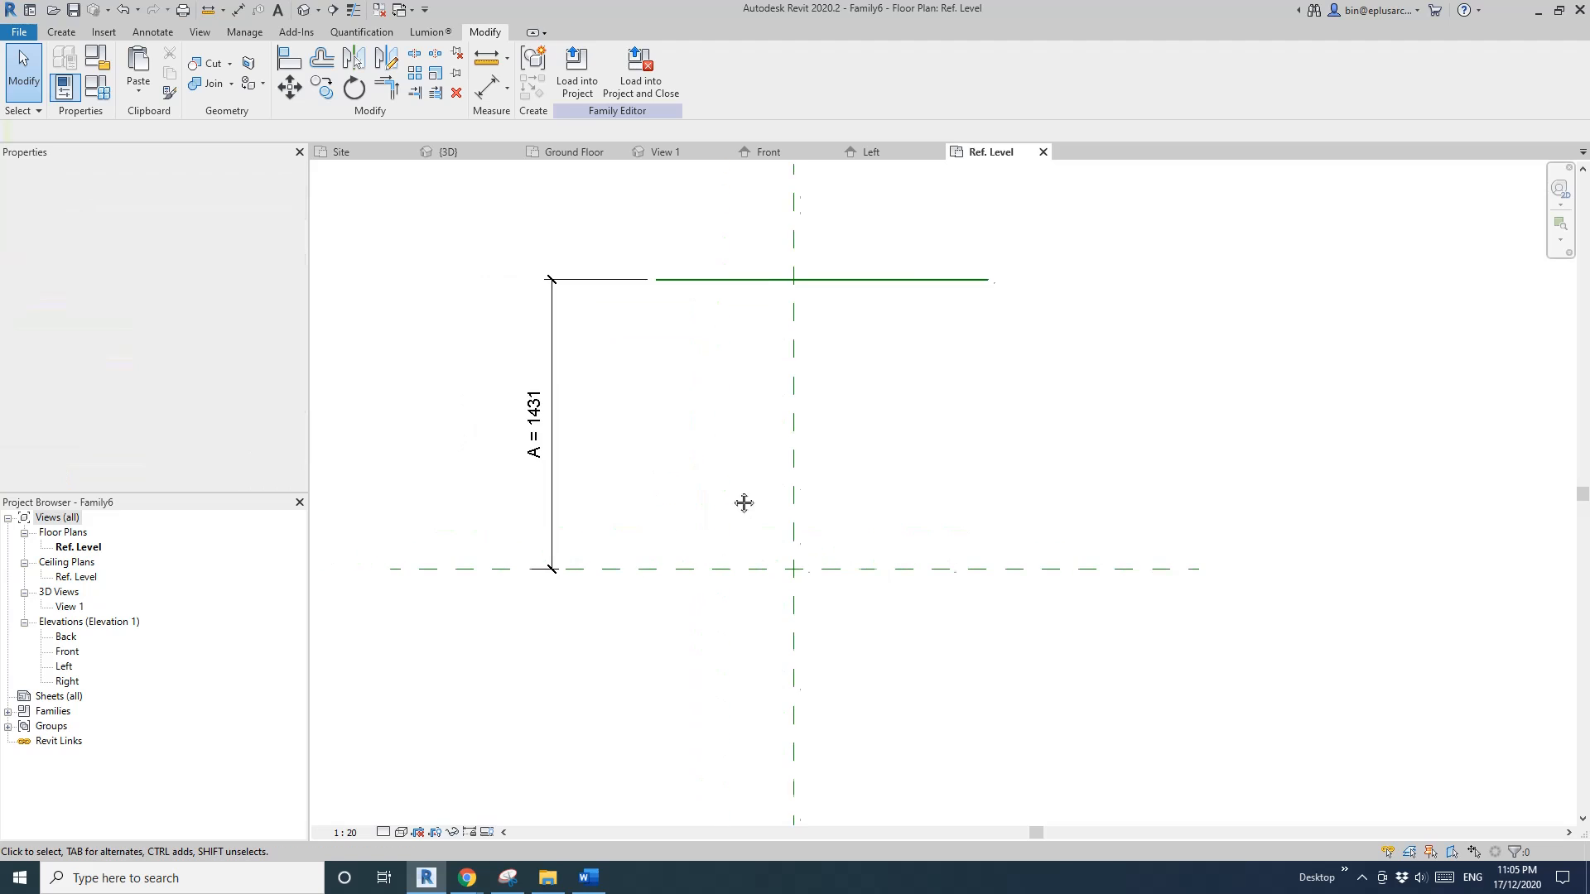
Create a rectangular extrusion about 663 mm wide between the northern reference line and horizontal centre plane, locking its ends to both
left_click(62, 31)
left_click(133, 70)
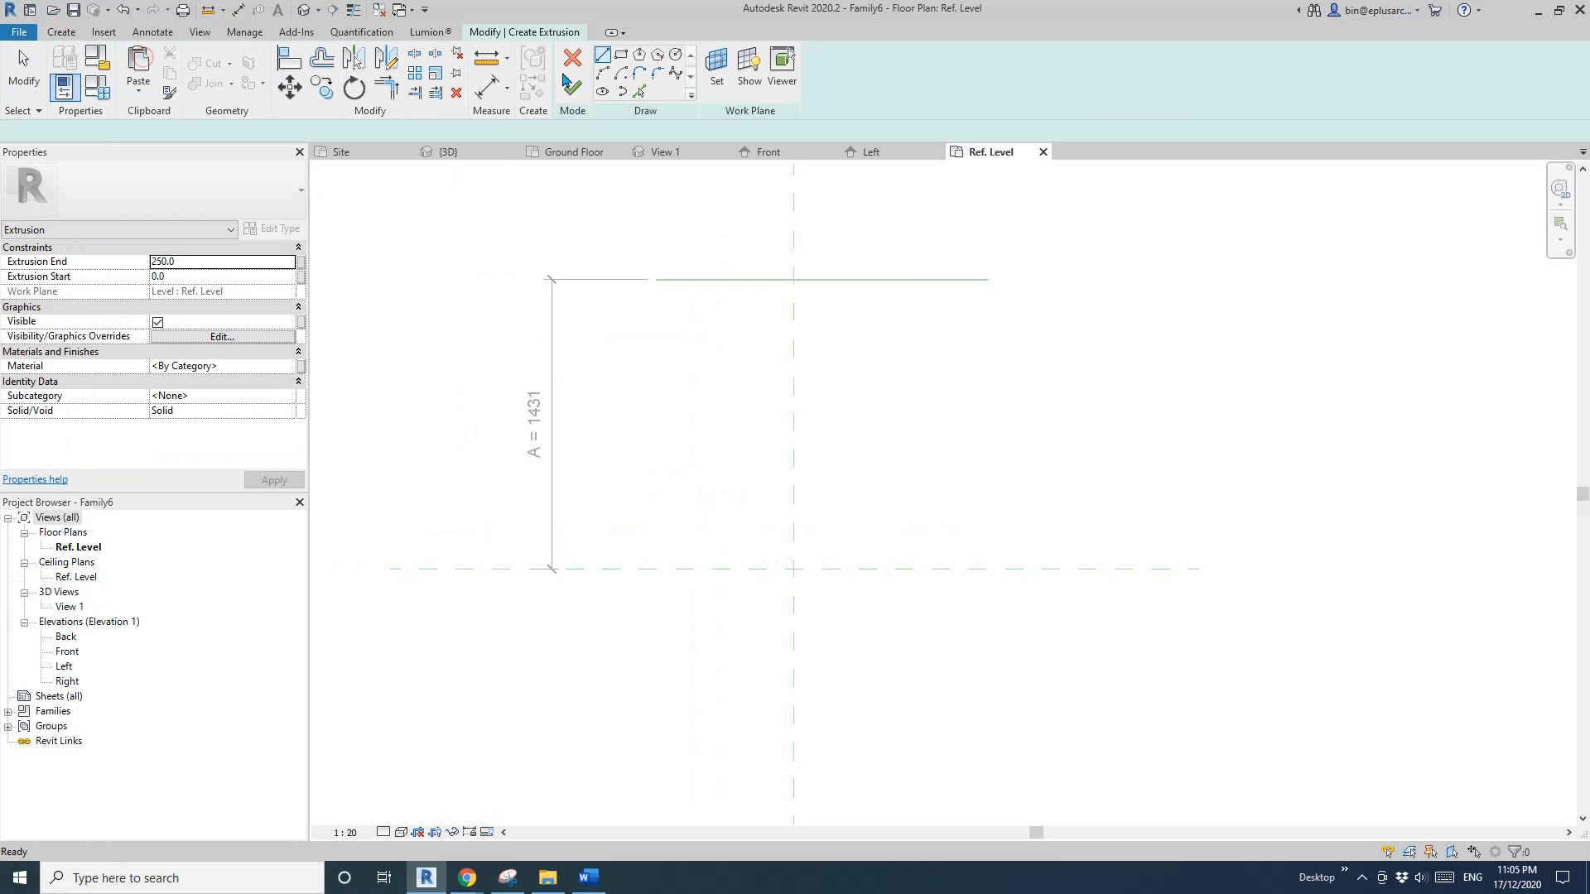
left_click(727, 279)
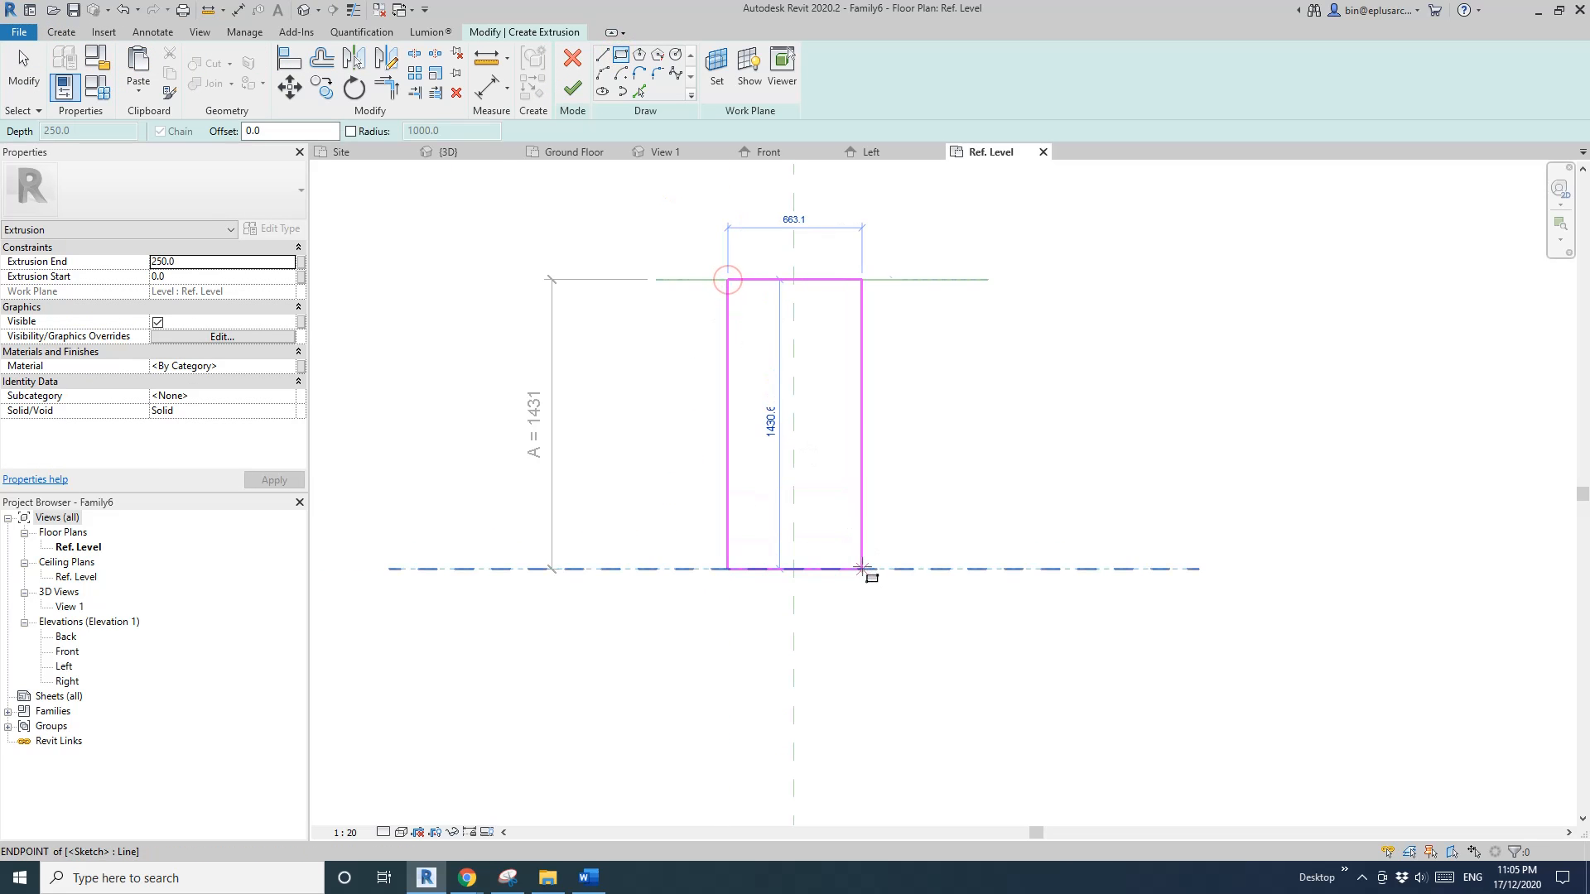
left_click(862, 569)
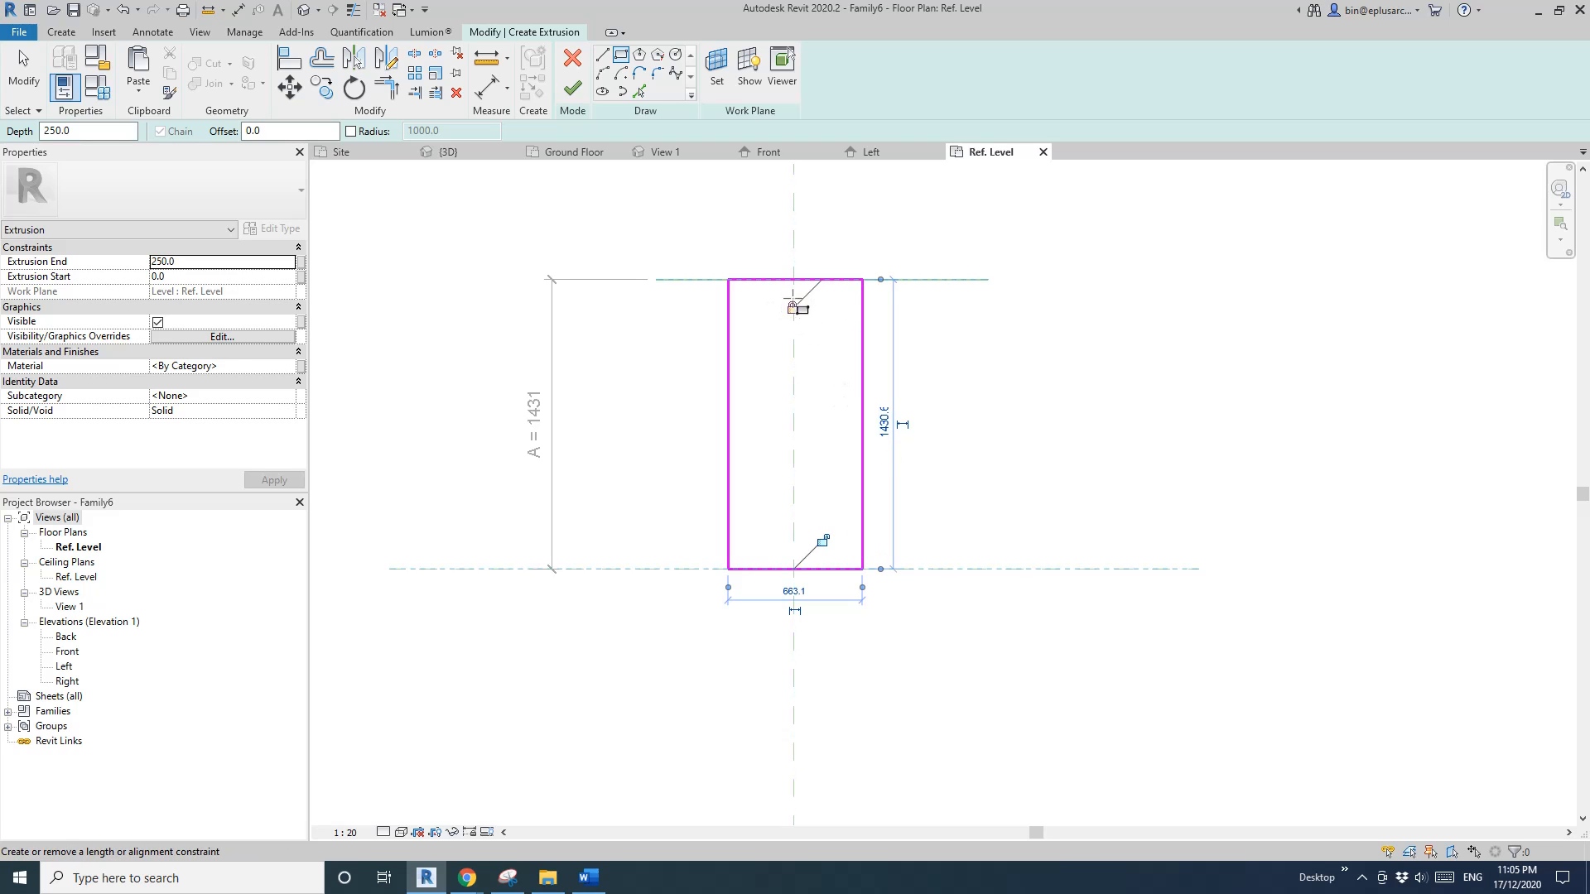
scroll(599, 431, "down", 1)
left_click(572, 88)
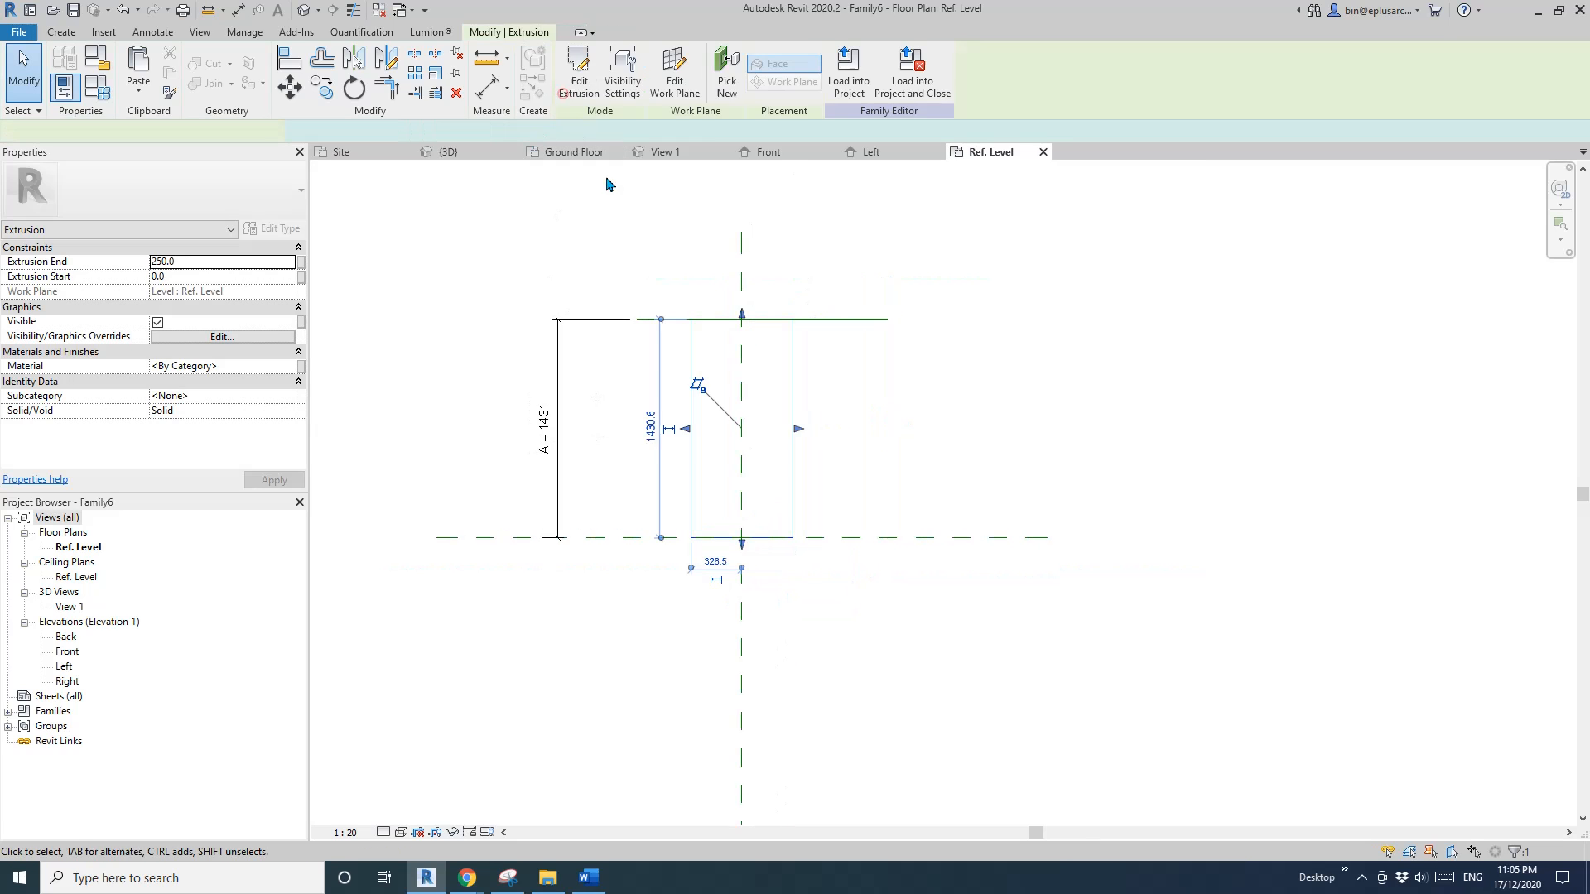
left_click(670, 296)
Load the family into the project, close it, and place one instance on the Ground Floor plan, northwest of the zigzag lines
scroll(596, 308, "down", 1)
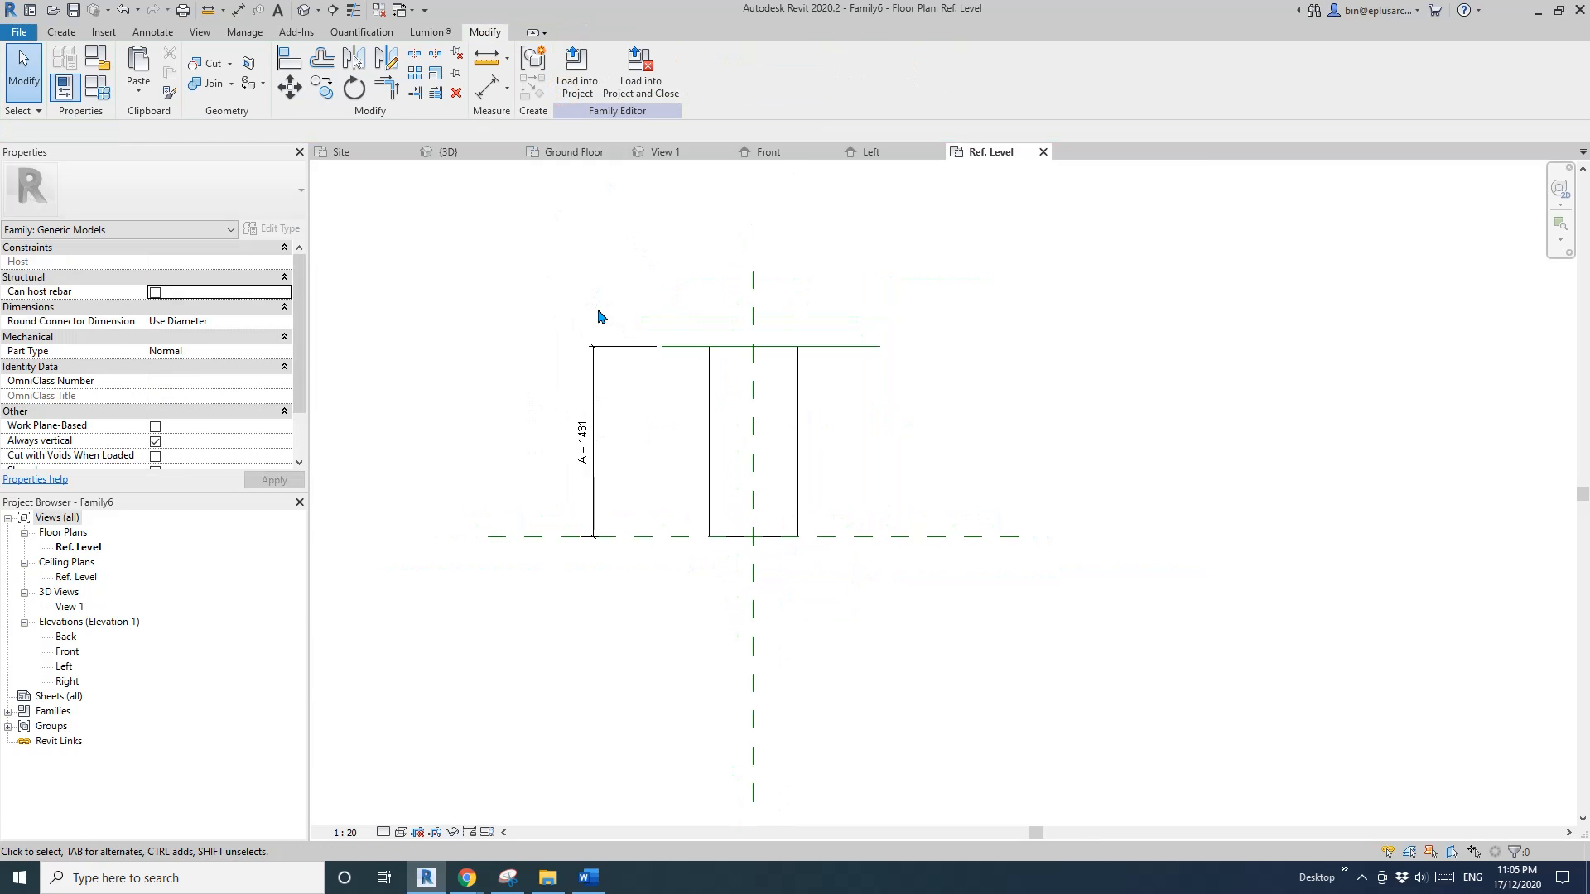
left_click(646, 80)
left_click(829, 440)
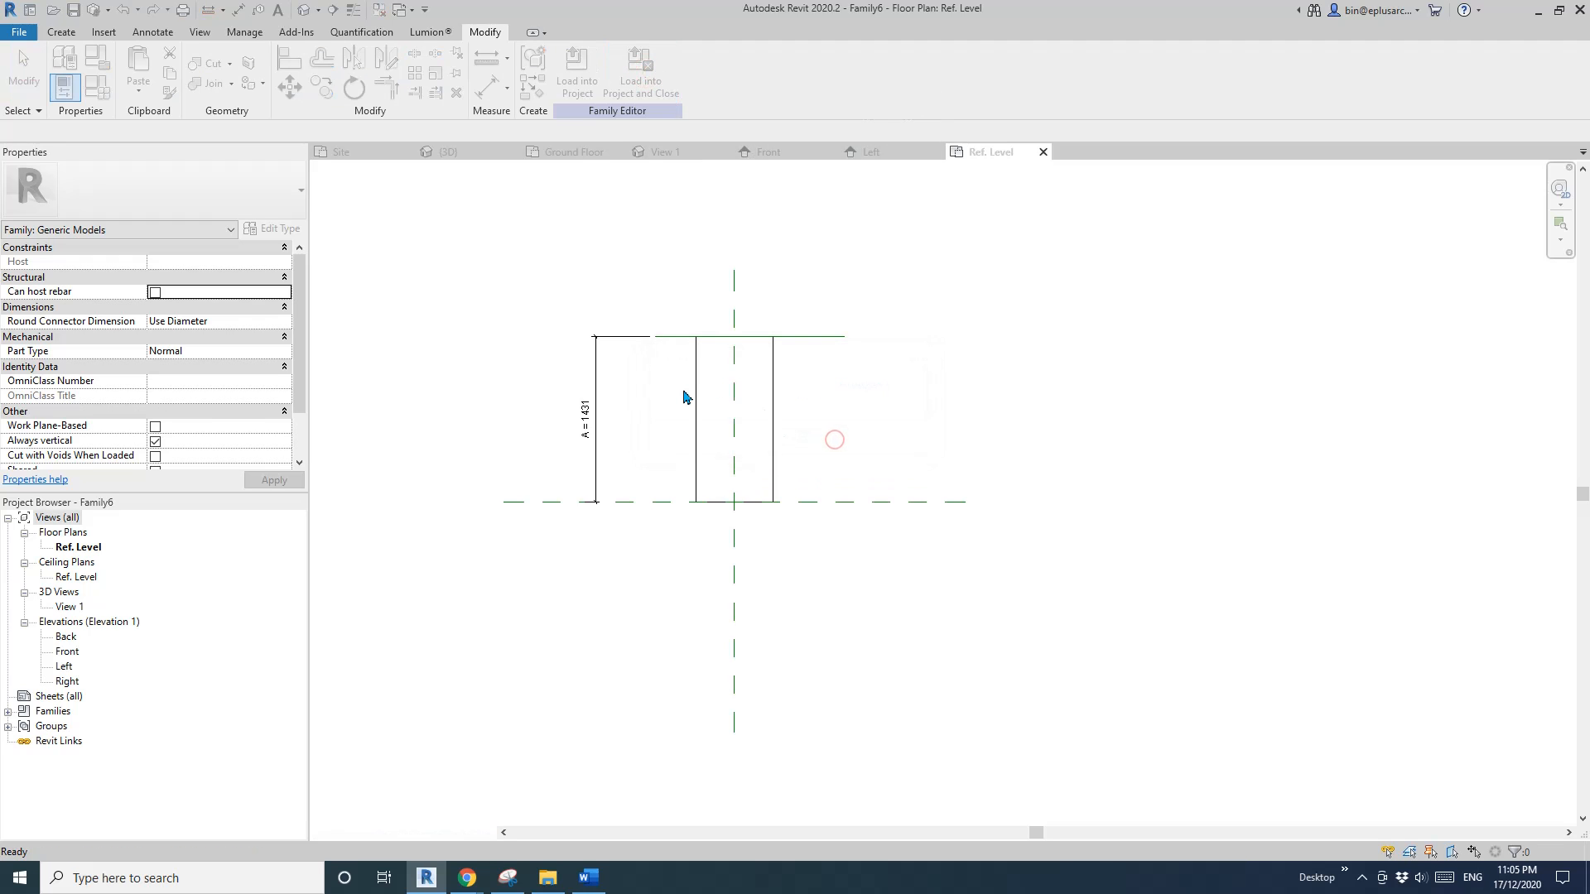
scroll(662, 364, "up", 4)
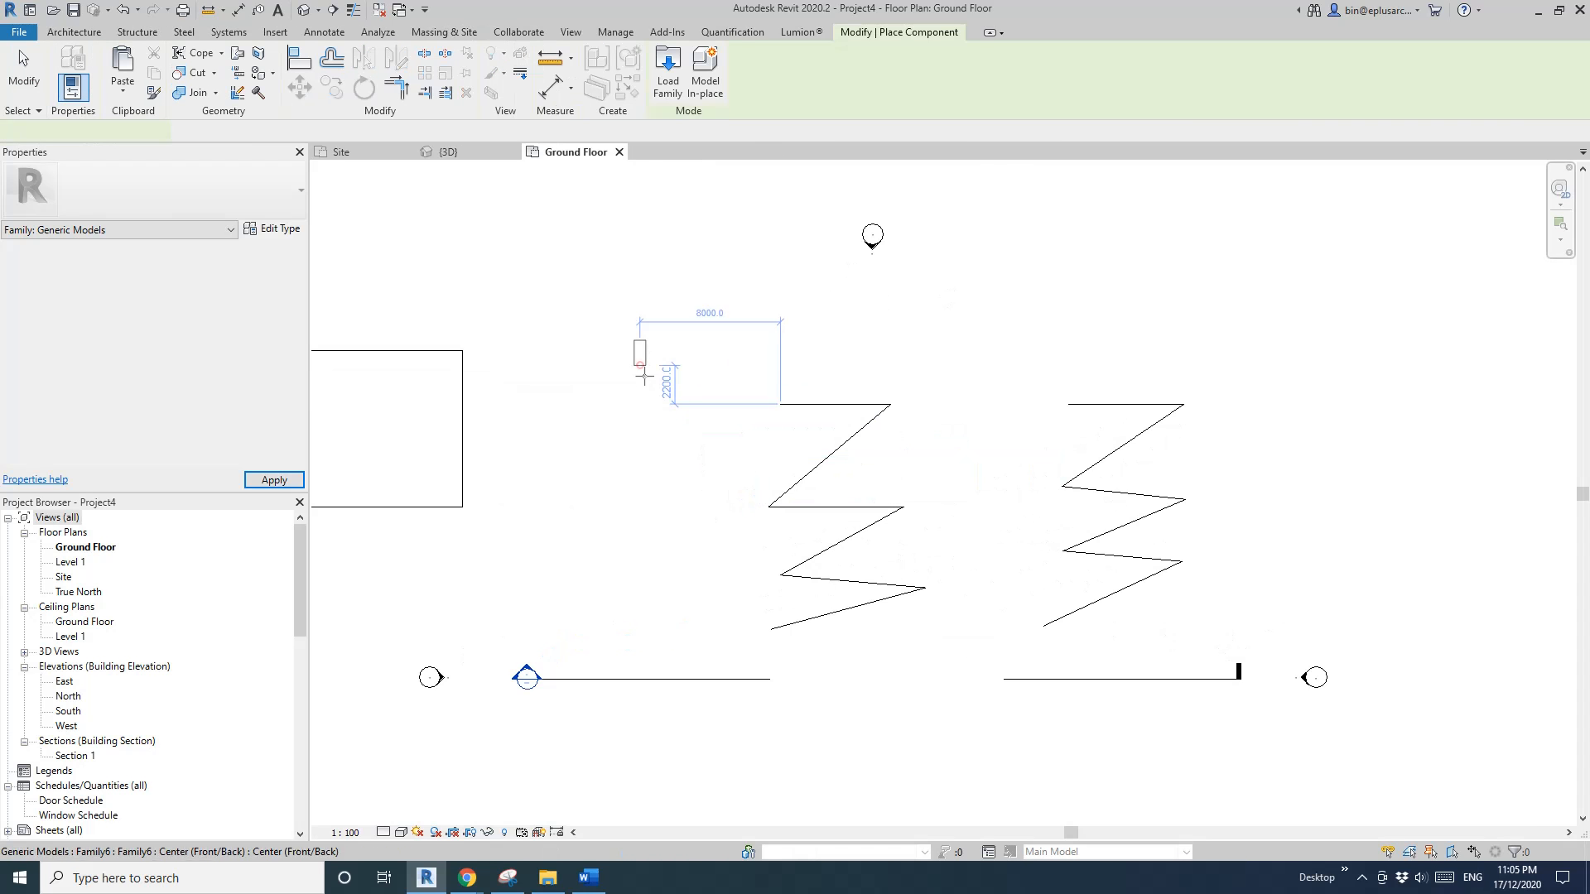
left_click(647, 364)
key("Escape")
Stretch the placed Family6 instance northward in plan until parameter A is about 1668 mm
scroll(647, 359, "up", 2)
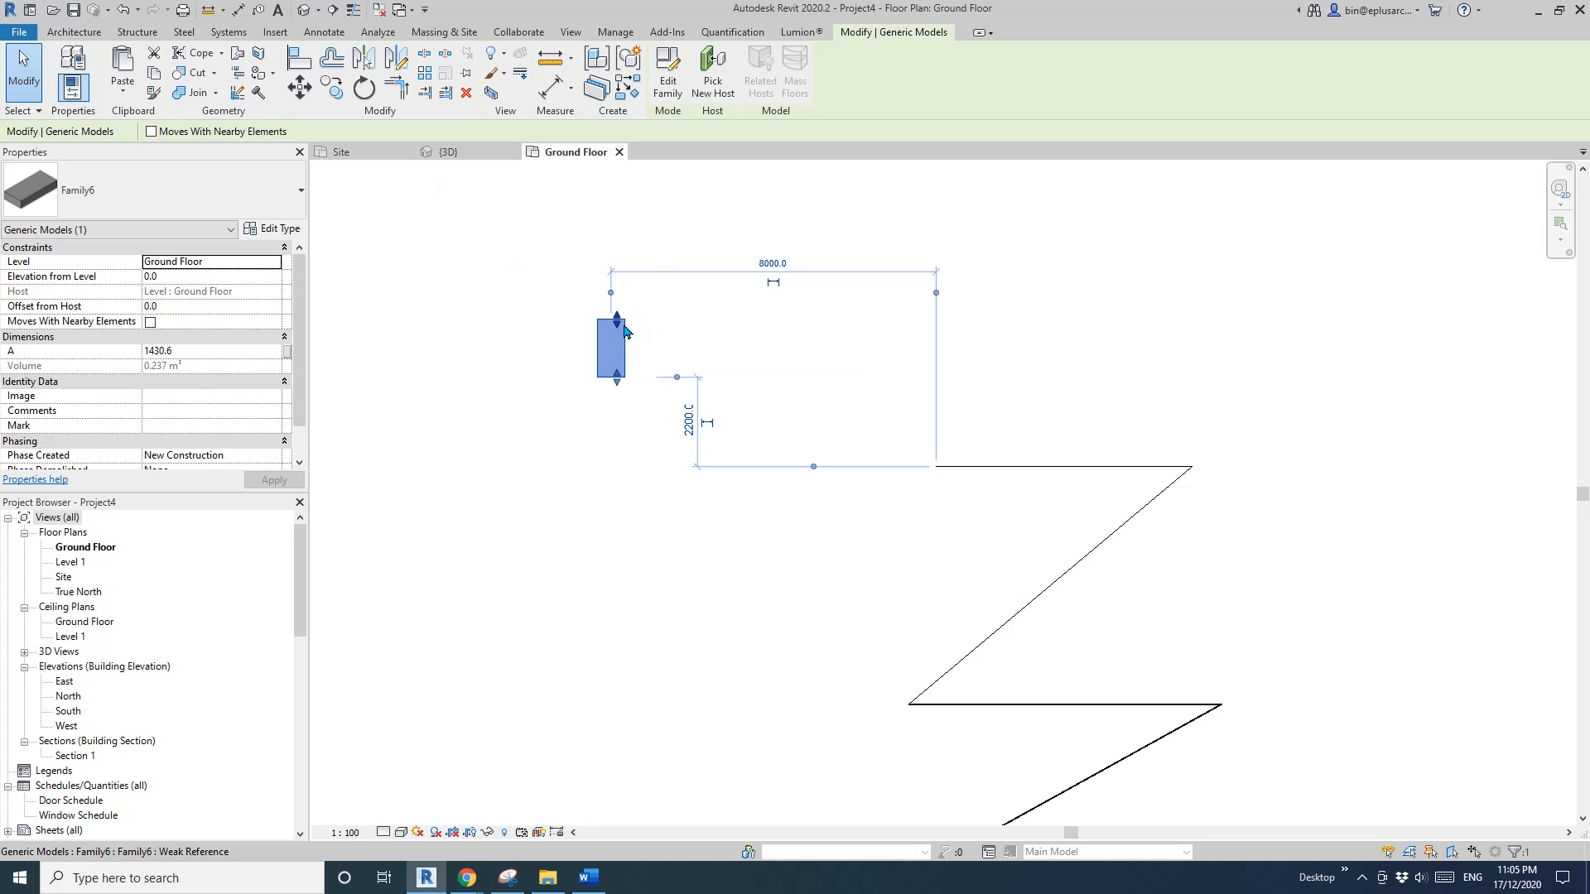
mouse_move(617, 321)
left_mouse_down()
mouse_move(617, 271)
mouse_move(618, 311)
left_mouse_up()
left_click(685, 319)
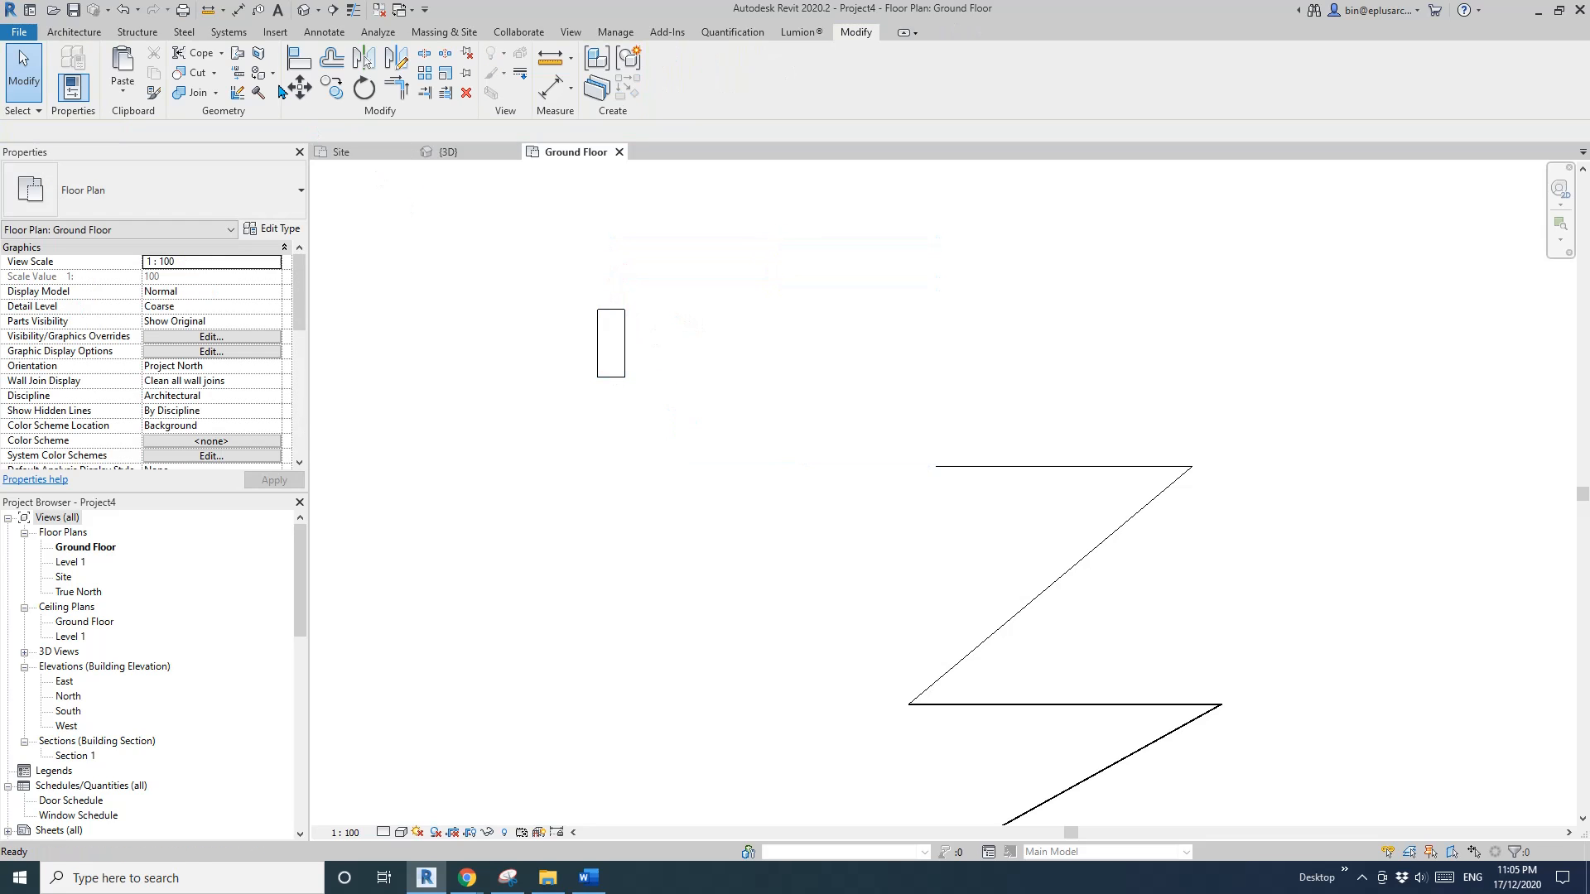
Open the 3D view and stretch the Family6 instance by its shape handle to a length A of about 2925 mm
left_click(300, 17)
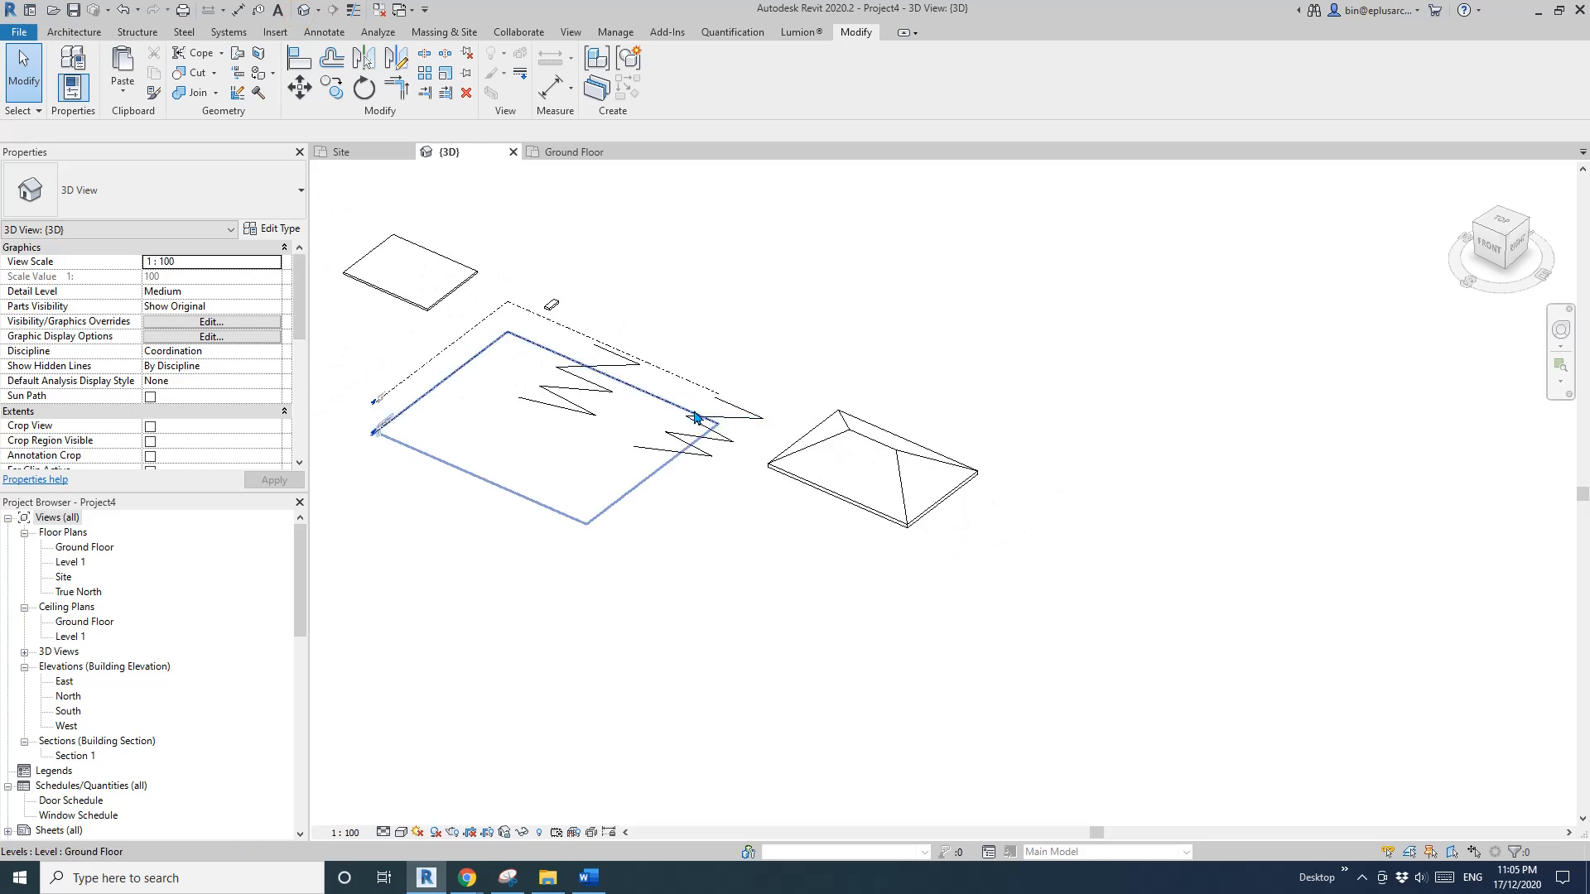
scroll(658, 321, "up", 3)
left_click(660, 321)
scroll(667, 315, "up", 1)
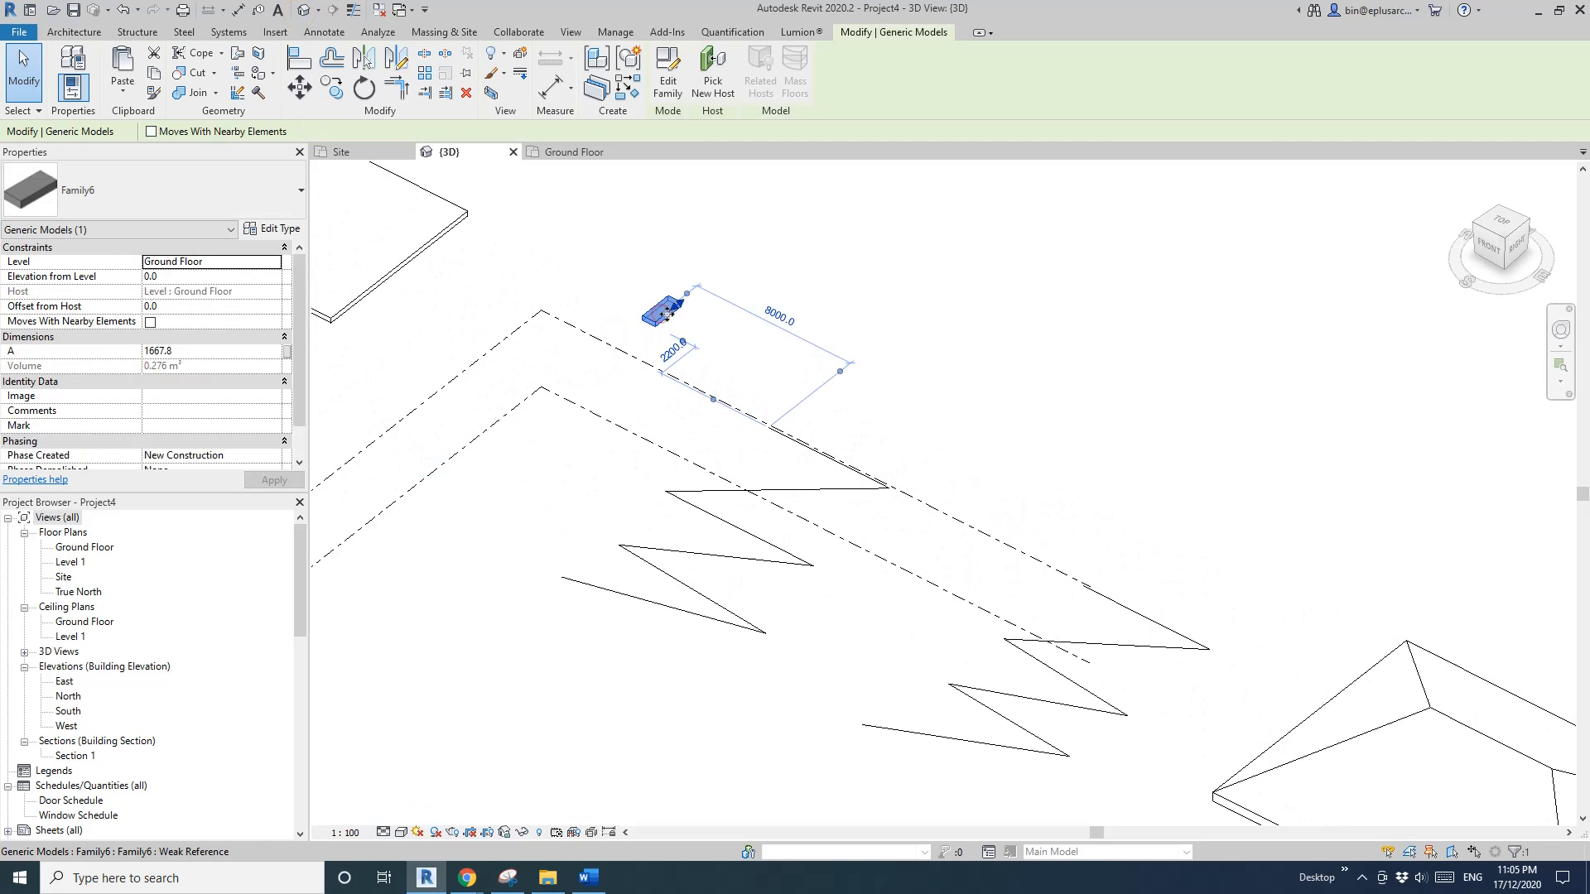
middle_click_drag(693, 399, 705, 420, "shift")
scroll(708, 417, "up", 2)
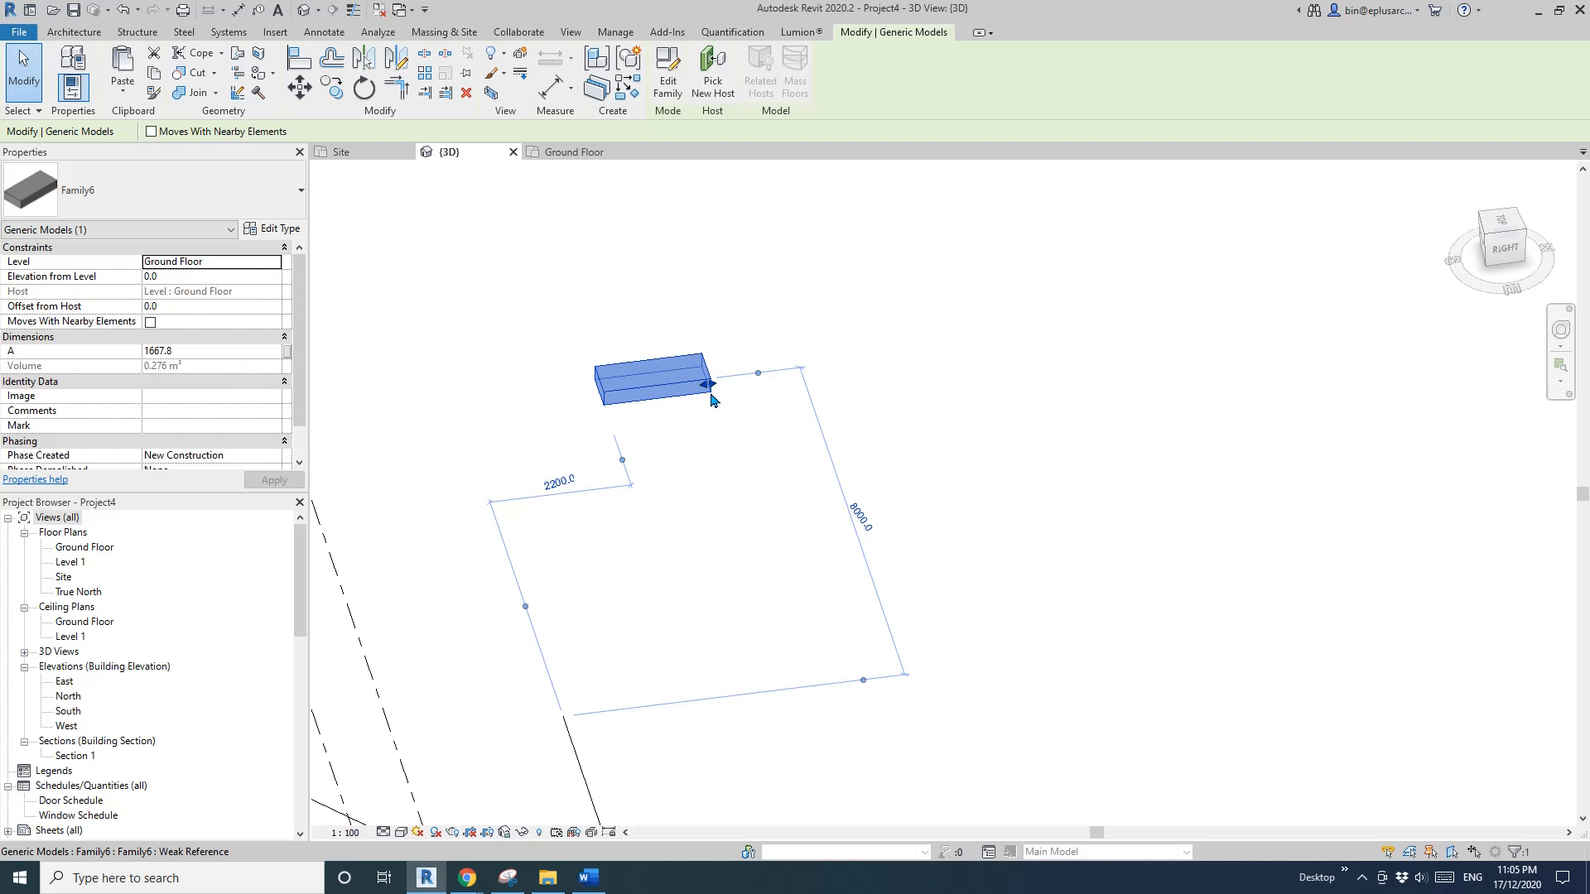
scroll(713, 391, "up", 1)
middle_click_drag(696, 419, 684, 389, "shift")
left_click_drag(751, 347, 769, 342)
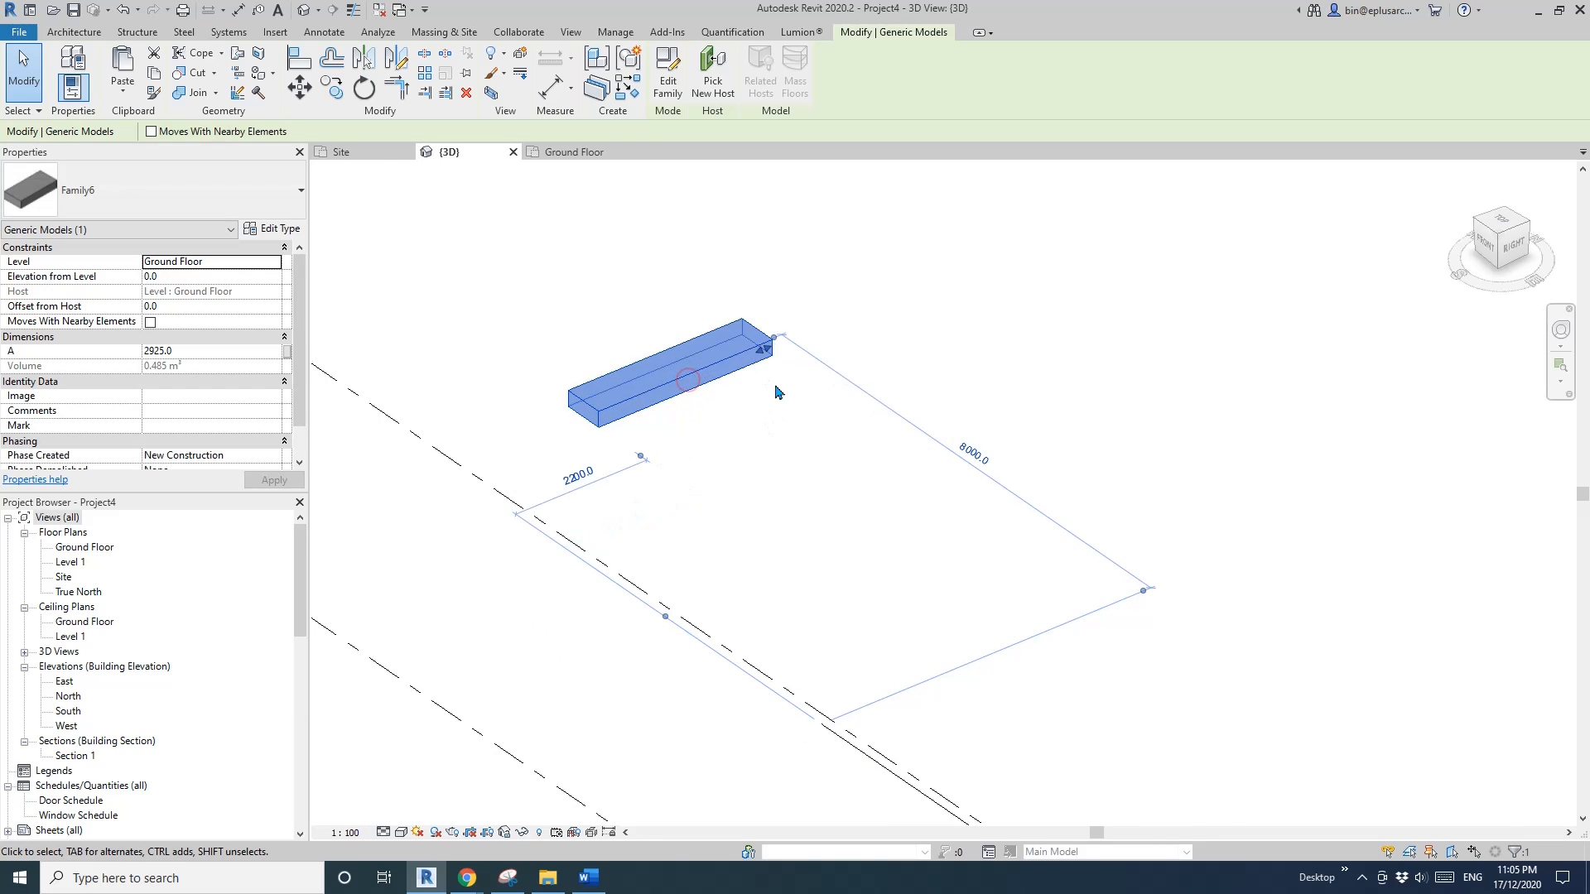
Shorten the Family6 instance in 3D by its shape handle to a length A of about 2732 mm
scroll(762, 394, "down", 2)
scroll(760, 389, "up", 2)
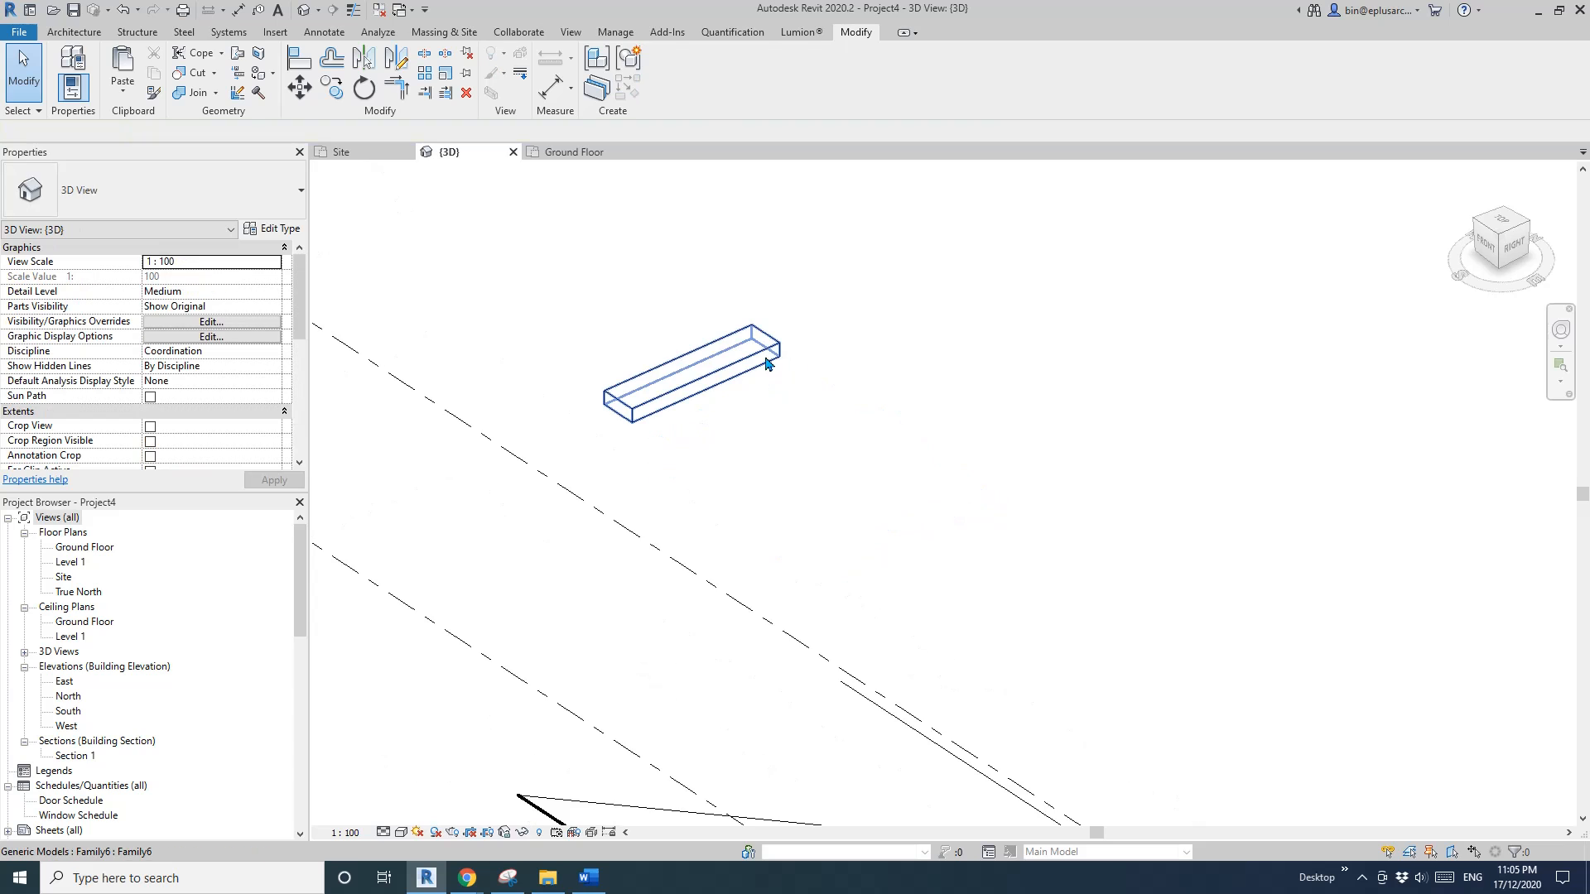
left_click(768, 361)
left_click_drag(755, 354, 770, 390)
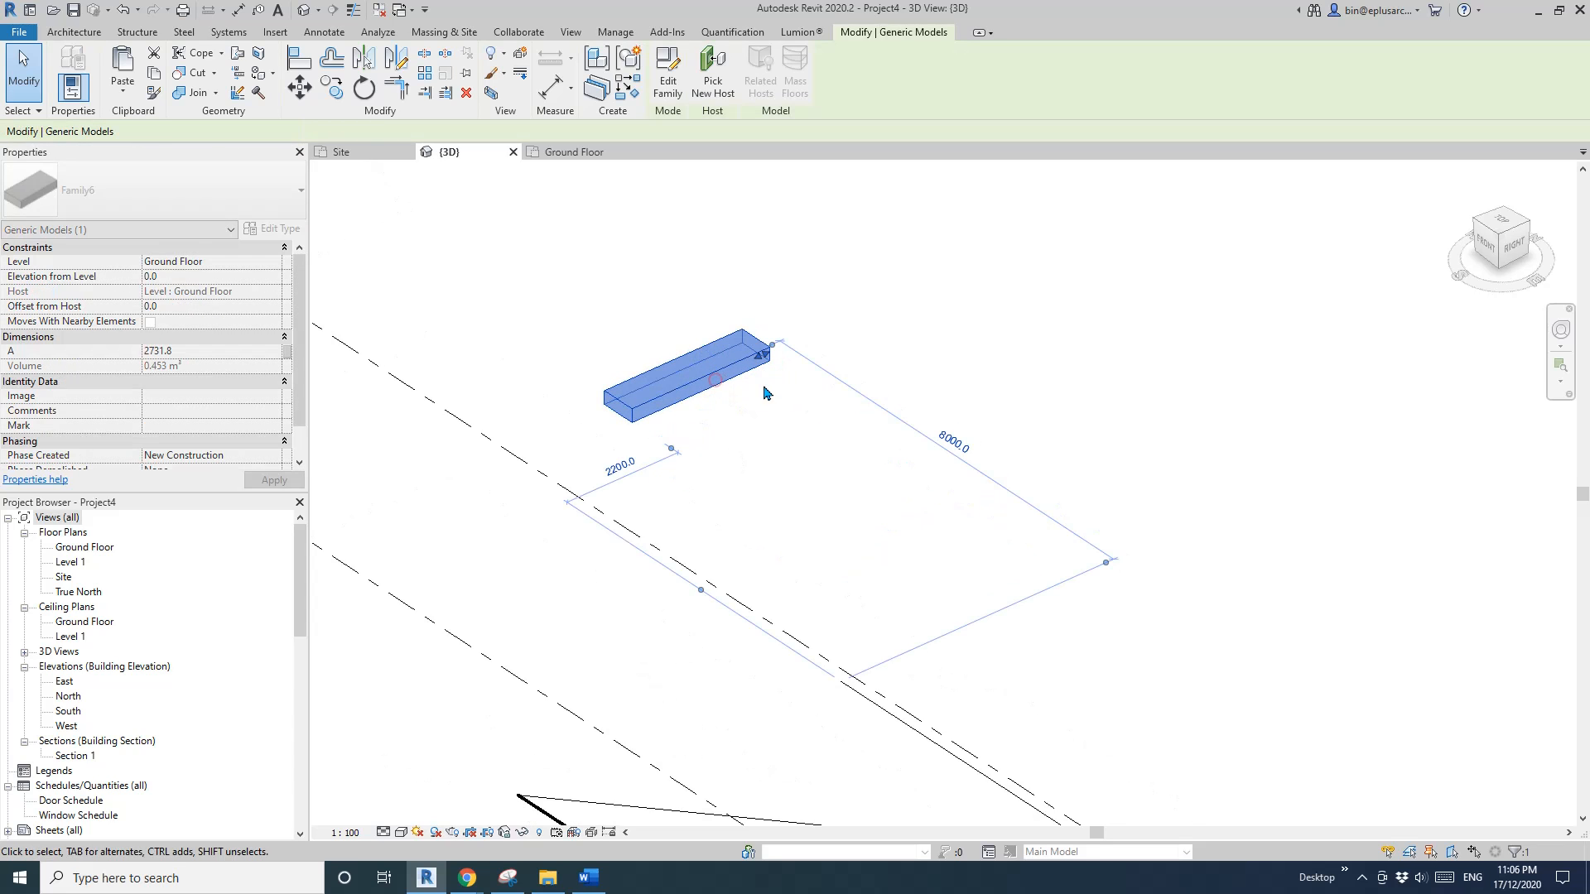
left_click(733, 425)
scroll(719, 459, "down", 2)
middle_click_drag(717, 465, 888, 519, "shift")
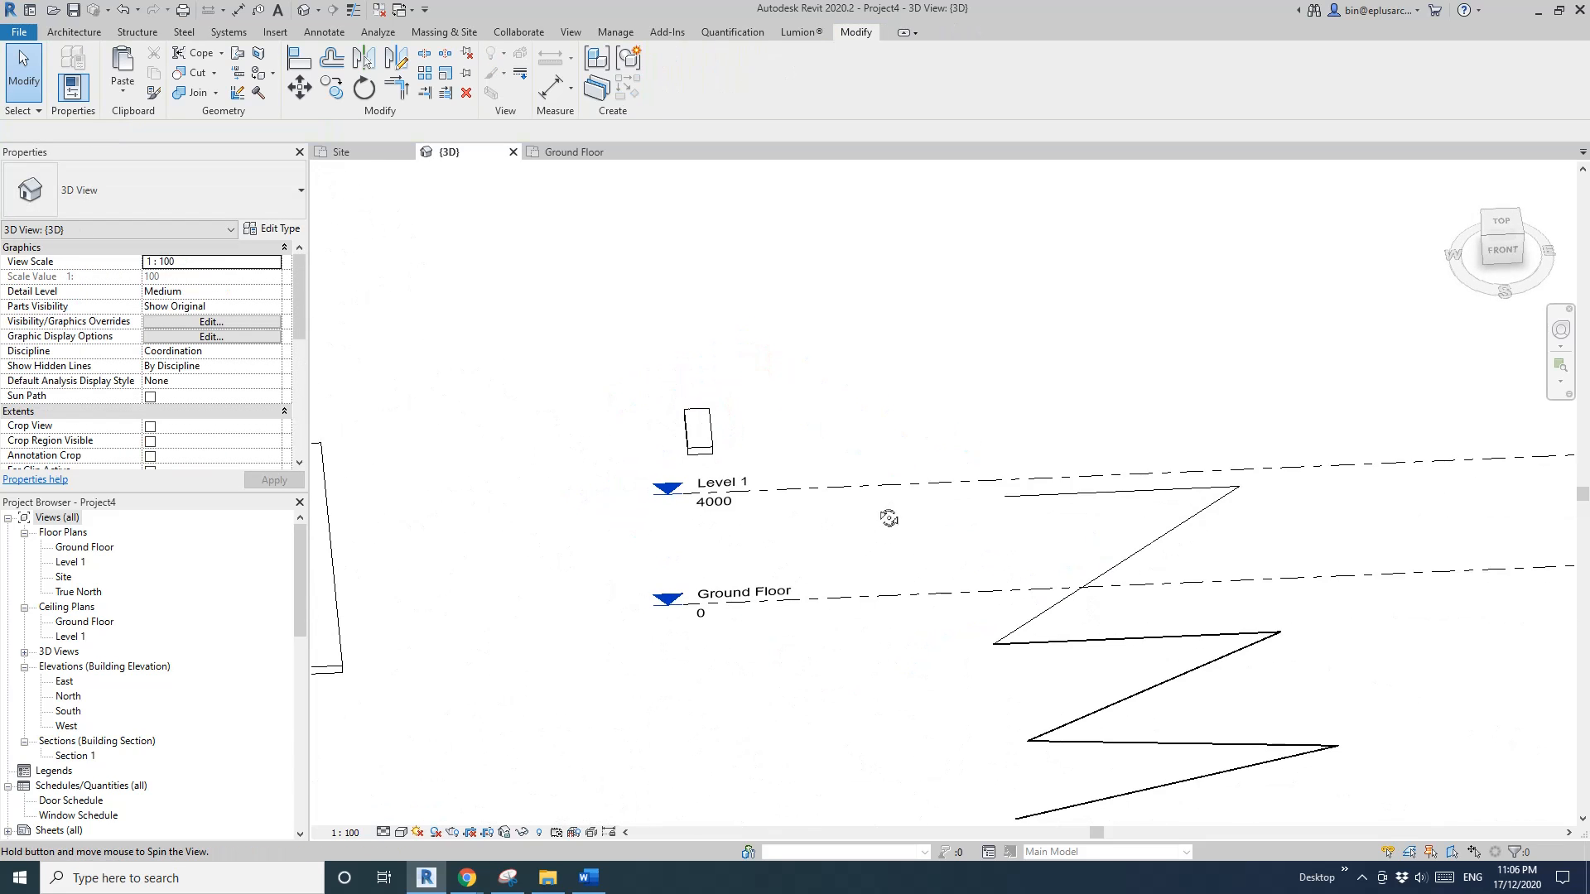
Adjust the Family6 instance from its far end in 3D to a length A of about 2662 mm
scroll(710, 476, "up", 3)
left_click(682, 417)
middle_click_drag(683, 421, 637, 405, "shift")
left_click_drag(630, 386, 531, 372)
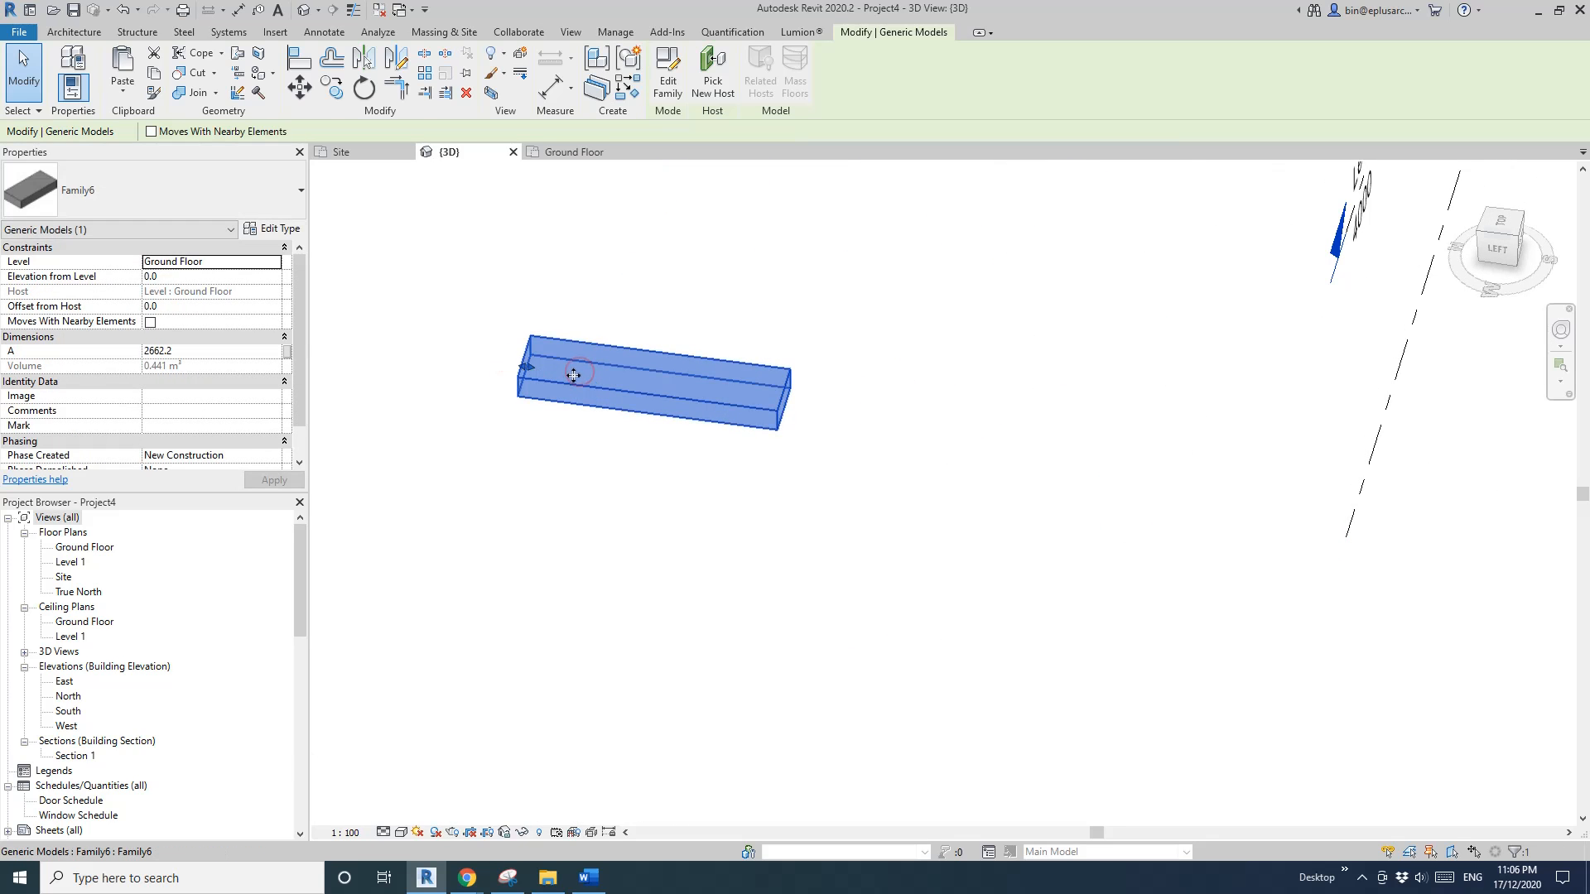
scroll(572, 373, "down", 10)
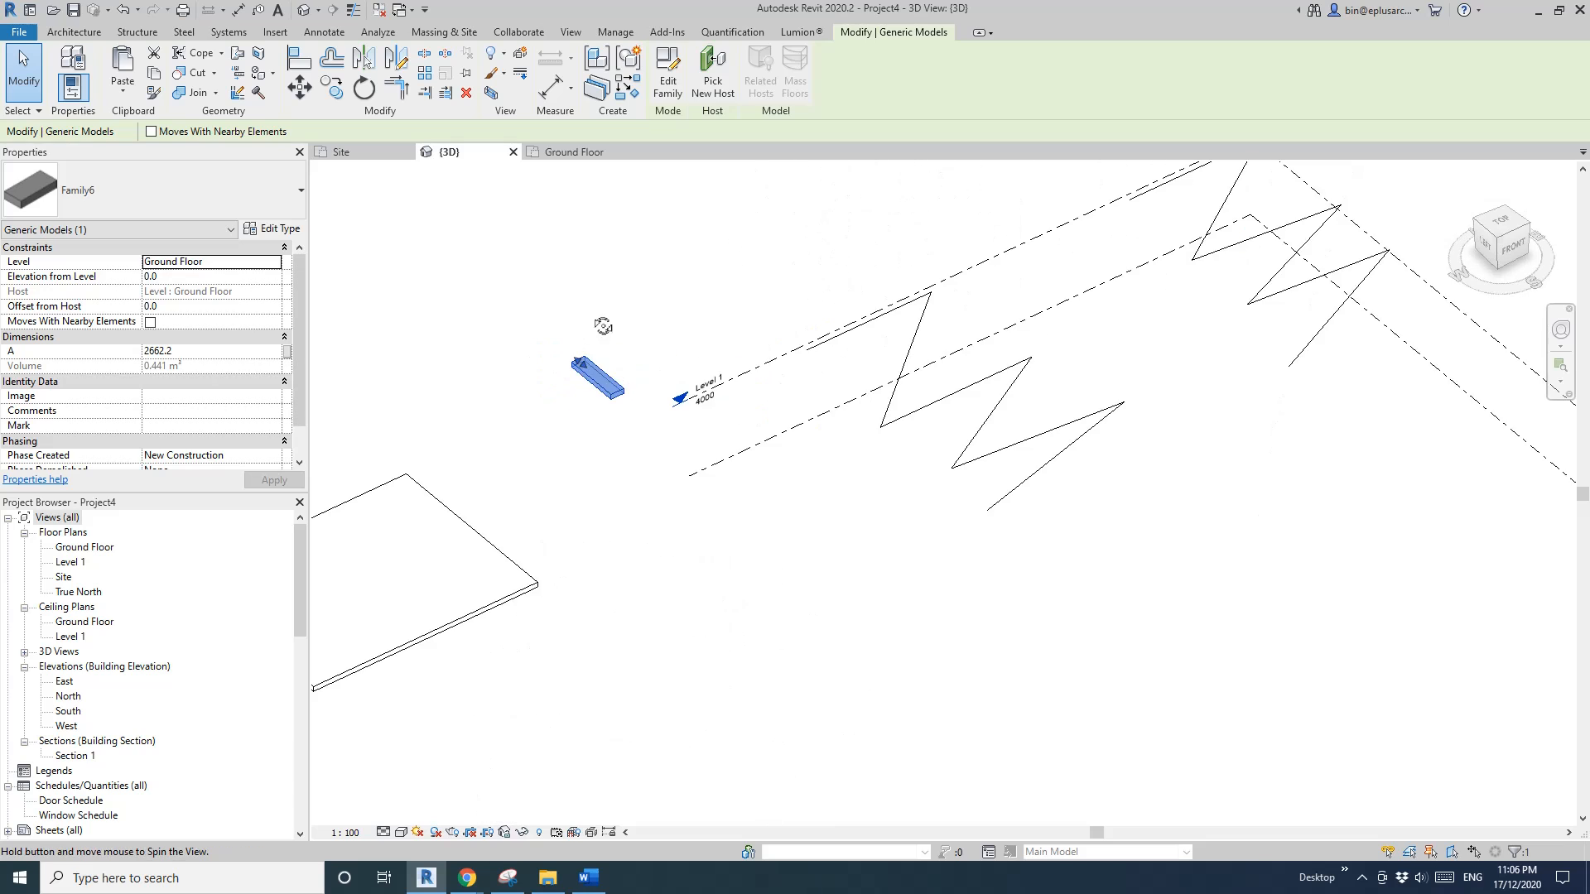
key("Escape")
Open the Ground Floor plan and examine the resized Family6 instance beside the zigzag lines
double_click(85, 548)
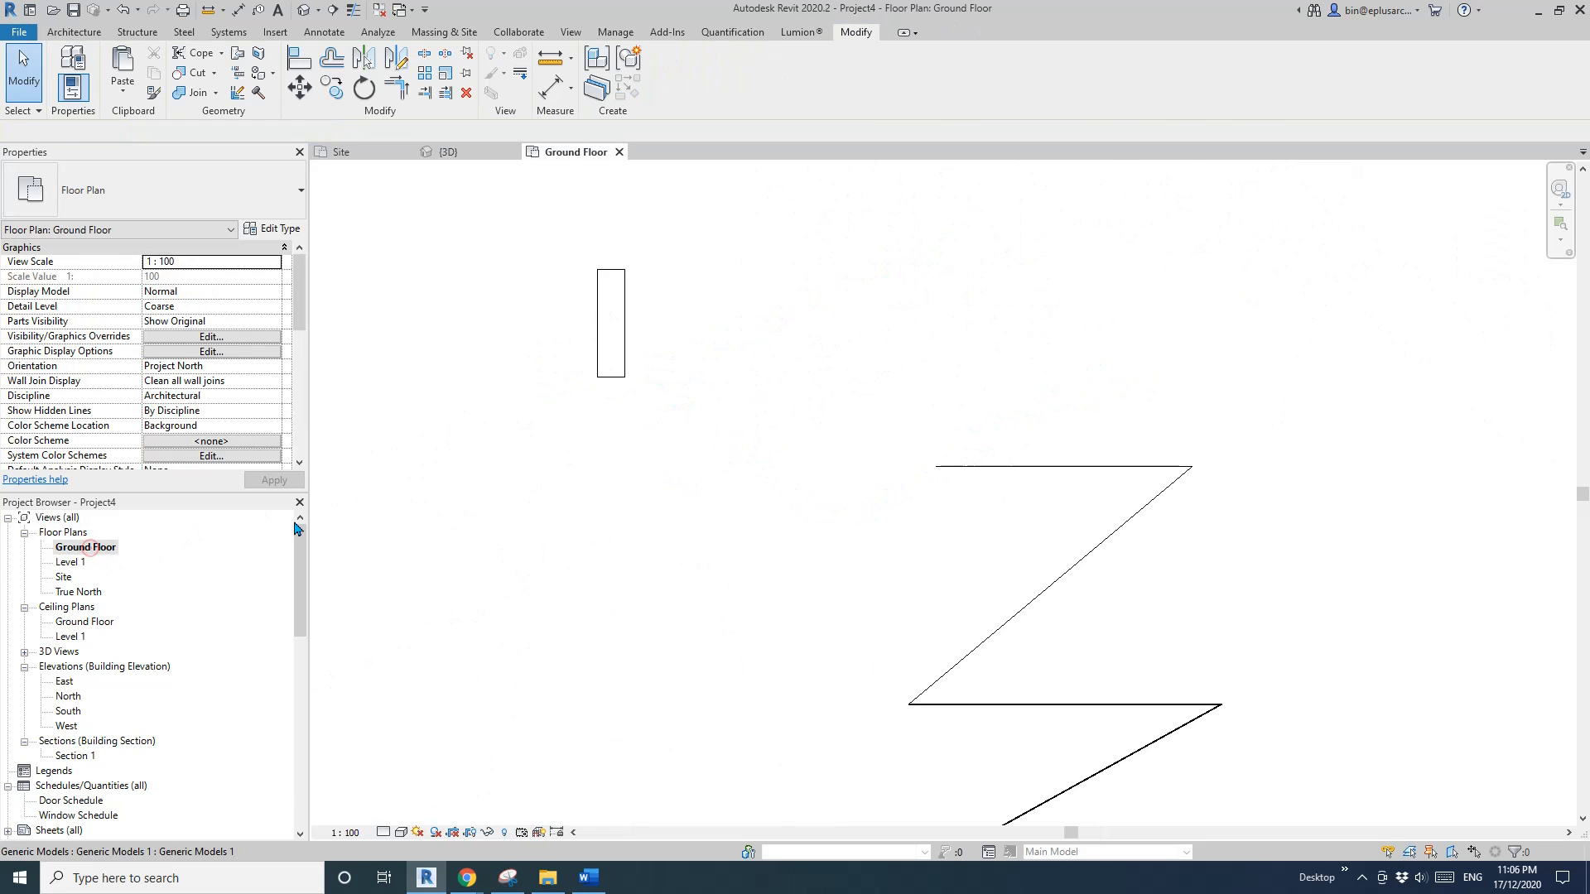
left_click(565, 389)
scroll(630, 391, "down", 4)
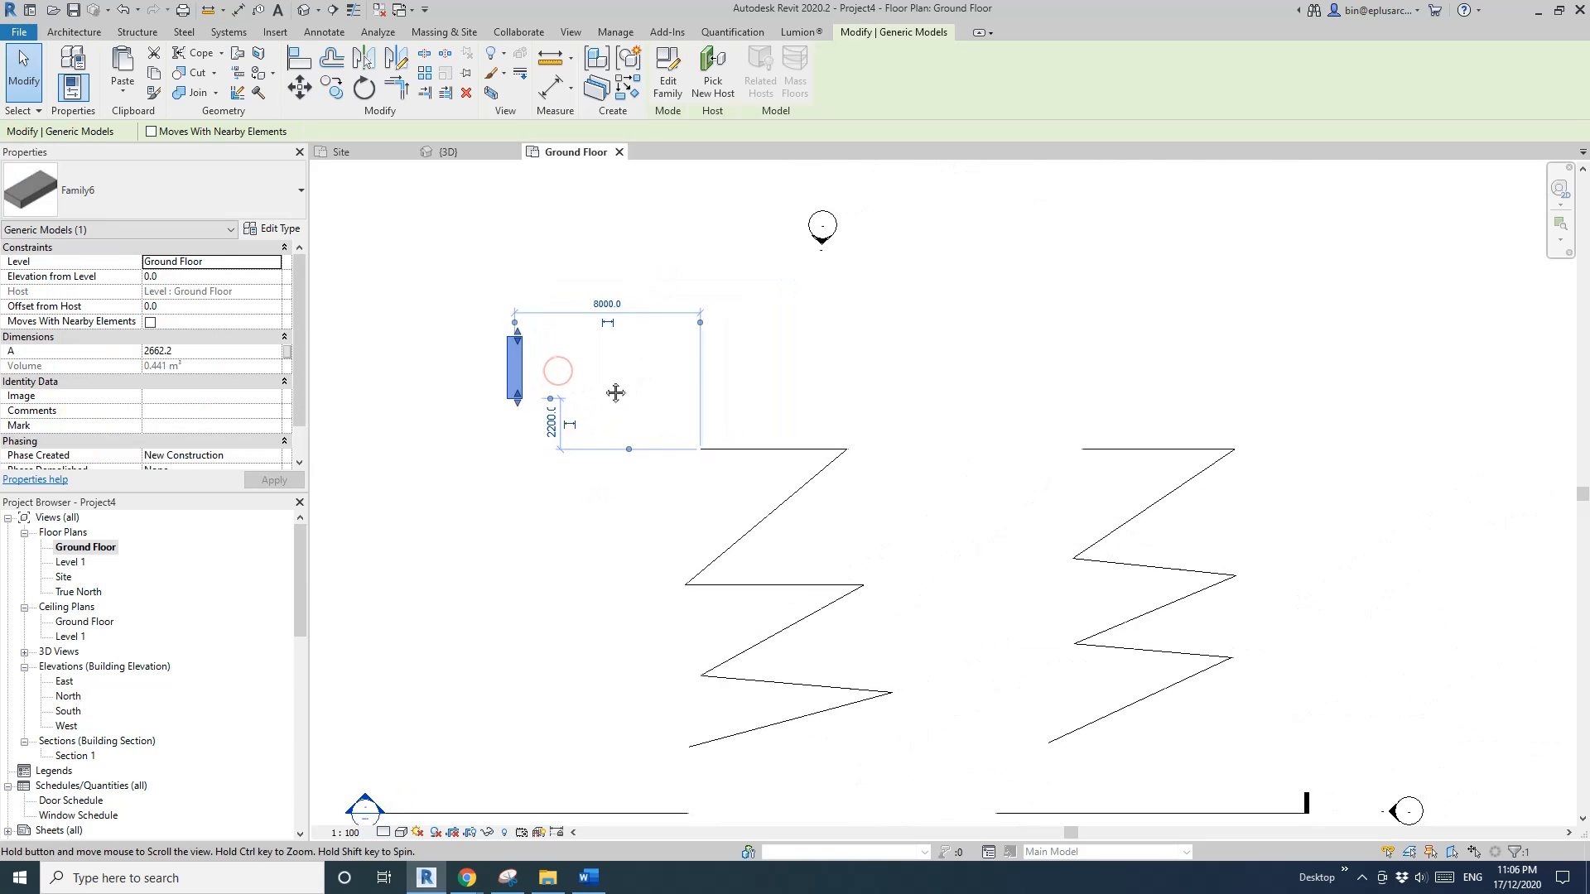
scroll(786, 414, "down", 4)
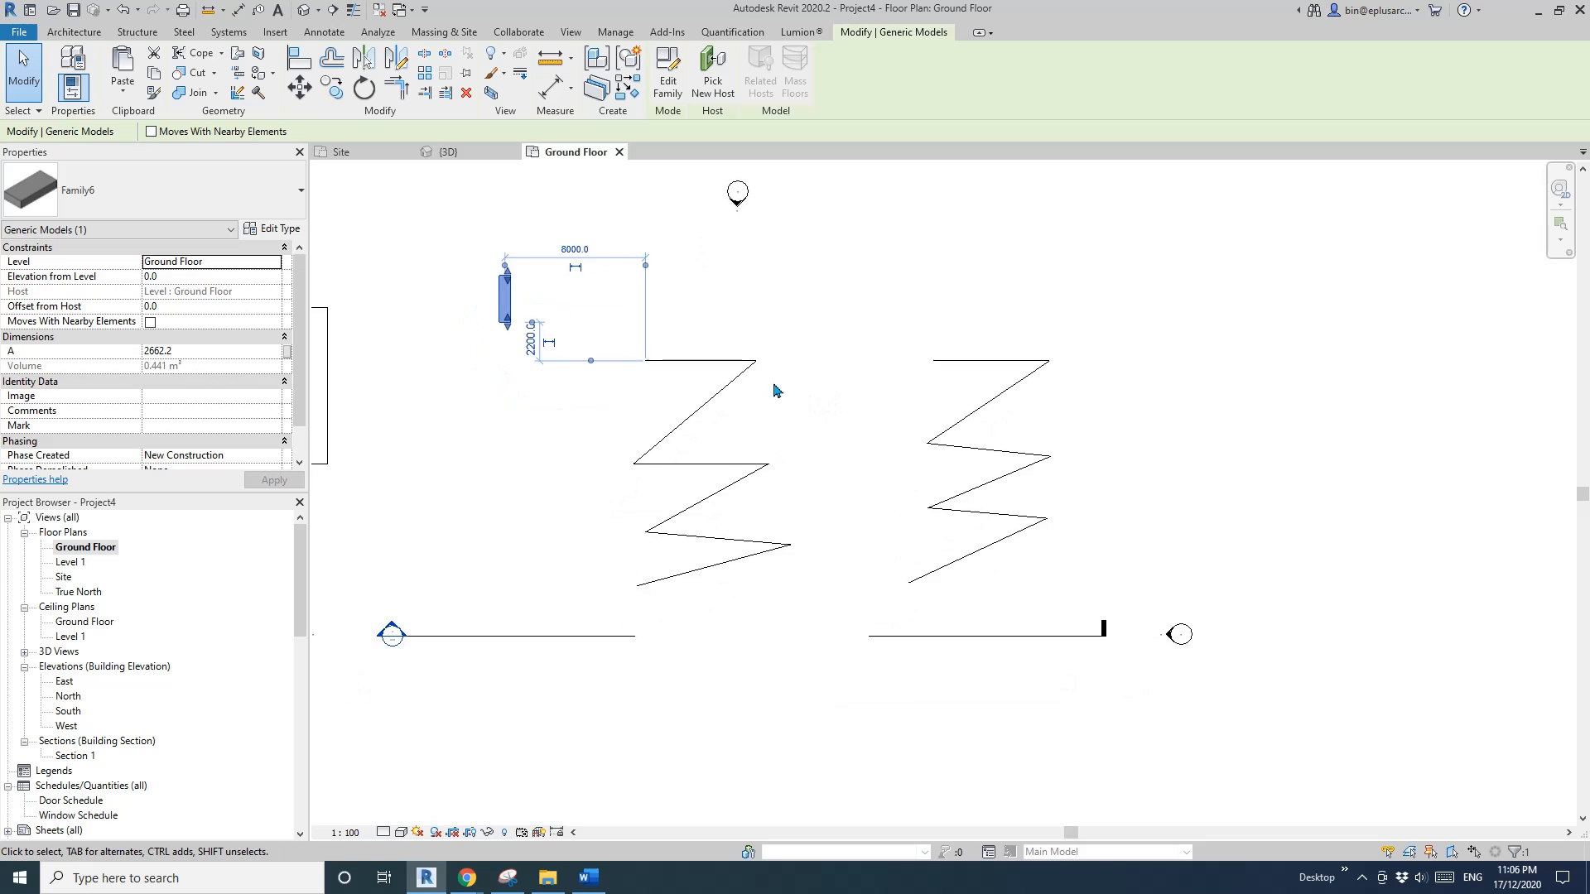
key("Escape")
Switch to Word to check the list of different line types, and return to the Ground Floor plan in Revit
left_click(597, 884)
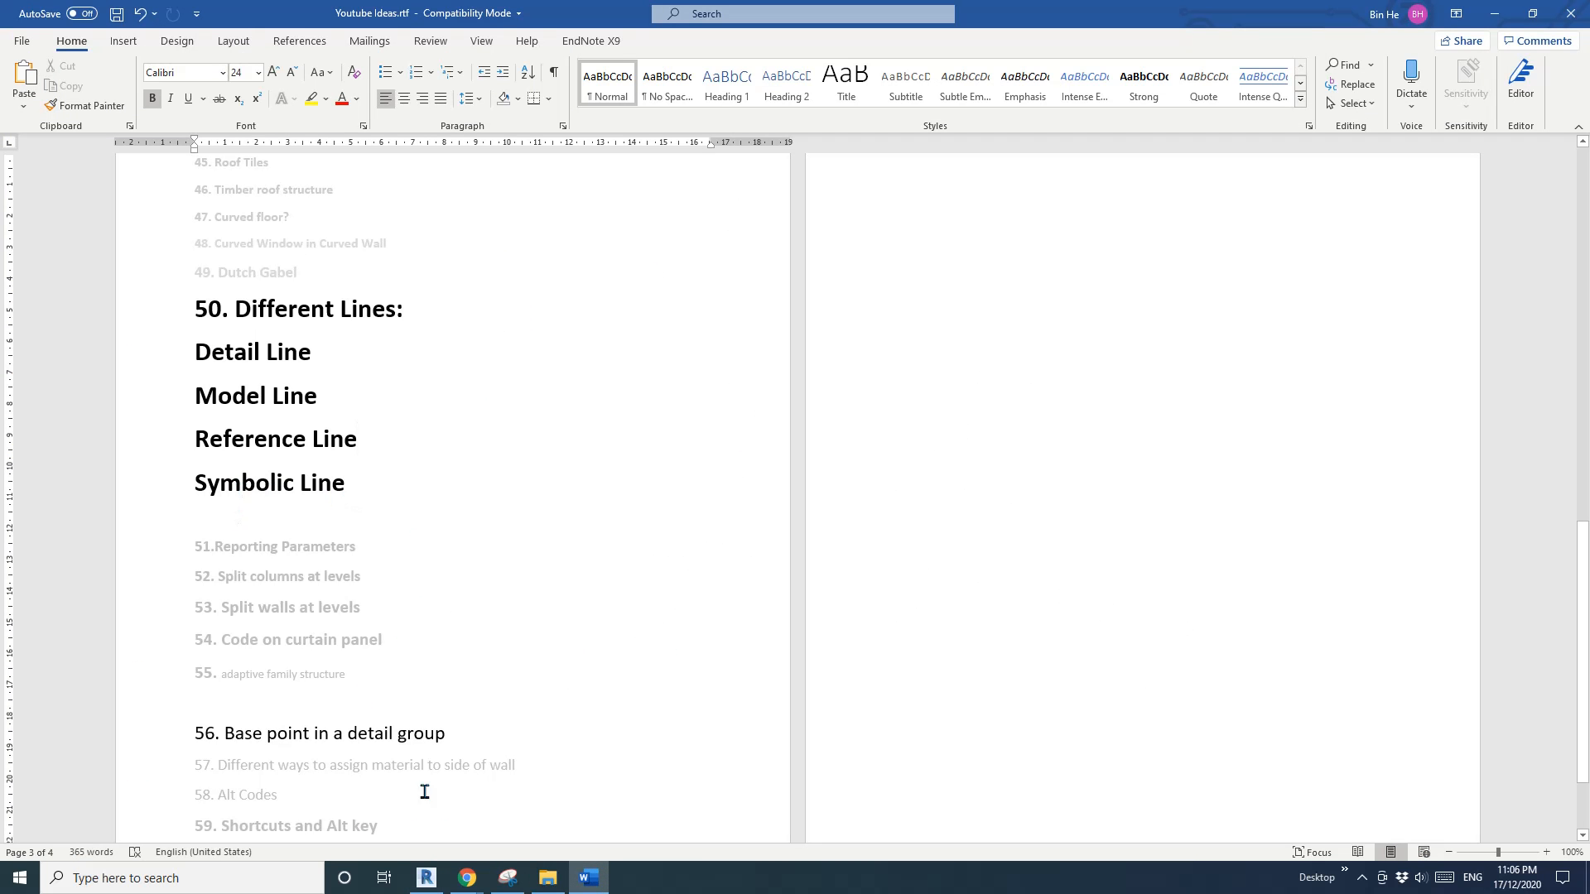
left_click(426, 878)
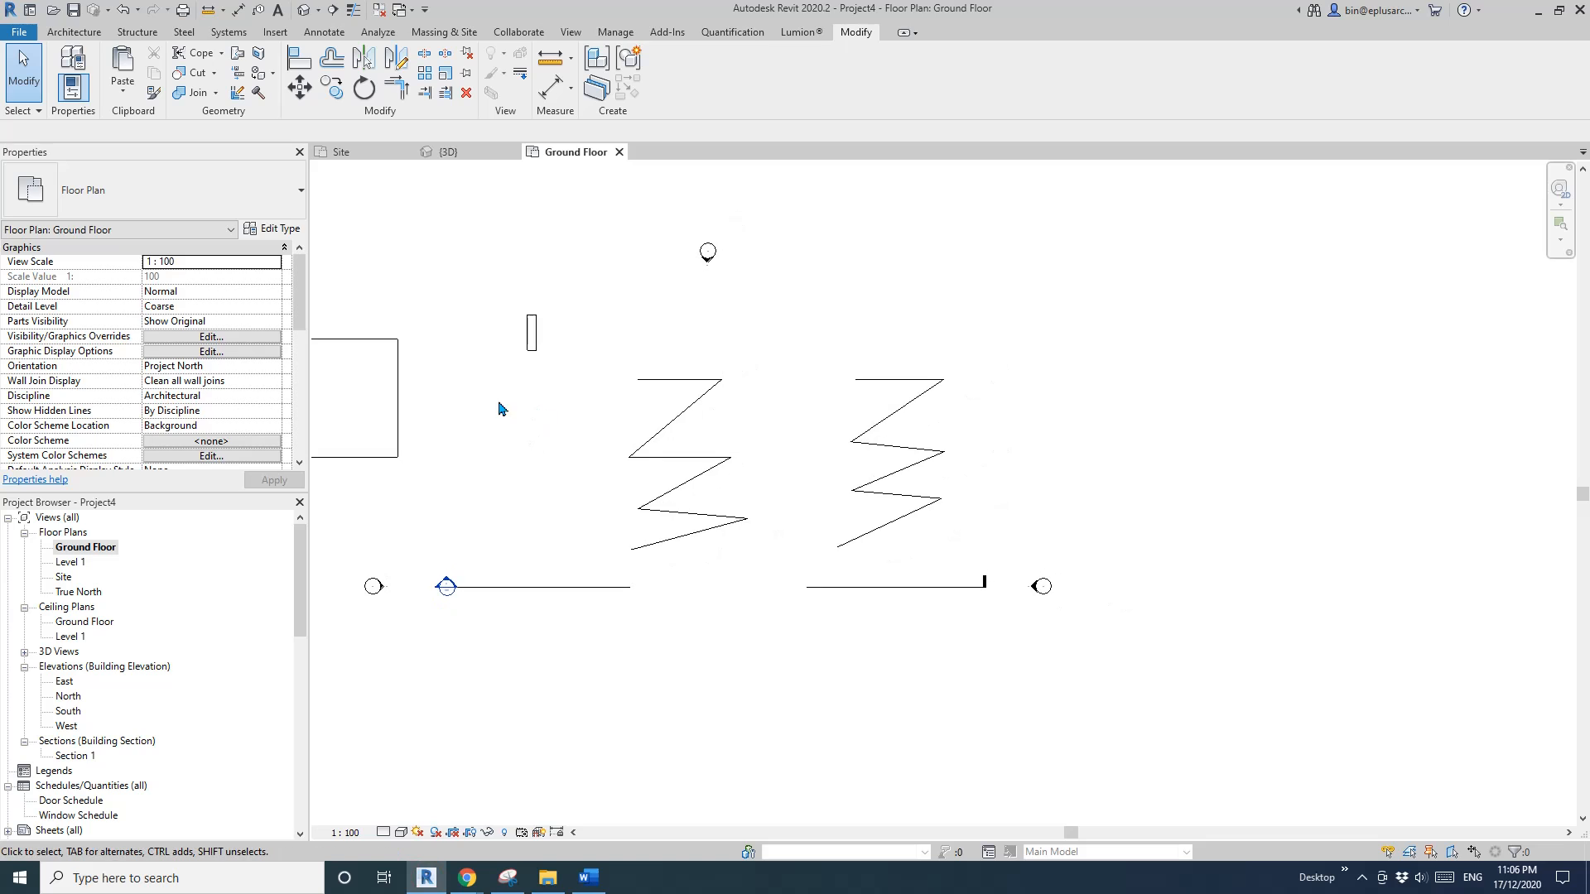
middle_click_drag(525, 404, 416, 407)
Create a new family from the Metric Generic Model.rft template
left_click(18, 33)
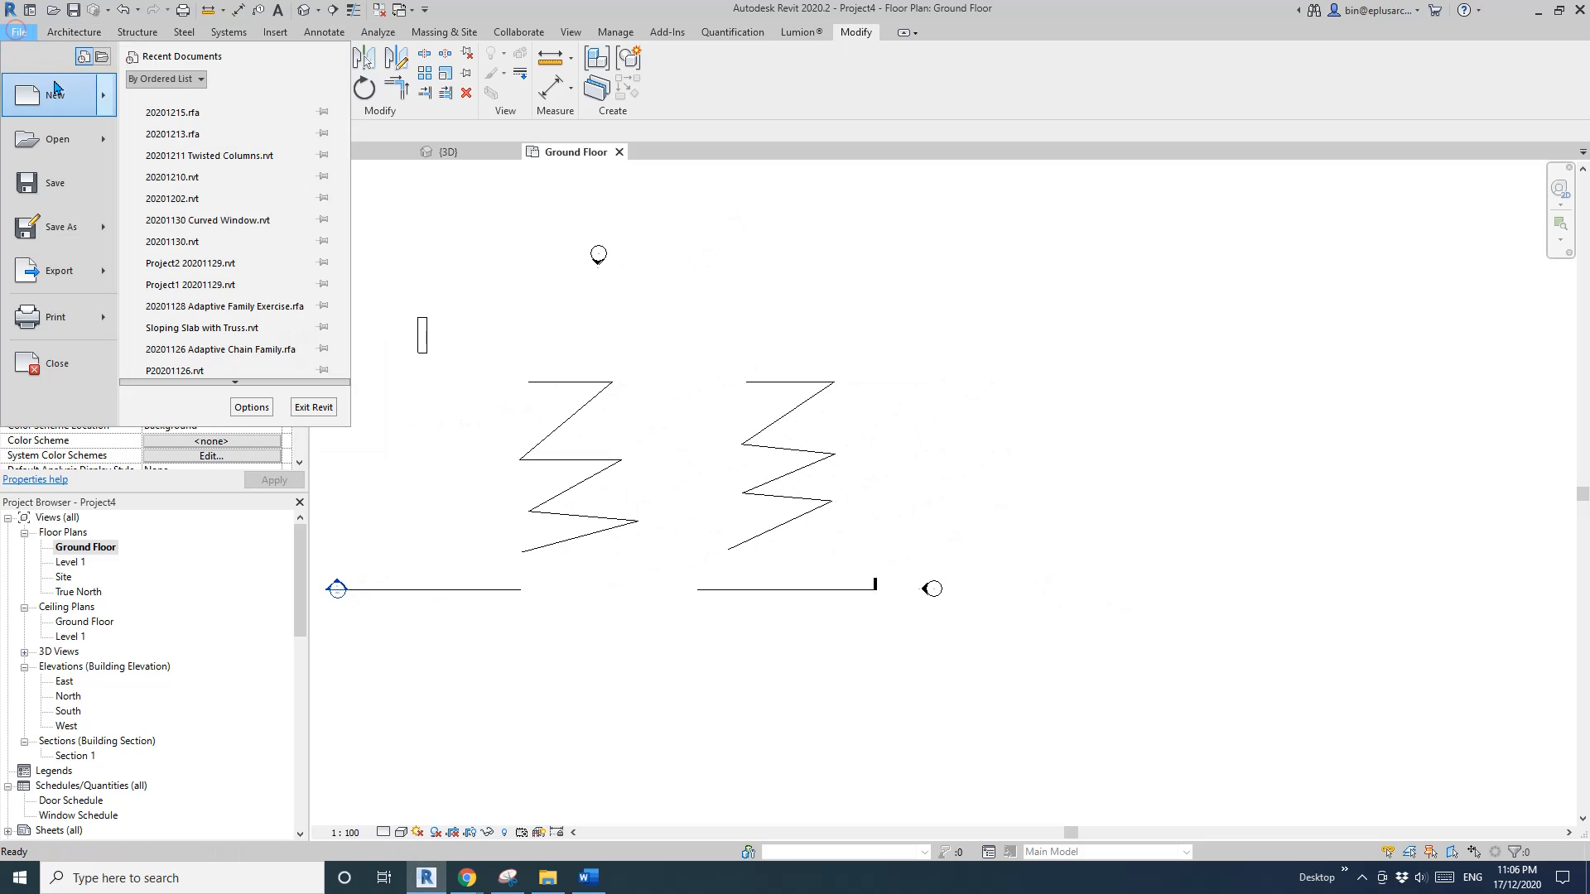
left_click(102, 99)
left_click(189, 152)
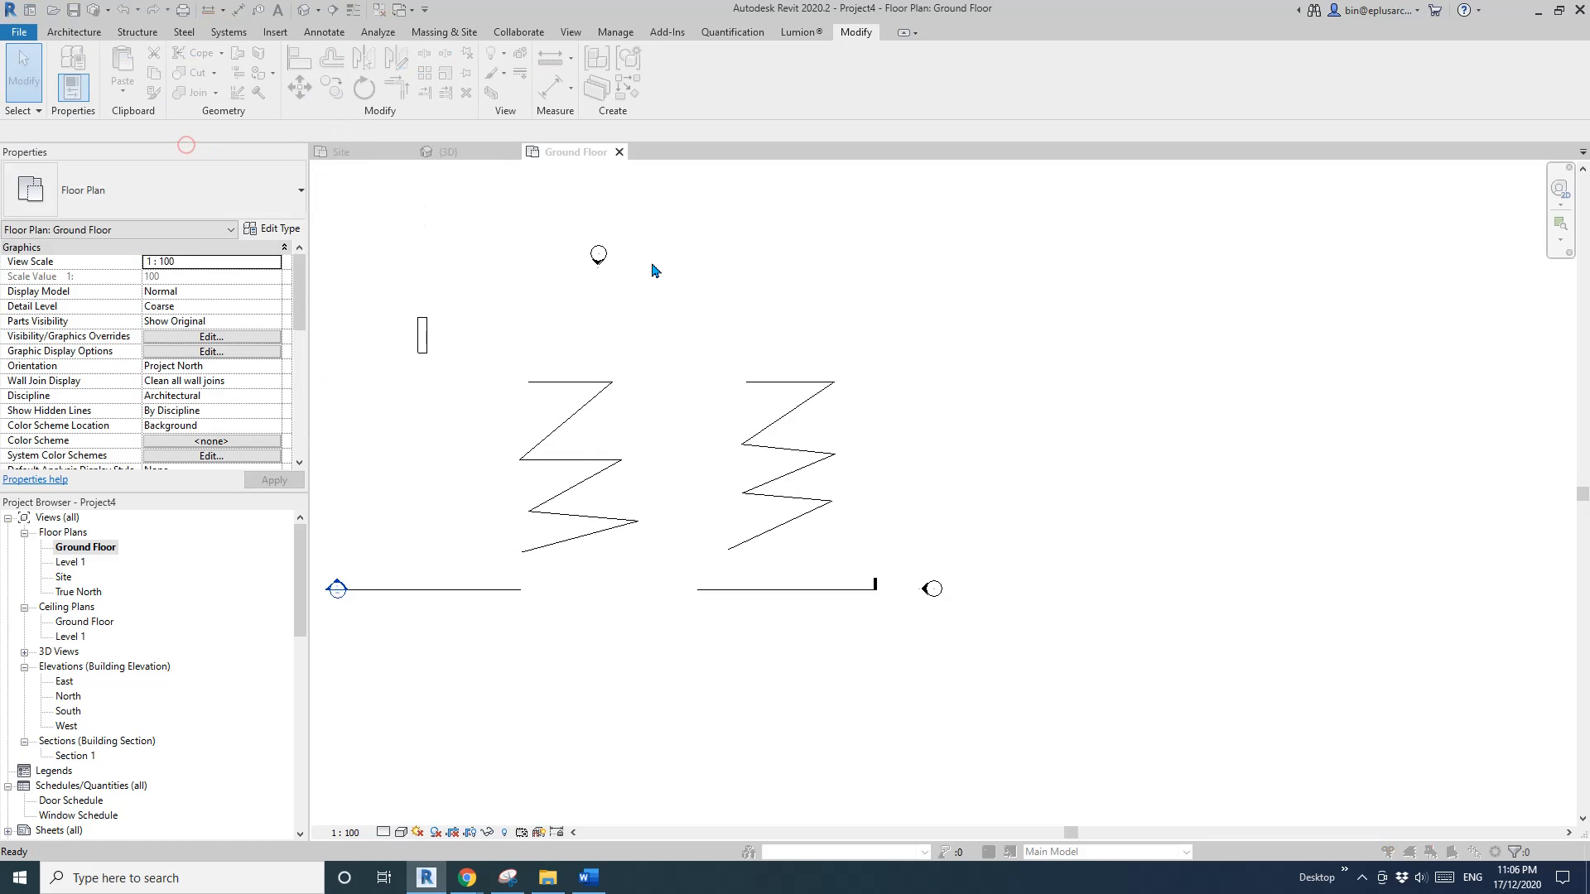
left_click(985, 312)
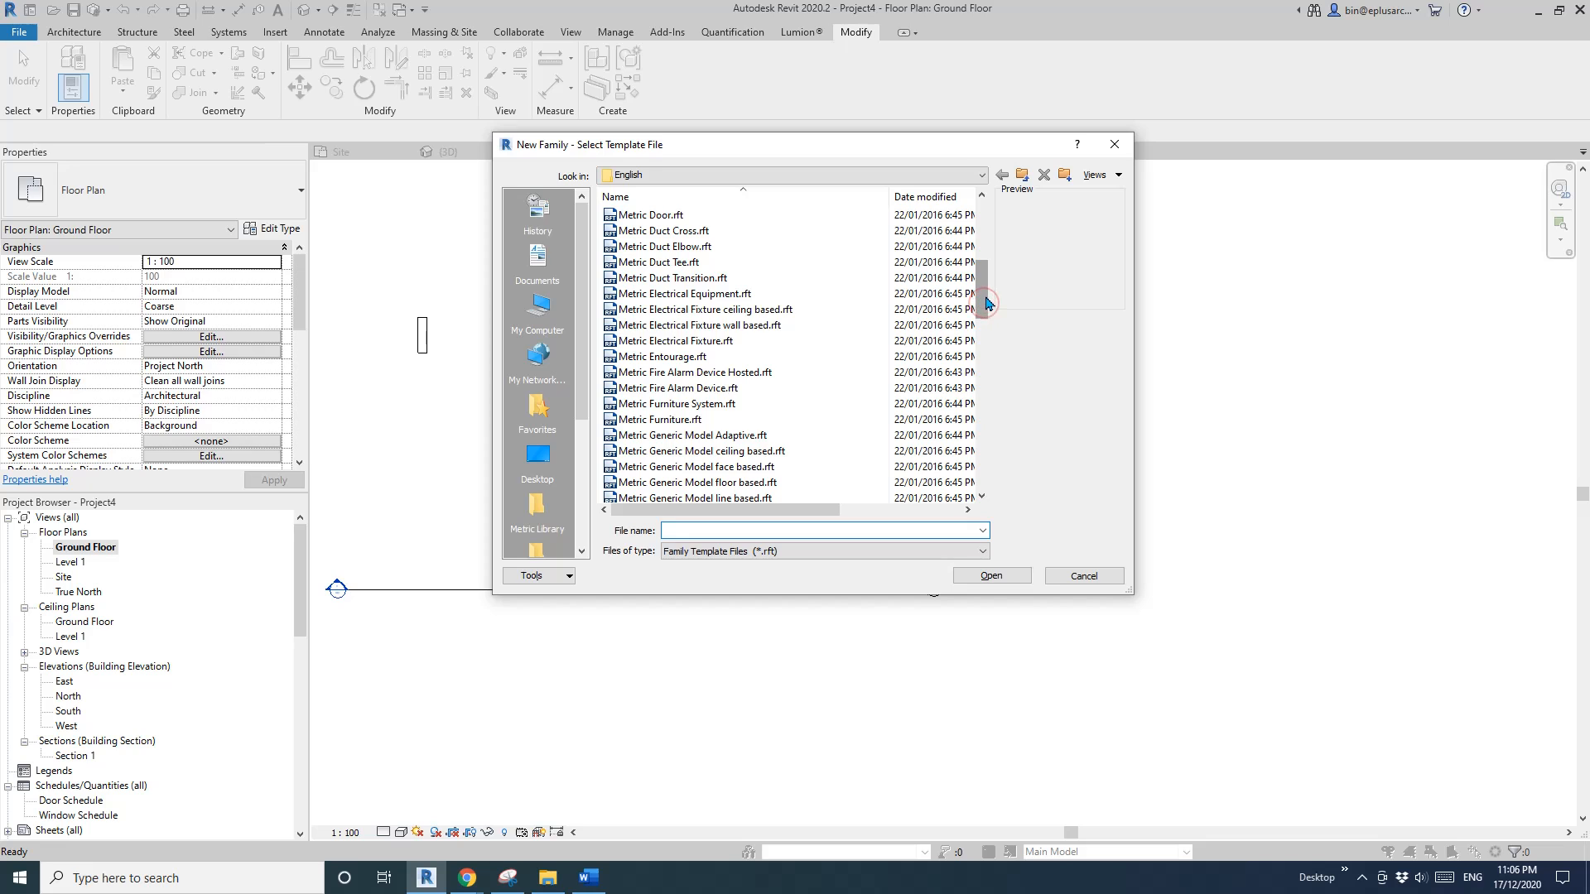
left_click_drag(987, 303, 985, 335)
left_click(675, 420)
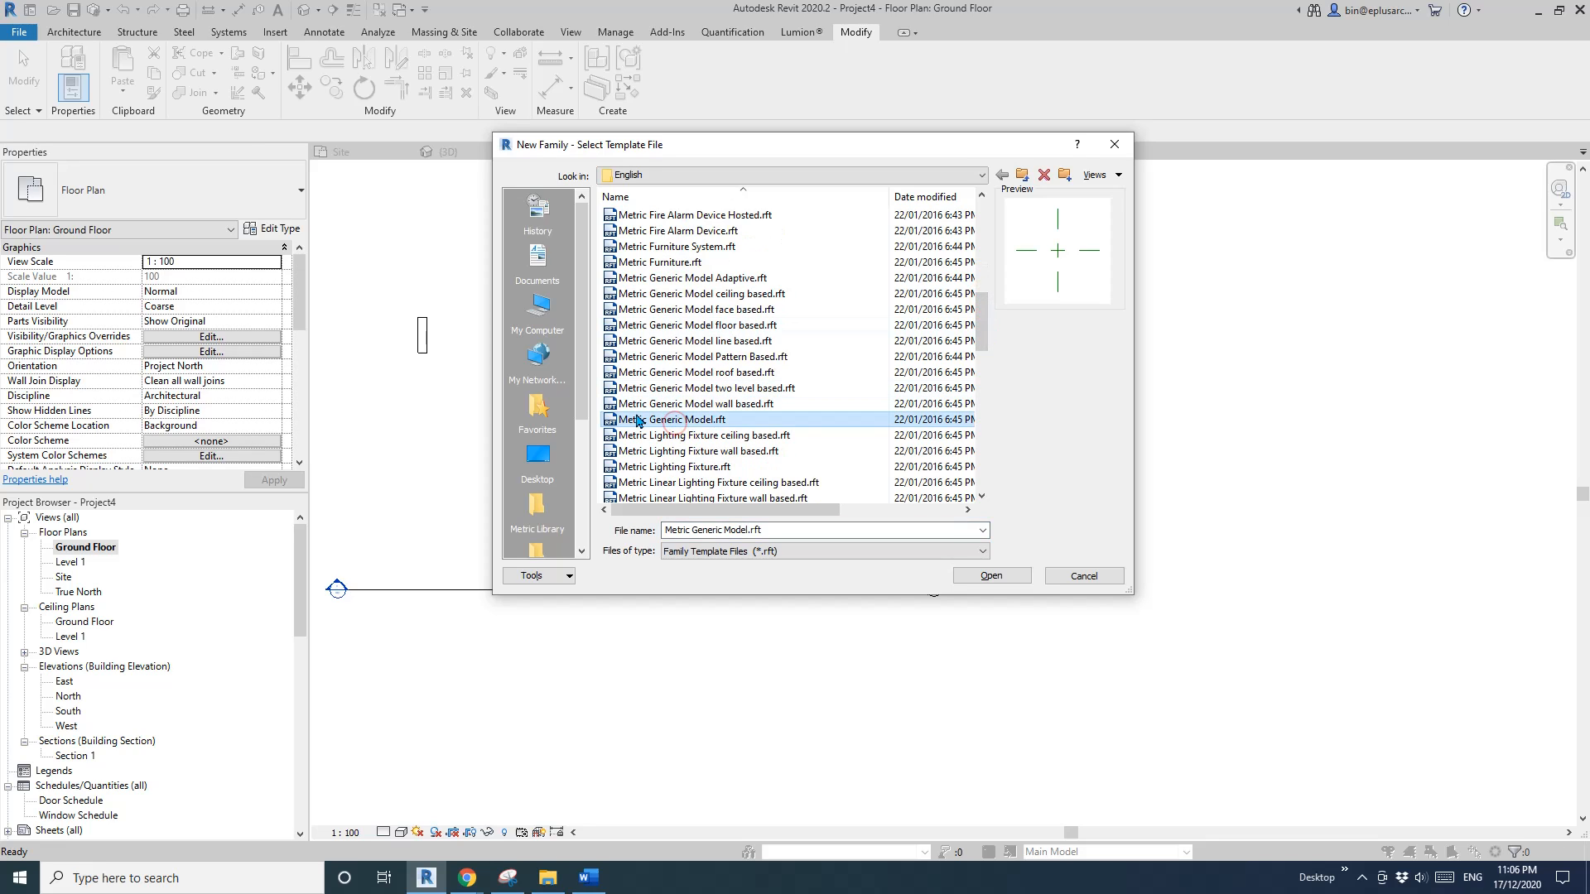
left_click(1012, 575)
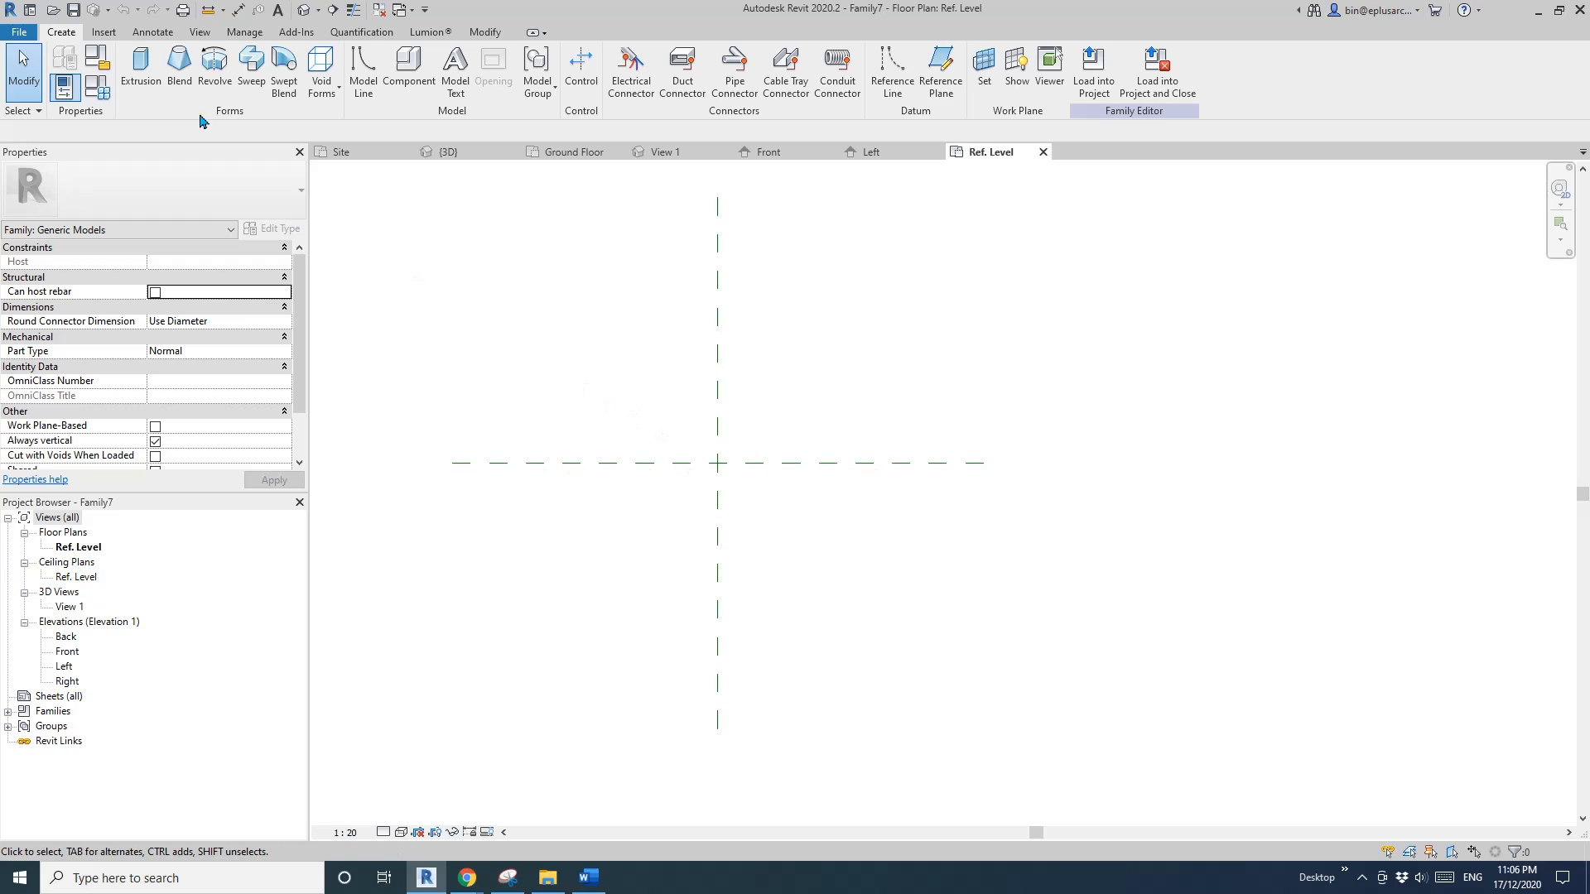
Create a rectangular extrusion around the centre planes' intersection, starting about 470 mm west and 498 mm north of them
left_click(621, 58)
left_click(654, 397)
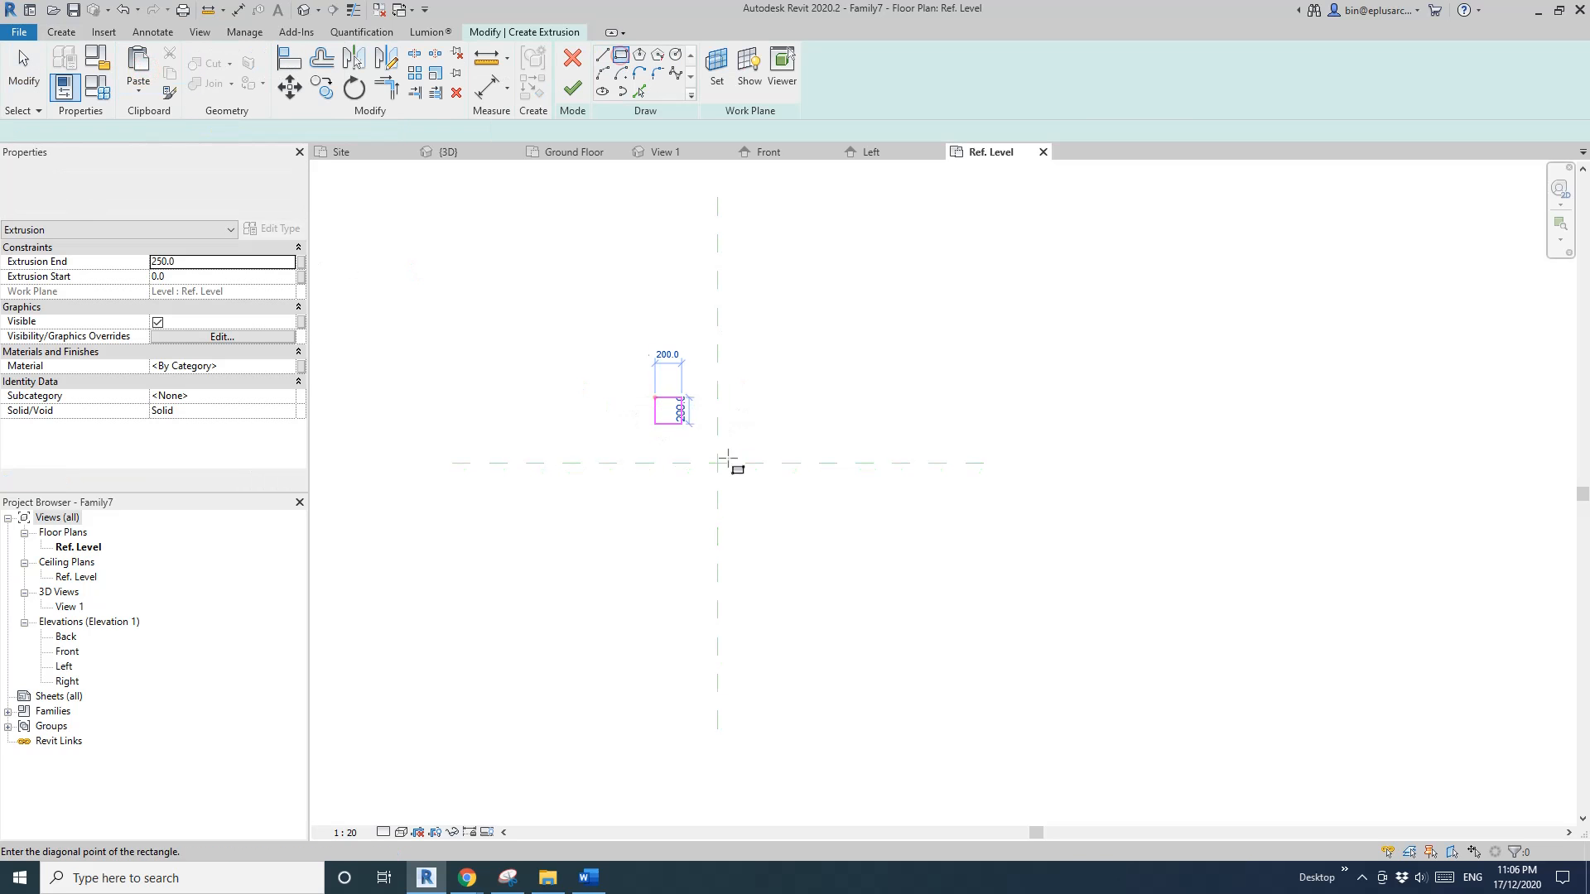
left_click(762, 514)
middle_click_drag(767, 511, 719, 476)
left_click(579, 91)
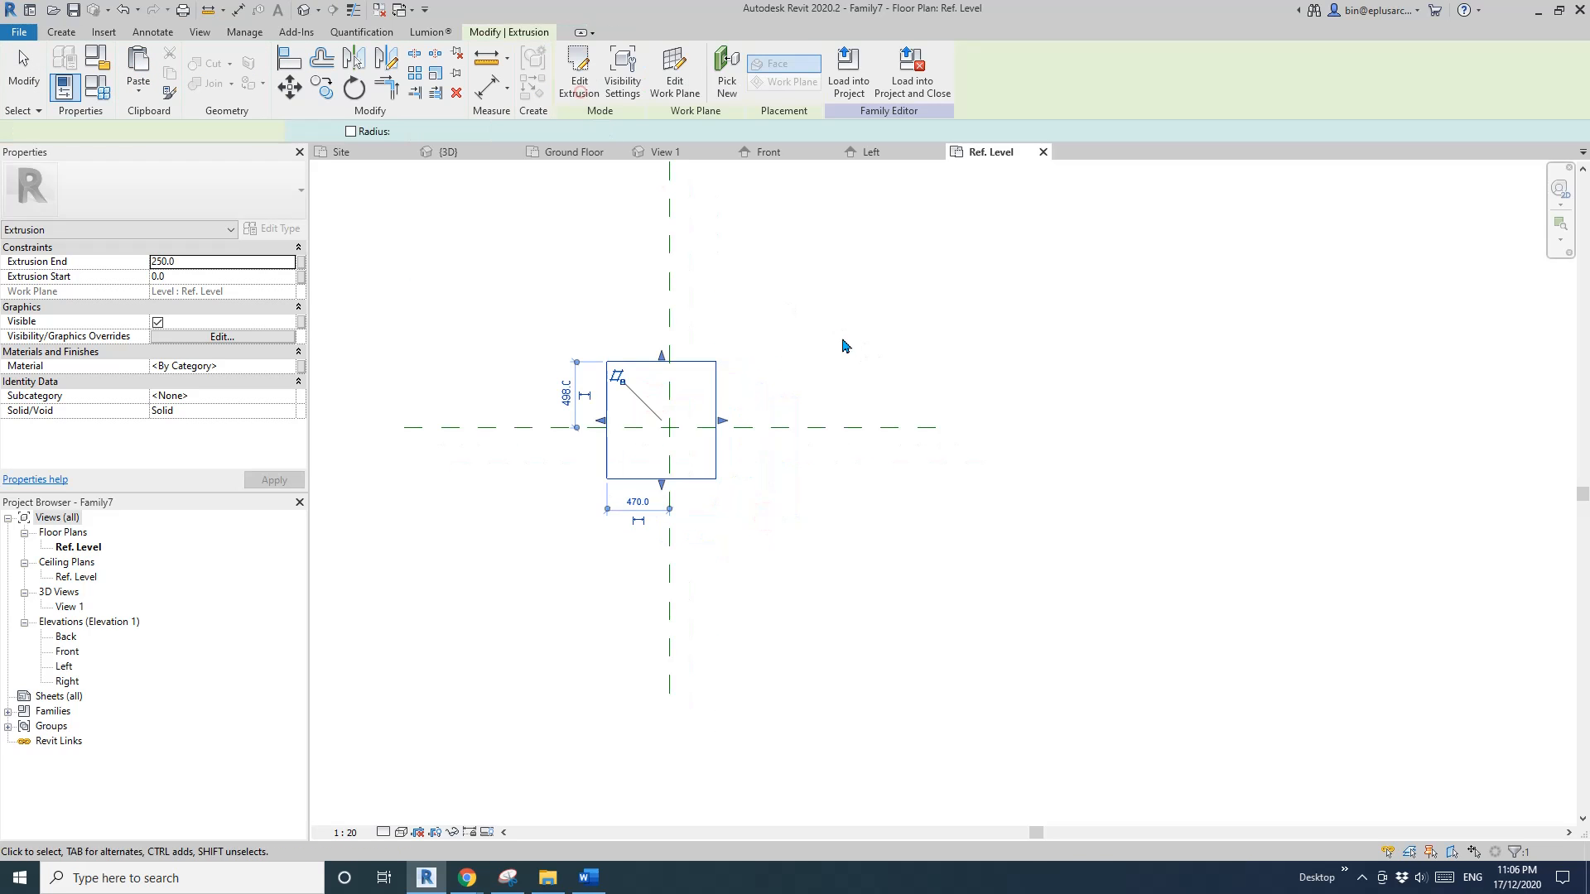
left_click(373, 451)
In the Front elevation, stretch the extrusion upward and pull both sides inward to make a tall, narrow block
double_click(67, 652)
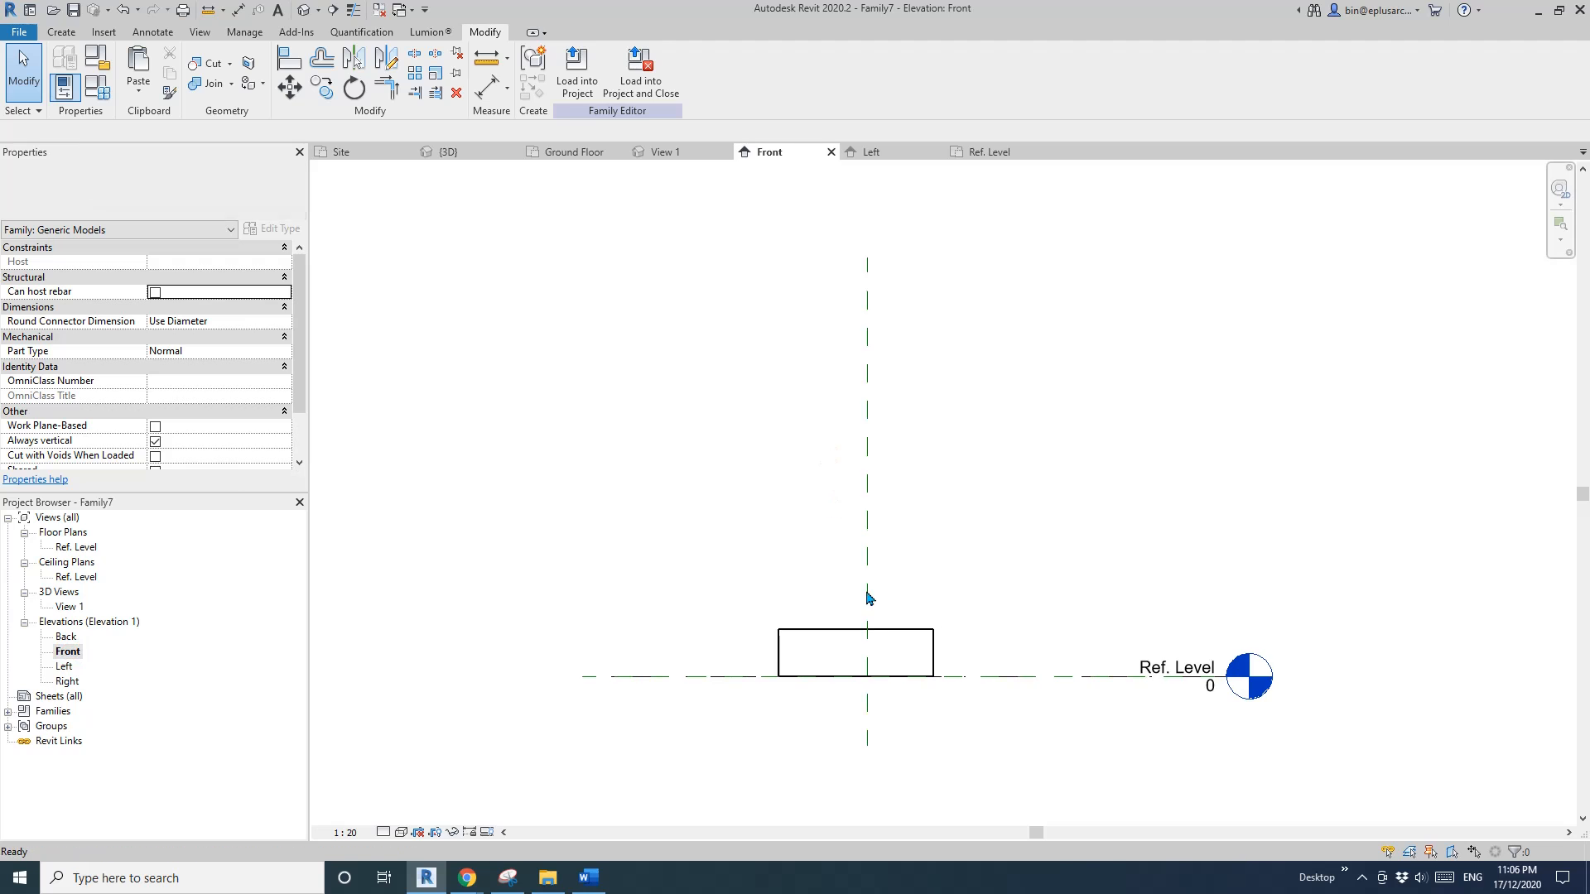
left_click(843, 633)
left_click_drag(856, 624, 856, 509)
left_click_drag(781, 596, 821, 595)
left_click_drag(941, 595, 909, 598)
scroll(914, 591, "up", 1)
middle_click_drag(960, 594, 922, 596)
left_click(923, 596)
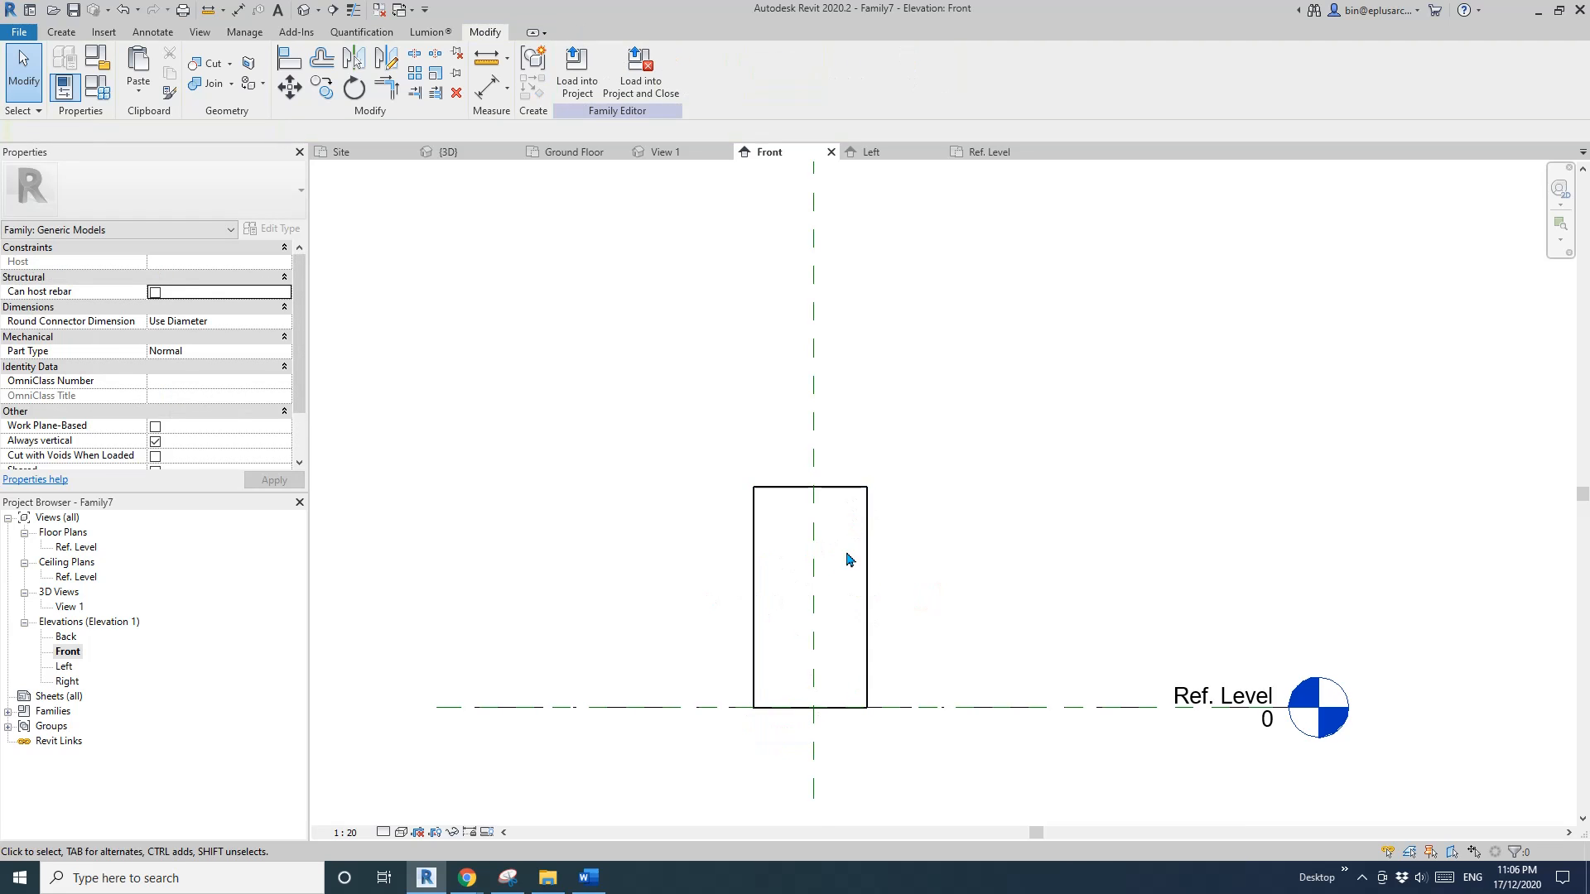
scroll(854, 556, "up", 1)
middle_click_drag(872, 559, 797, 503)
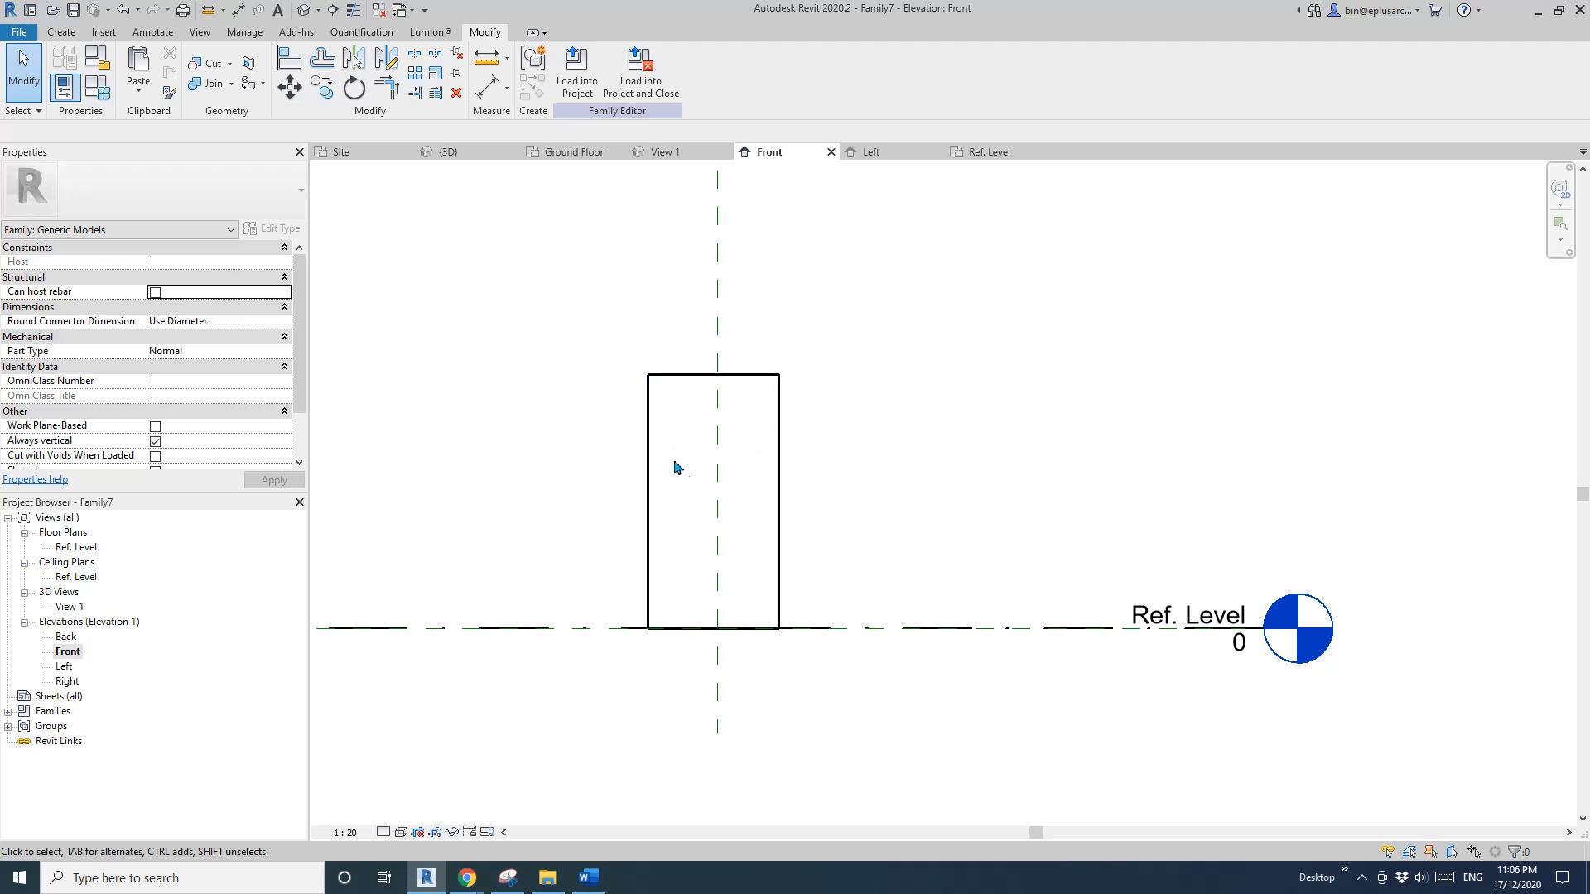
Pull both sides of the block inward in the Front elevation, placing the left side about 180 mm from the centre plane
left_click(649, 489)
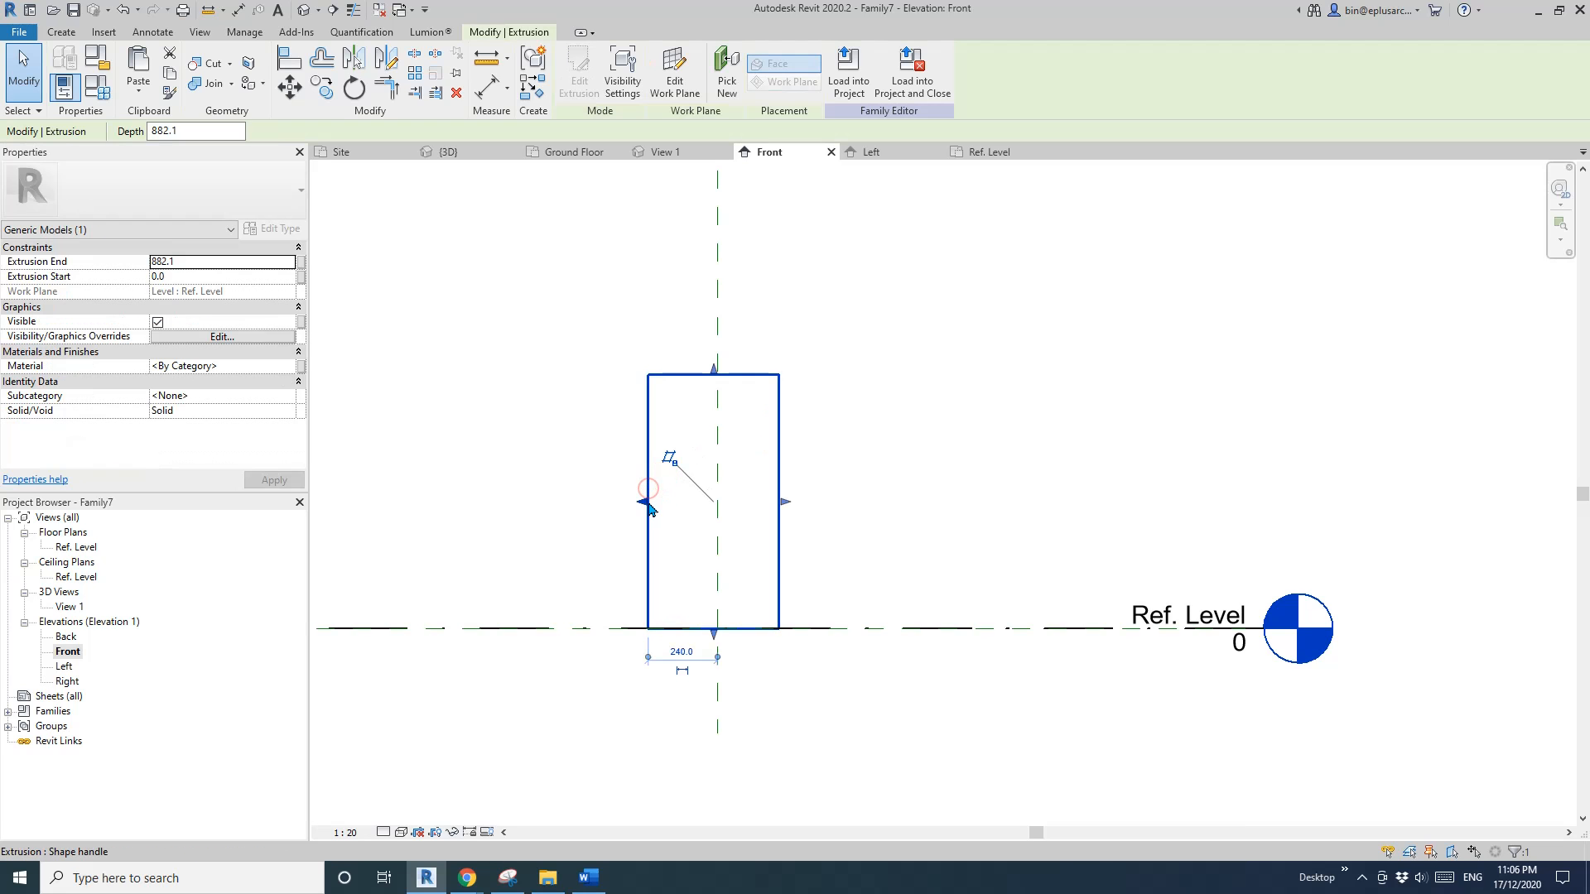
left_click_drag(645, 501, 663, 501)
left_click_drag(784, 502, 770, 501)
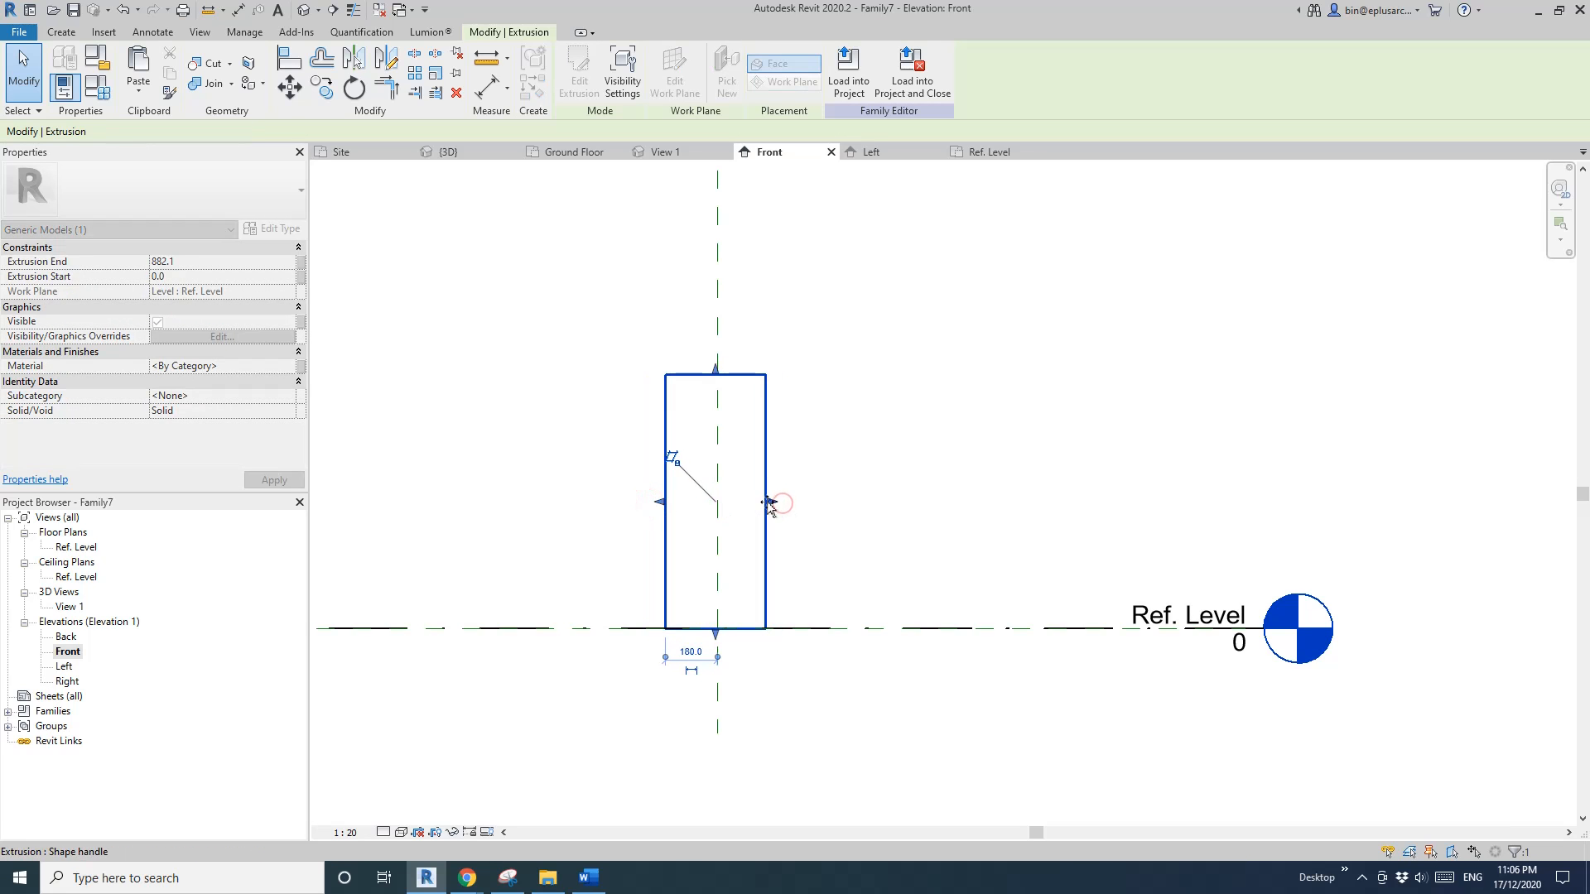
scroll(802, 522, "up", 1)
scroll(643, 509, "down", 1)
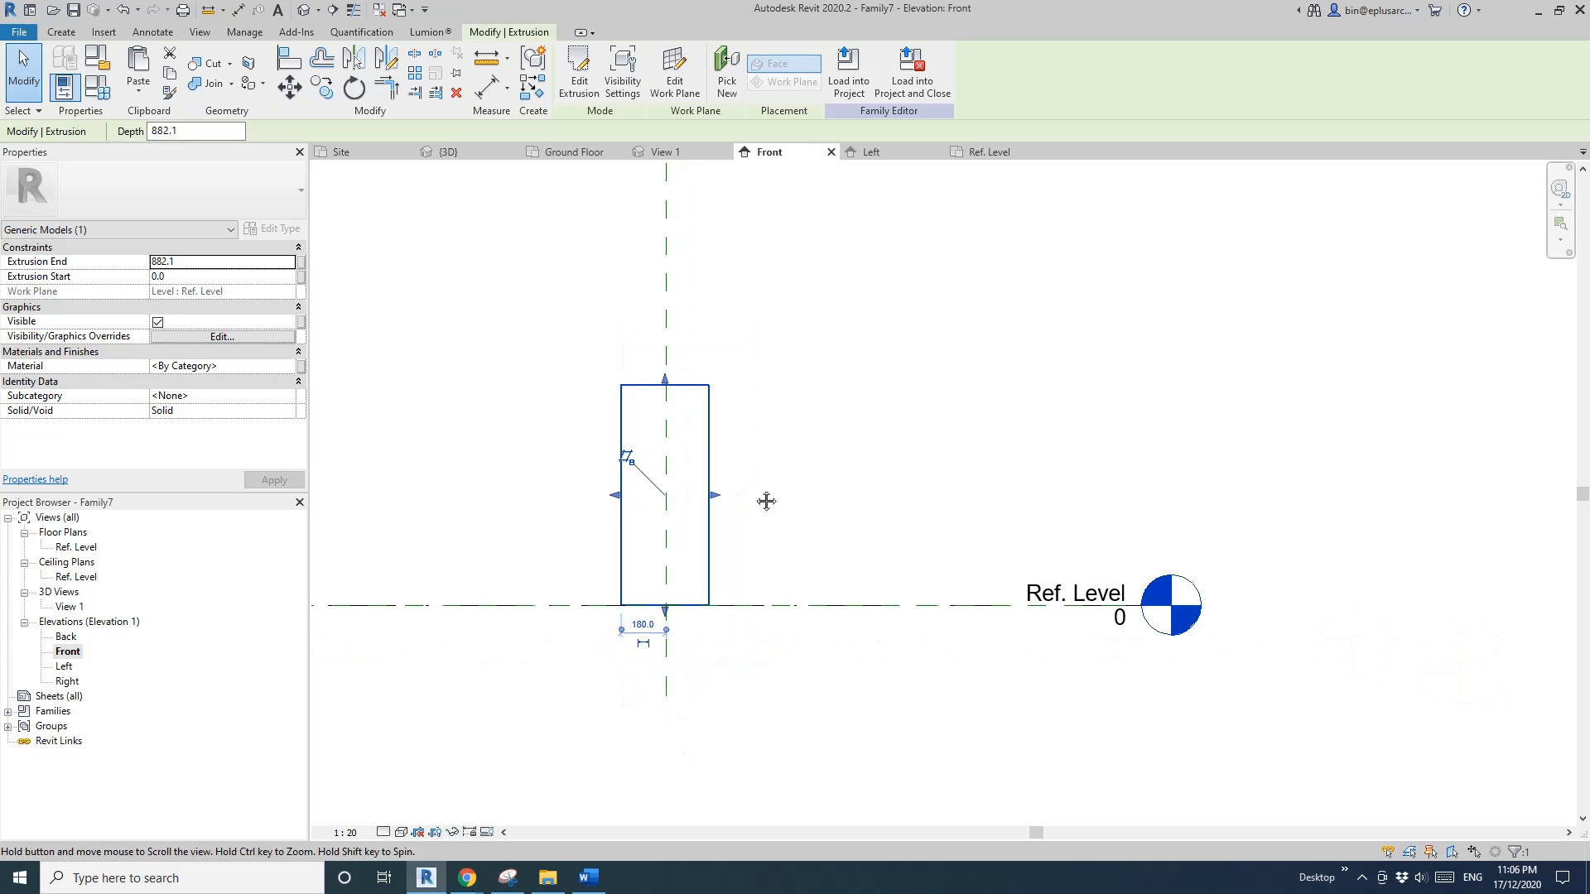
left_click(767, 500)
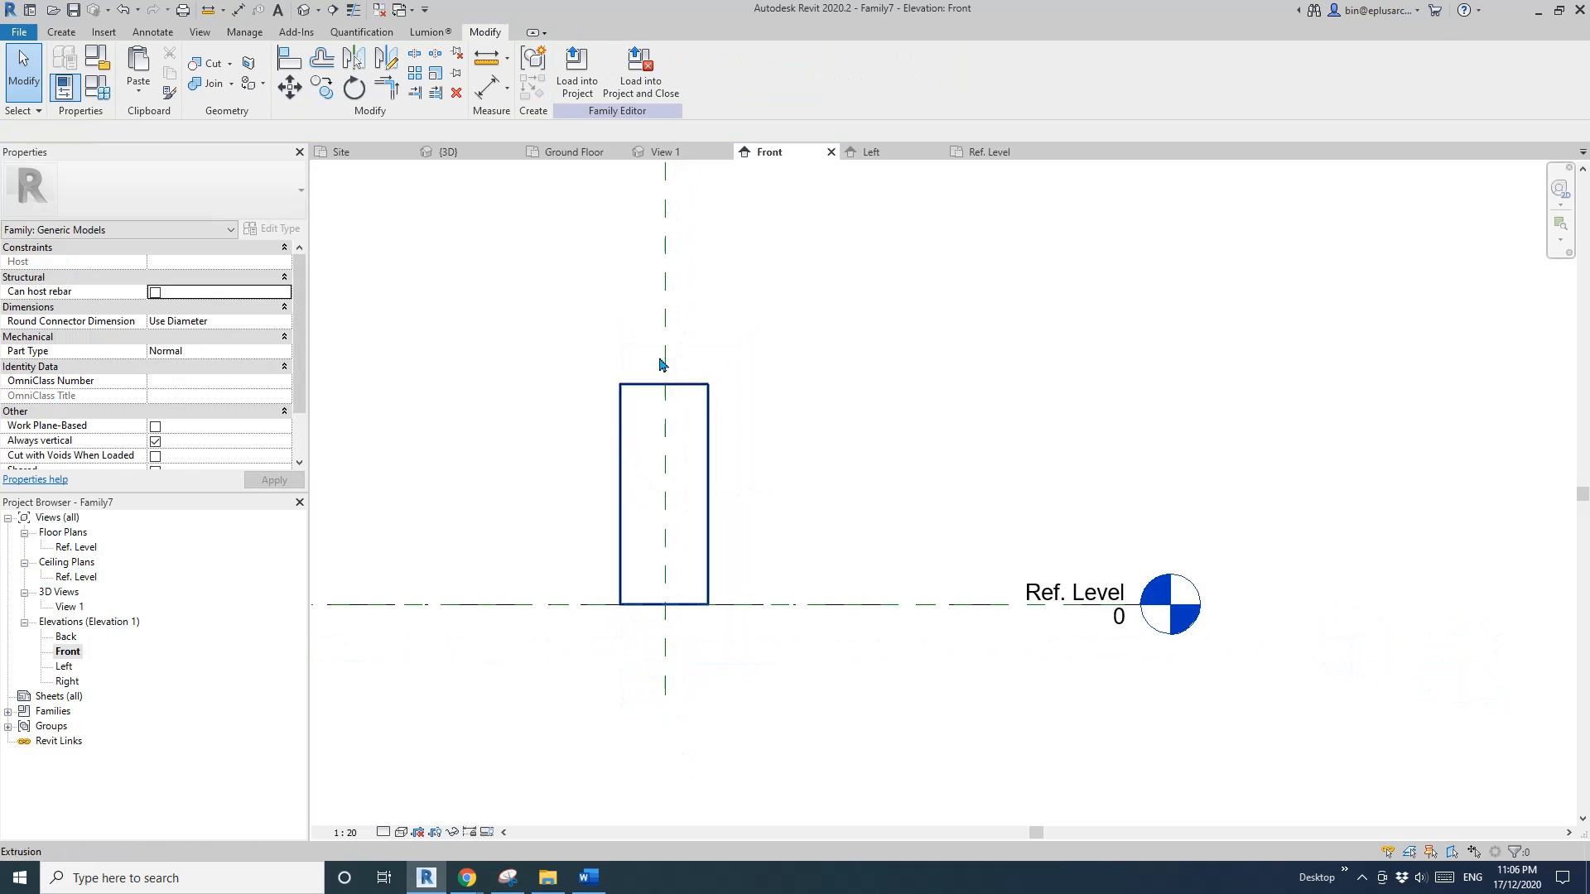
Open the default 3D view and orbit the block to see its front and top faces
left_click(305, 18)
middle_click_drag(624, 337, 774, 444, "shift")
left_click(699, 465)
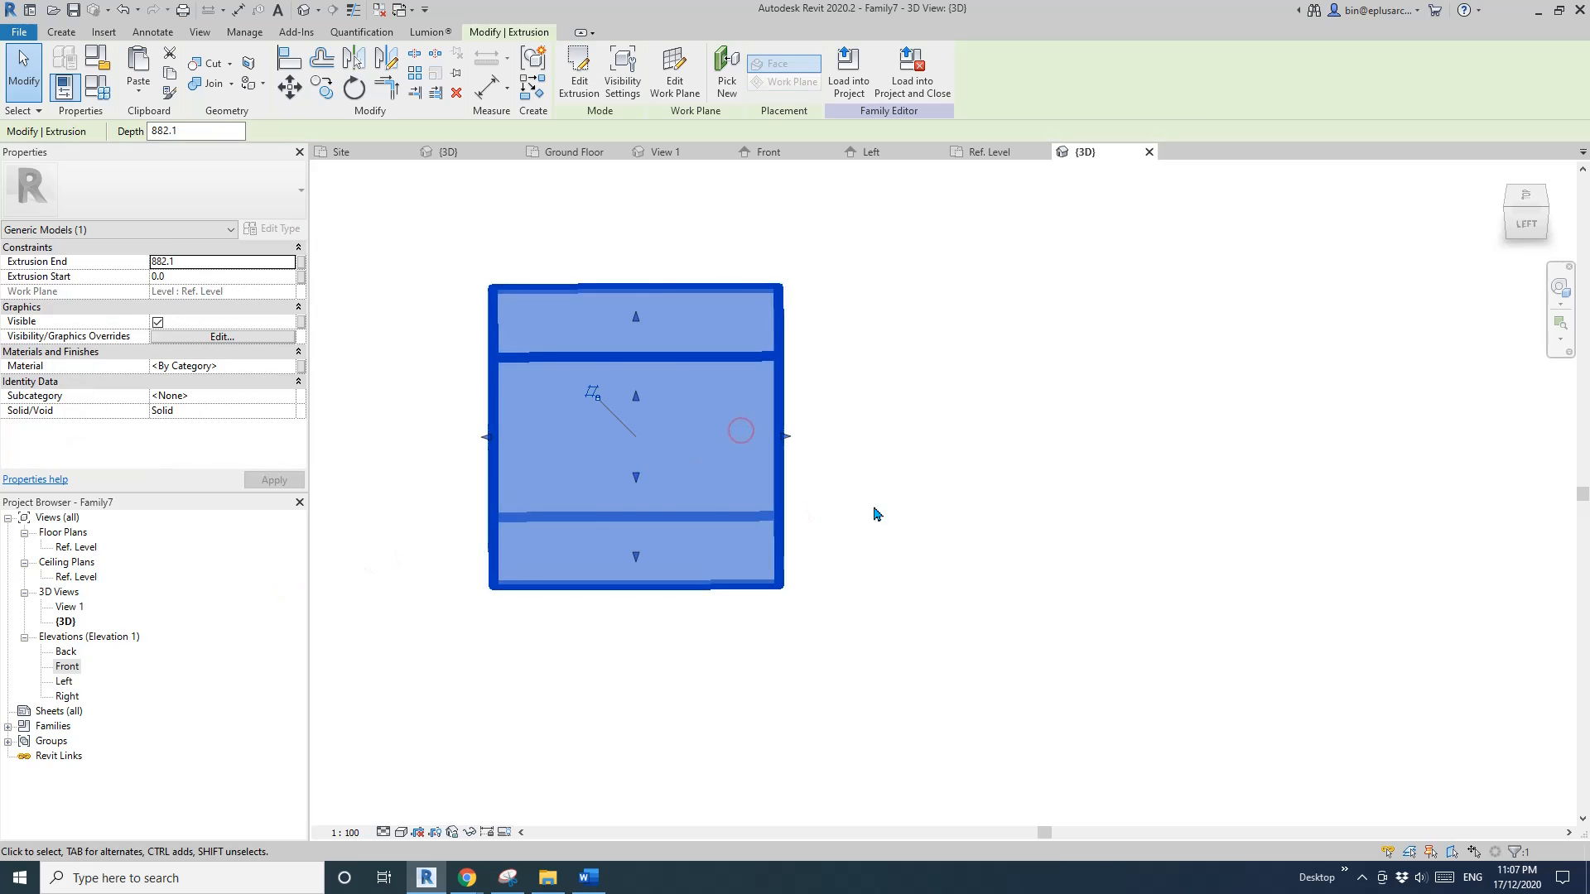
middle_click_drag(877, 515, 961, 529, "shift")
middle_click_drag(708, 406, 747, 361, "shift")
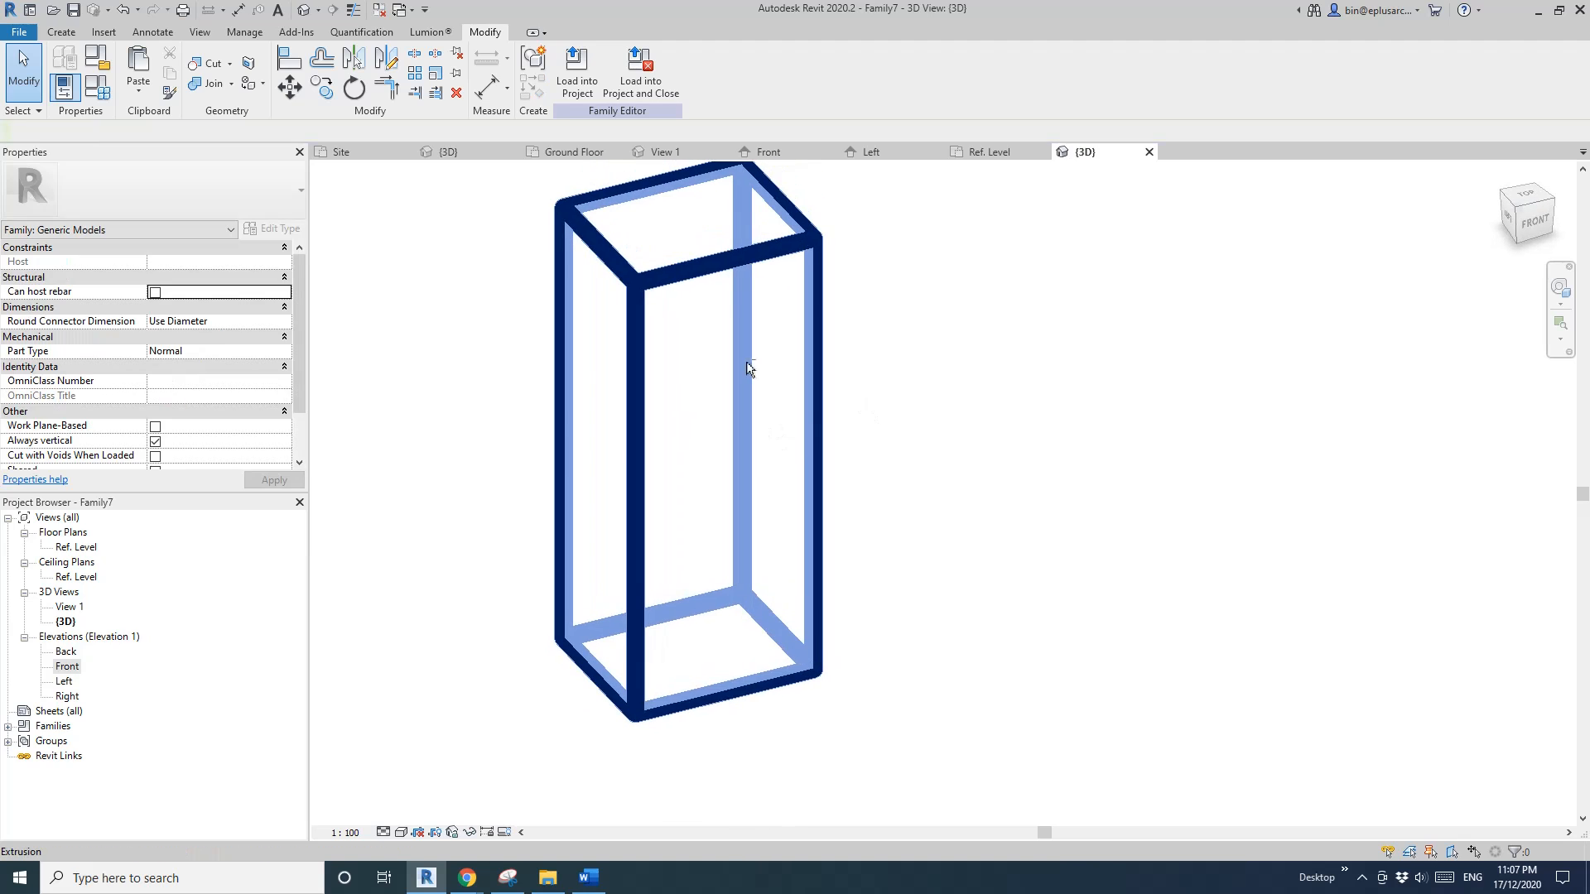
Check the availability of the Model Line and Symbolic Line commands in the 3D view, and inspect the block's front face
left_click(61, 33)
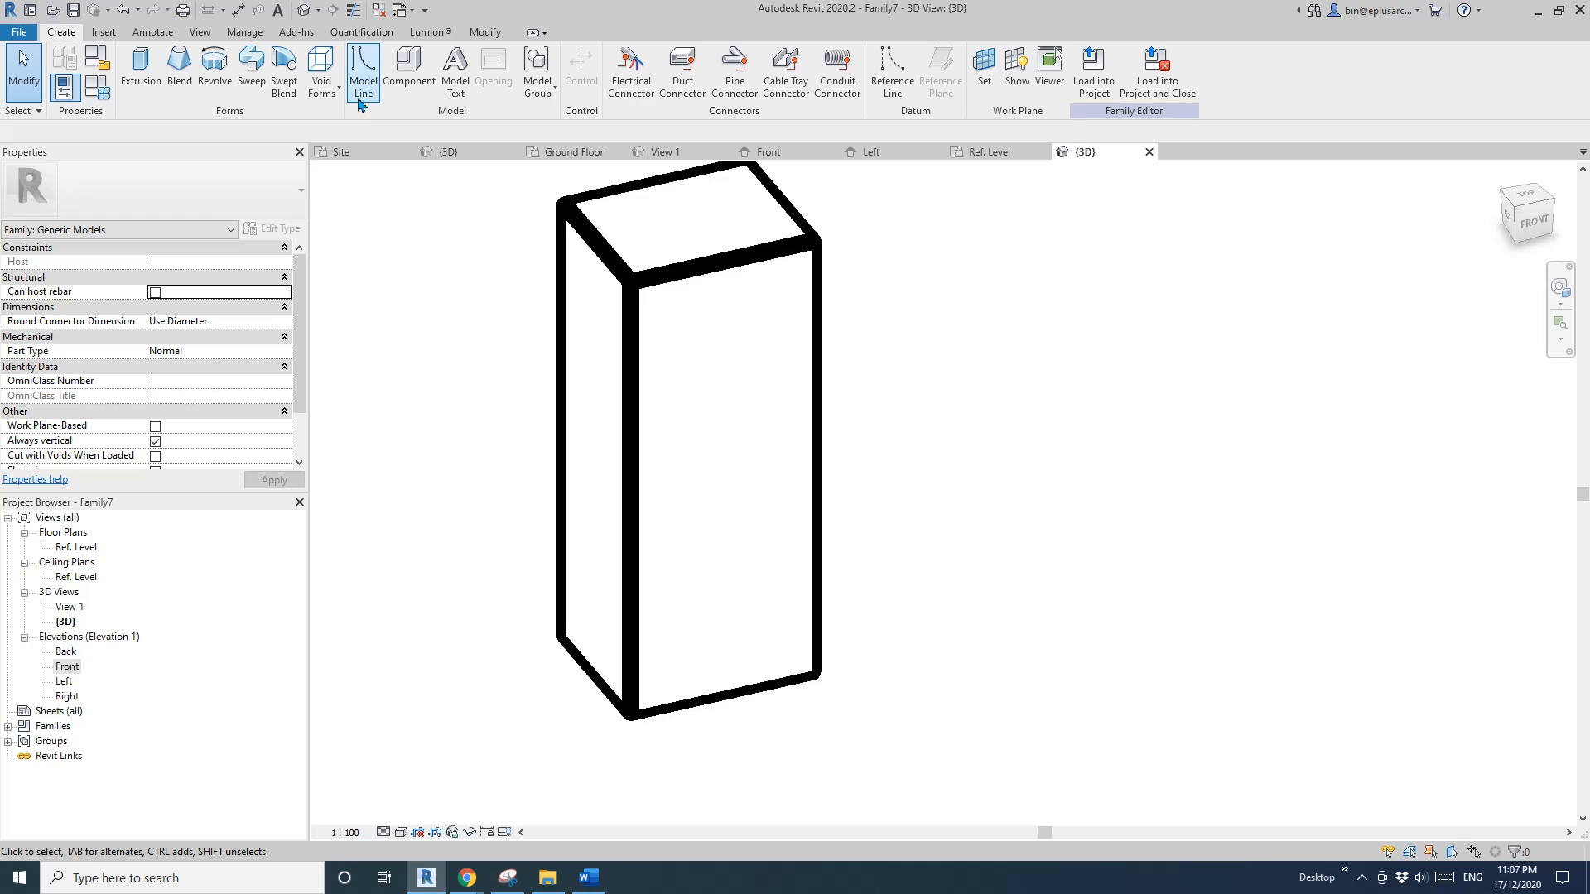
left_click(156, 35)
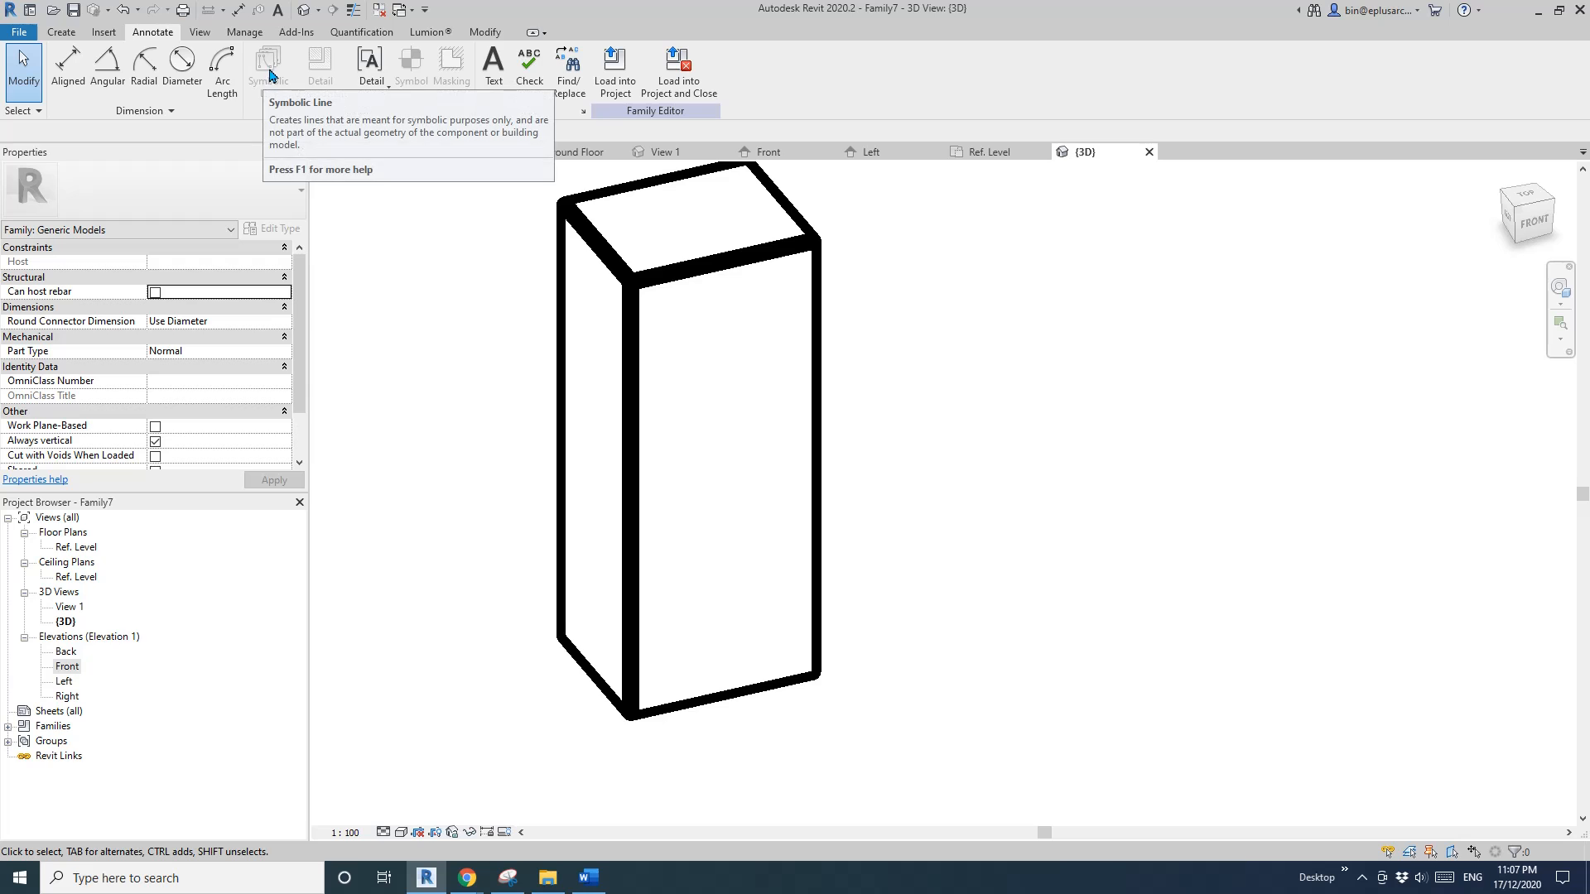
left_click(61, 31)
middle_click_drag(694, 354, 649, 273, "shift")
middle_click_drag(601, 439, 604, 302, "shift")
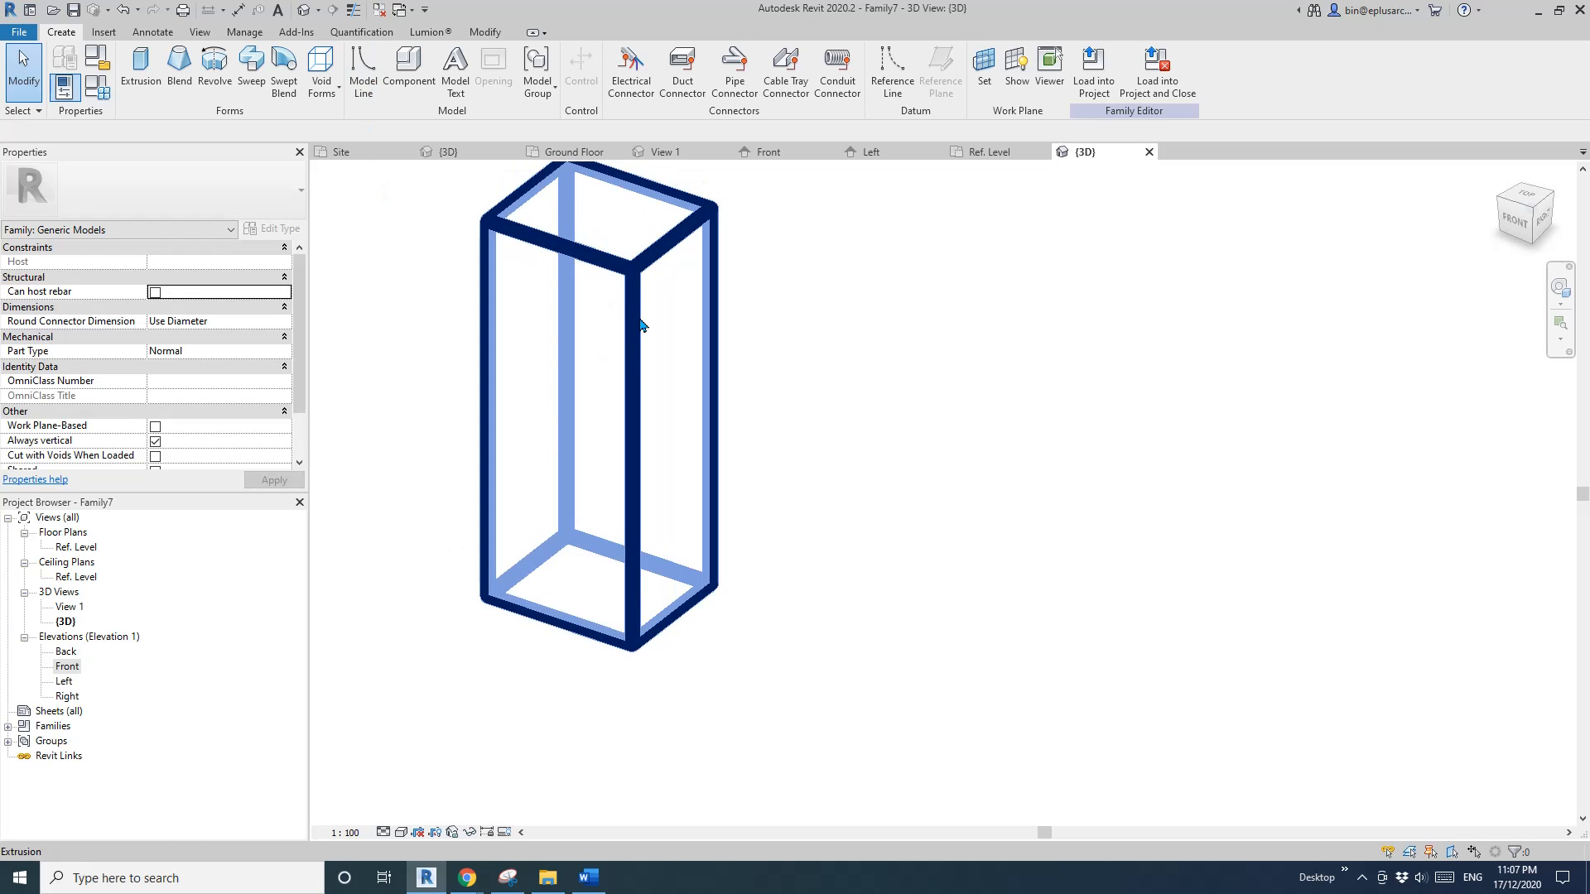
middle_click_drag(499, 557, 542, 549, "shift")
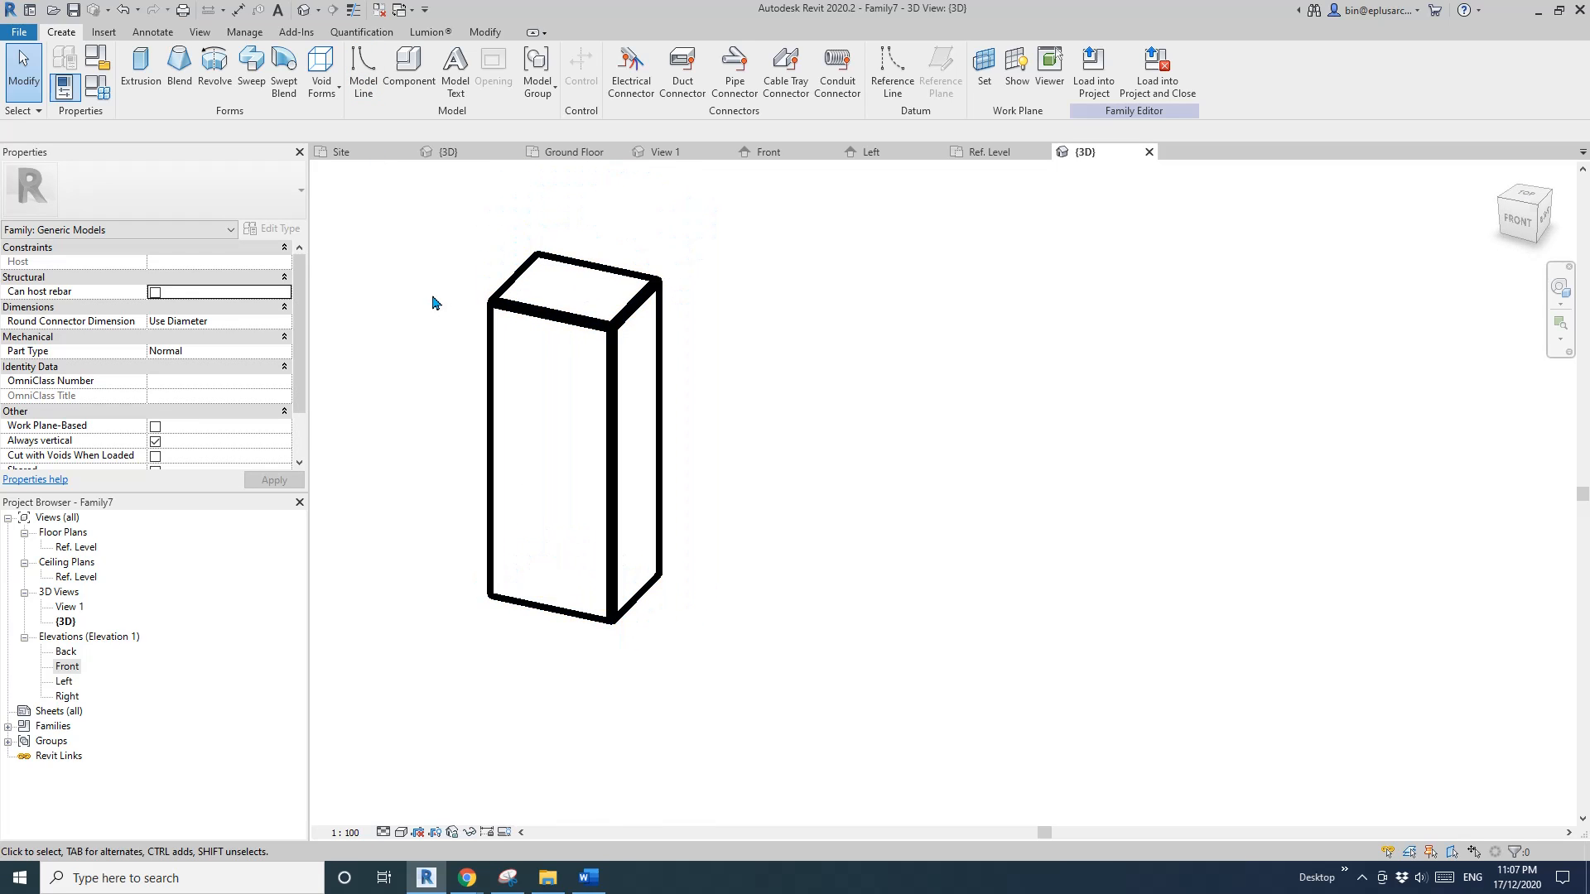
Start a model line and pick the extrusion's front face as its placement plane
left_click(357, 91)
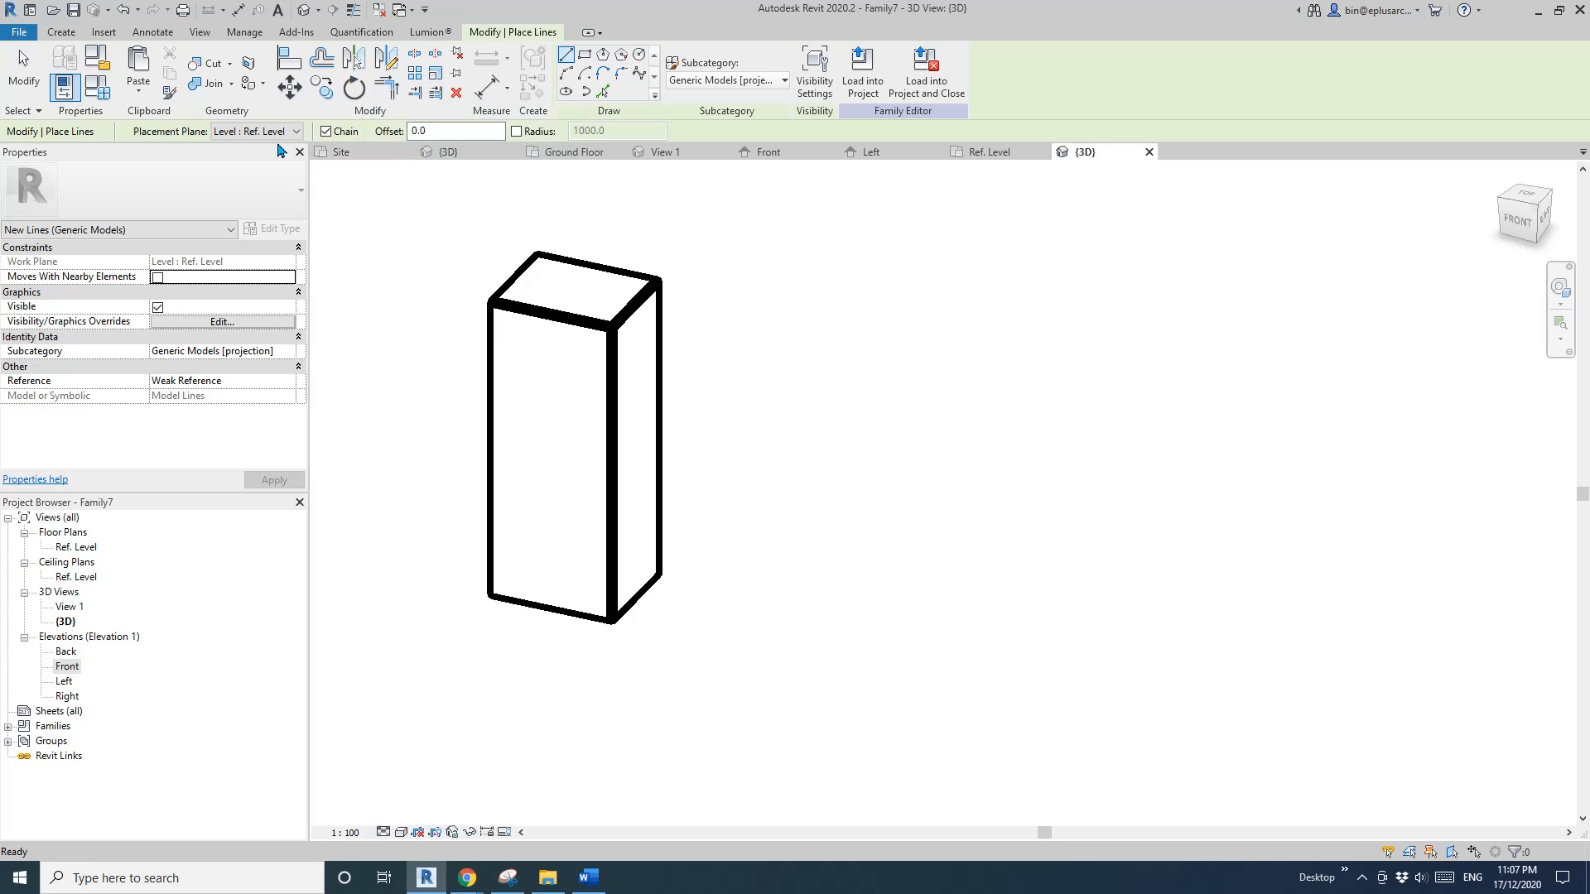
left_click(281, 132)
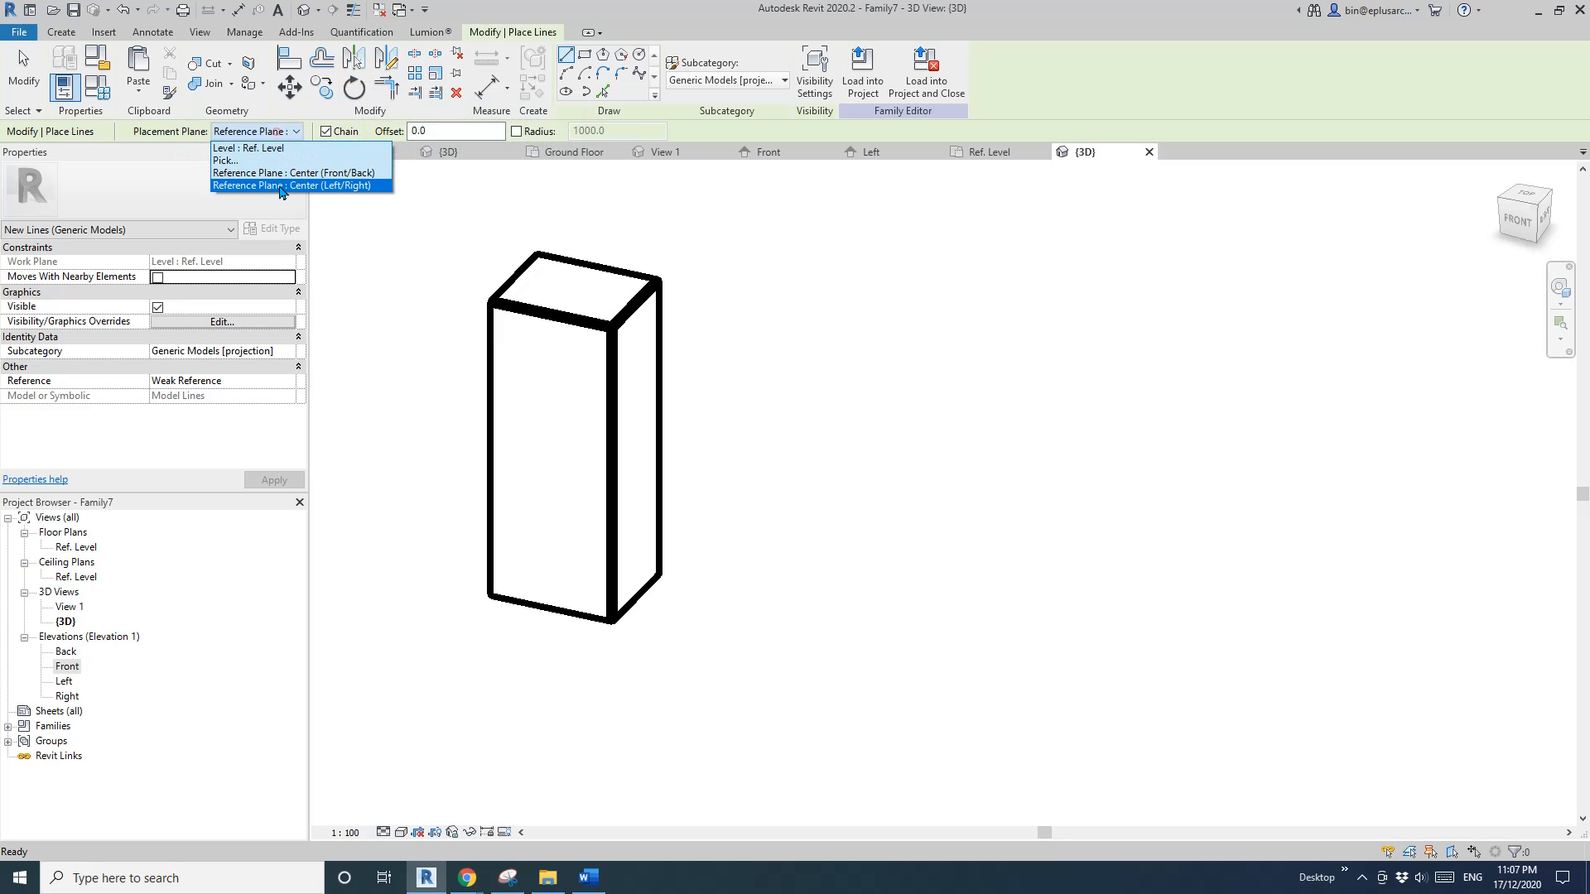
left_click(228, 161)
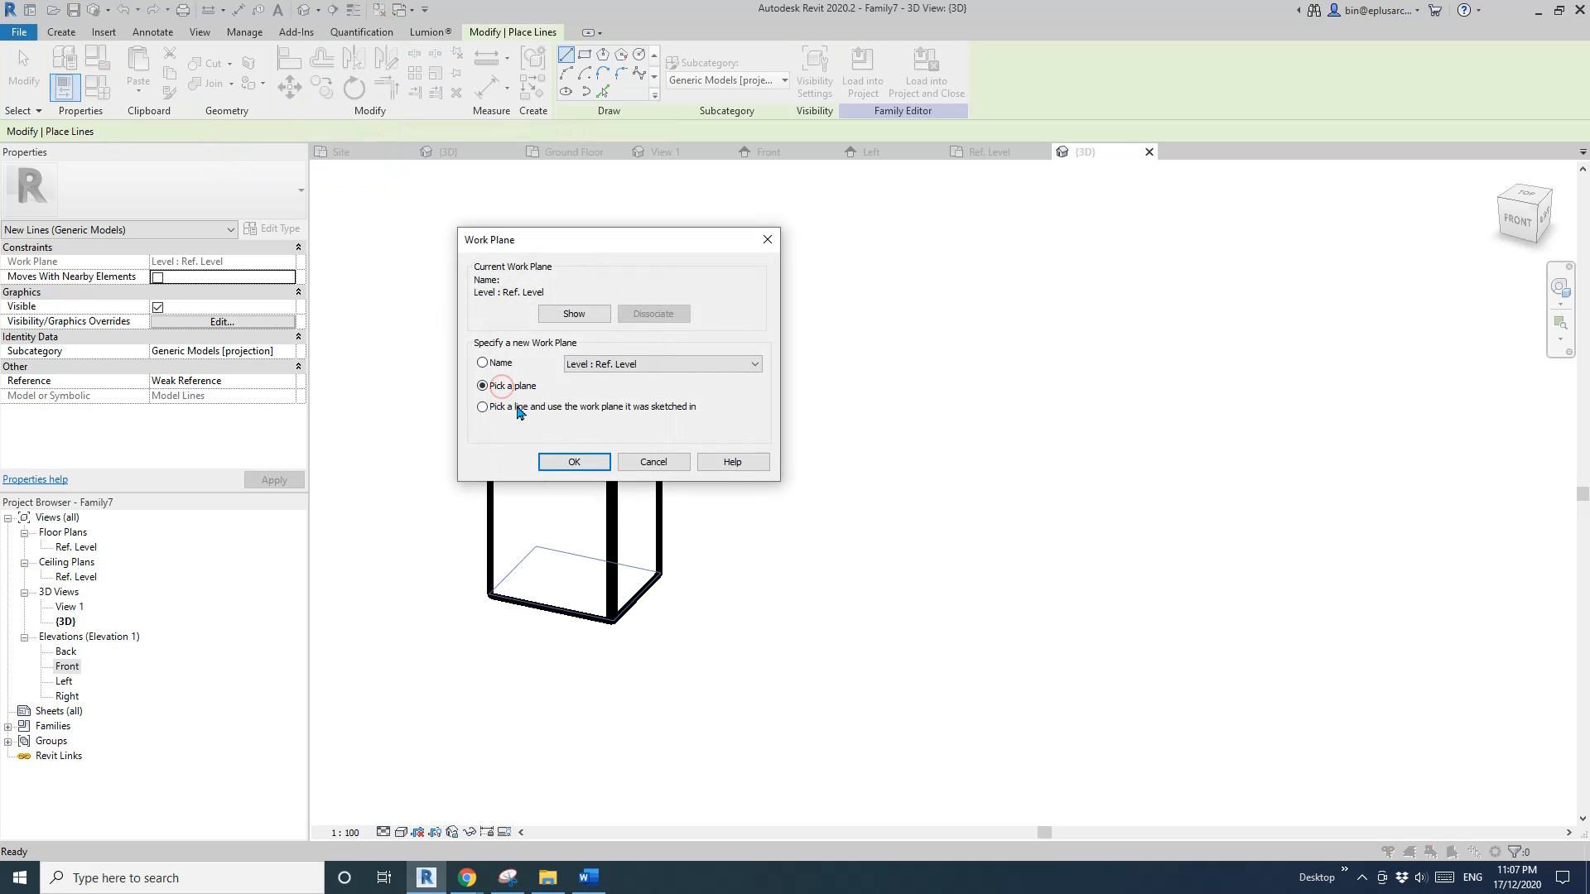
left_click(575, 462)
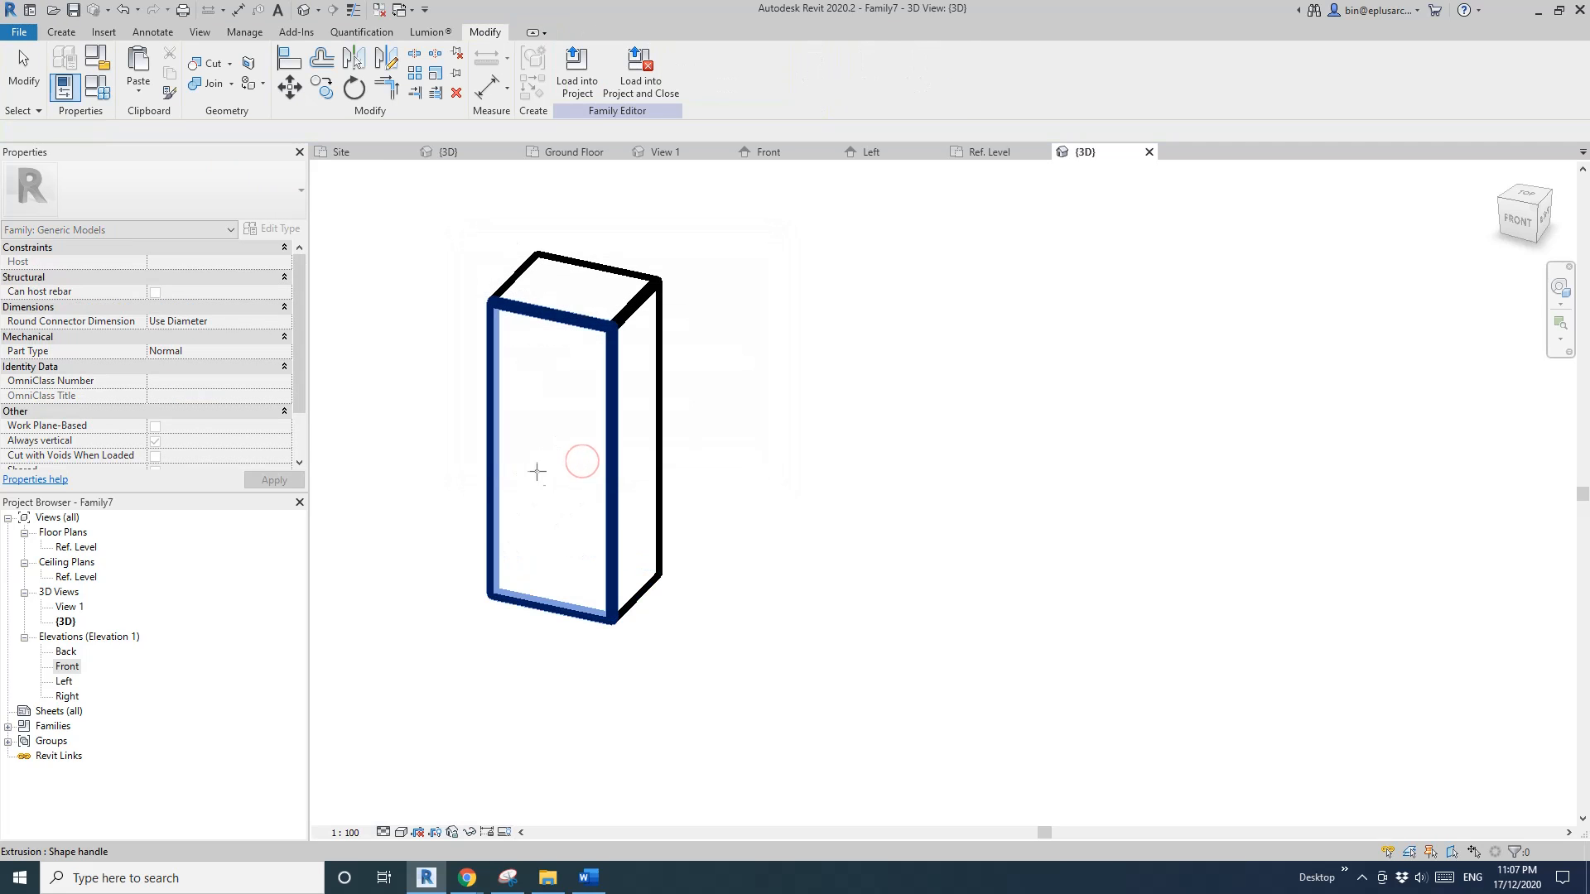
left_click(544, 472)
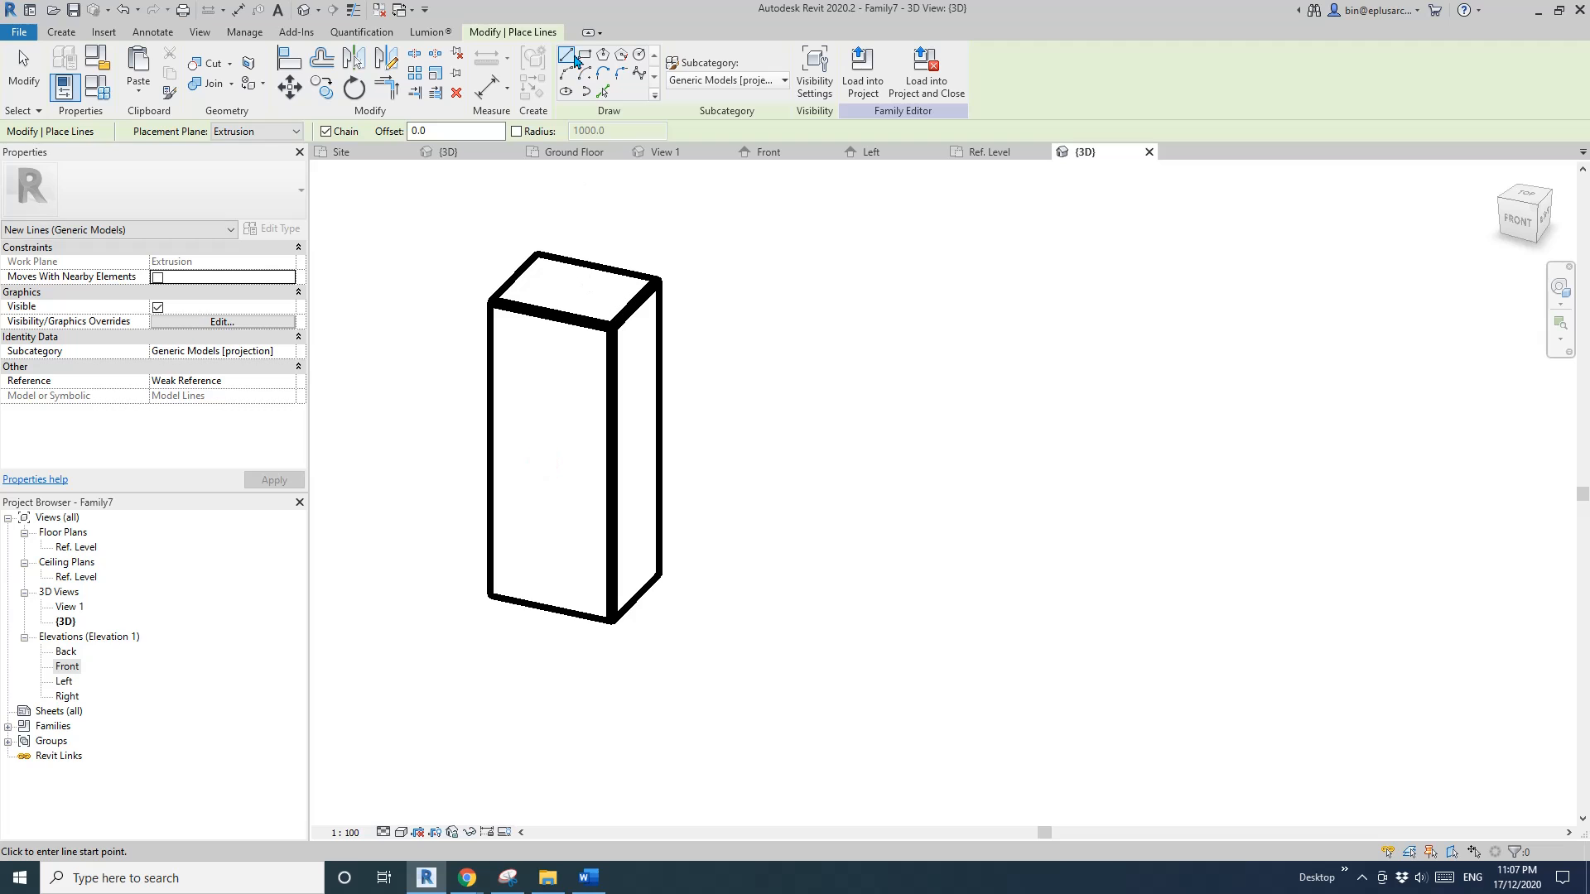
Draw two crossing diagonal model lines between opposite corners of the block's front face
left_click(617, 328)
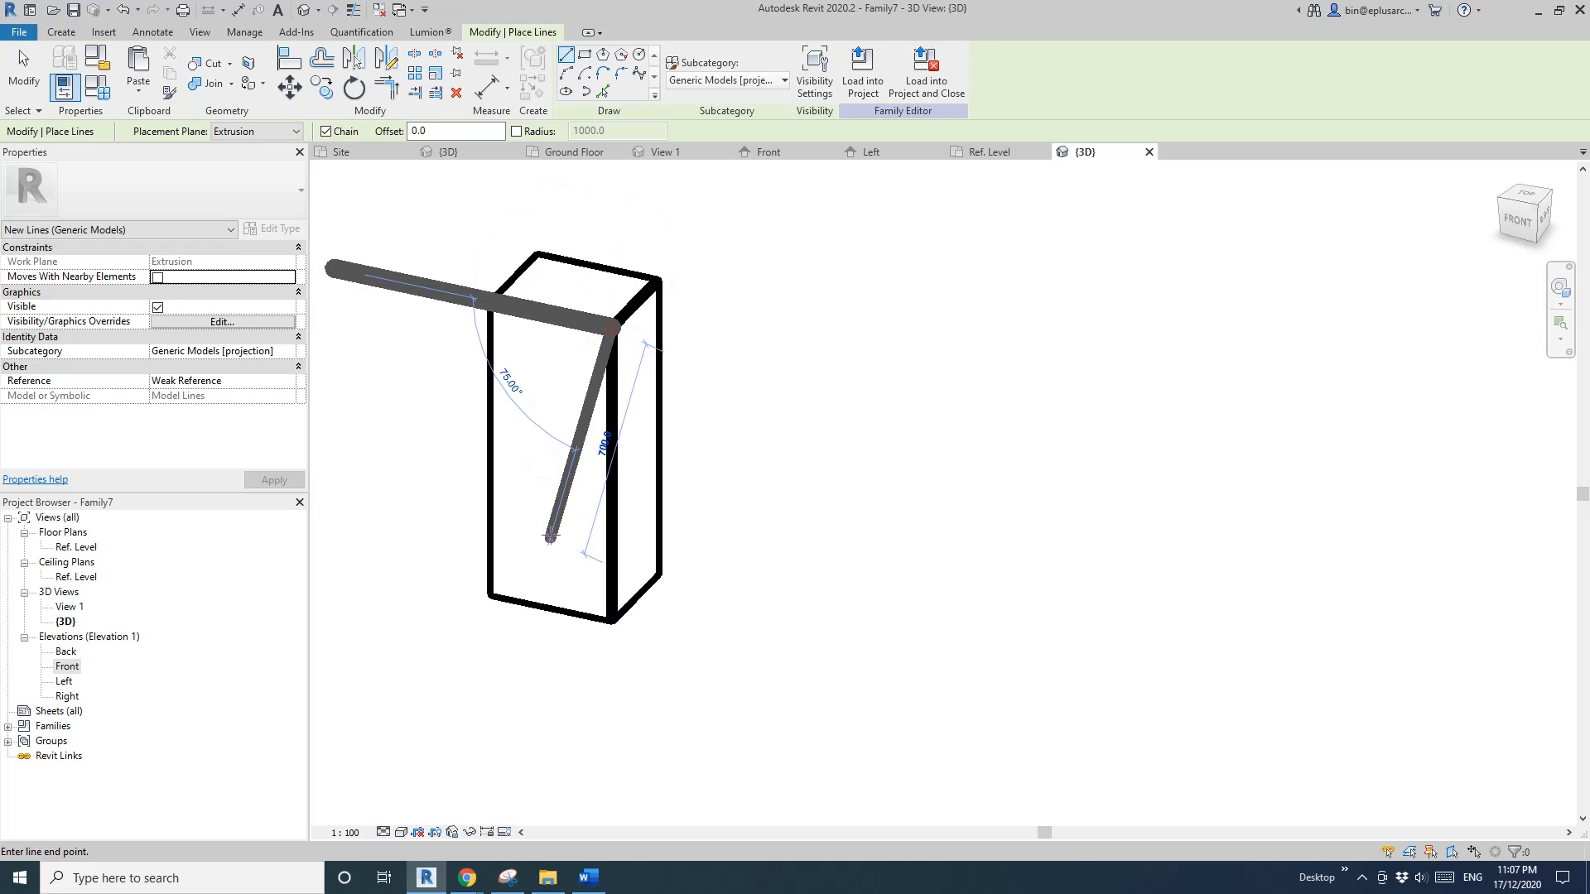
left_click(493, 594)
key("Escape")
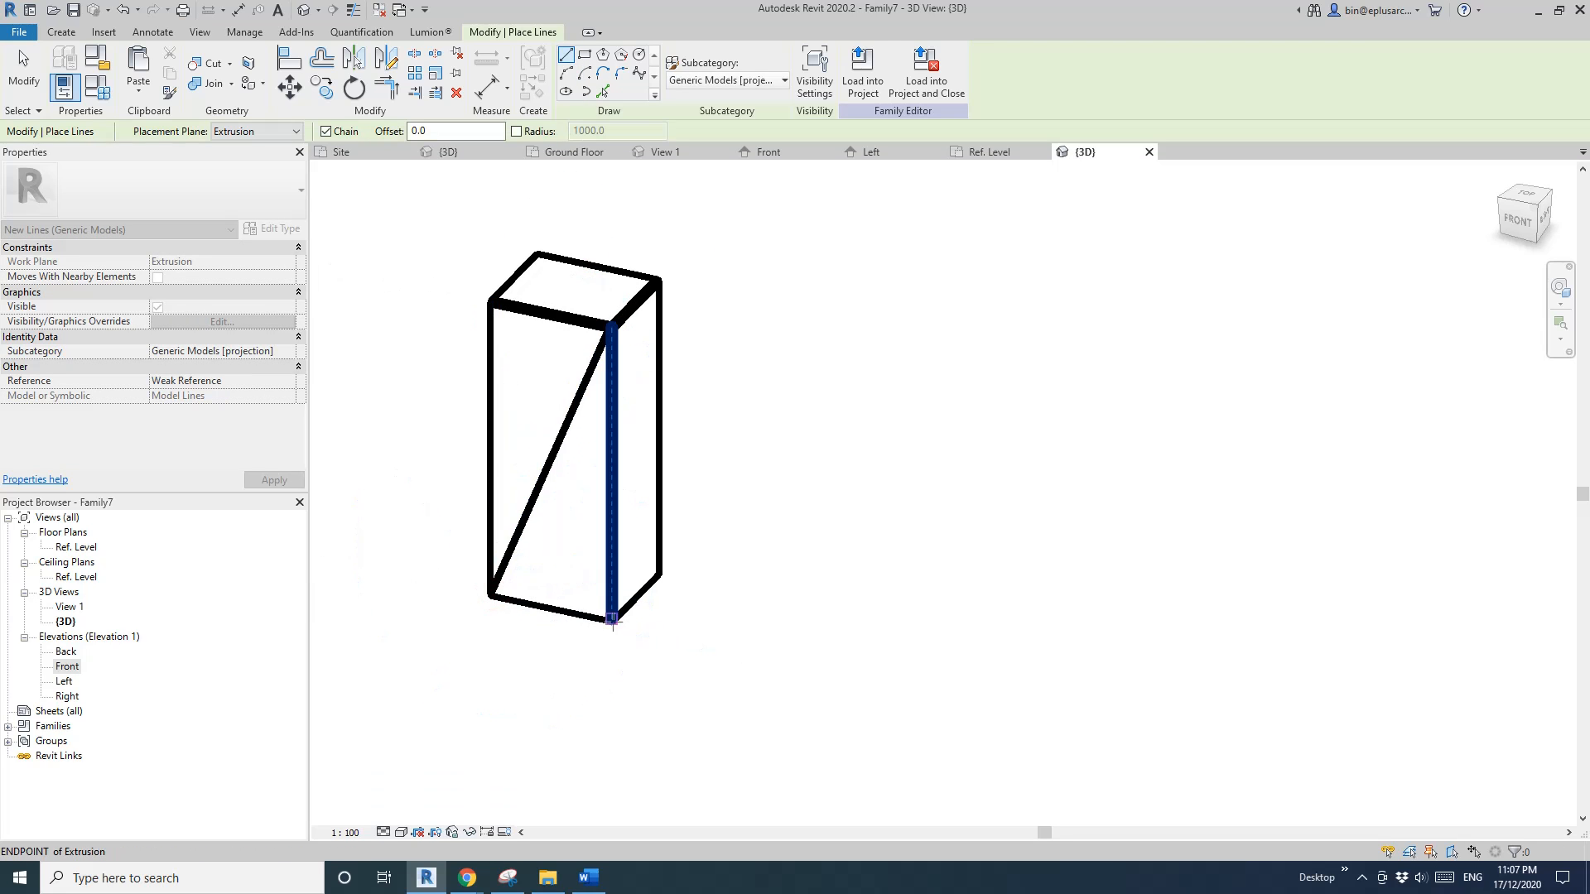
left_click(613, 621)
left_click(493, 304)
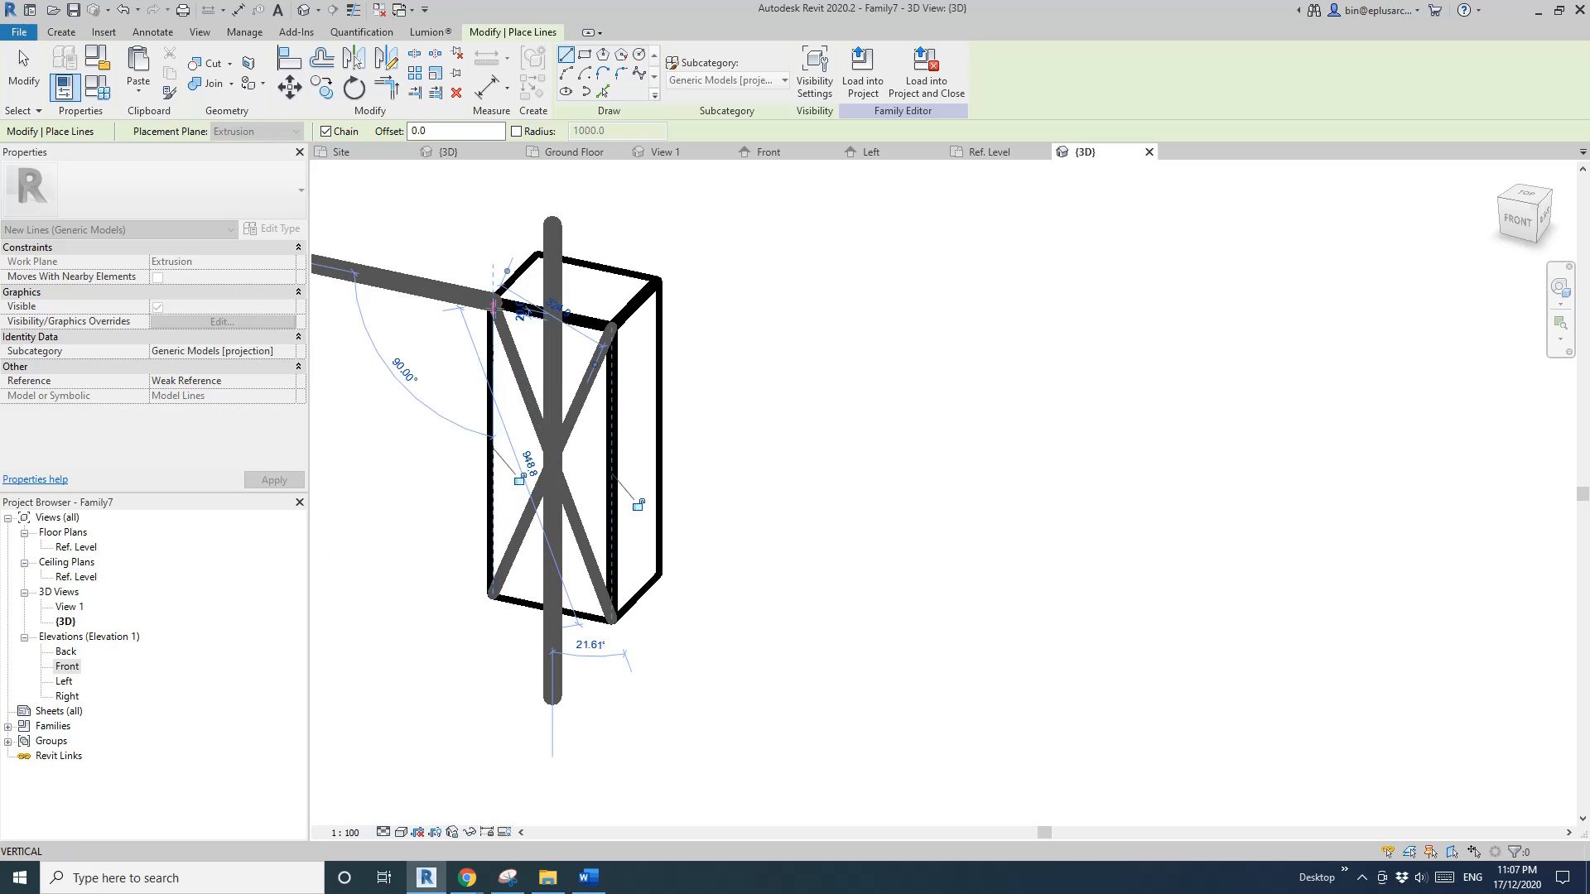
key("Escape")
key("Escape")
middle_click_drag(546, 389, 567, 414, "shift")
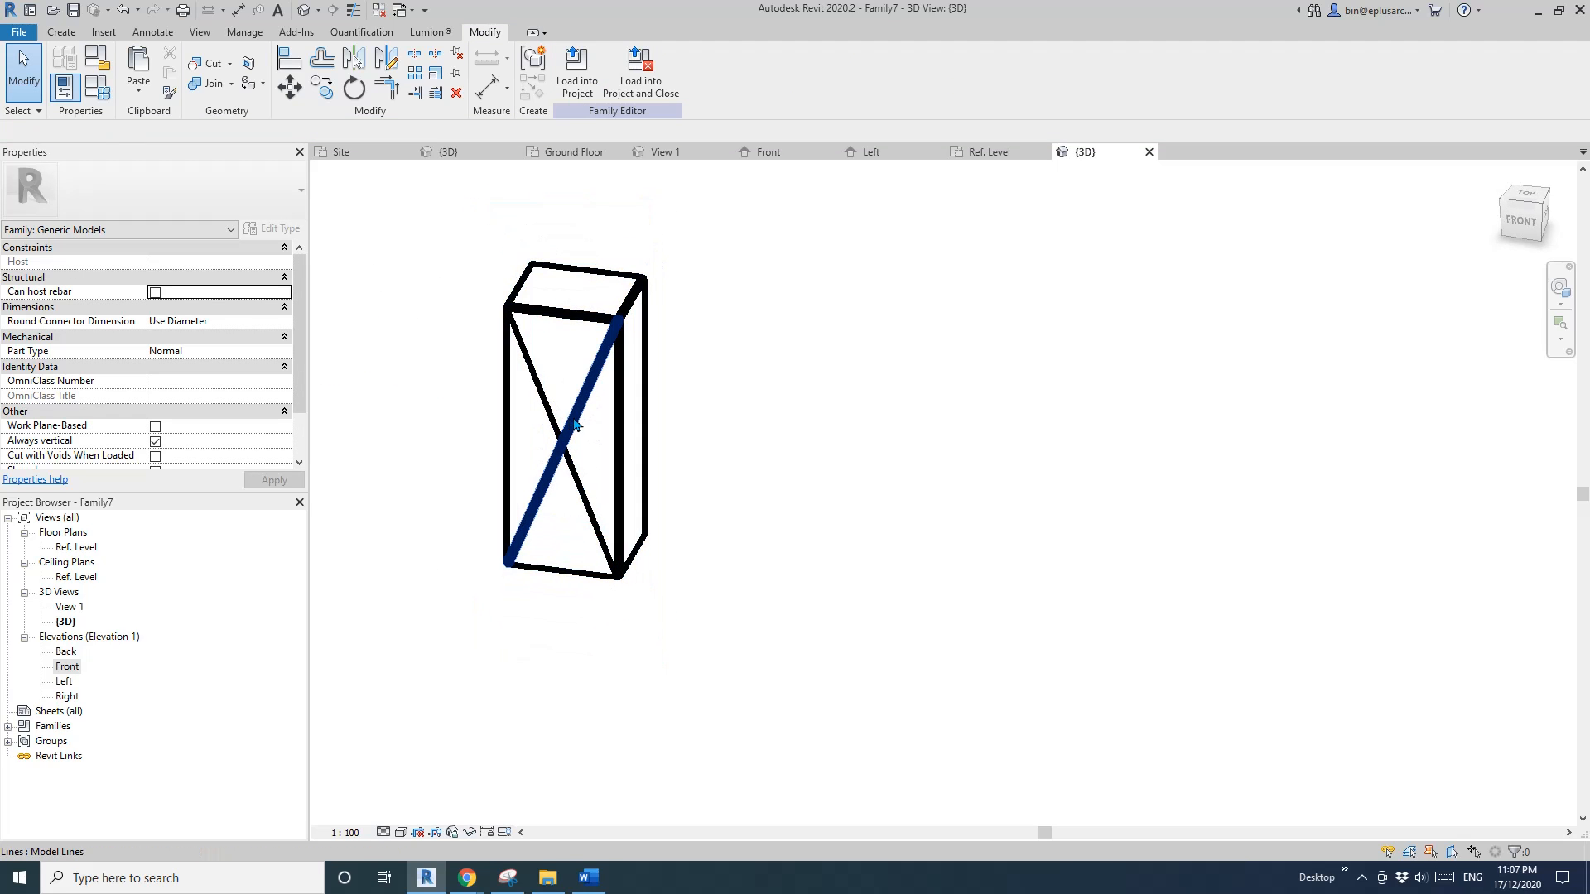
Delete both diagonal model lines from the block's front face
left_click(564, 406)
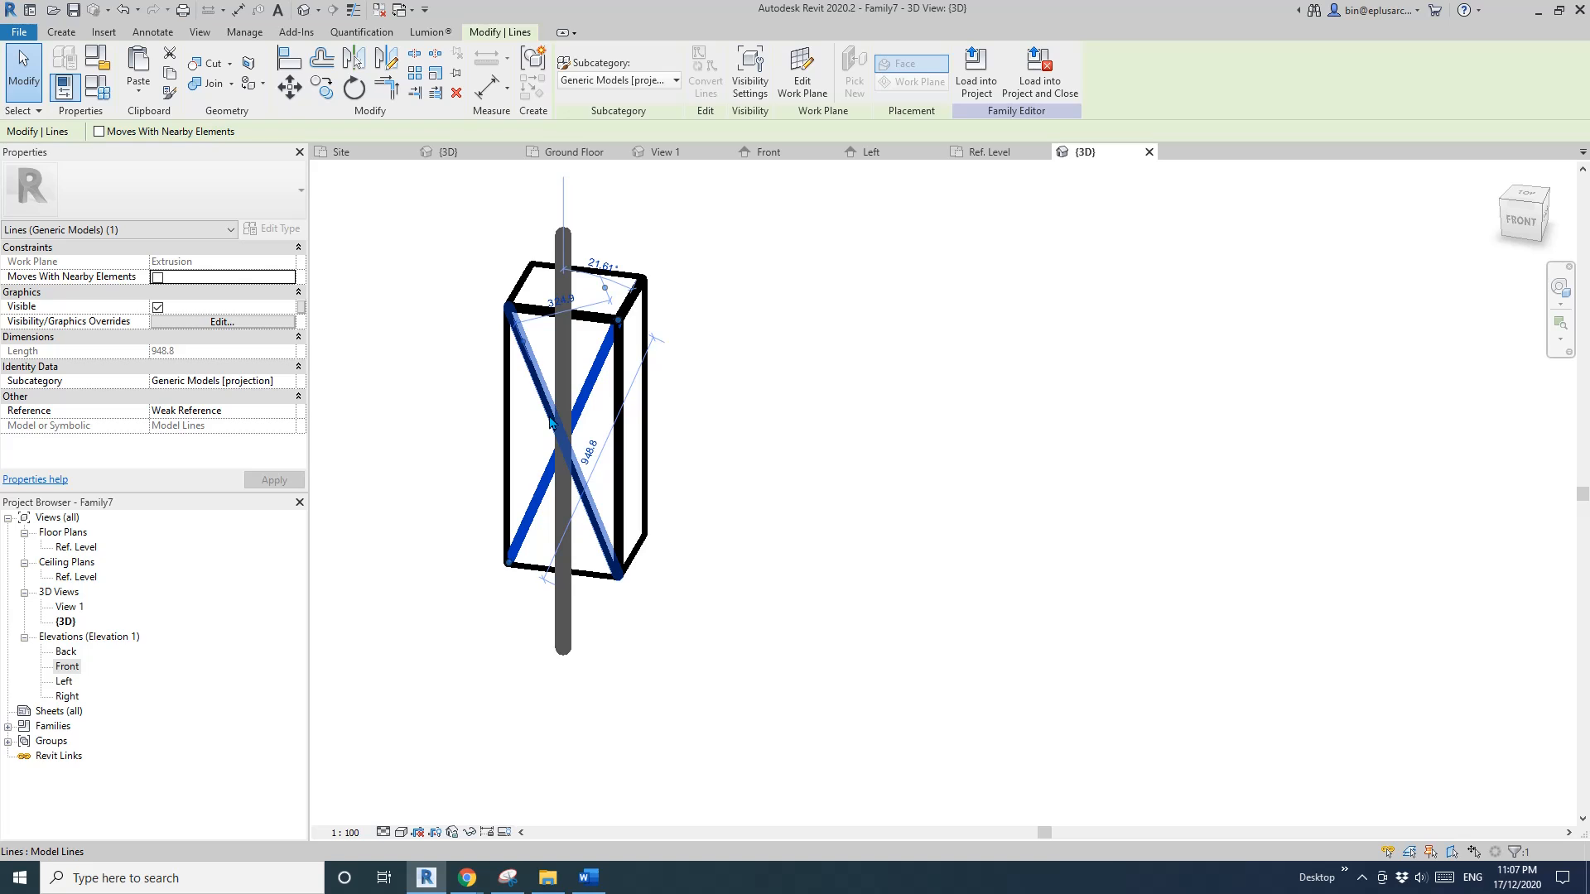
key("Escape")
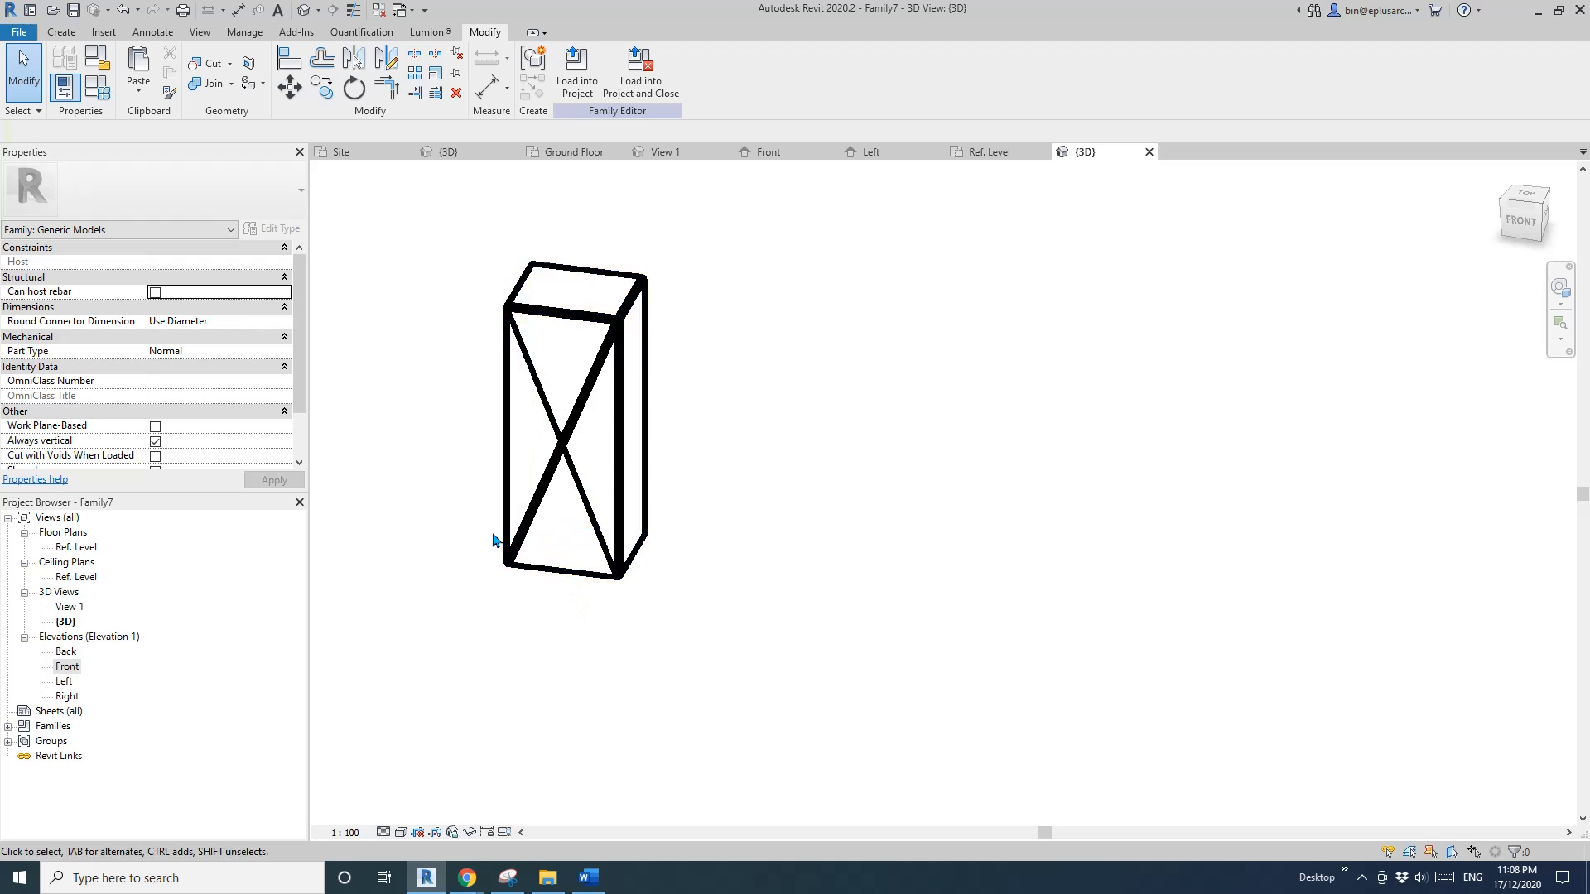
scroll(563, 522, "up", 2)
middle_click_drag(563, 522, 591, 470)
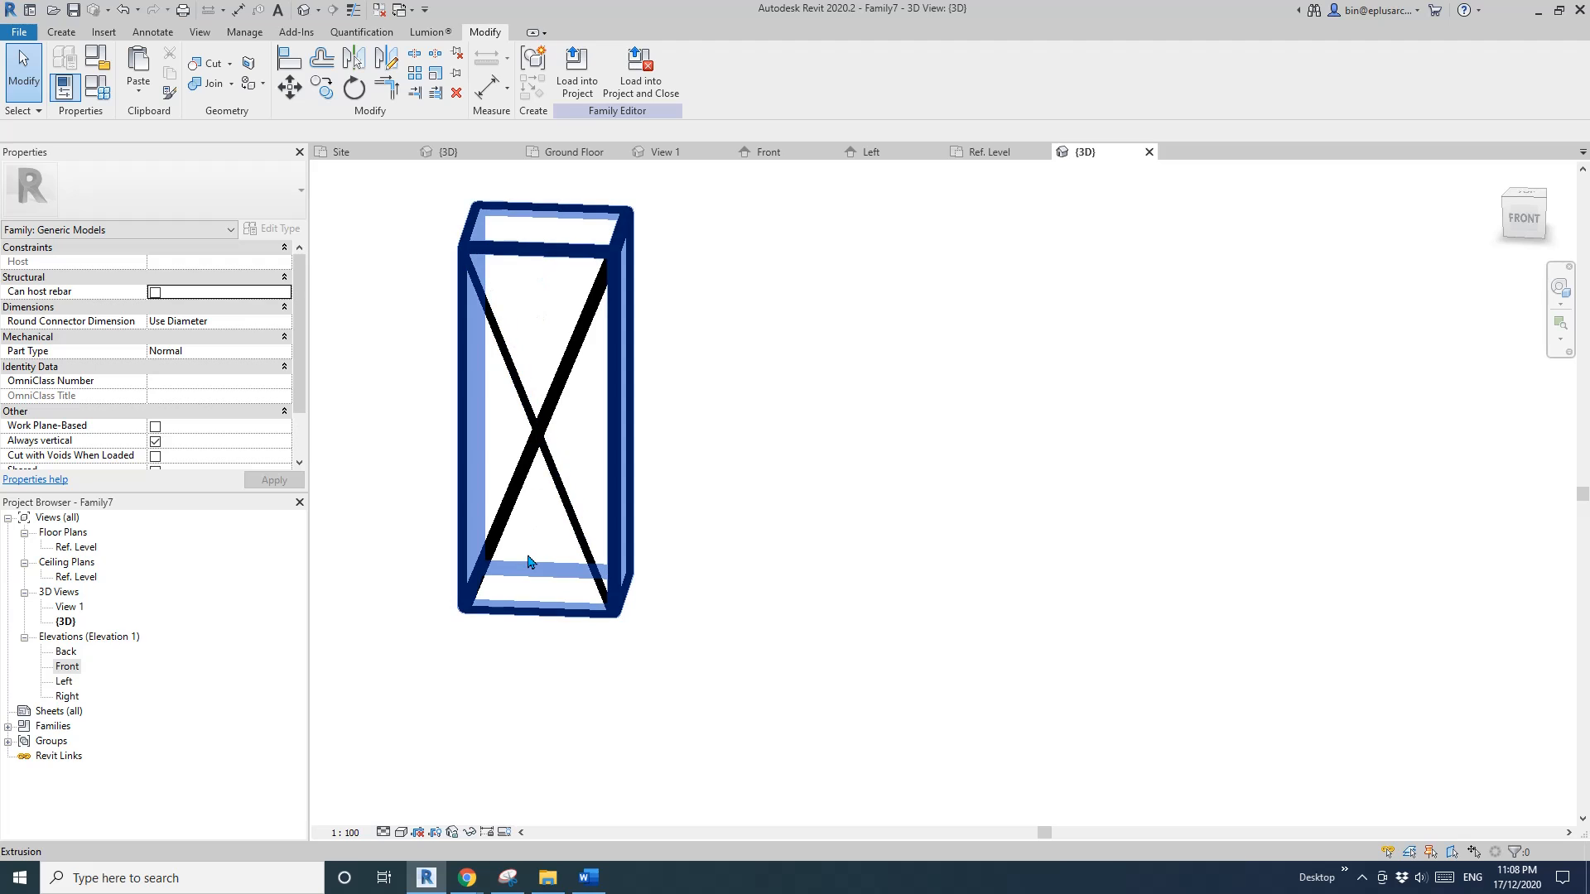
left_click(530, 455)
key("Delete")
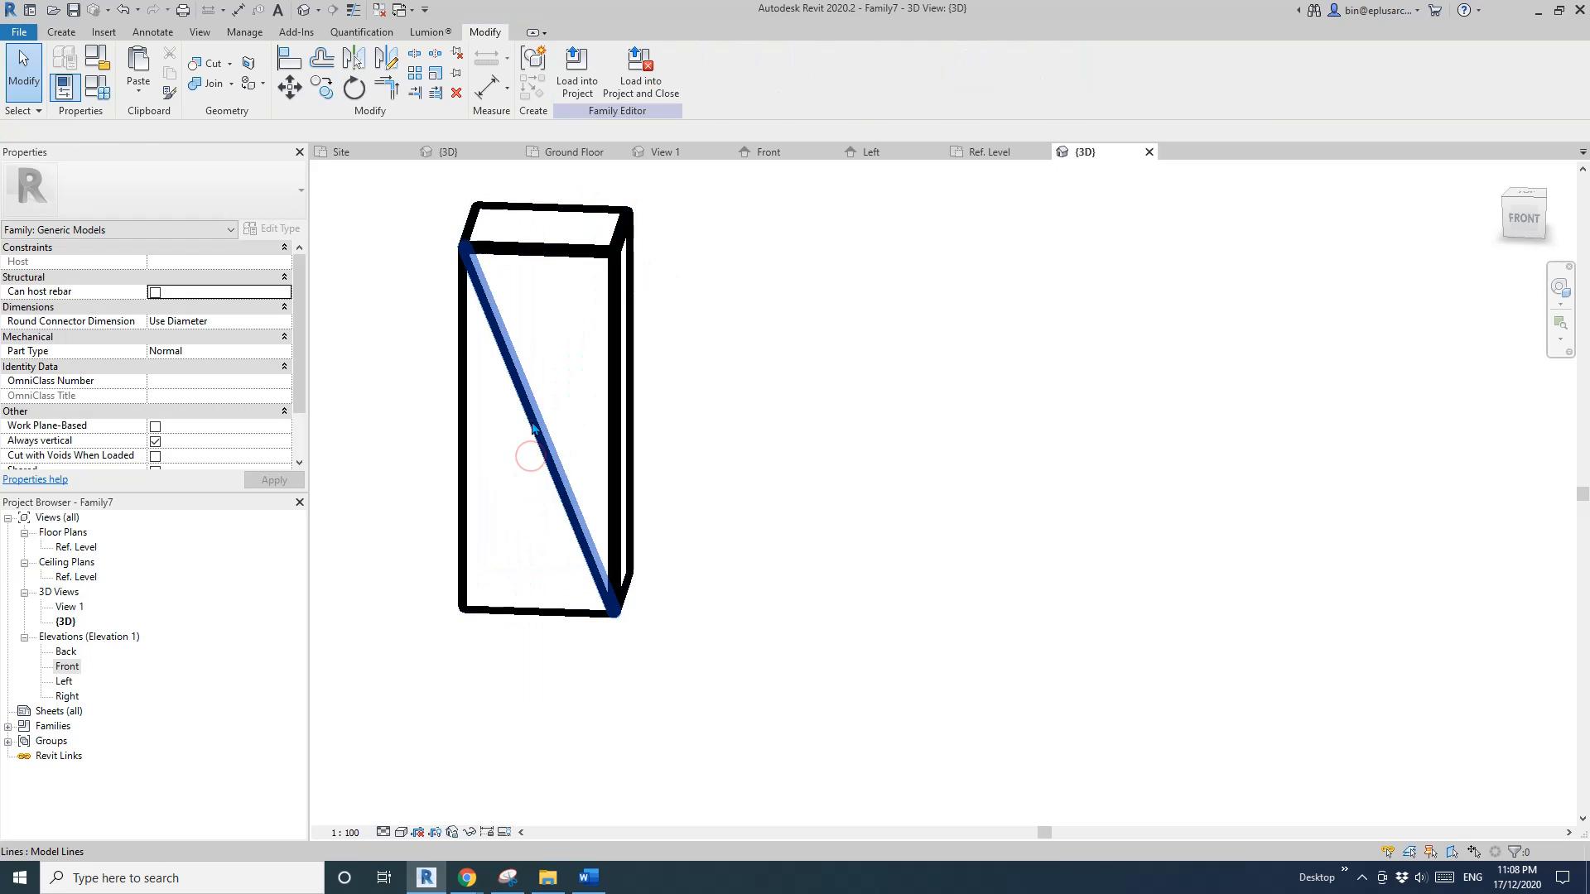
left_click(533, 428)
key("Delete")
Draw two chained model lines on the front face from the upper right corner through the left edge's midpoint to the lower right corner
left_click(66, 35)
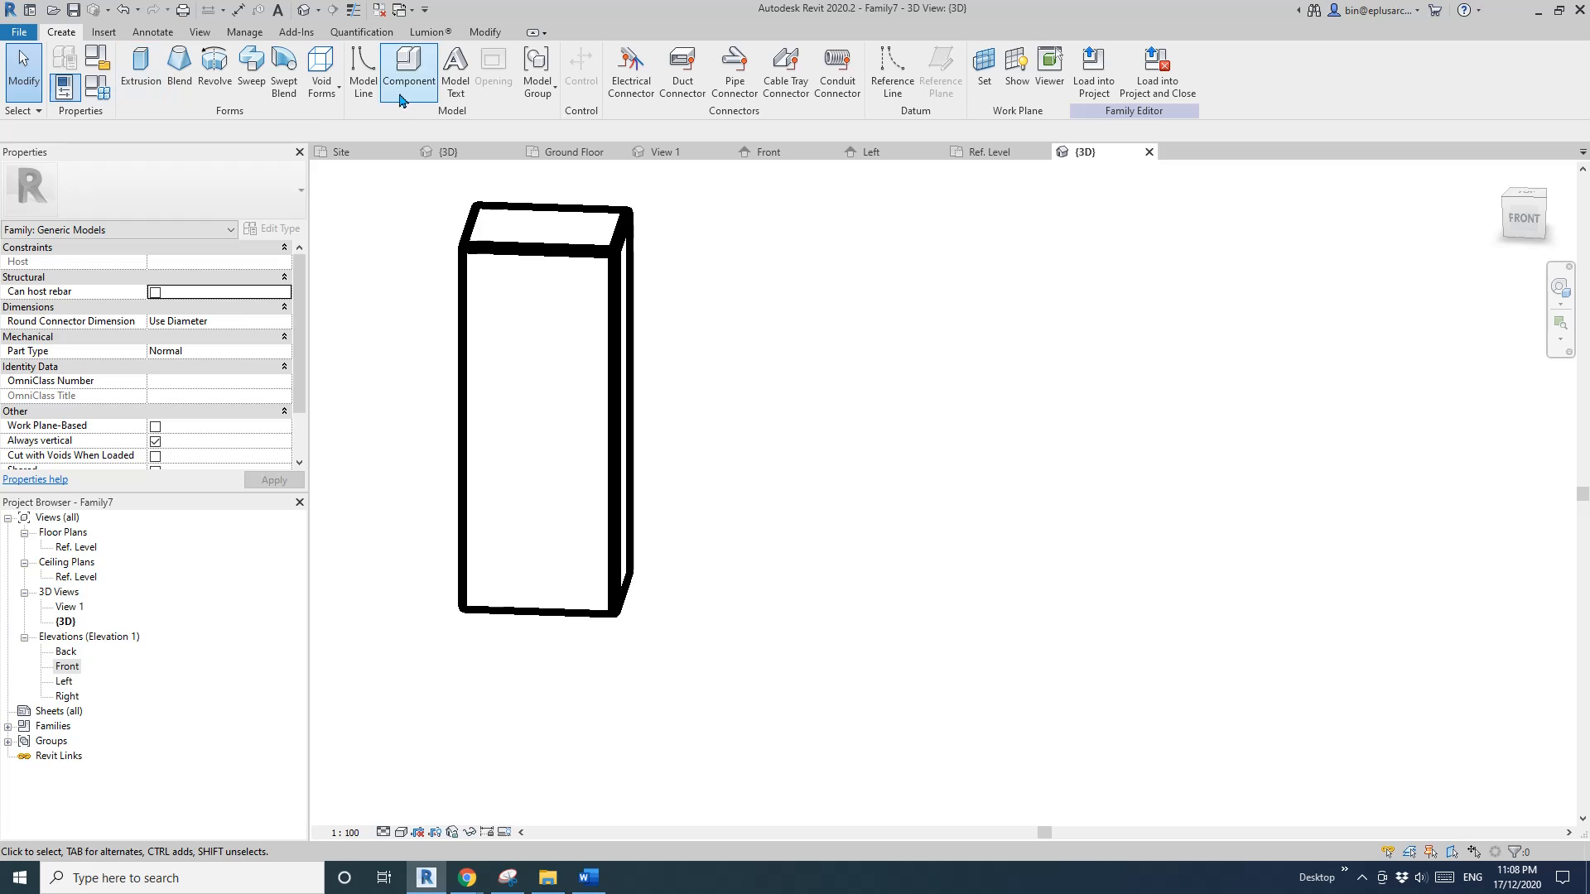
left_click(363, 68)
left_click(615, 252)
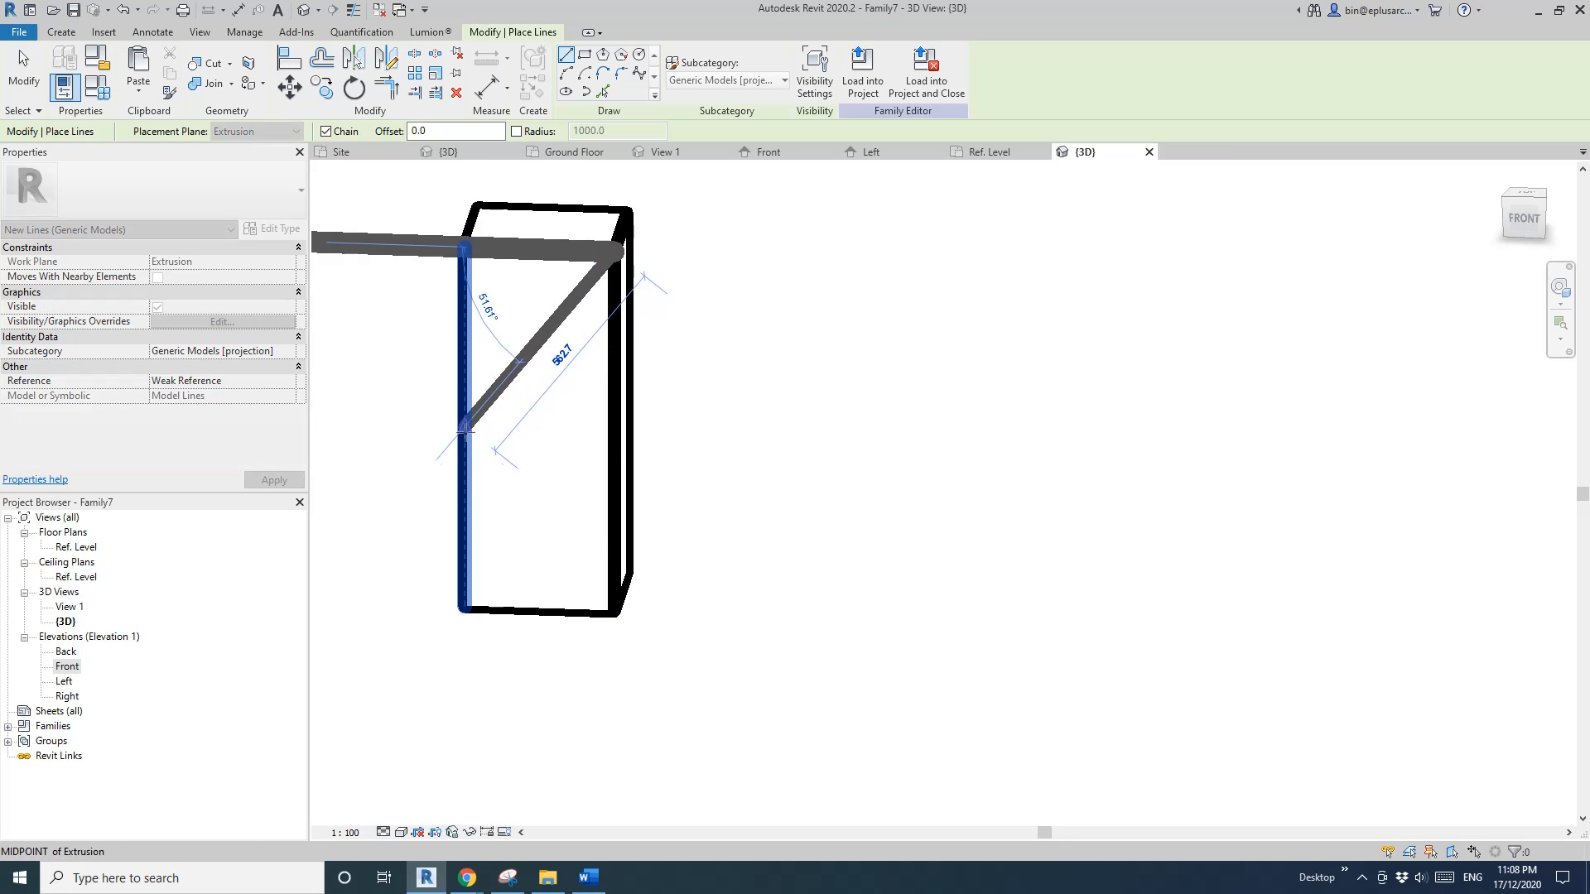
left_click(468, 427)
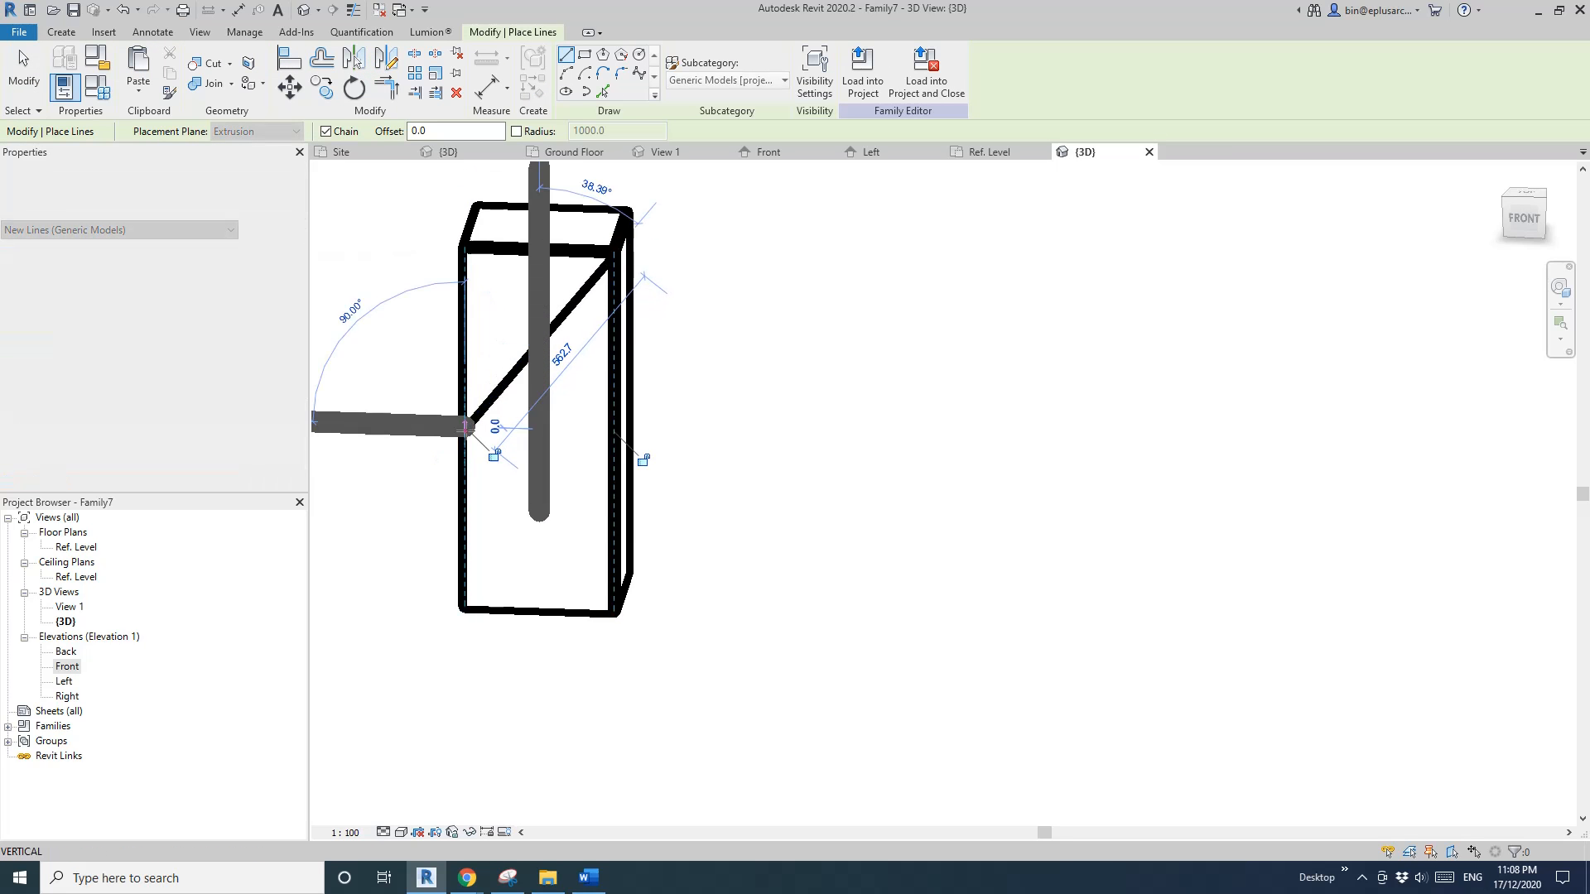
left_click(613, 613)
key("Escape")
key("Escape")
scroll(627, 555, "down", 2)
key("Escape")
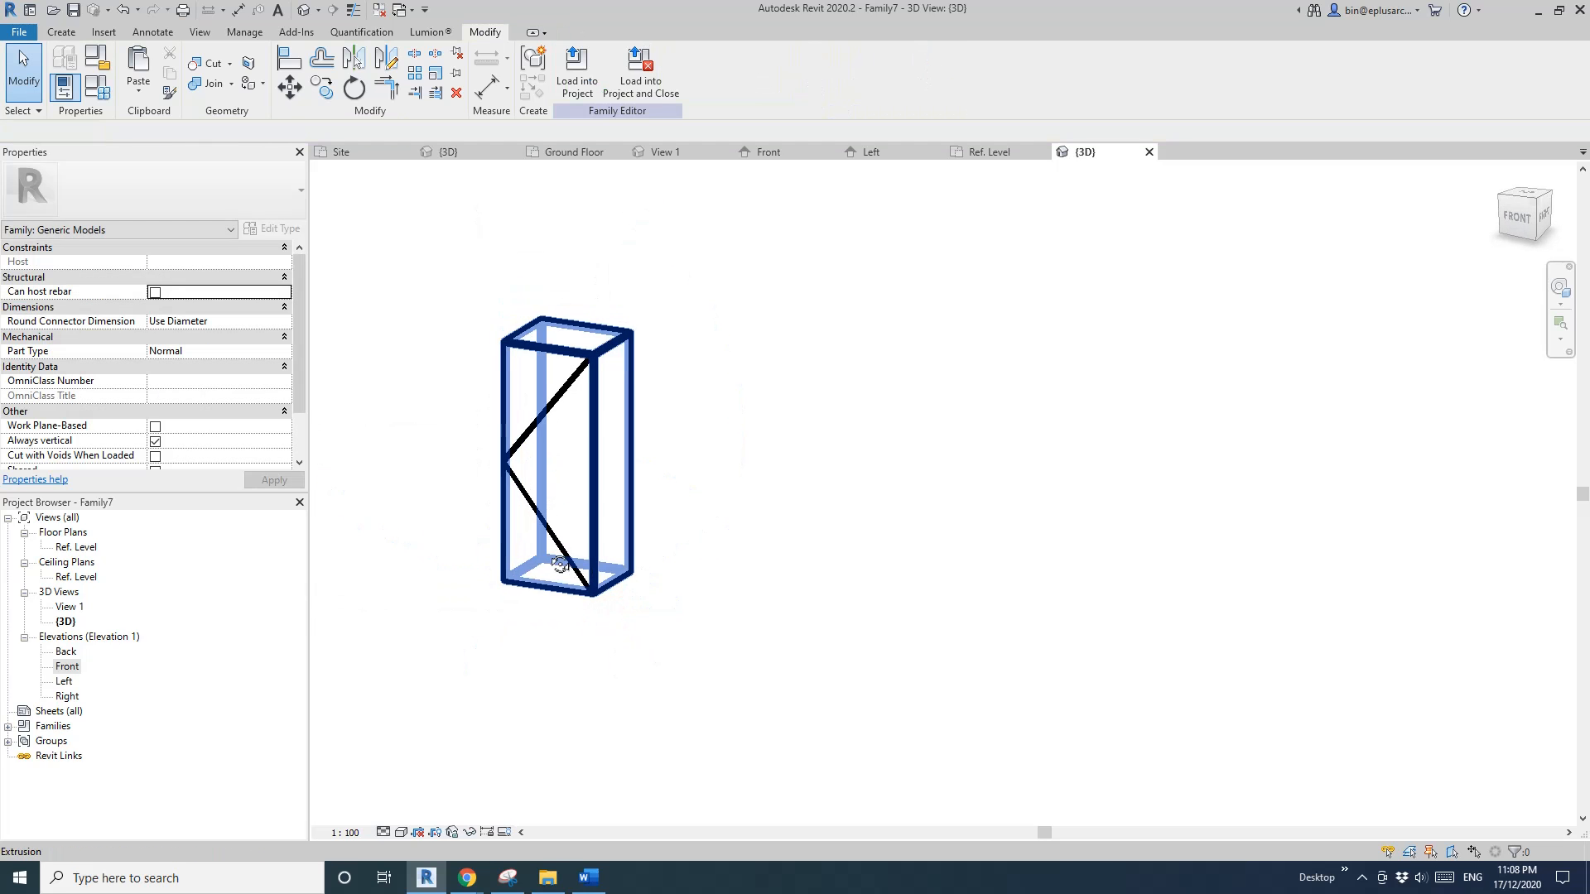
Examine how the slanted model lines display in the 3D view and in the Front and Left elevations
scroll(626, 555, "up", 3)
middle_click_drag(627, 555, 582, 518, "shift")
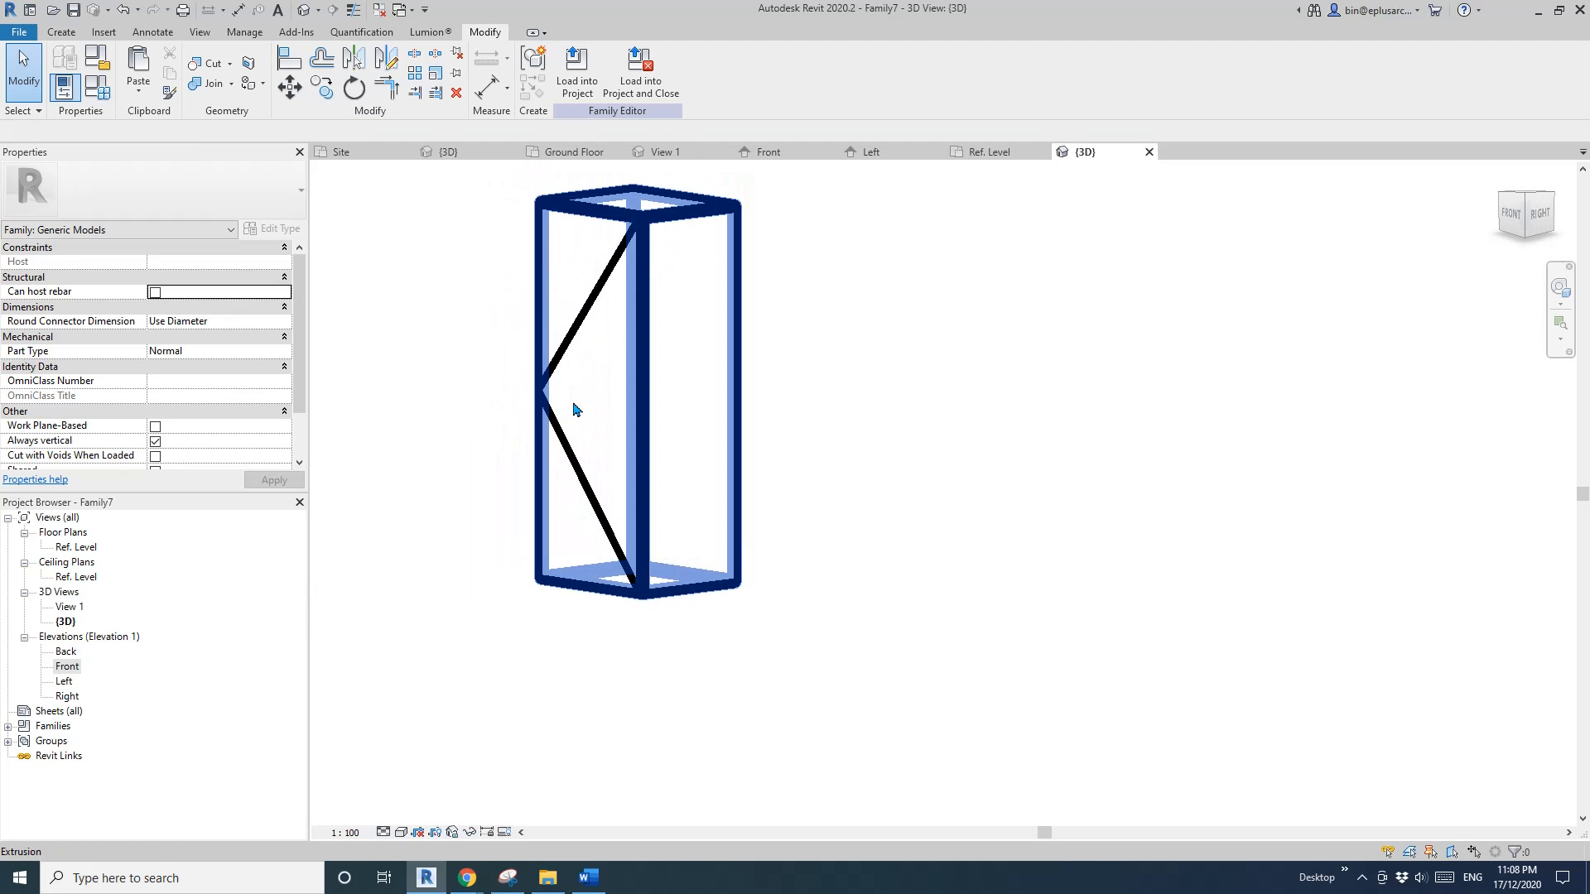
middle_click_drag(571, 405, 387, 542, "shift")
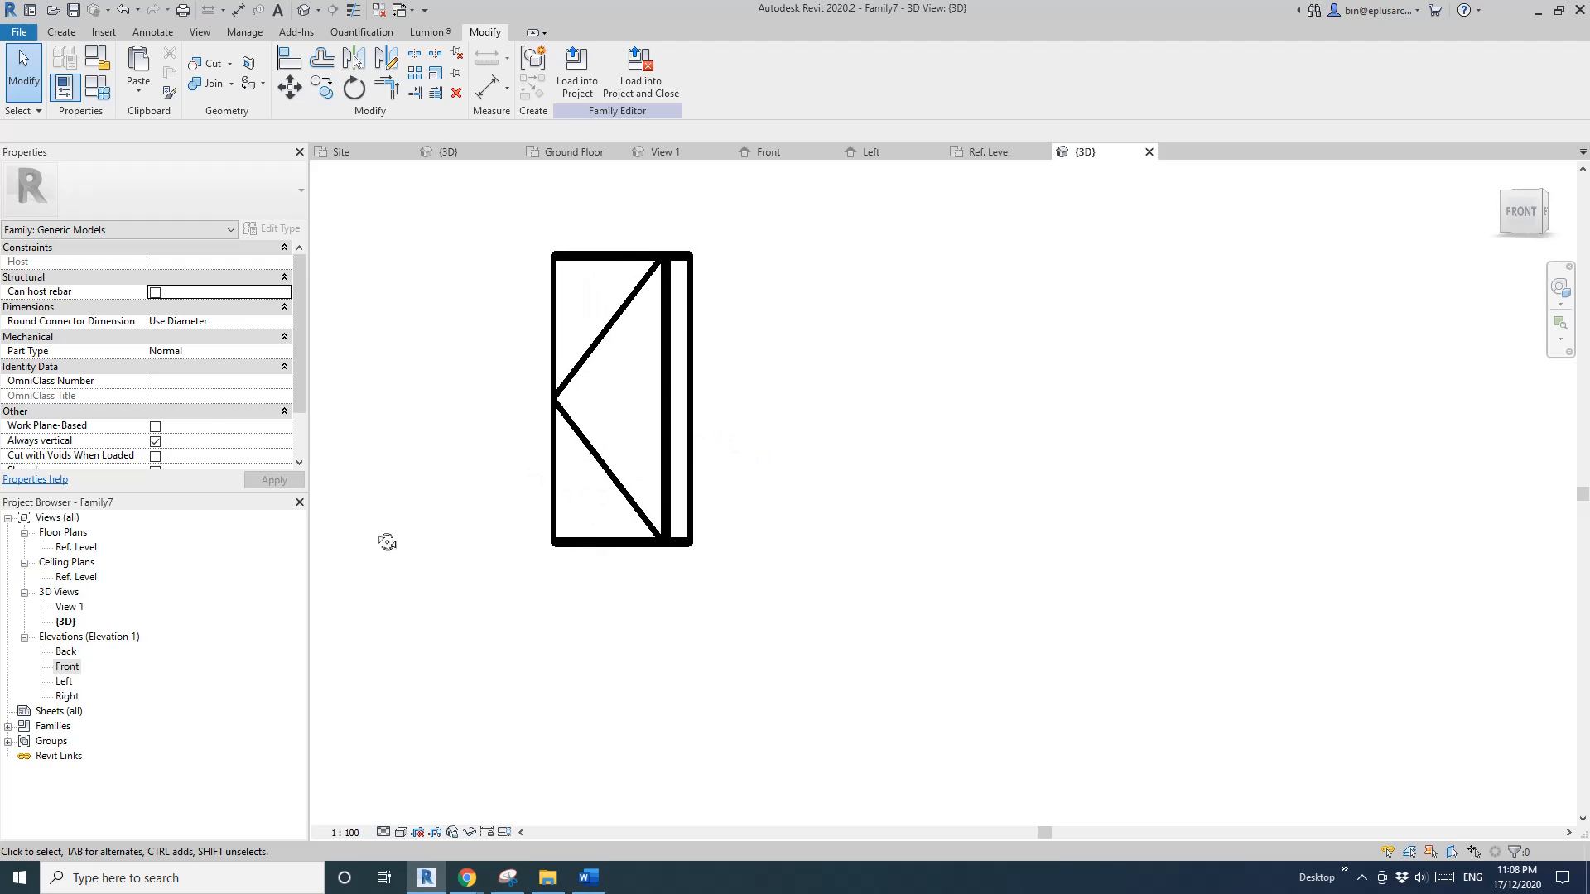
double_click(68, 667)
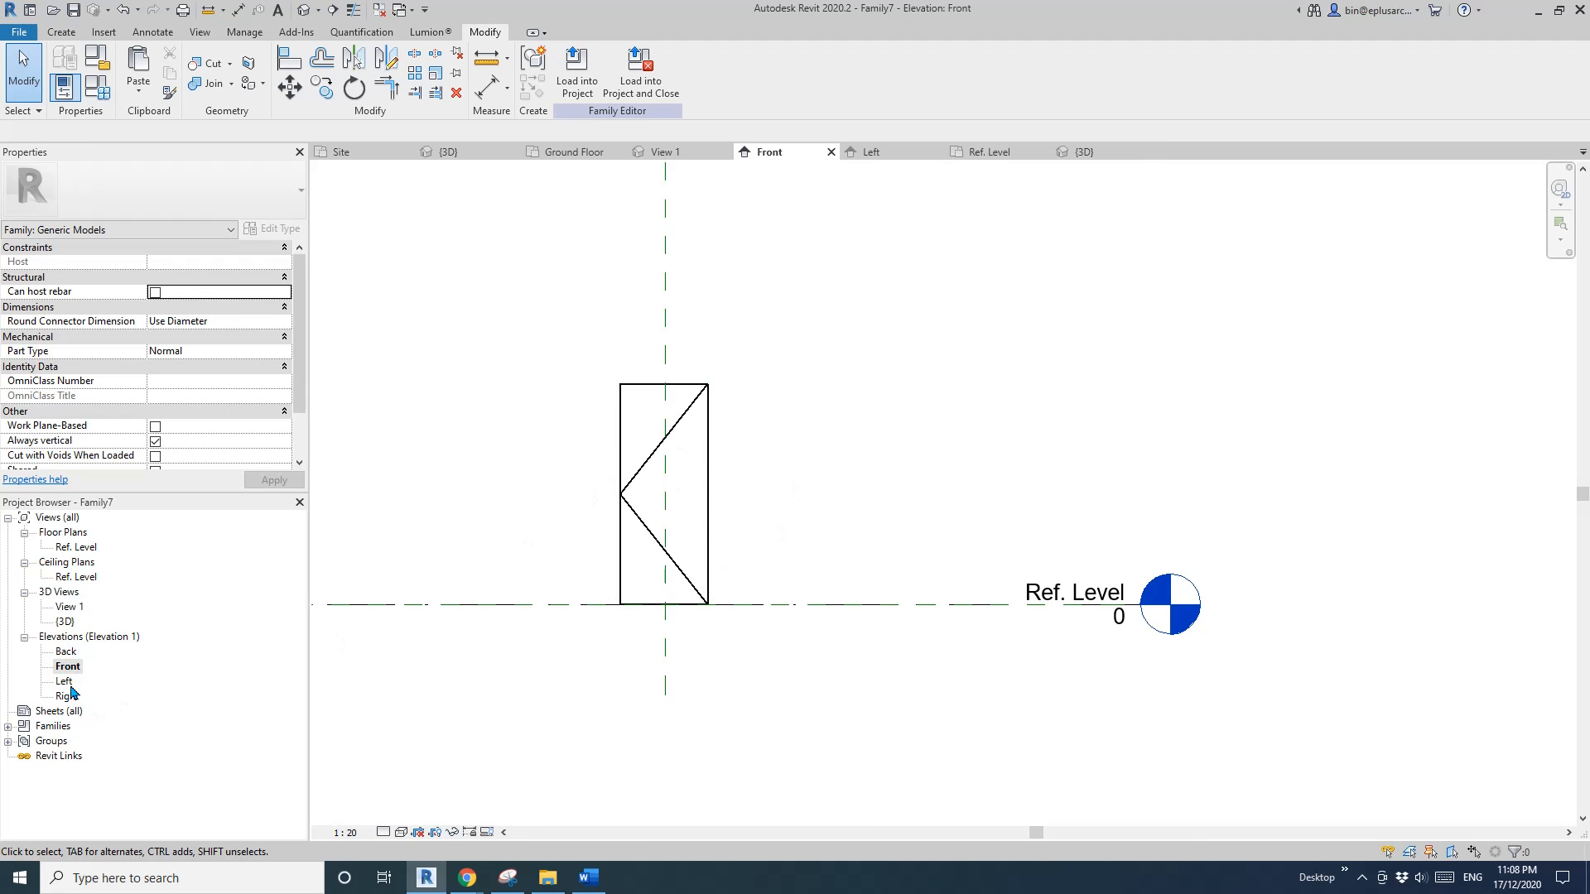
double_click(64, 682)
left_click_drag(784, 473, 837, 720)
scroll(837, 720, "up", 3)
left_click(901, 516)
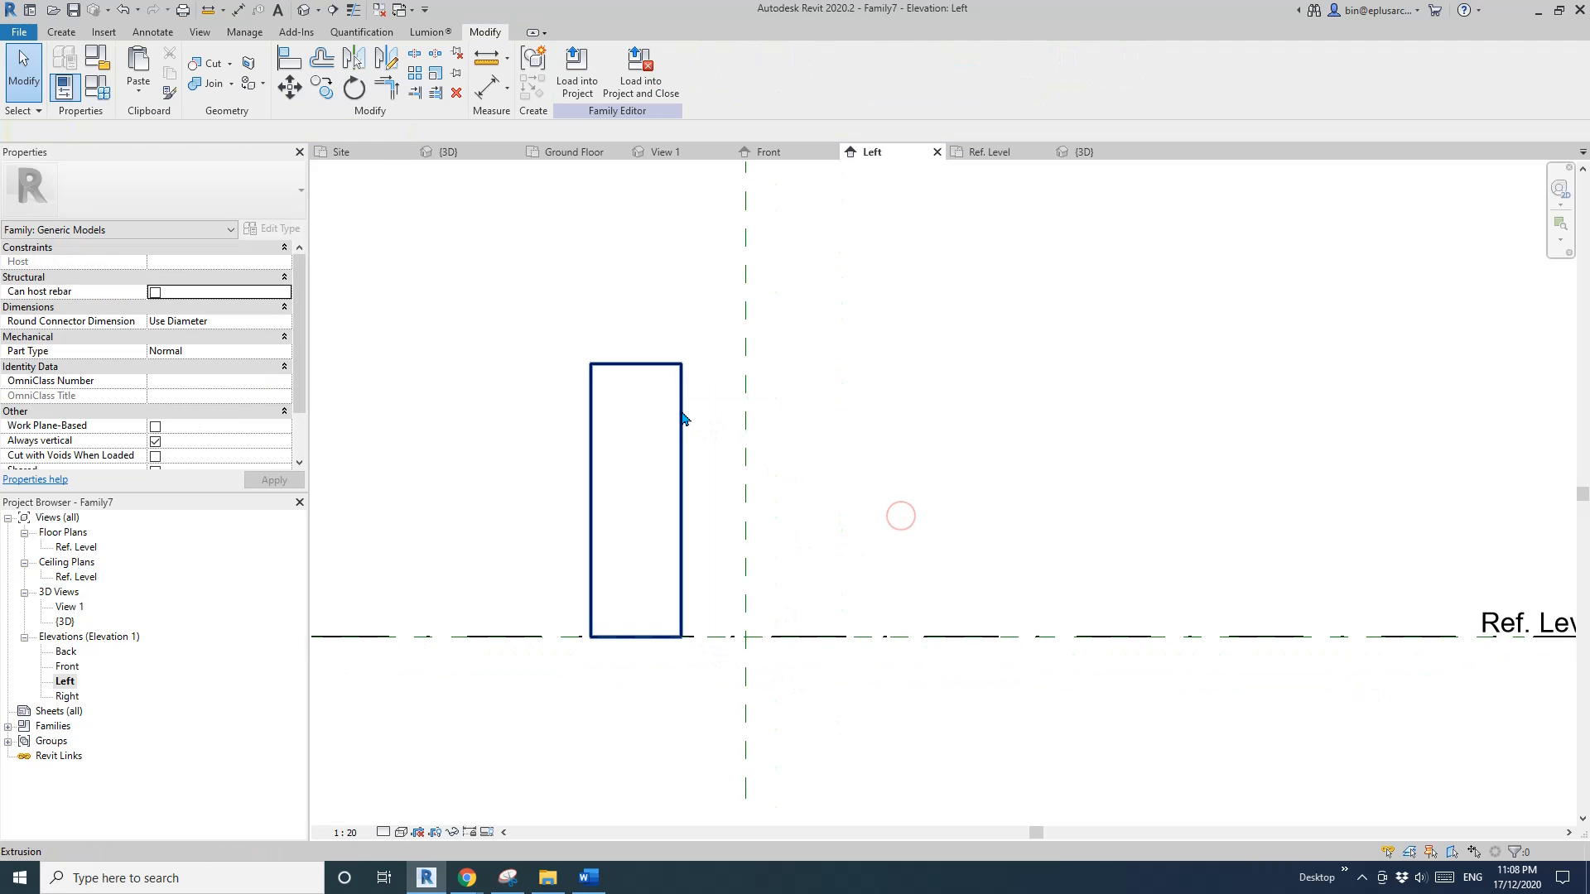
left_click_drag(683, 419, 719, 667)
left_click(904, 526)
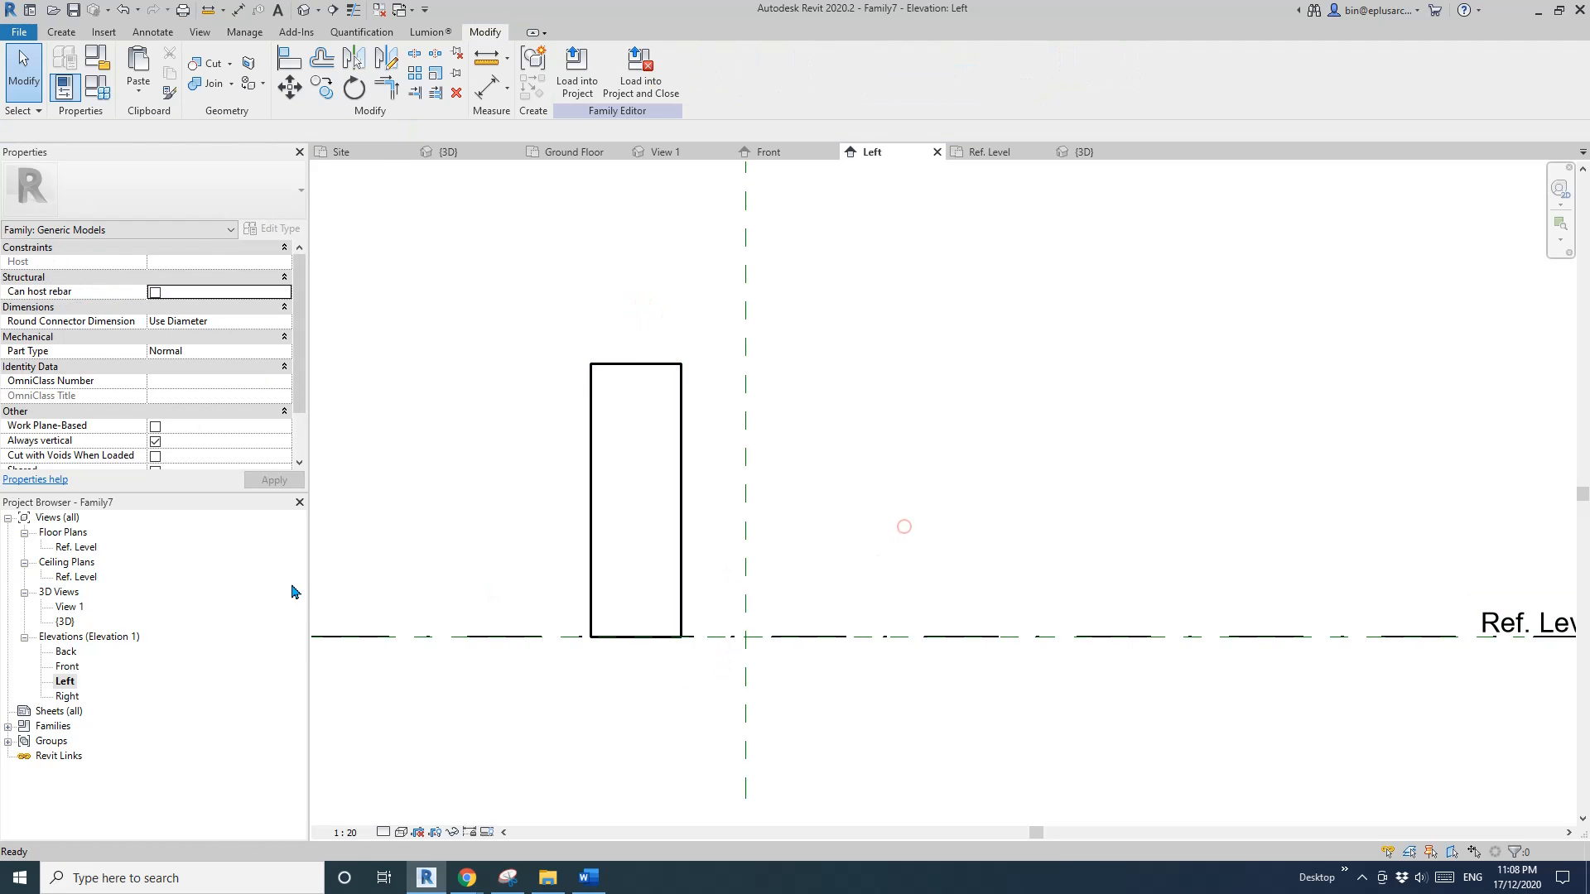
Return to the Front elevation and delete the upper slanted model line on the block's face
double_click(68, 667)
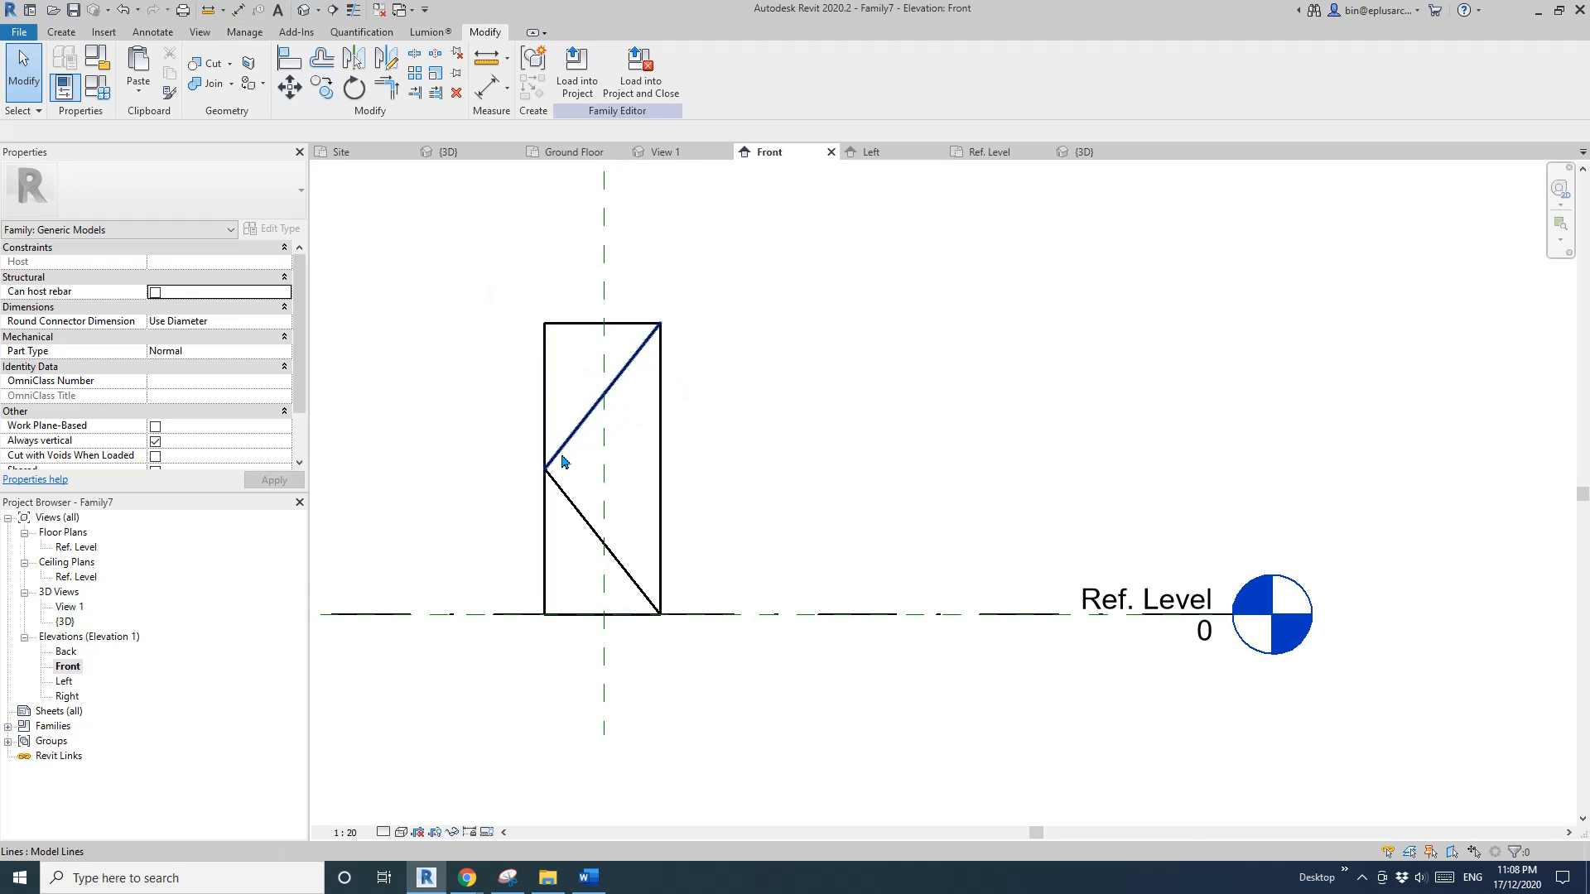
left_click(583, 426)
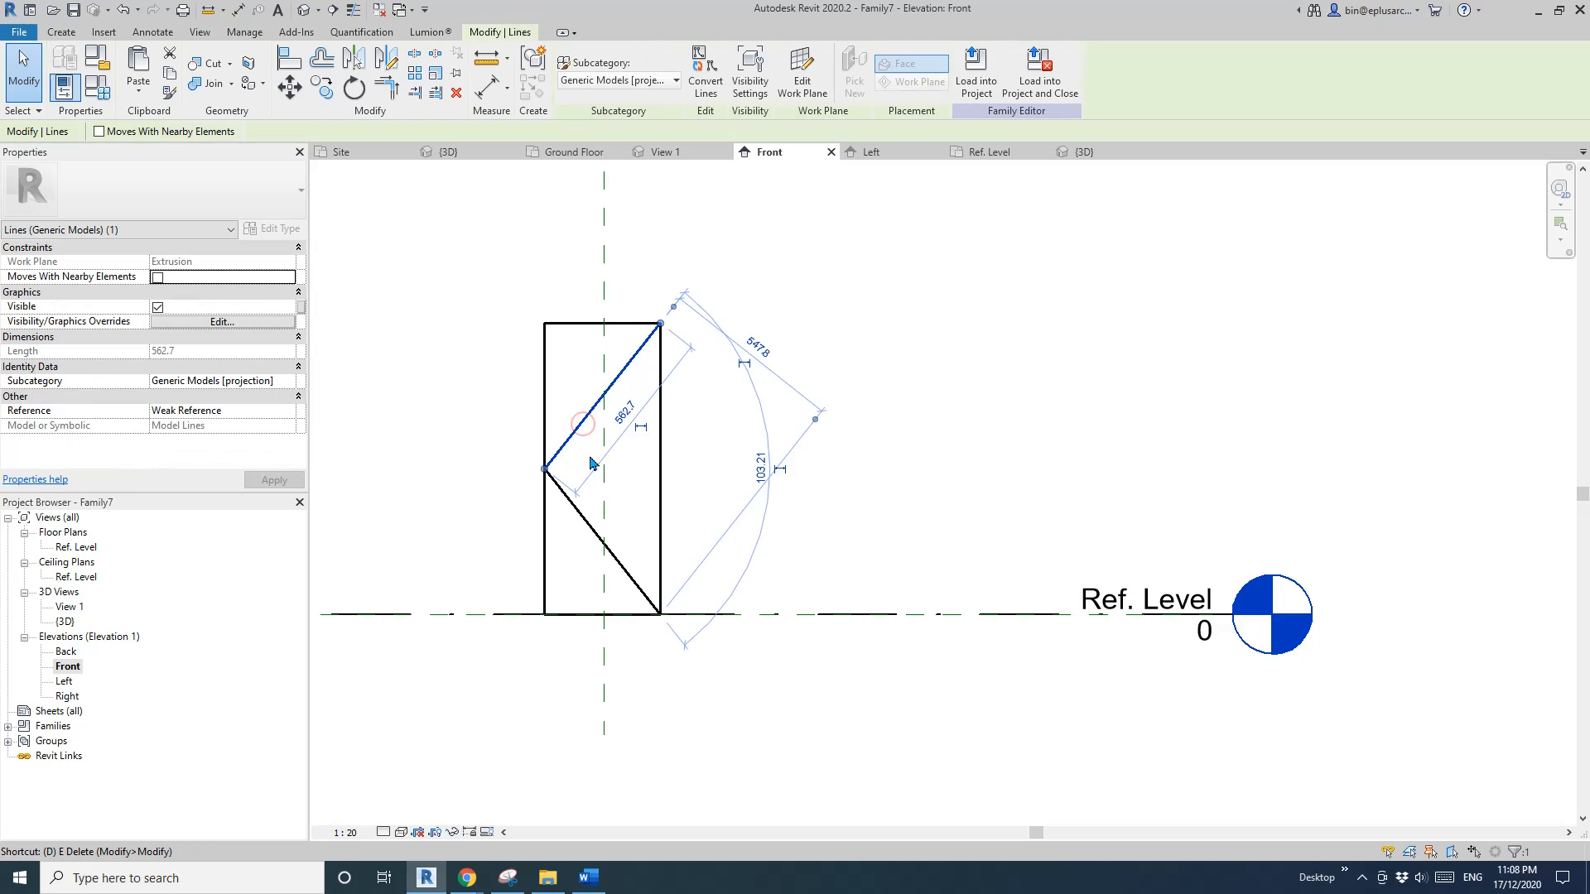
key("Escape")
left_click(577, 435)
key("d")
key("e")
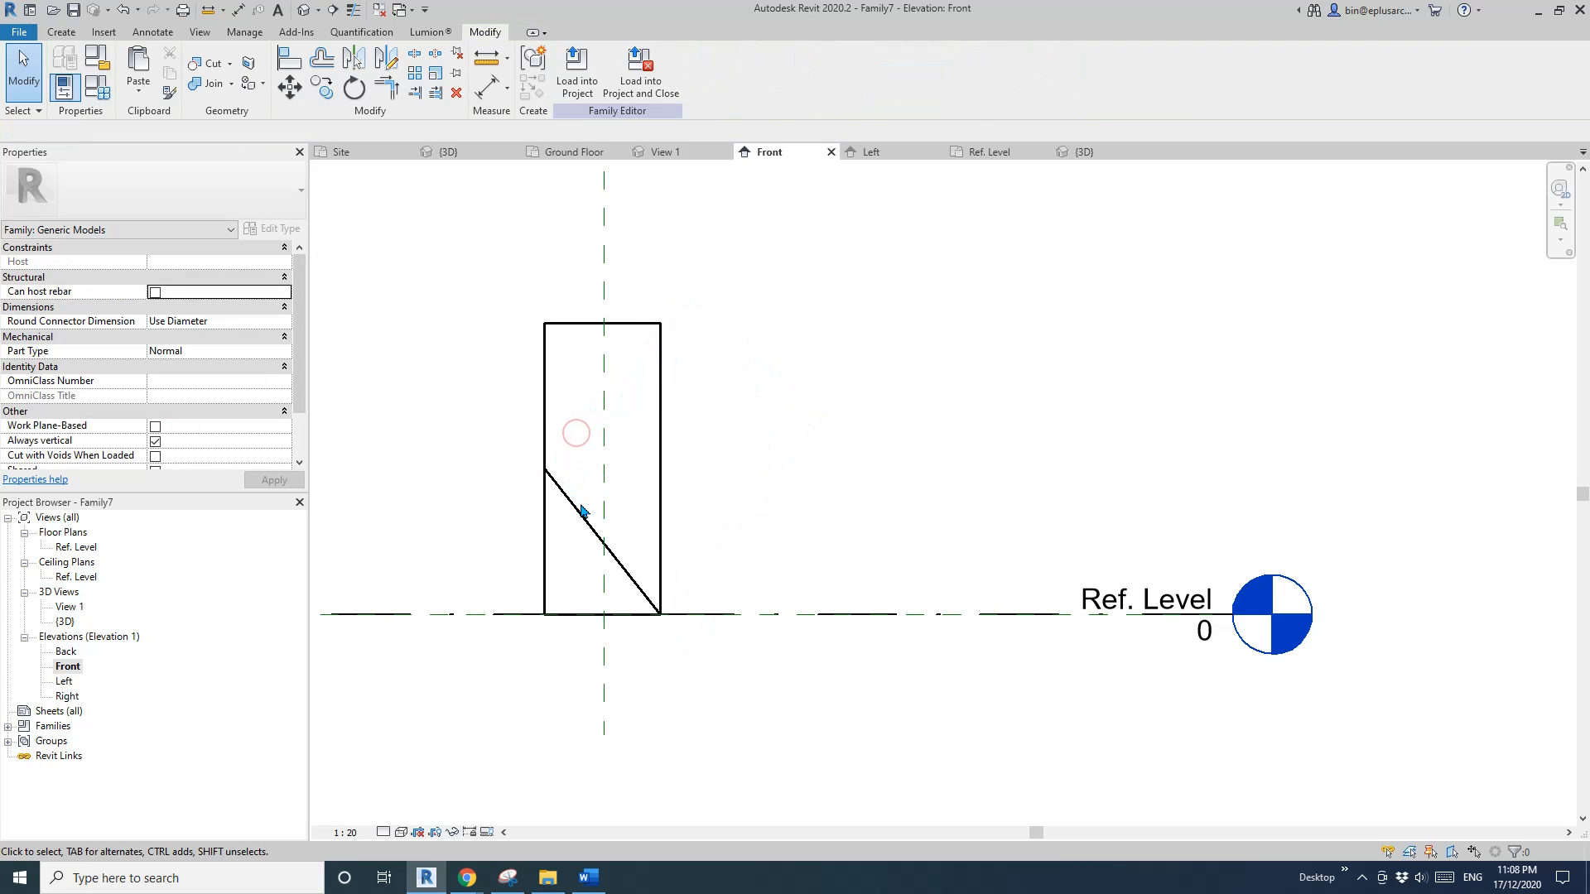
Restore the deleted upper slanted line and convert both slanted model lines on the front face to symbolic lines
left_click(583, 516)
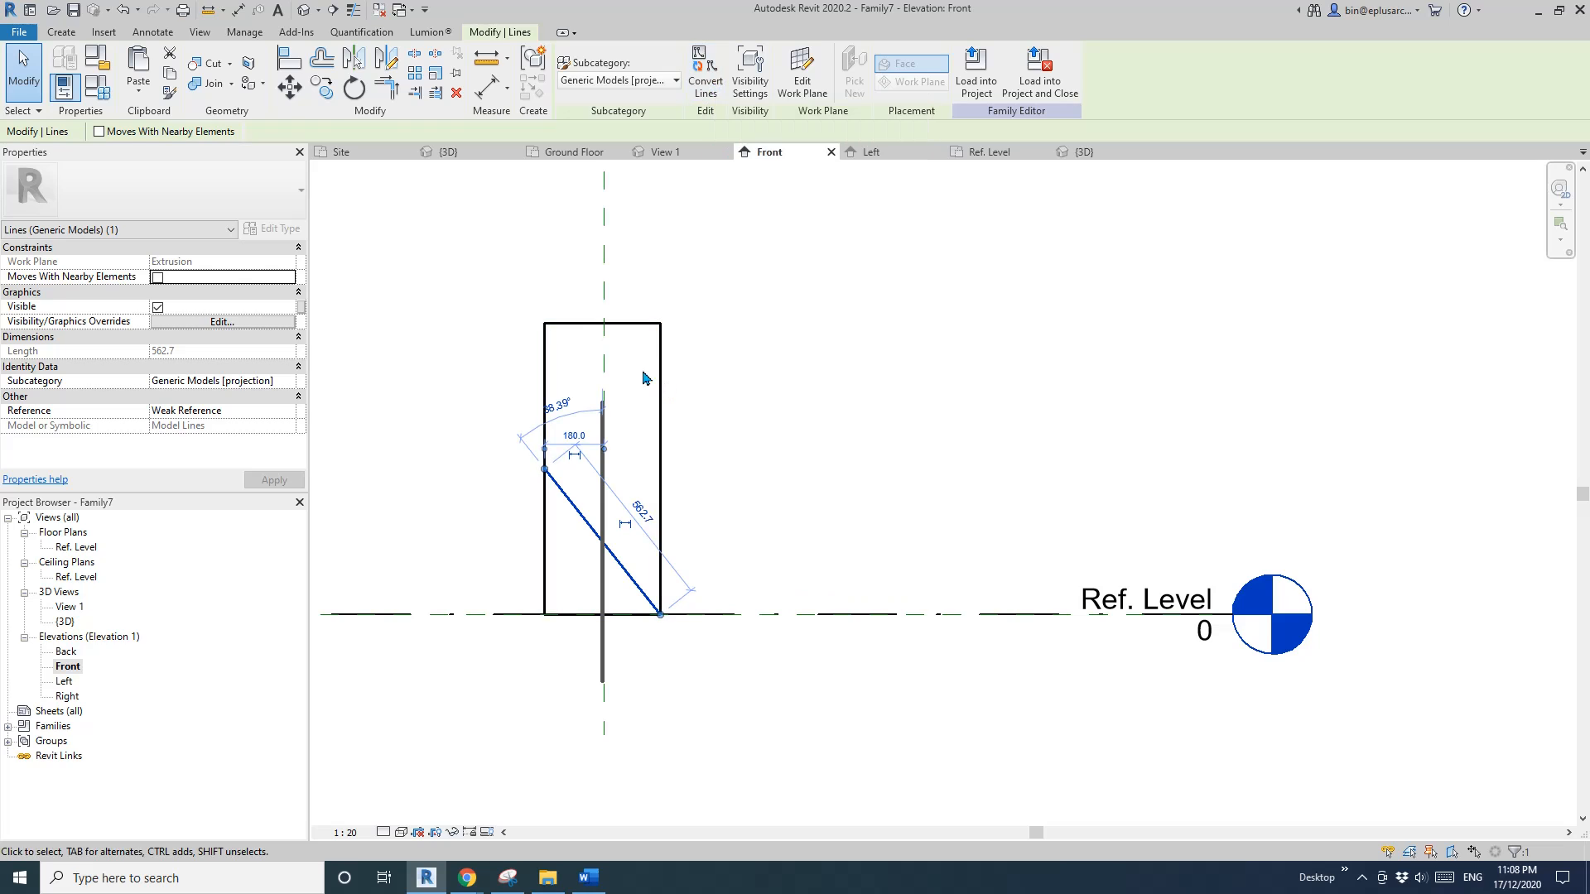
key("ctrl+z")
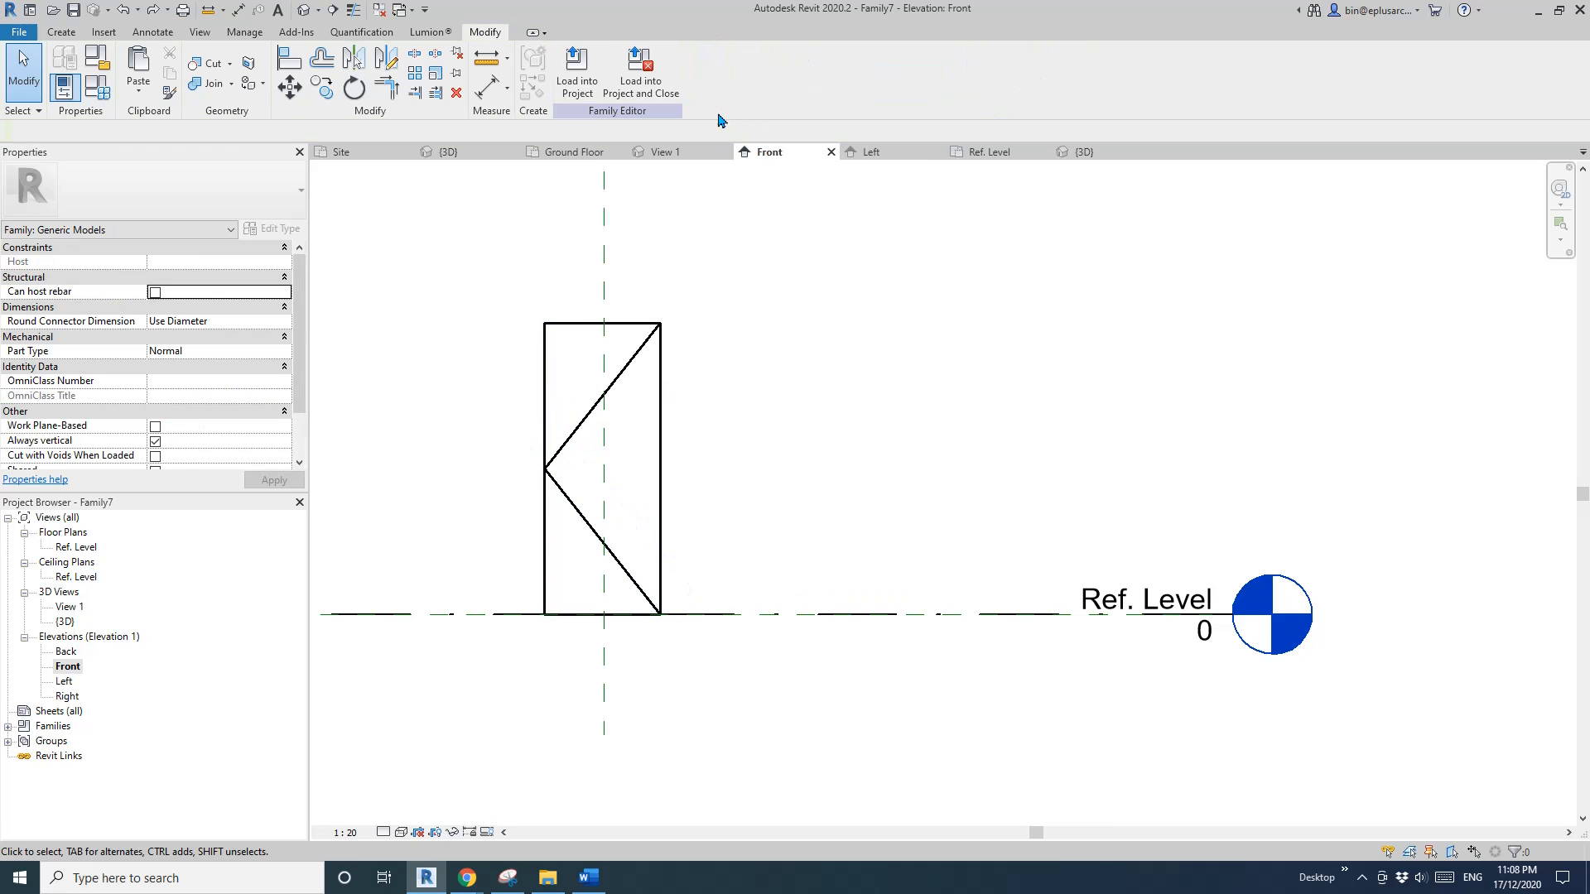
left_click(582, 421)
left_click(587, 513, "ctrl")
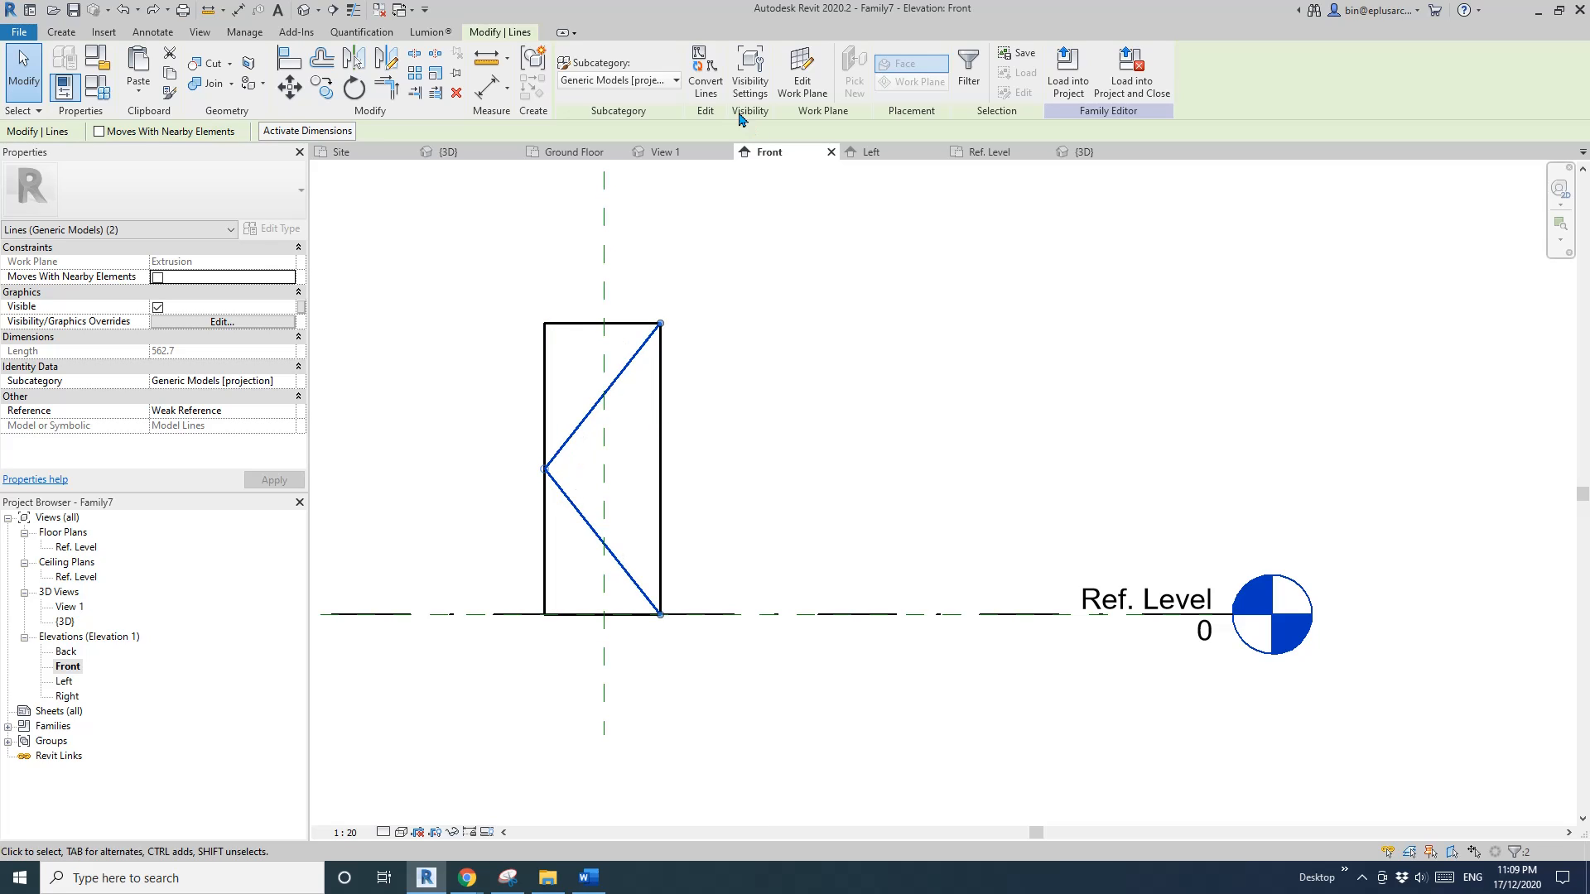
middle_click_drag(760, 178, 778, 180)
left_click(706, 80)
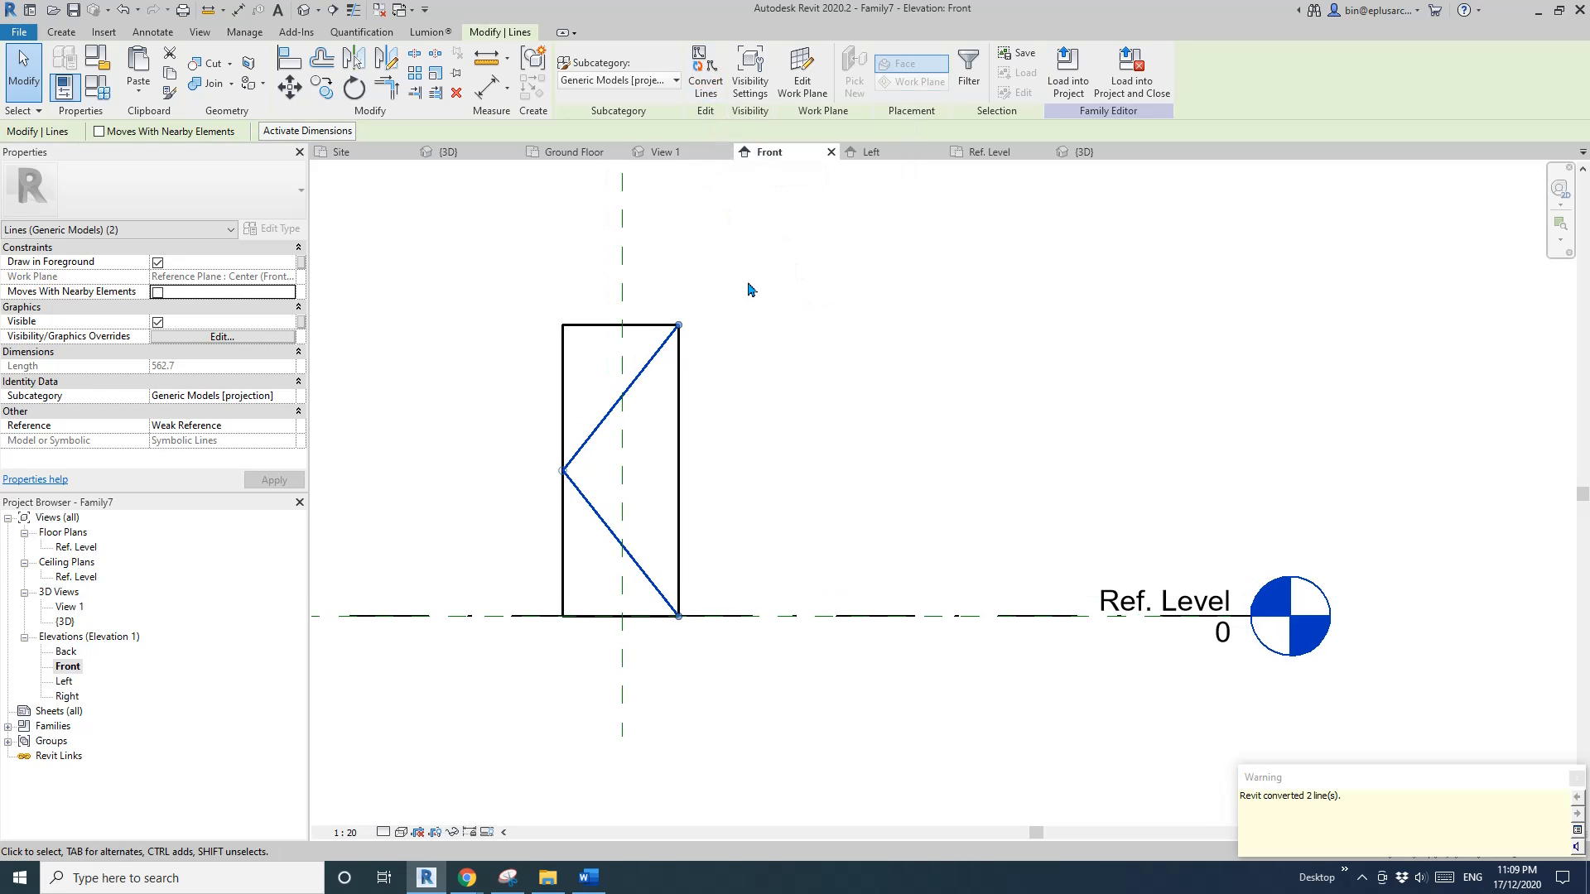
left_click(695, 308)
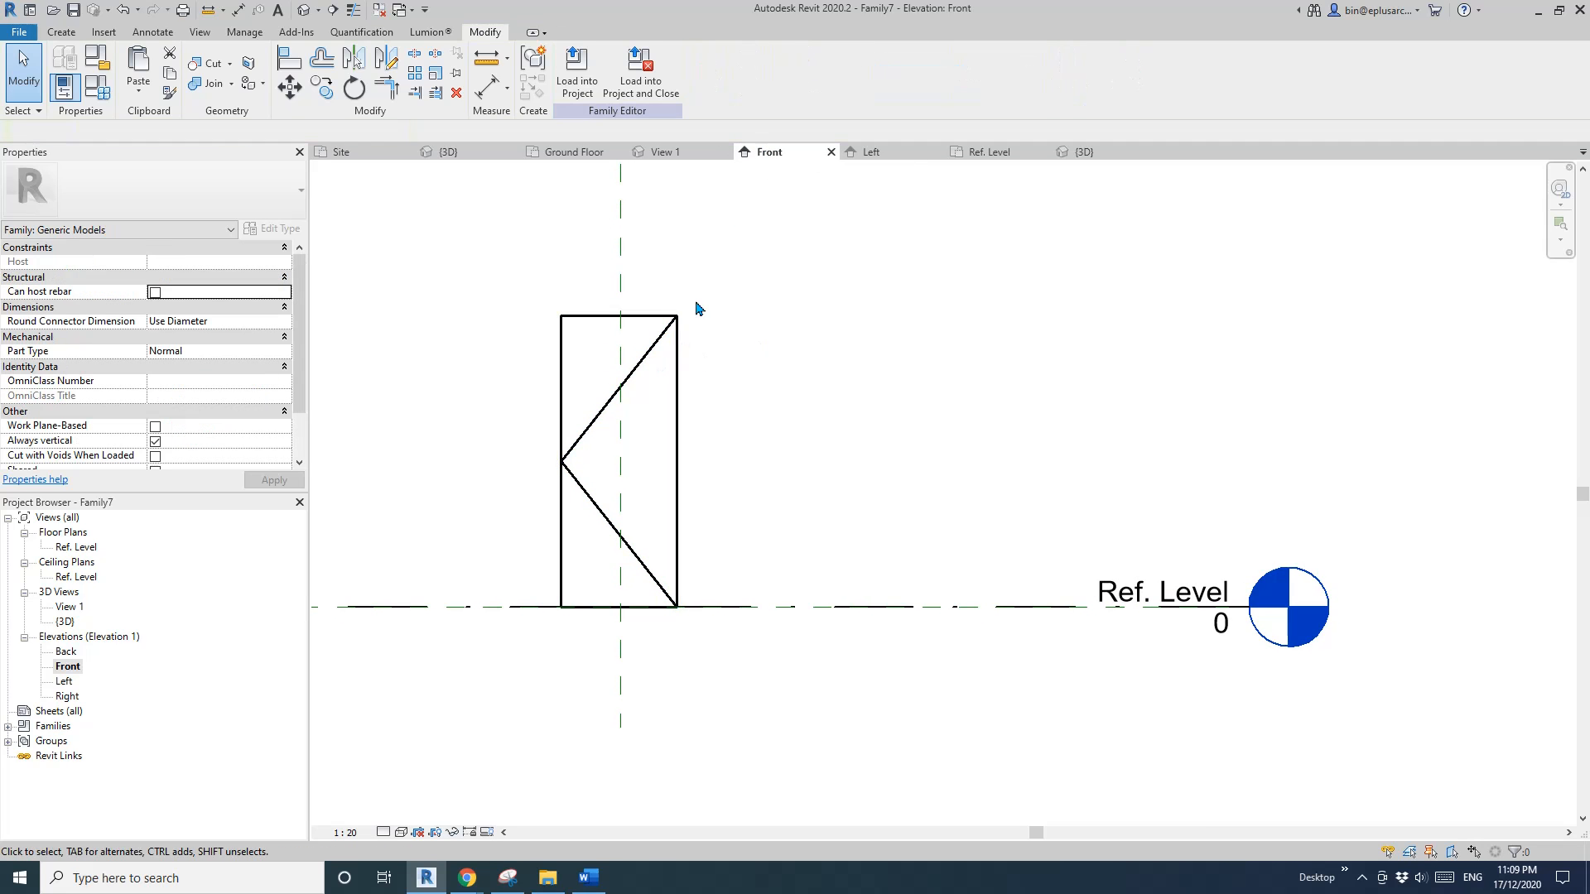
Compare how the two converted symbolic lines display in the Front elevation and in the default 3D view
left_click(580, 487)
left_click(591, 430, "ctrl")
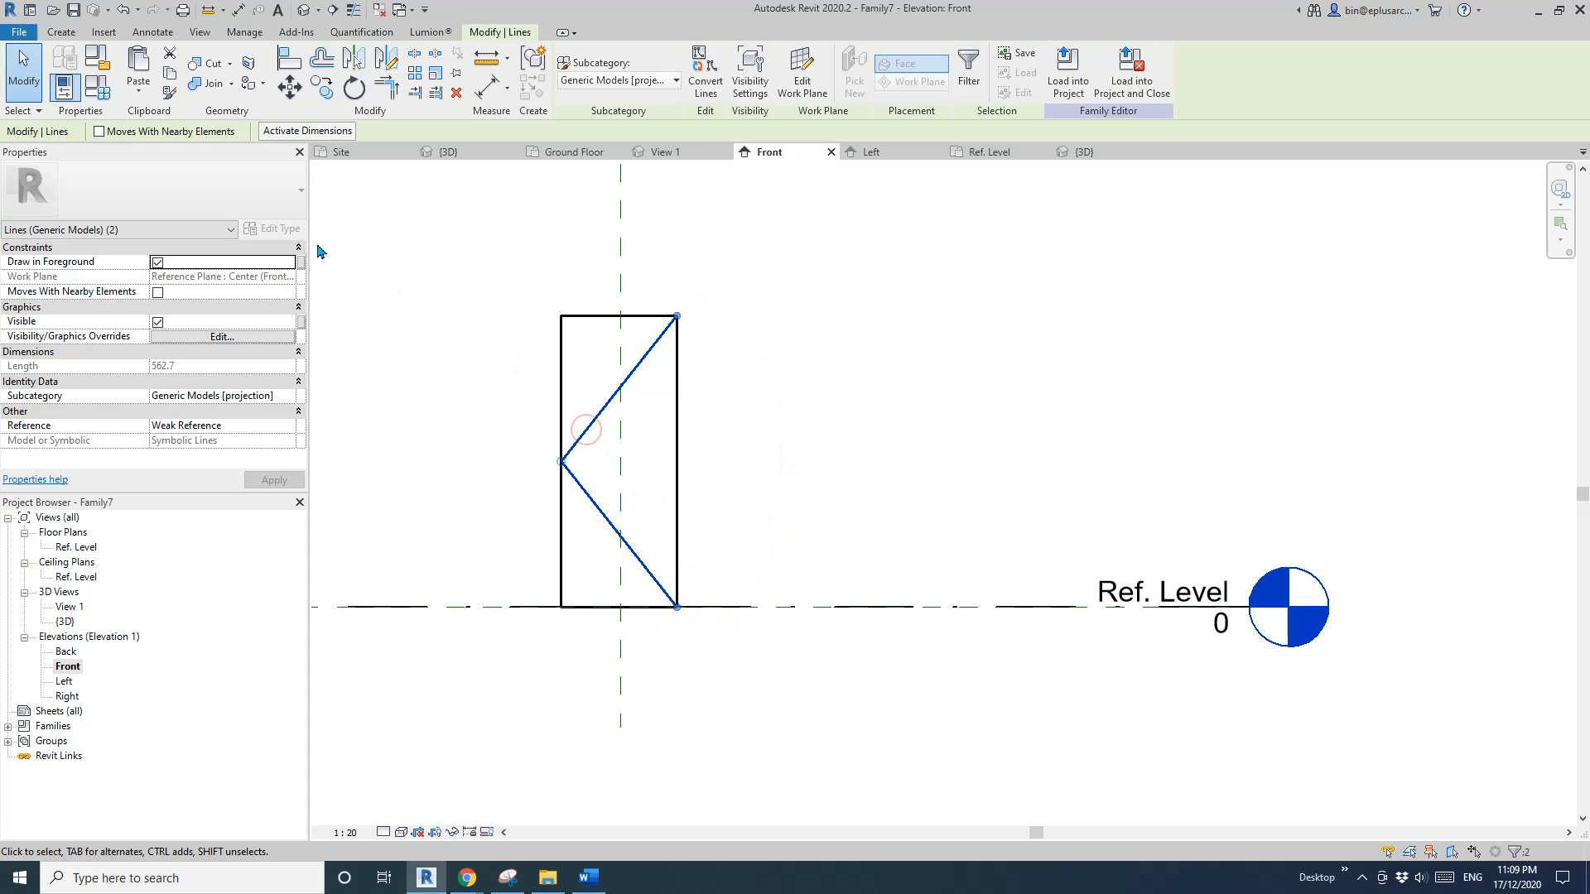
middle_click_drag(489, 265, 471, 235)
left_click(303, 13)
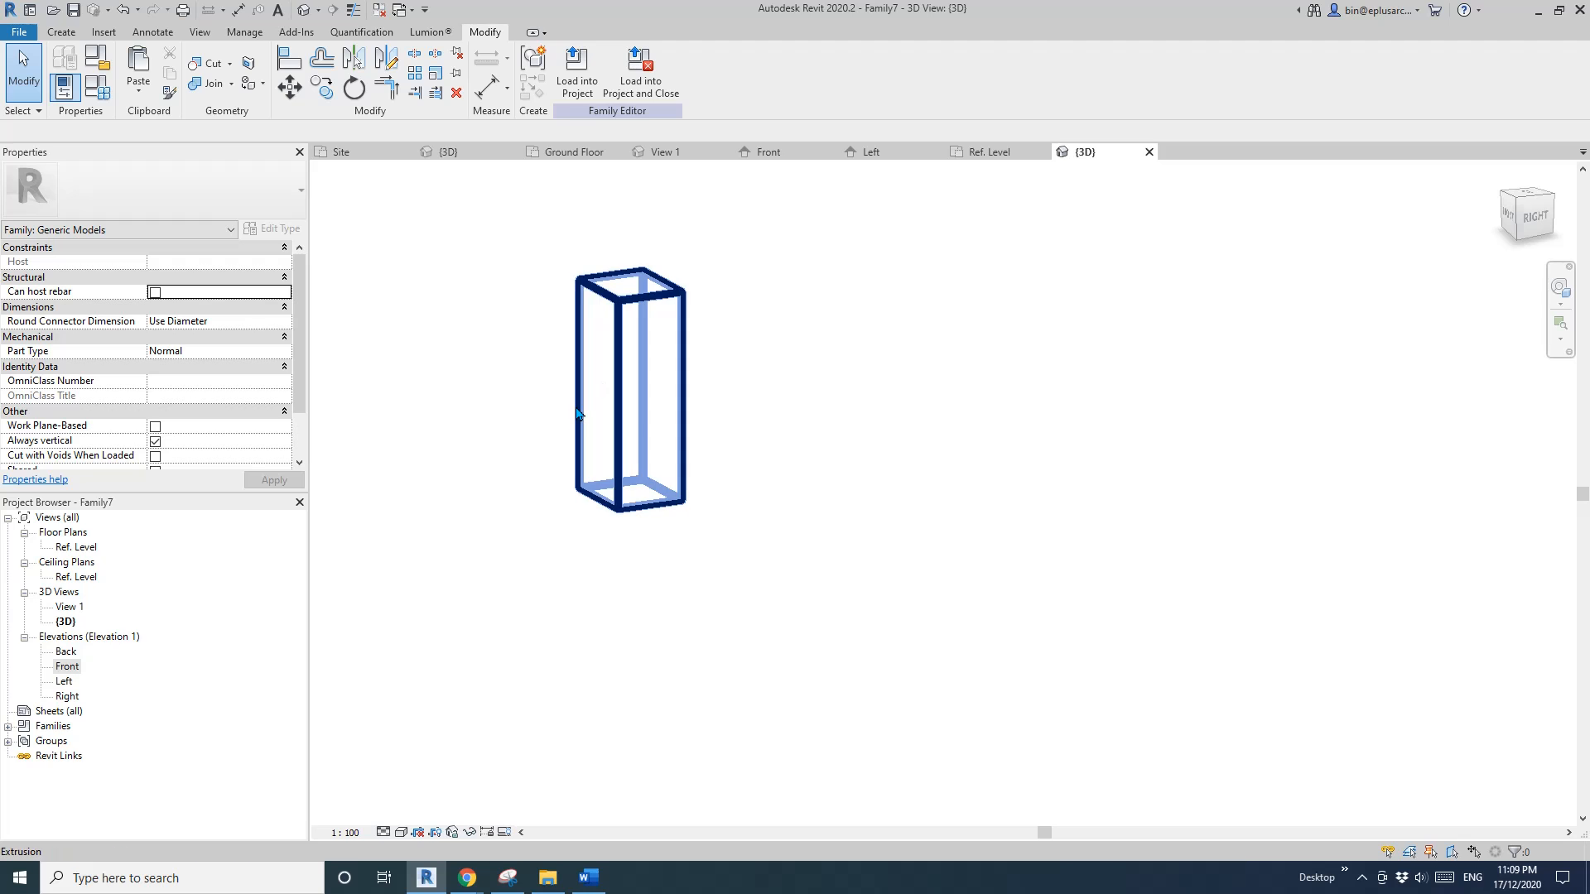
double_click(67, 667)
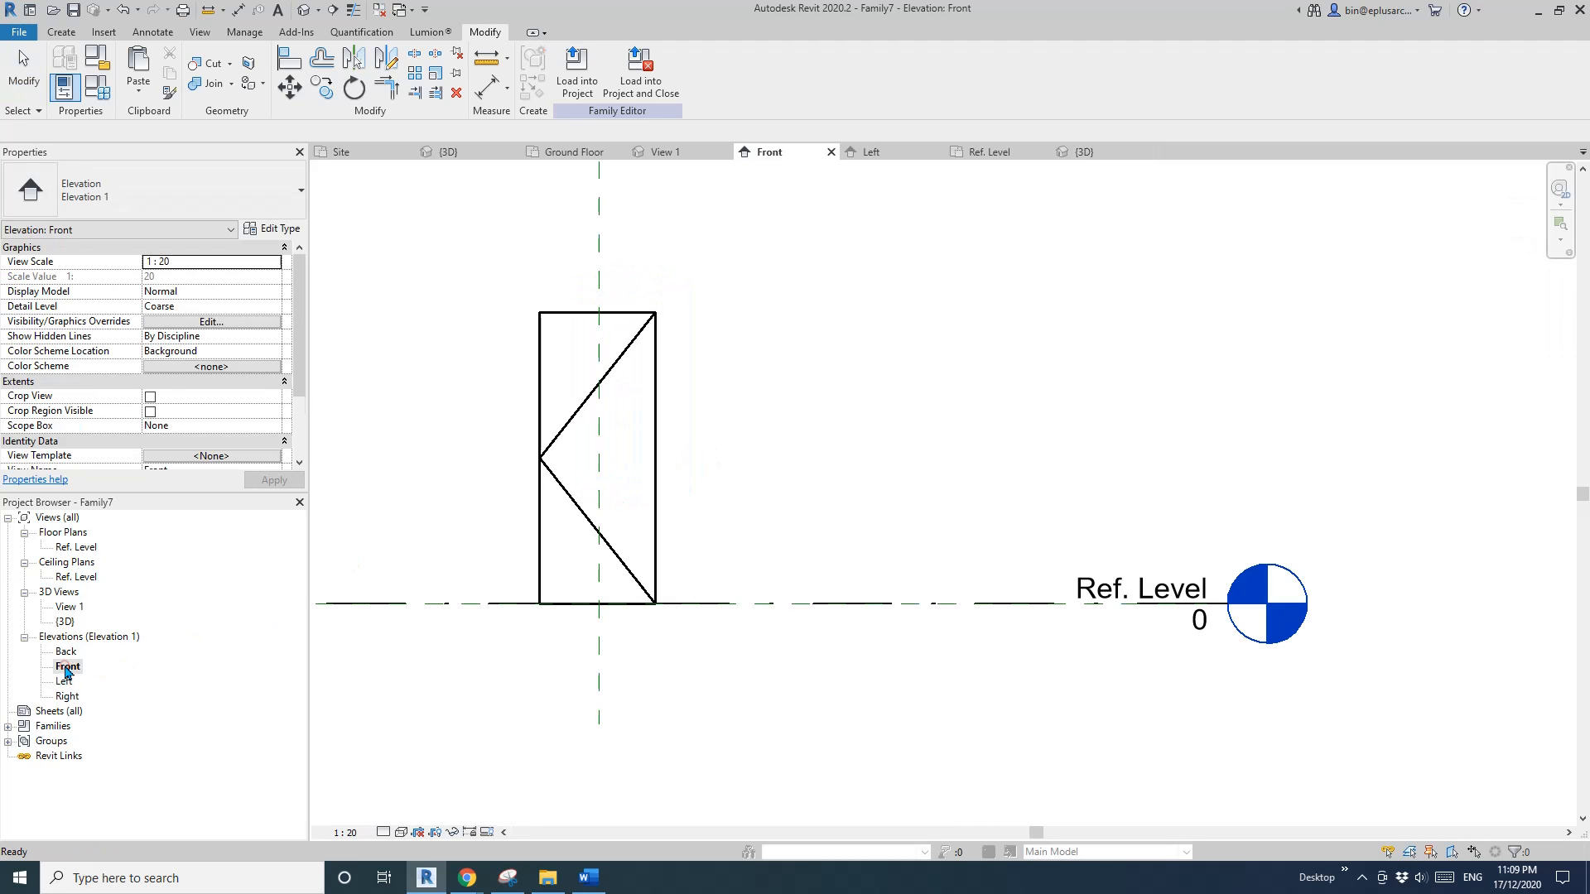
left_click(614, 373)
left_click(578, 502, "ctrl")
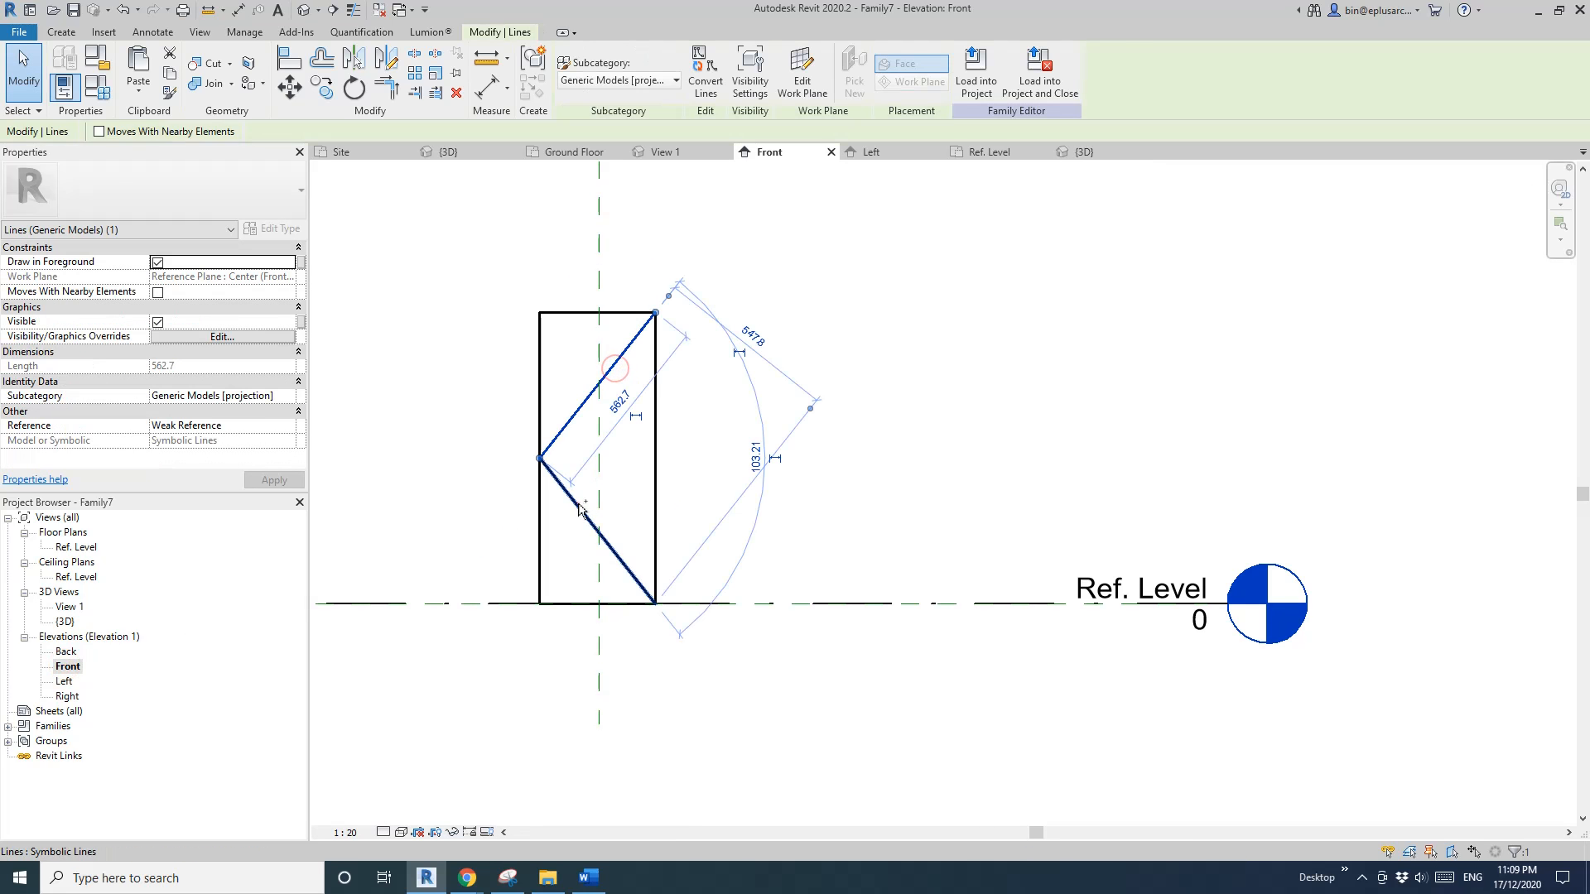
scroll(608, 457, "up", 1)
scroll(609, 458, "up", 1)
middle_click_drag(608, 458, 655, 452)
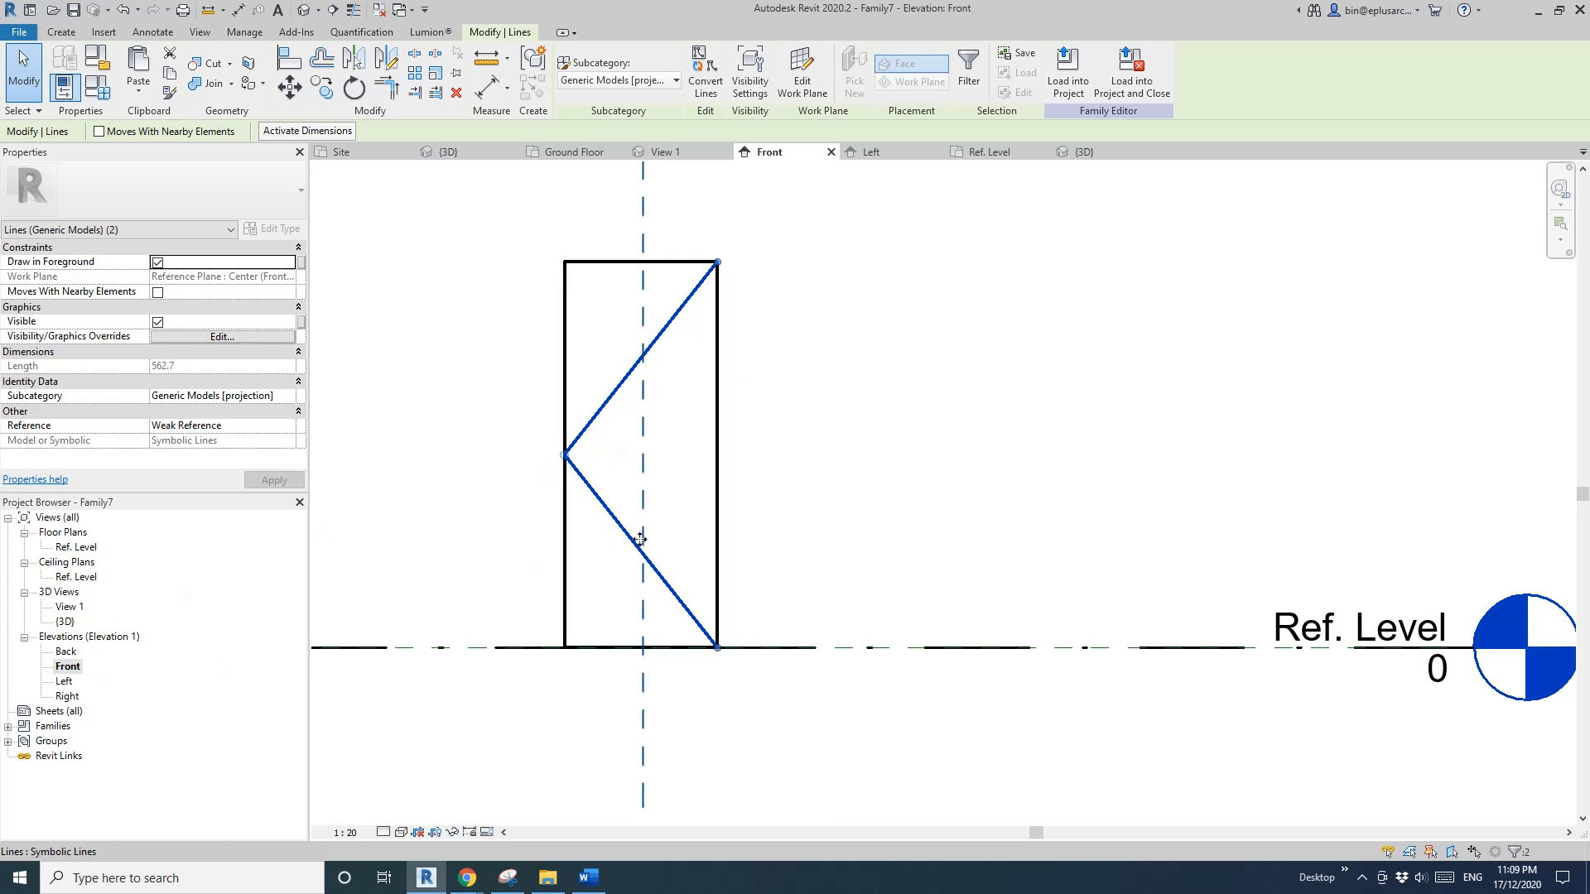
scroll(700, 547, "down", 1)
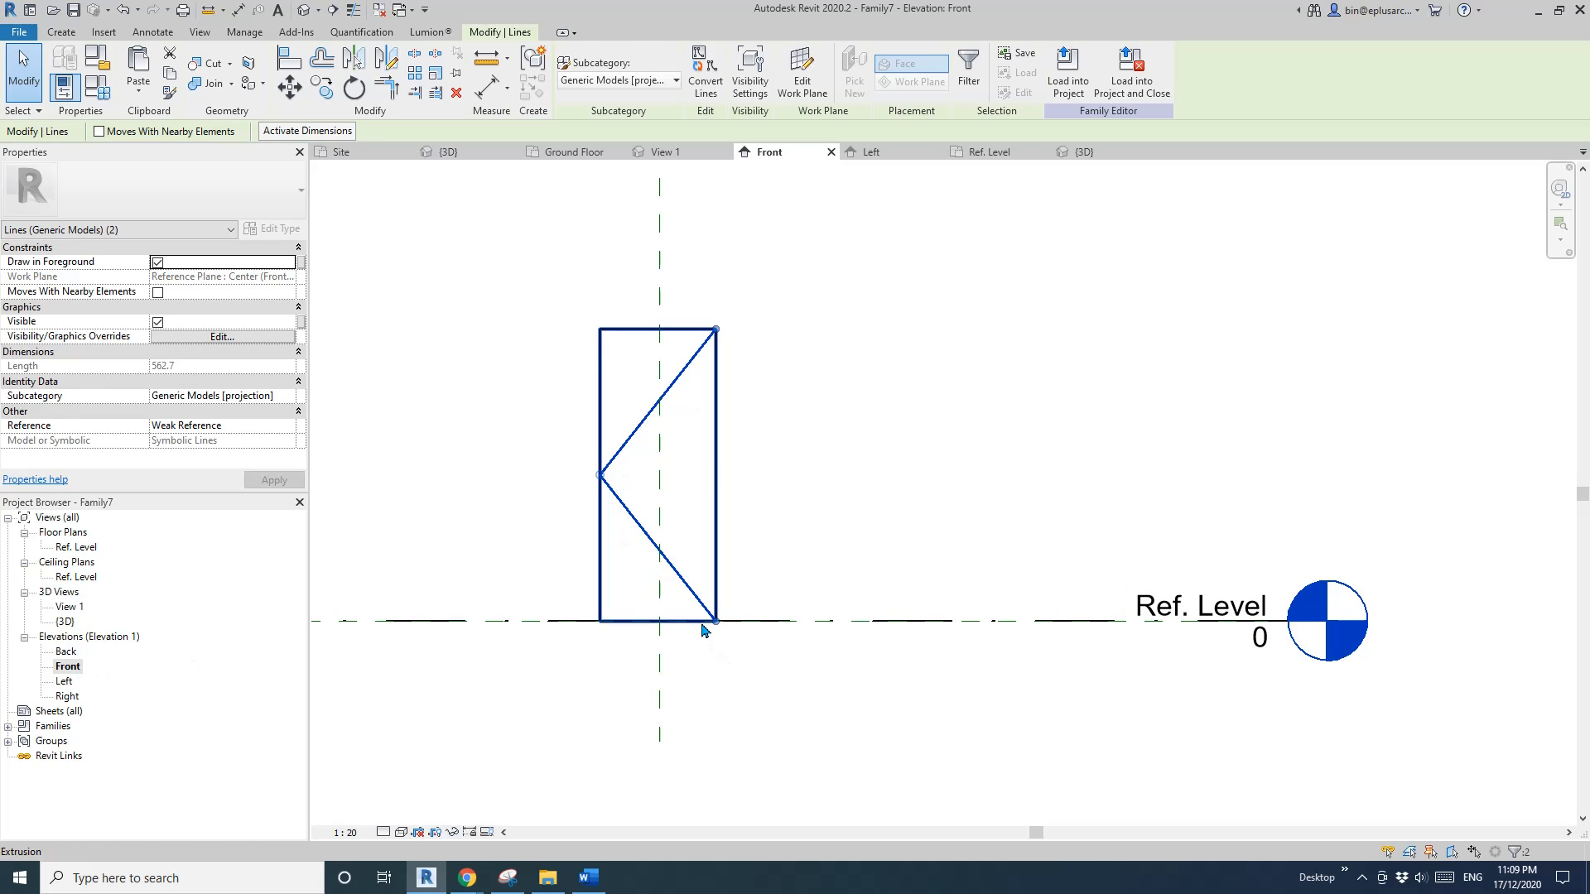
key("Escape")
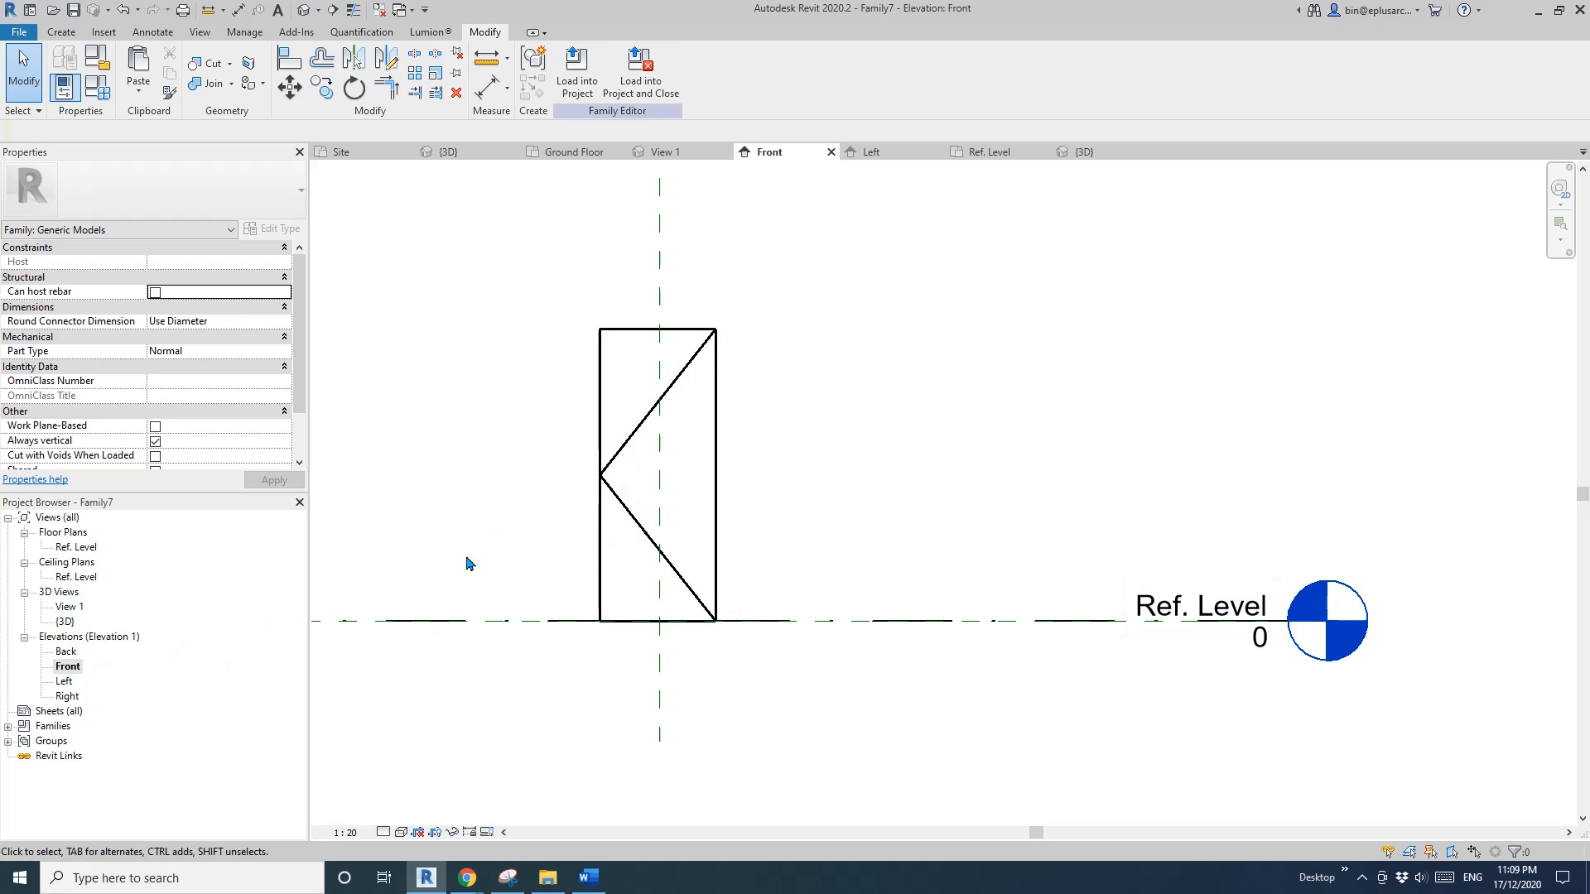
Check whether the symbolic lines display in the Back and Left elevations and in 3D View 1
double_click(67, 652)
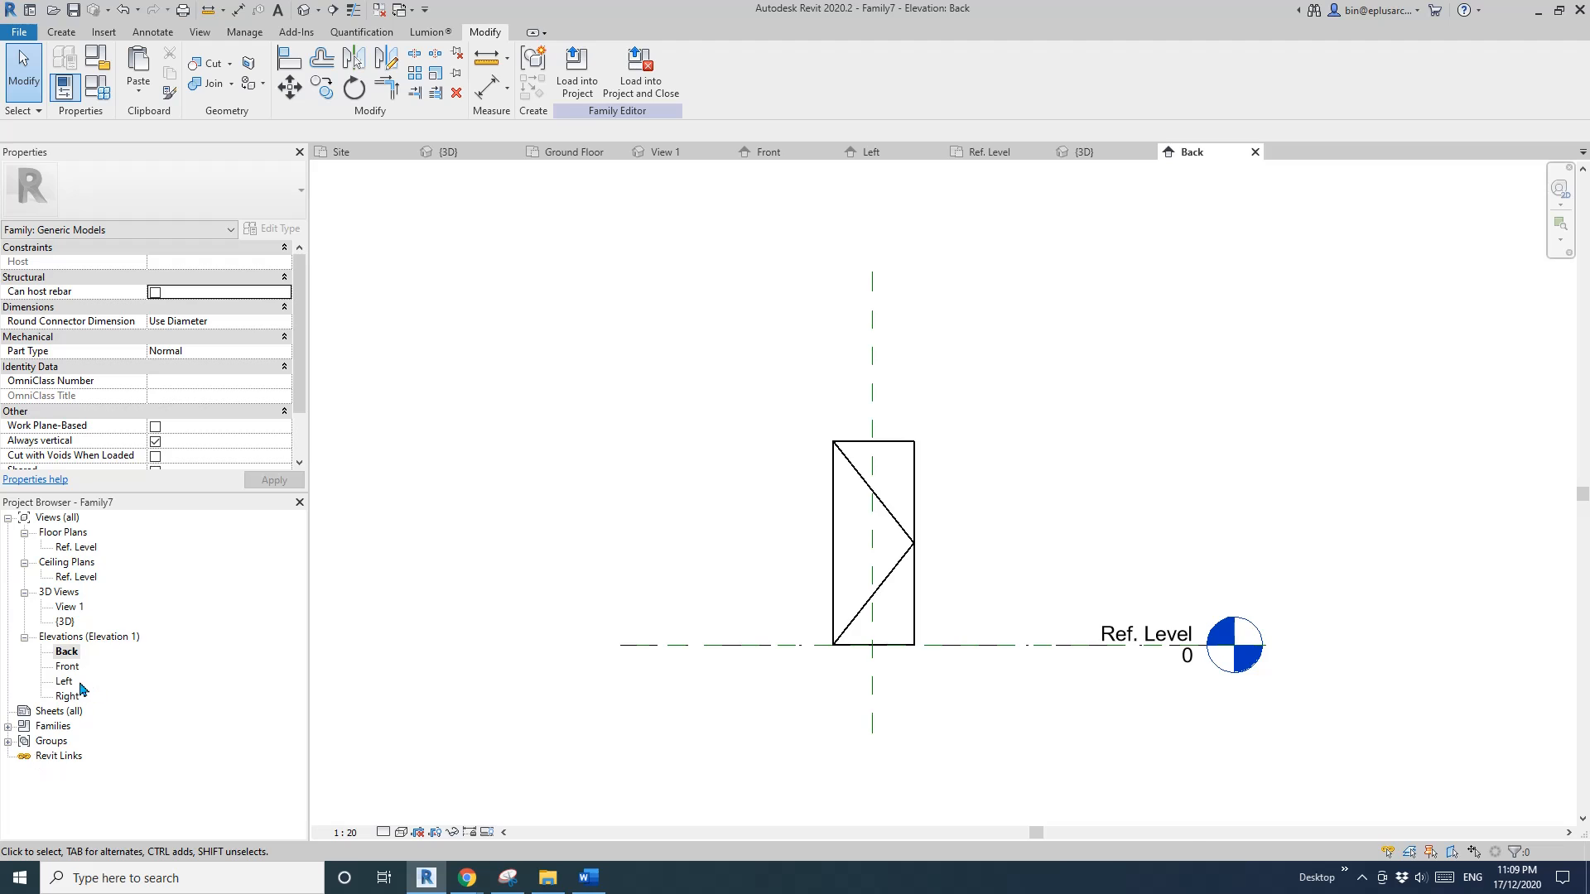
double_click(65, 681)
left_click_drag(525, 332, 651, 715)
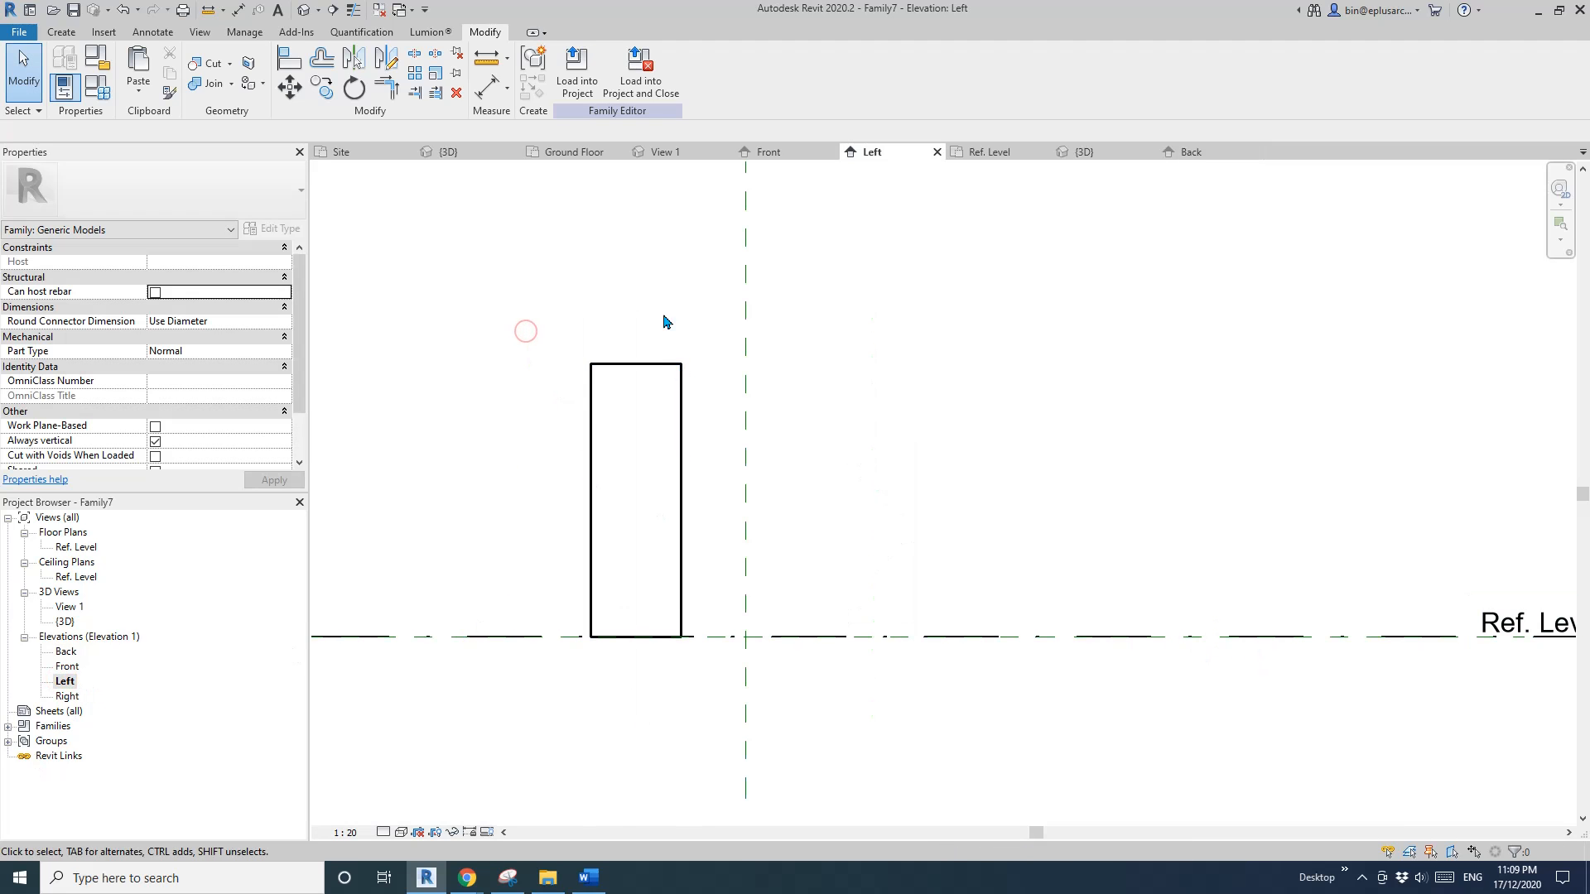
left_click_drag(661, 311, 727, 598)
left_click_drag(519, 310, 638, 689)
double_click(70, 606)
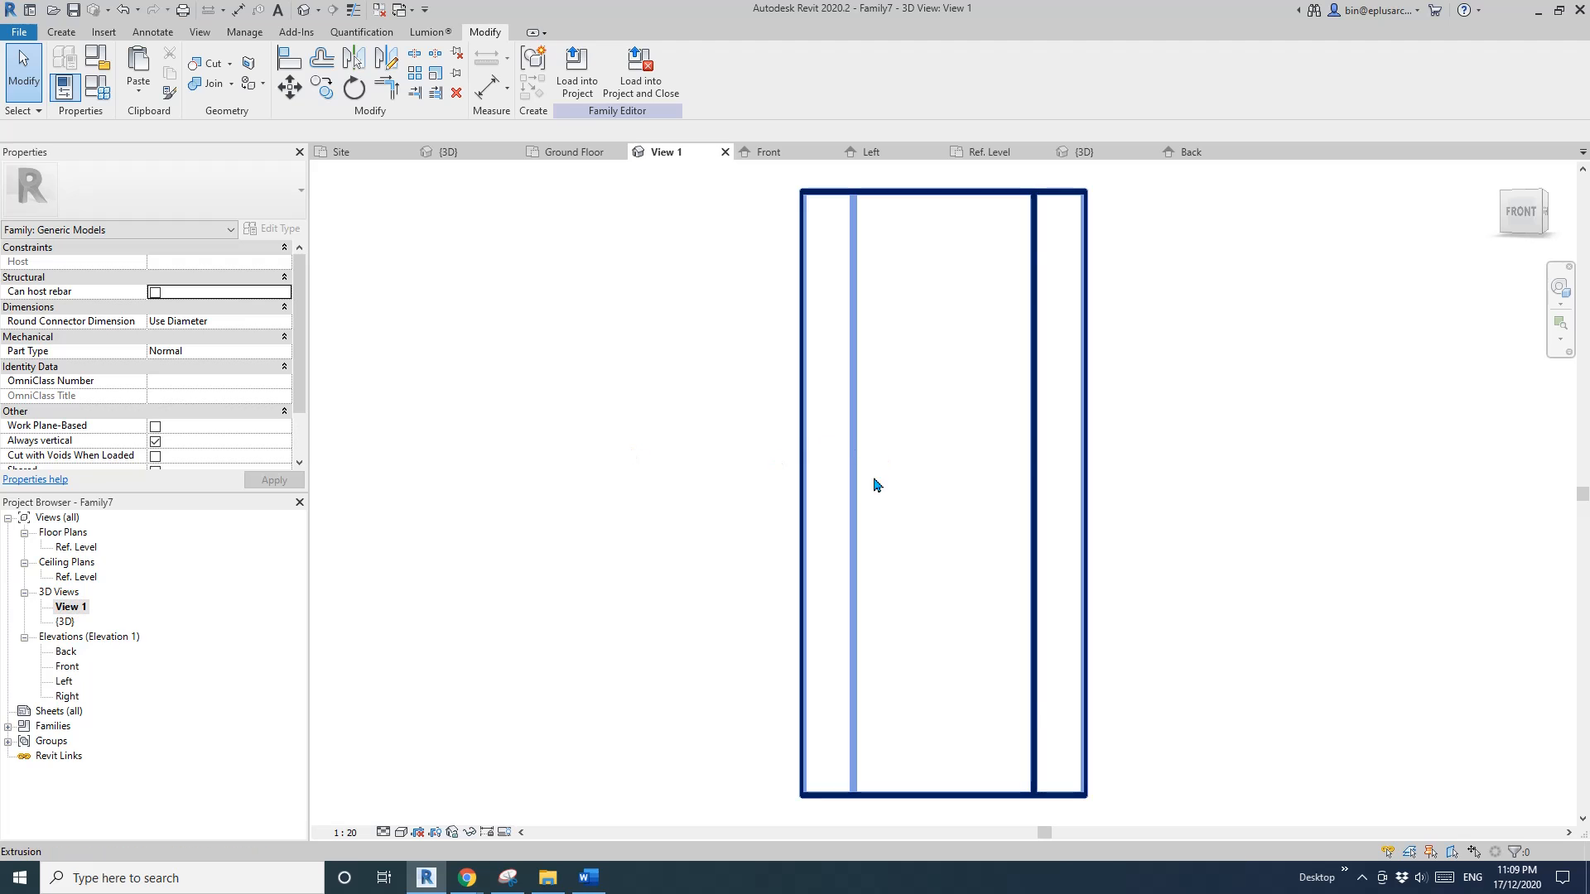
scroll(928, 468, "down", 1)
middle_click_drag(916, 445, 685, 546)
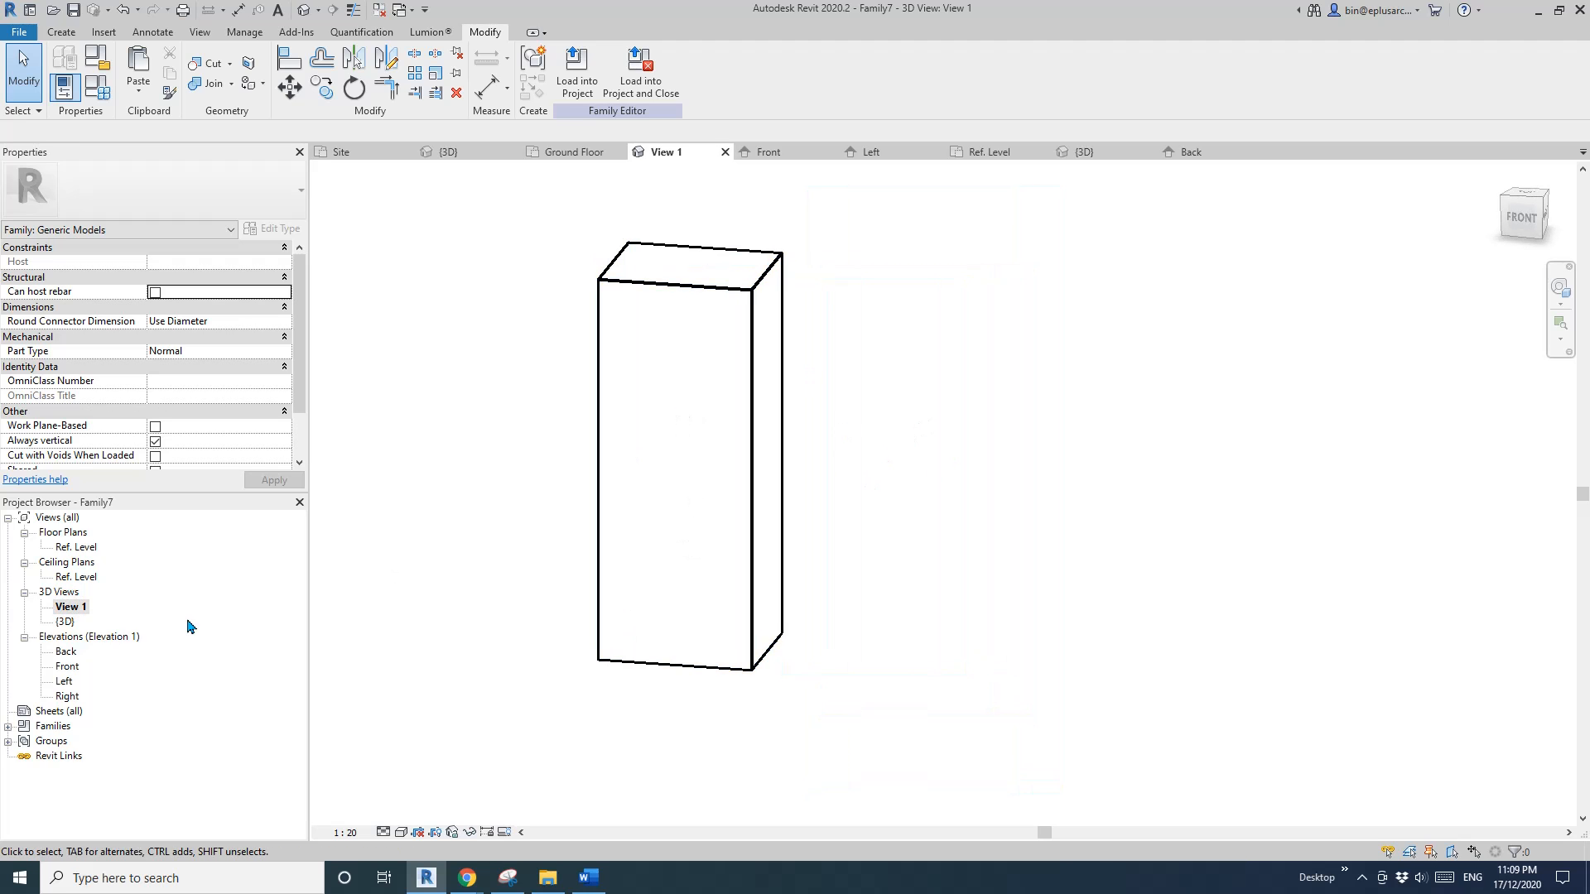
Return to the Front elevation and inspect the two slanted symbolic lines and their properties
double_click(67, 667)
scroll(642, 447, "up", 2)
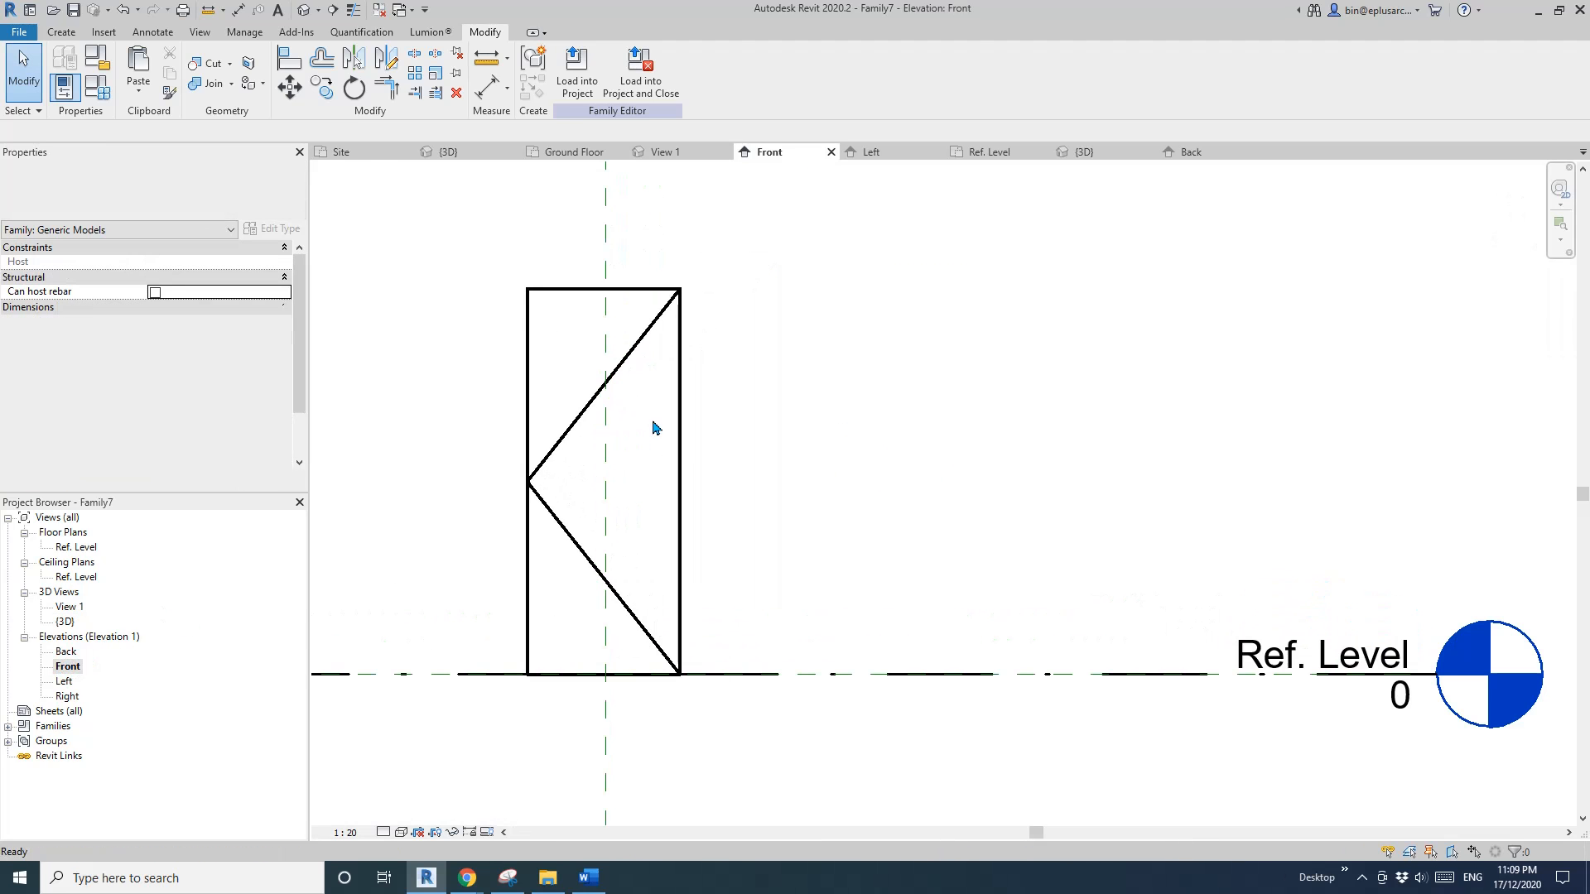
left_click(599, 400)
left_click(573, 537, "ctrl")
left_click(937, 382)
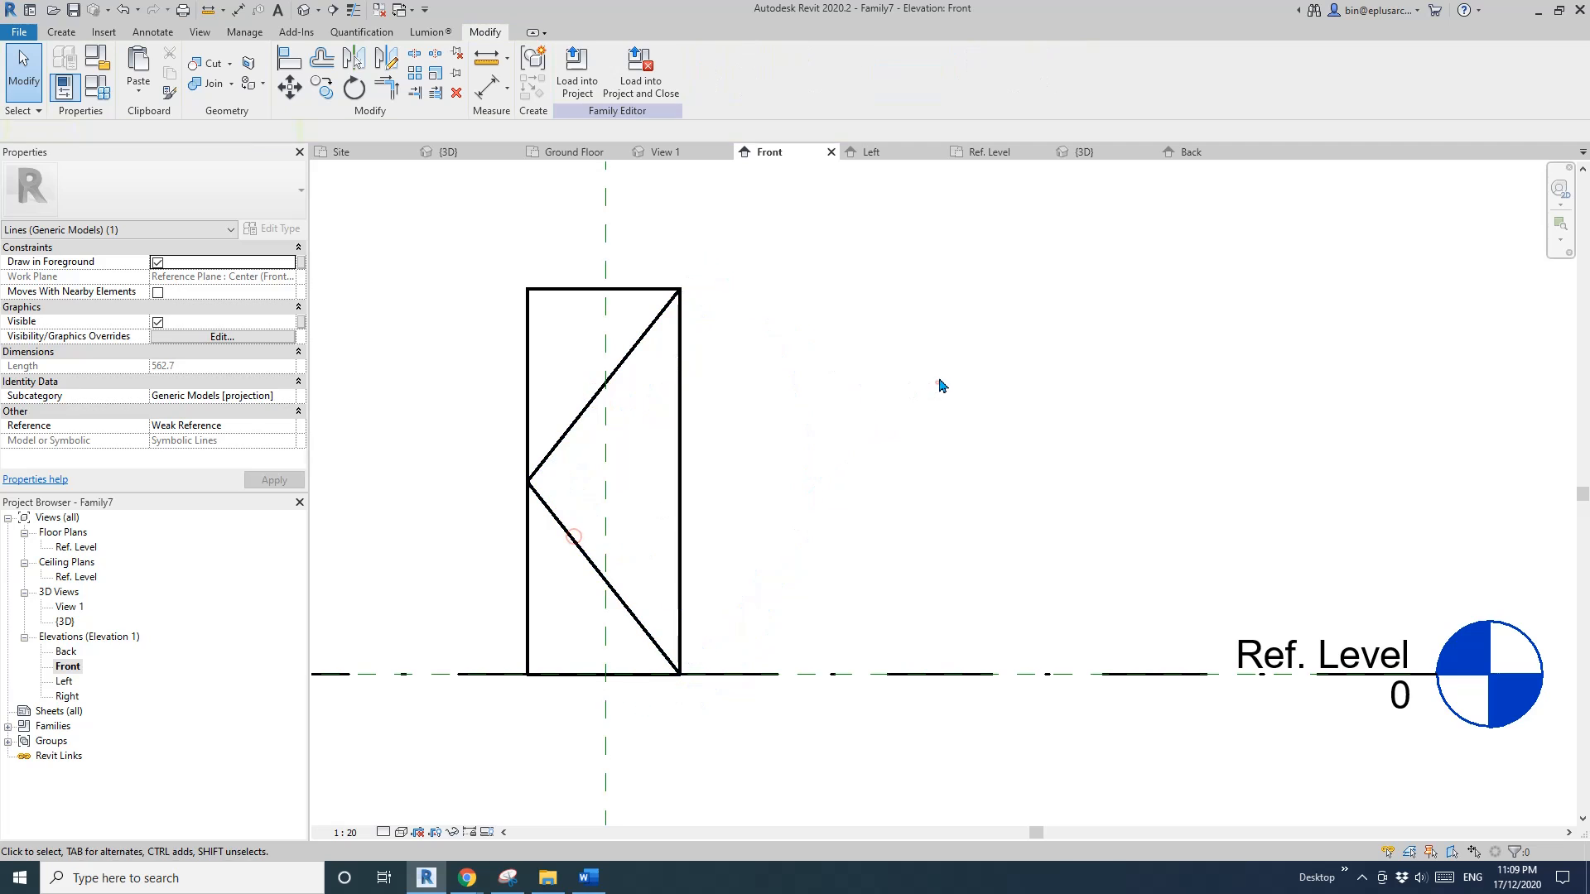
scroll(760, 380, "down", 2)
scroll(742, 398, "up", 2)
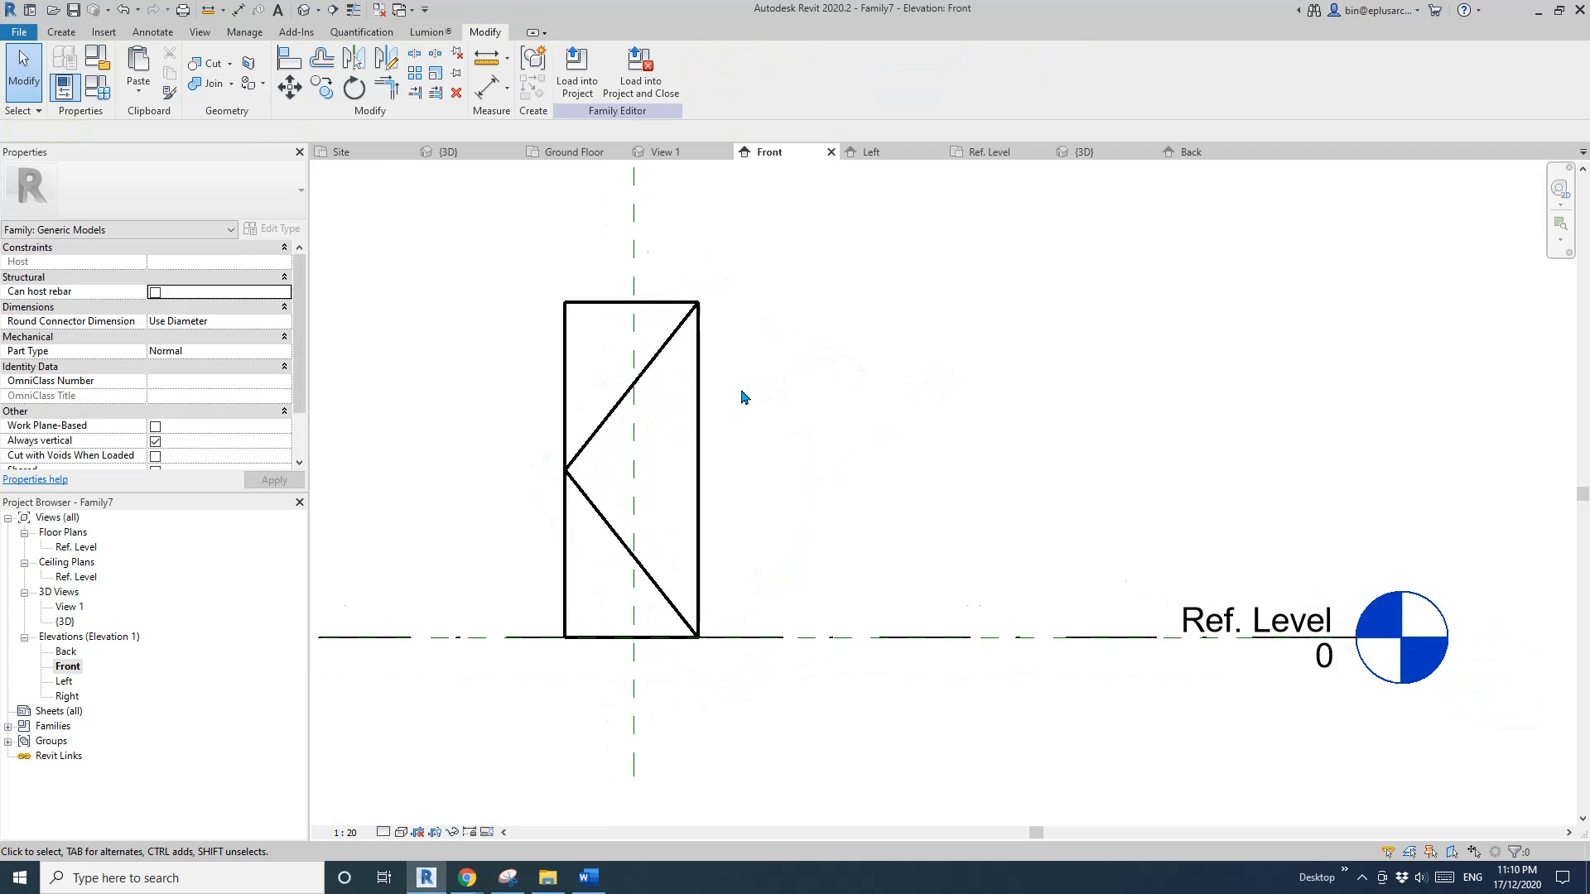
middle_click_drag(771, 405, 897, 399)
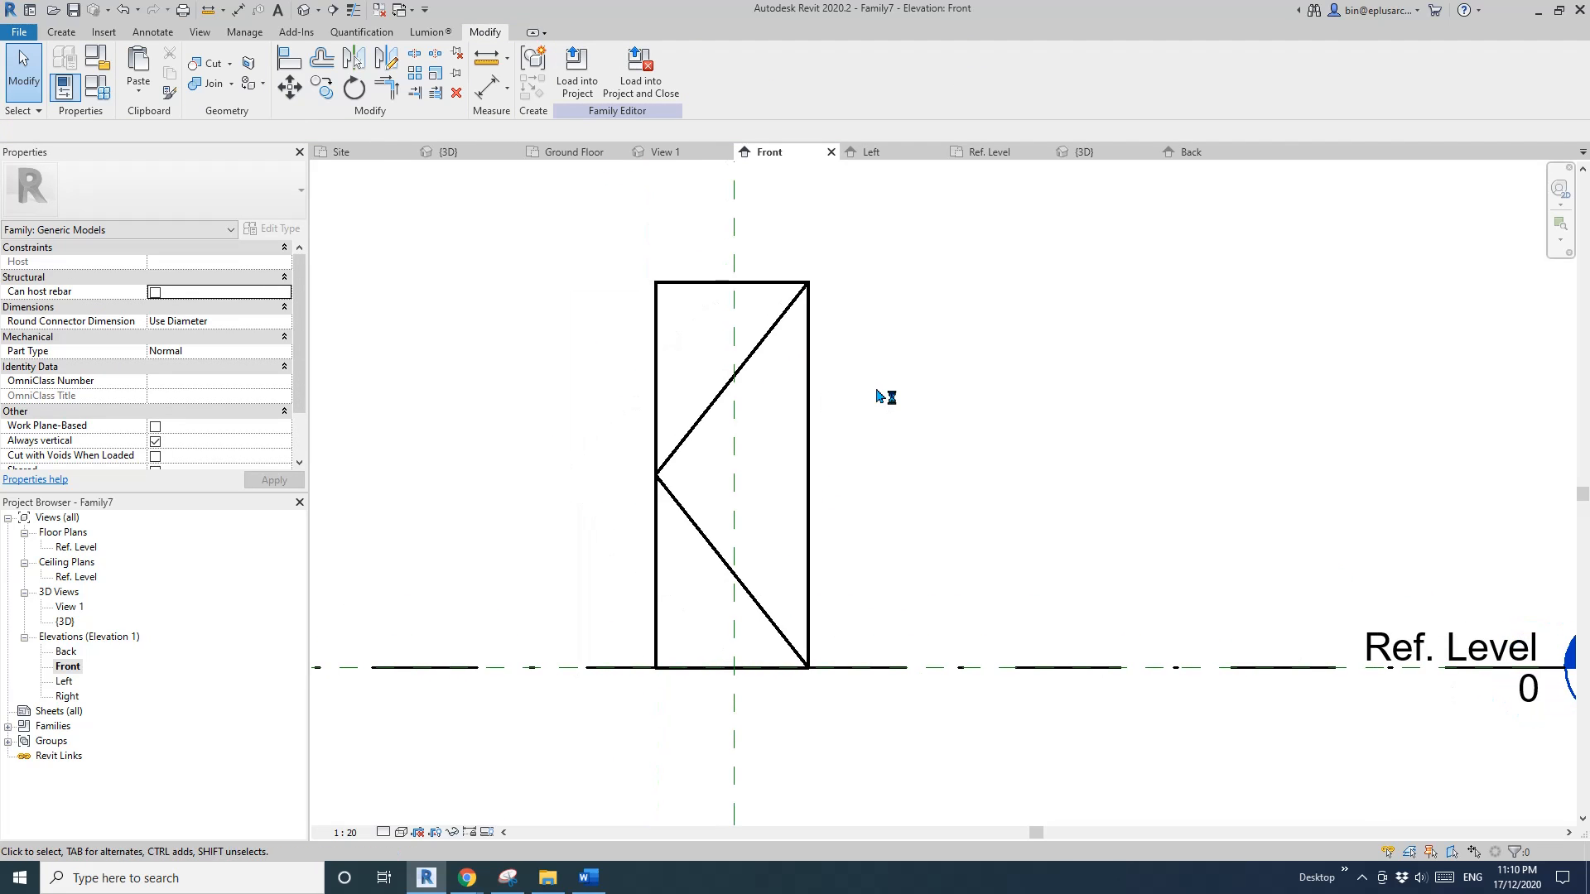
left_click(753, 362)
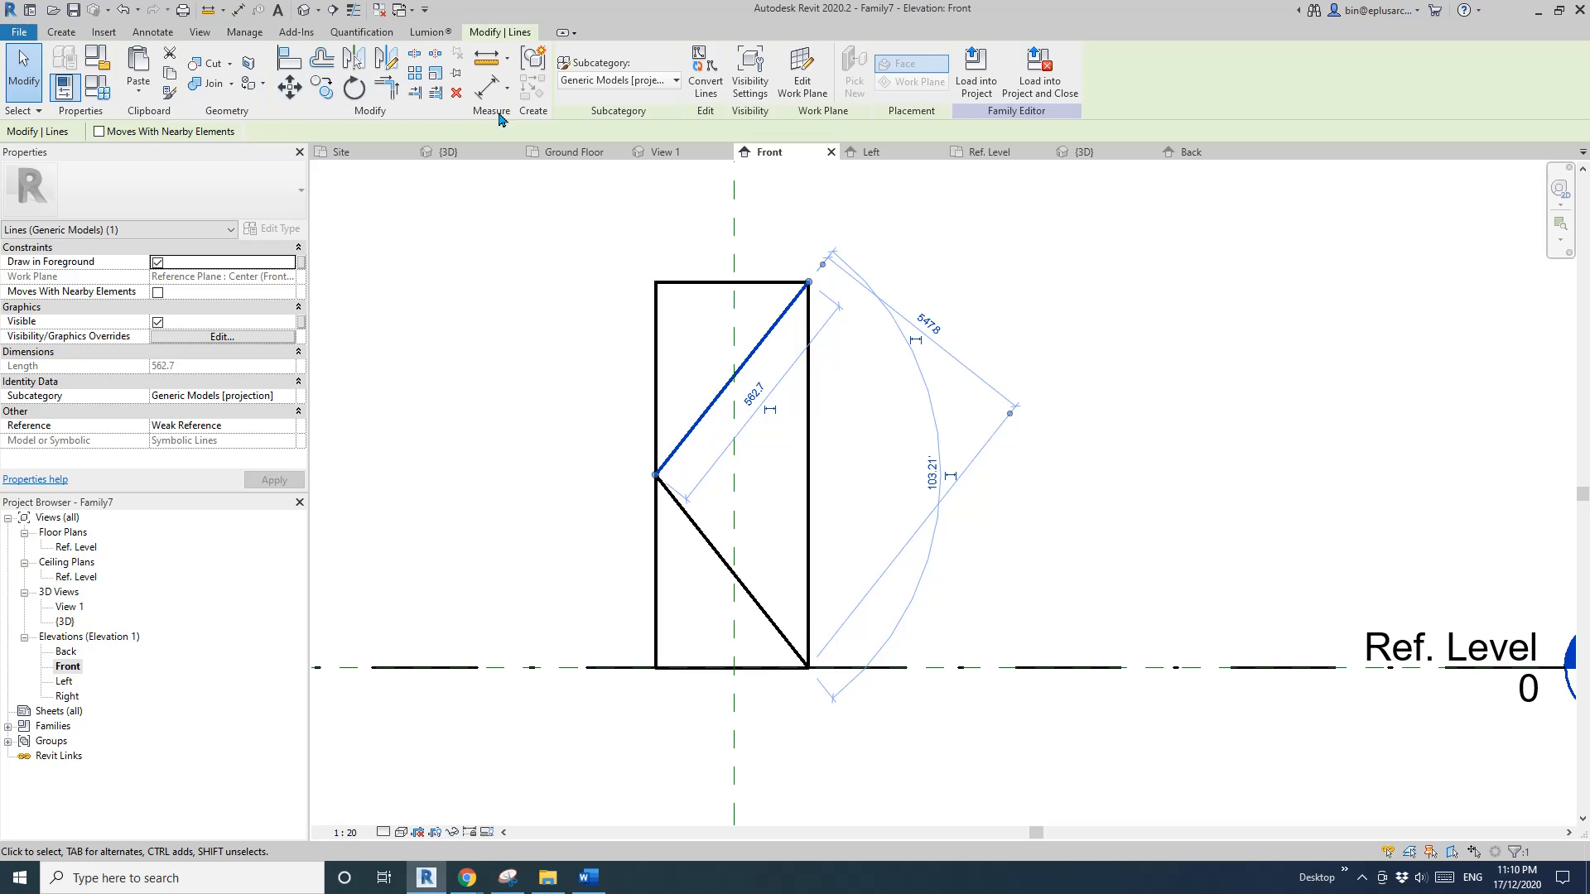
key("Escape")
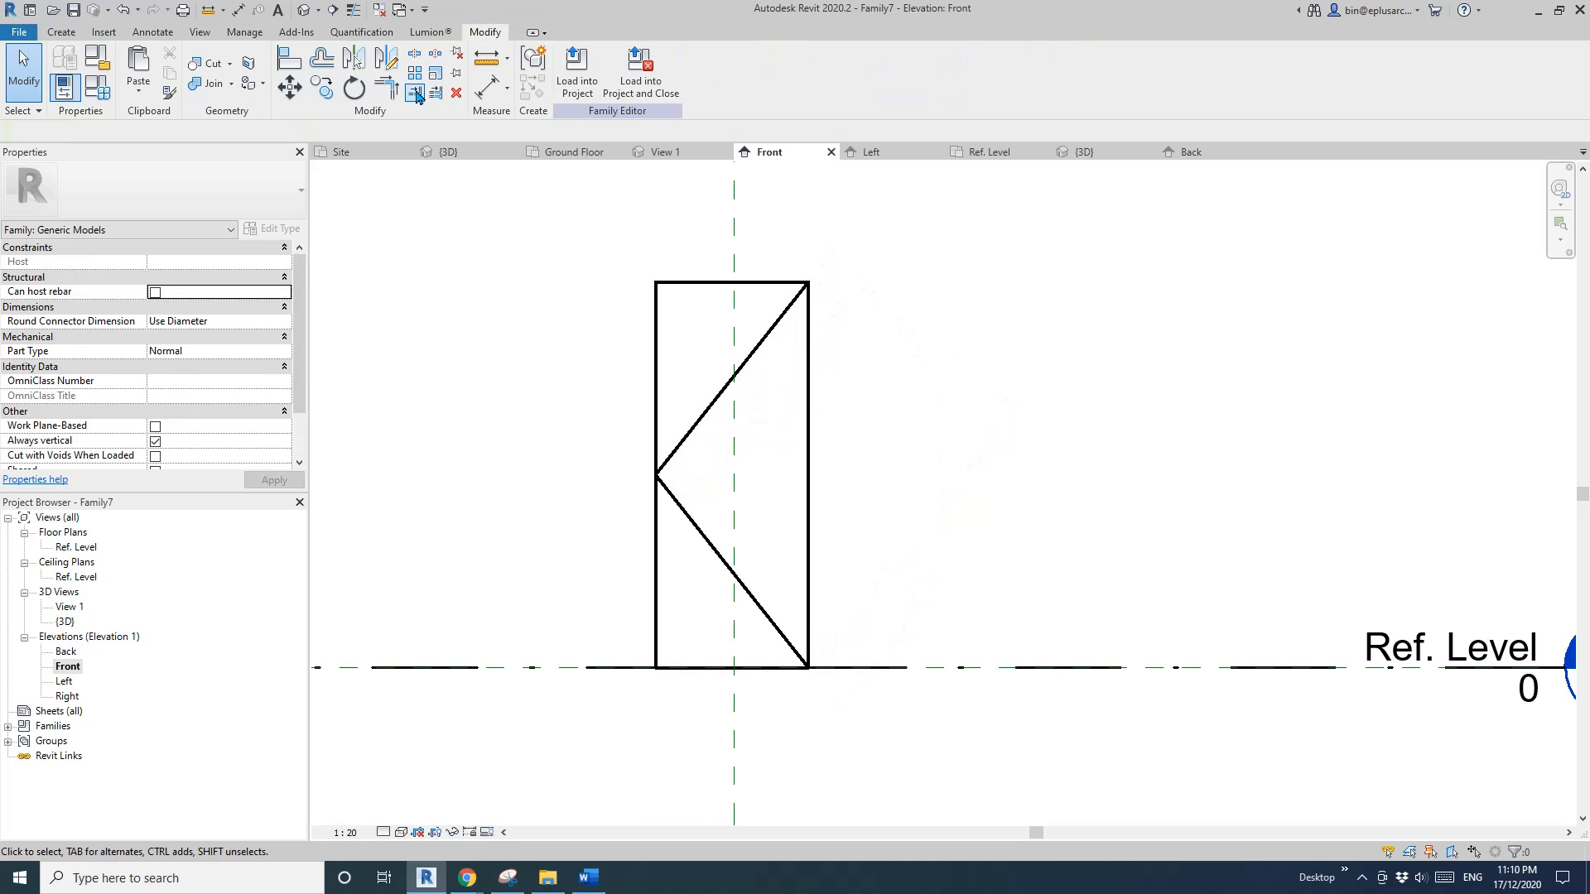
Read the description of the Line Styles setting and recheck the properties of both symbolic lines
left_click(244, 38)
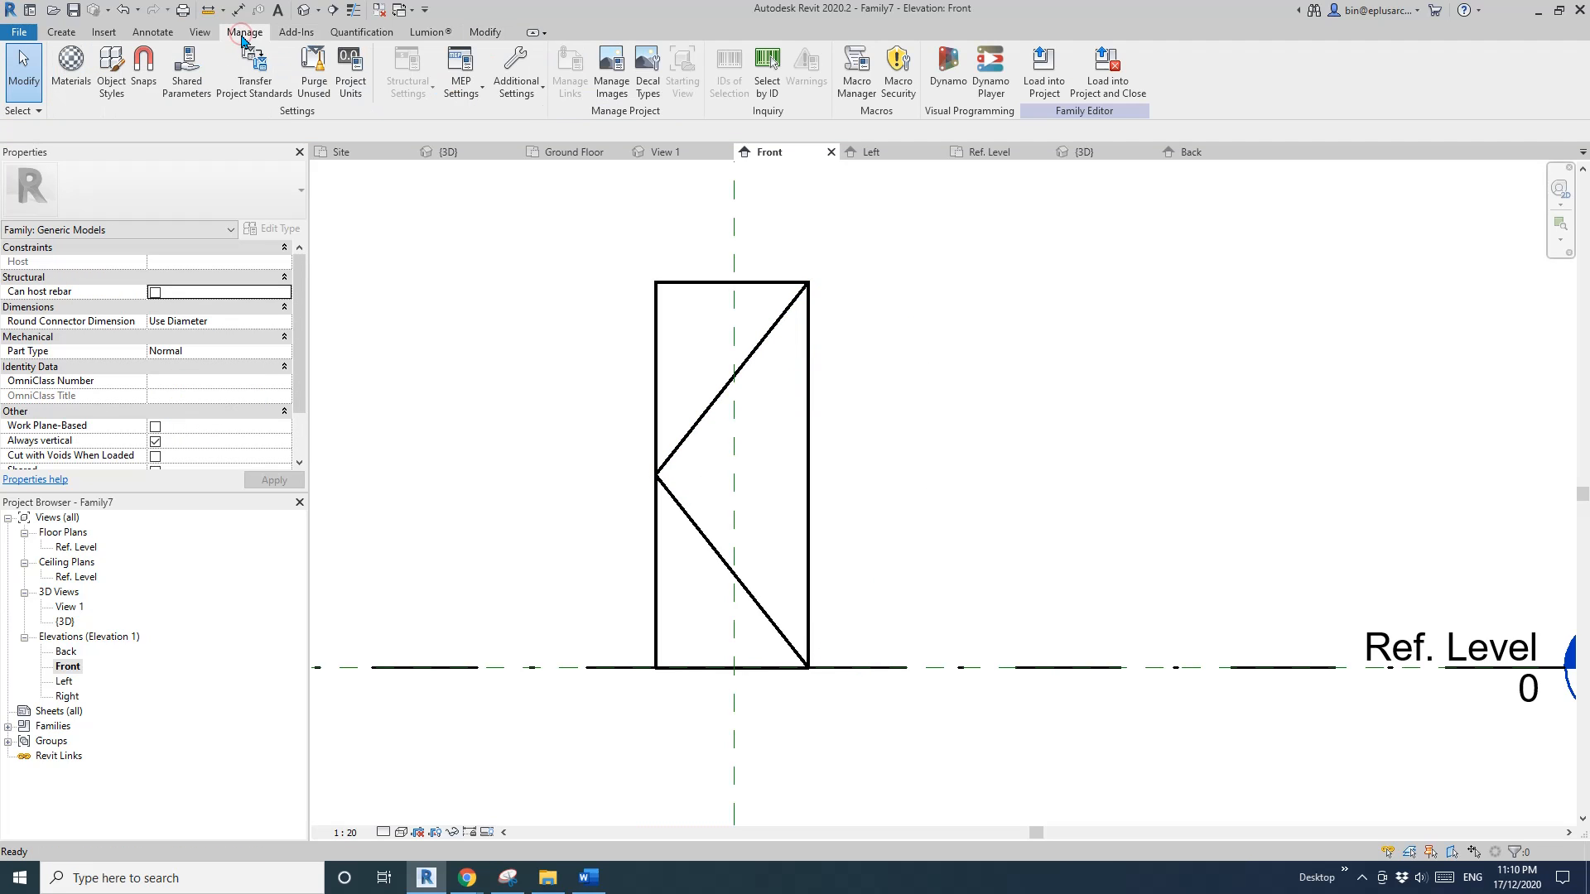
left_click(517, 97)
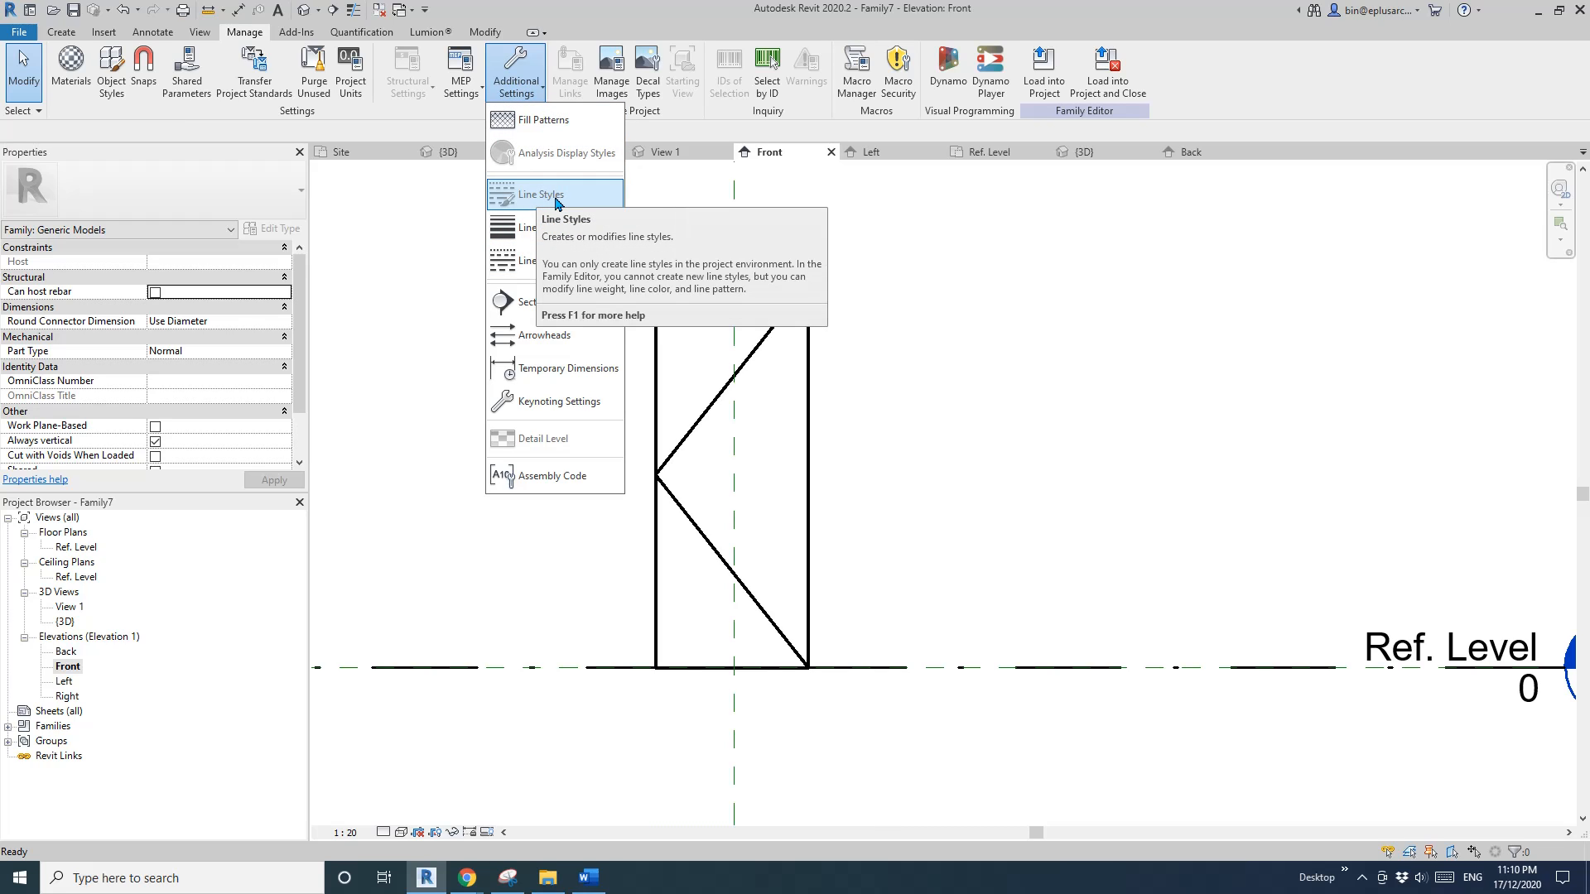
left_click(965, 255)
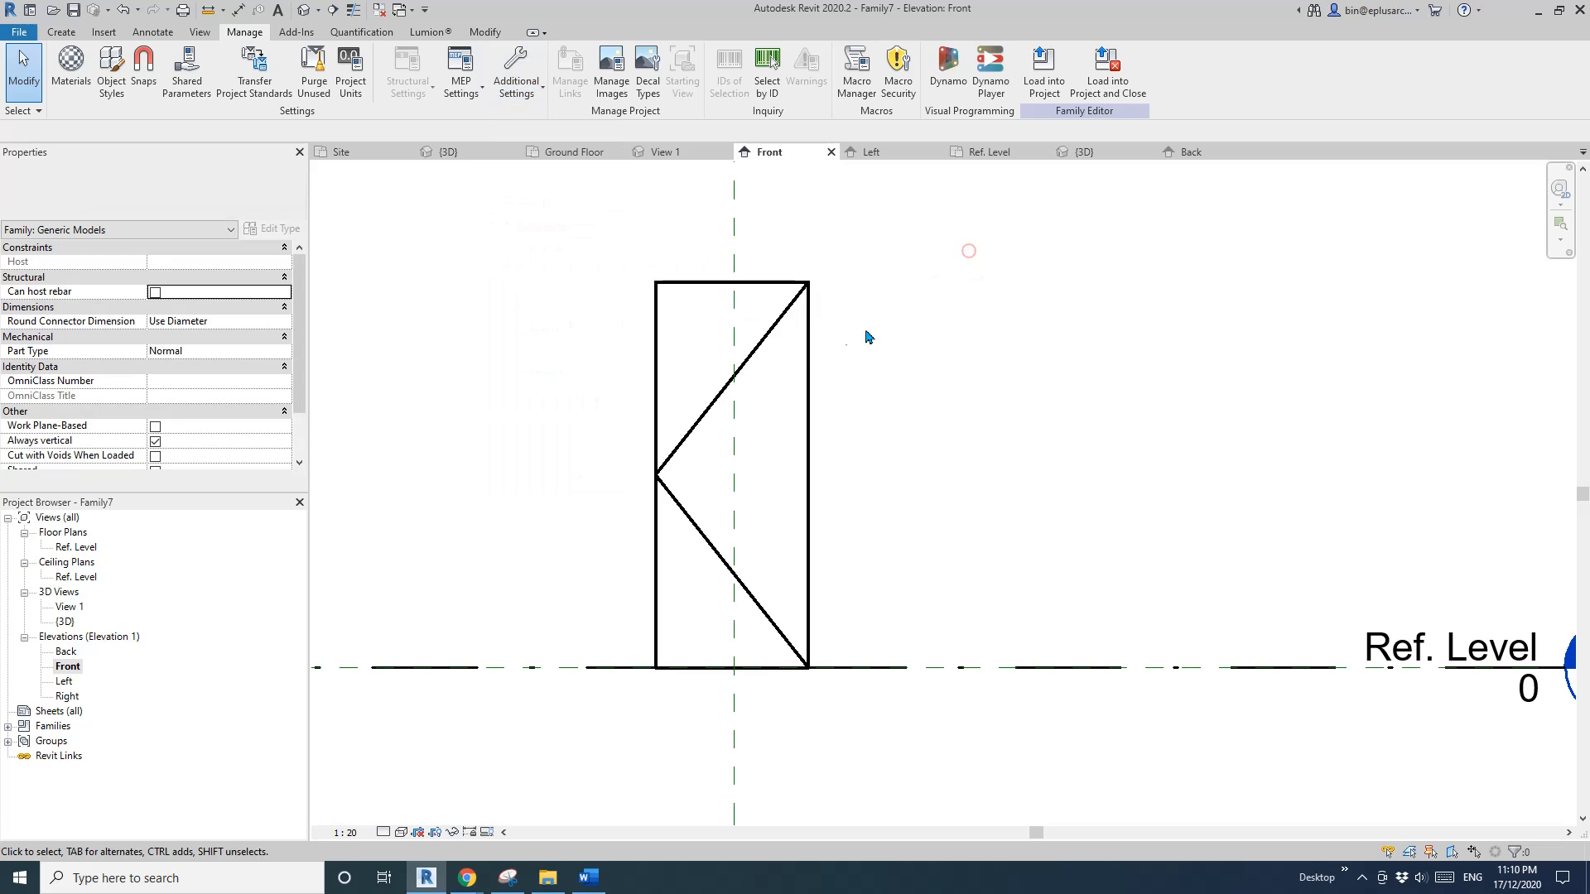
left_click(763, 339)
left_click(713, 543, "ctrl")
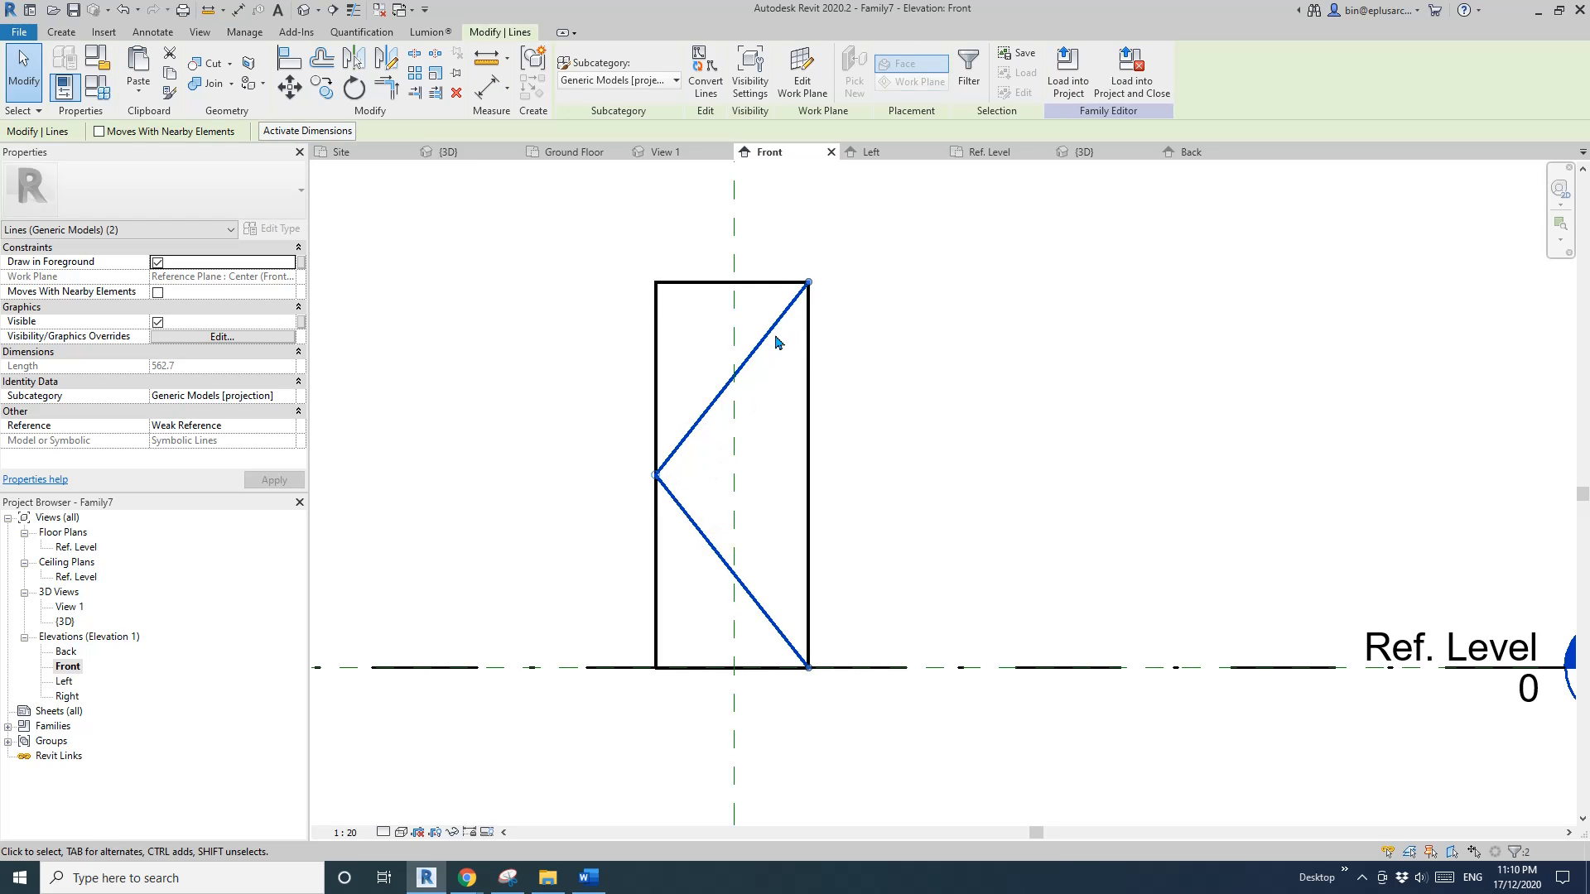
left_click(914, 444)
middle_click_drag(631, 390, 567, 370)
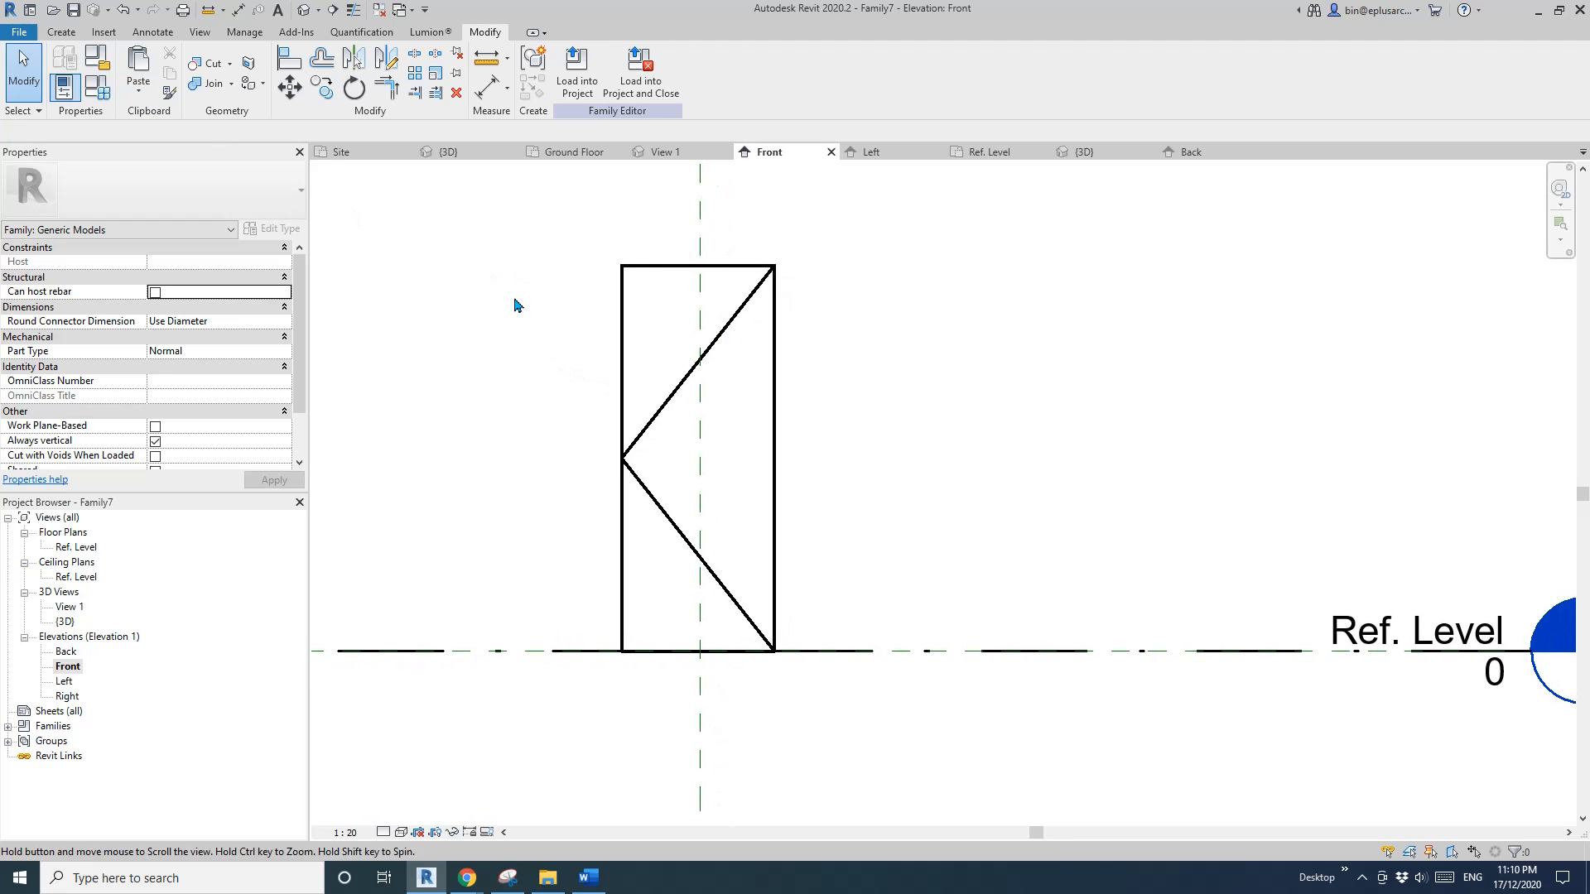
scroll(530, 306, "up", 1)
Change the family category from Generic Models to Casework
left_click(110, 76)
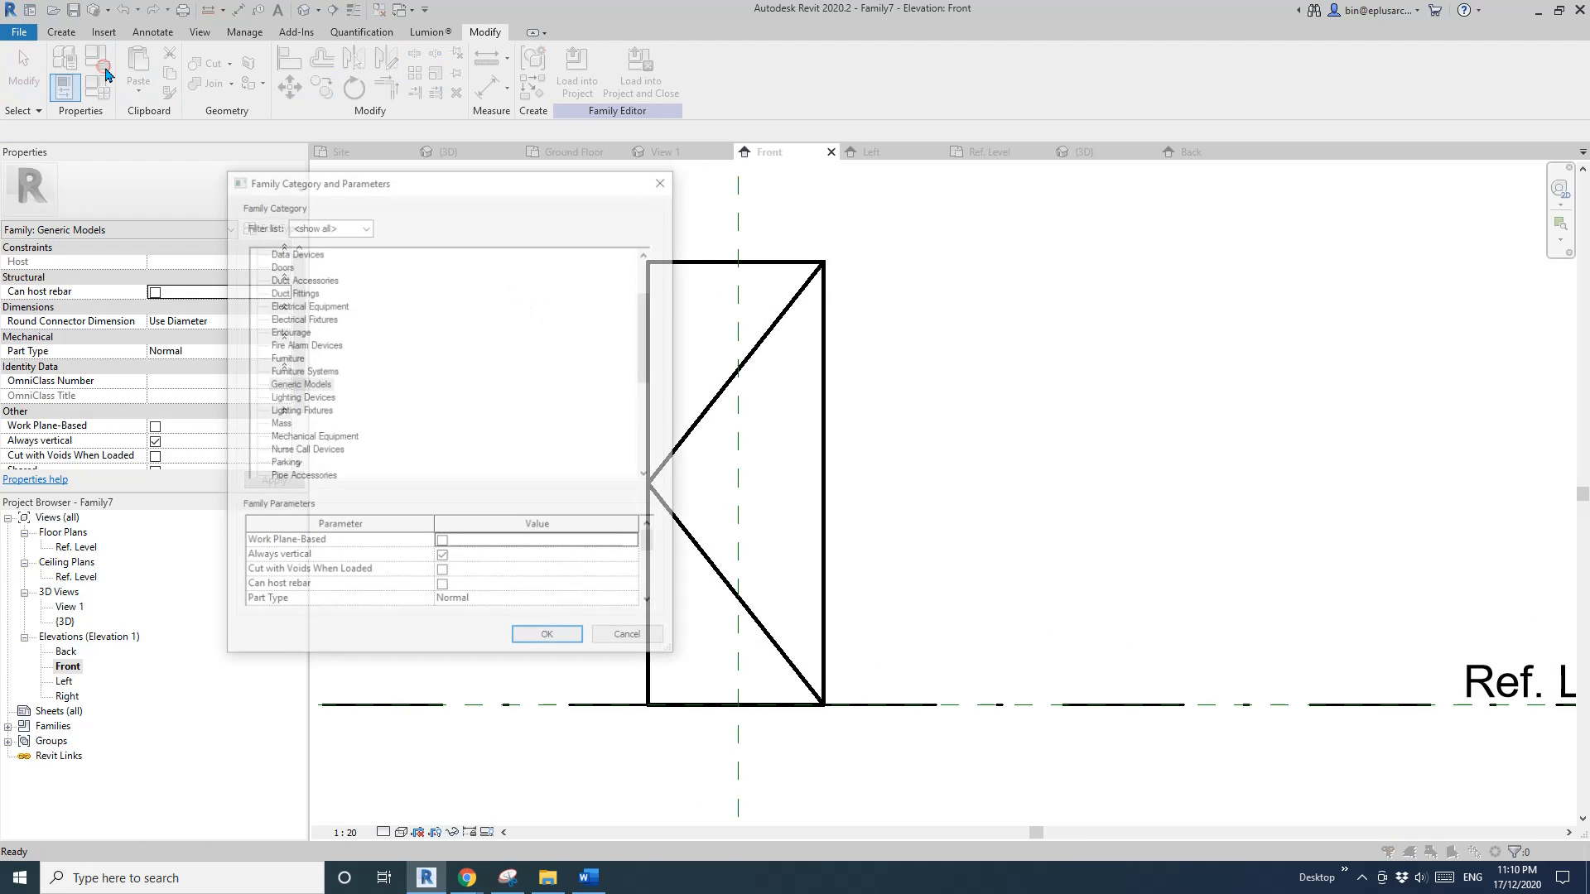
left_click_drag(453, 177, 307, 151)
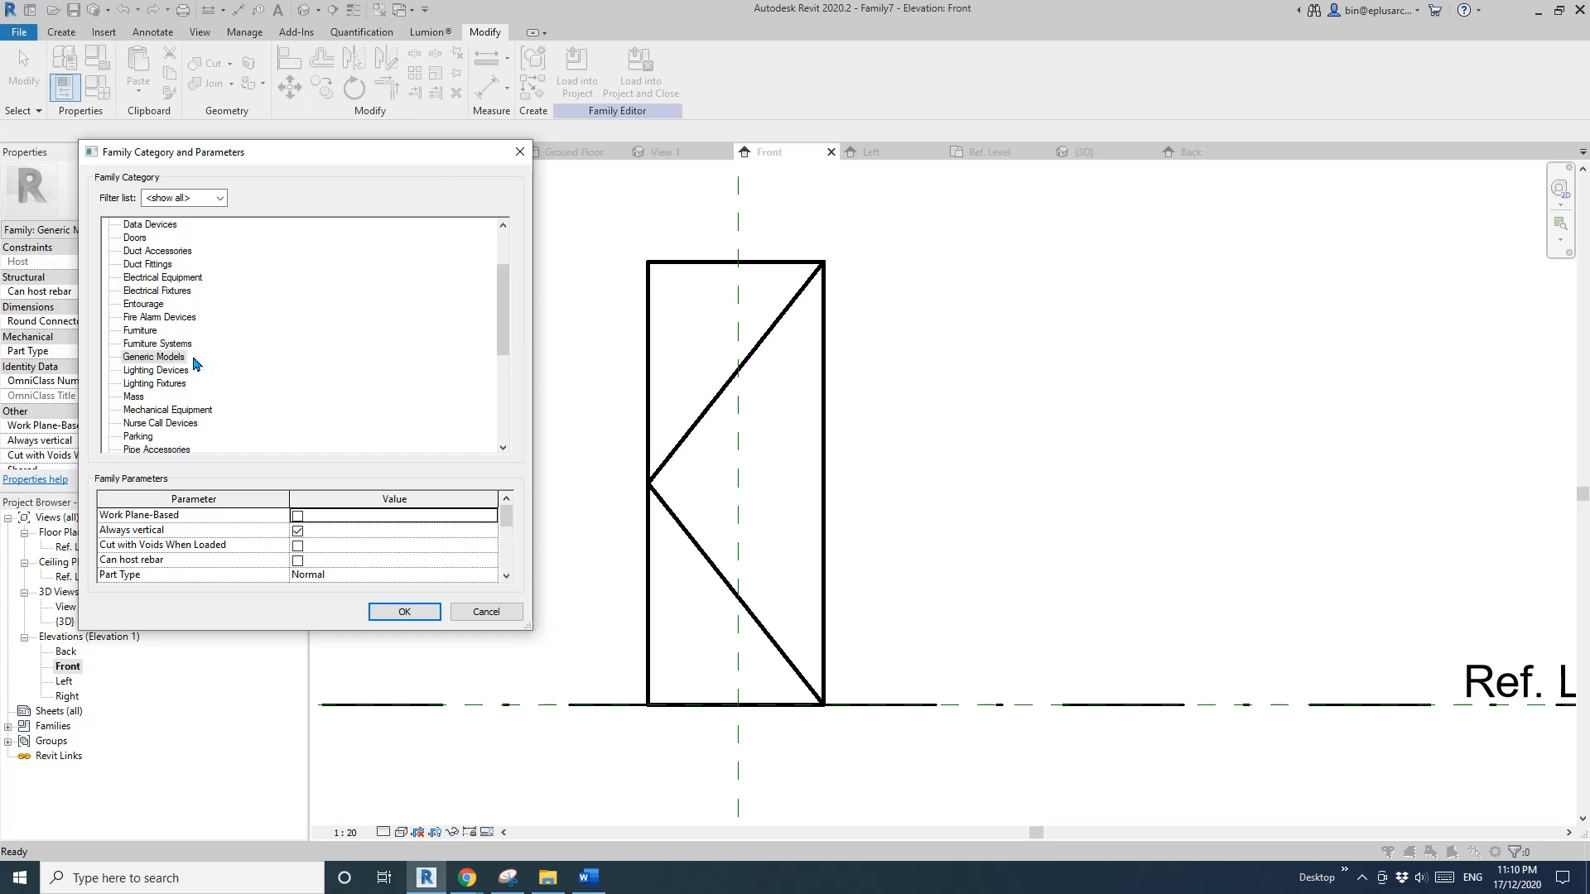
left_click(520, 152)
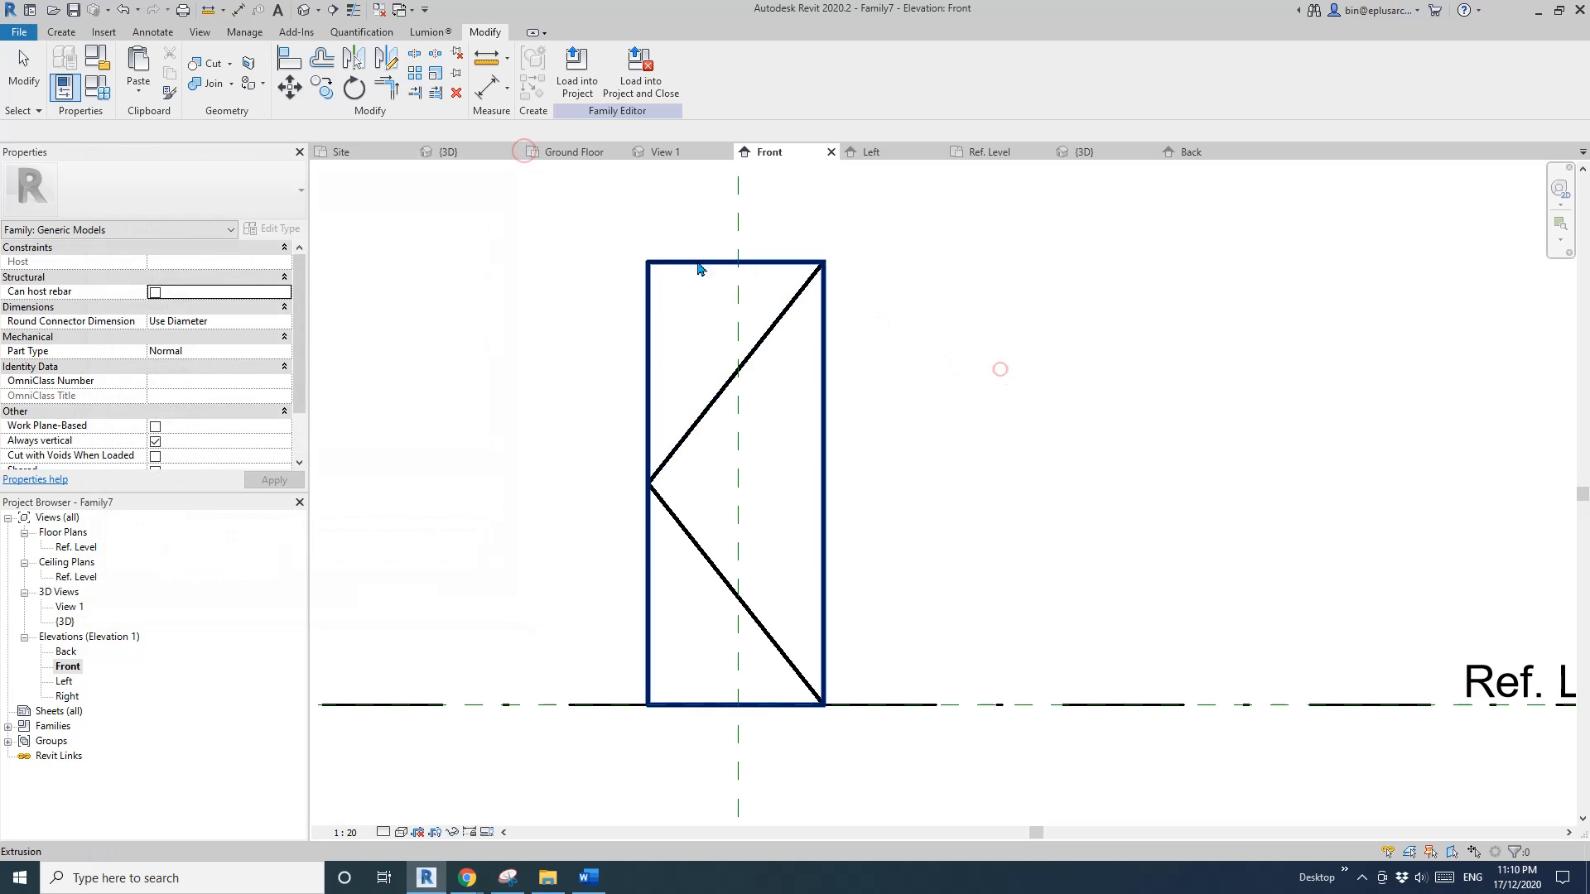
left_click(98, 58)
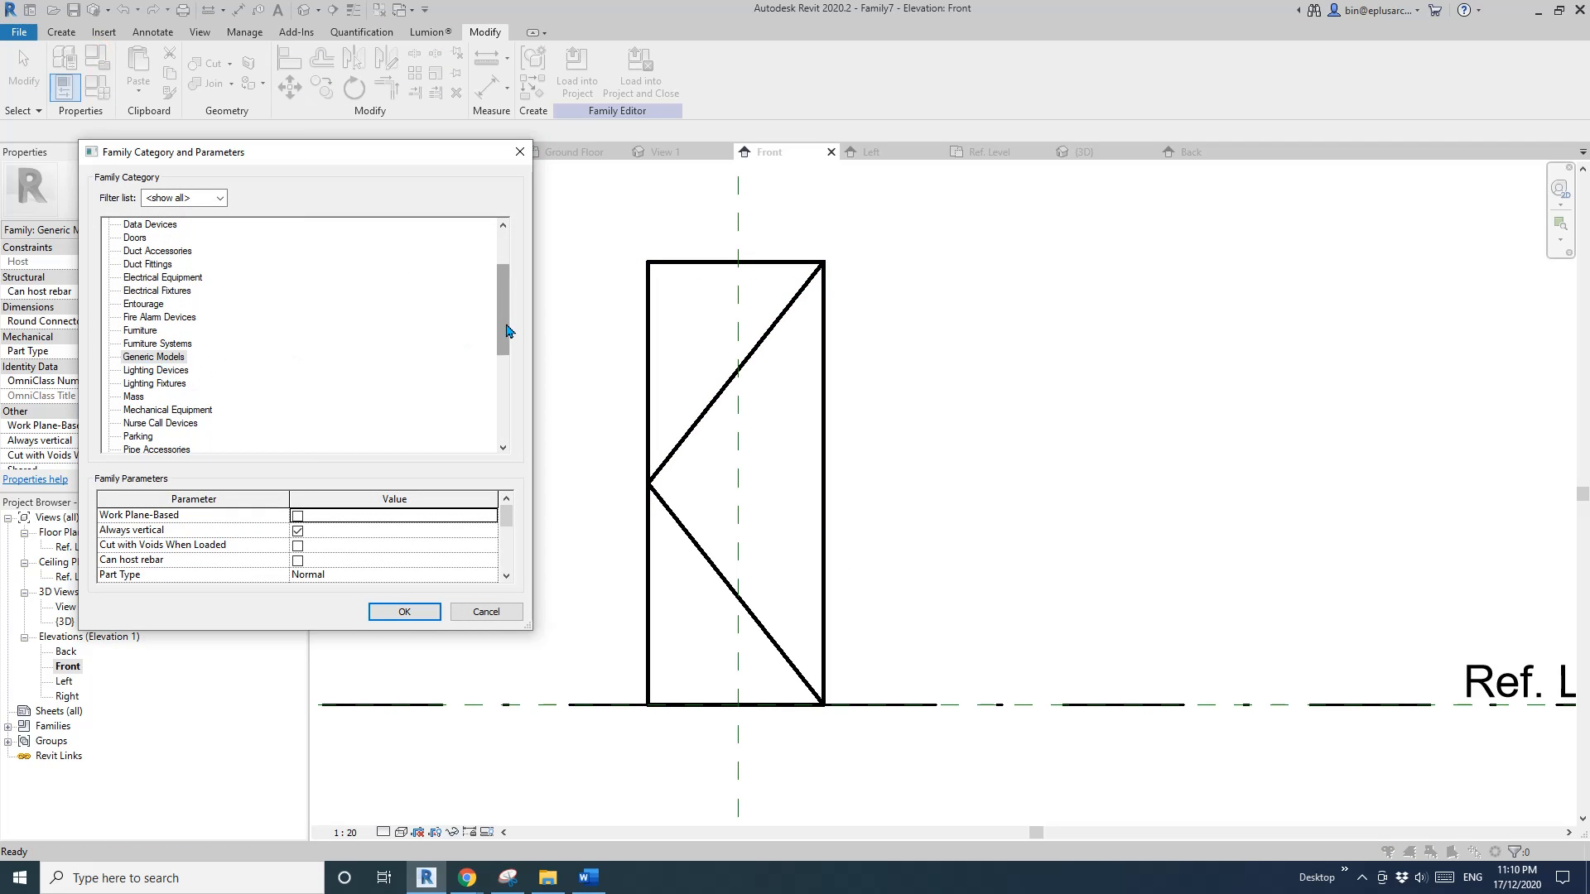
left_click_drag(507, 329, 305, 317)
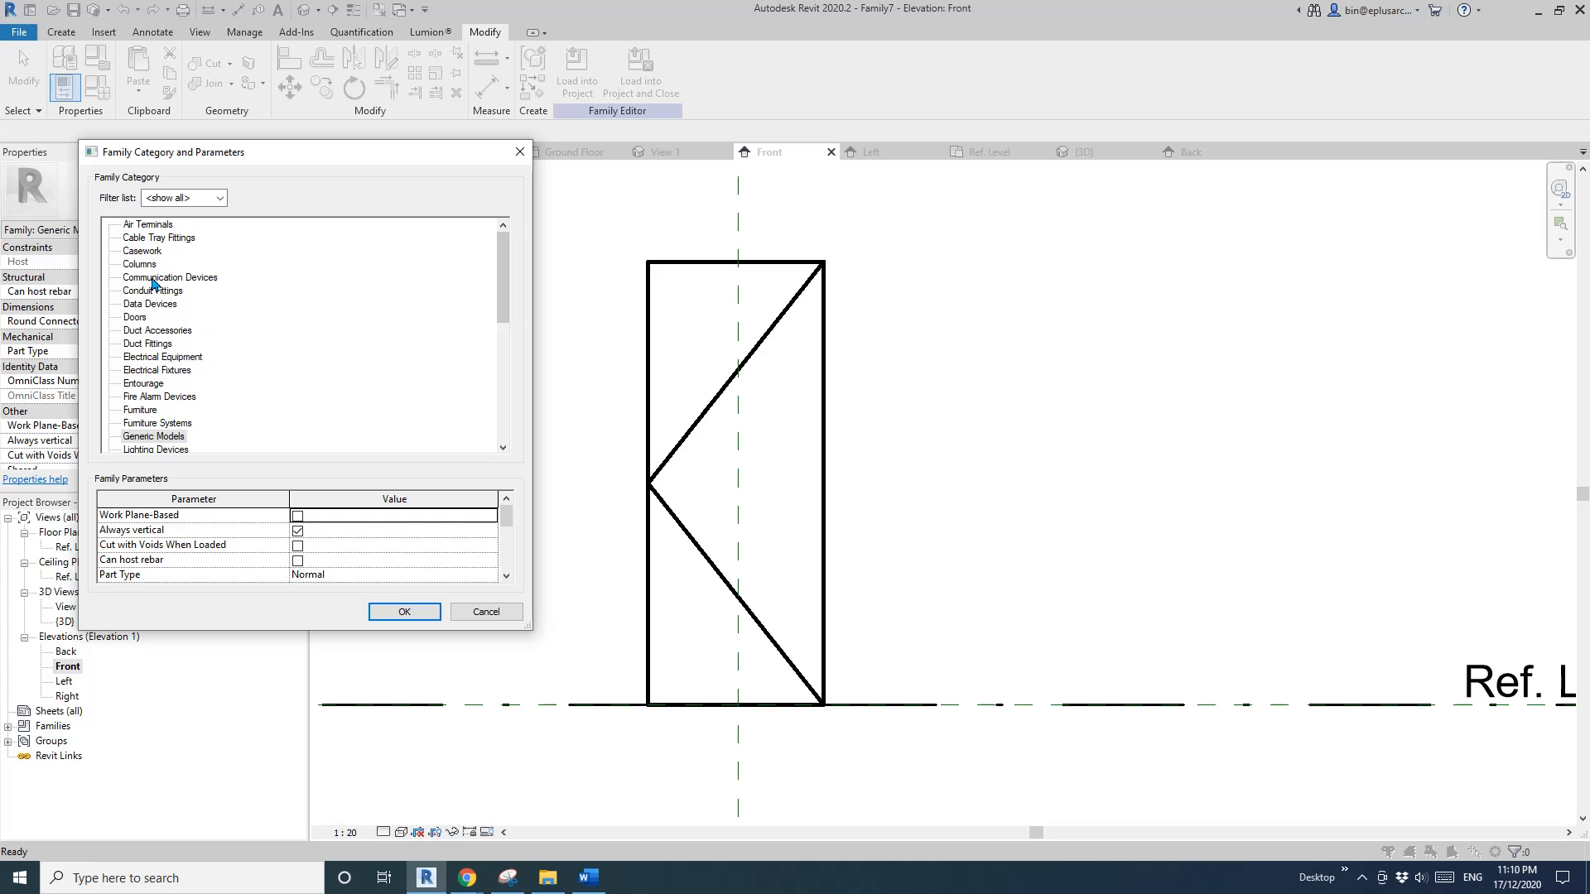
left_click(141, 252)
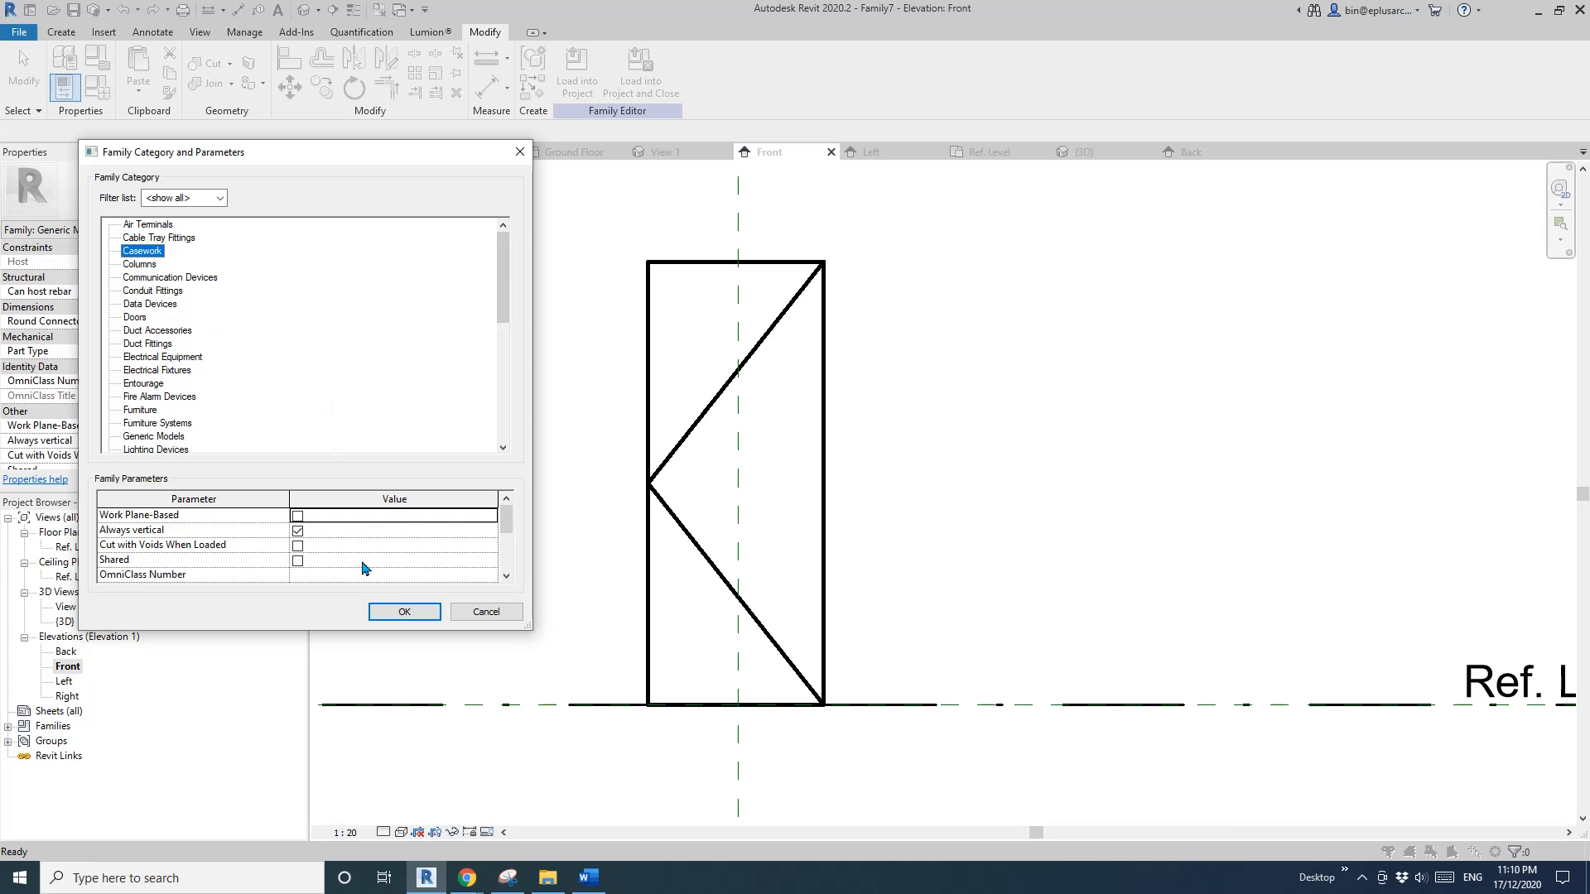
left_click(404, 611)
middle_click_drag(525, 368, 539, 357)
Create a Casework subcategory named Elevation Swing in the family's object styles
left_click(245, 31)
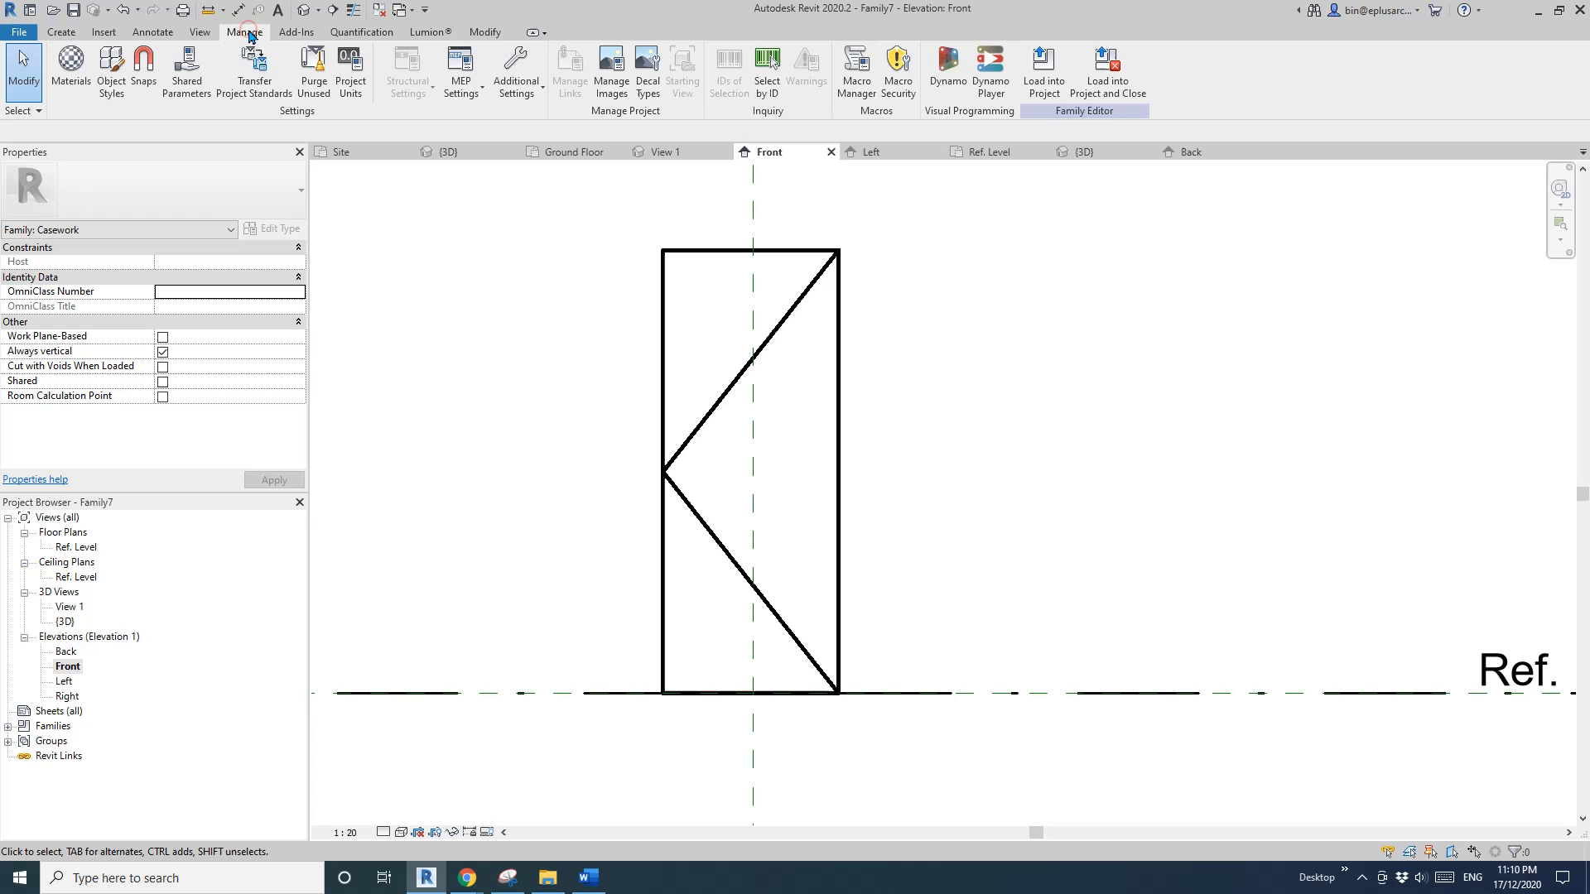
left_click(111, 80)
left_click_drag(381, 152, 1154, 121)
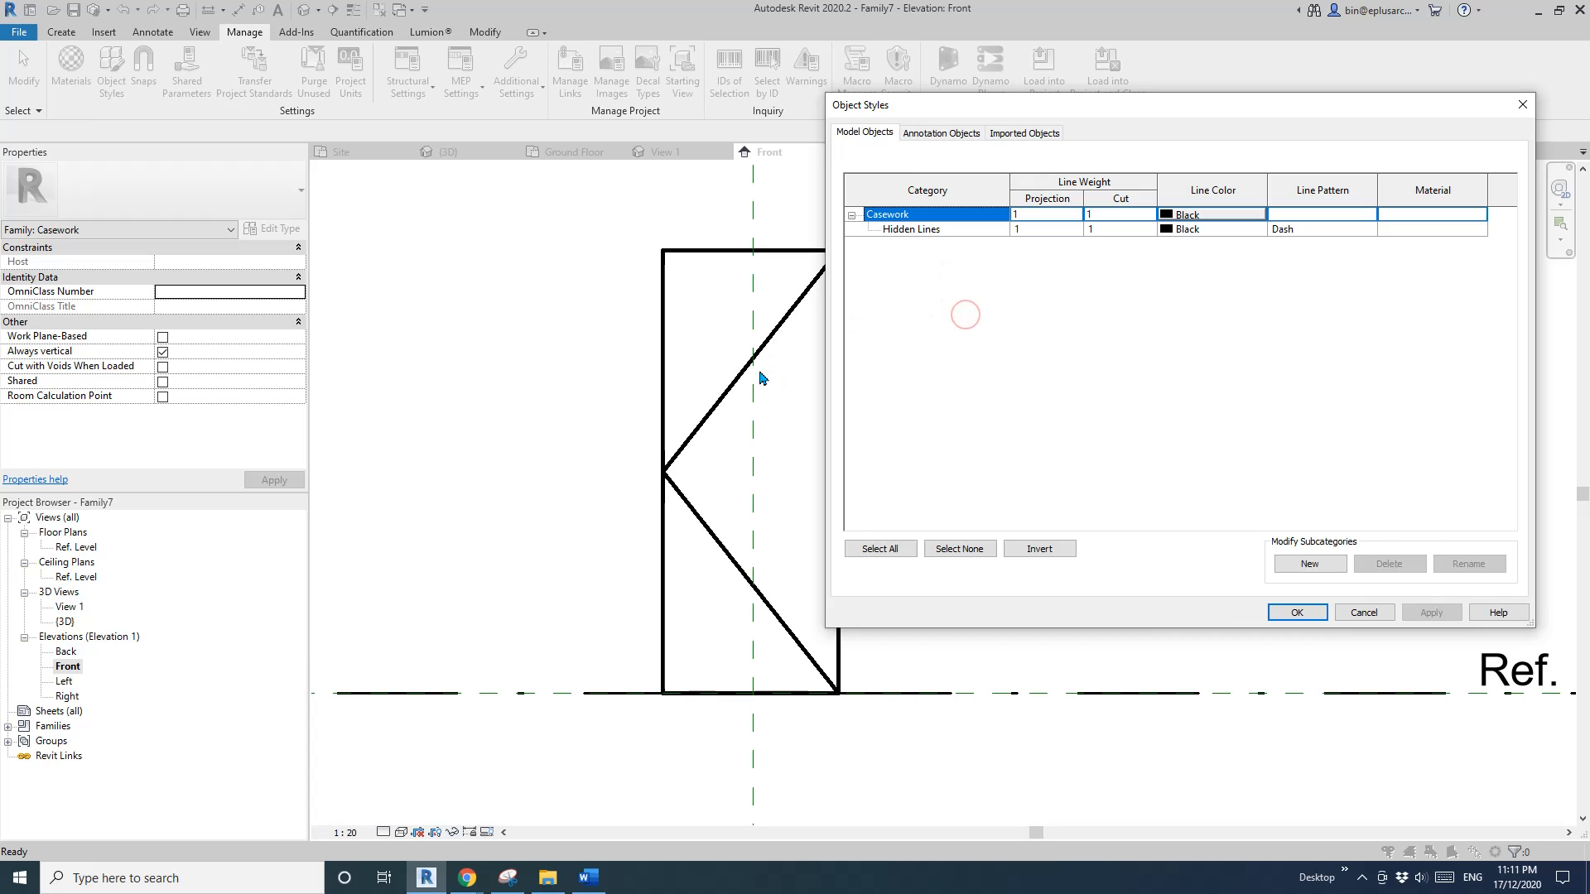
left_click(1309, 563)
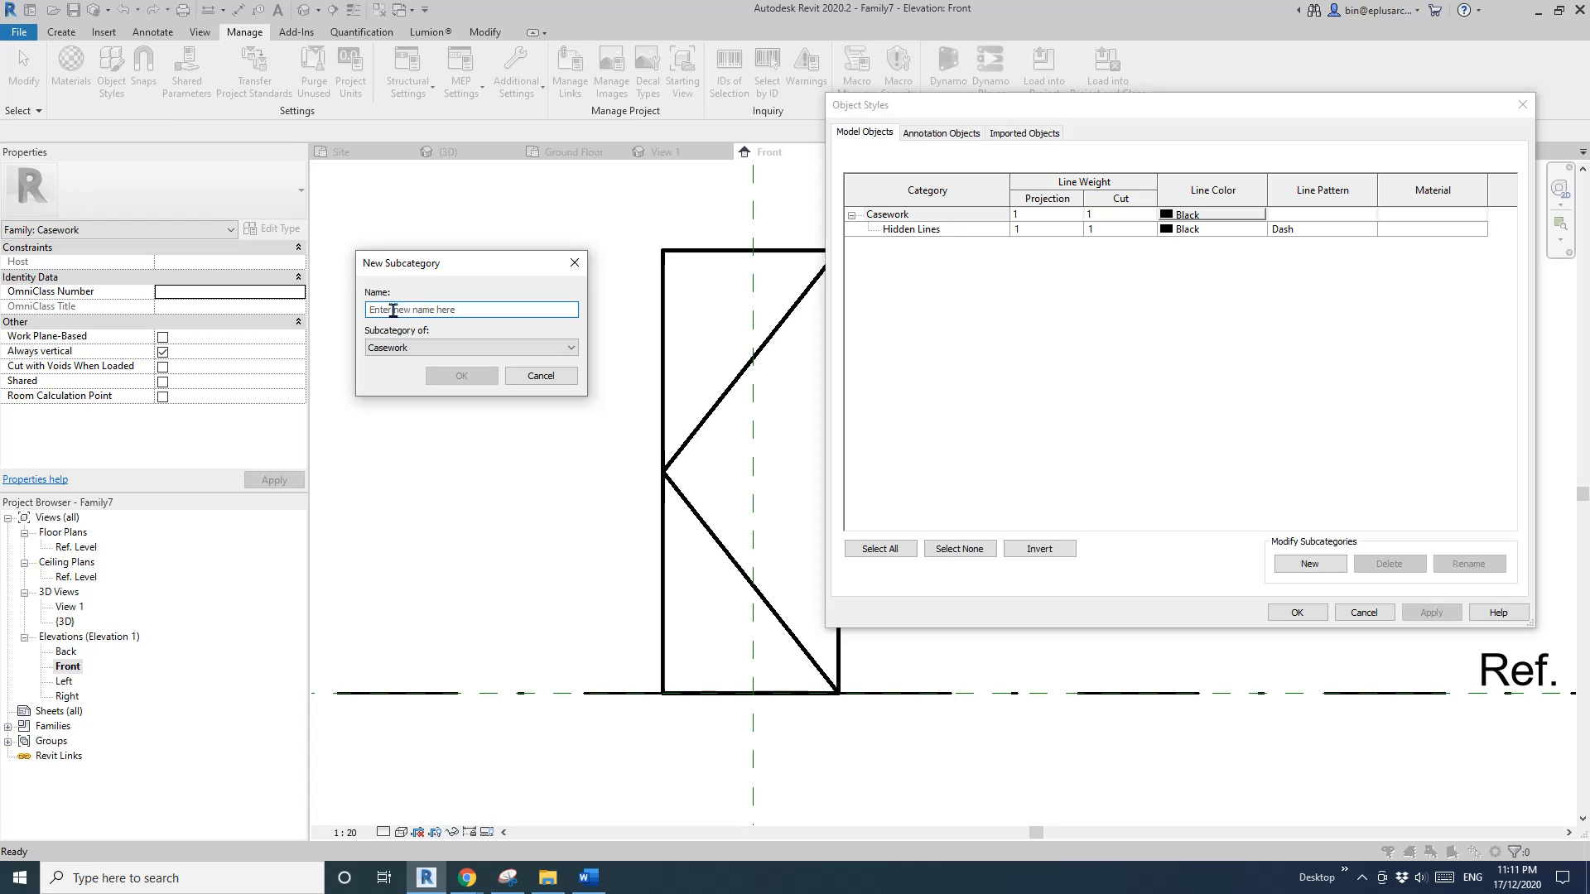
type("Elevation Swing")
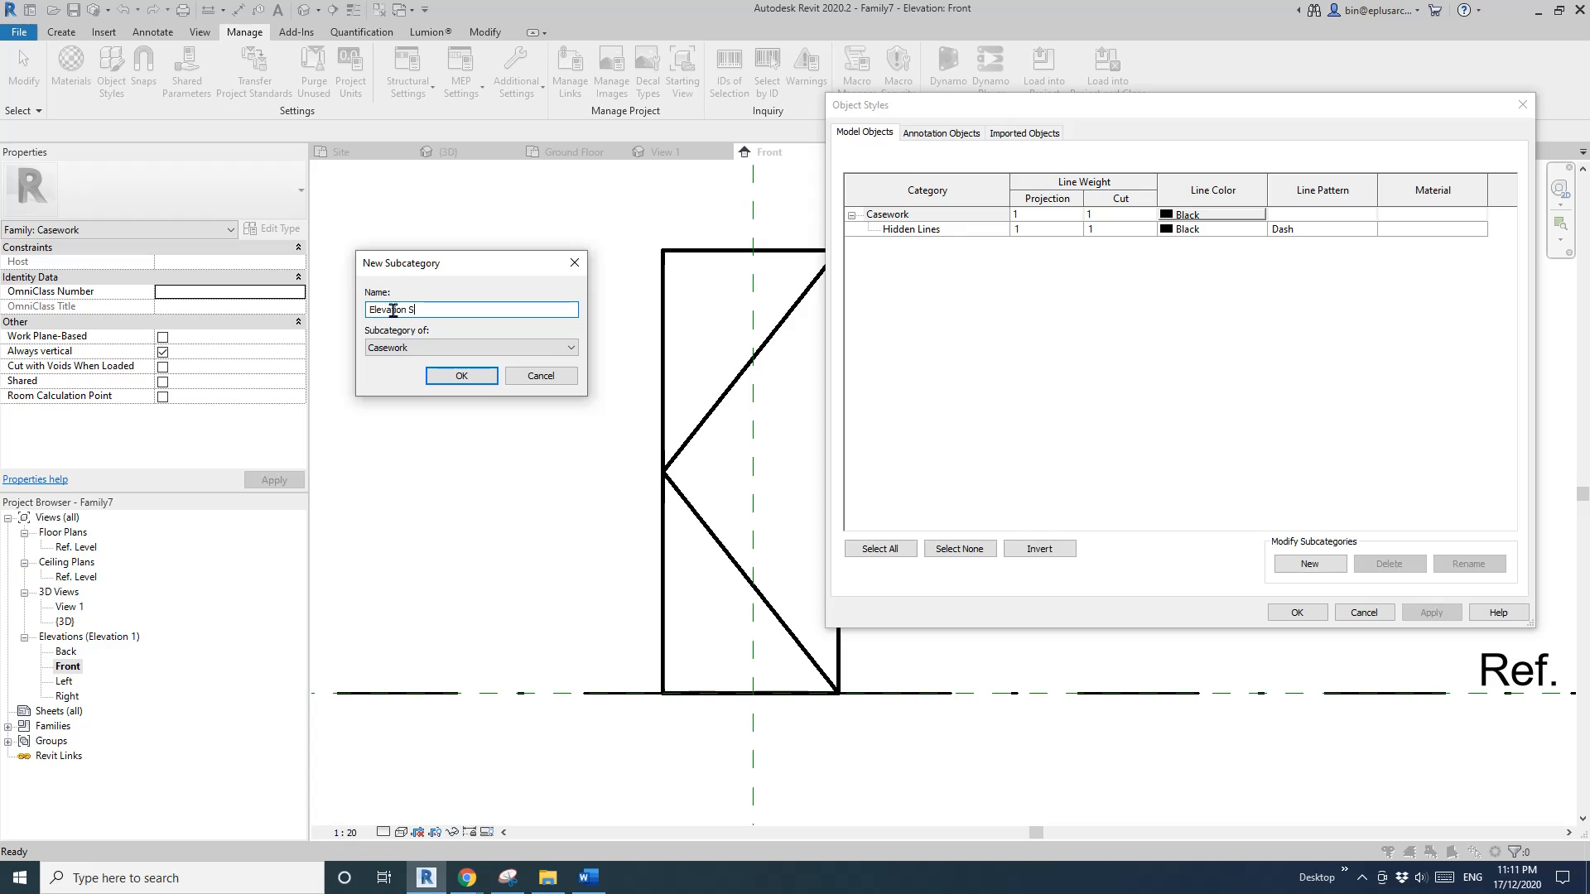
left_click(462, 375)
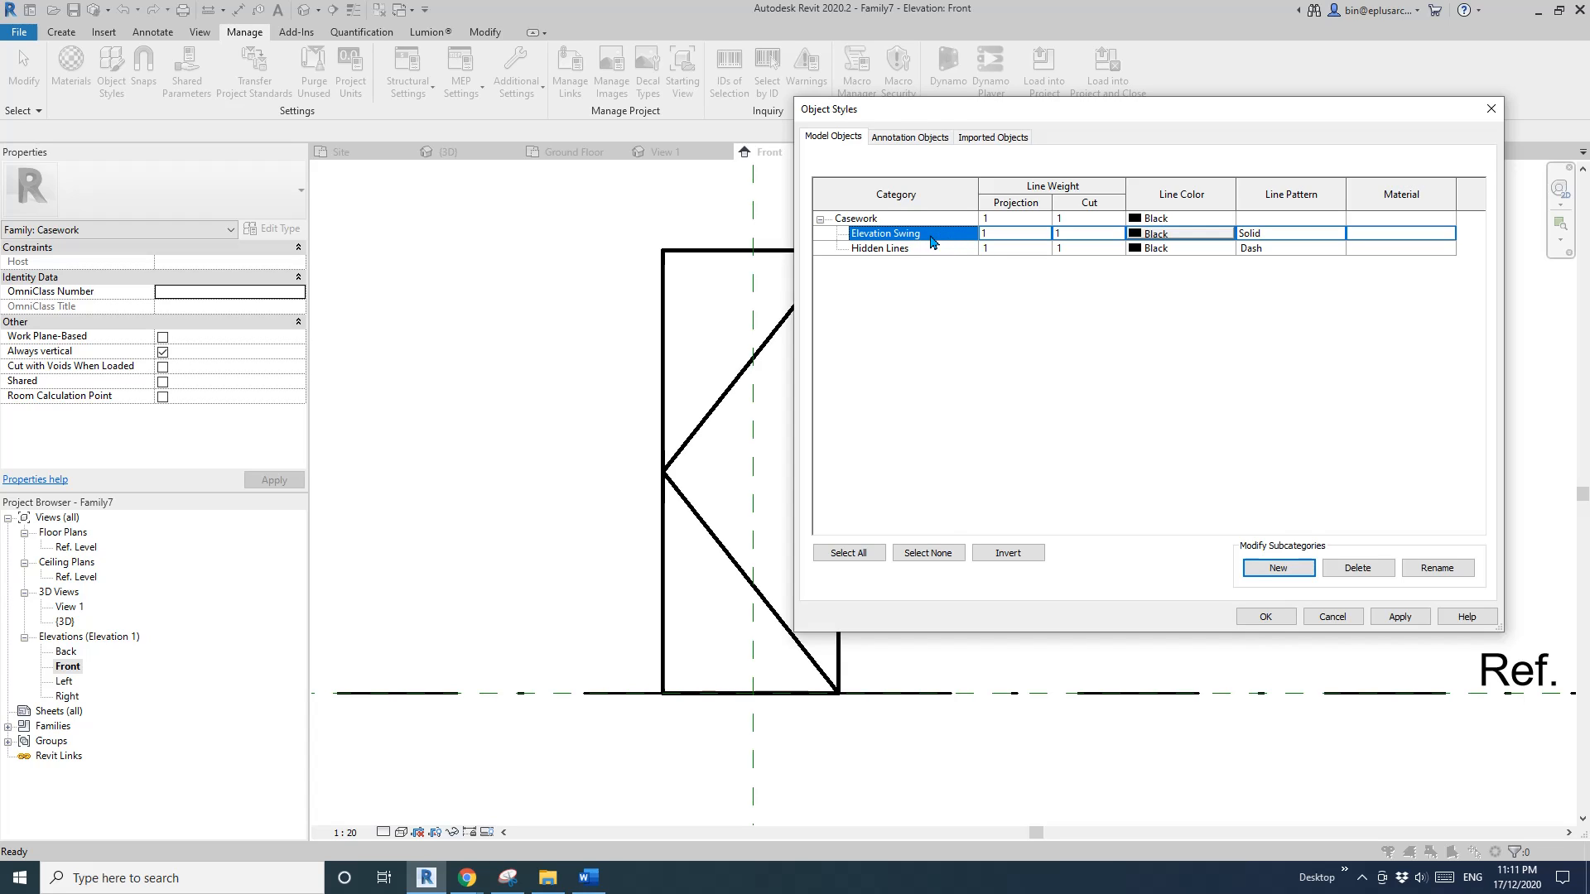
left_click_drag(1143, 107, 1182, 108)
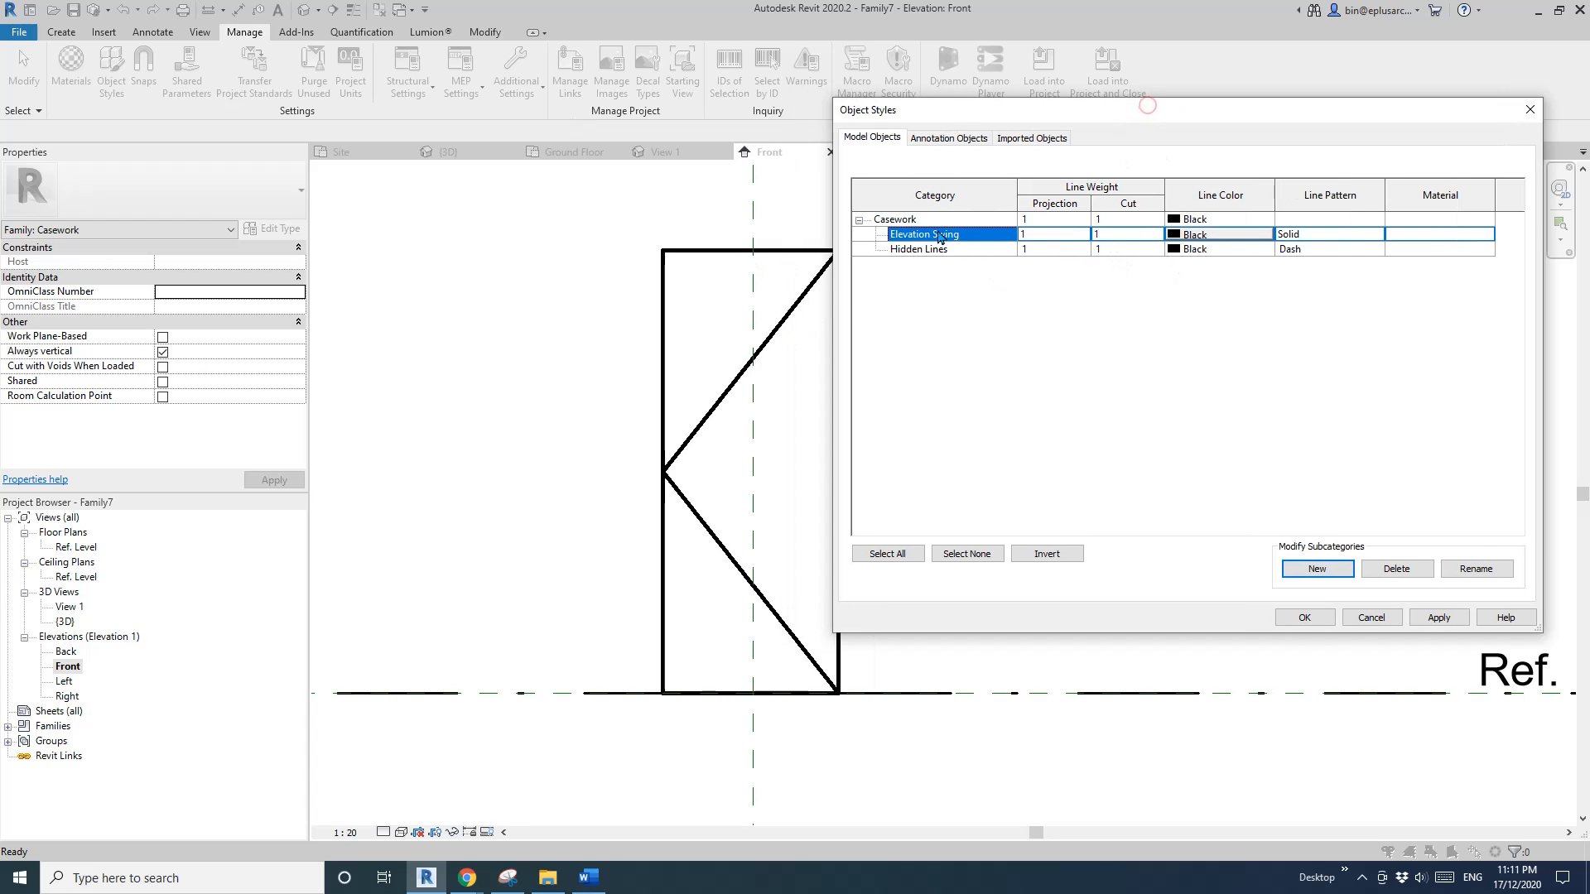
left_click(1305, 616)
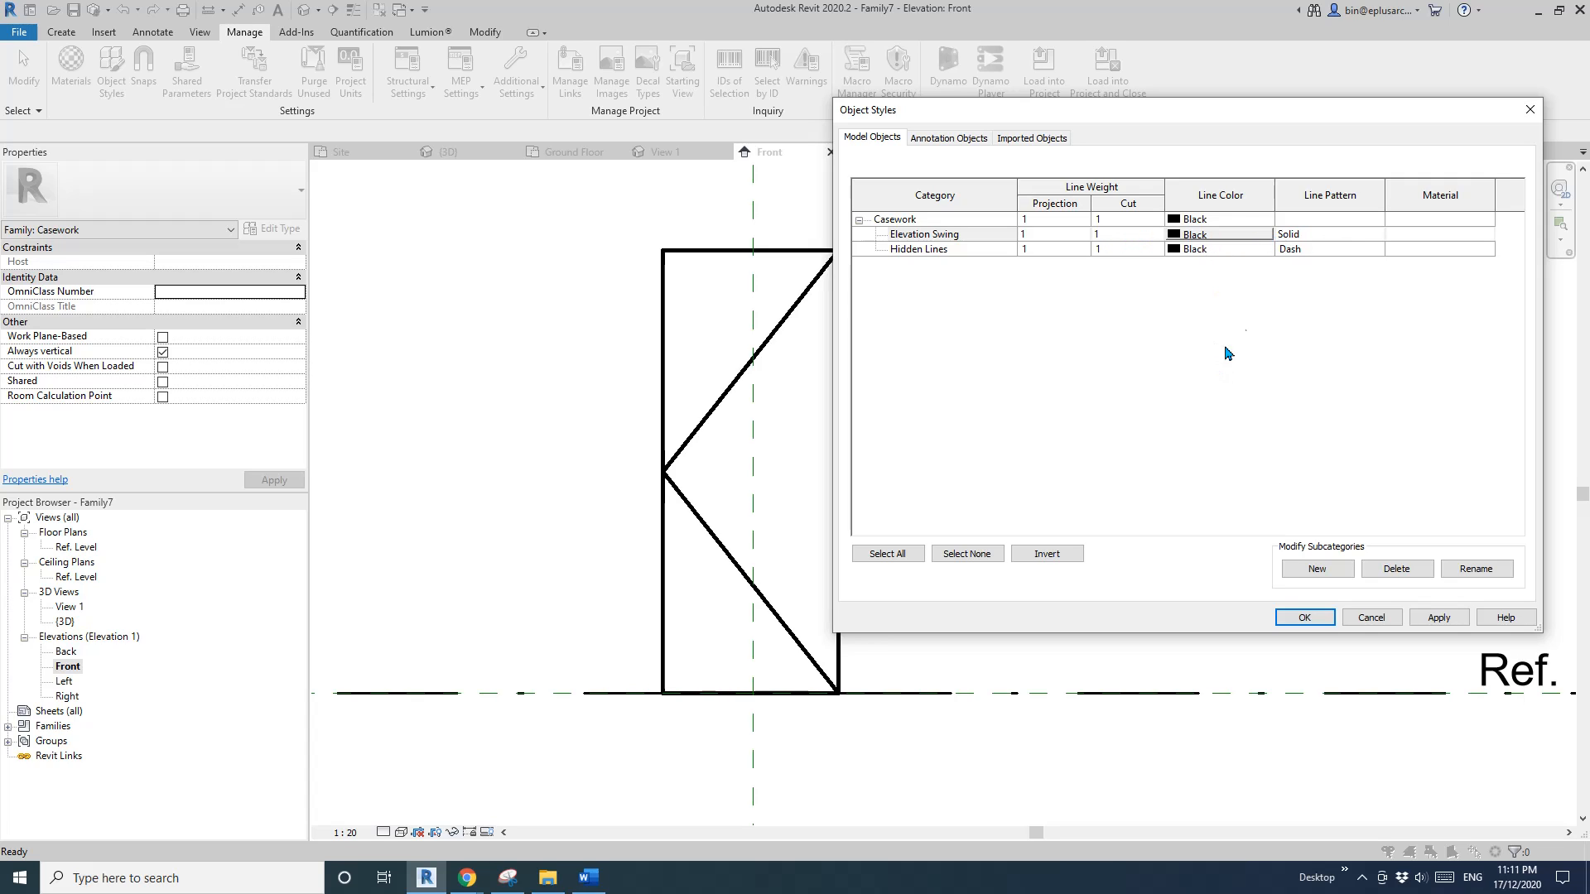
left_click(1304, 618)
Assign both slanted symbolic lines to the Elevation Swing [projection] subcategory
middle_click_drag(920, 428, 929, 398)
left_click(774, 311)
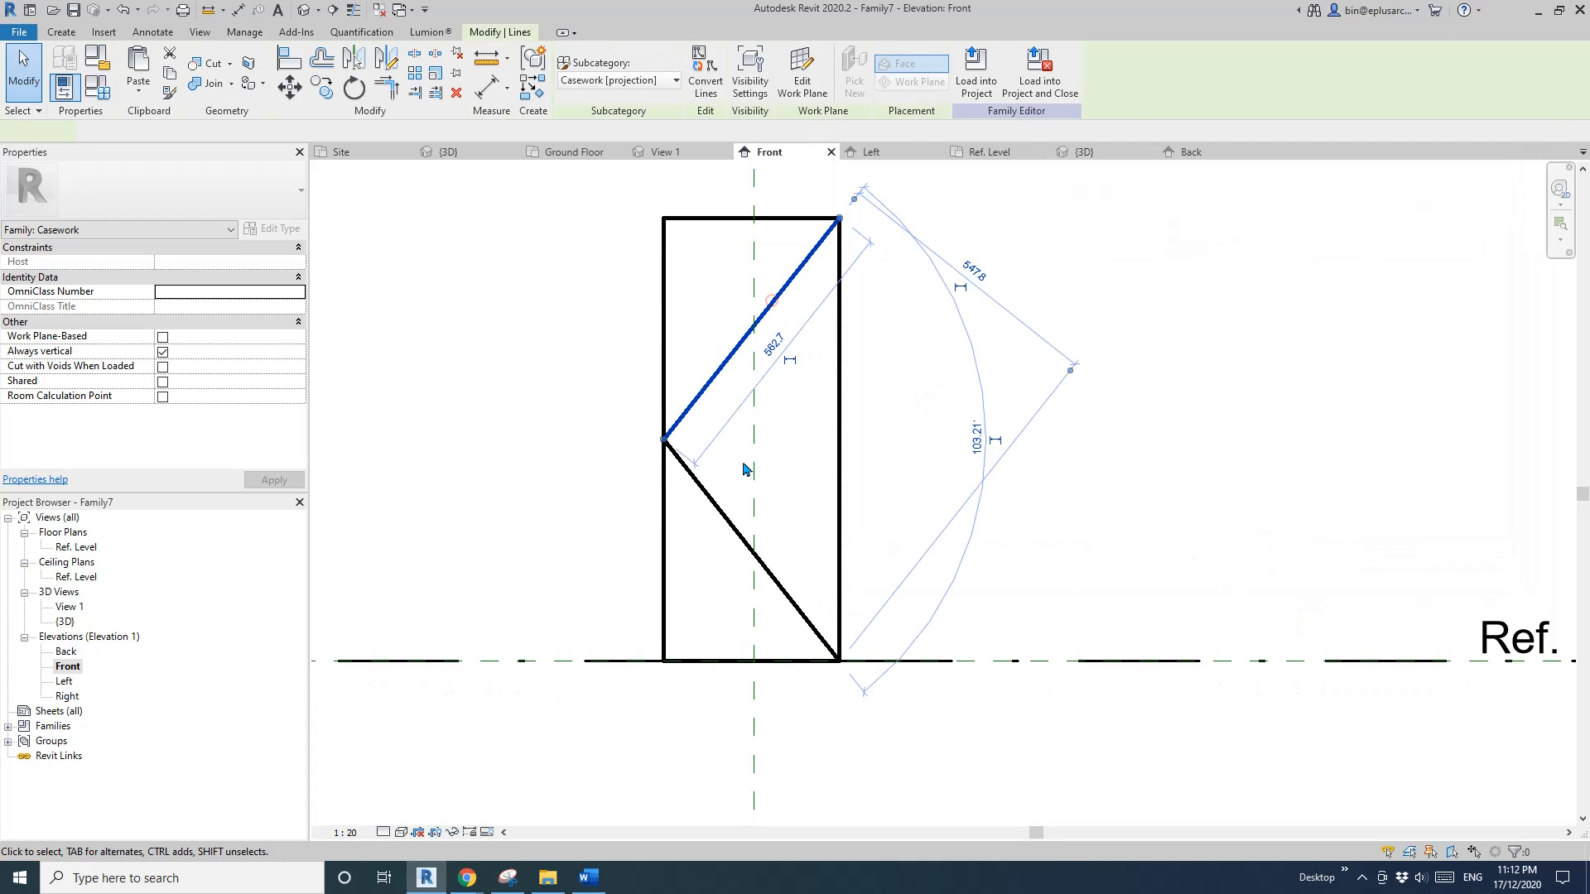
left_click(710, 488, "ctrl")
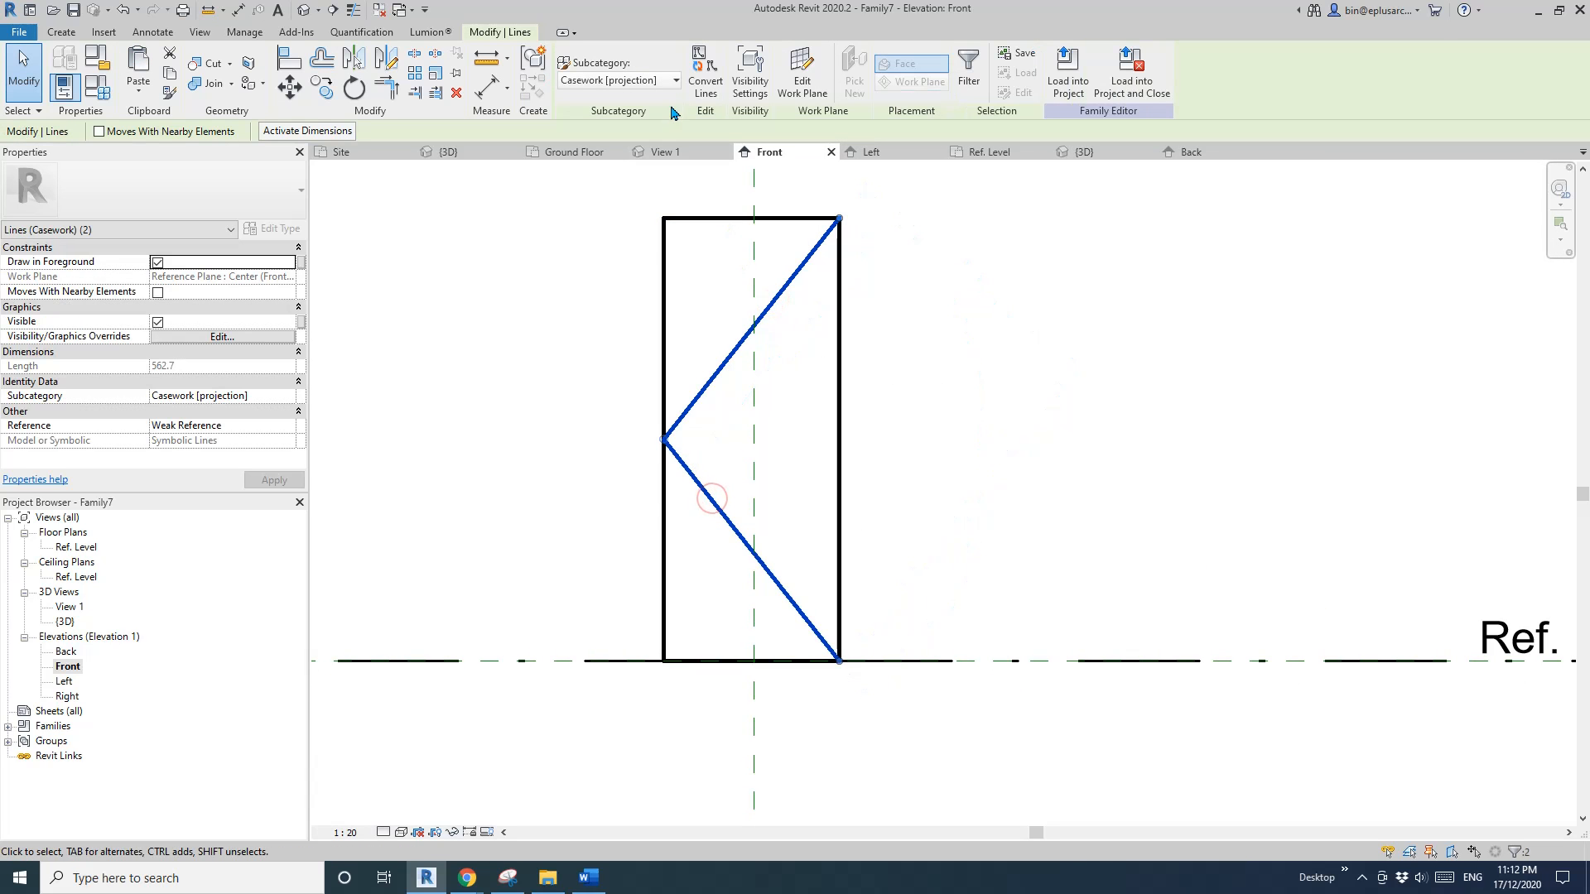
left_click(622, 81)
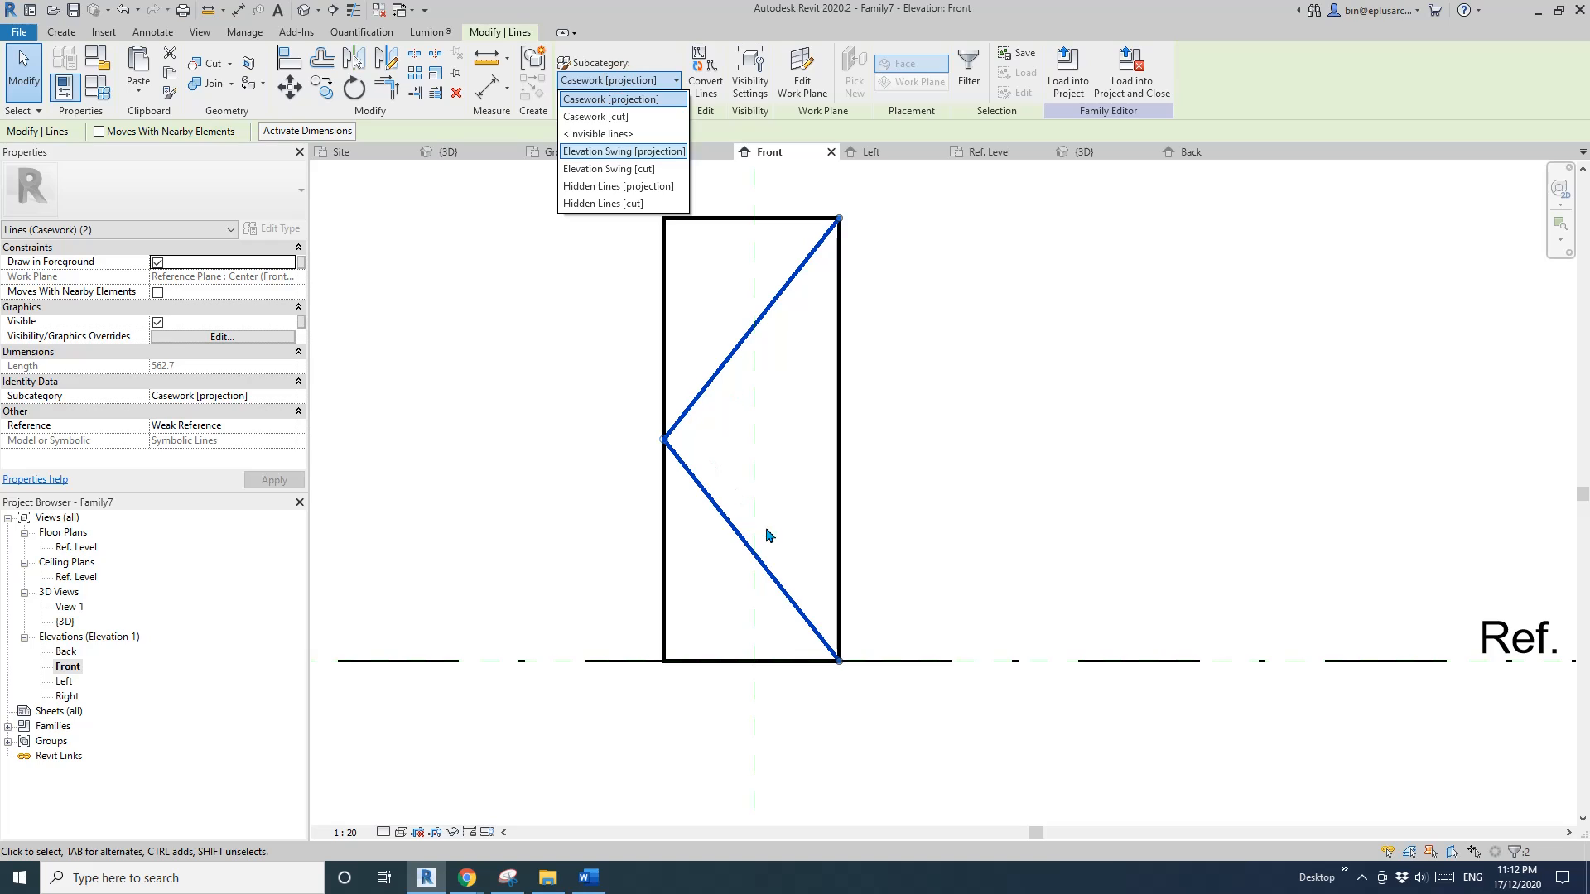
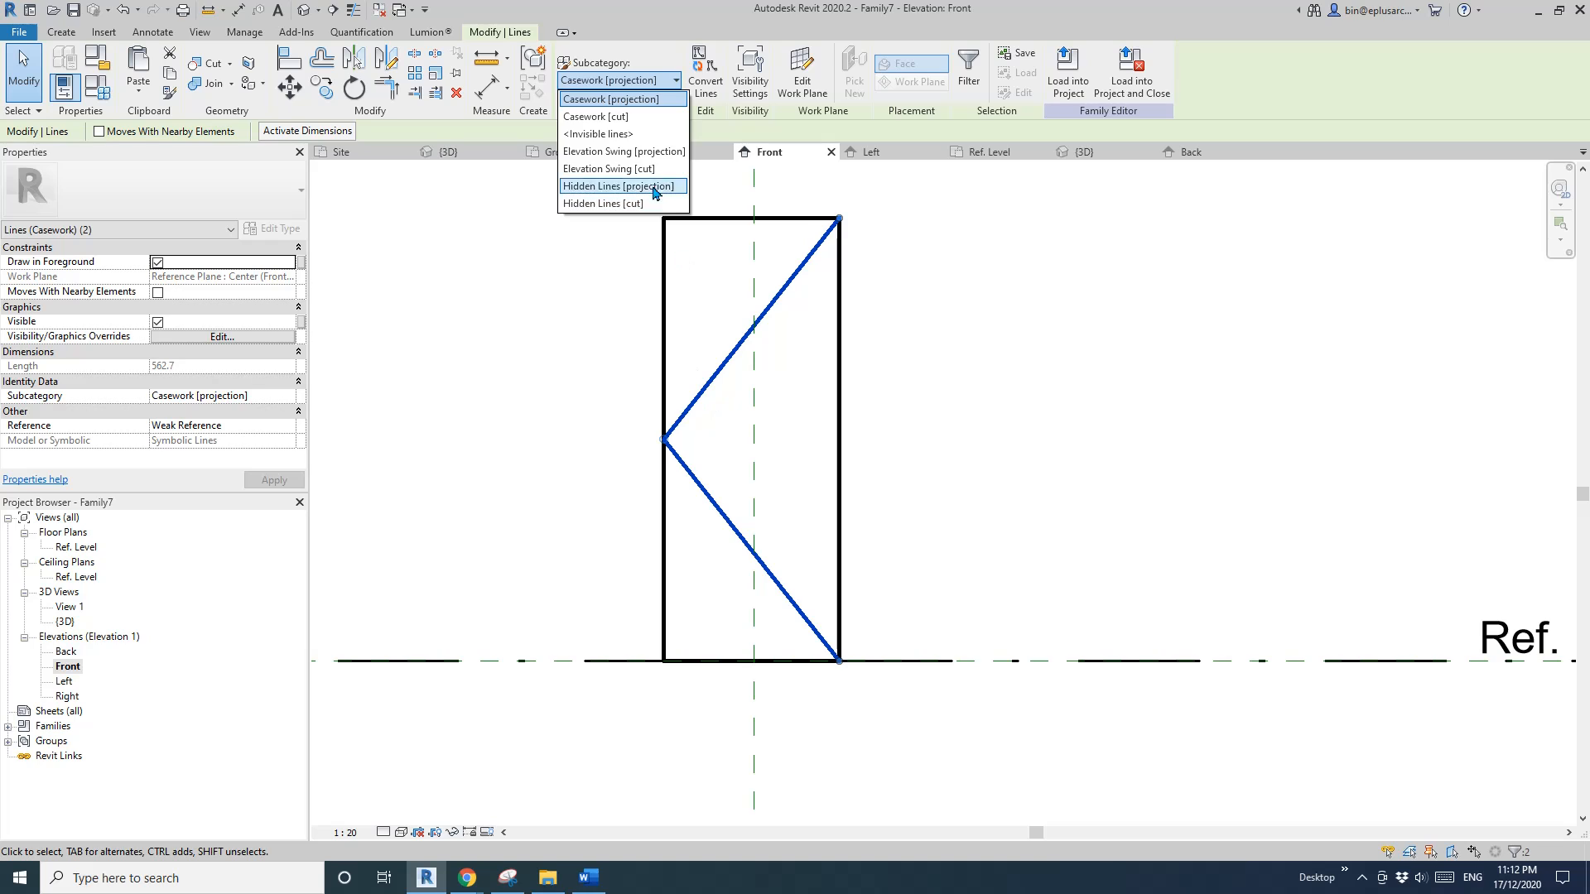
left_click(595, 152)
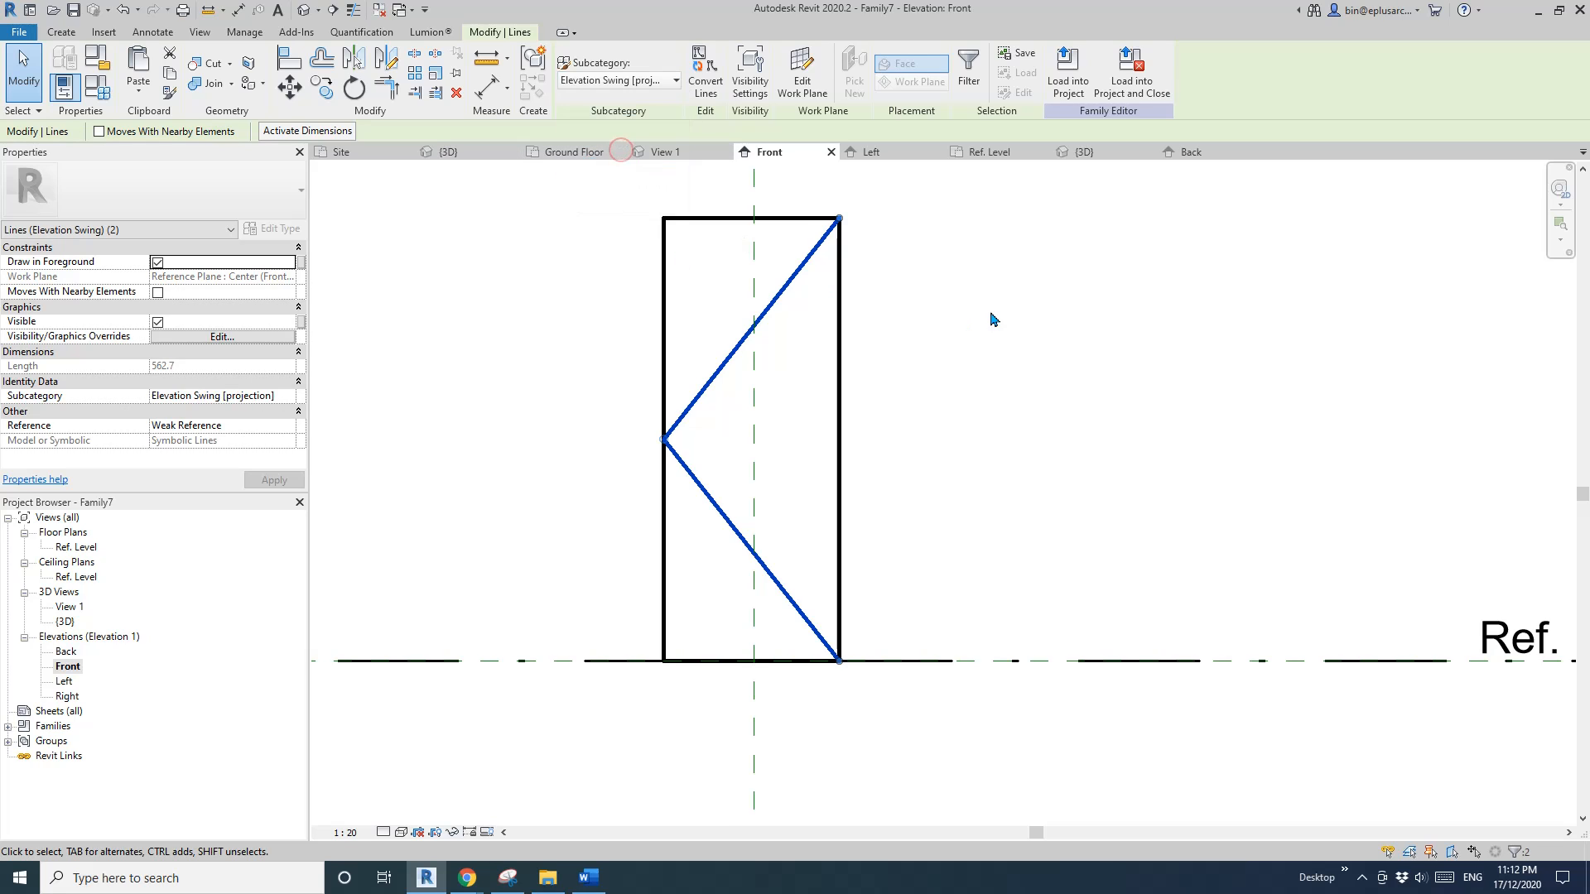
scroll(972, 316, "down", 1)
left_click(635, 275)
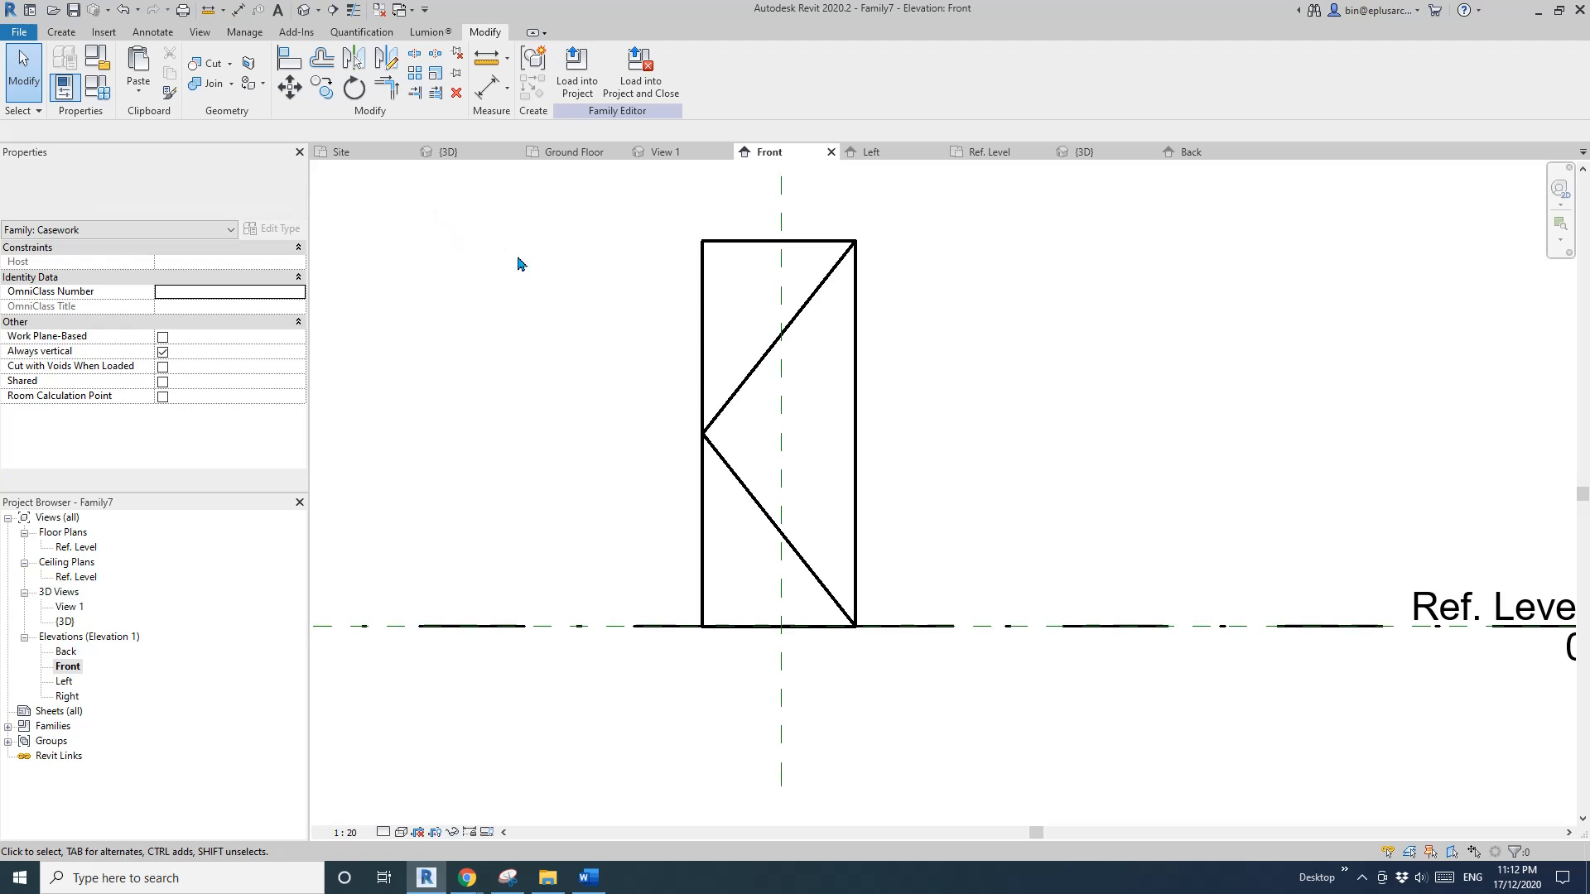
Set the cut line weight of the Elevation Swing subcategory to 2 in the object styles
left_click(245, 31)
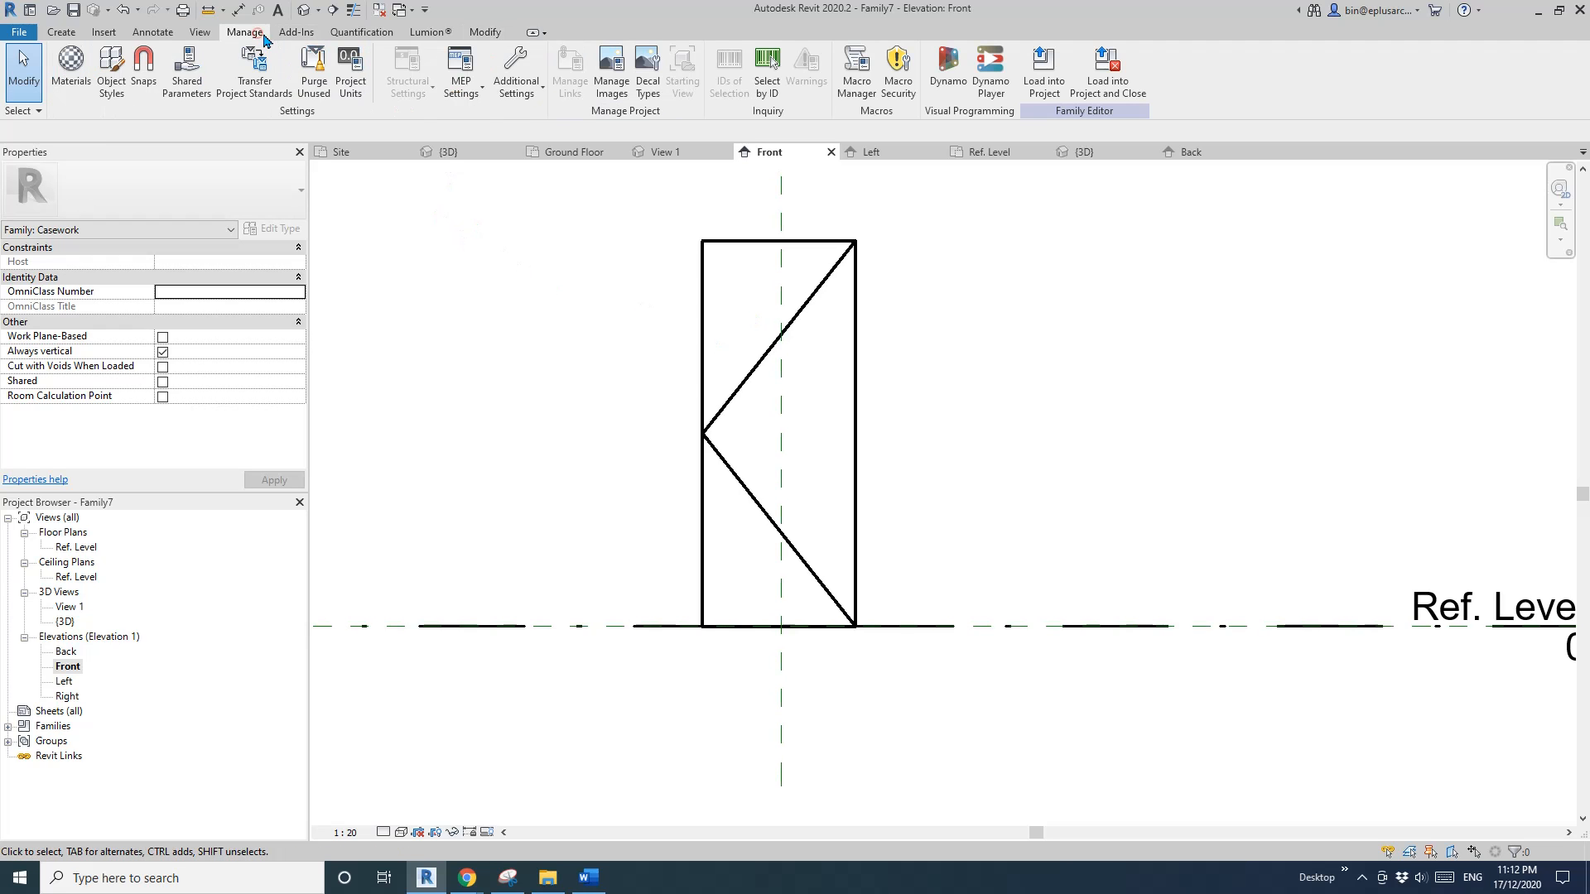
left_click(111, 70)
left_click_drag(1101, 113, 726, 227)
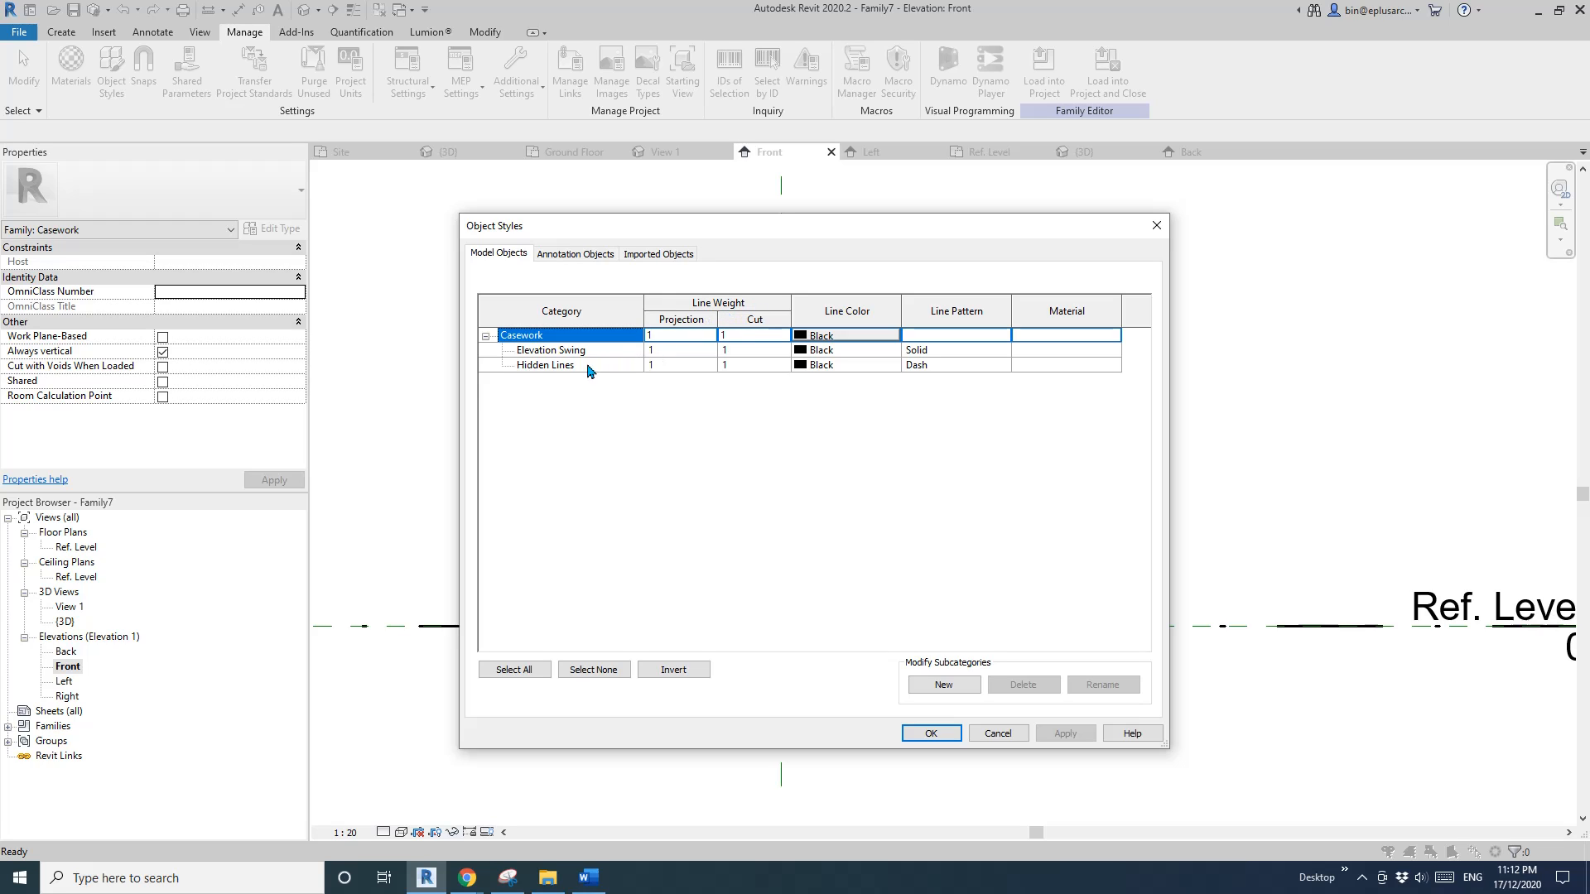
left_click(669, 353)
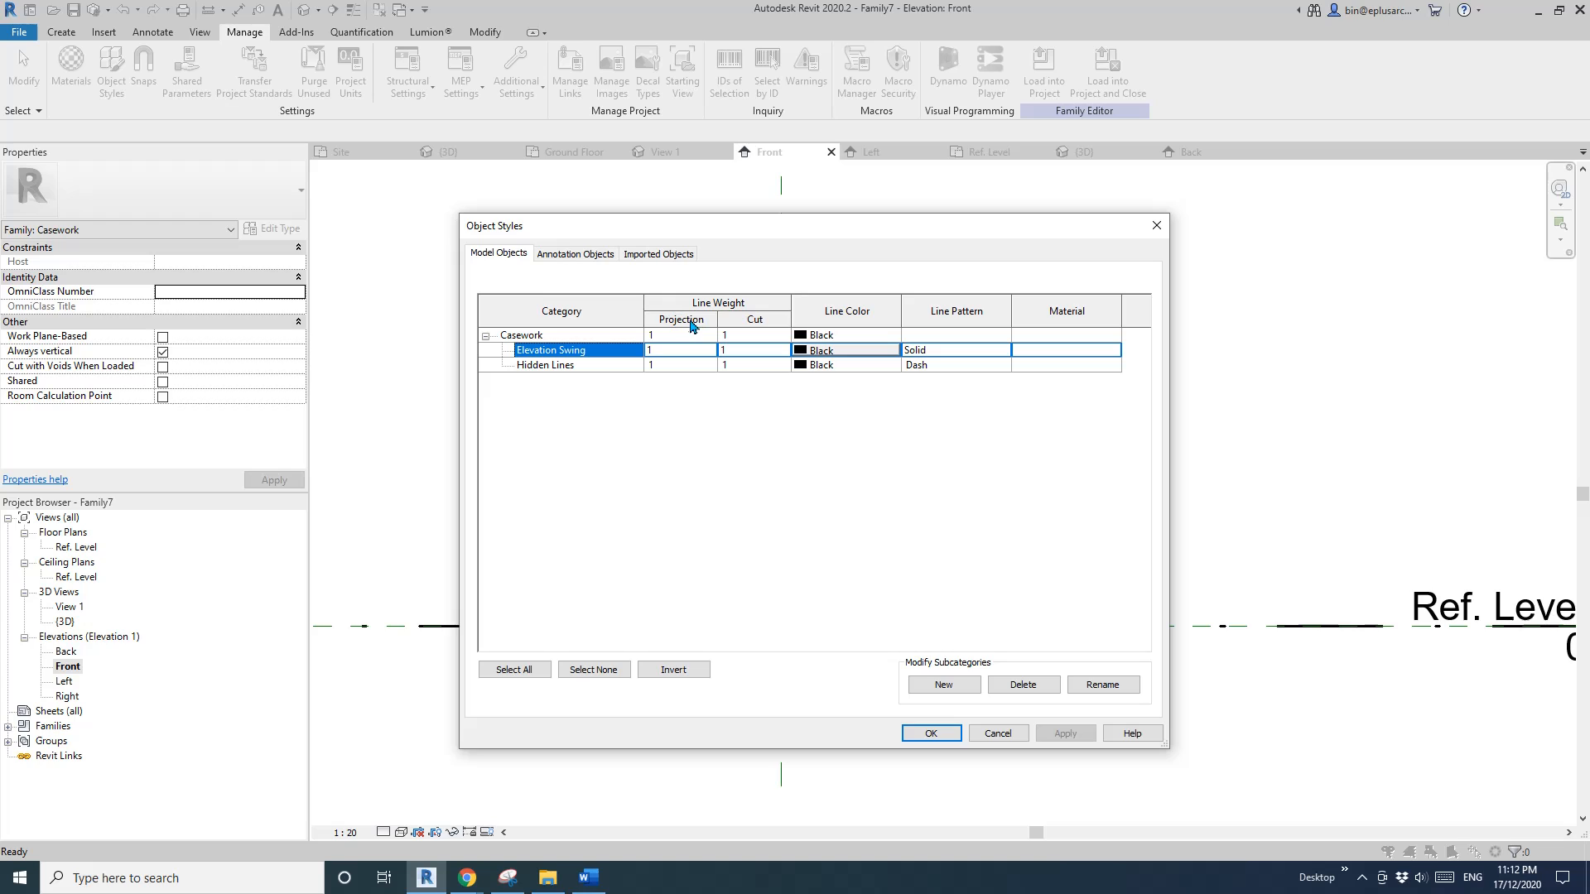
left_click(739, 352)
left_click(747, 350)
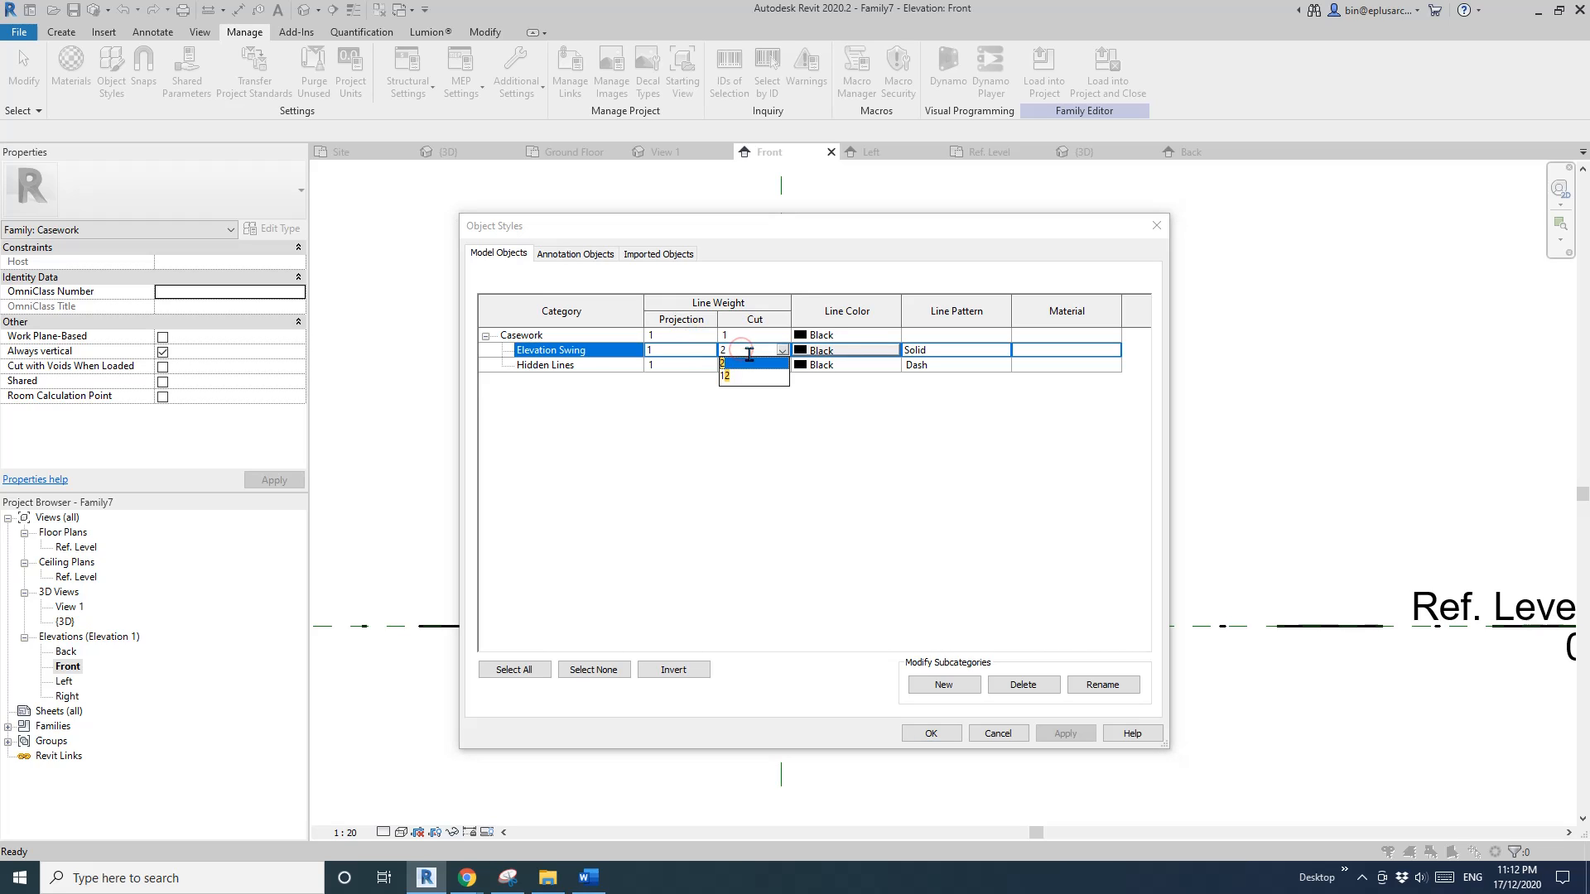
left_click(646, 427)
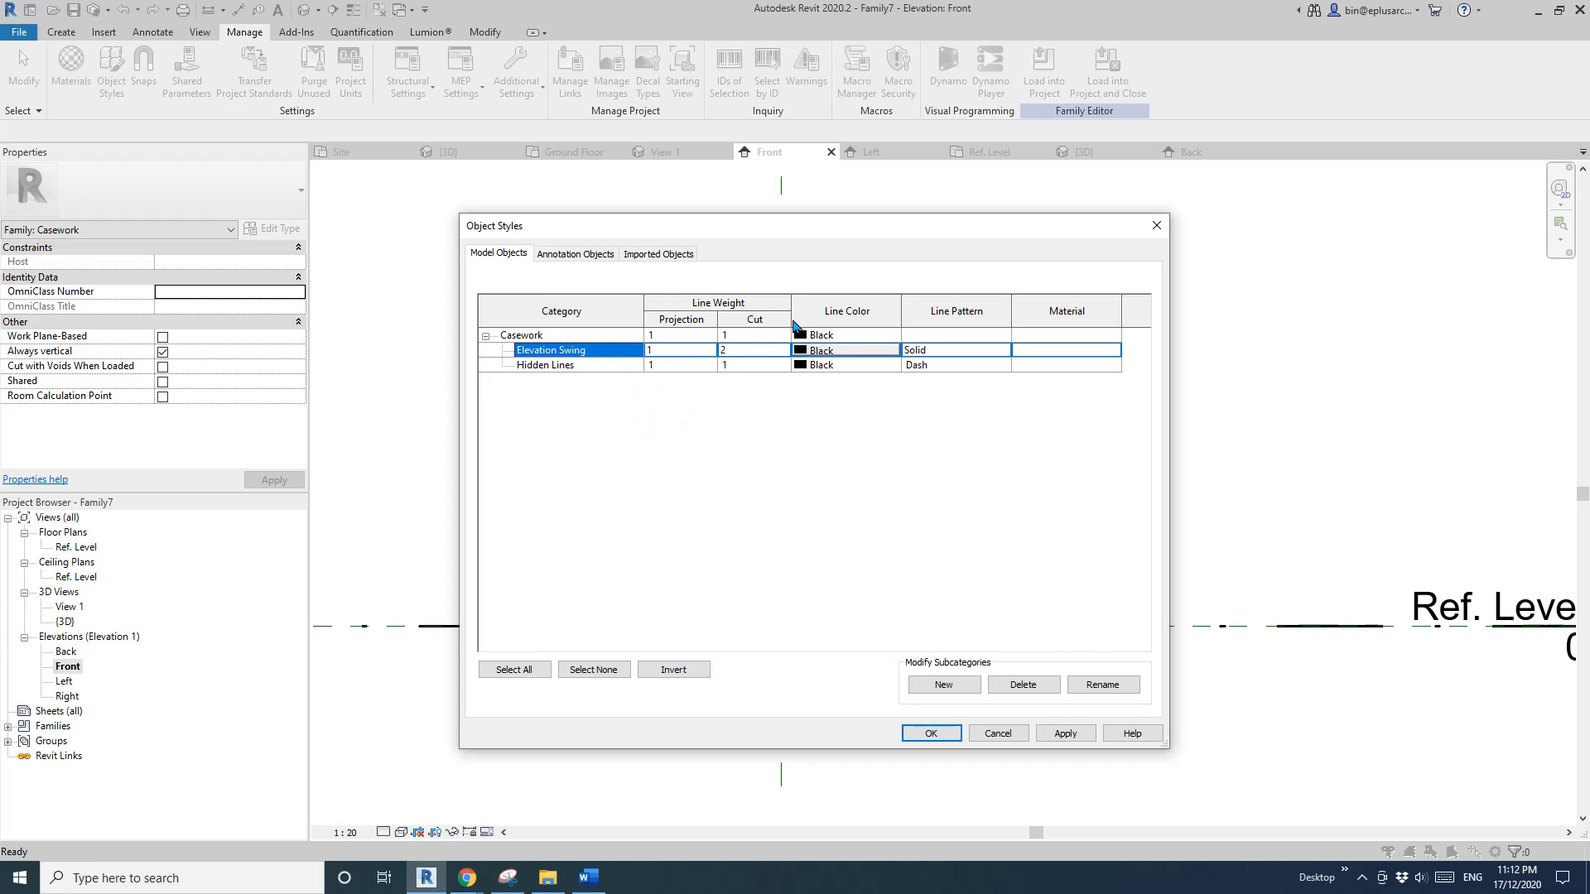
left_click(983, 736)
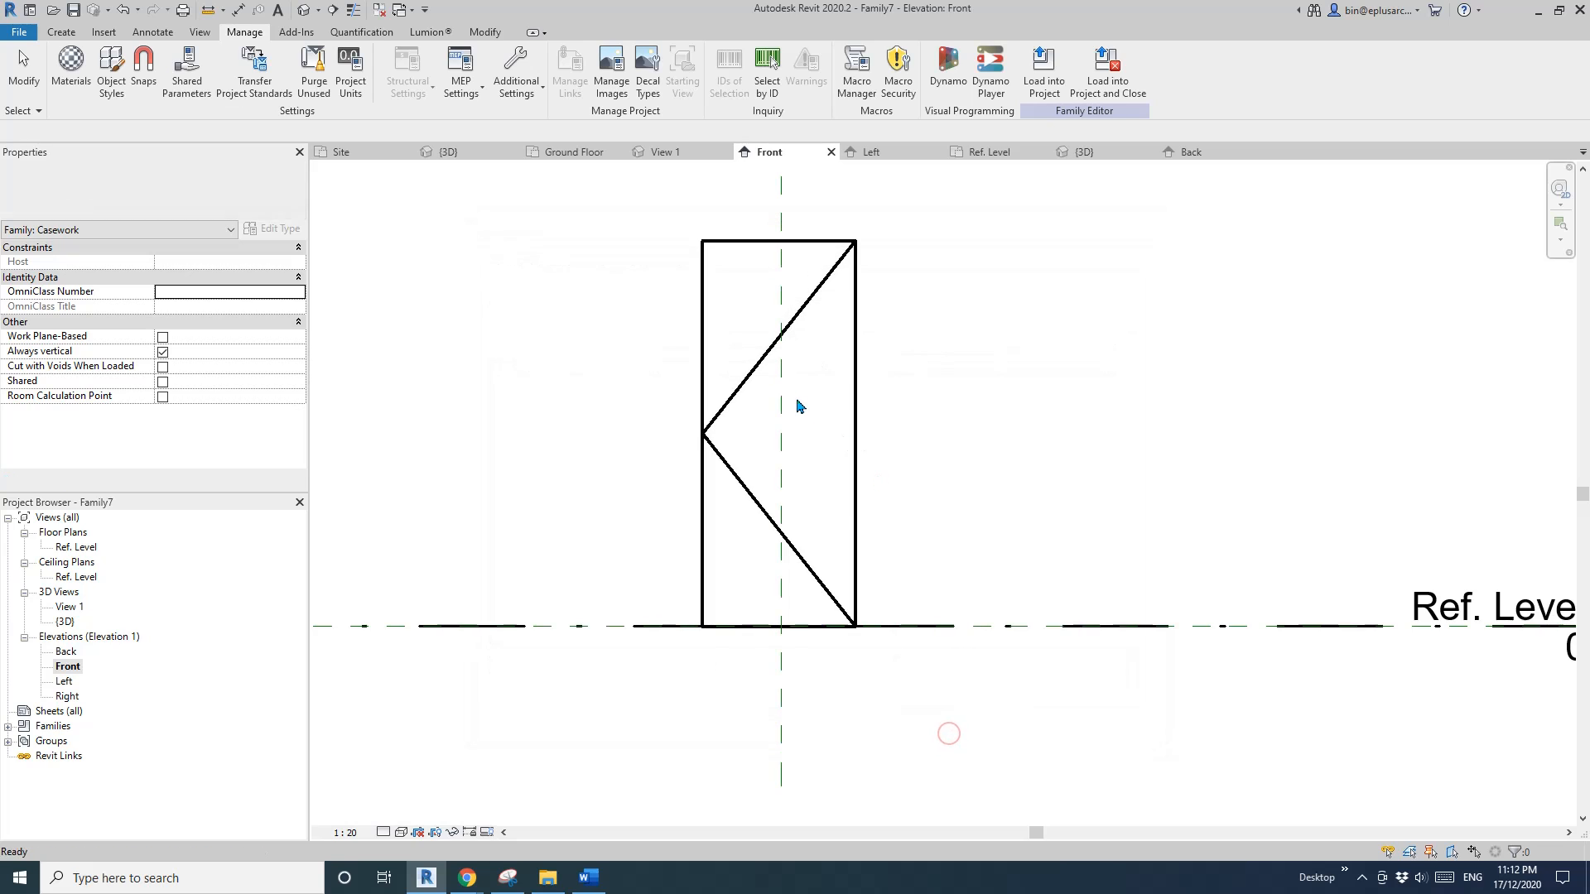
Switch both slanted symbolic lines to the Elevation Swing [cut] subcategory
left_click(763, 359)
left_click(750, 489, "ctrl")
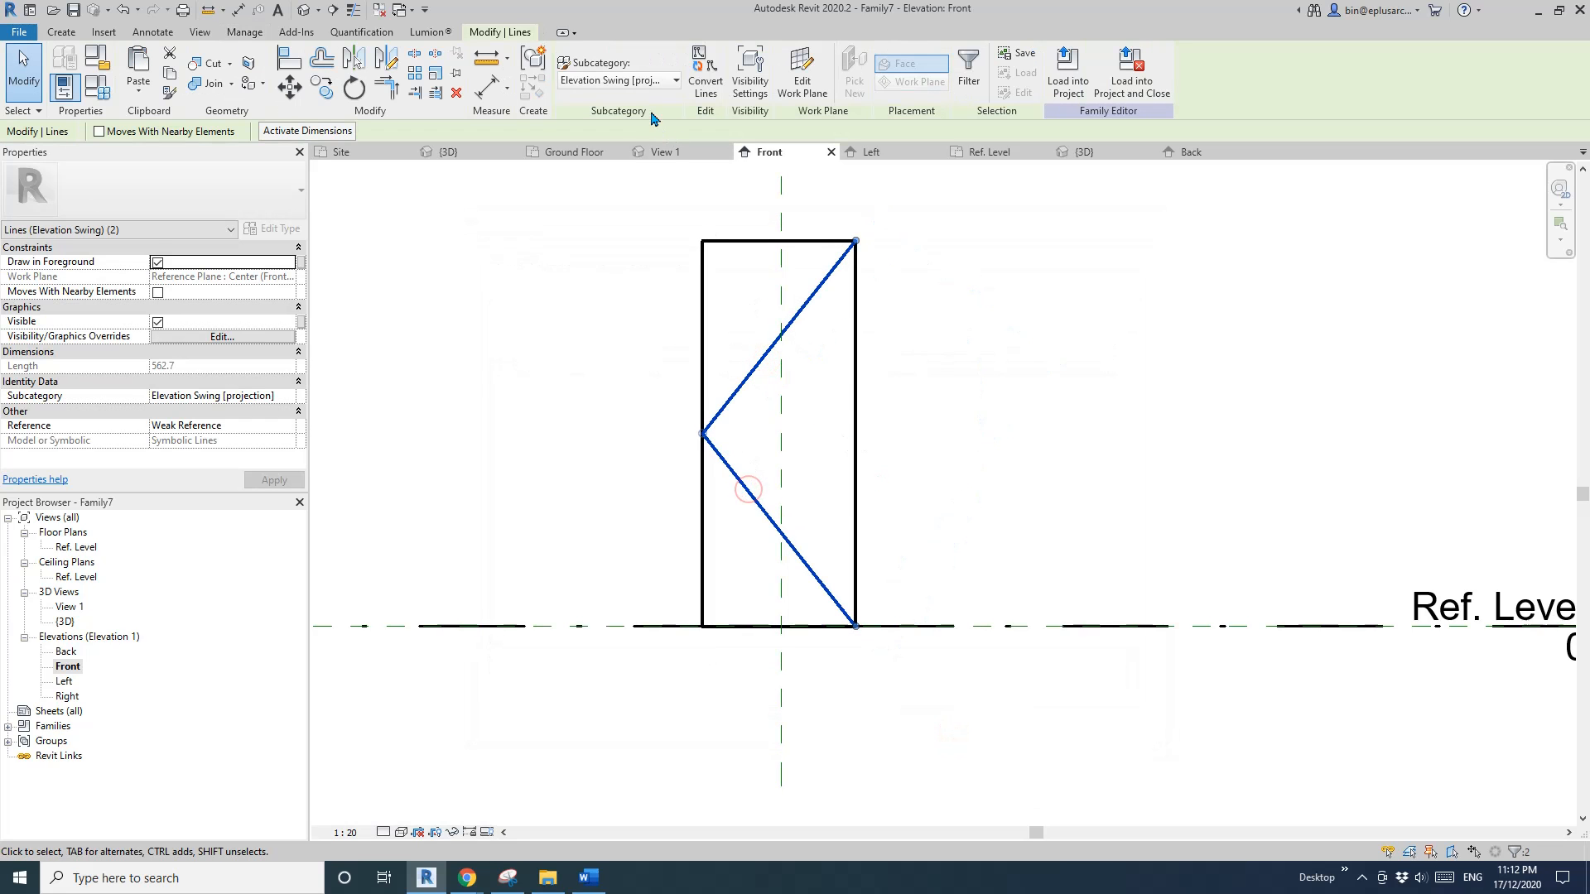
left_click(644, 80)
left_click(609, 168)
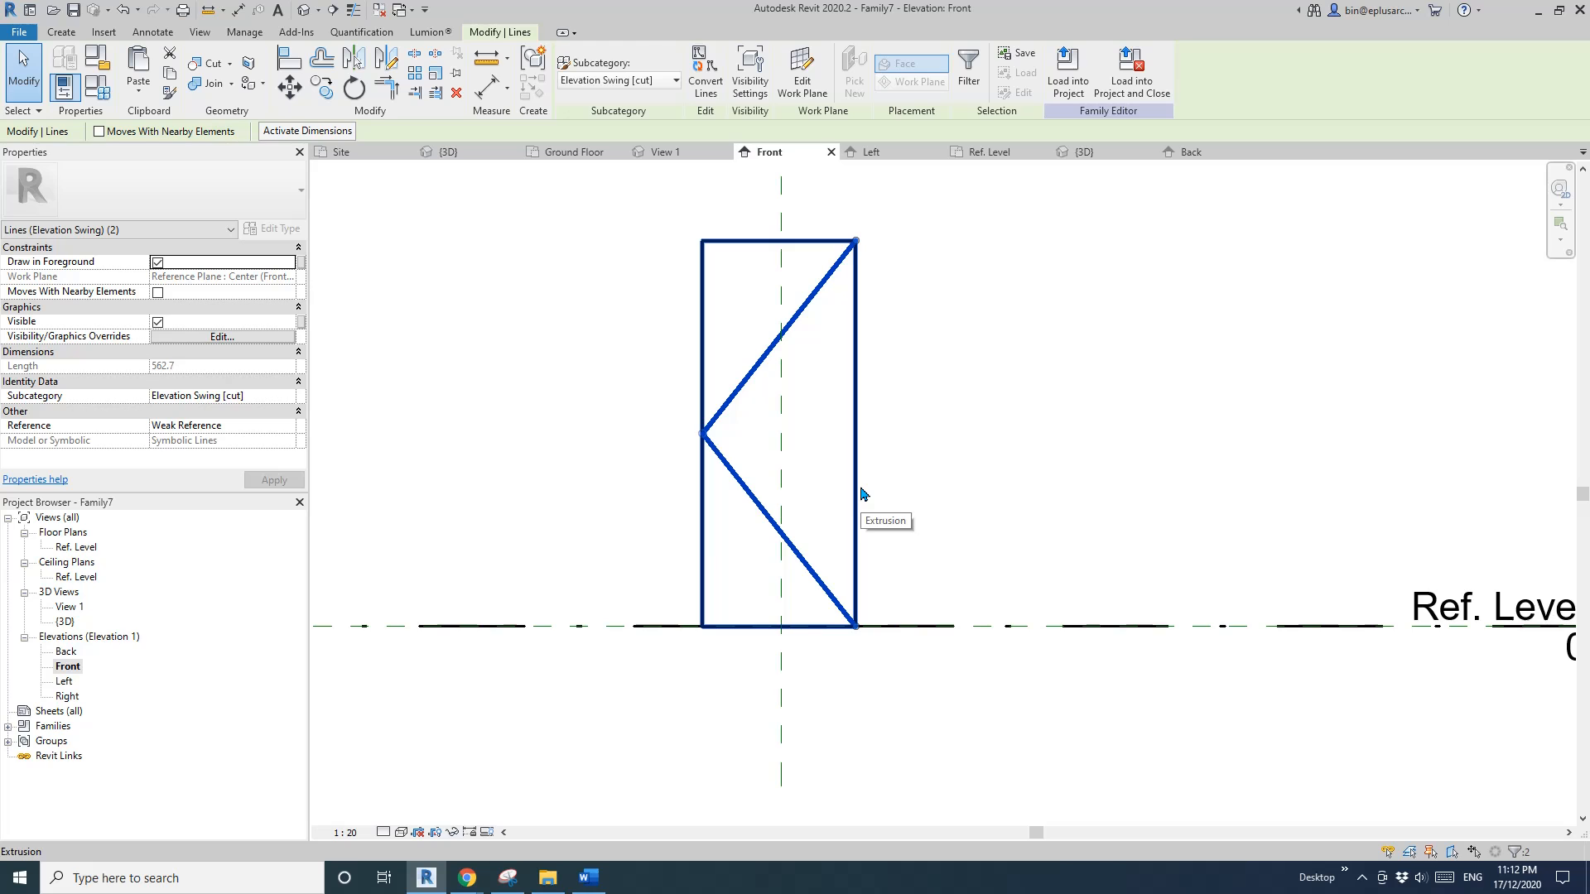
left_click(567, 385)
scroll(872, 410, "up", 1)
mouse_move(523, 395)
middle_mouse_down()
mouse_move(567, 387)
mouse_move(562, 365)
middle_mouse_up()
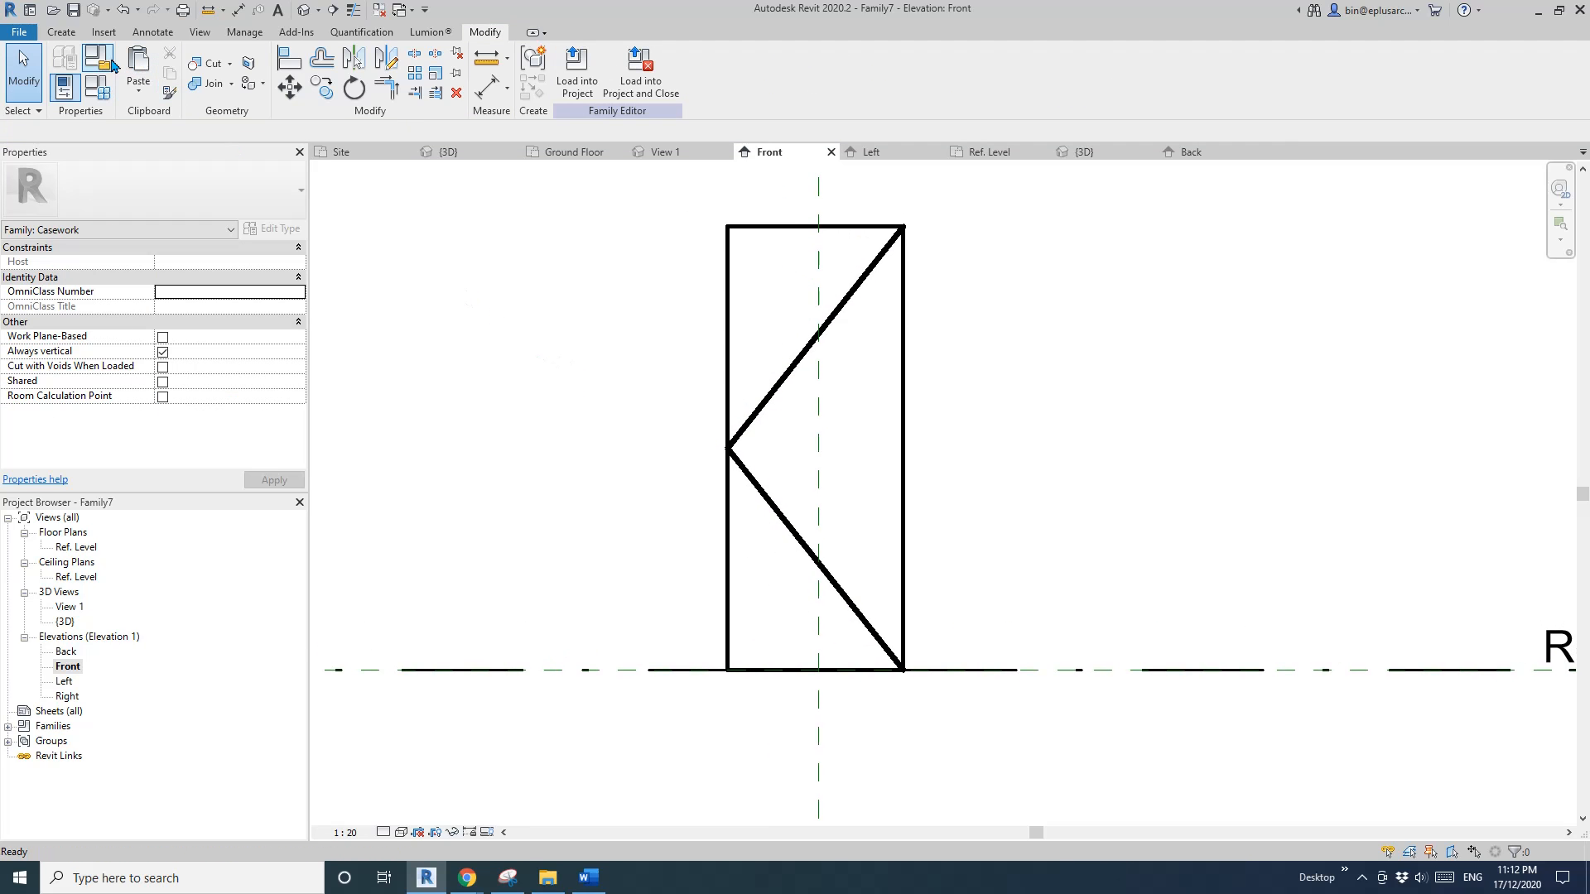
Change the family category to Furniture
left_click(97, 58)
left_click_drag(320, 153, 364, 167)
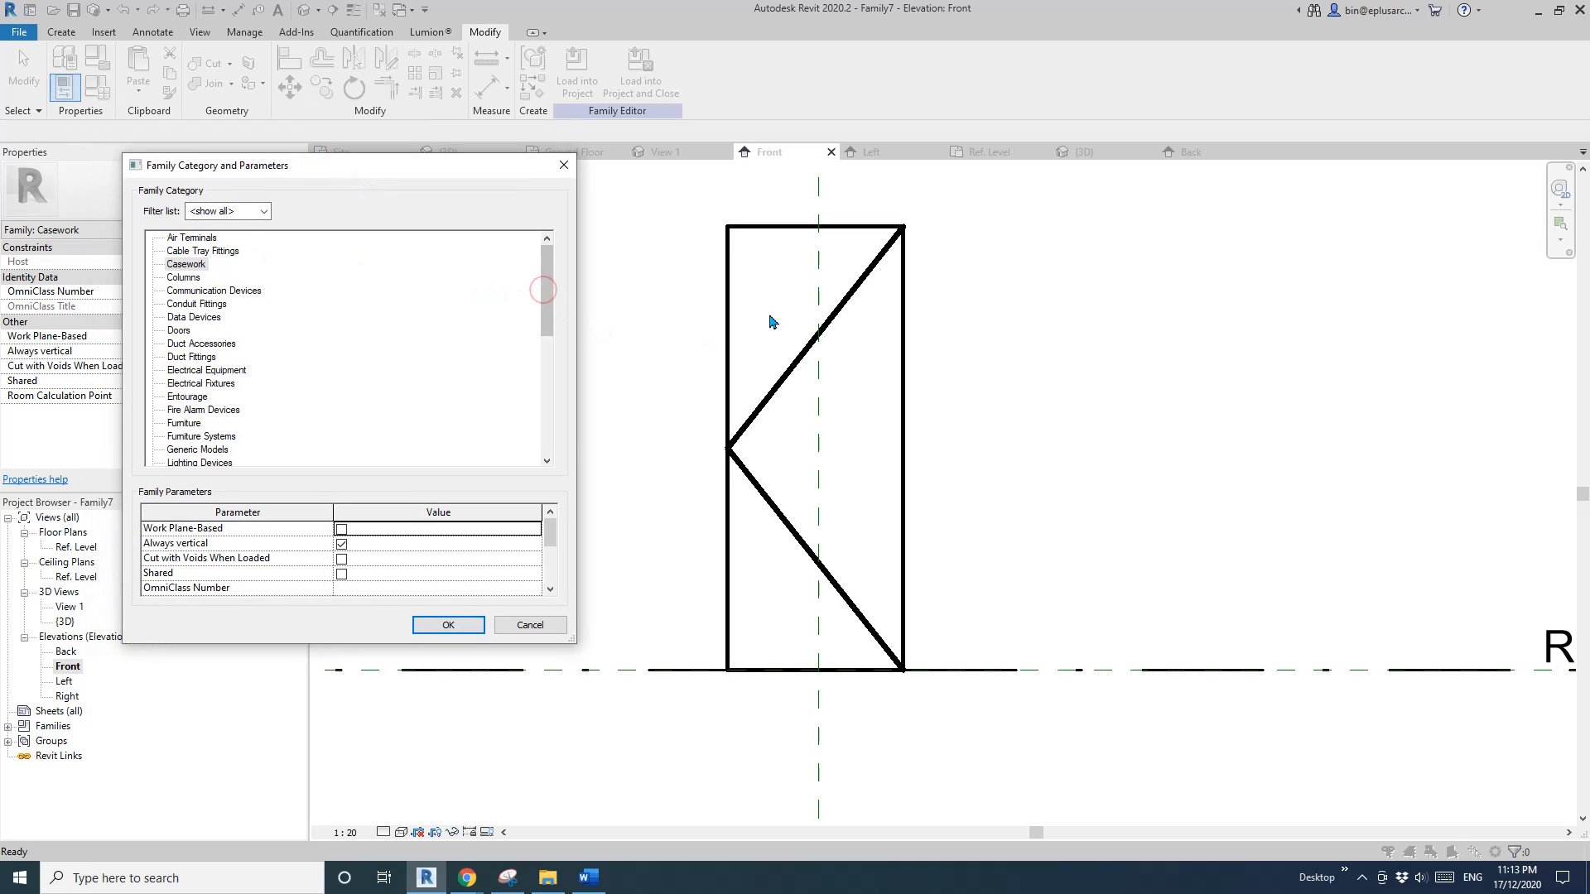
left_click(188, 420)
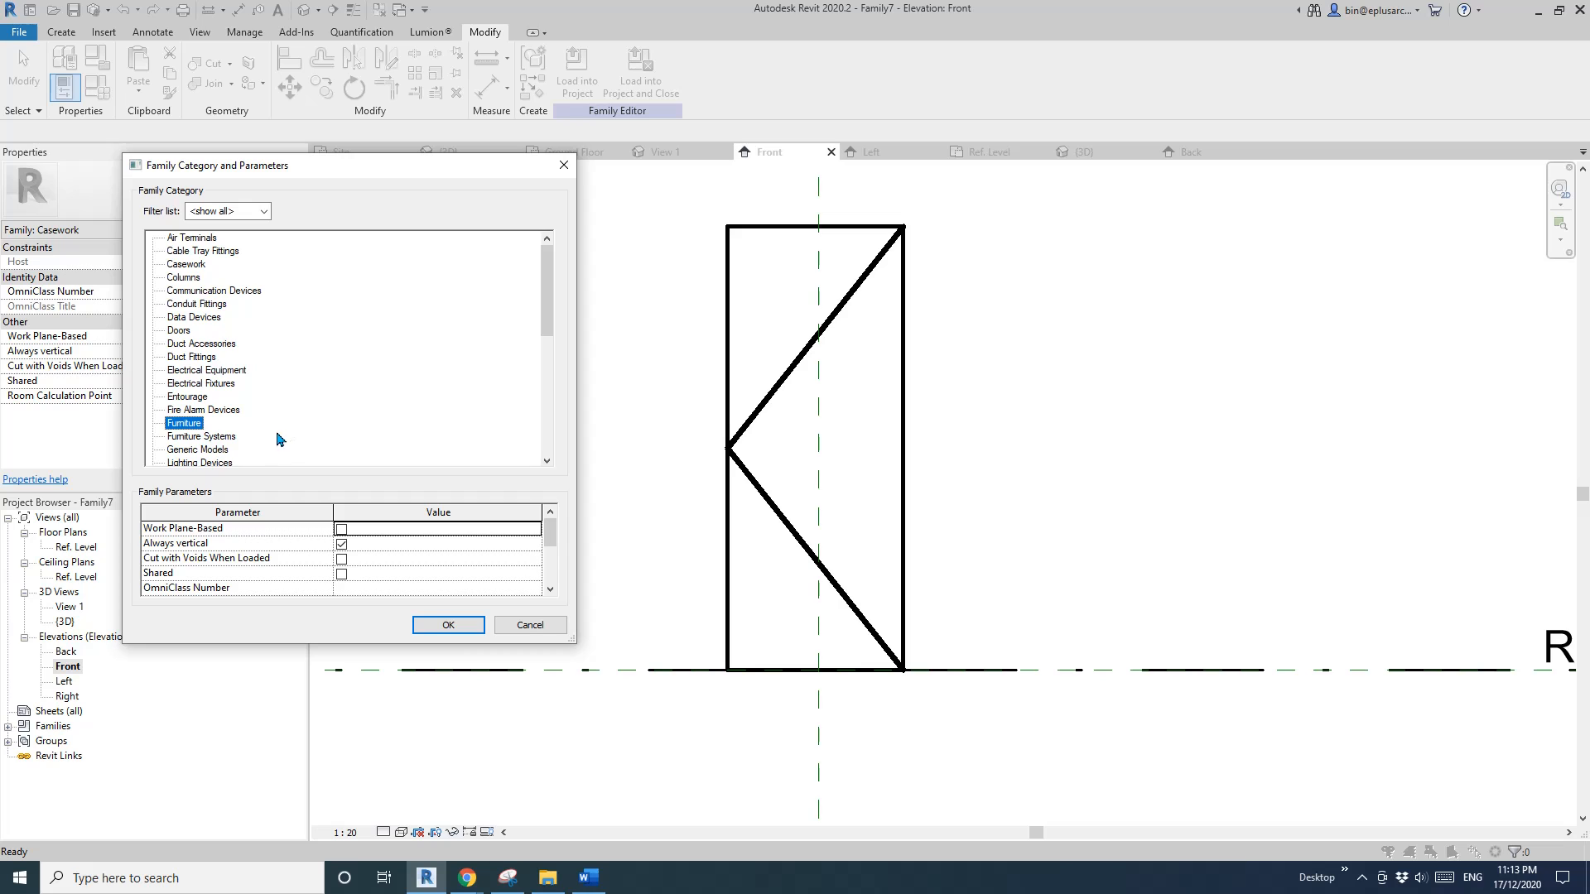
left_click(452, 624)
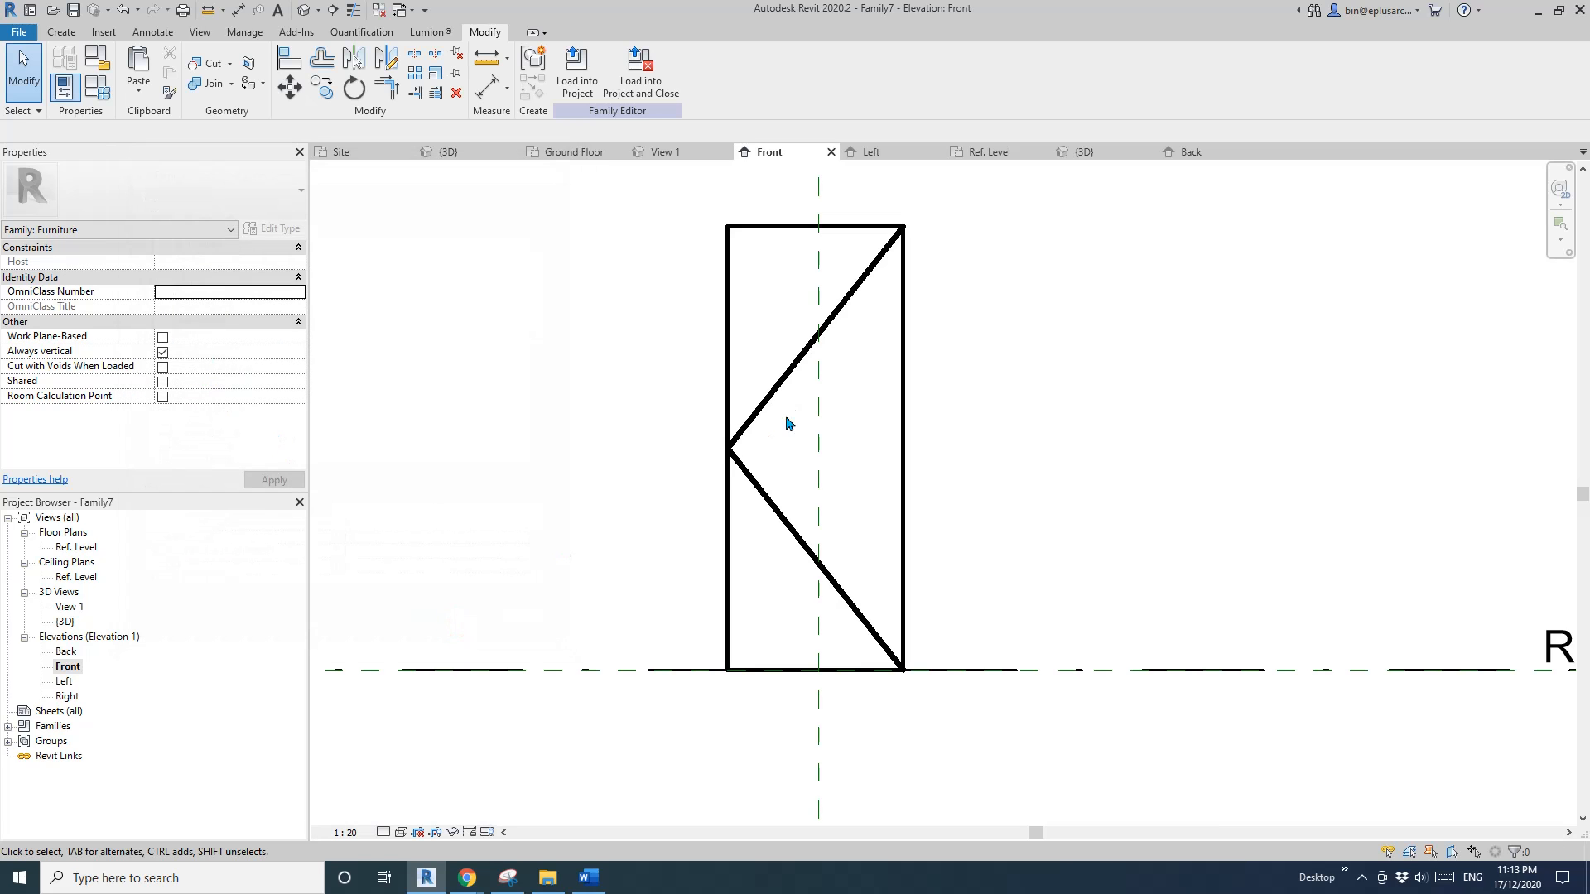
Review which subcategories are available for the two slanted symbolic lines under the Furniture category
left_click(788, 385)
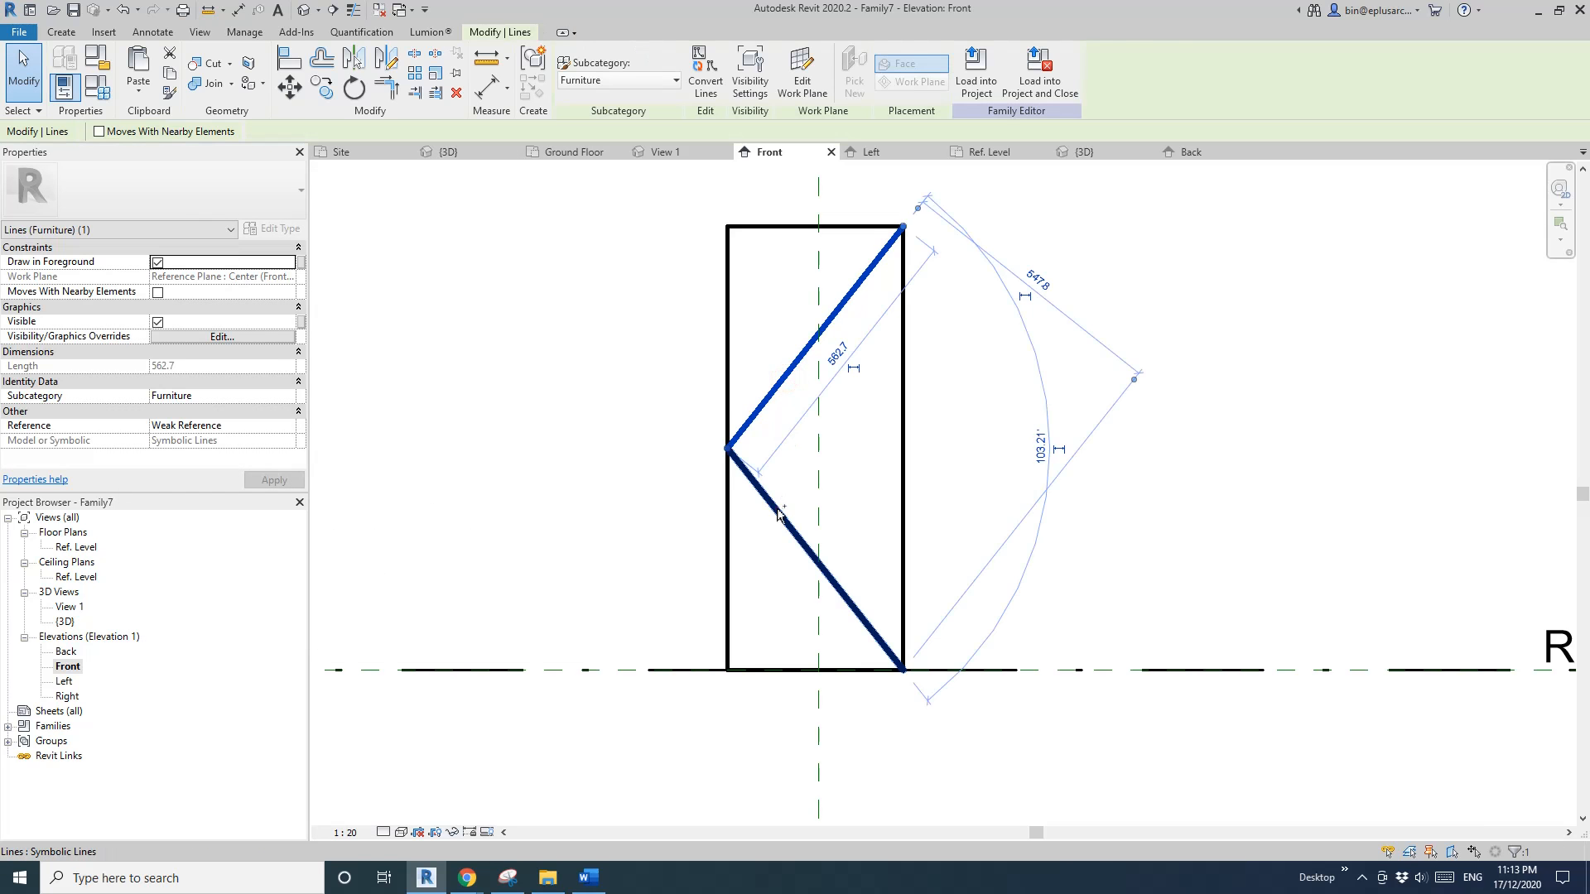
left_click(778, 514, "ctrl")
left_click(605, 80)
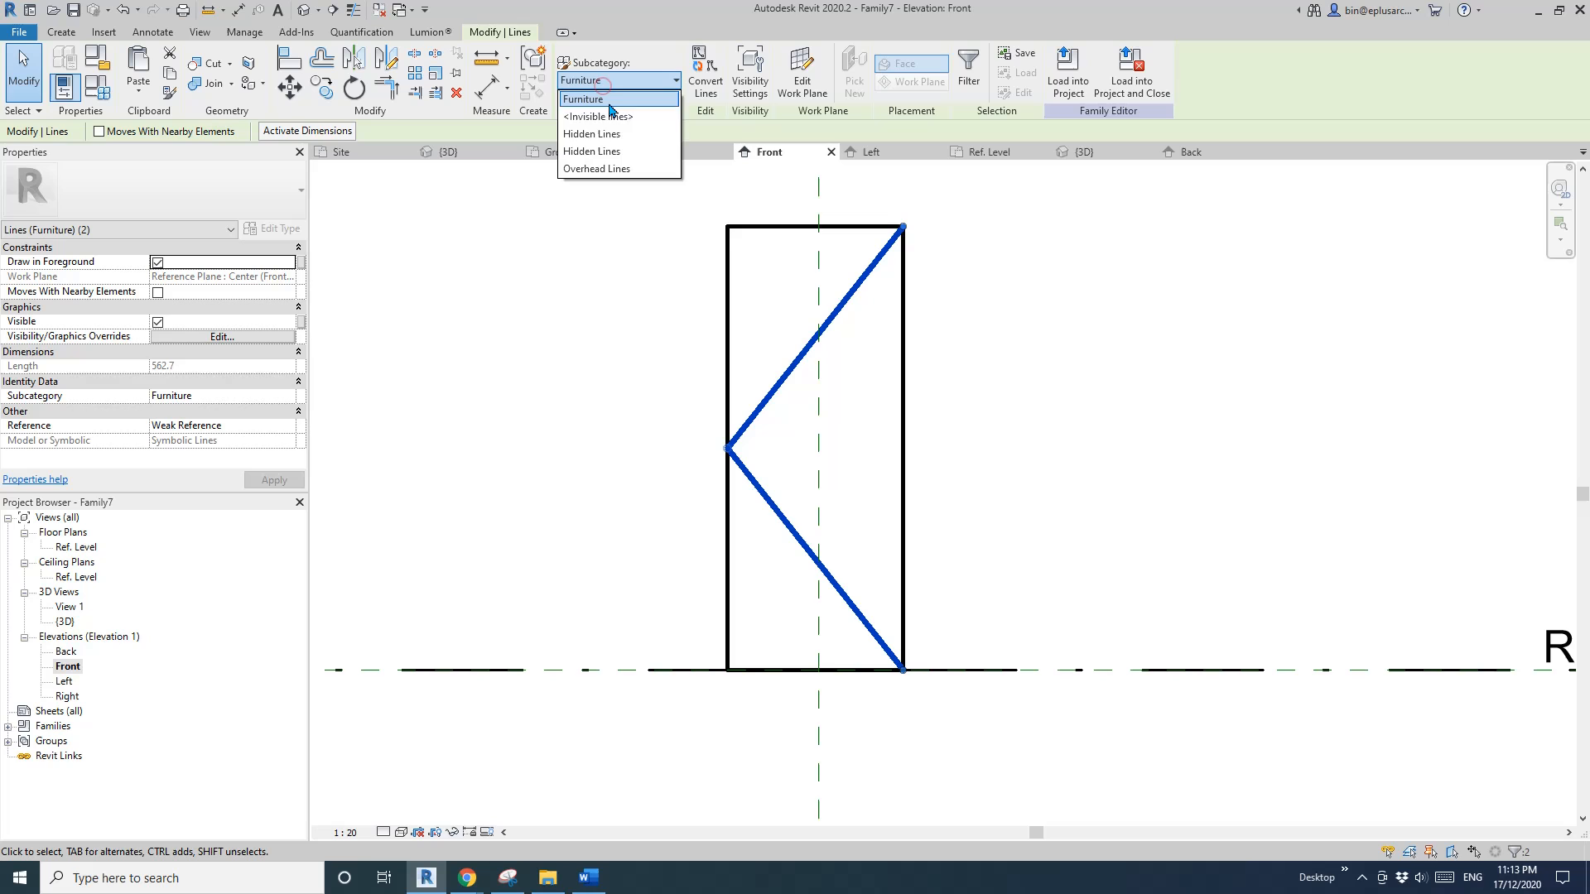
left_click(634, 151)
key("Escape")
Set the projection line weight of the Furniture category to 1 in the object styles
left_click(256, 37)
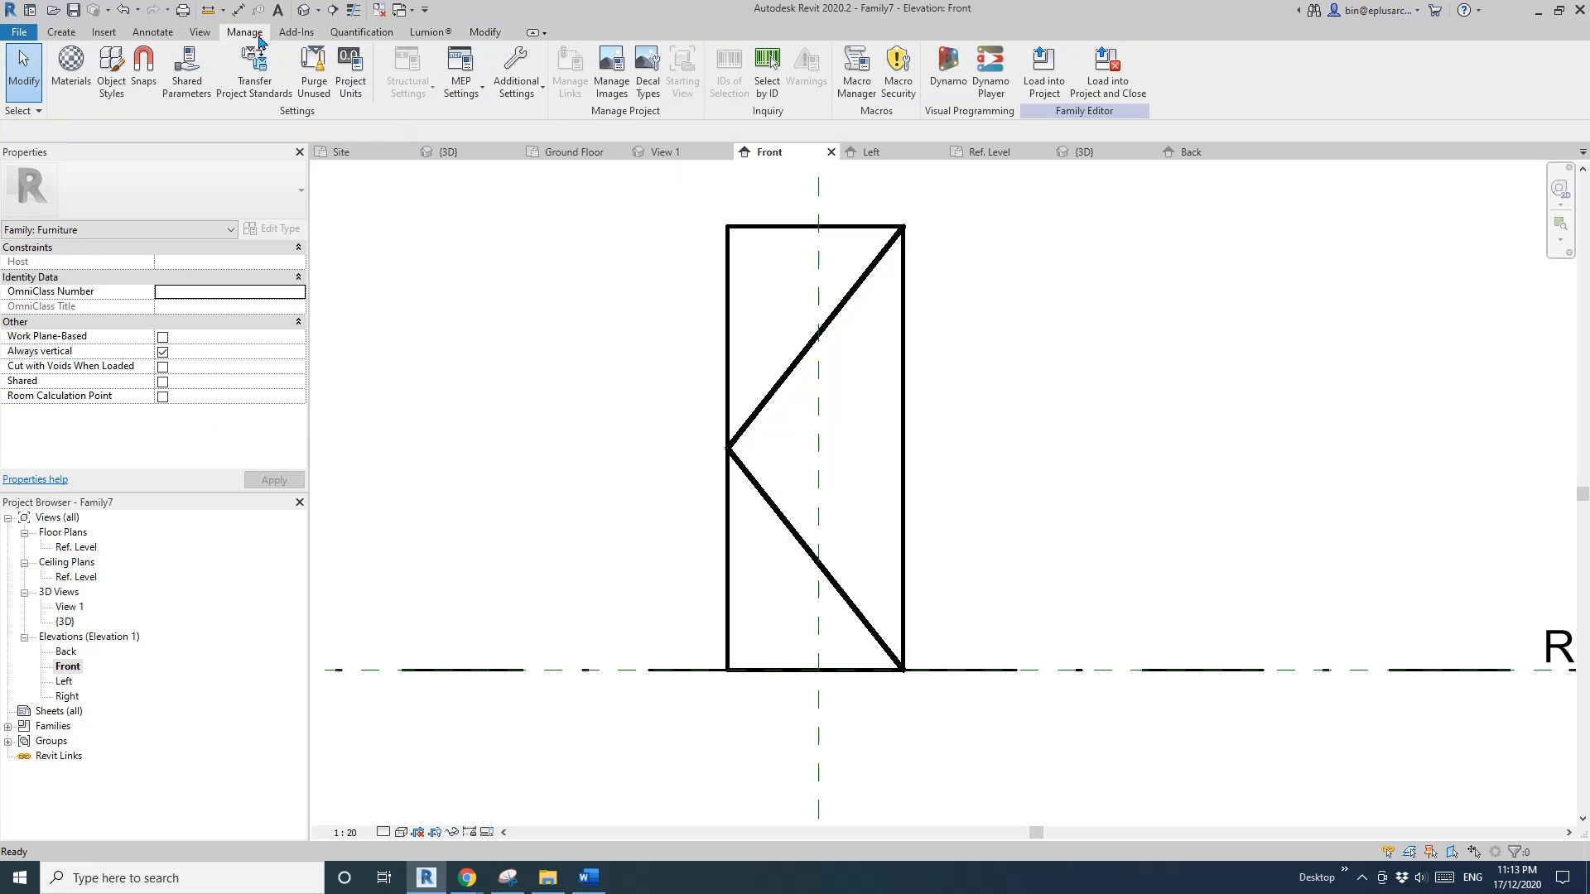
left_click(111, 70)
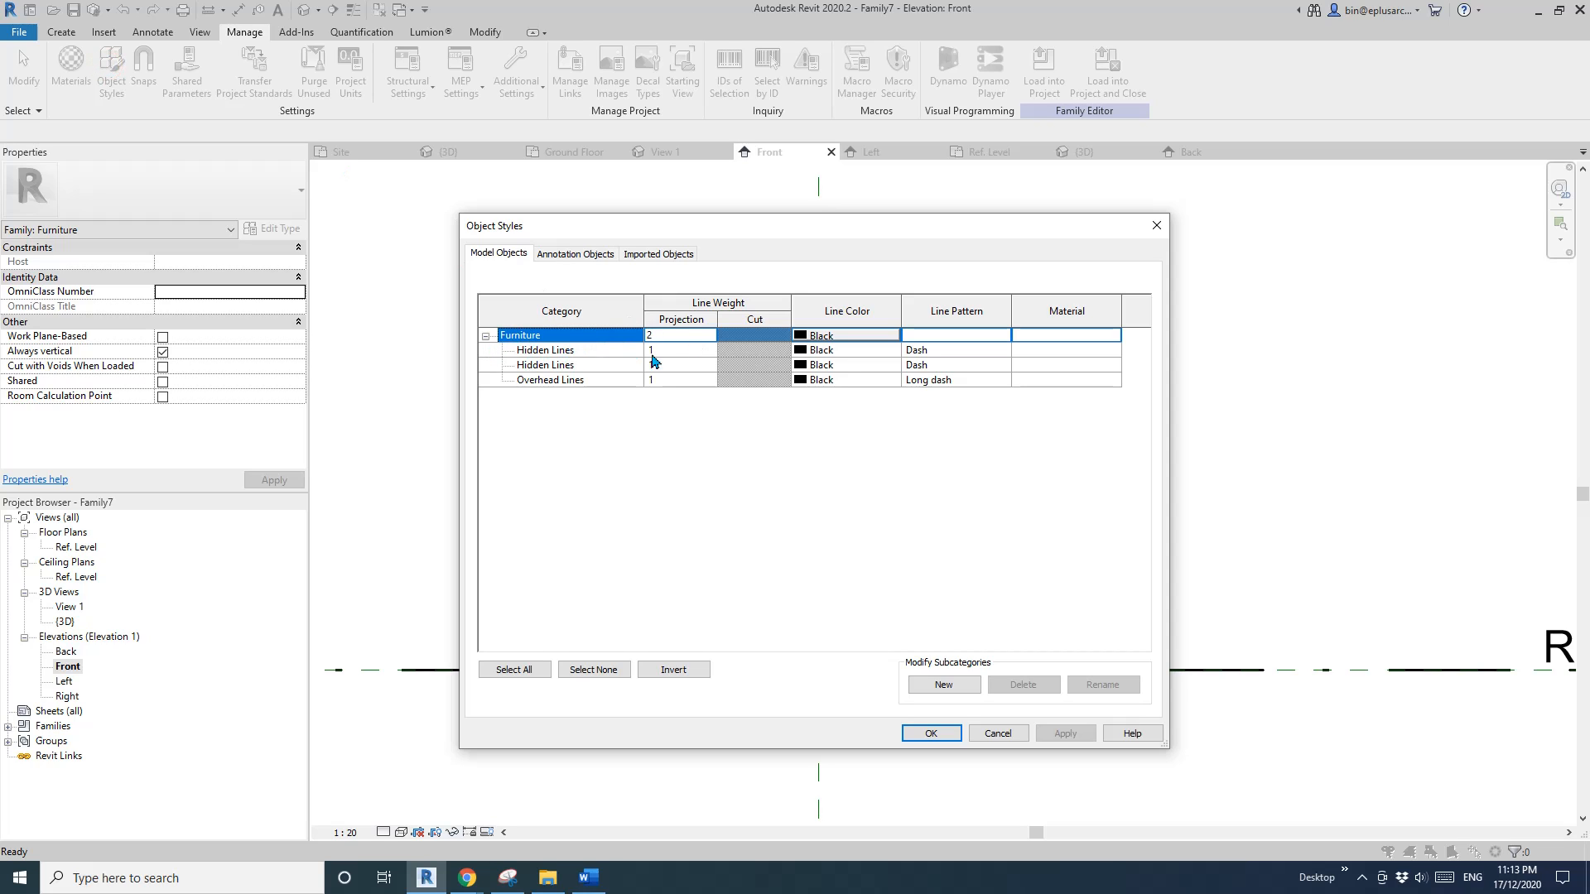
left_click(769, 349)
left_click(672, 338)
left_click_drag(678, 334, 648, 332)
type("1")
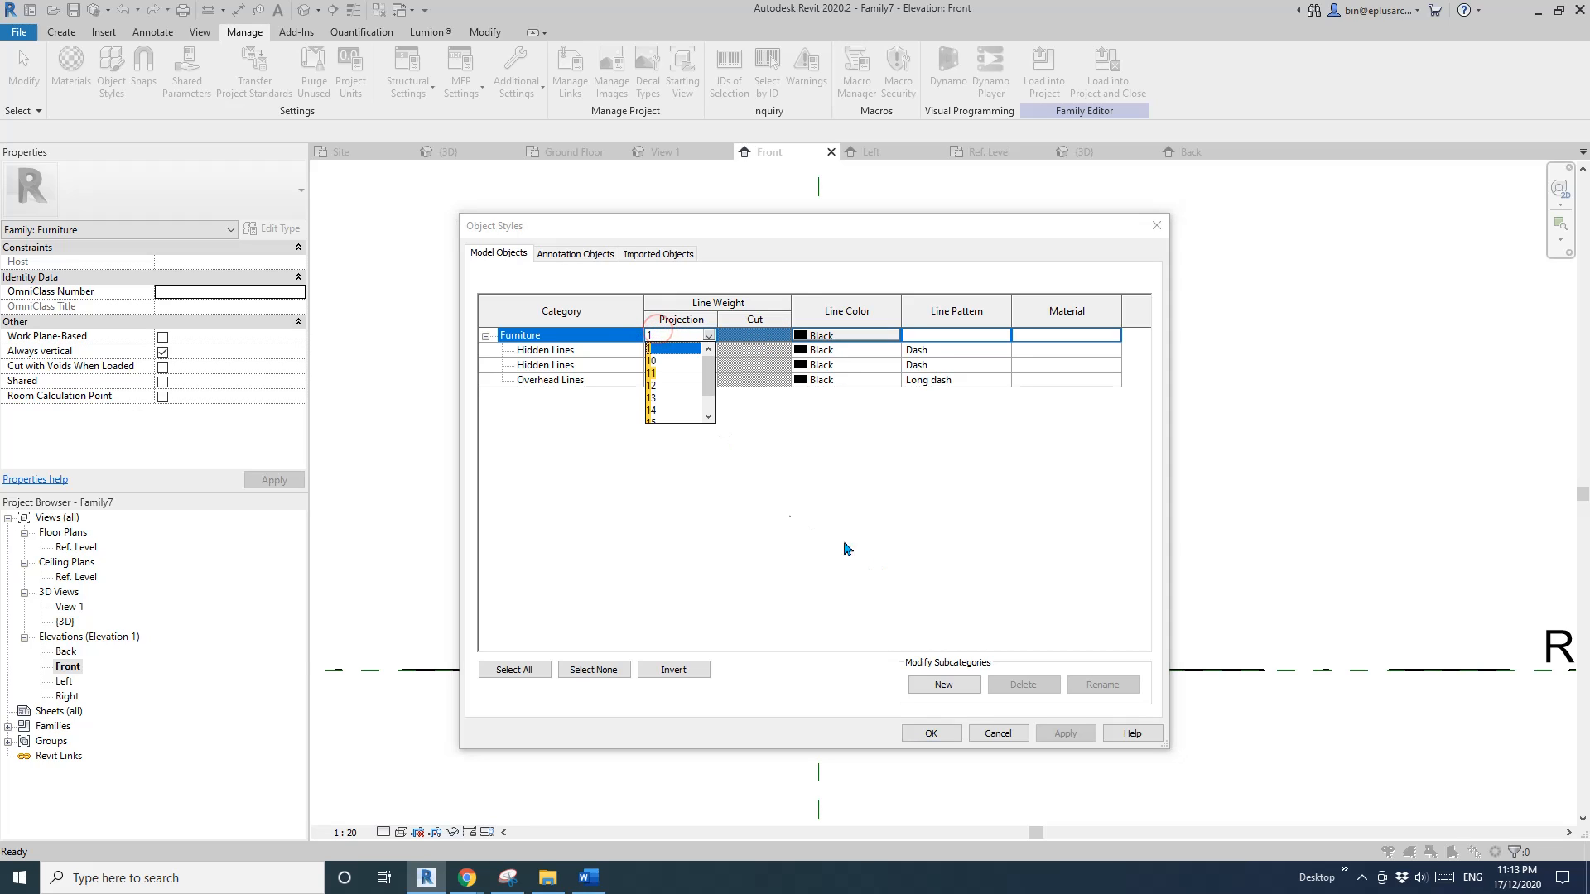
left_click(847, 549)
left_click(1072, 733)
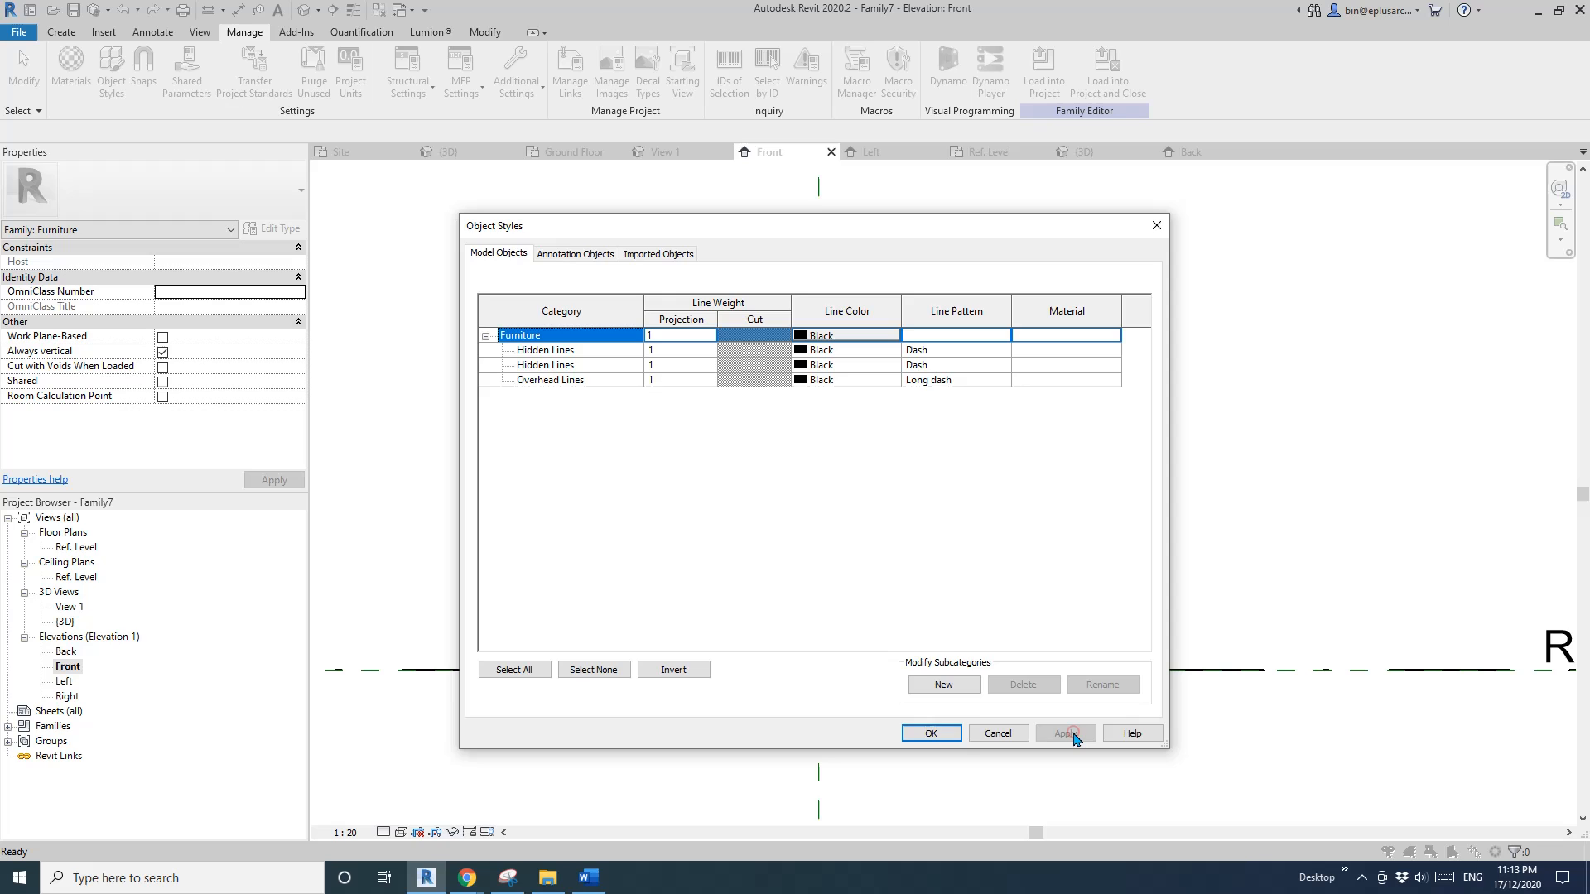
left_click(950, 734)
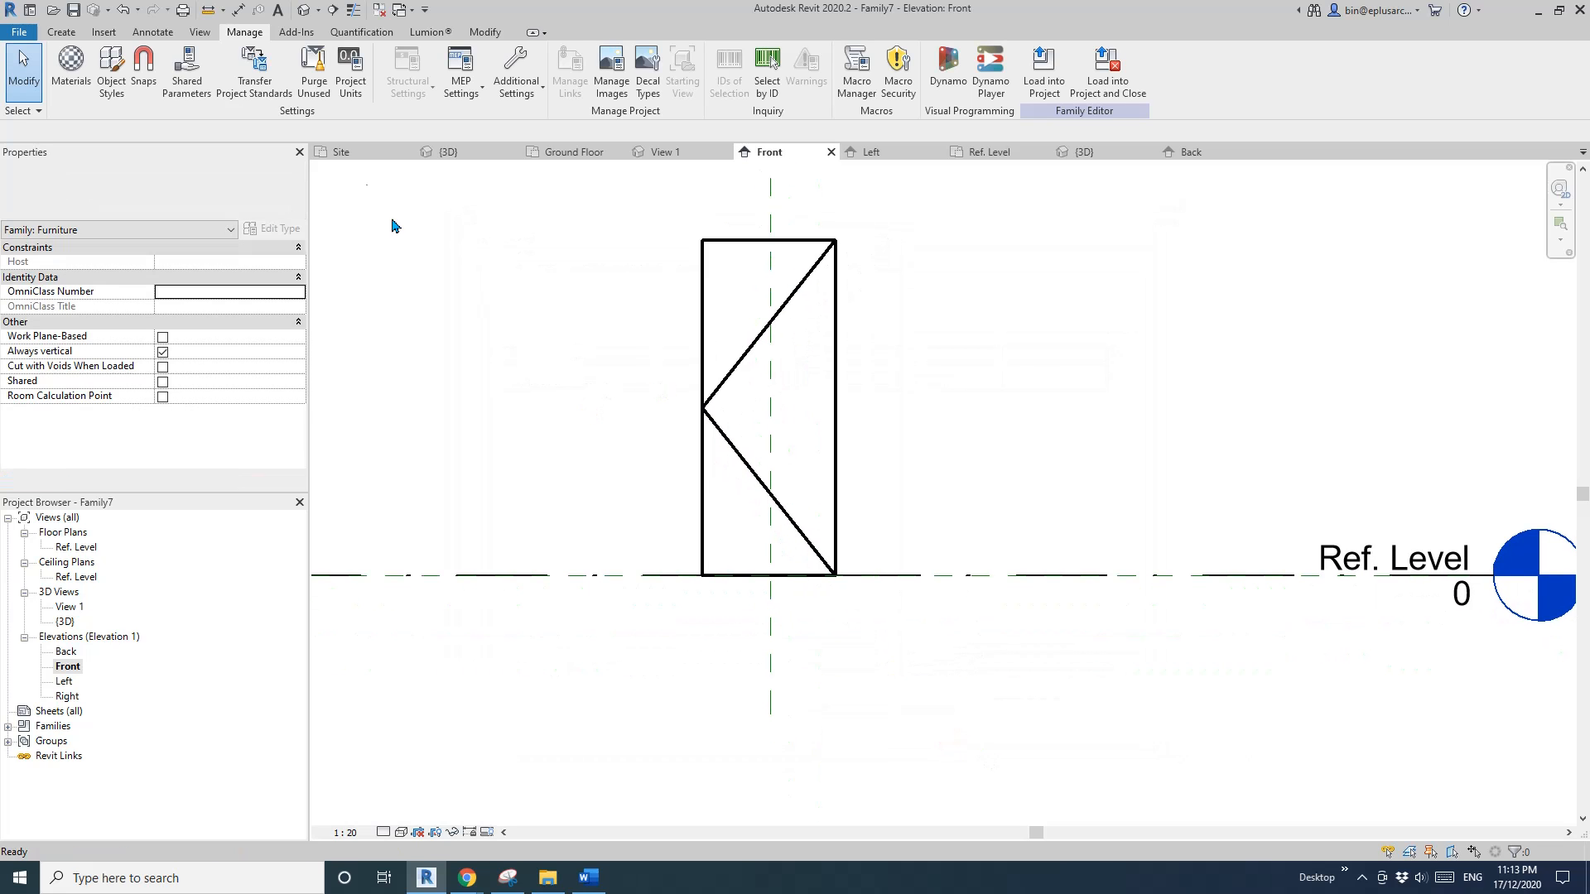
Change the family category from Furniture to Casework
left_click(485, 32)
left_click(101, 58)
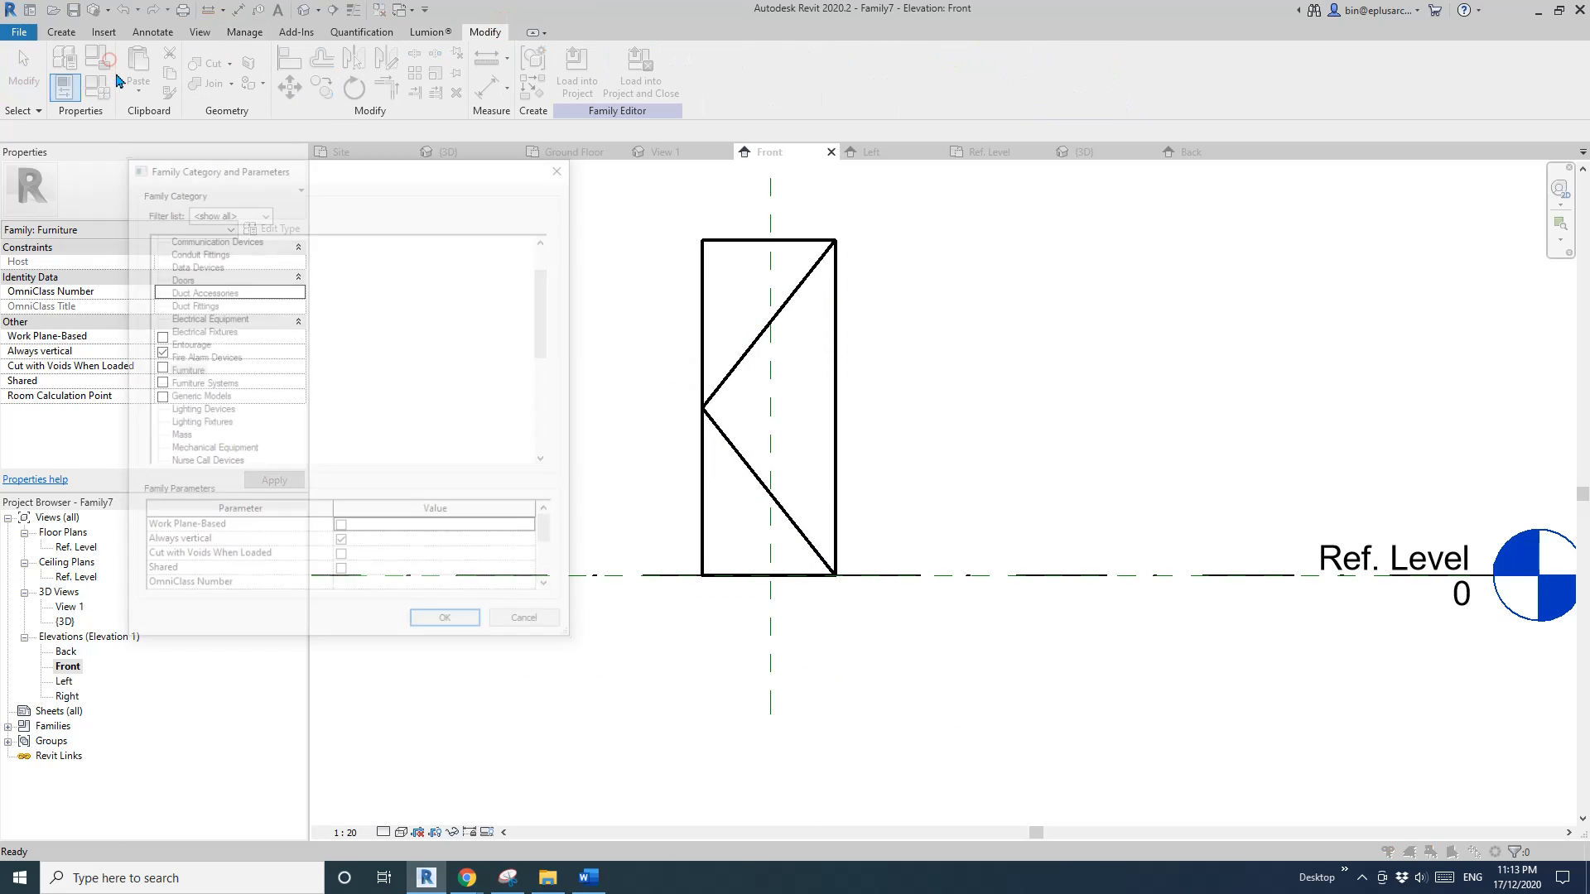
left_click(200, 330)
left_click(191, 296)
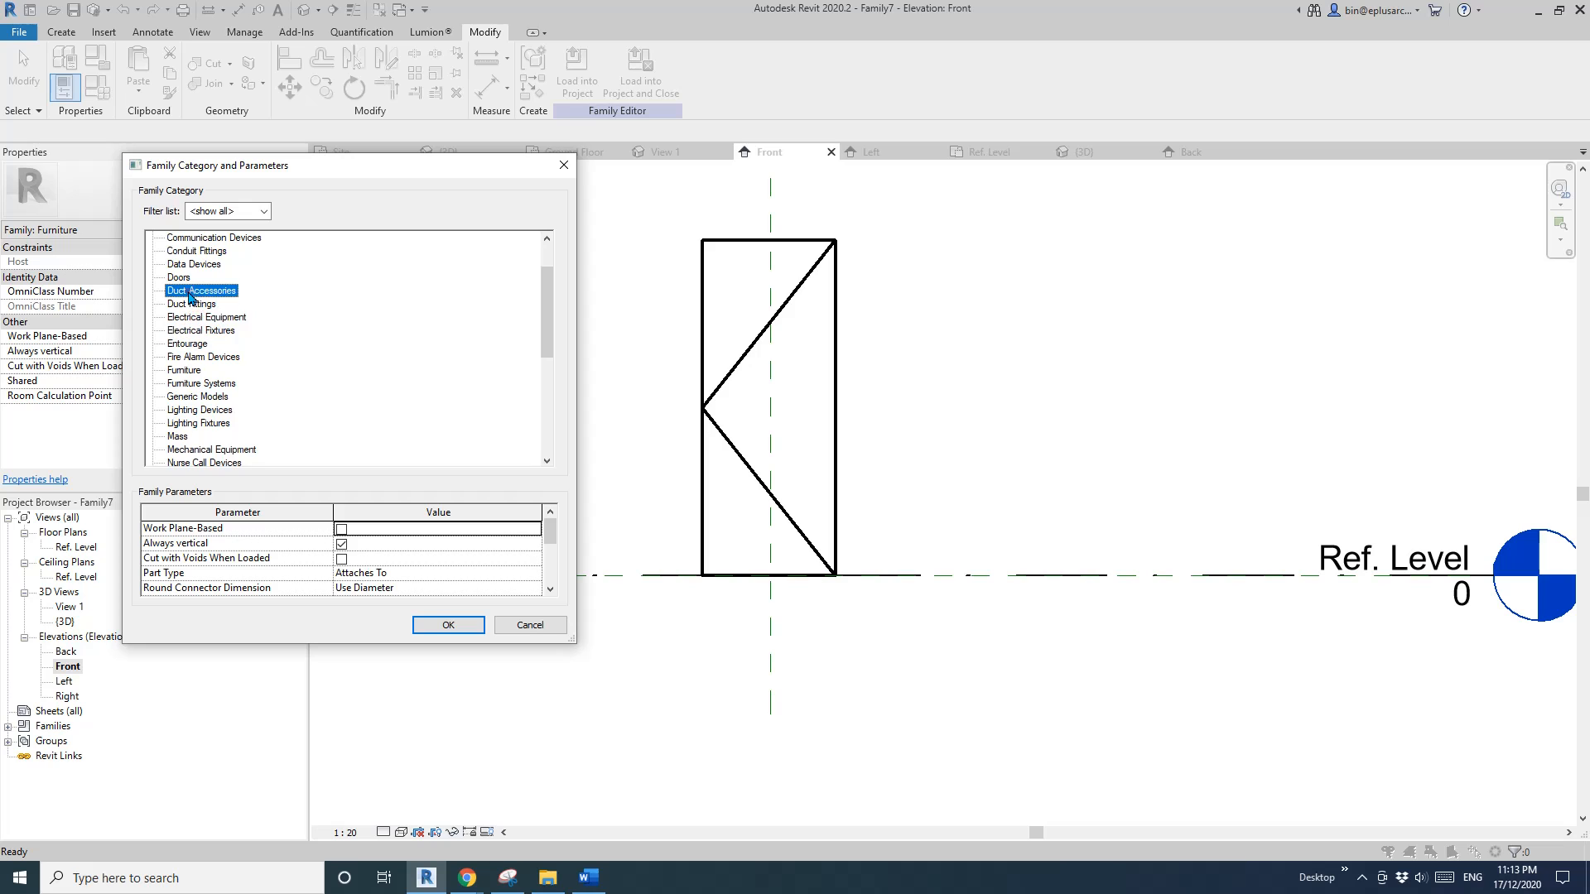
scroll(191, 296, "up", 1)
left_click(186, 251)
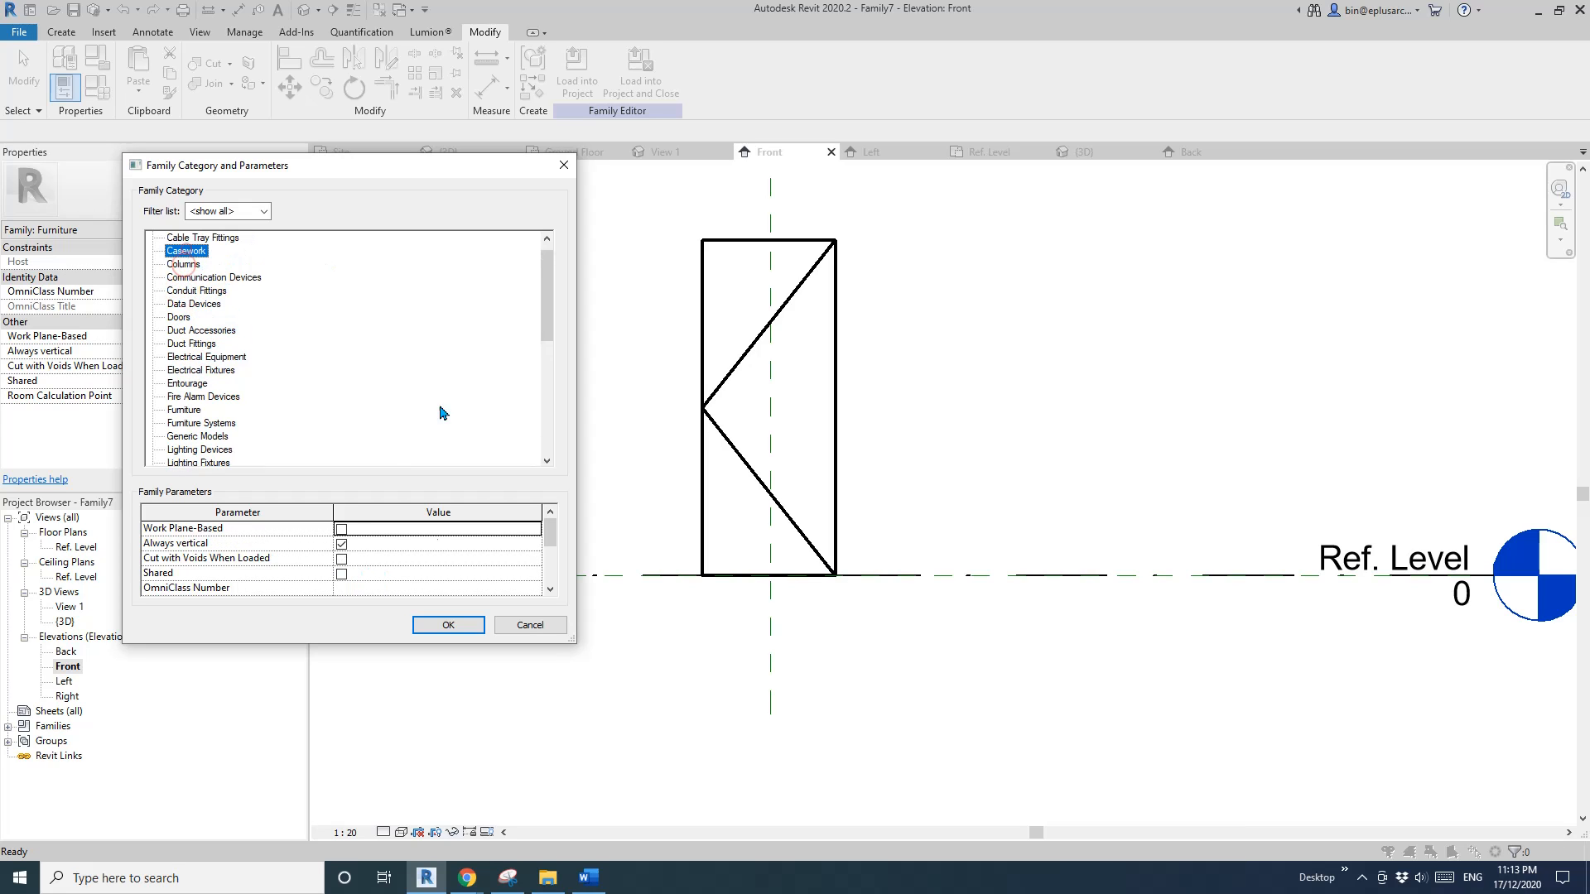
left_click(451, 625)
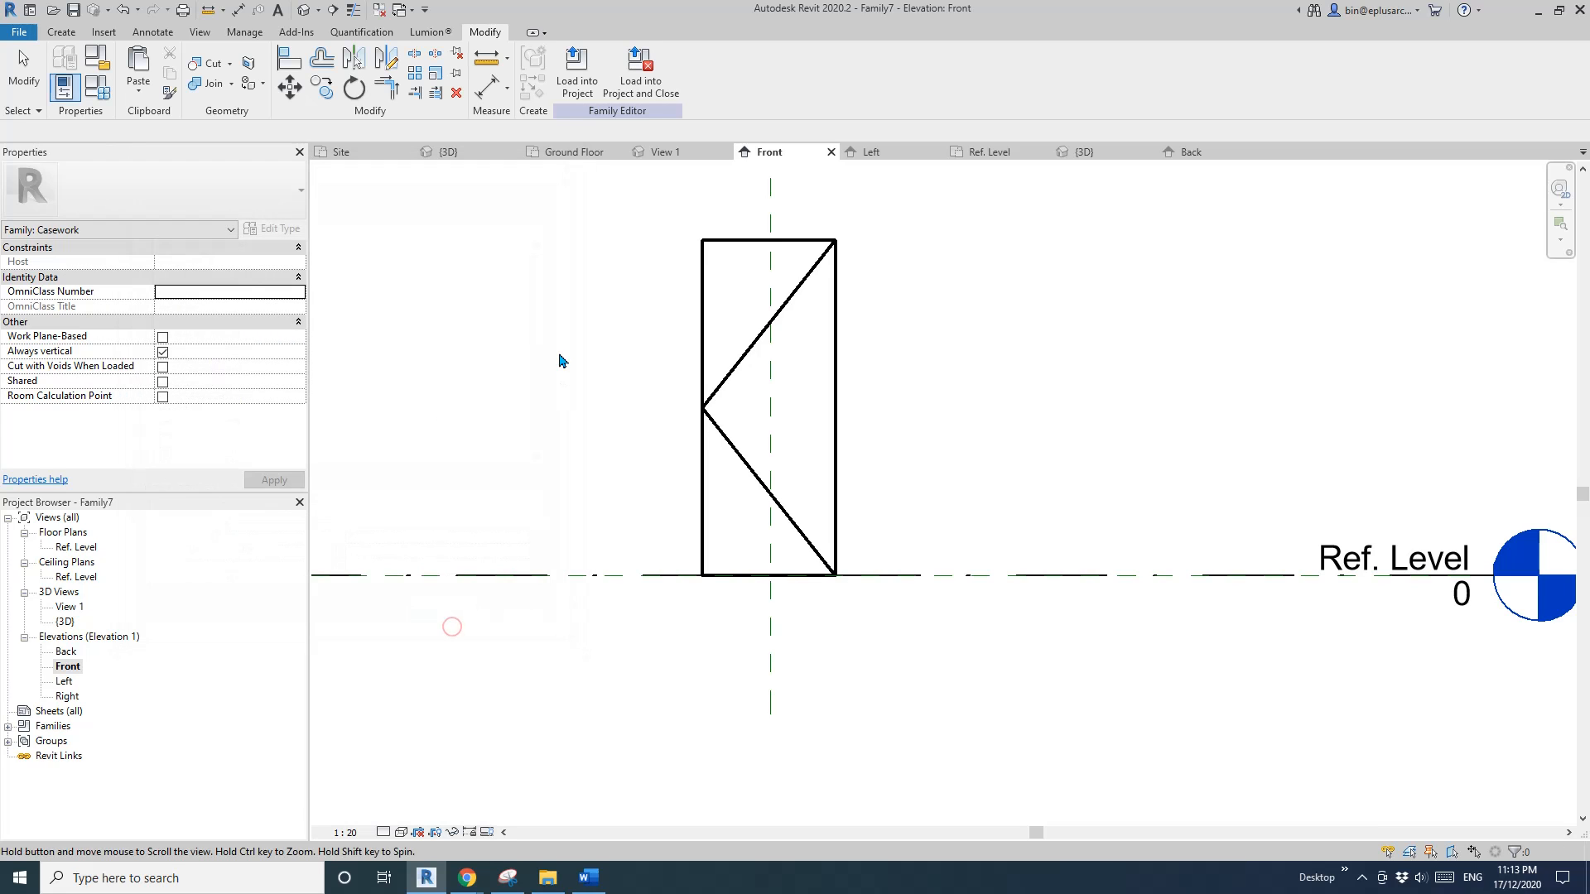
Load the family into the project, close it, and place one instance below the section line in the Ground Floor plan
left_click(643, 73)
left_click(827, 436)
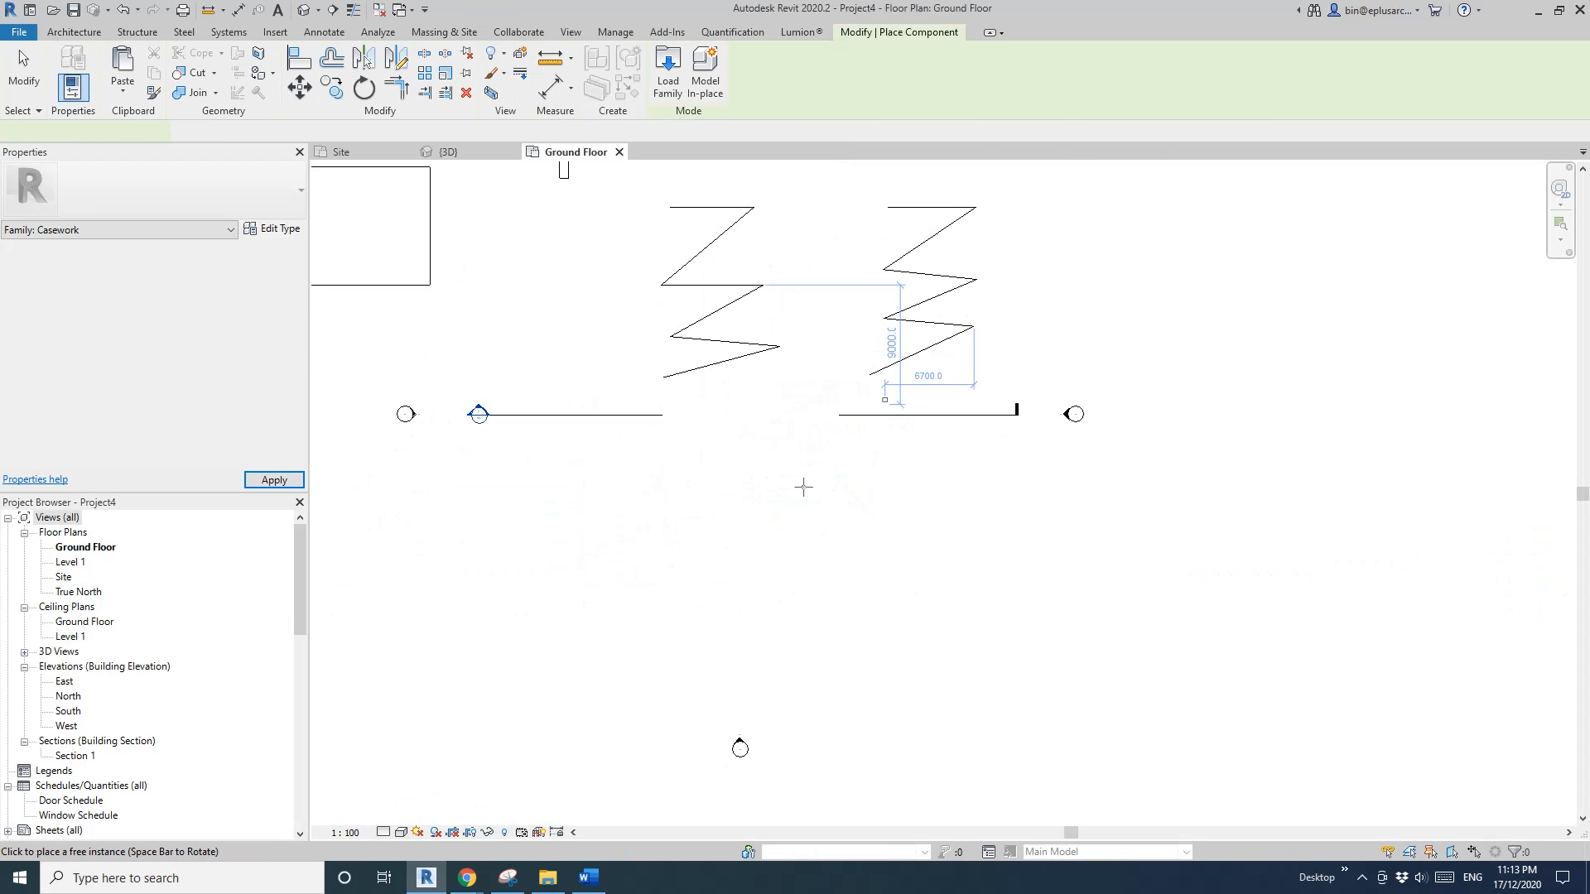
left_click(770, 489)
key("Escape")
scroll(778, 466, "up", 3)
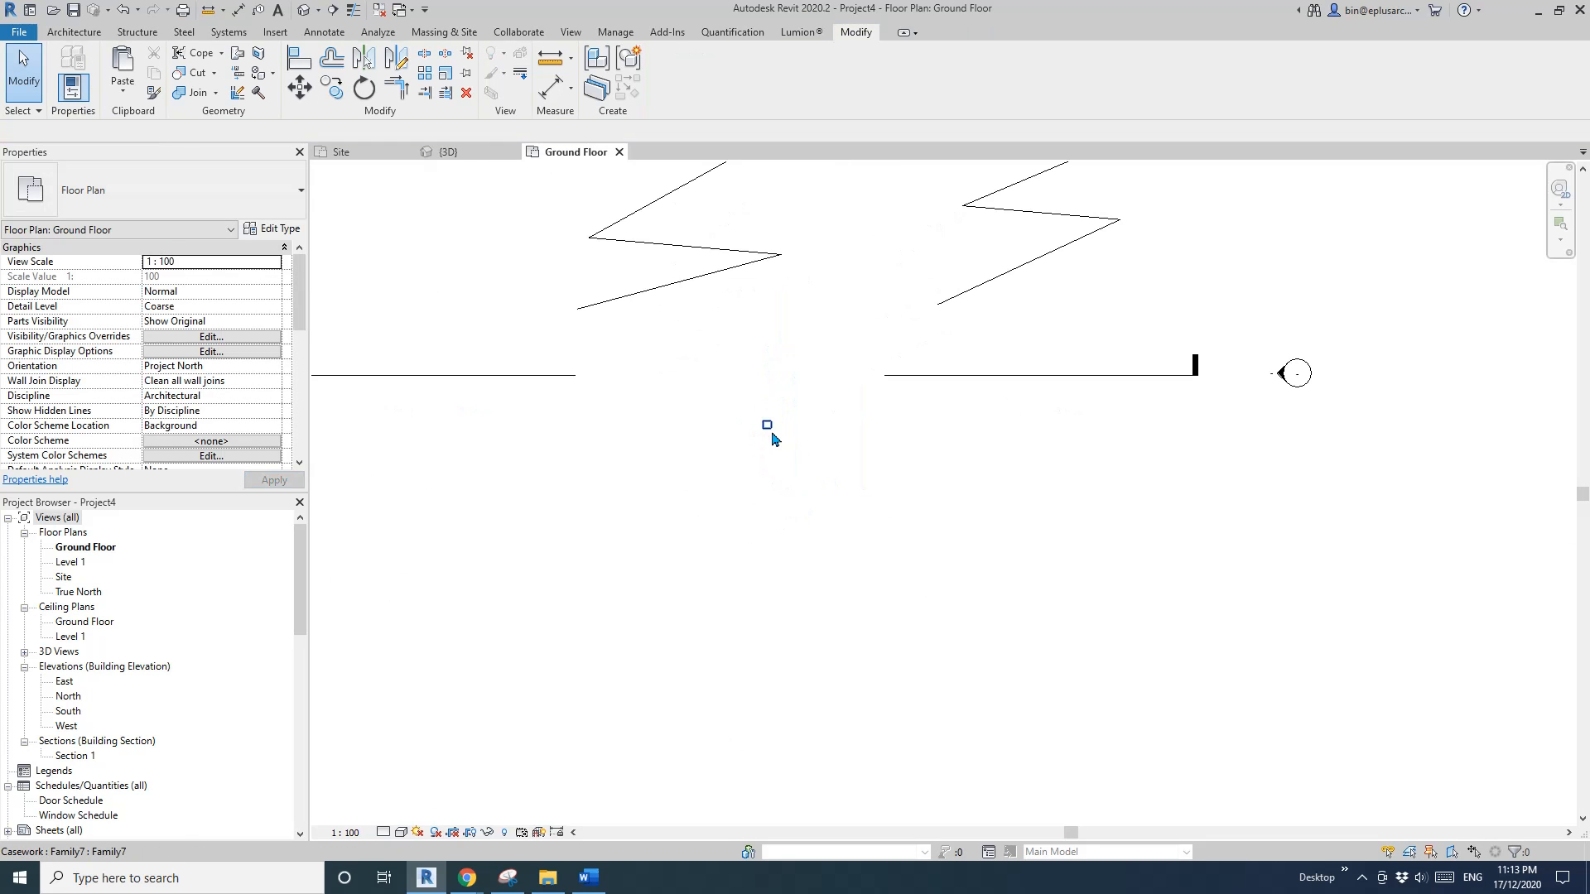
Move the placed casework instance farther down from the section line in the Ground Floor plan
left_click(771, 431)
left_click_drag(770, 430, 717, 545)
scroll(715, 585, "down", 2)
middle_click_drag(745, 674, 745, 455)
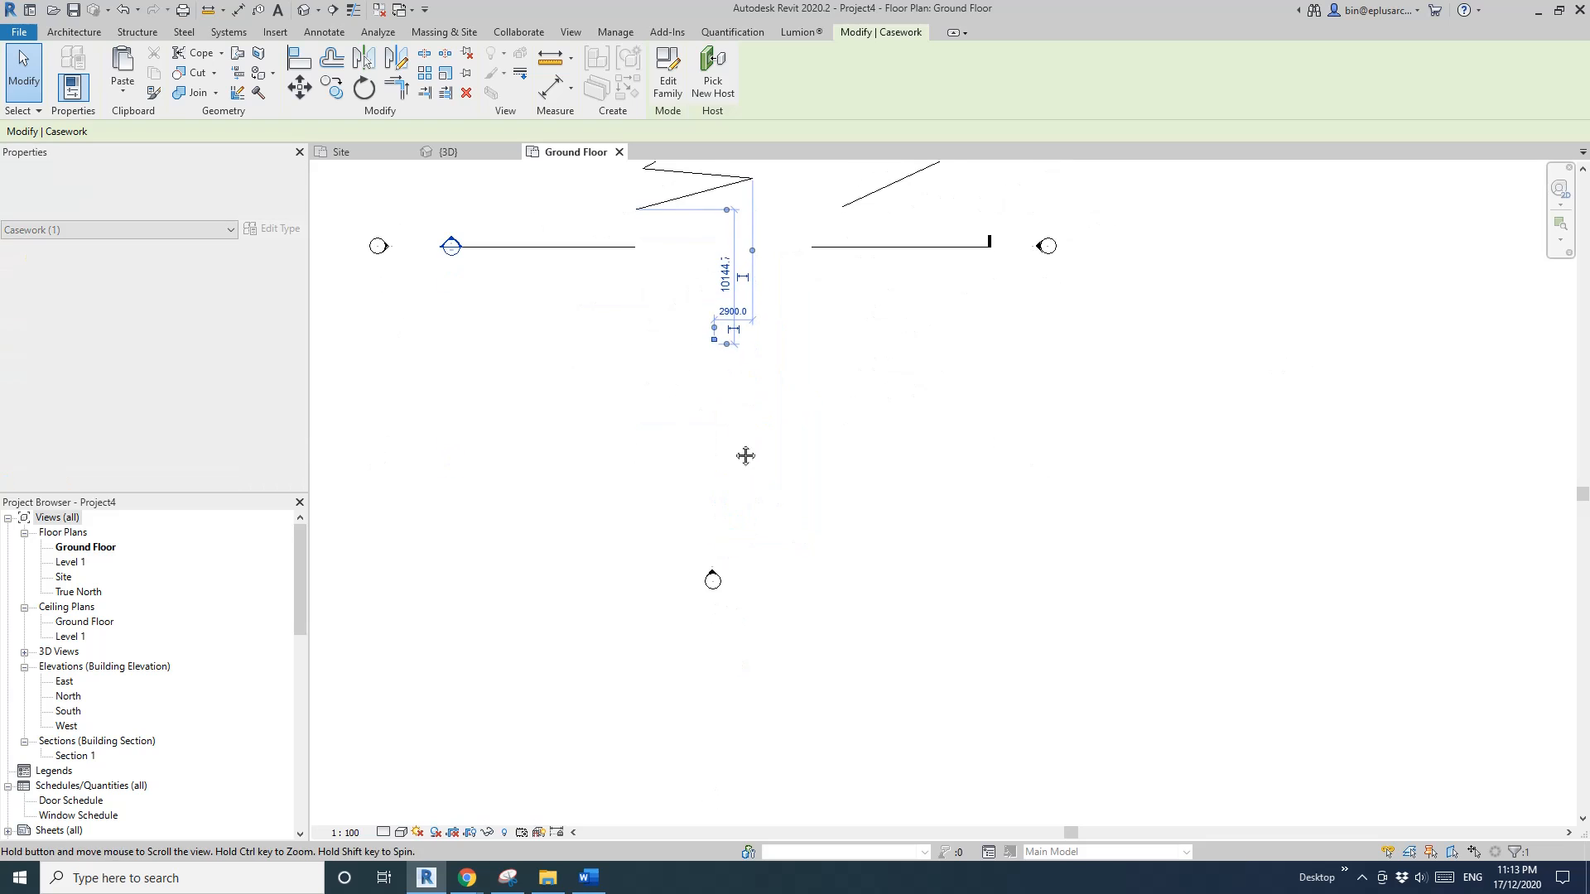
key("Escape")
Open the South elevation from its elevation marker and frame the placed cabinet
left_click(713, 580)
scroll(699, 496, "down", 2)
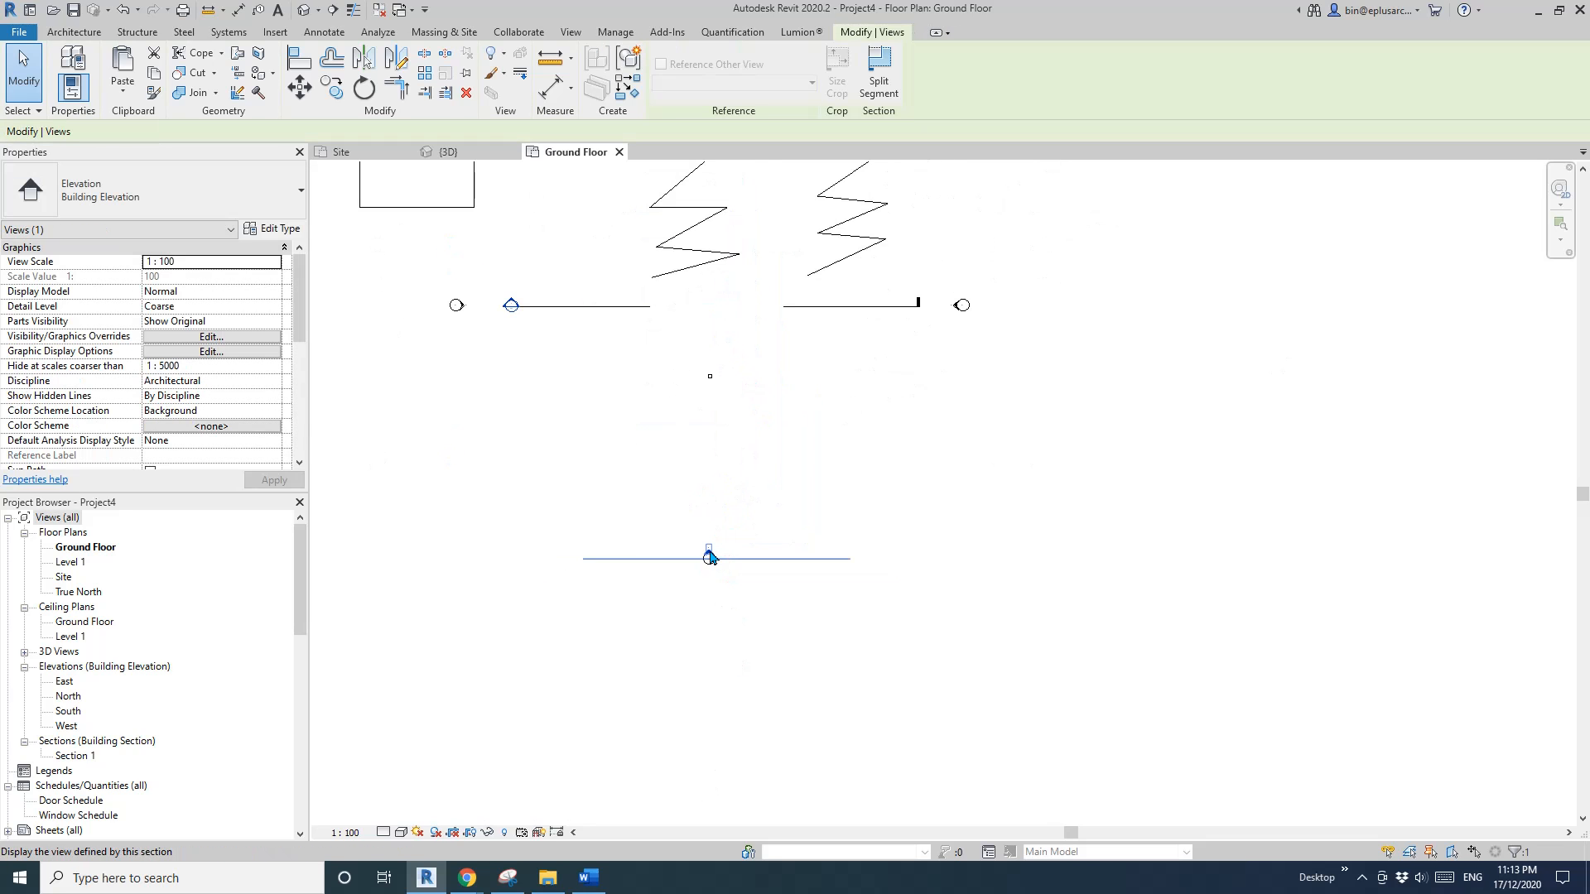
right_click(709, 557)
left_click(787, 272)
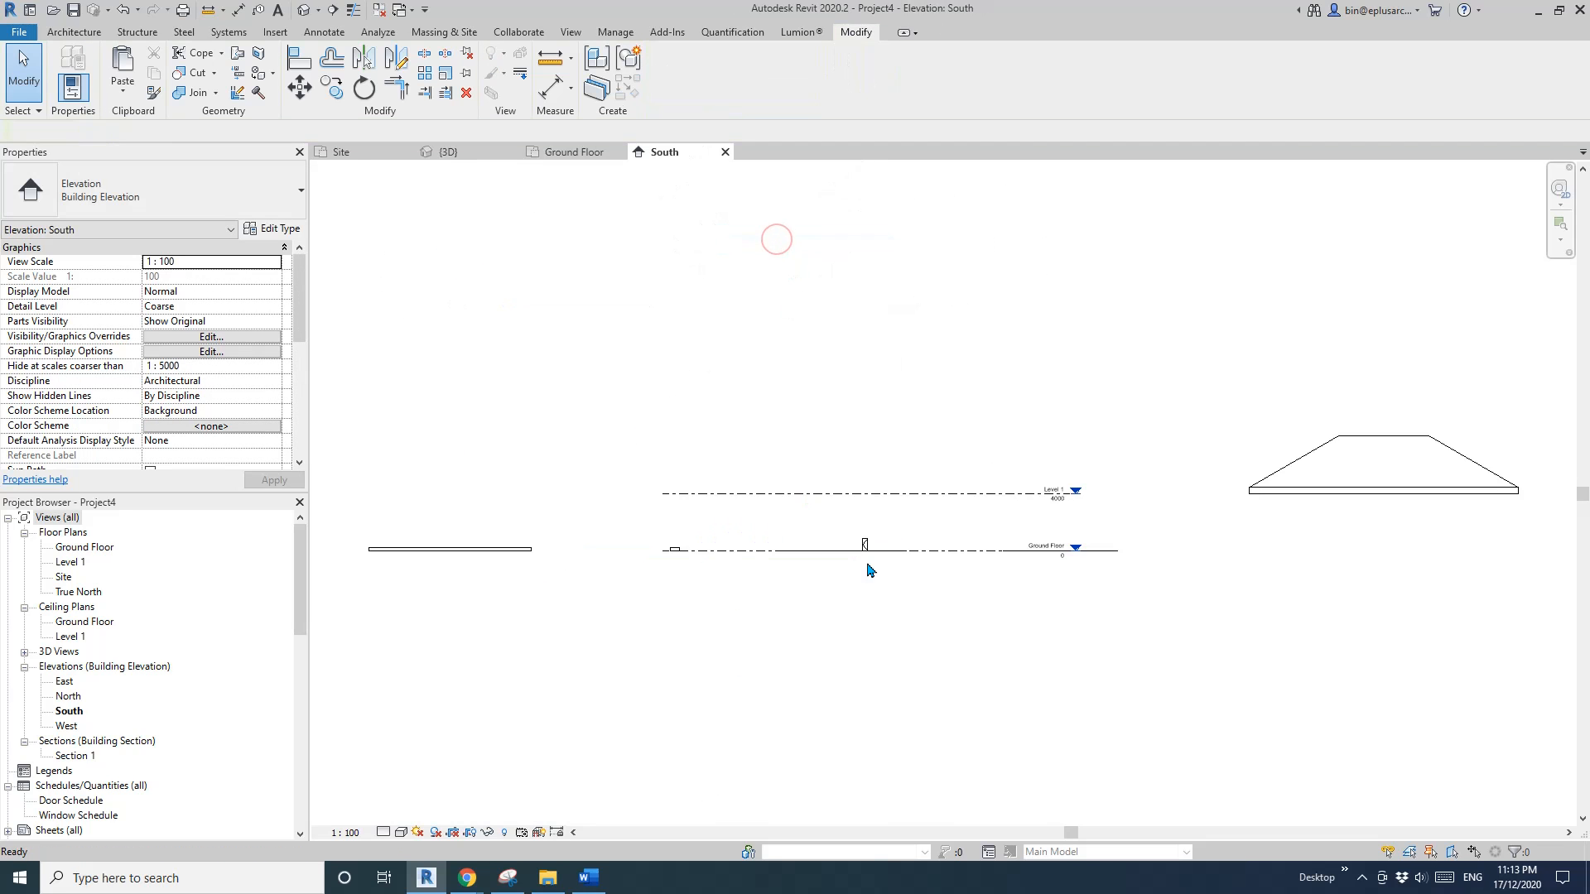
scroll(890, 520, "up", 10)
middle_click_drag(890, 520, 787, 411)
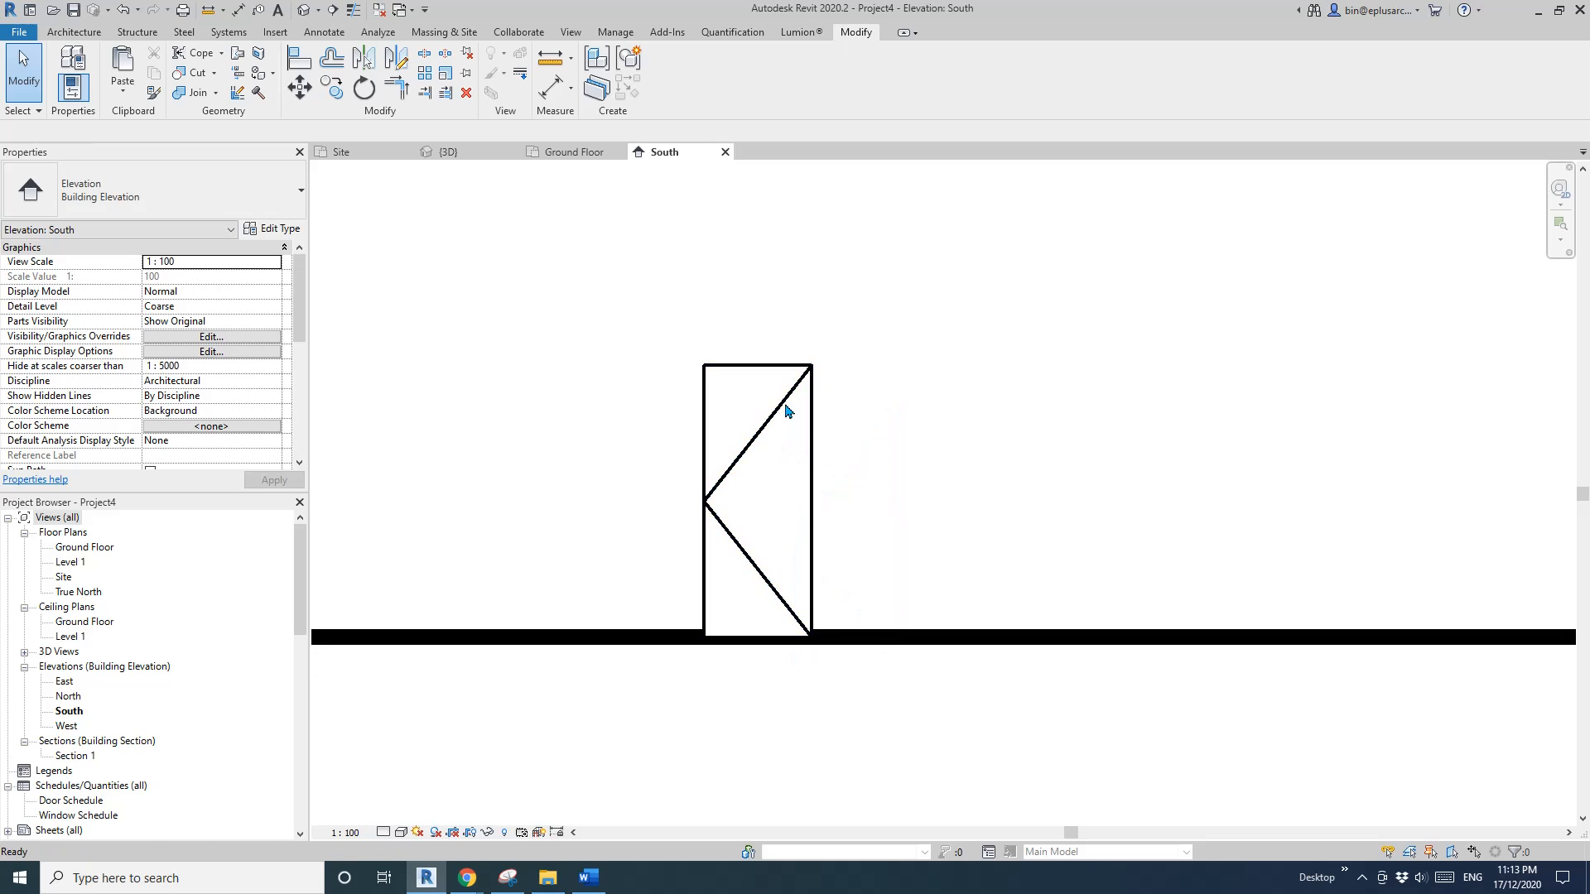
Inspect the placed cabinet's category and instance properties in the South elevation
left_click(762, 559)
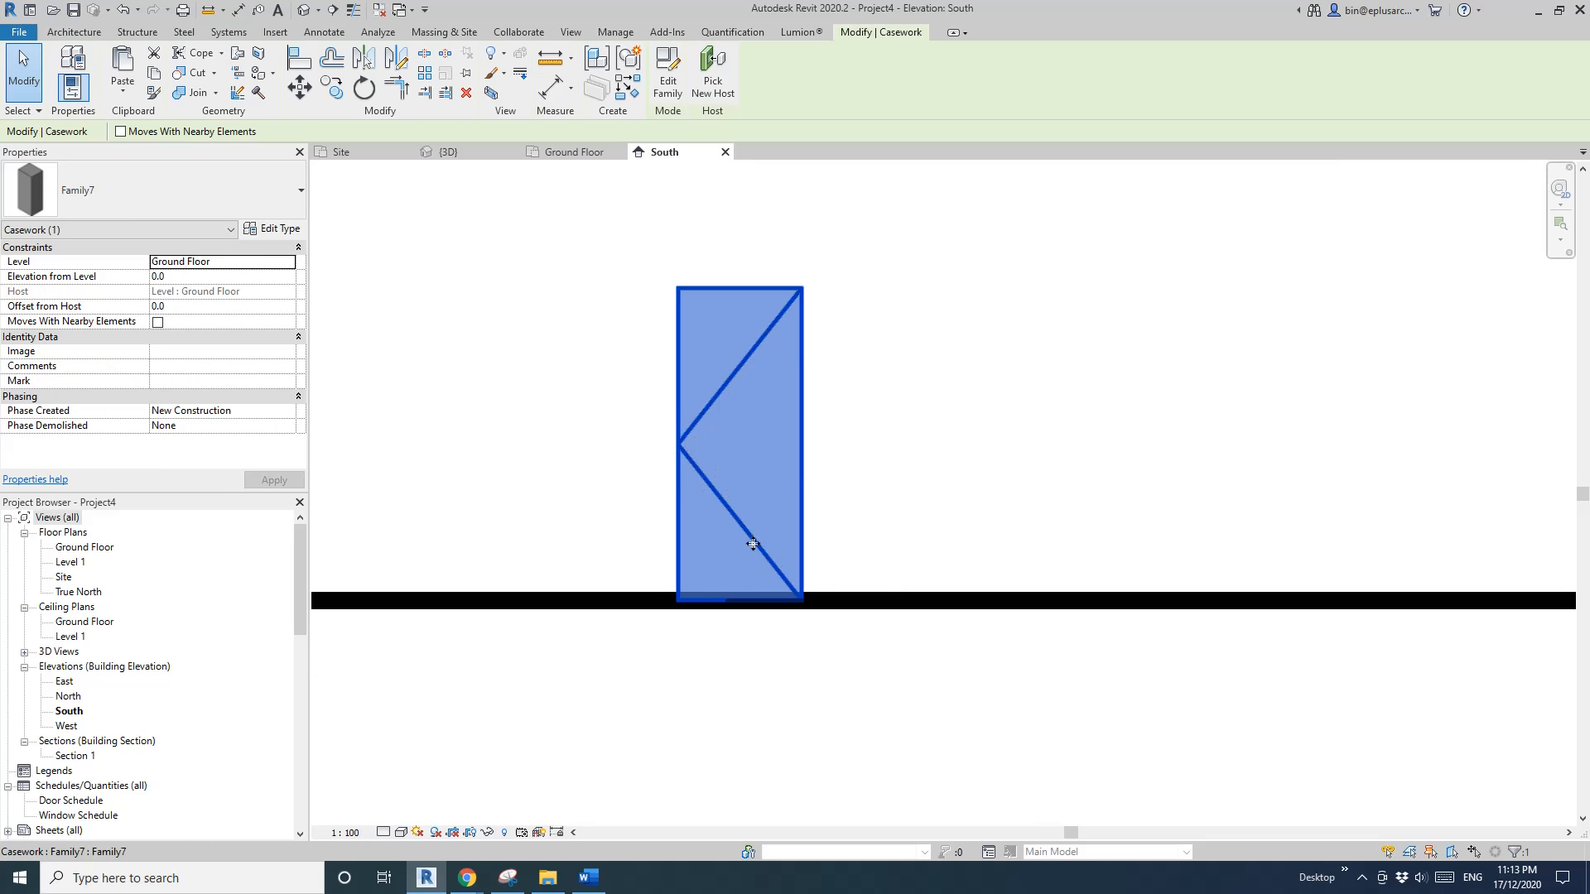
left_click(830, 461)
left_click_drag(830, 461, 561, 337)
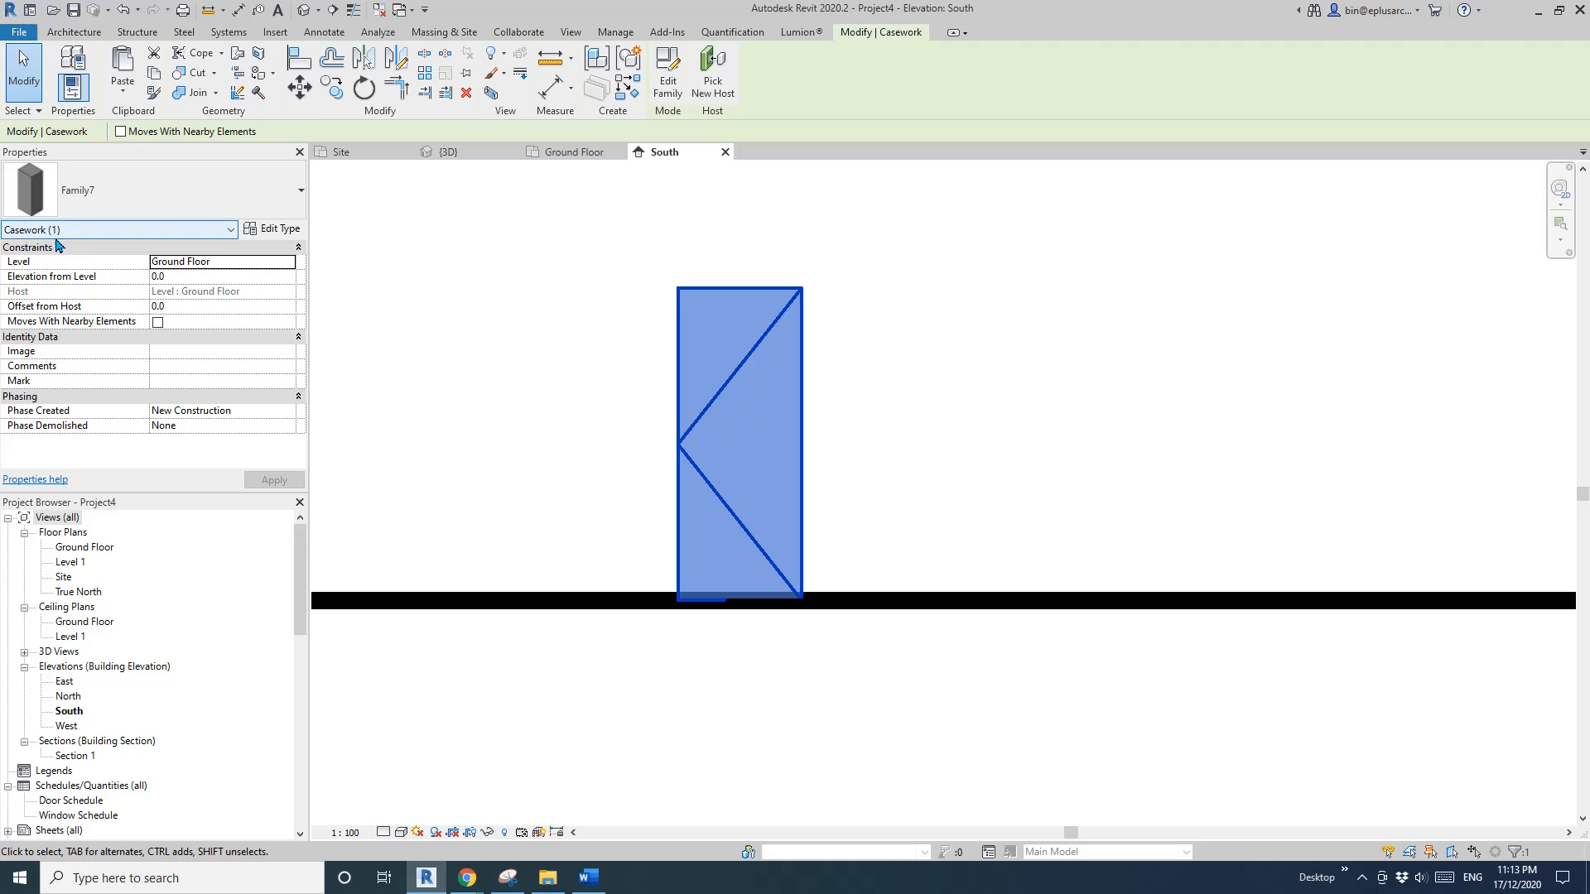
left_click(1036, 408)
left_click(787, 395)
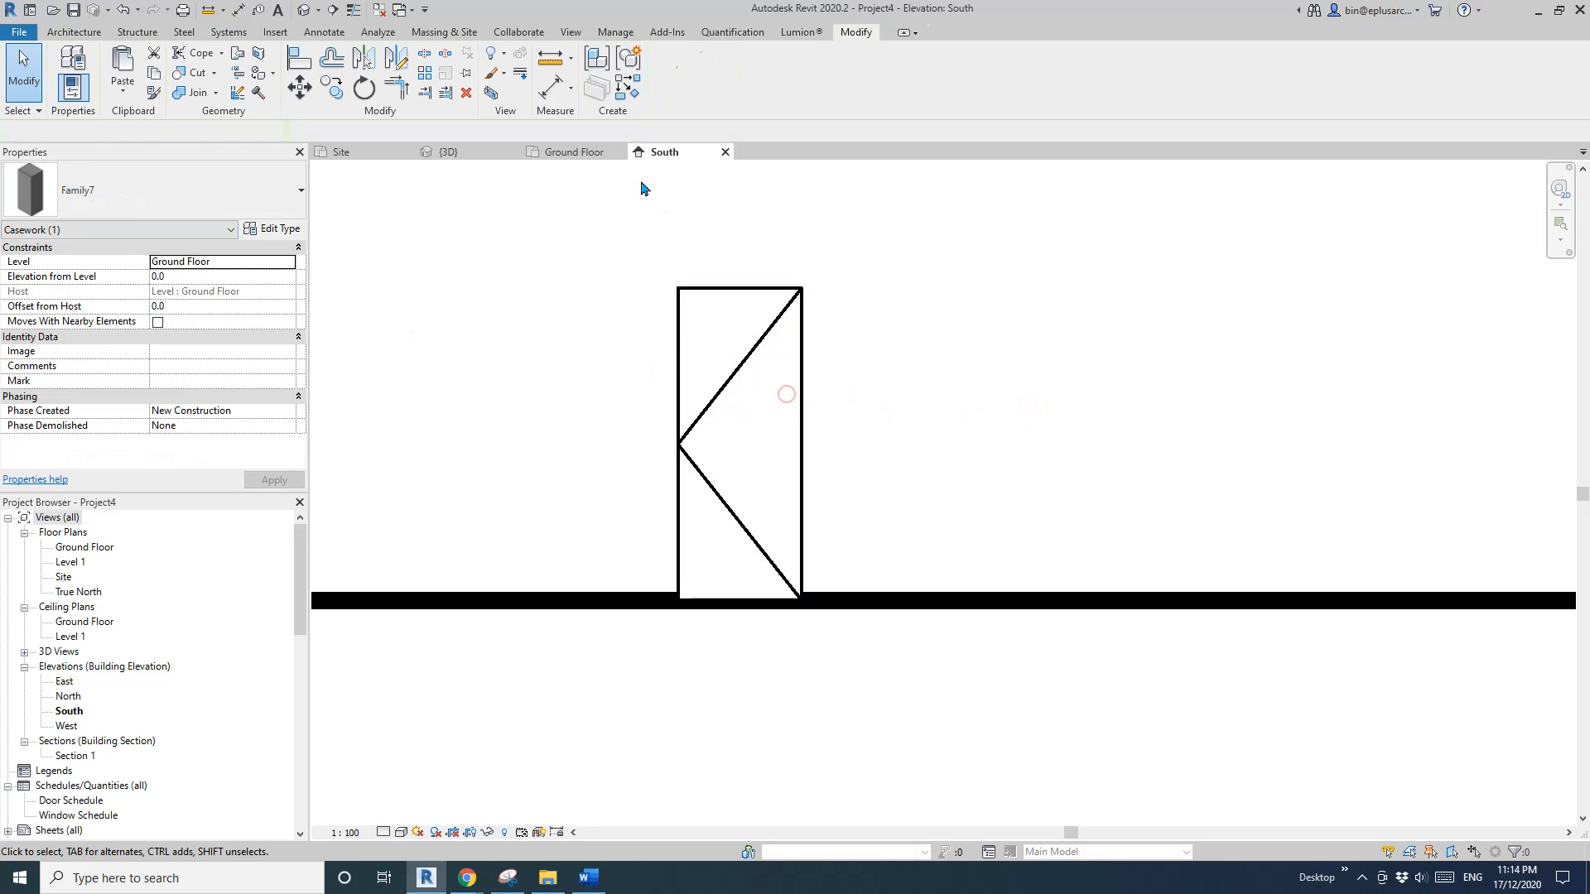
left_click(643, 189)
Set the line pattern of the Casework Elevation Swing subcategory to Center in the project's object styles
left_click(615, 31)
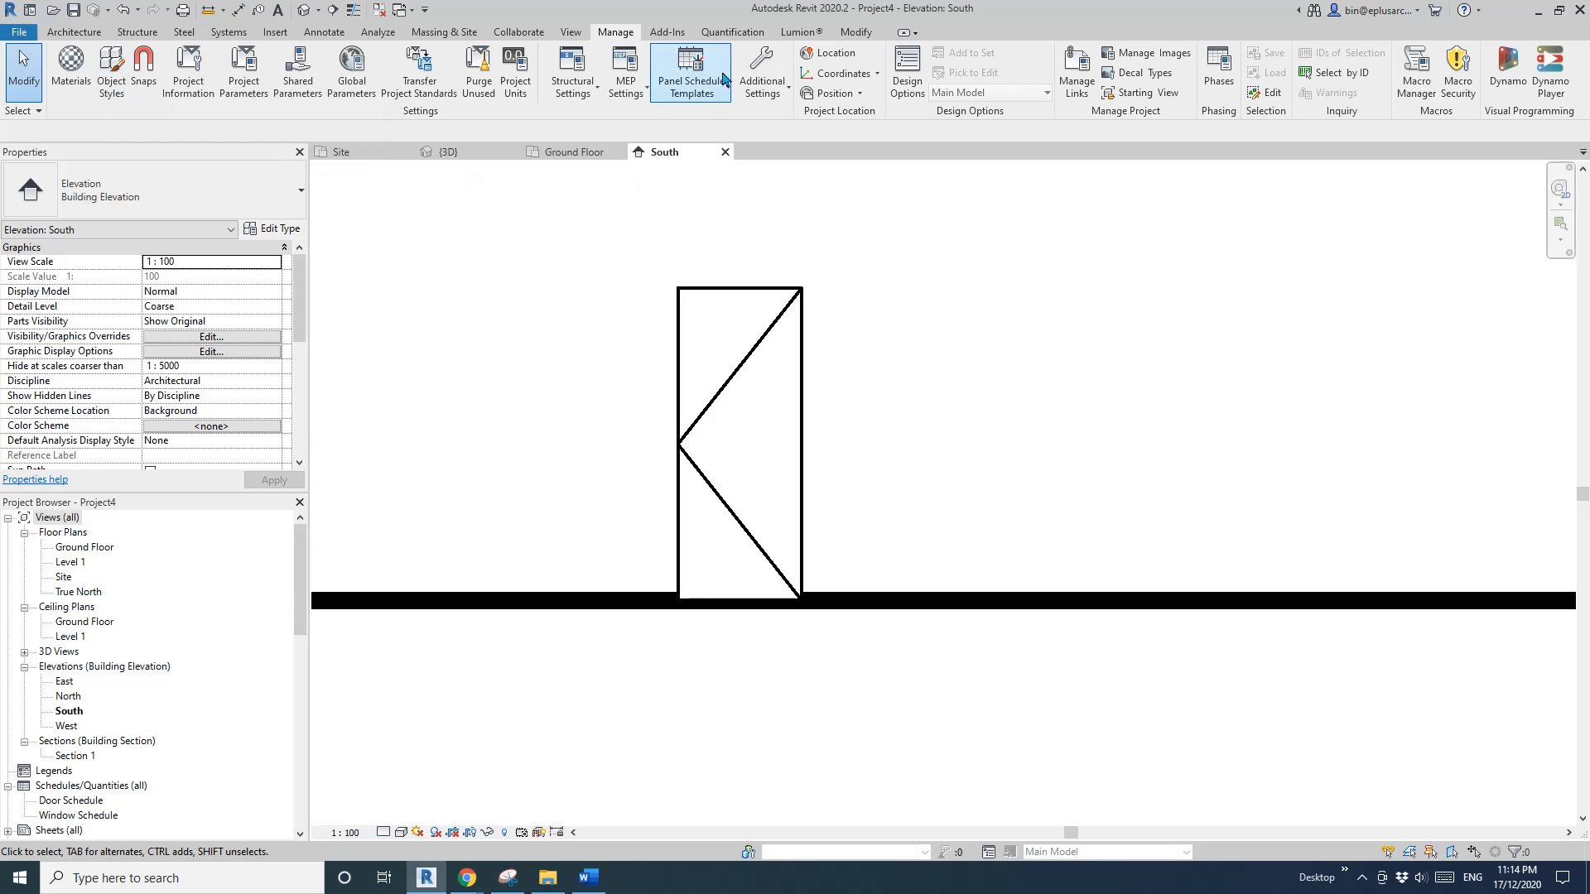
left_click(113, 72)
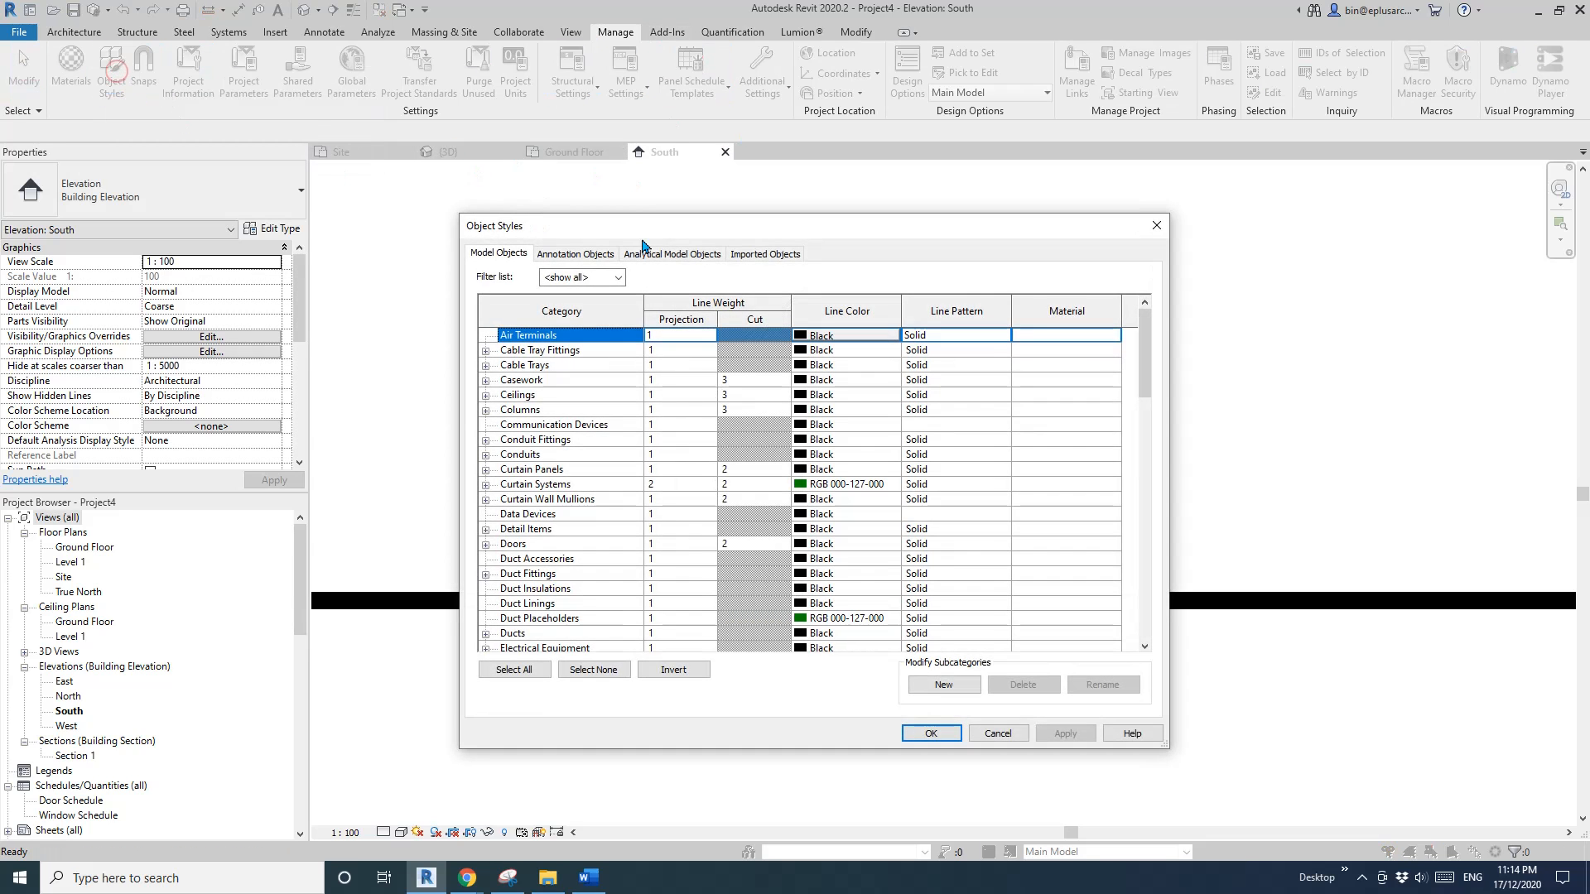
left_click_drag(686, 231, 933, 149)
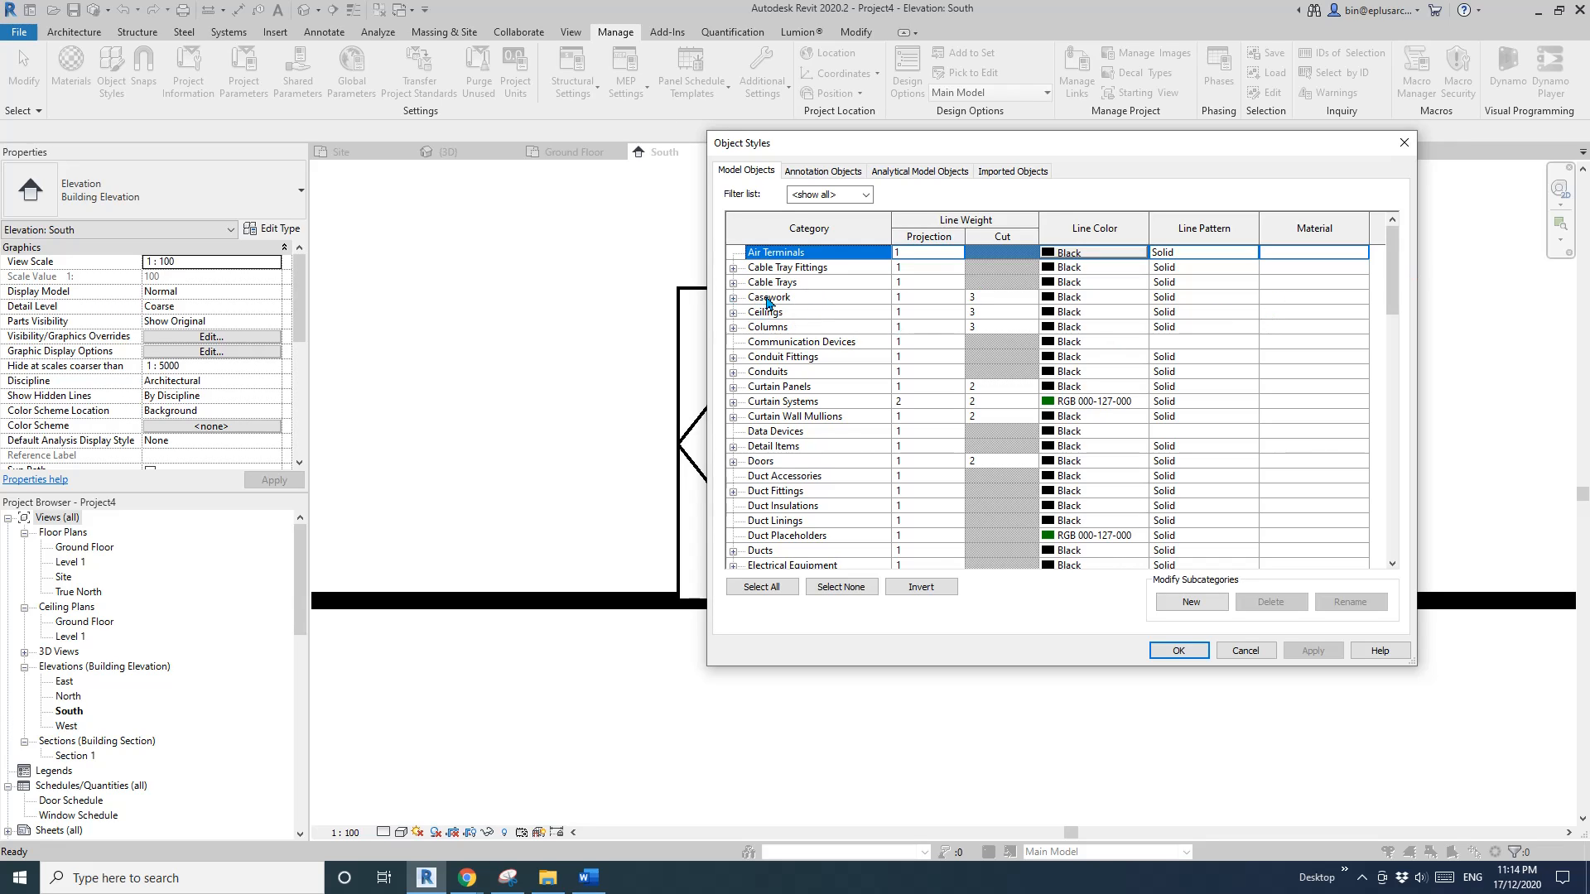
left_click(769, 300)
left_click(733, 297)
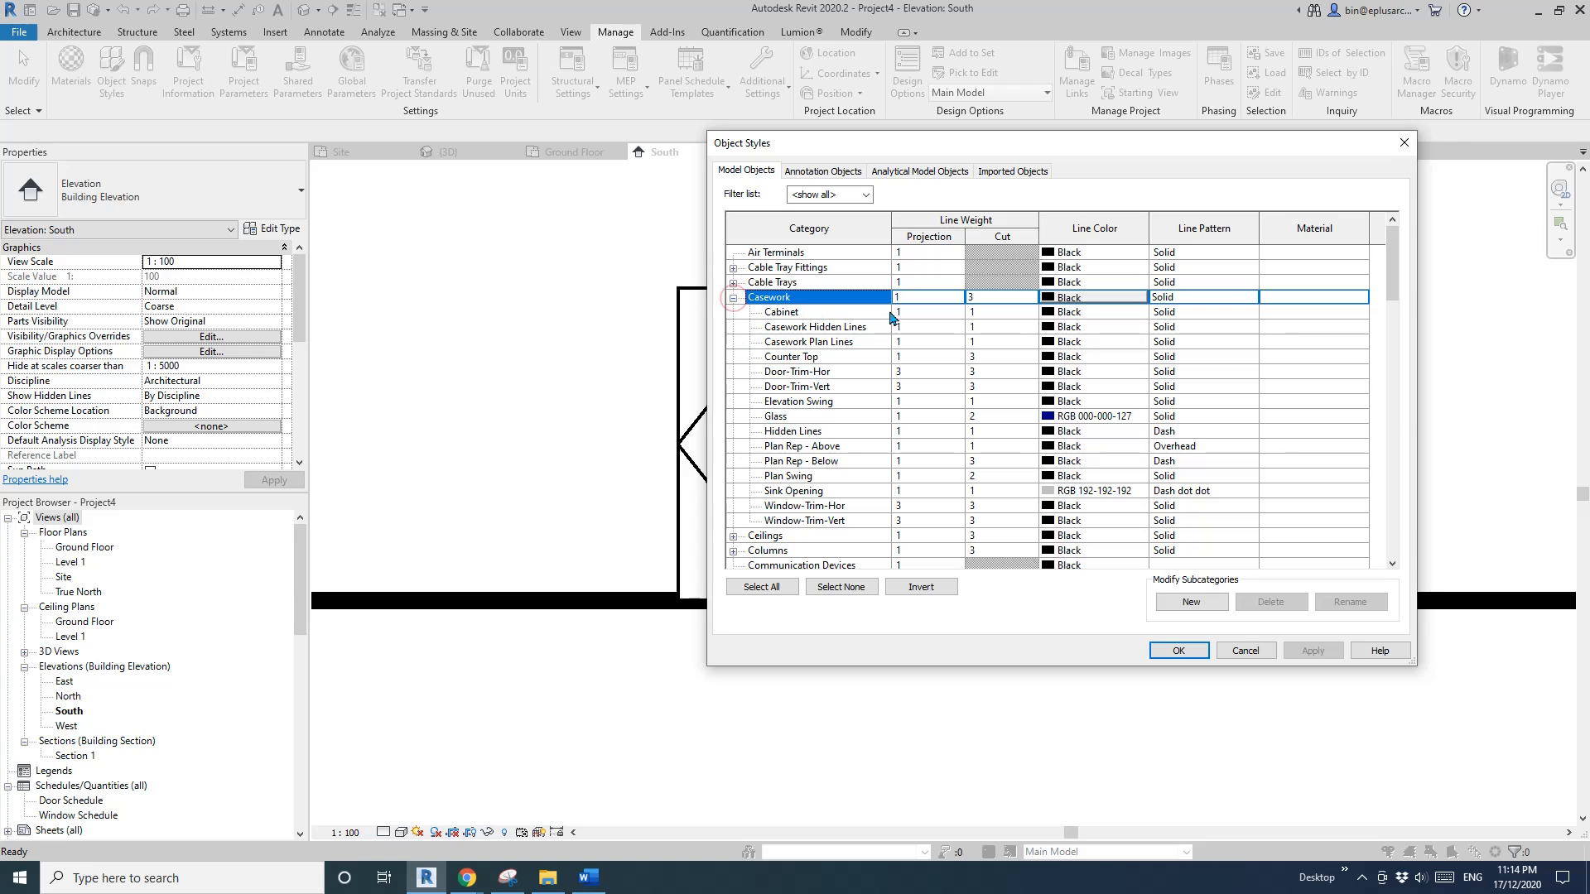
left_click_drag(853, 143, 960, 96)
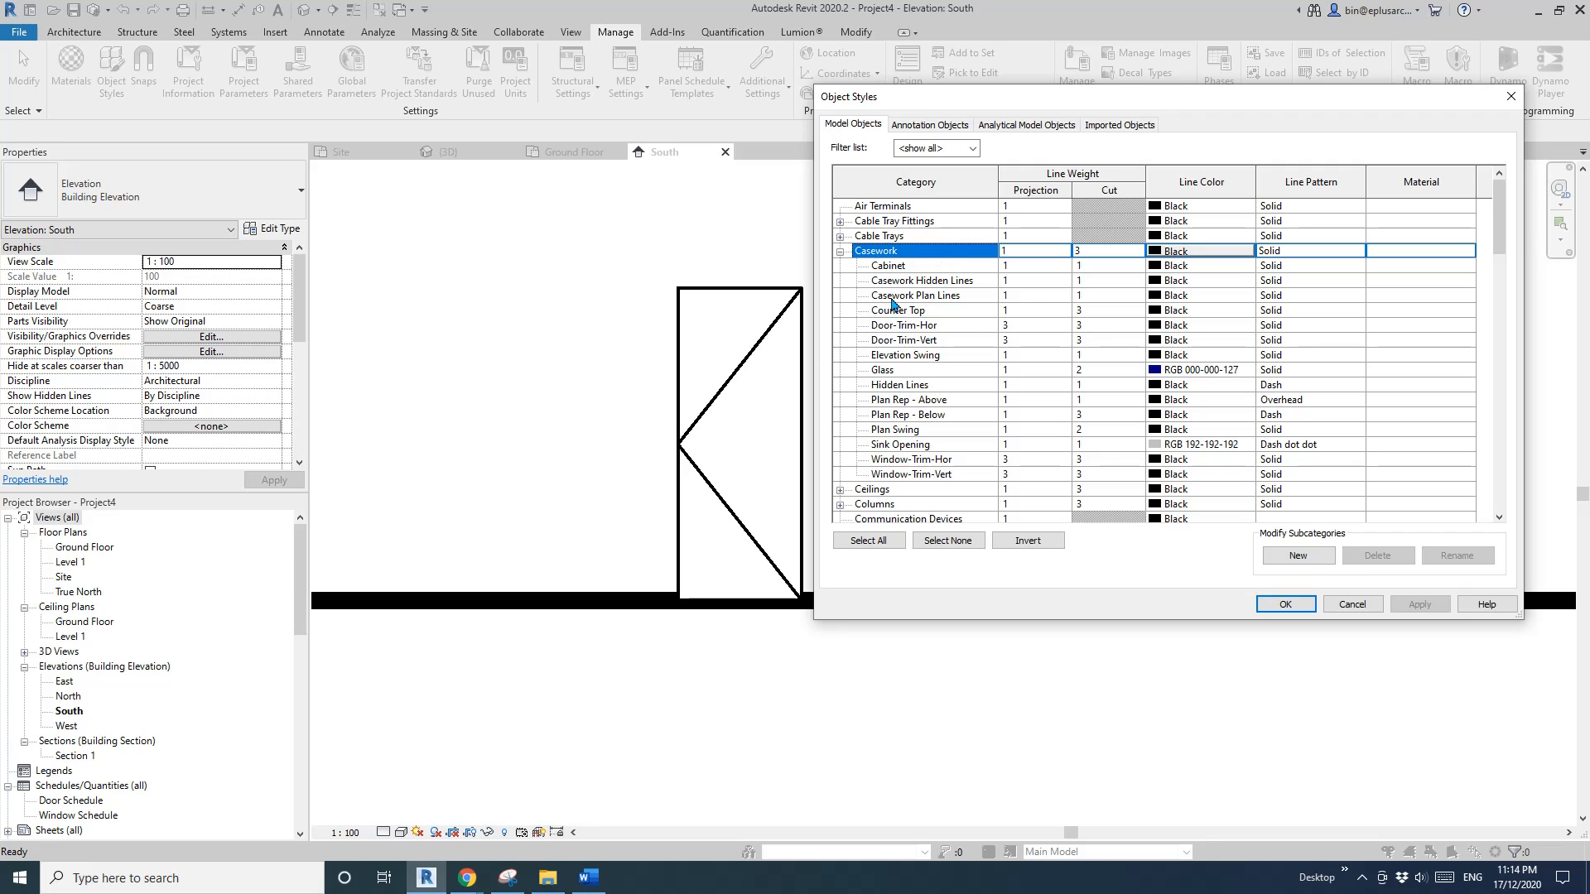
left_click(898, 356)
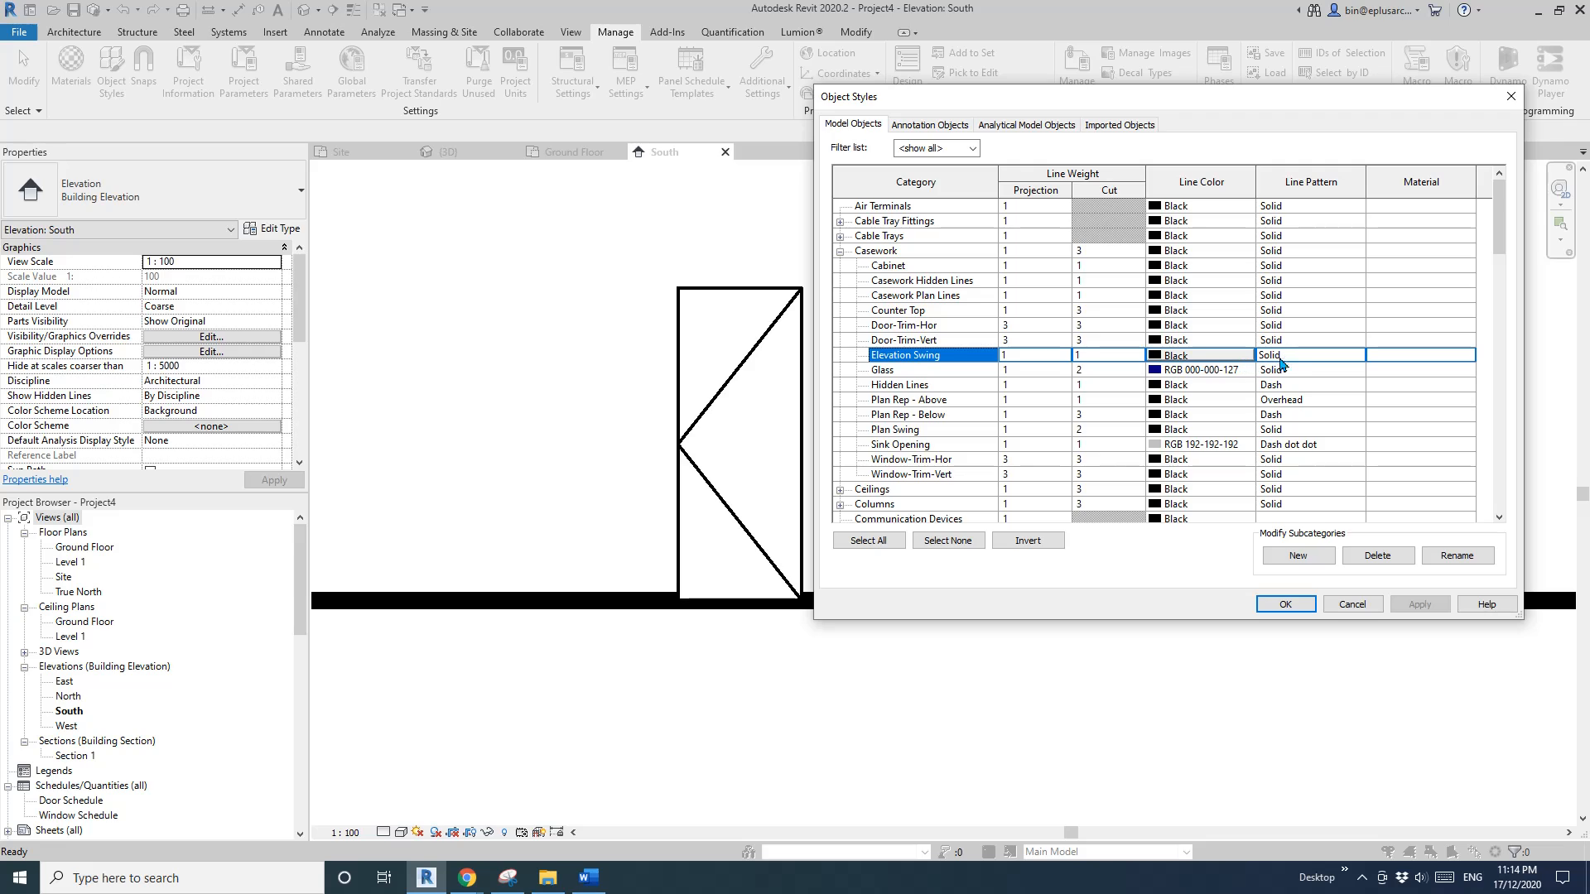
left_click(1317, 362)
left_click(1356, 354)
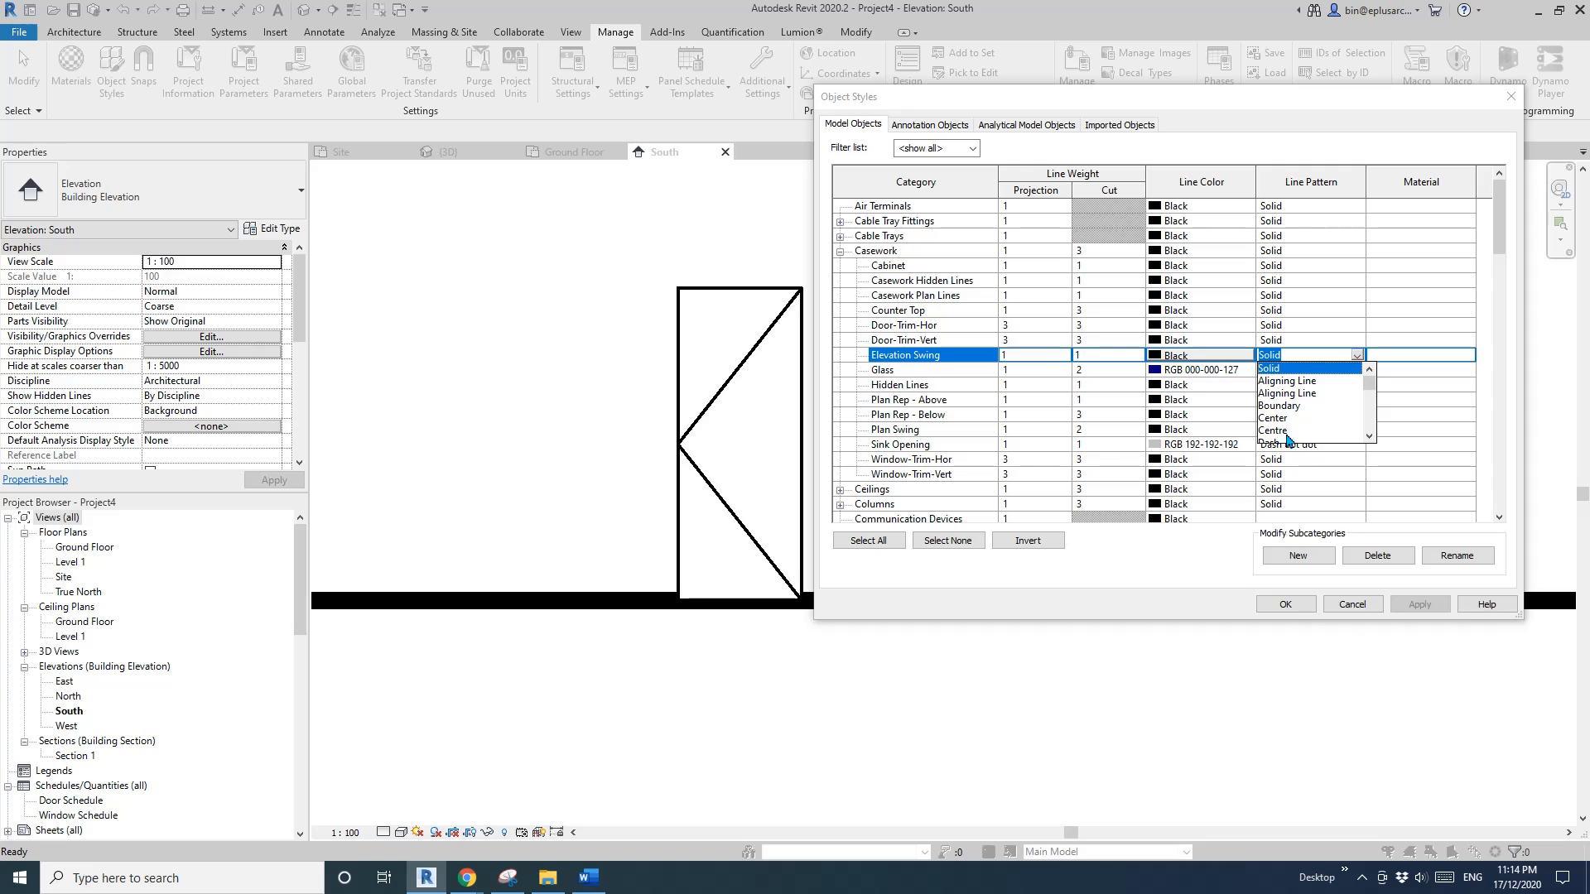
left_click(1290, 419)
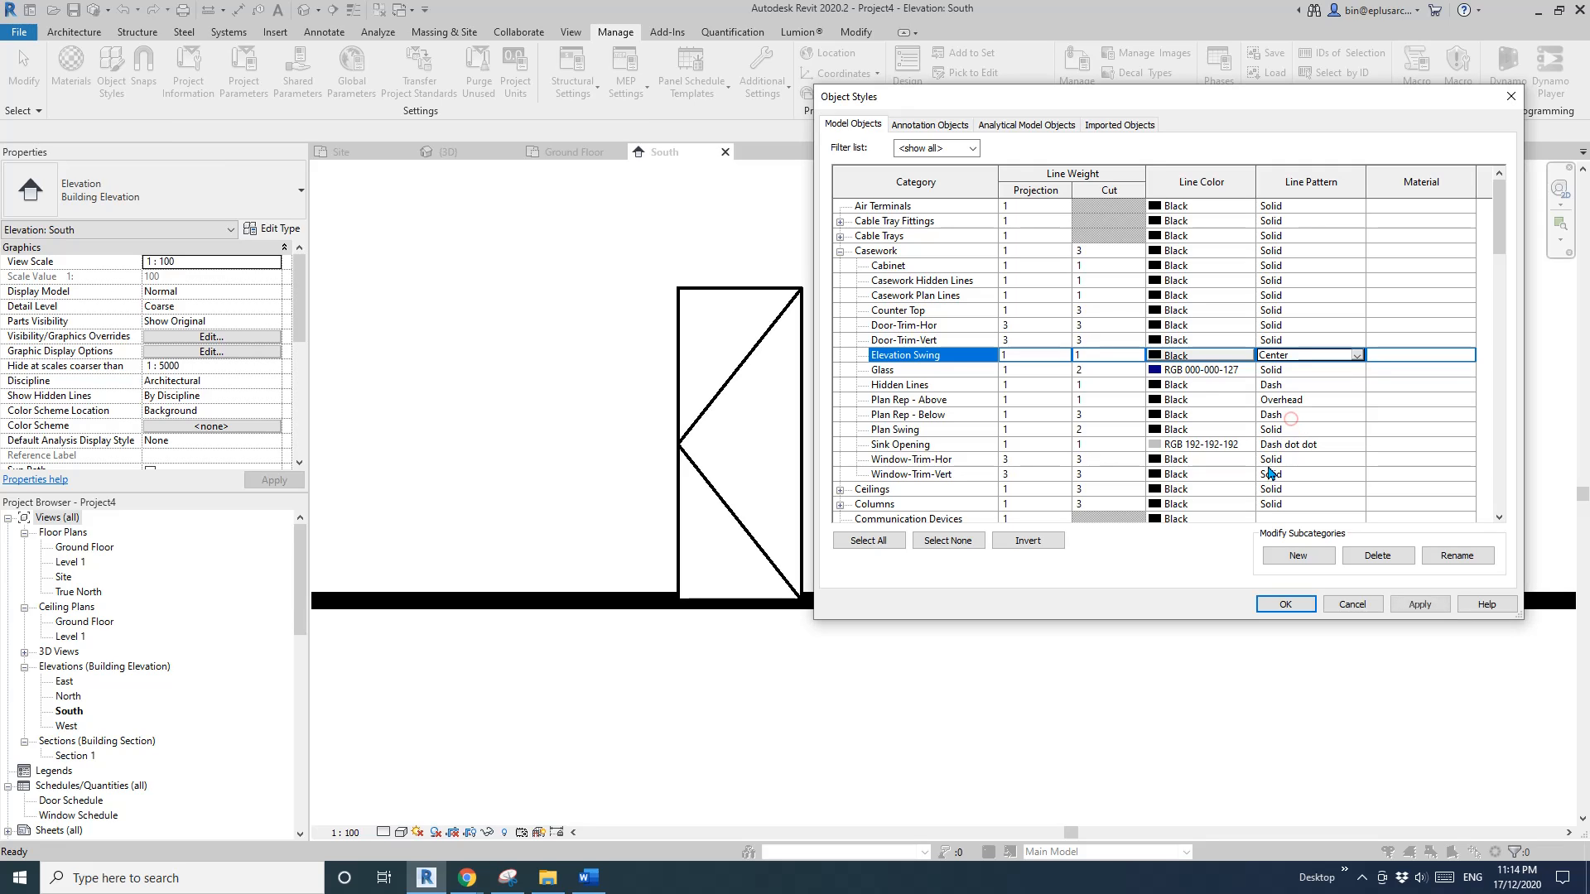
left_click(1425, 605)
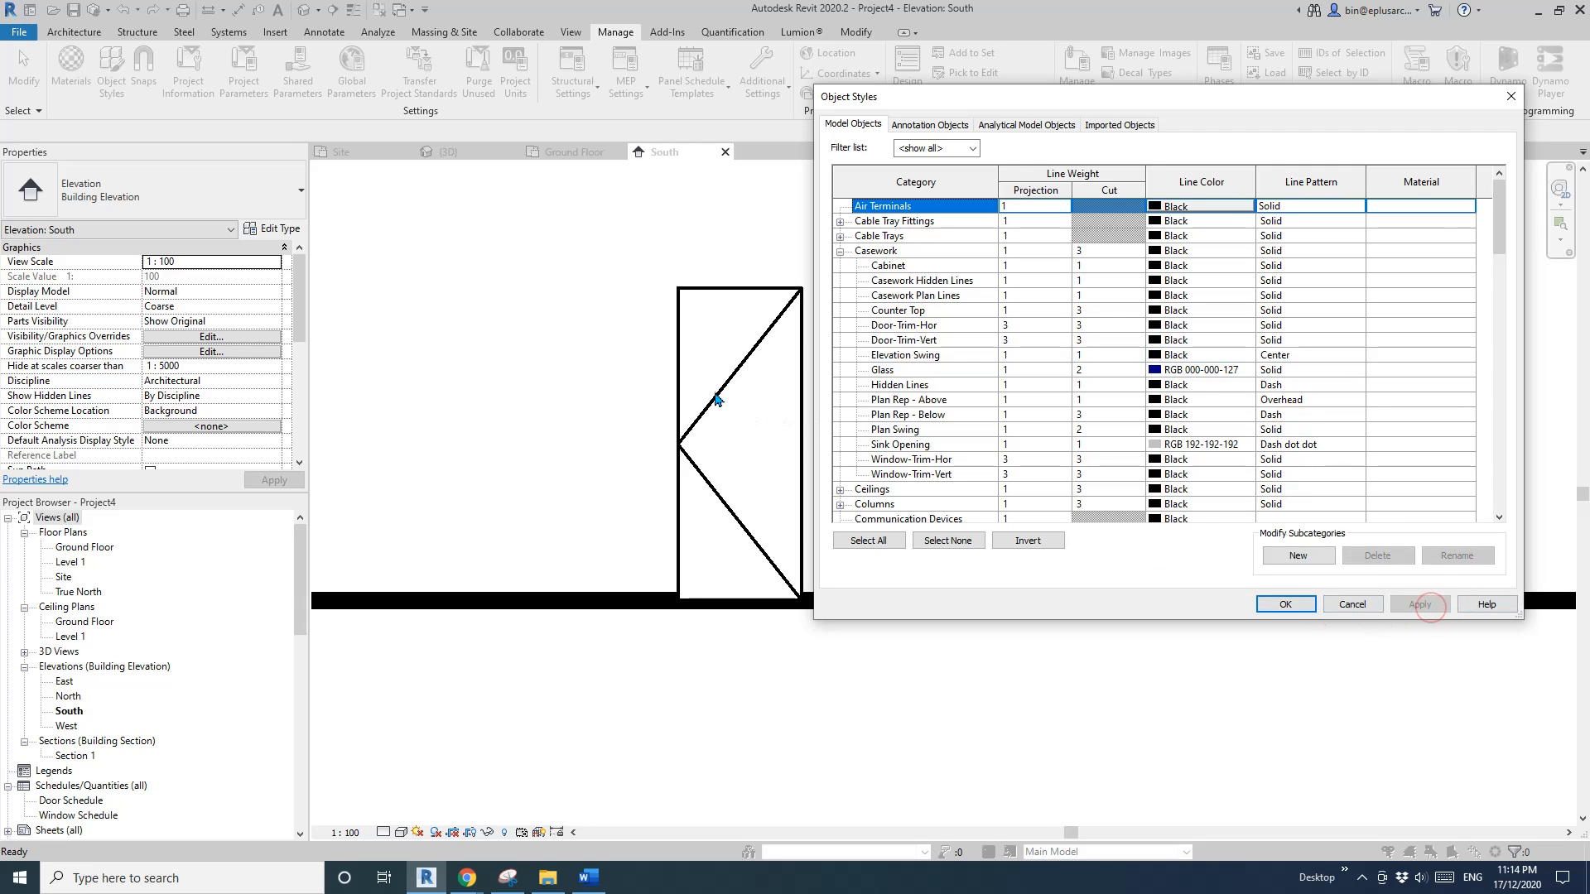
left_click(1303, 606)
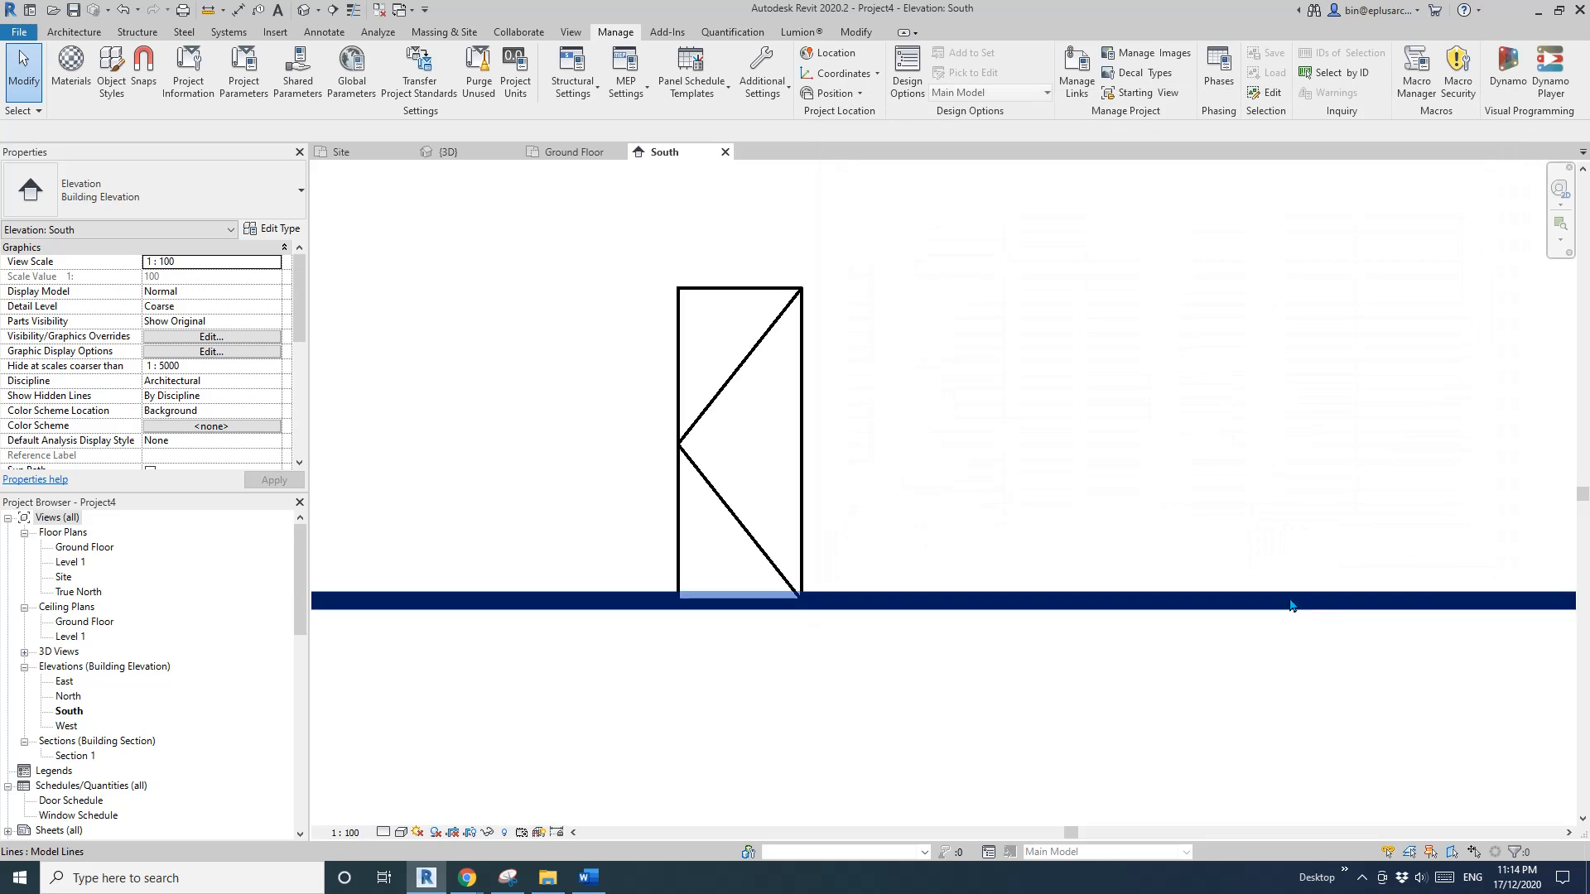
Try view scales of 1:20 and 1:10 in the South elevation to compare how the cabinet's lines display
left_click(345, 832)
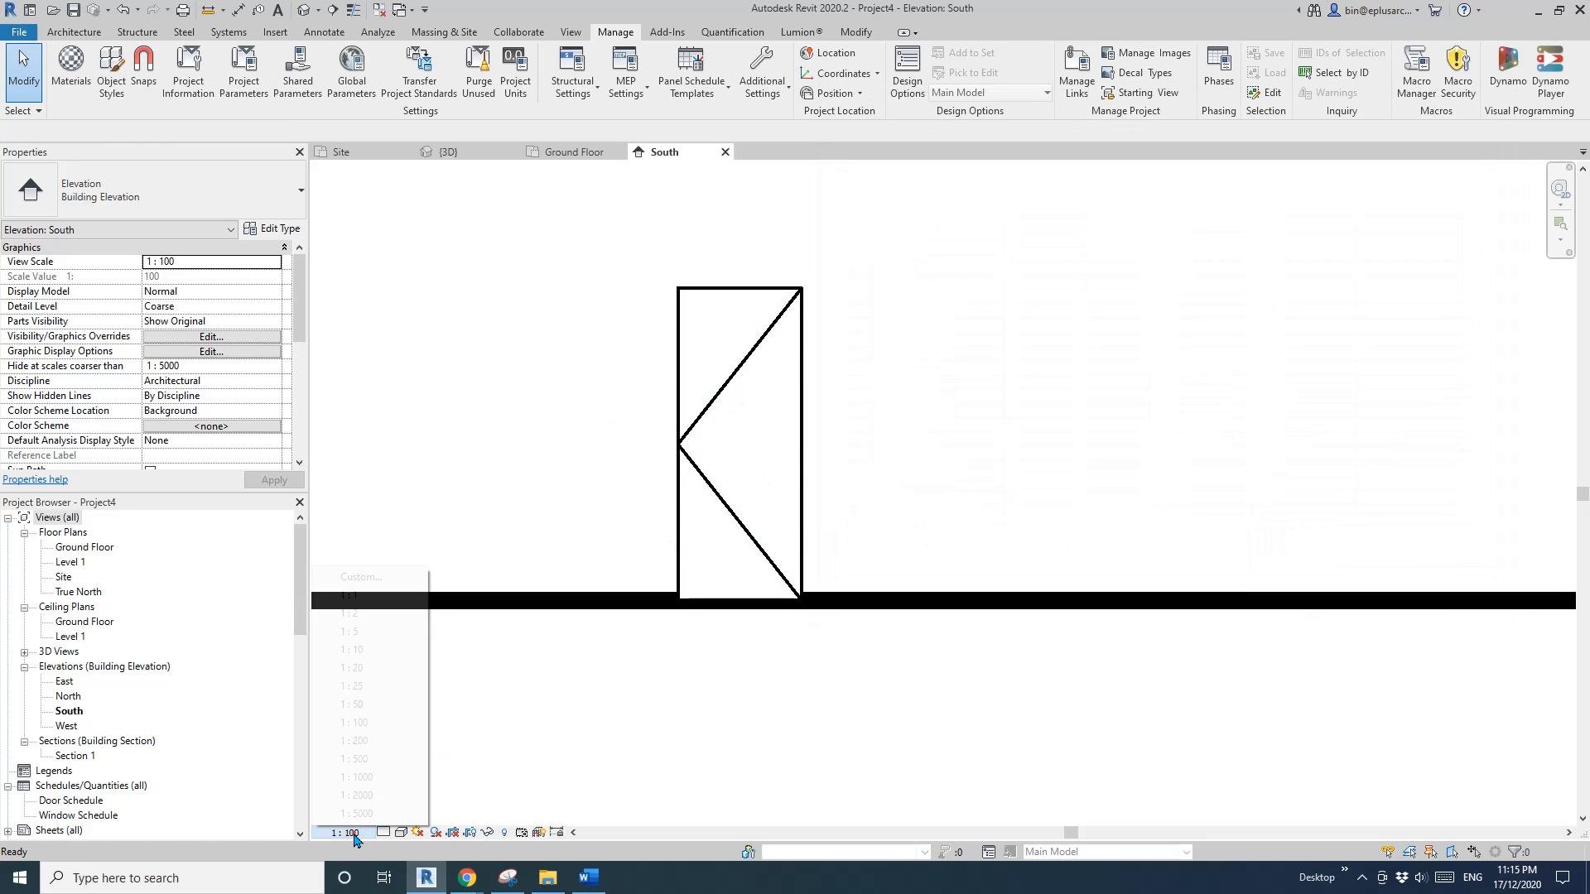
left_click(368, 673)
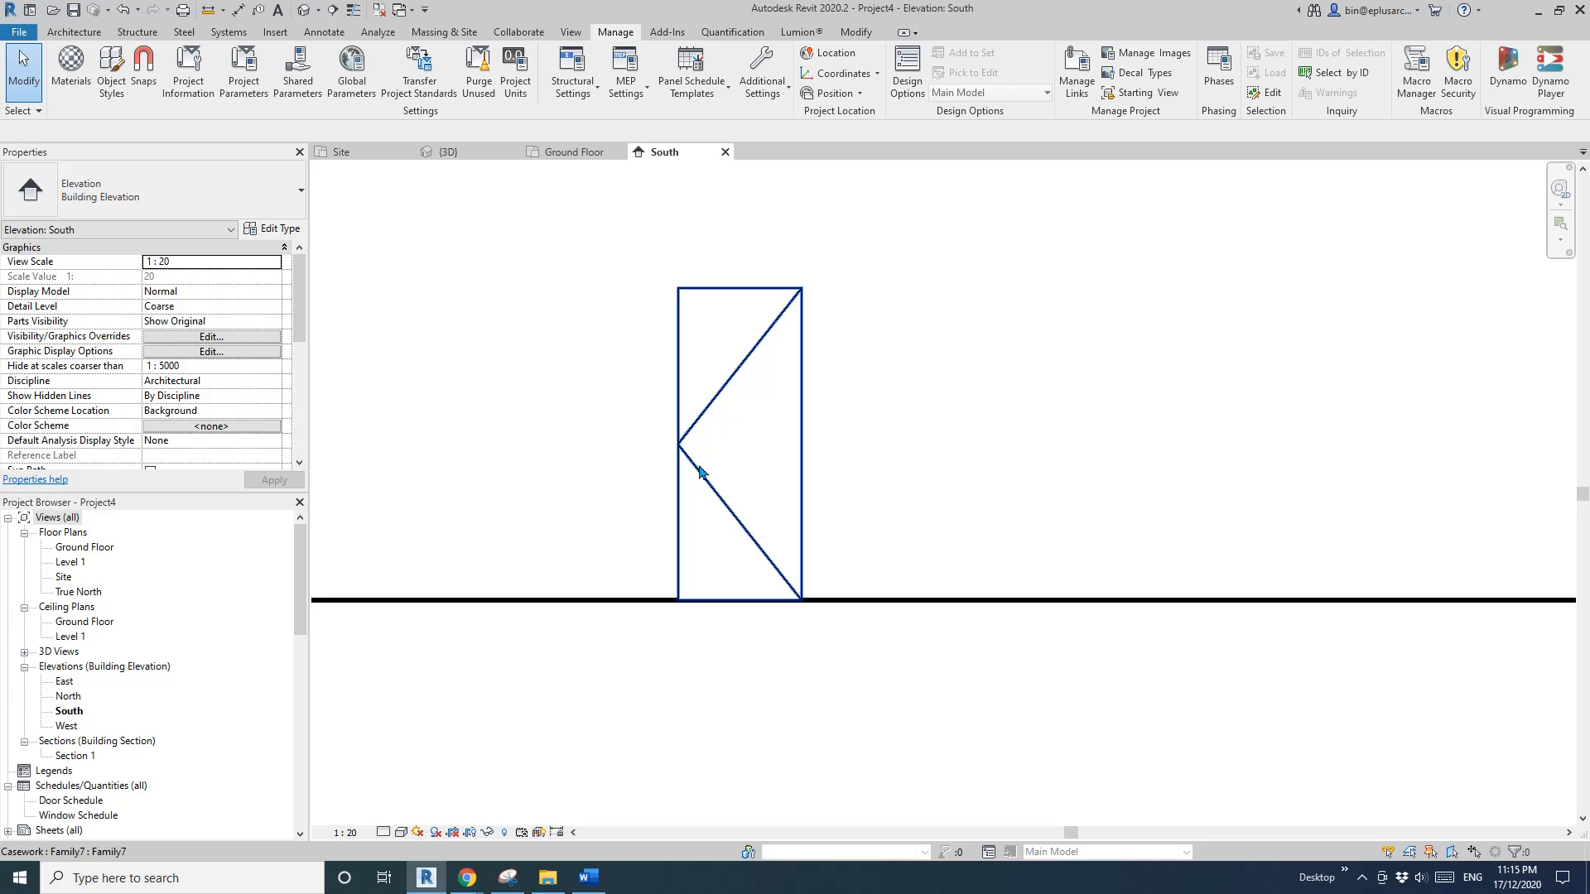
left_click(345, 832)
left_click(358, 652)
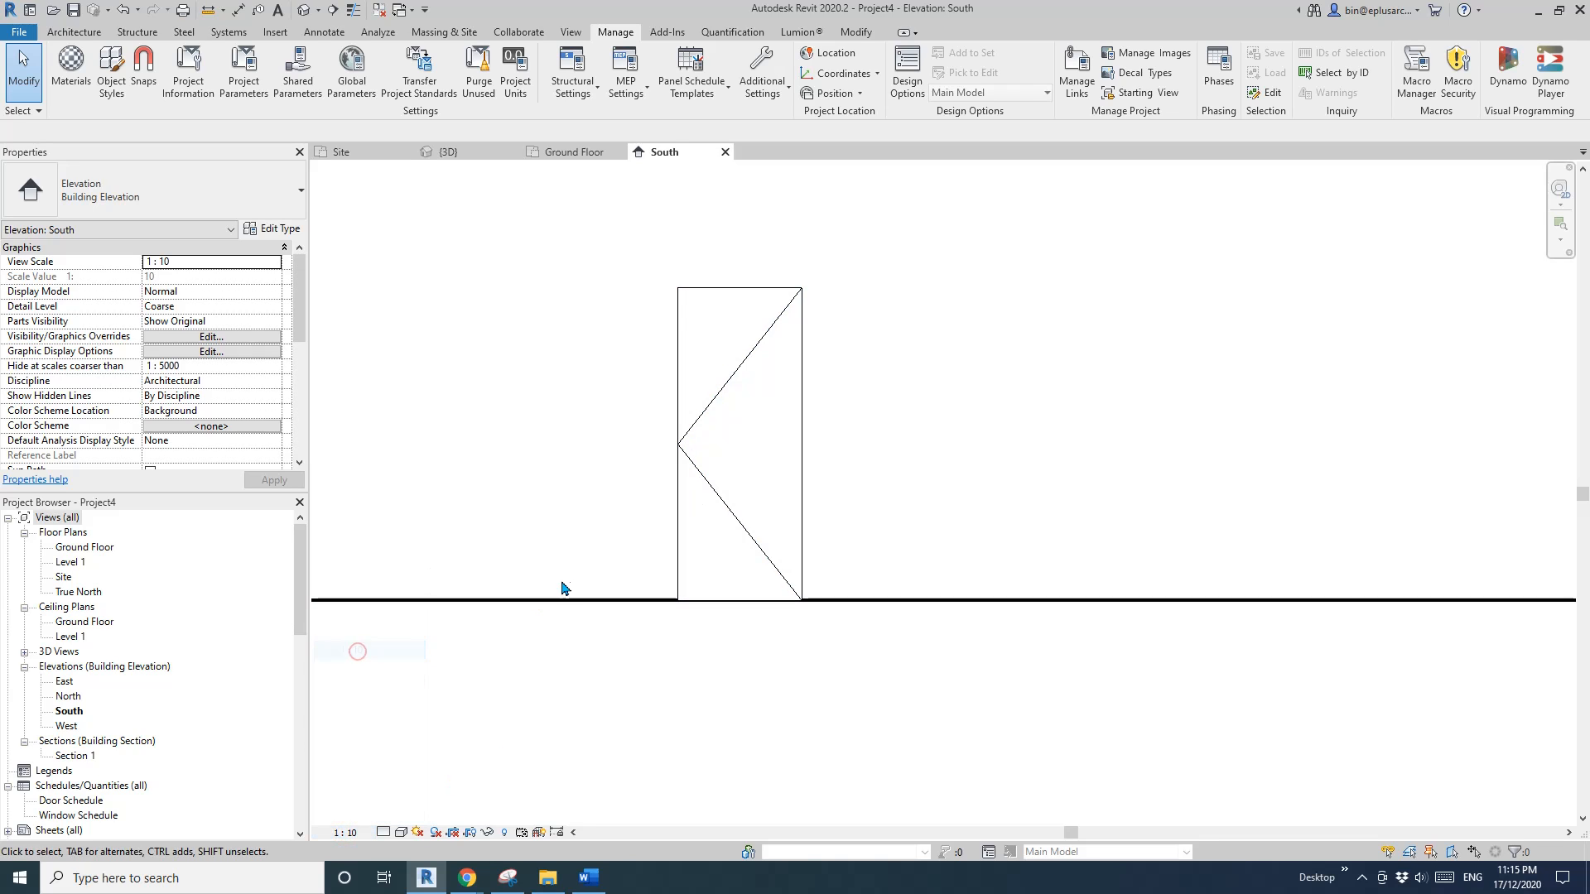
left_click(727, 385)
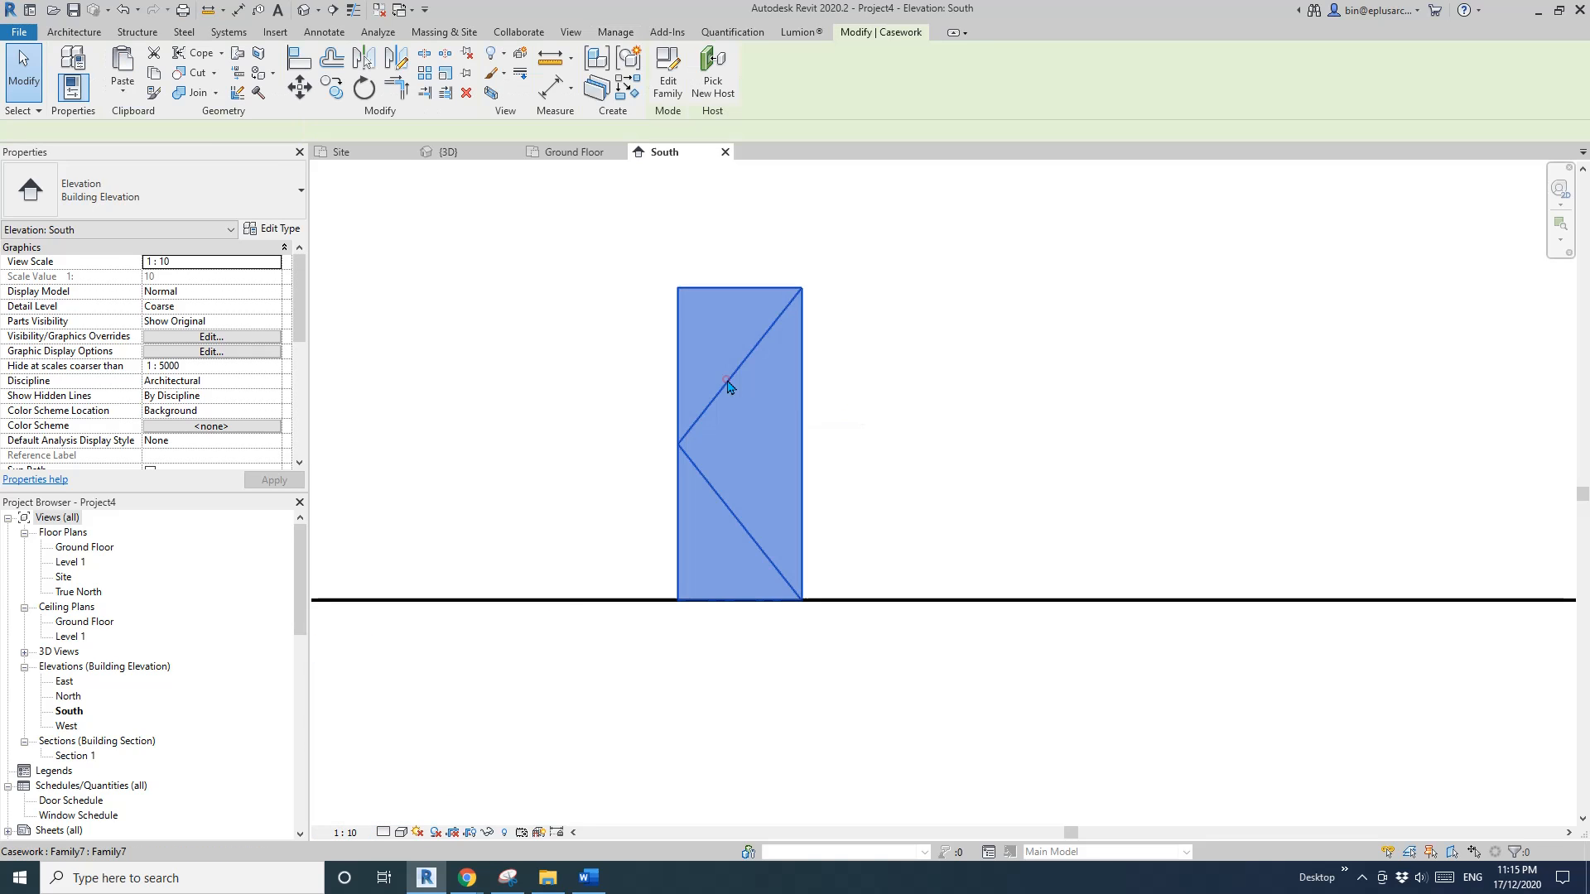
key("Escape")
Change the line pattern of the Casework Elevation Swing subcategory to Centre in the project's object styles
left_click(112, 70)
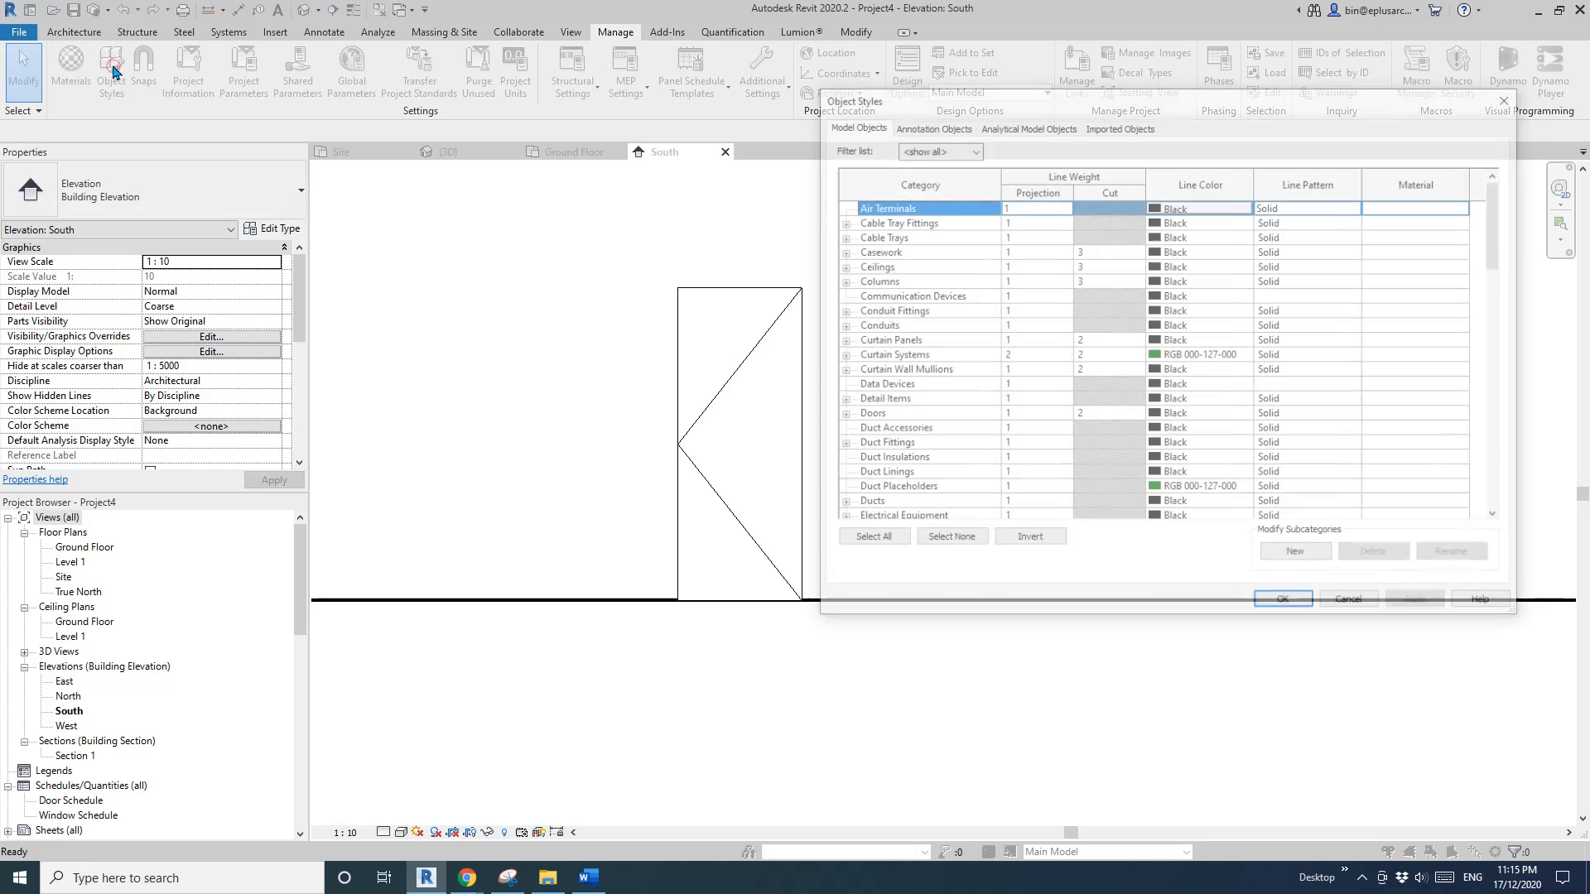
left_click(891, 251)
left_click(839, 250)
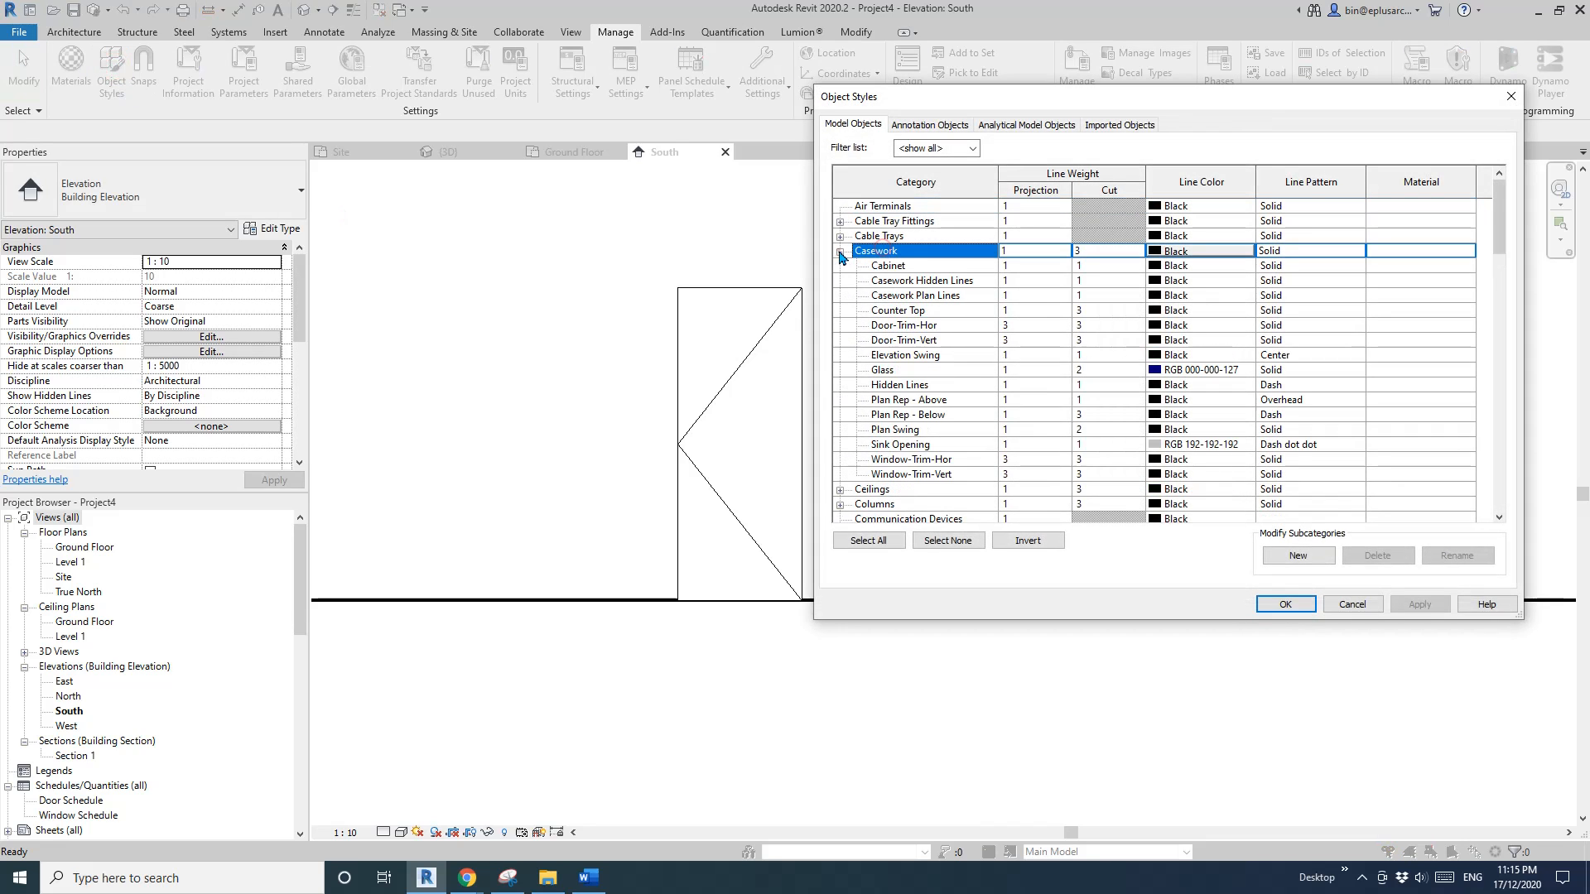
left_click(941, 356)
left_click(1333, 356)
left_click(1357, 356)
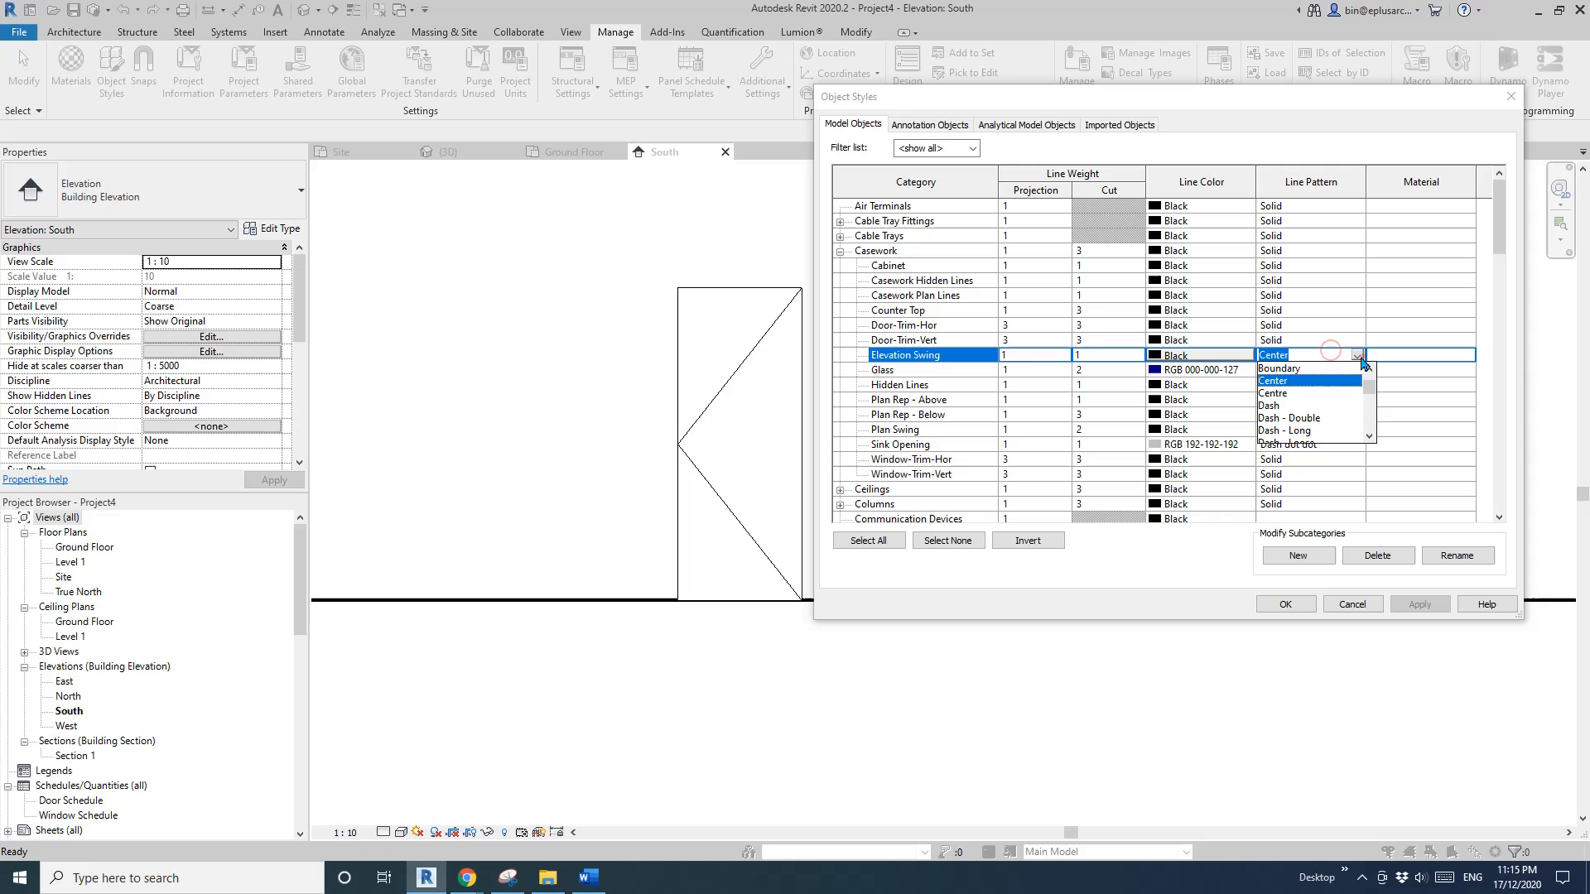
left_click(1275, 393)
left_click(1420, 605)
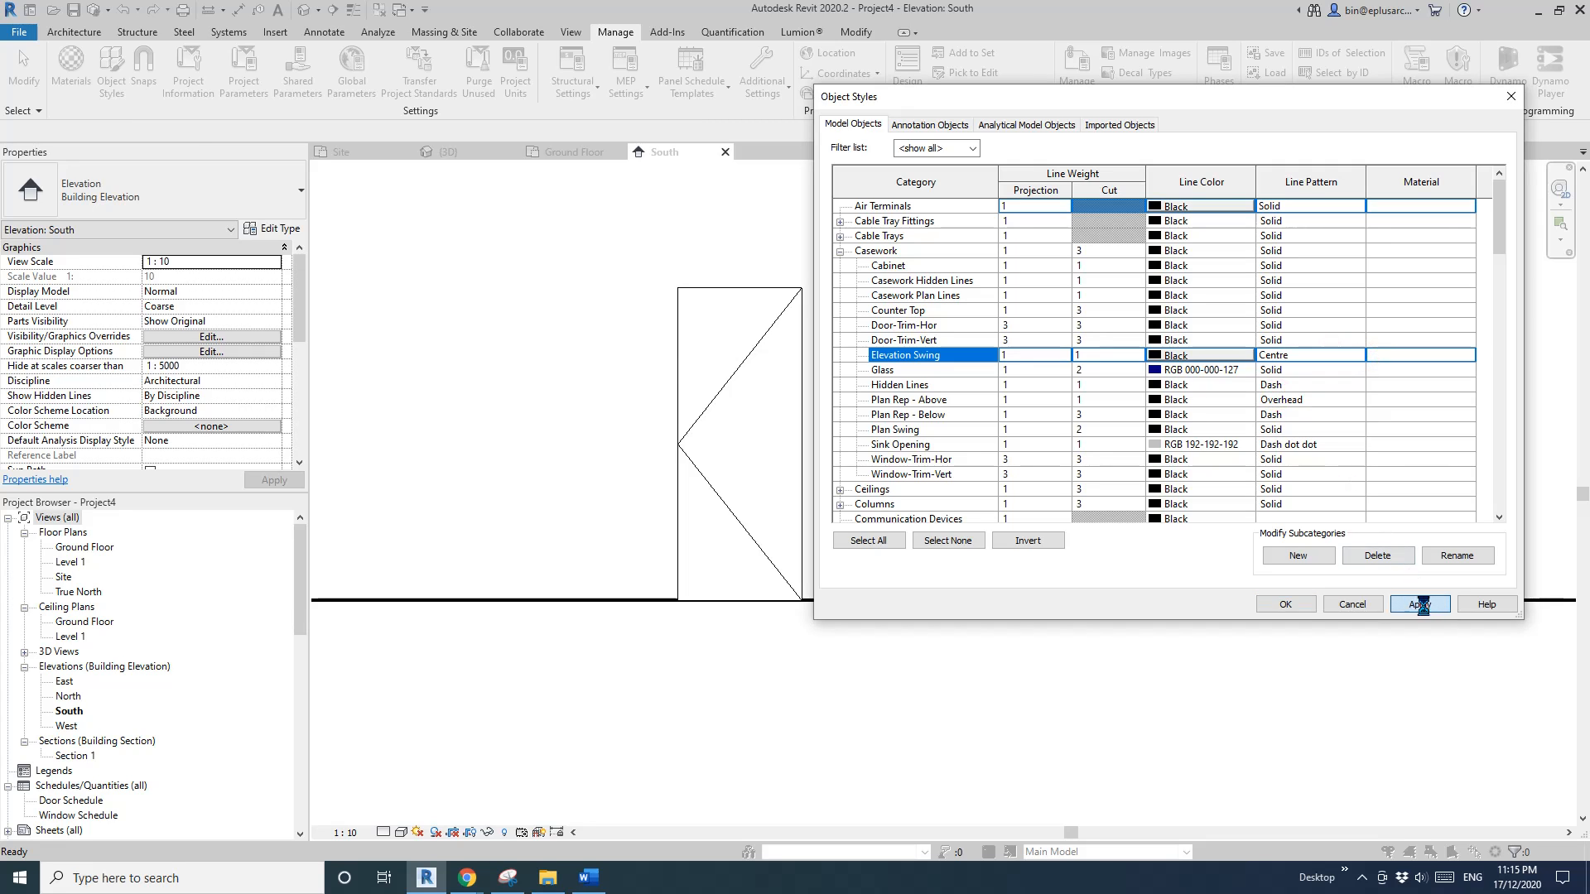
left_click(1311, 609)
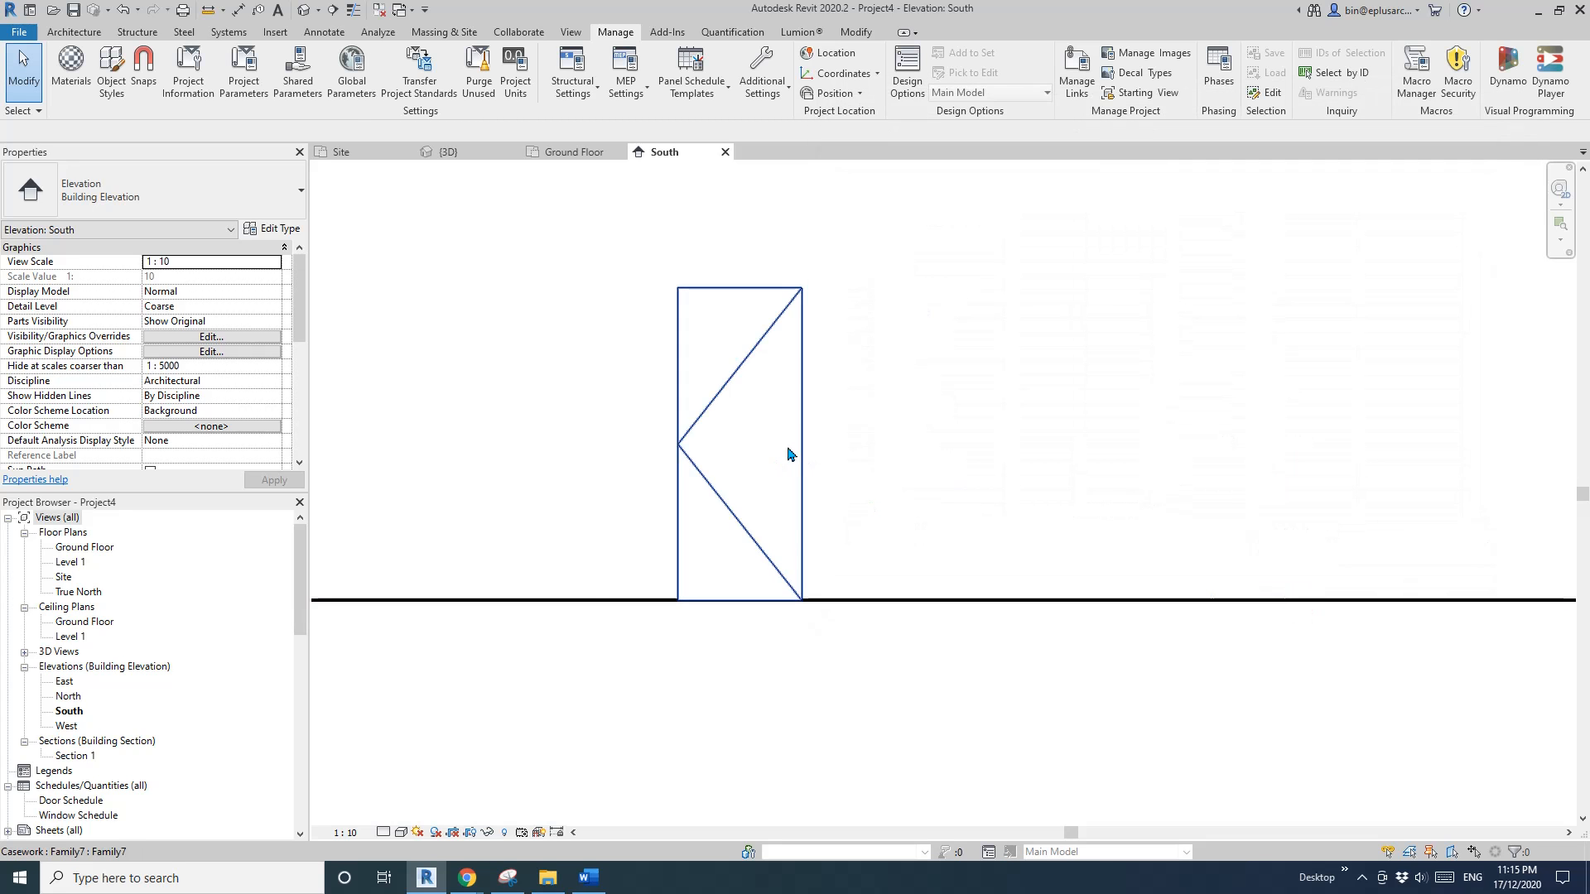
Set the South elevation's view scale to 1:20 after trying 1:5, and select the cabinet
left_click(348, 832)
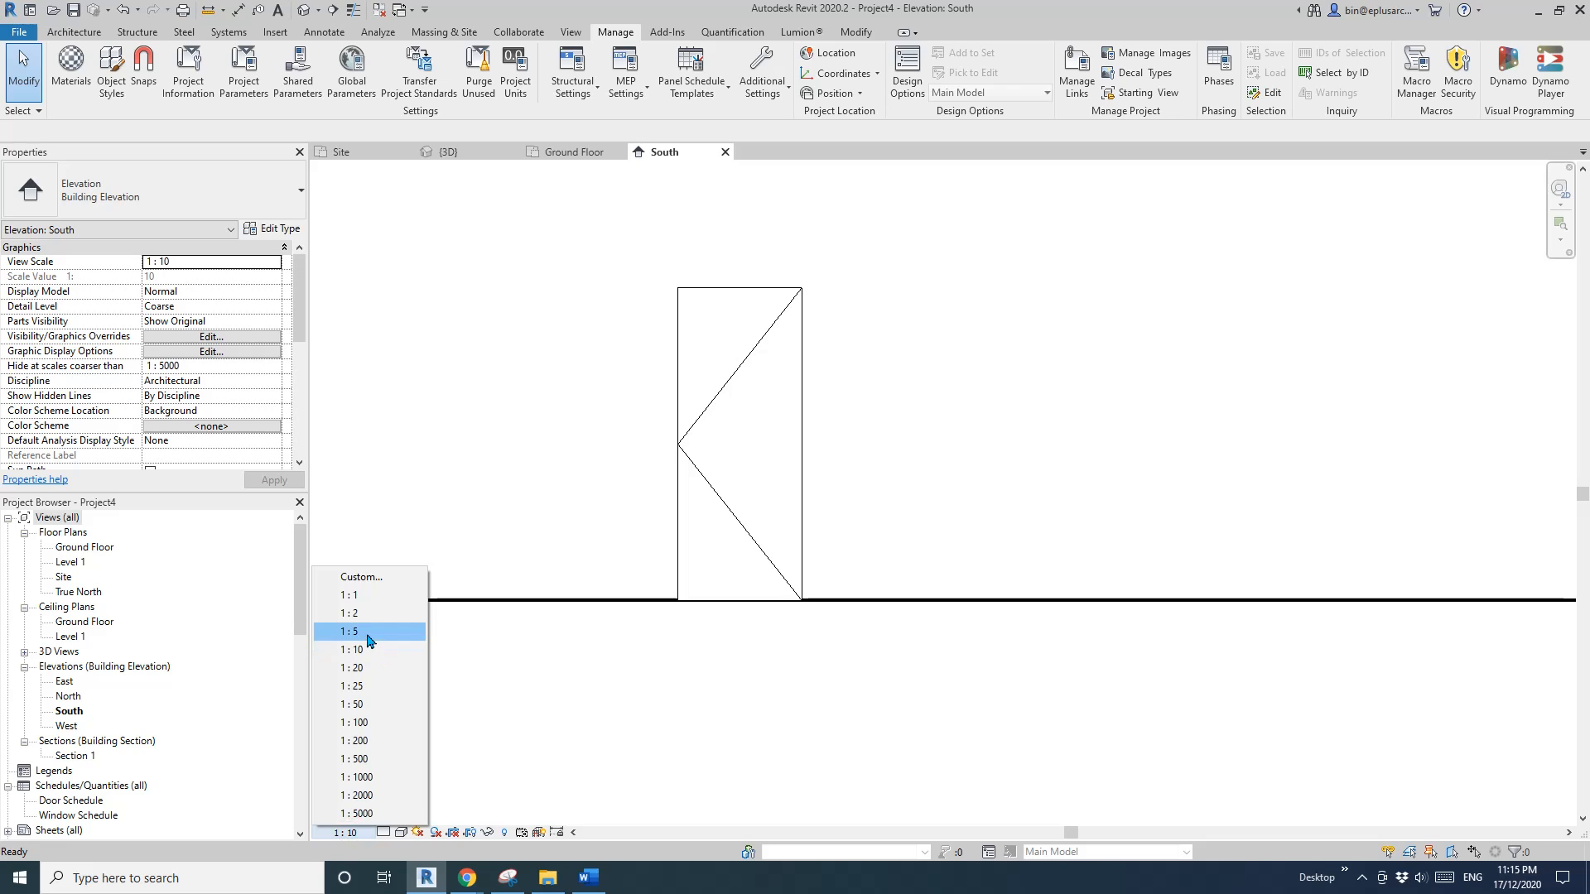
left_click(366, 640)
left_click(346, 832)
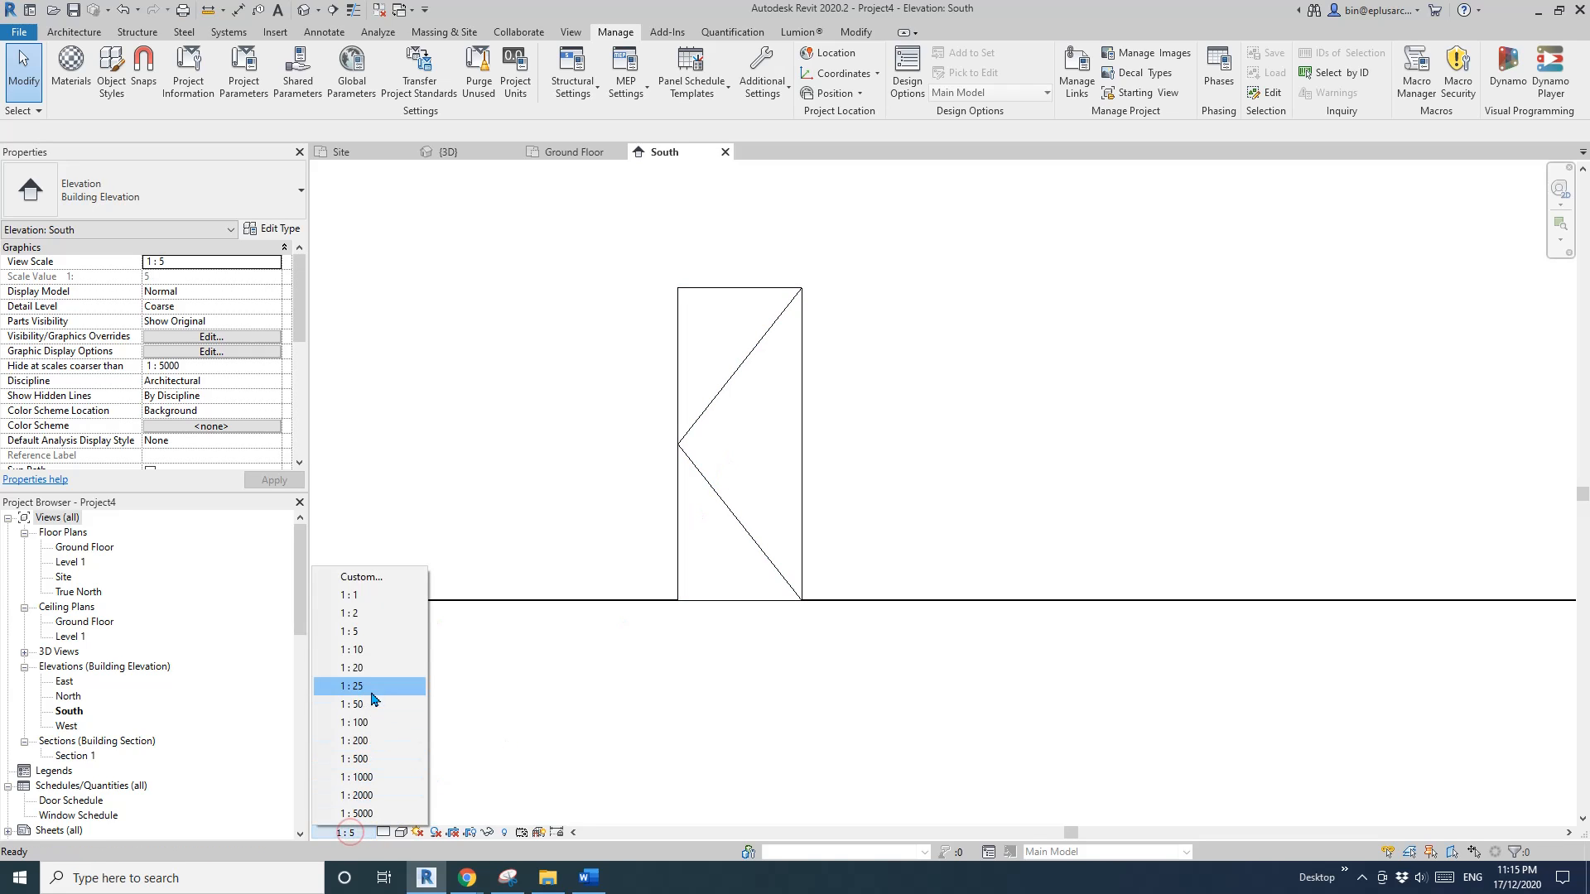
left_click(364, 667)
left_click(706, 417)
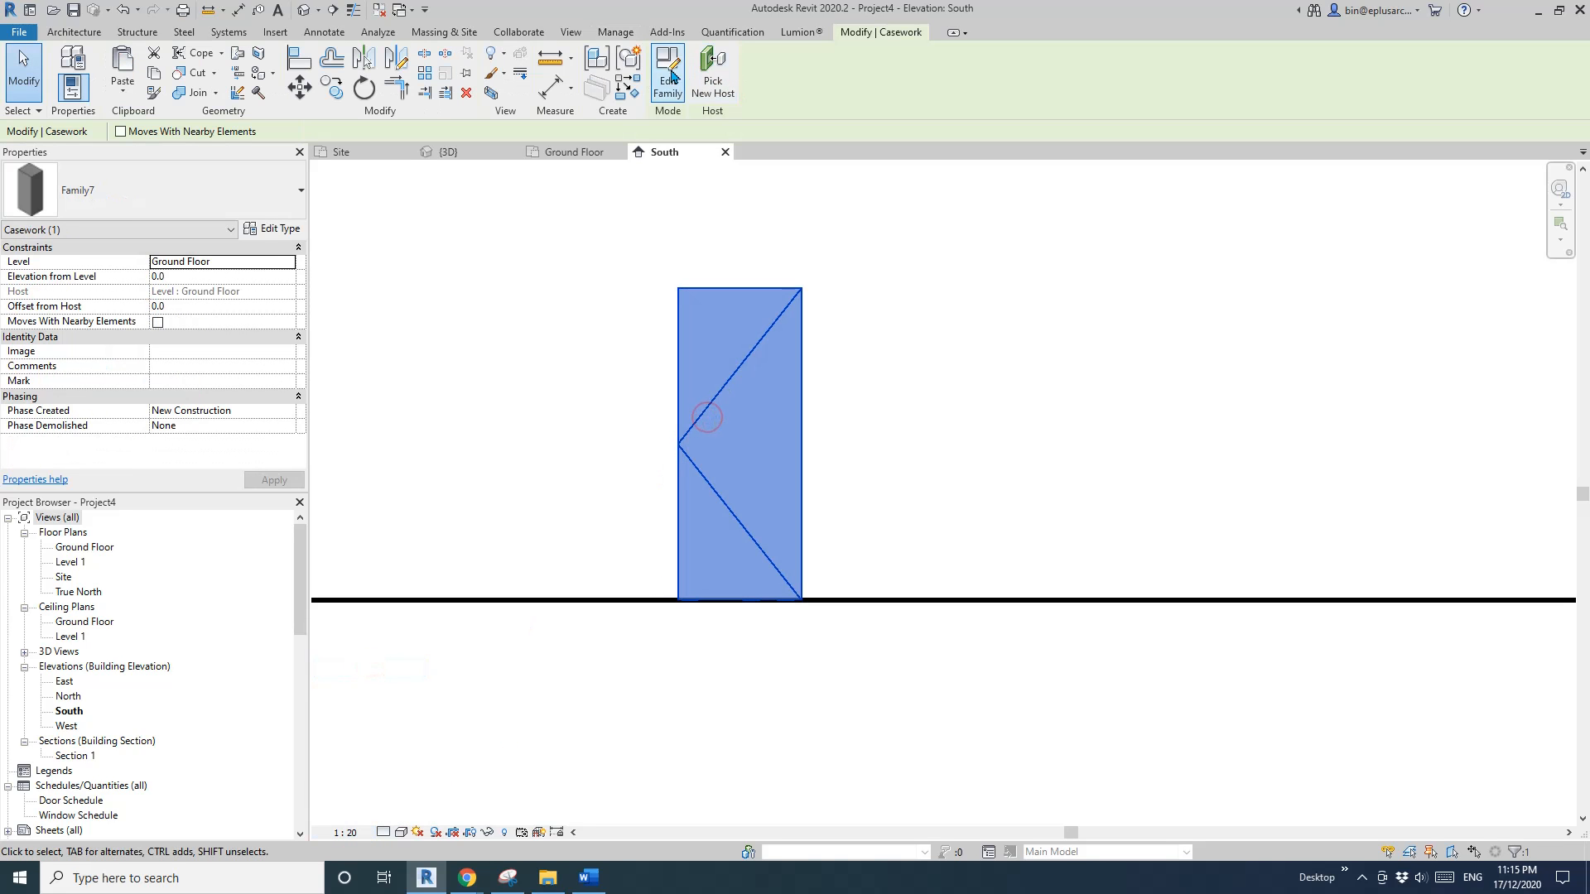
Open the cabinet family's Front elevation and check which subcategories are available for the two diagonal symbolic lines
left_click(670, 78)
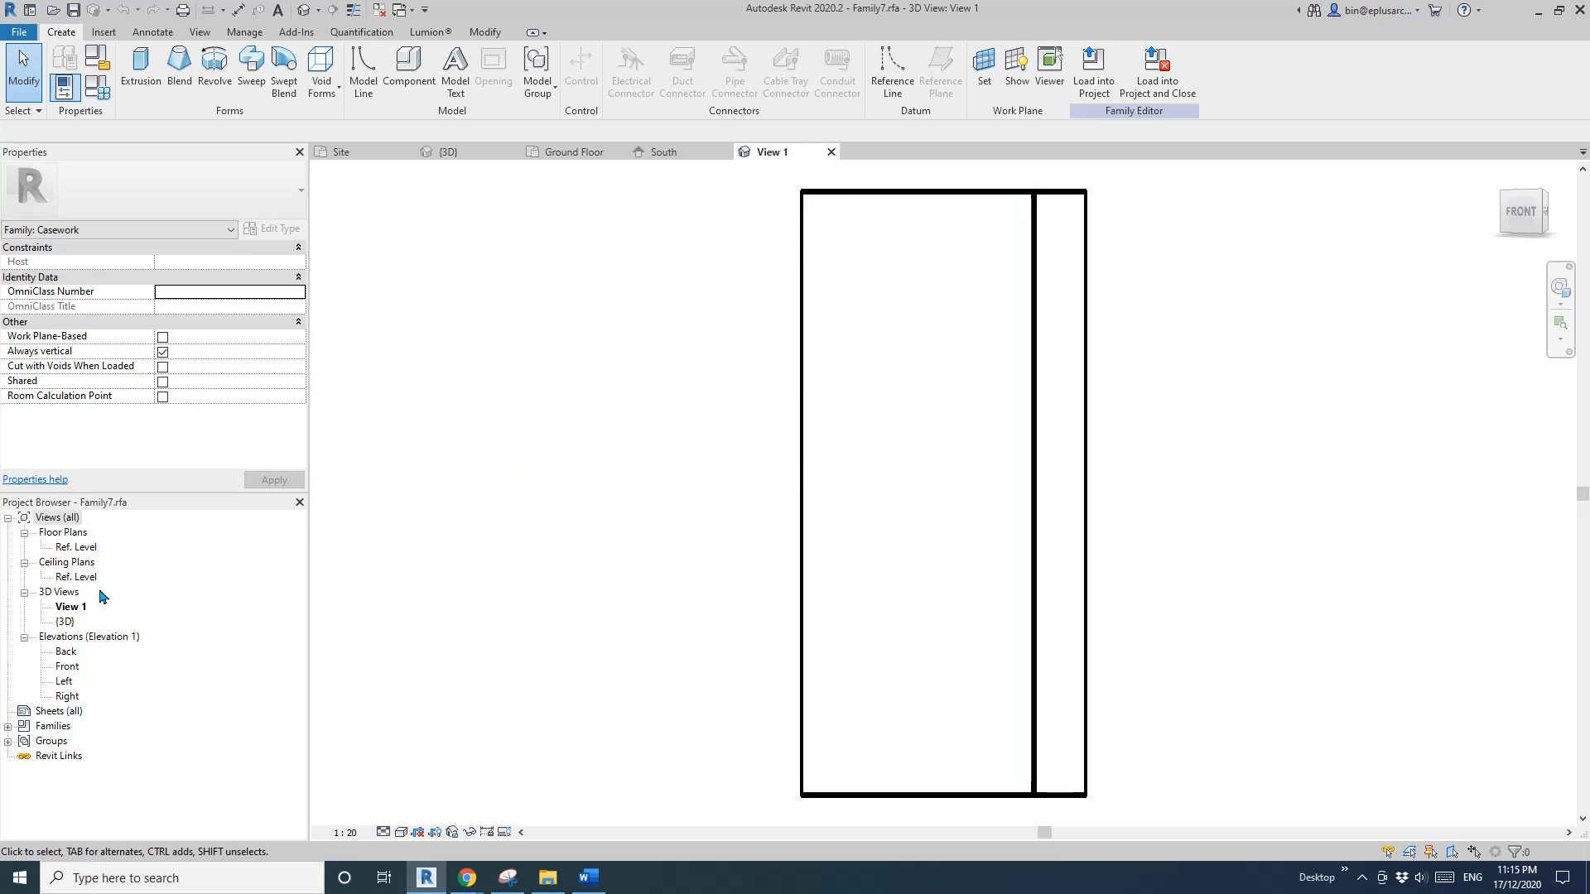
double_click(67, 669)
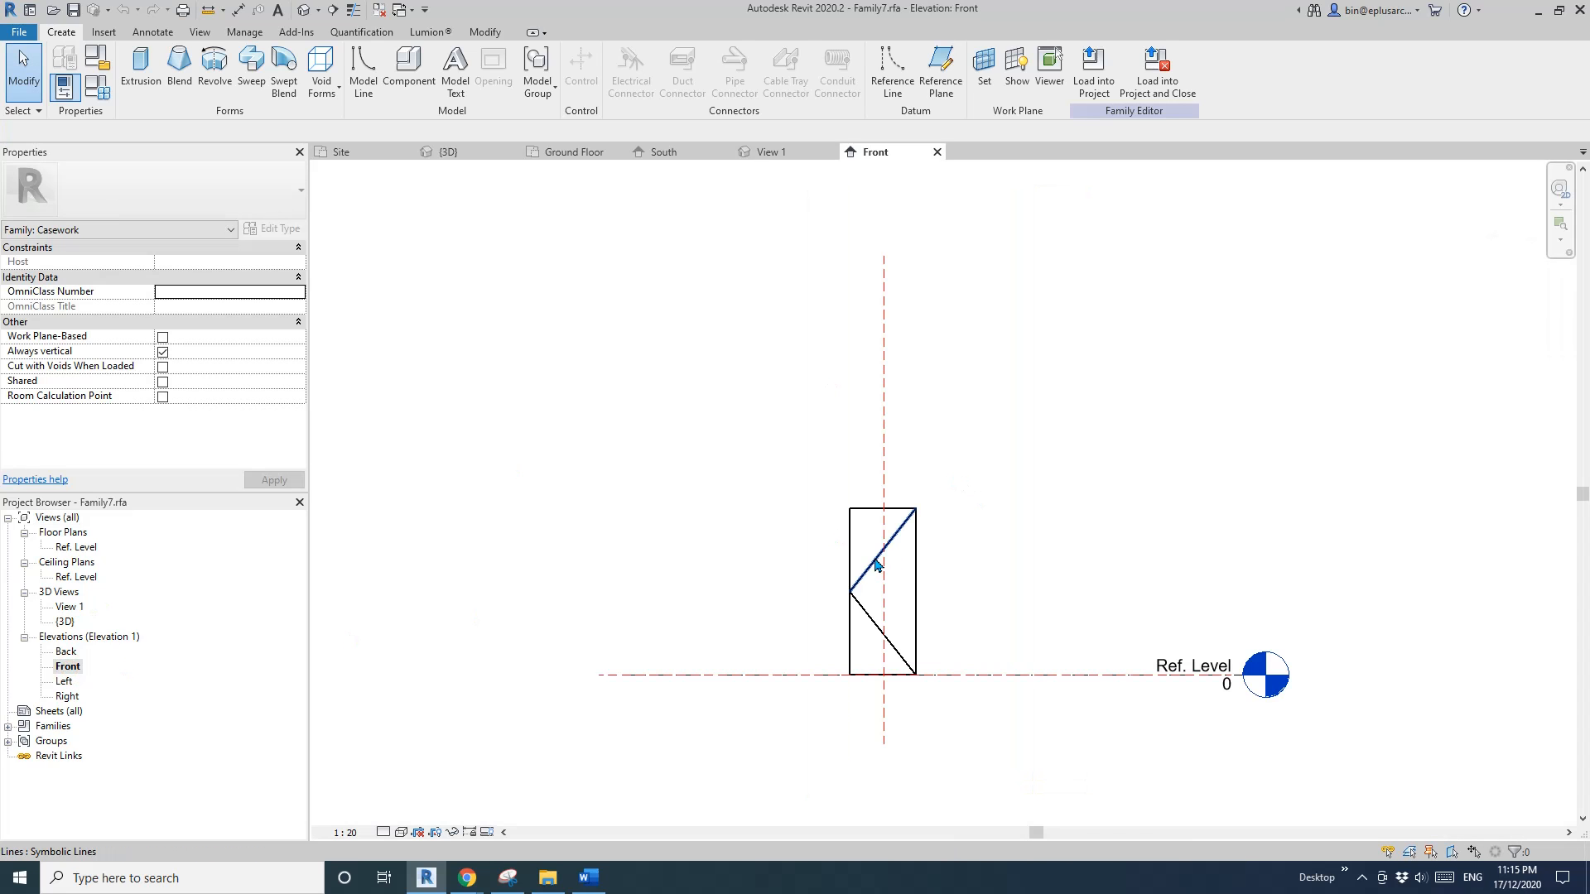
left_click(874, 559)
left_click(874, 621, "ctrl")
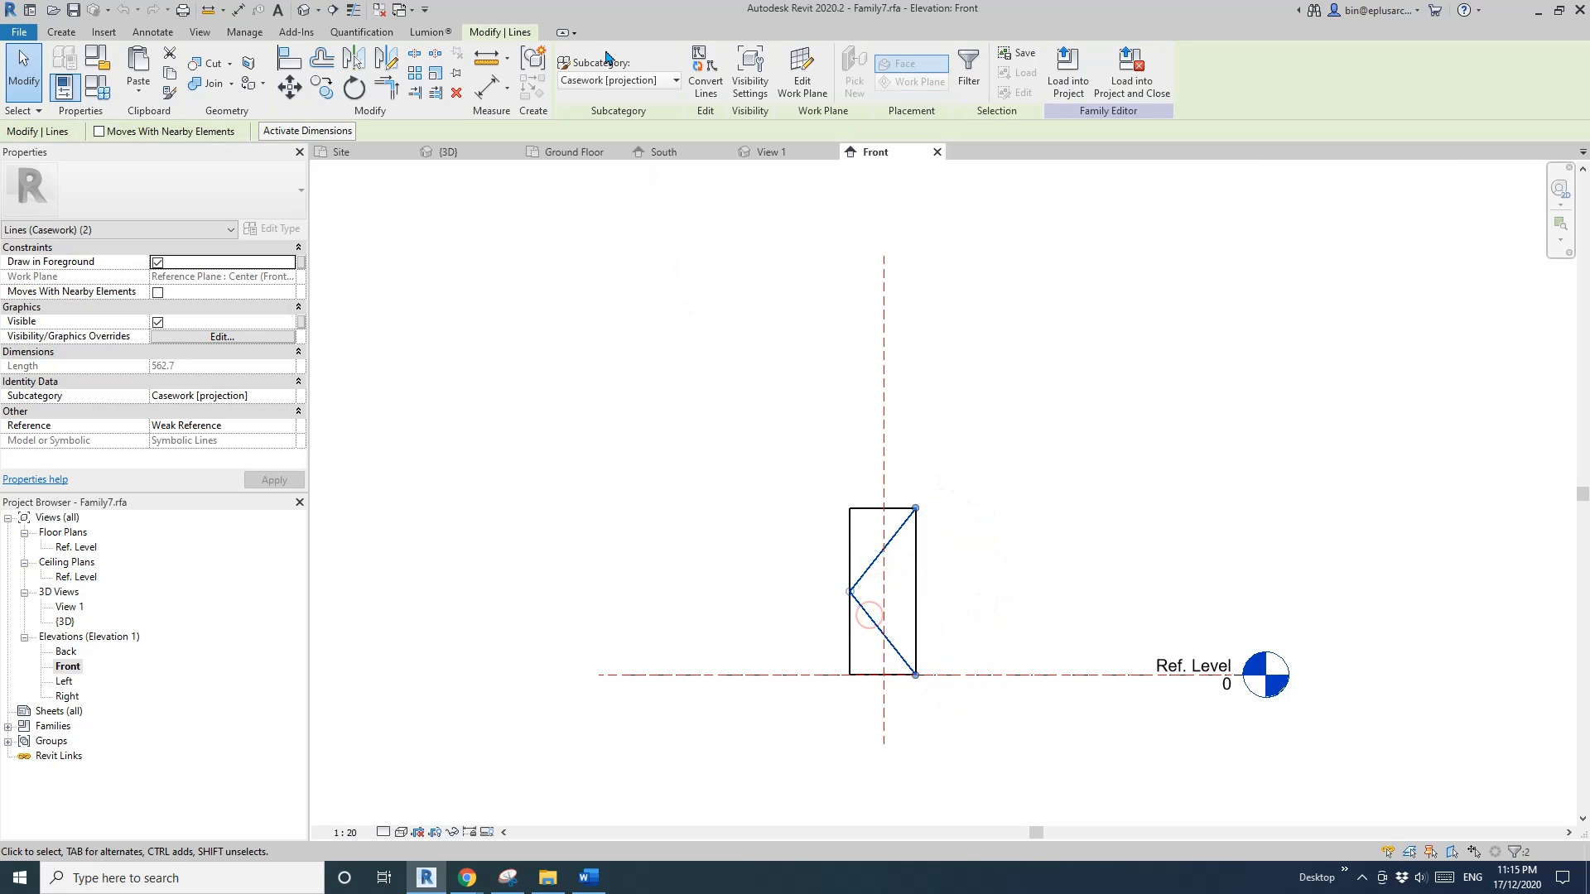
scroll(650, 331, "up", 3)
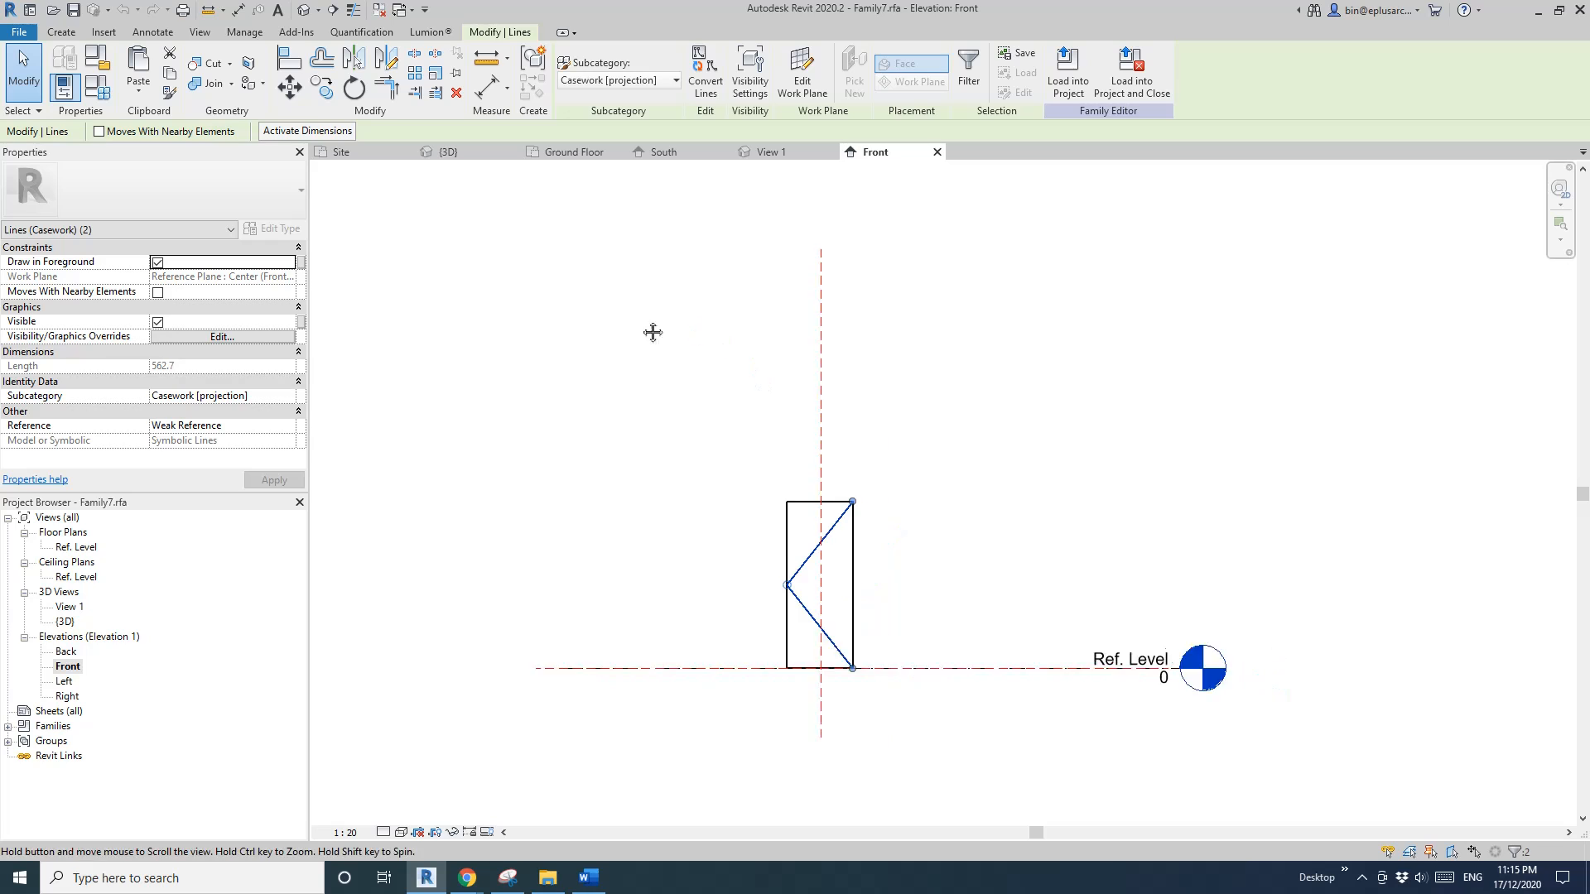
left_click(627, 80)
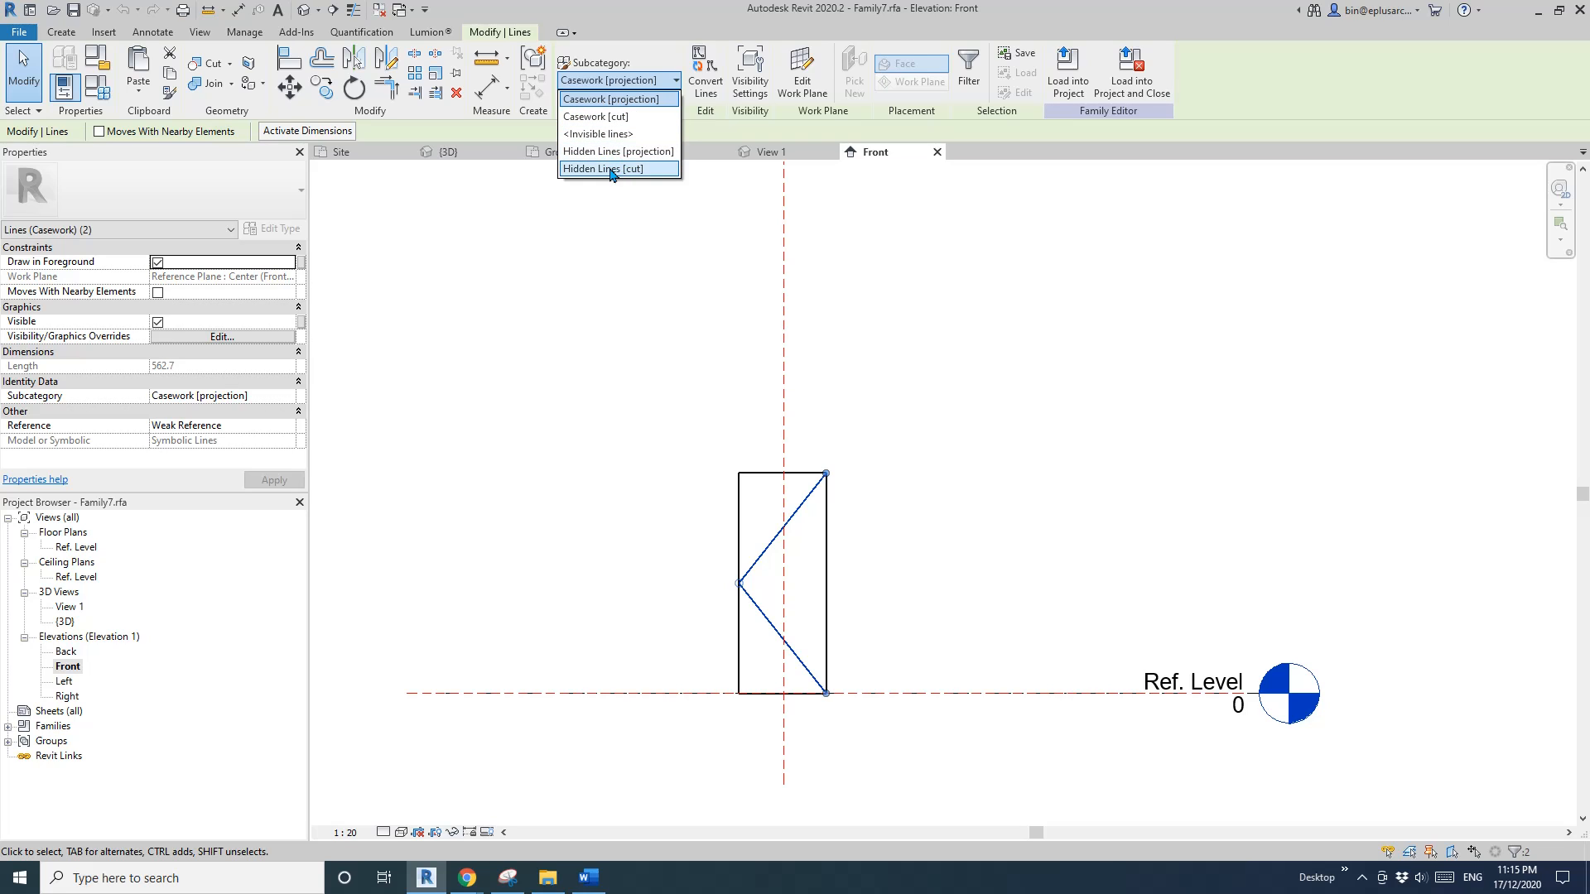
left_click(636, 303)
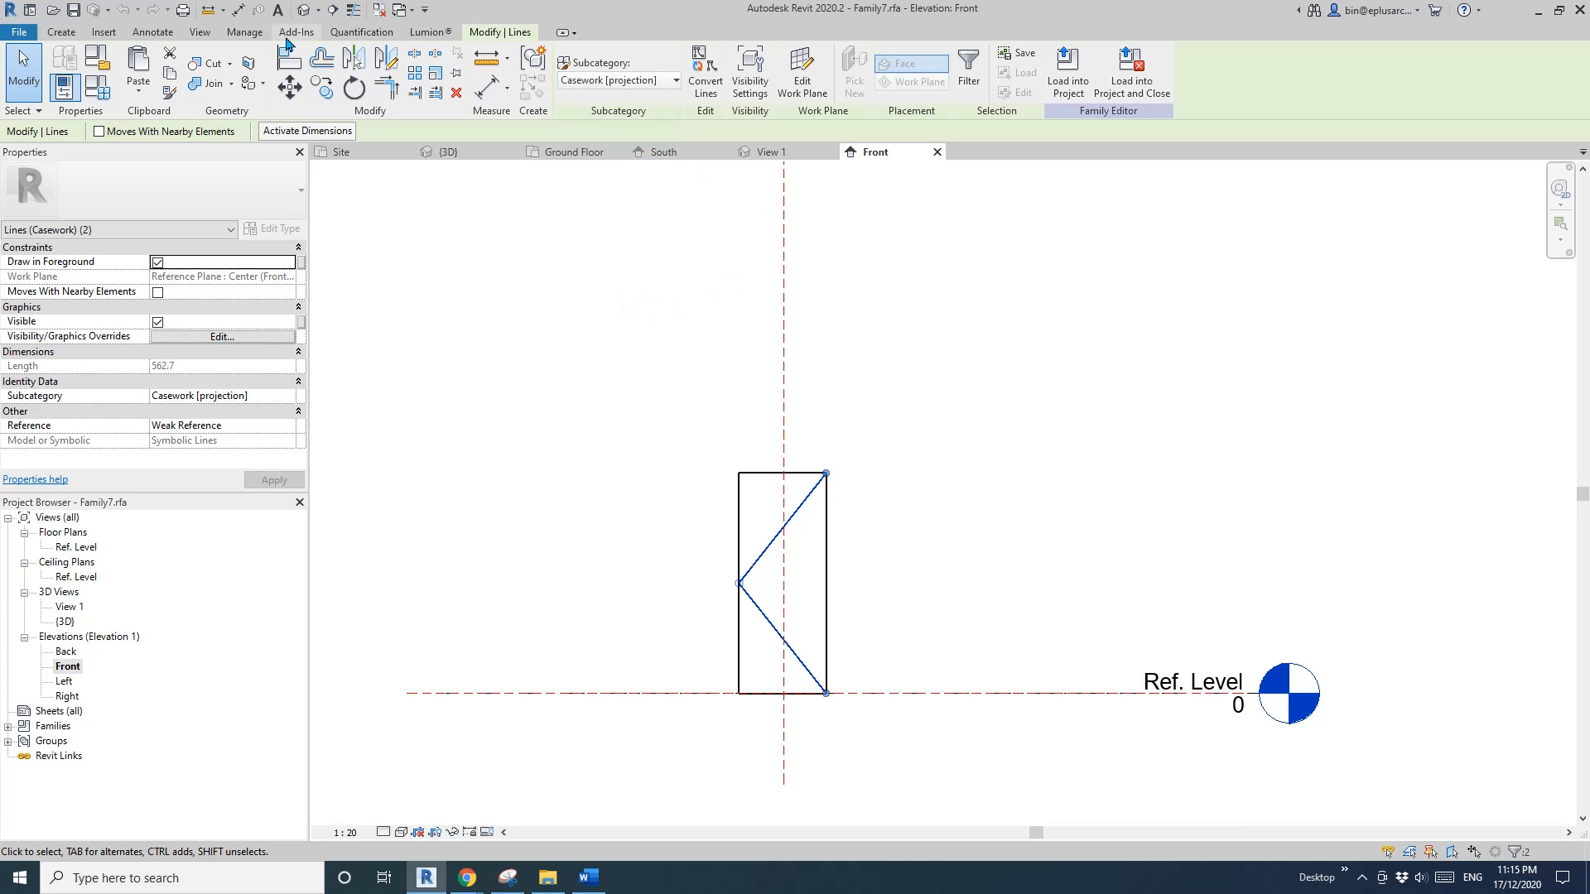
Create a subcategory named Elevation Swing under Casework in the family's object styles
left_click(245, 33)
left_click(111, 70)
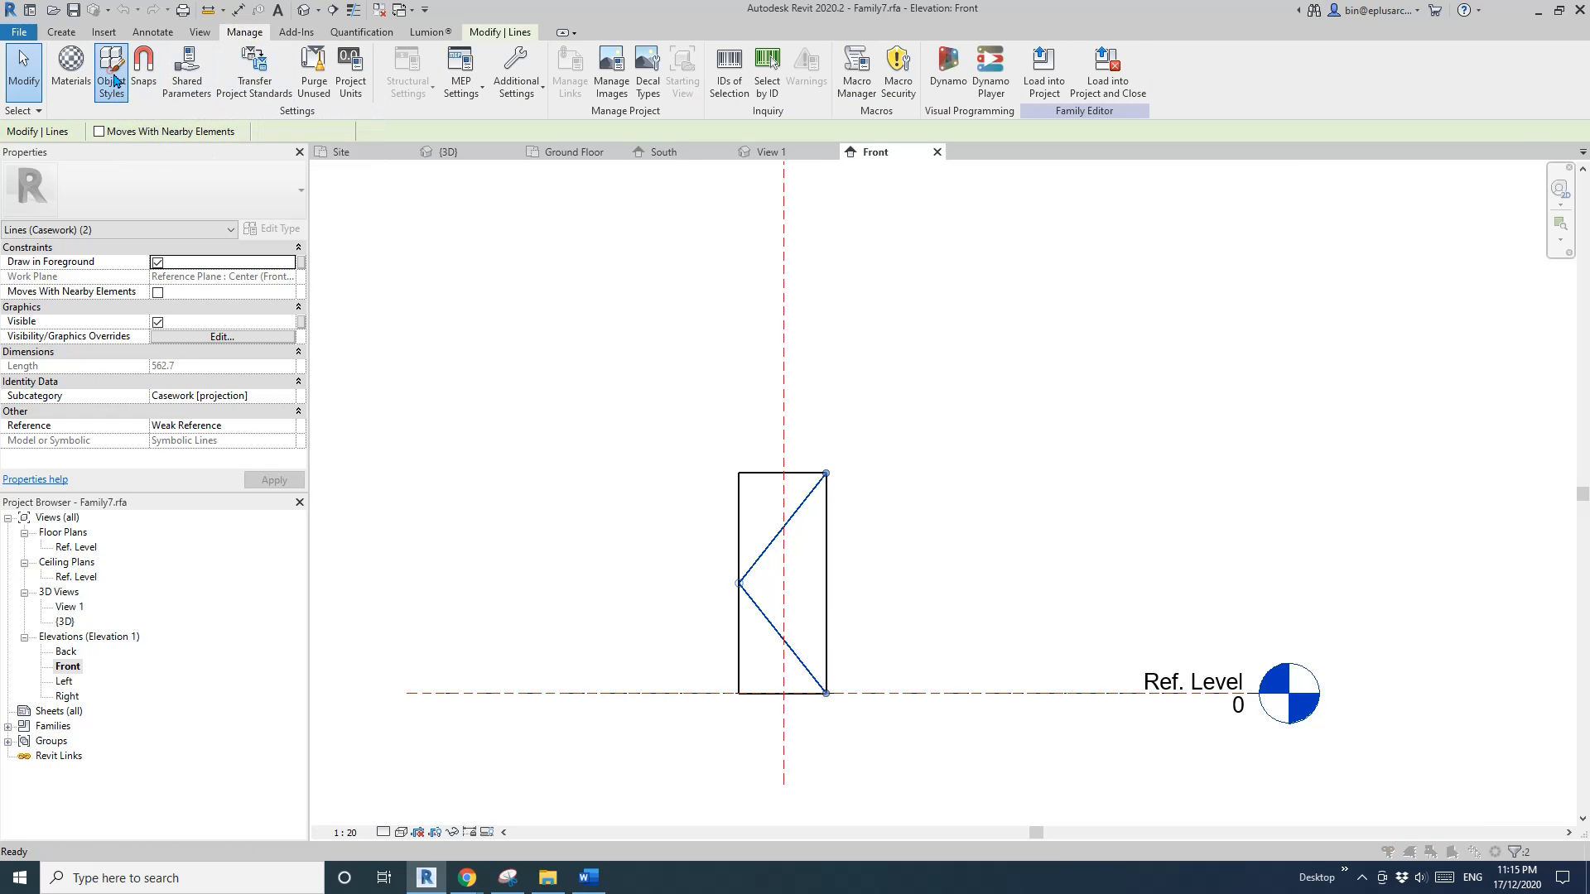
left_click(1300, 557)
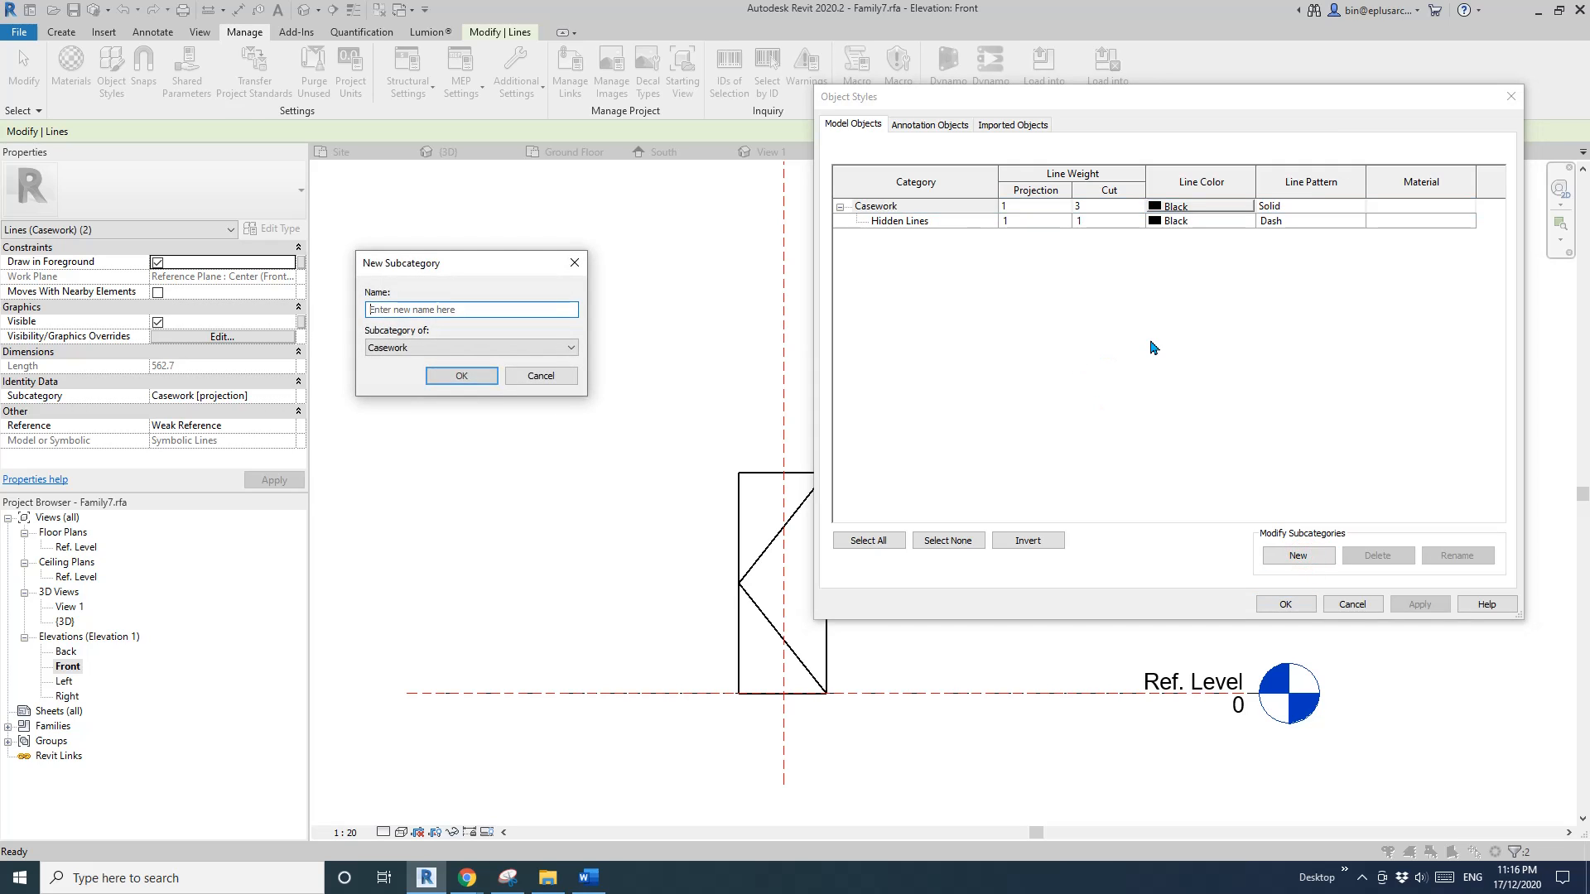
type("Elevation Swing")
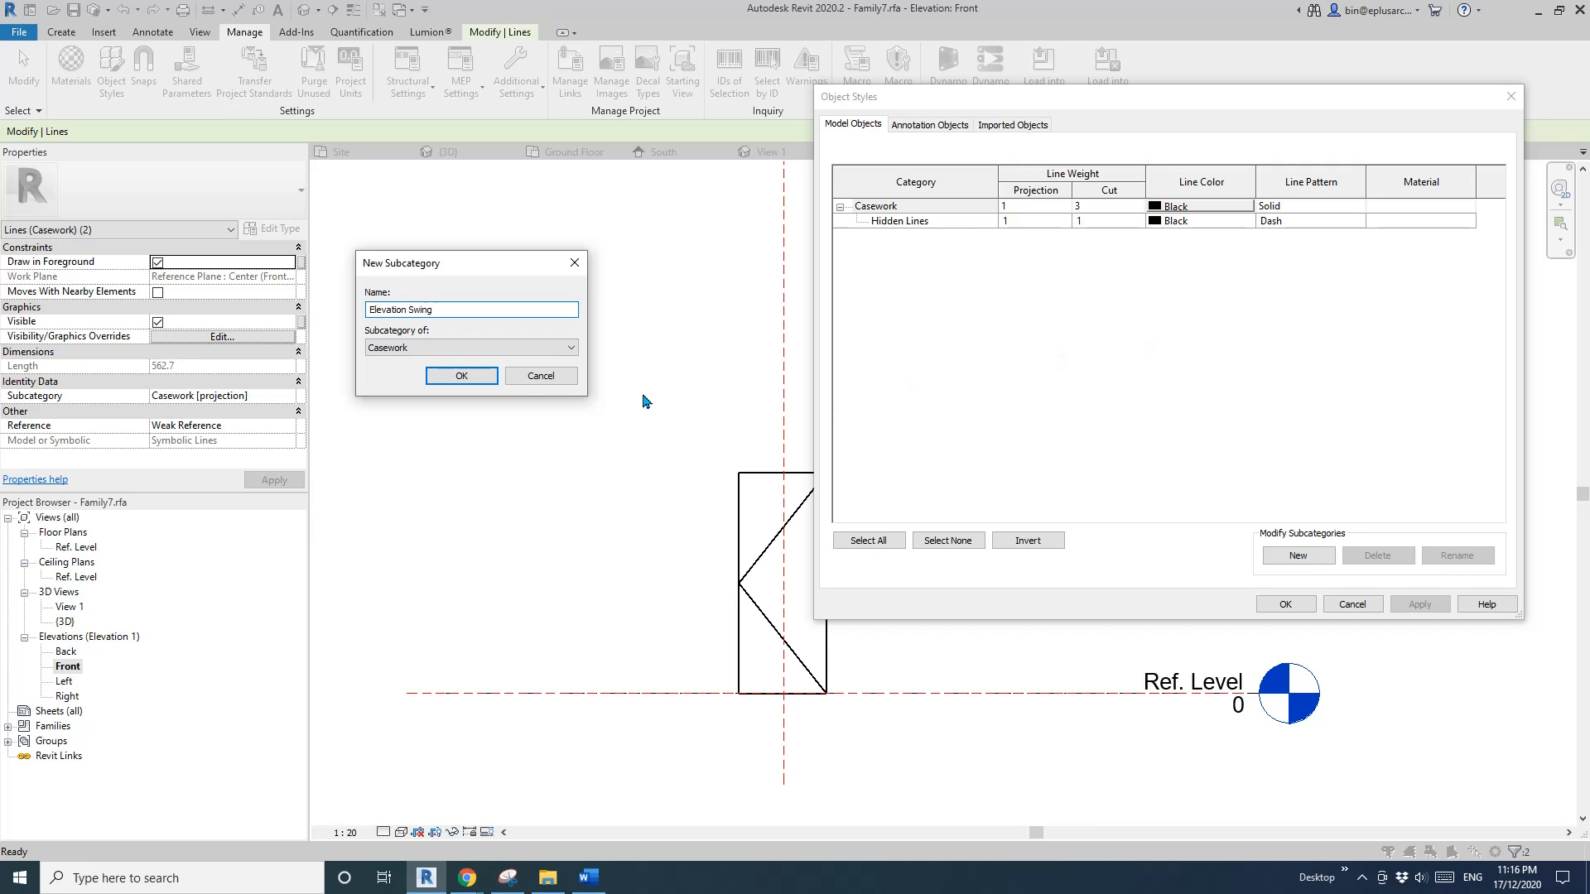
left_click(461, 375)
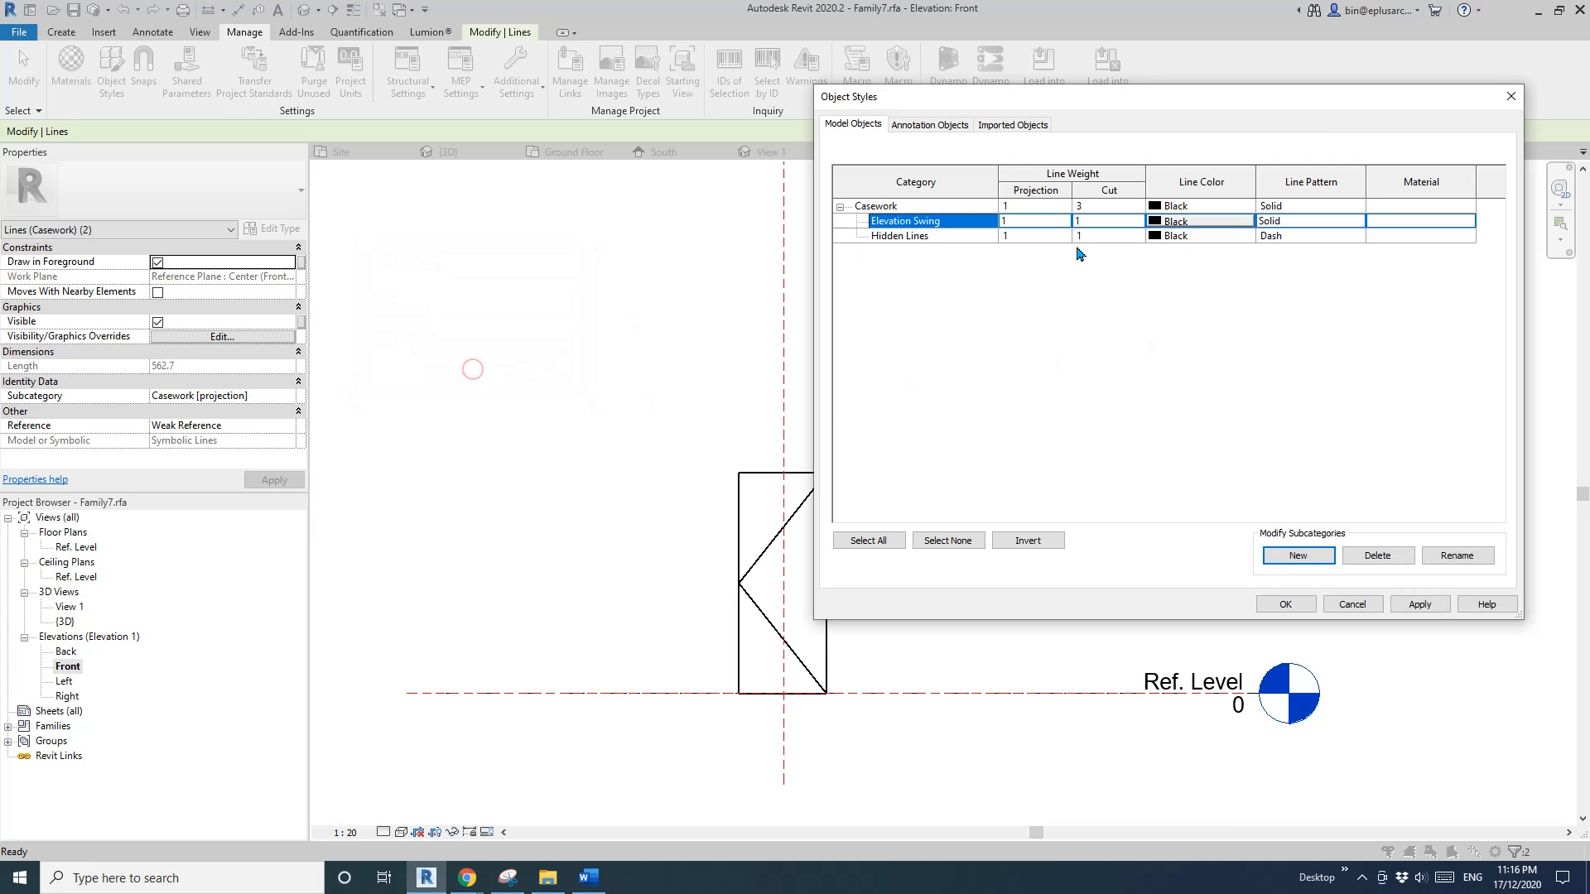
left_click(1286, 606)
left_click(1019, 539)
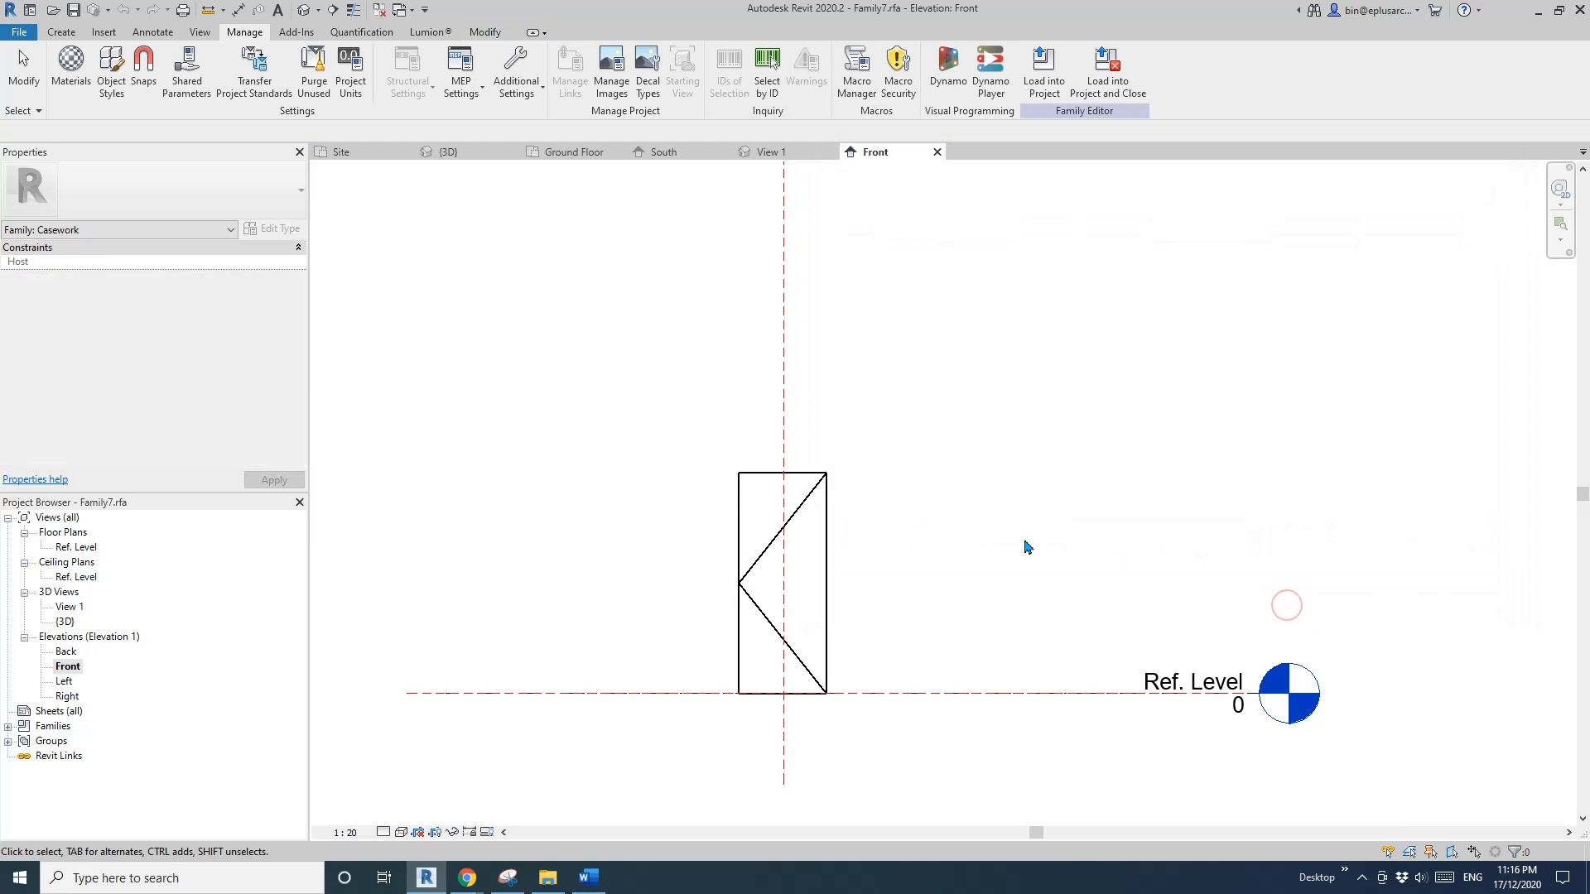
Assign the two diagonal symbolic lines to the Elevation Swing [projection] subcategory
left_click(806, 502)
left_click(787, 642, "ctrl")
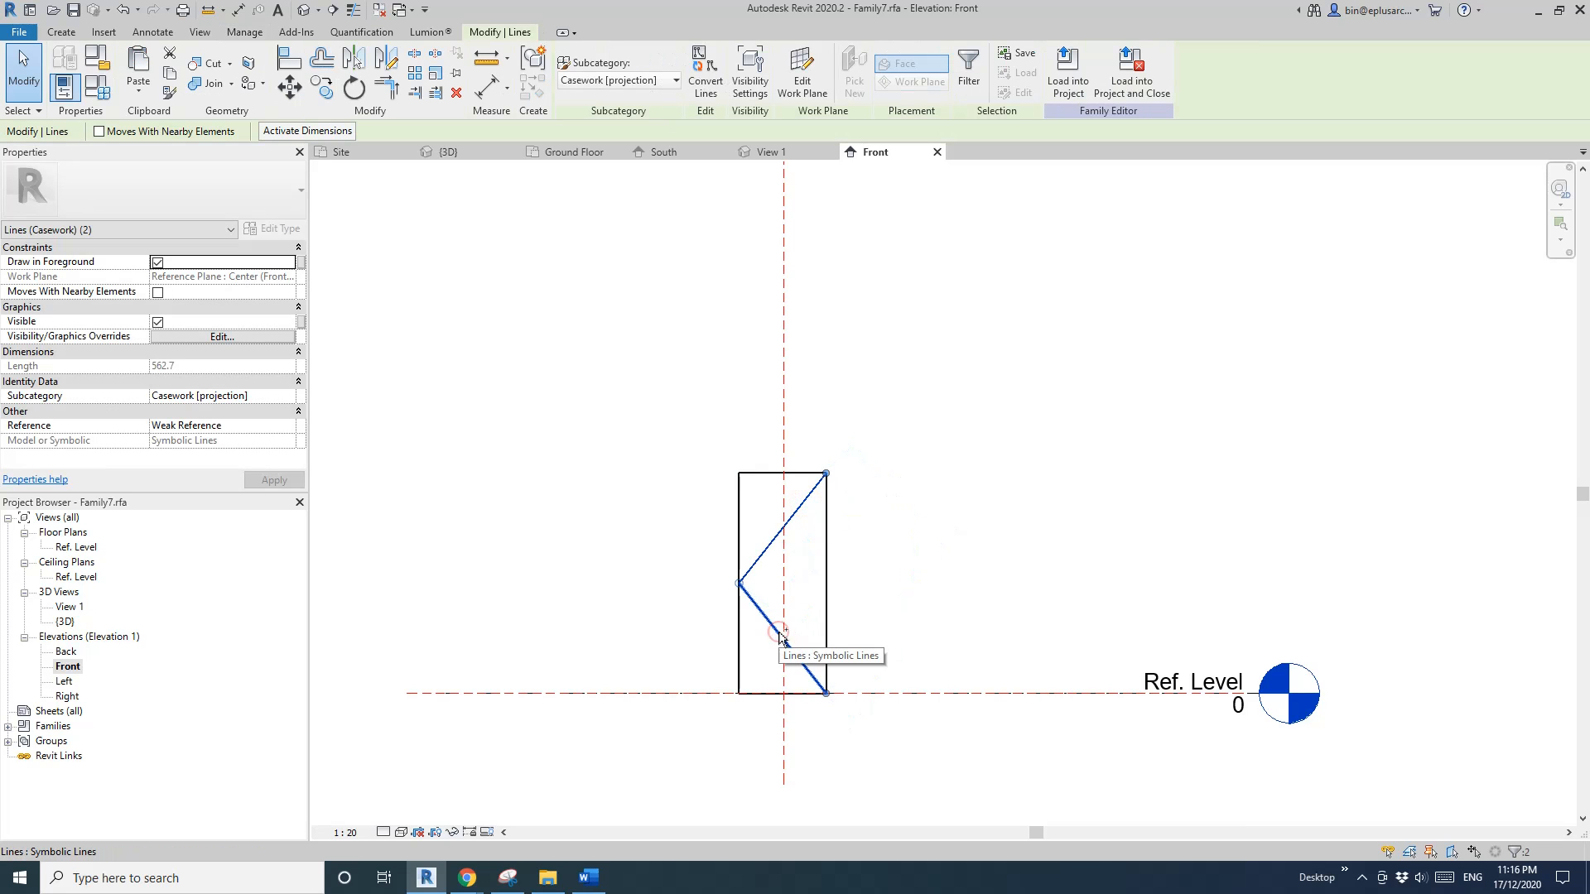
left_click(639, 81)
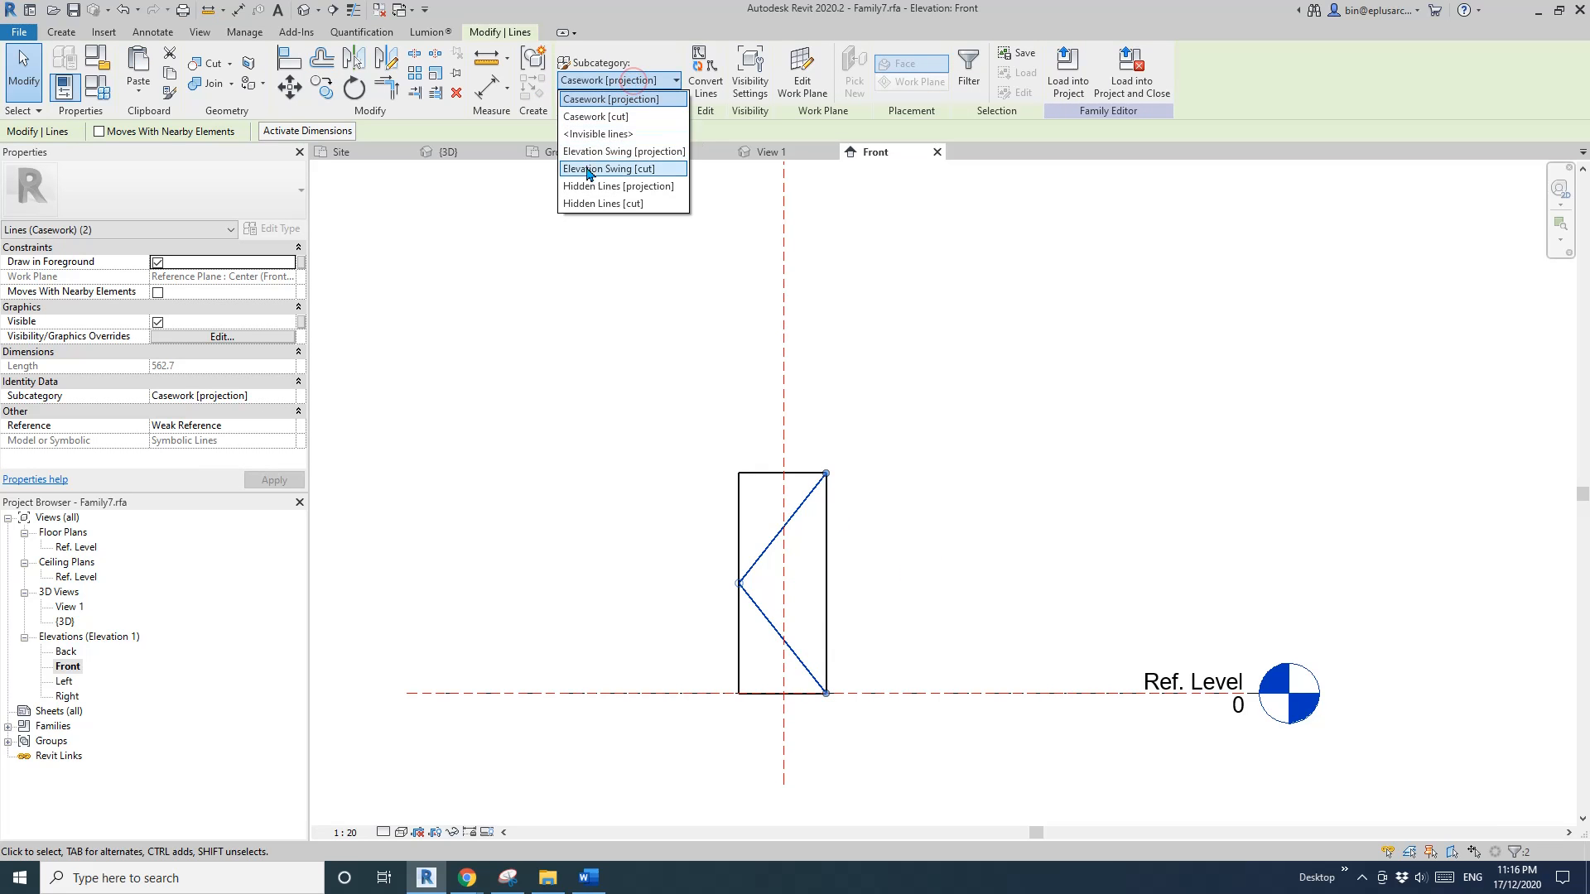
left_click(635, 152)
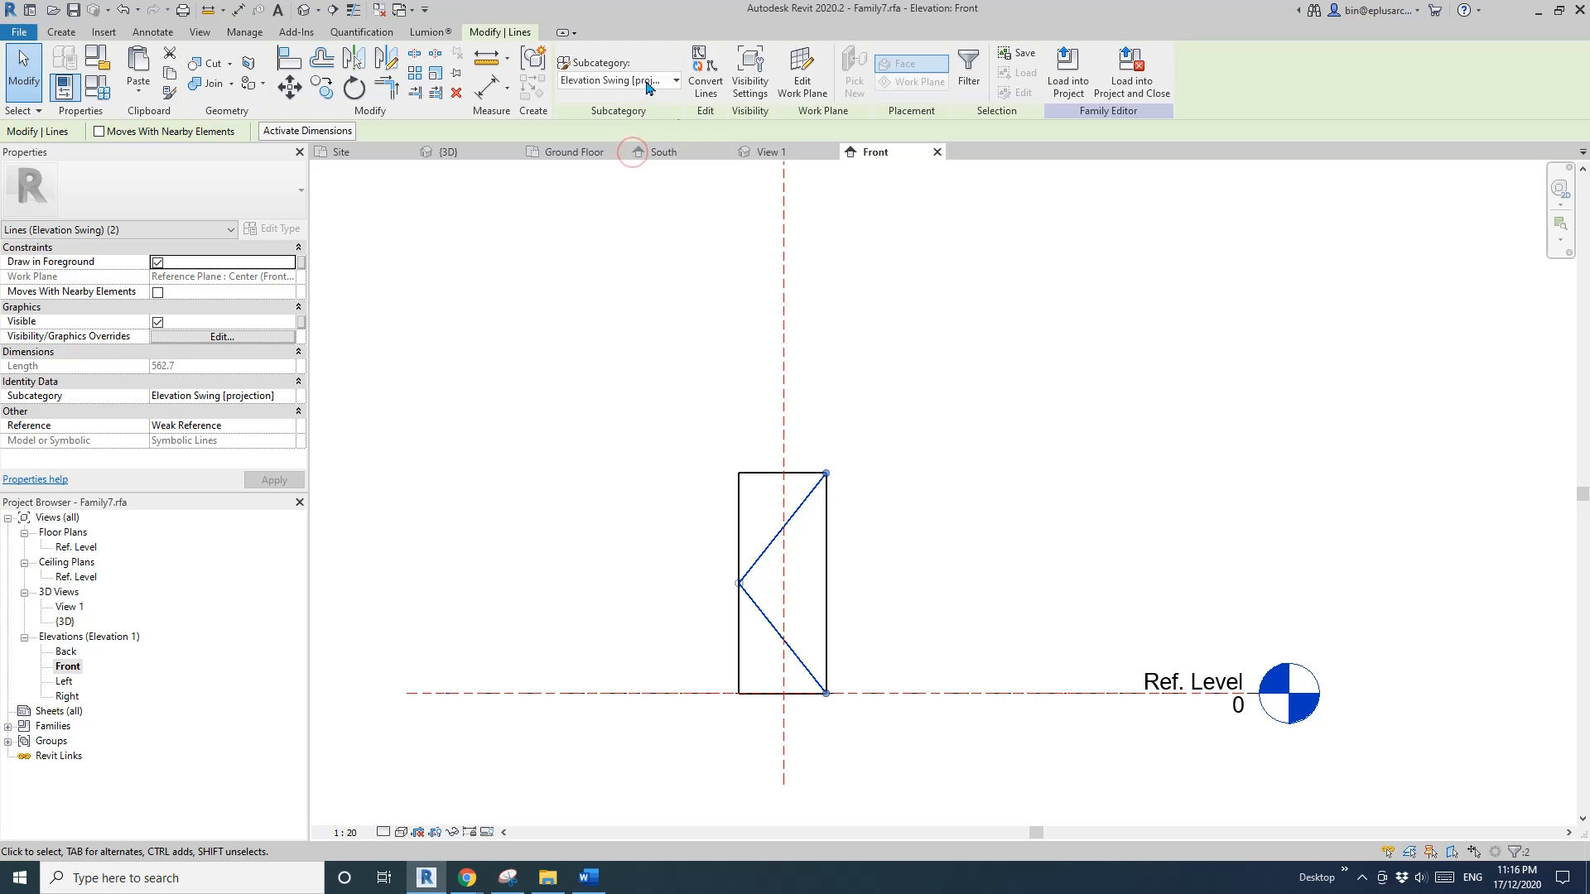
Load the edited cabinet family into the project and close it without saving the family file
left_click(1129, 88)
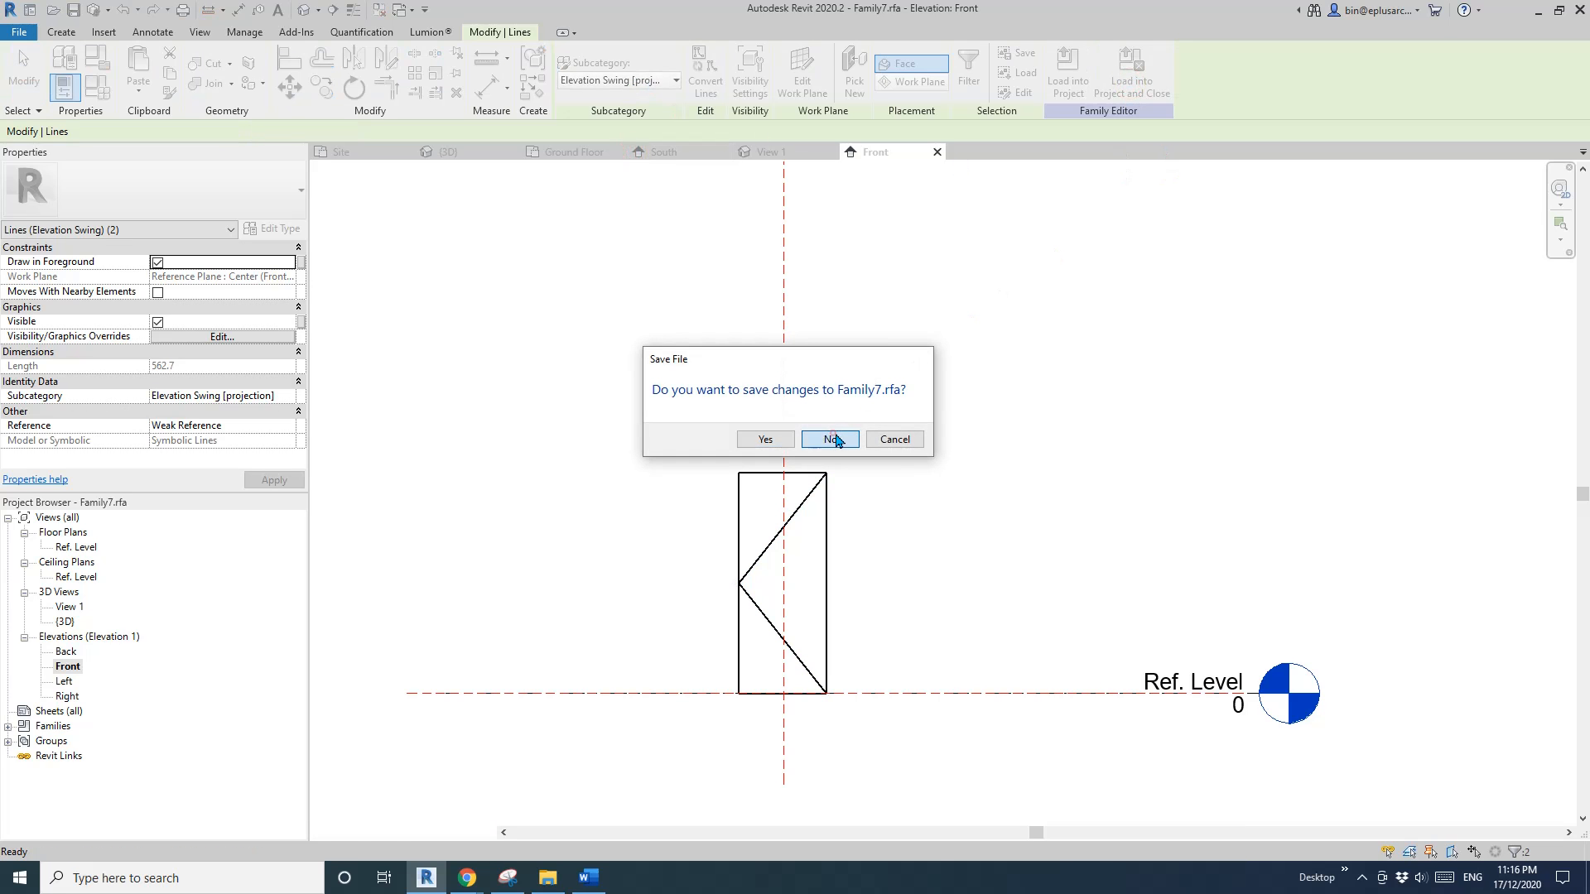
left_click(827, 440)
left_click(797, 388)
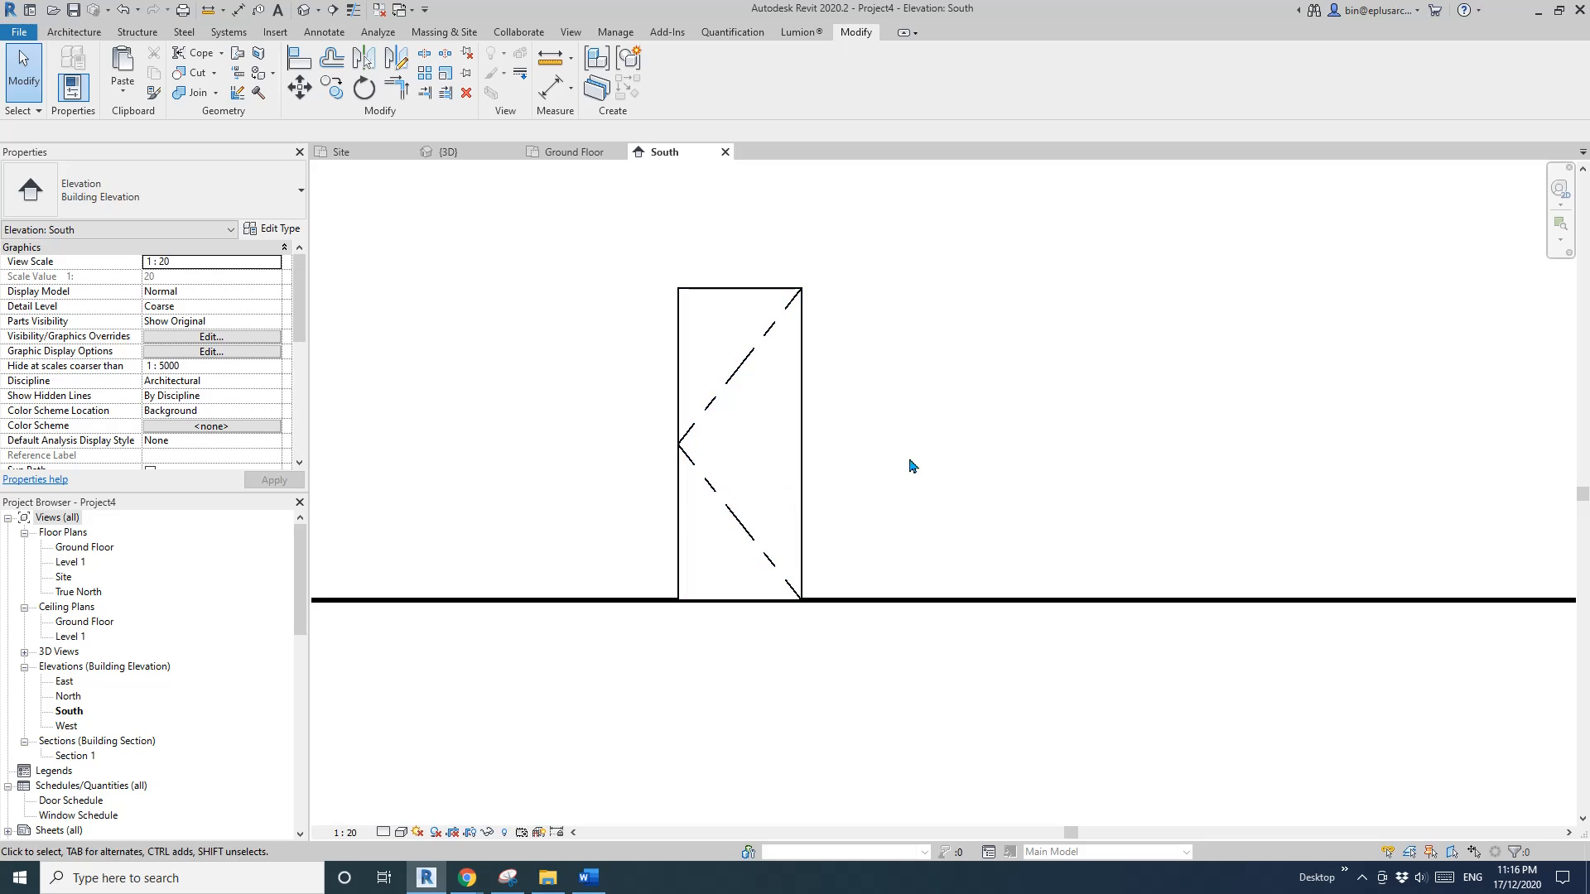
Examine how the cabinet's diagonal swing lines display in the project's South elevation
scroll(969, 435, "down", 2)
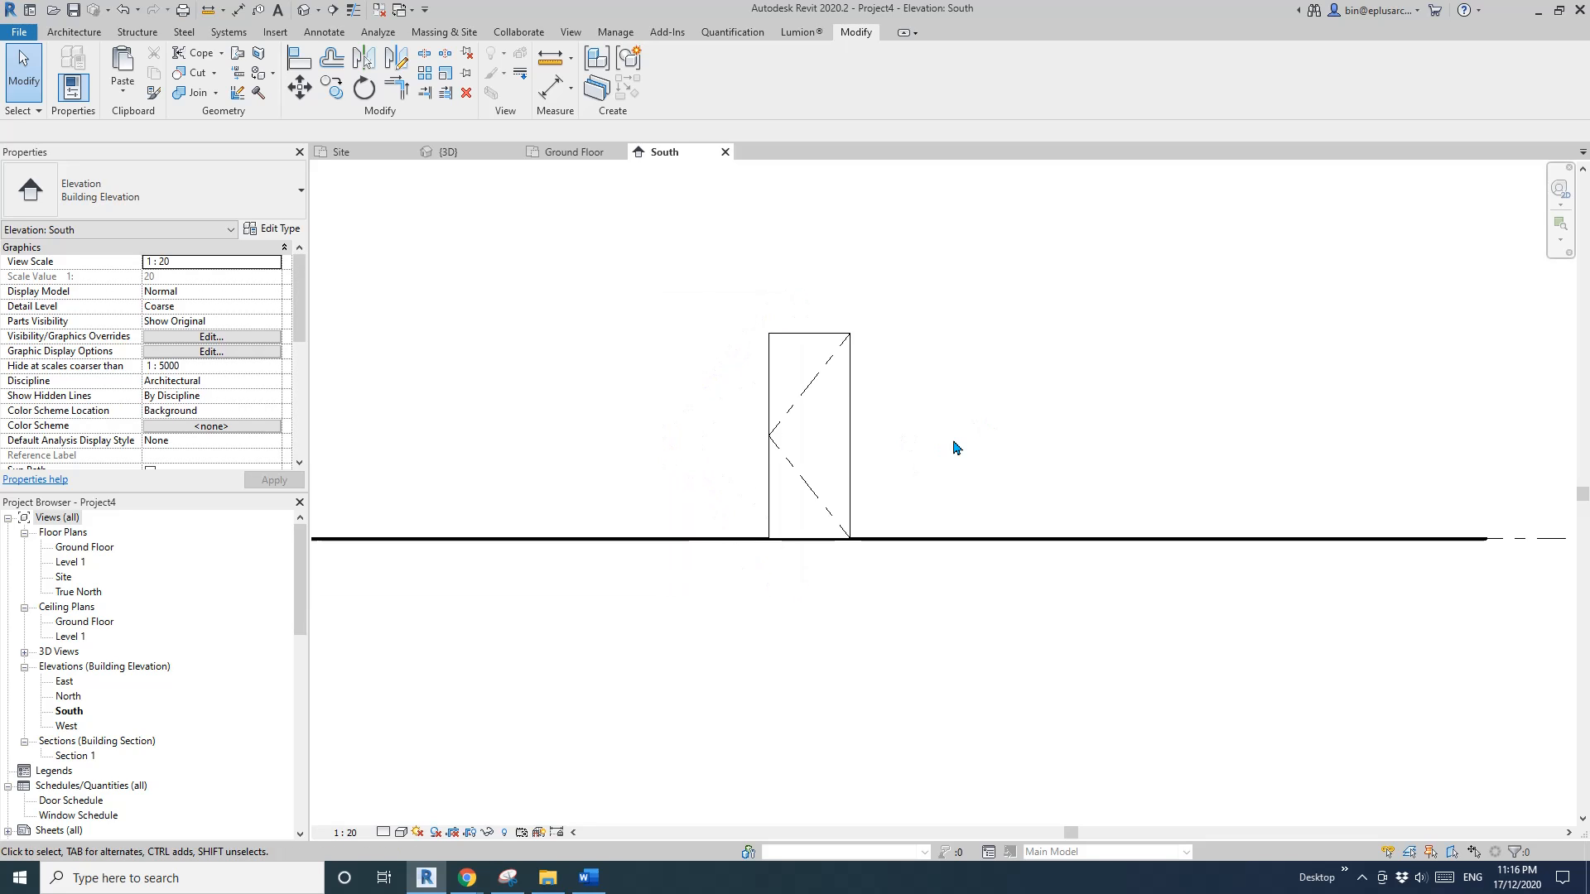
scroll(878, 385, "up", 1)
scroll(820, 415, "up", 1)
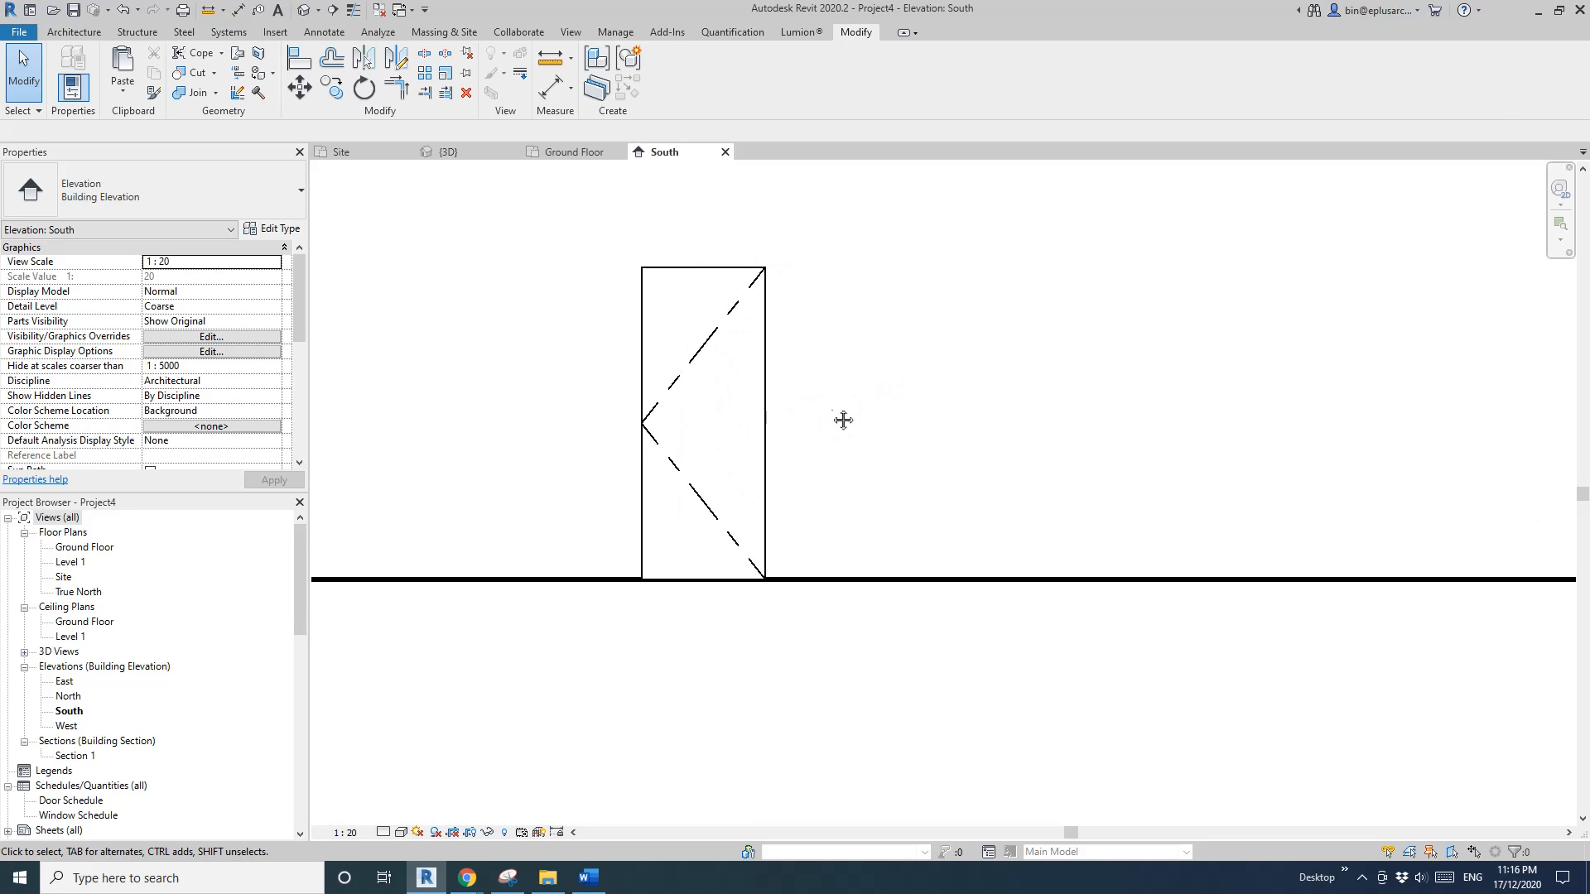
left_click(720, 430)
scroll(837, 389, "up", 1)
scroll(822, 404, "down", 1)
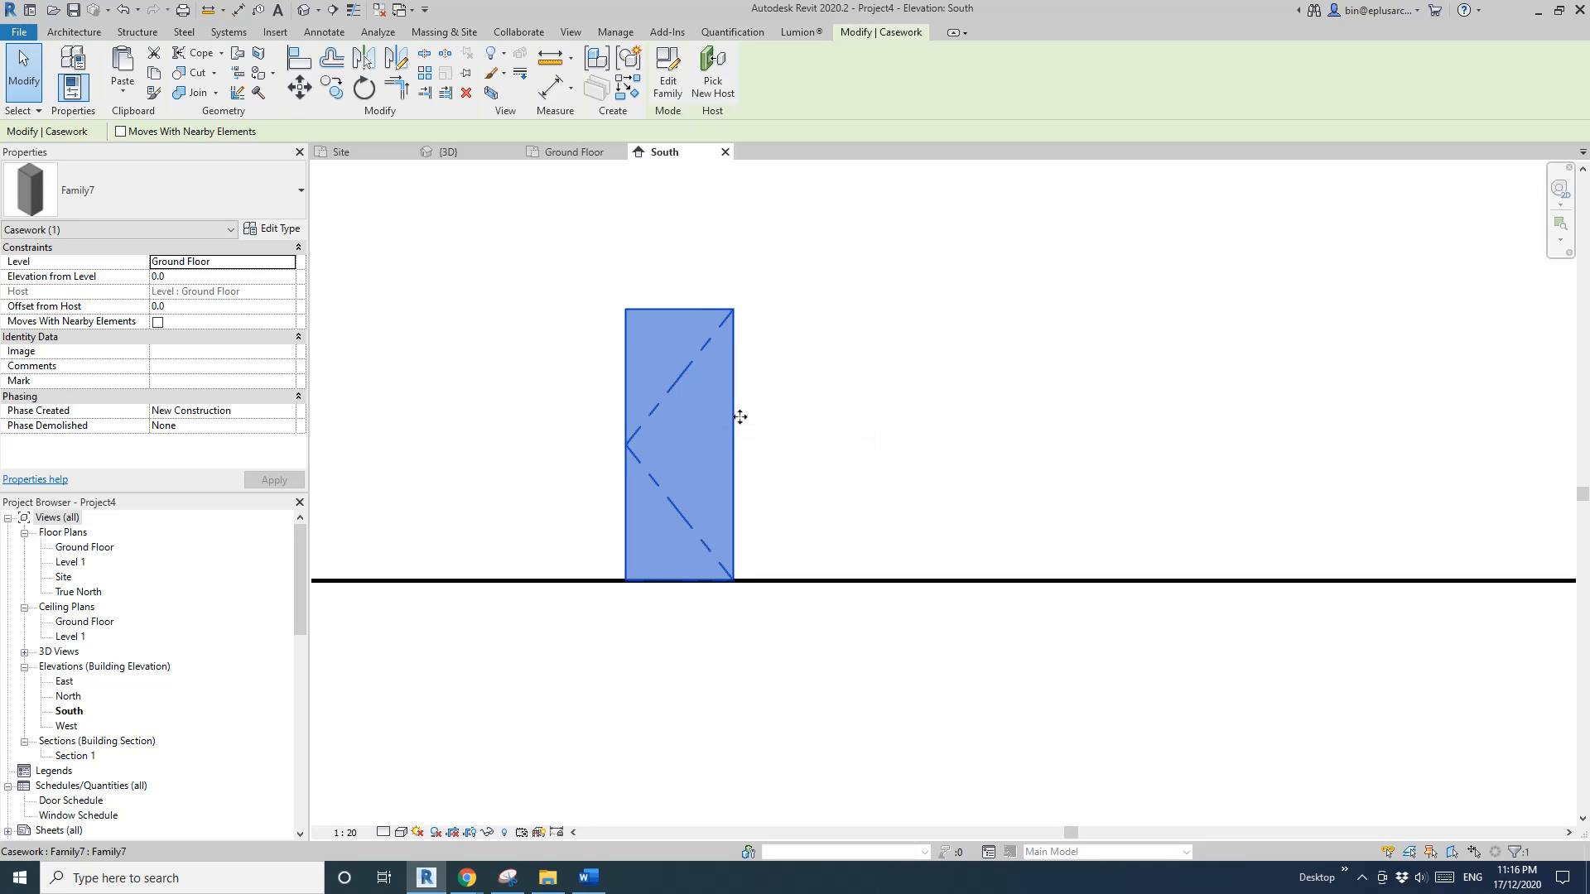
left_click(785, 412)
scroll(805, 415, "down", 2)
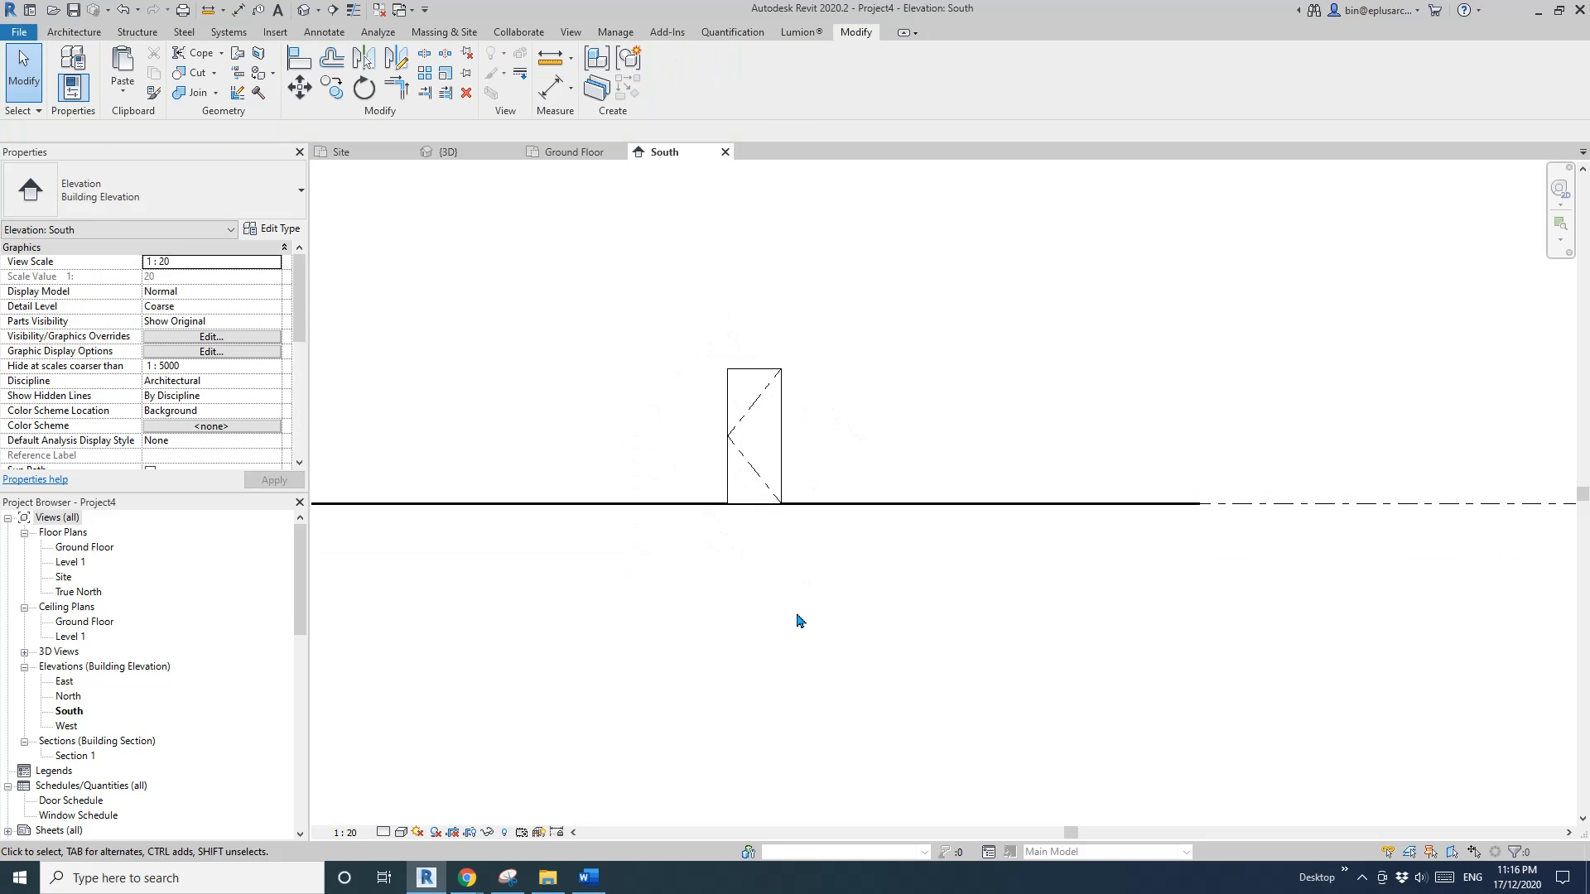
Check the list of line types in the Word notes, and return to Revit to view the project in the default 3D view
left_click(590, 879)
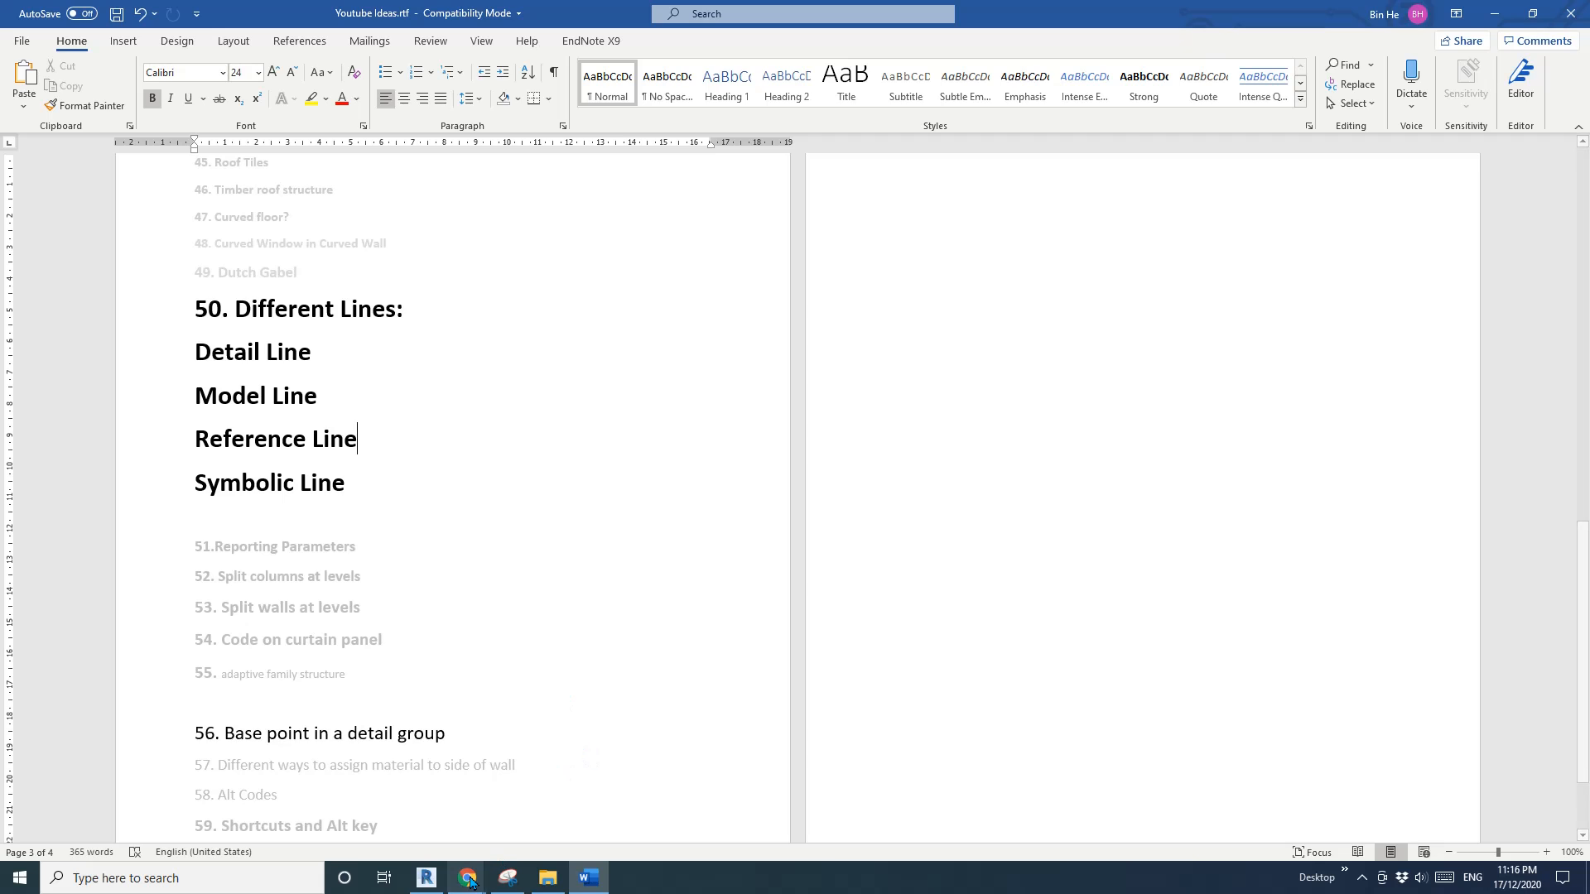
left_click(426, 877)
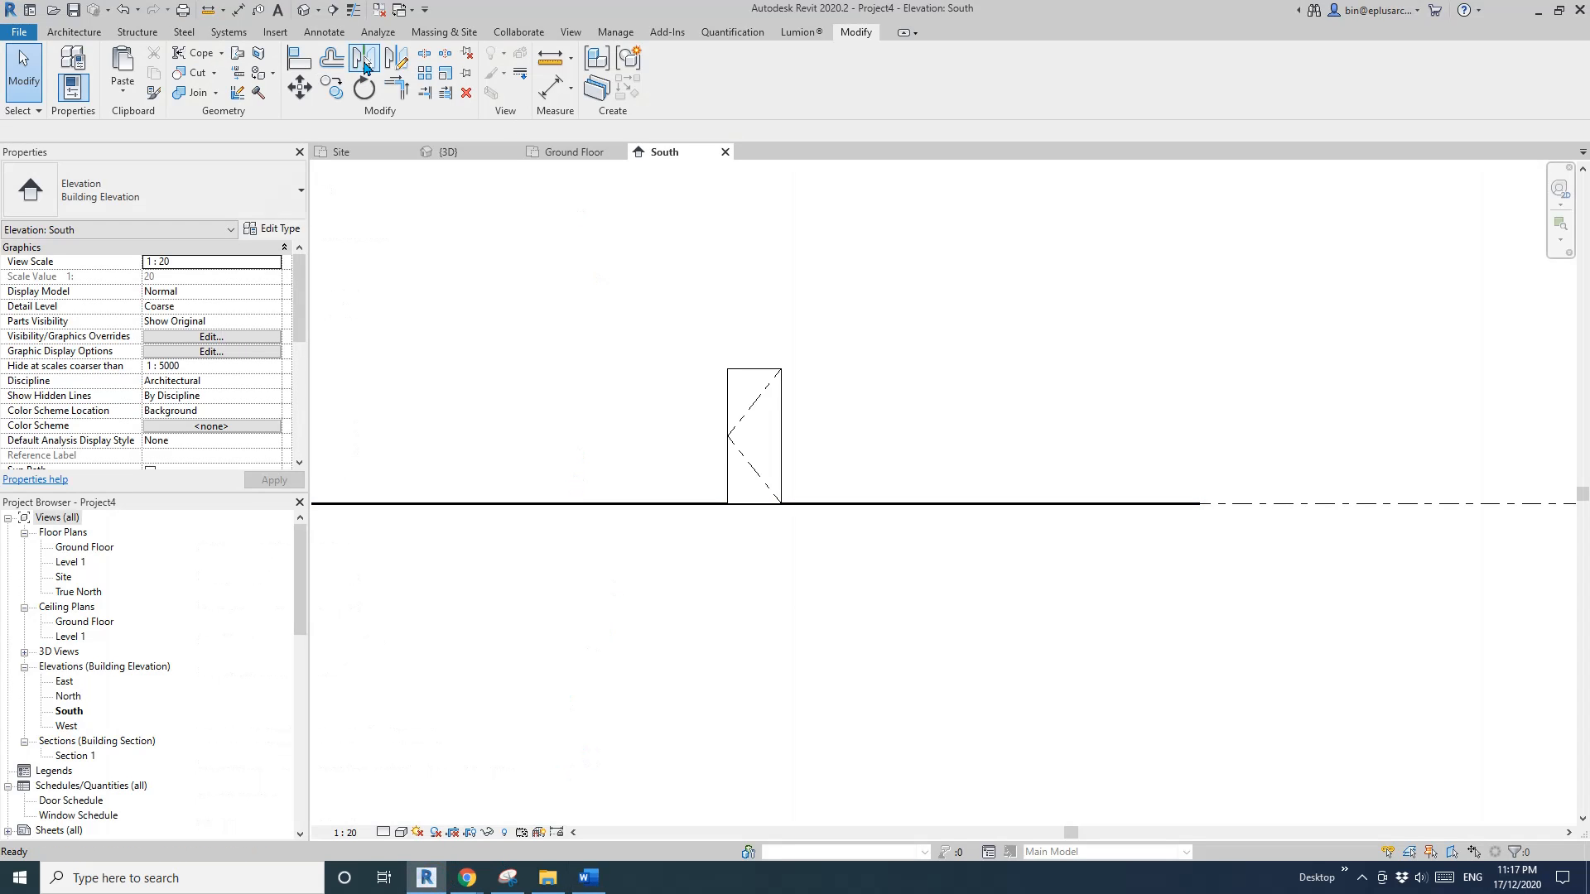
left_click(304, 10)
scroll(850, 441, "up", 3)
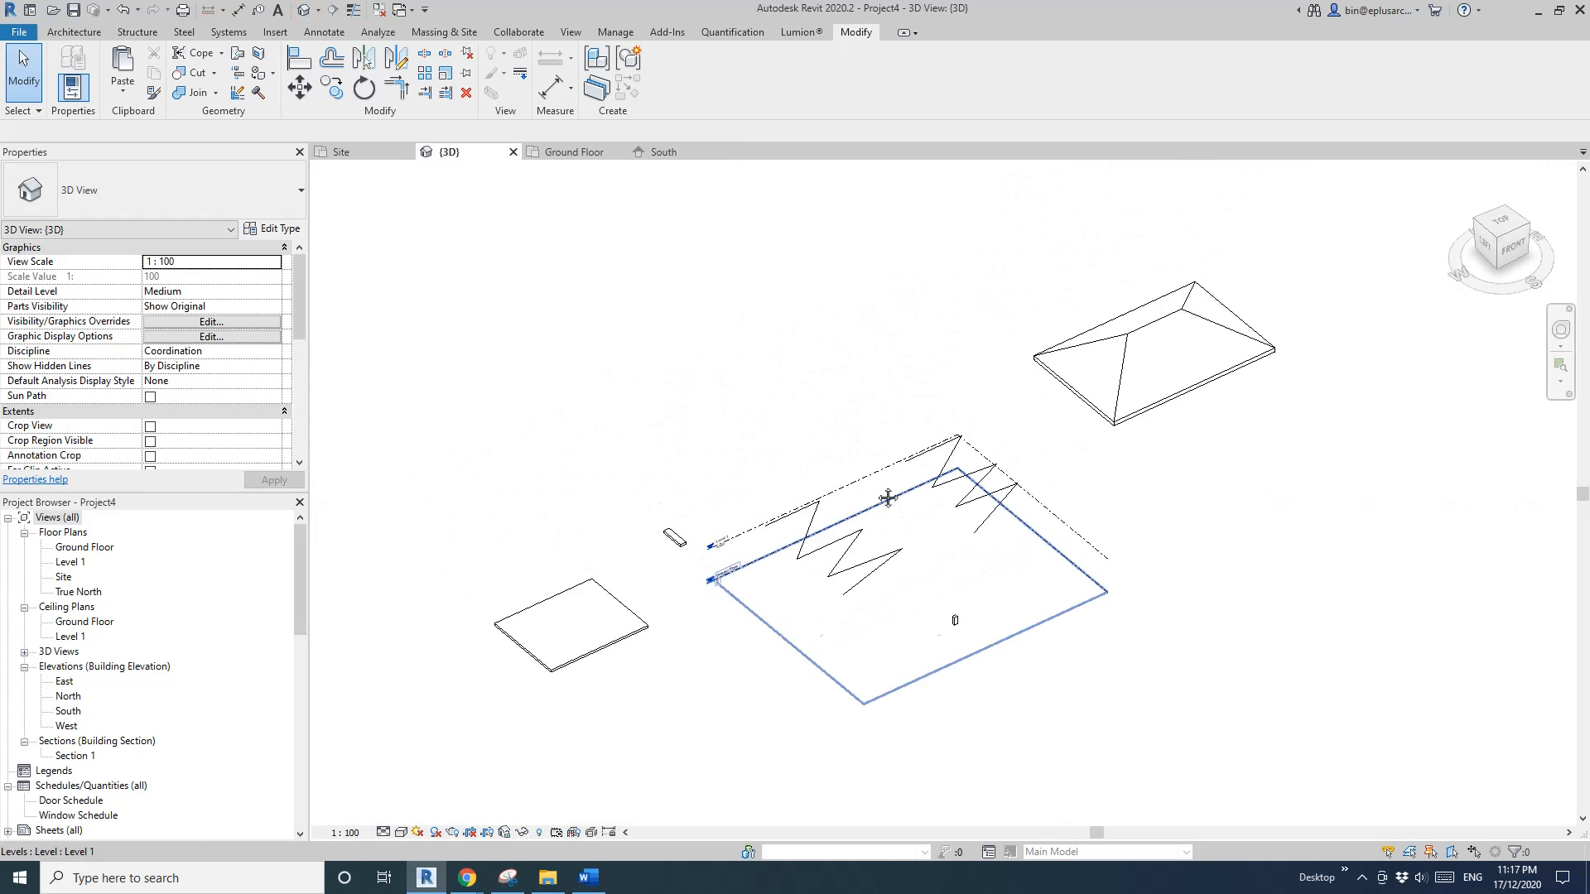